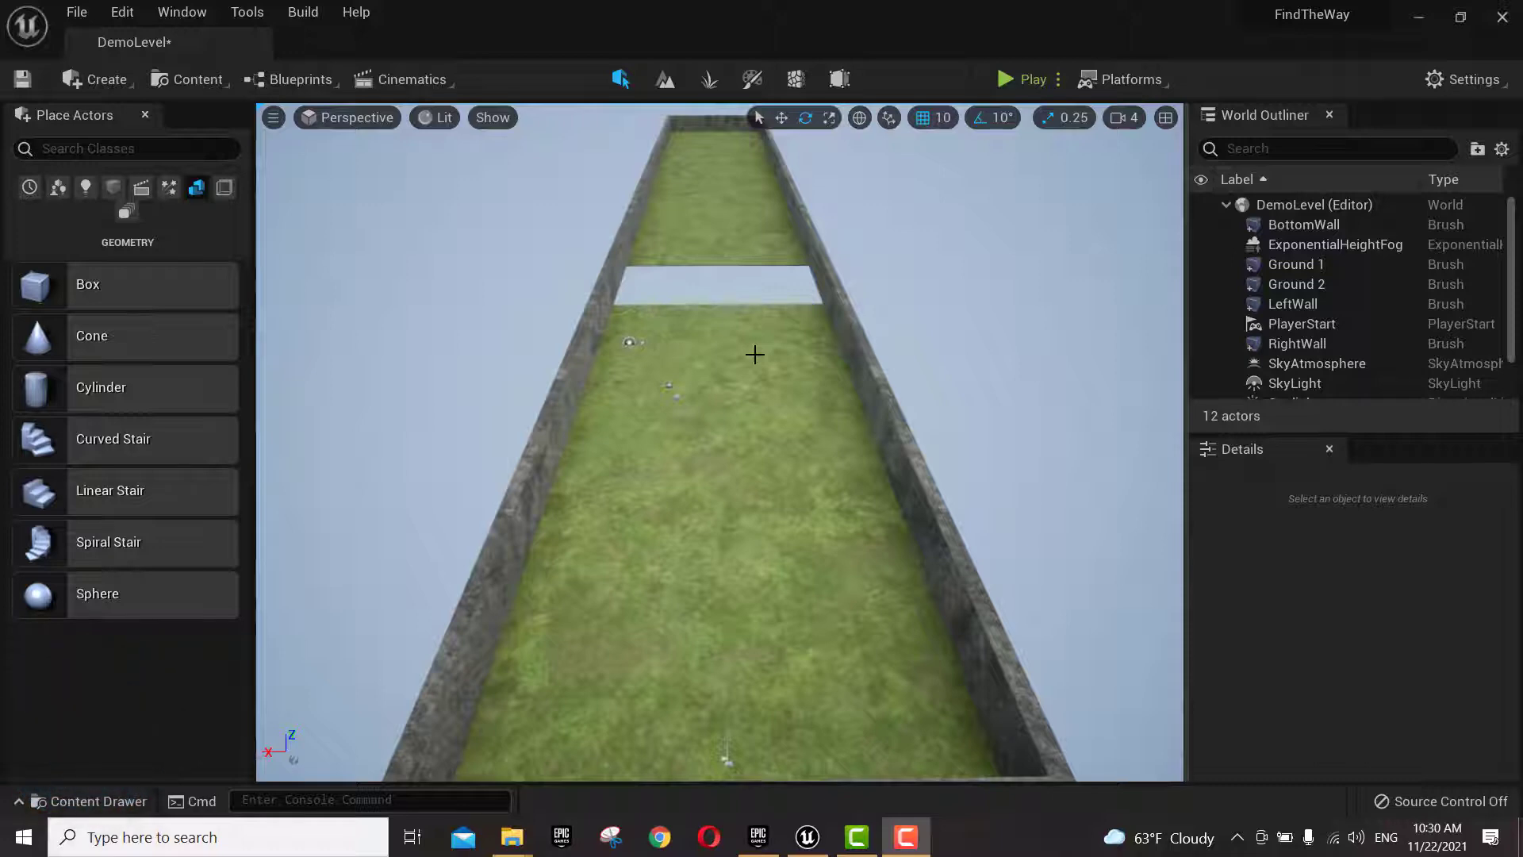
- Select the M_CobbleStone_Rough material in the StarterContent Materials folder for the new brush
drag(67, 285, 3, 297)
click(89, 801)
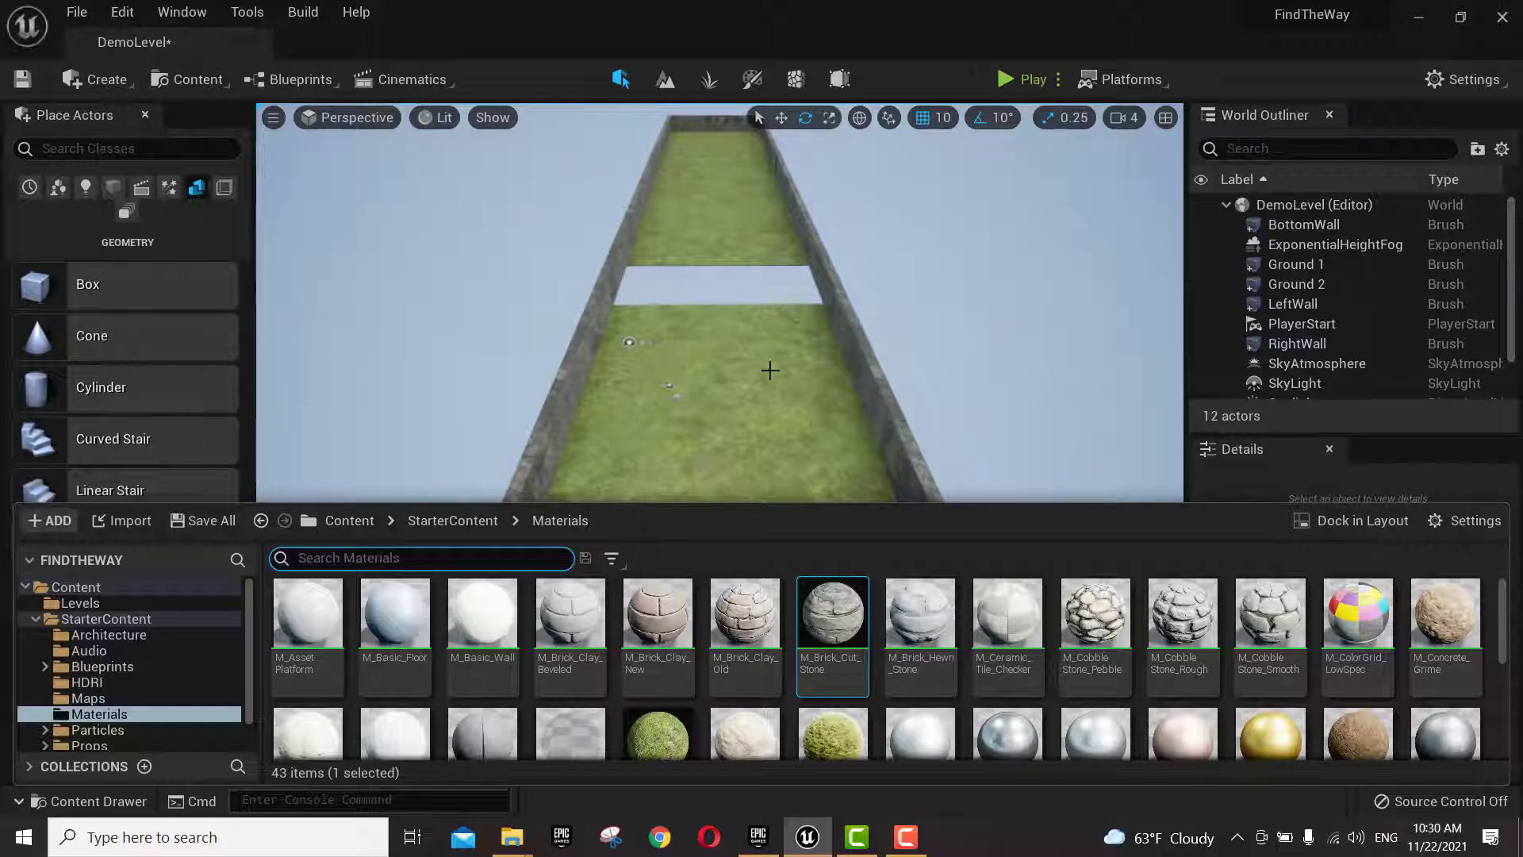
click(745, 626)
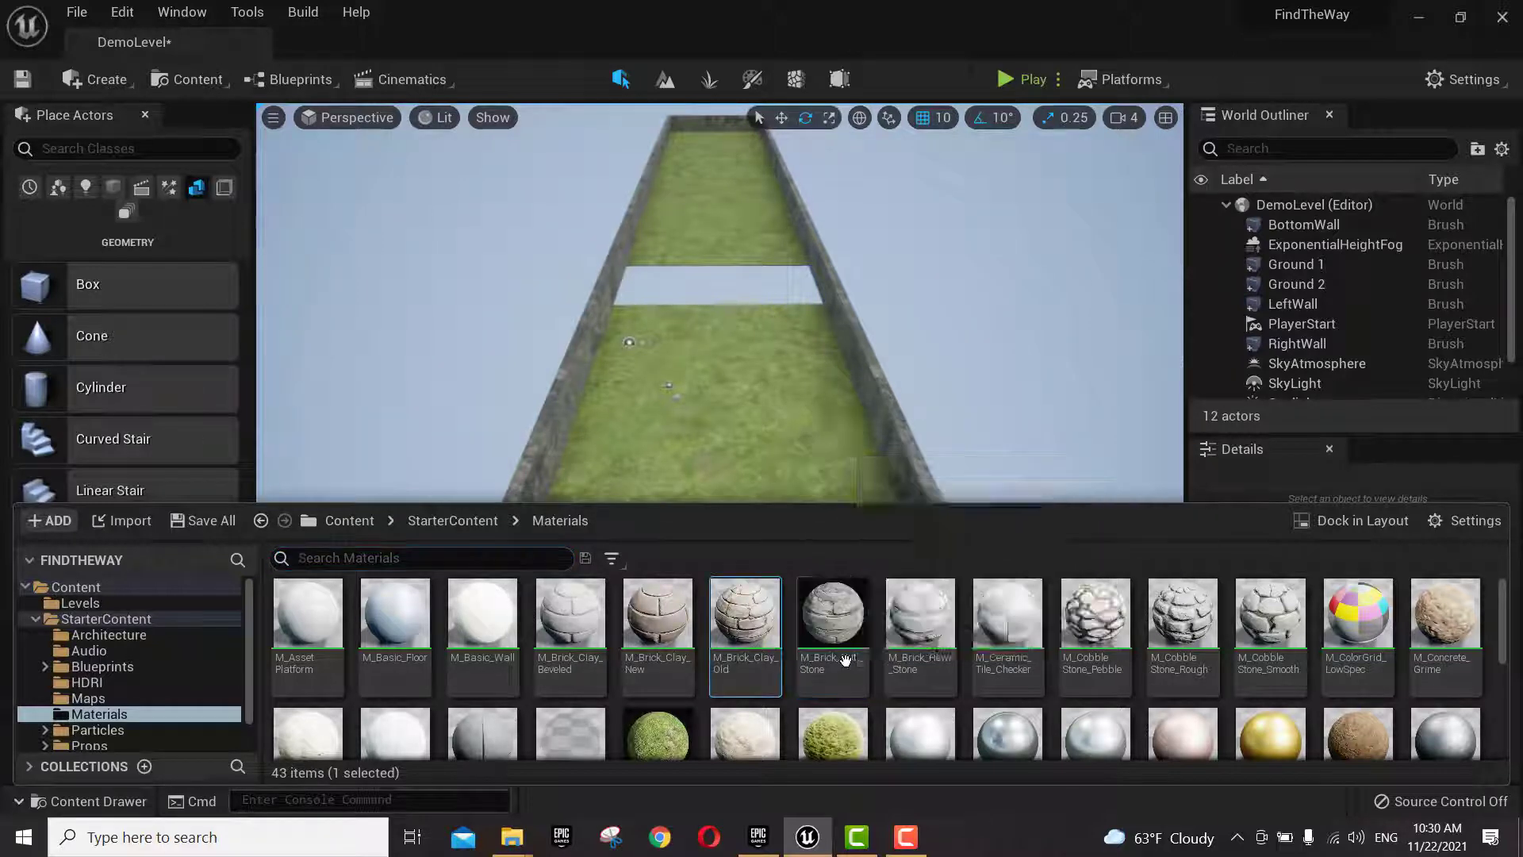
click(1095, 627)
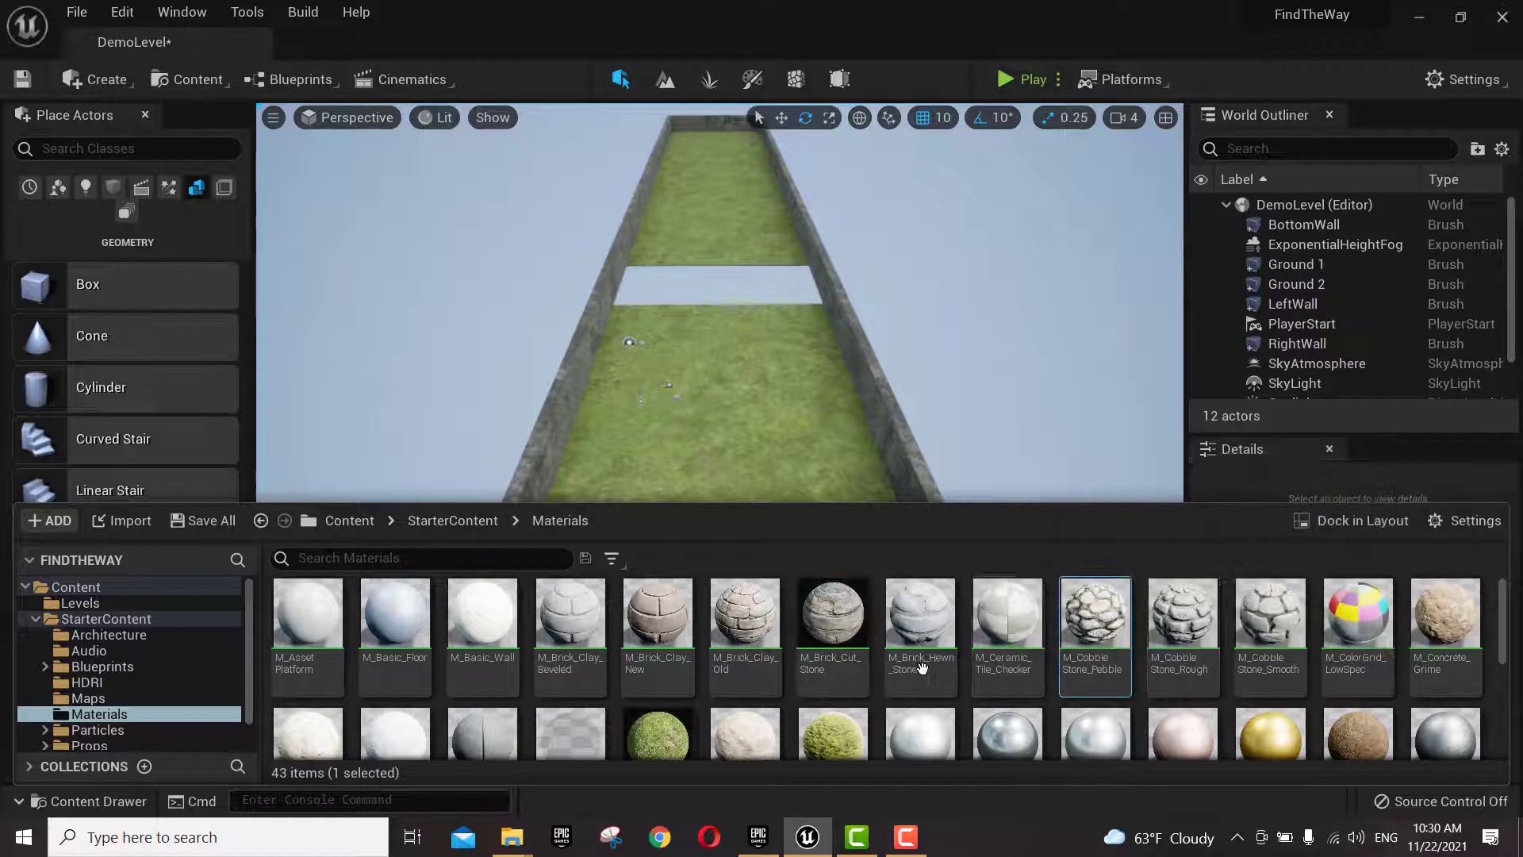
click(745, 627)
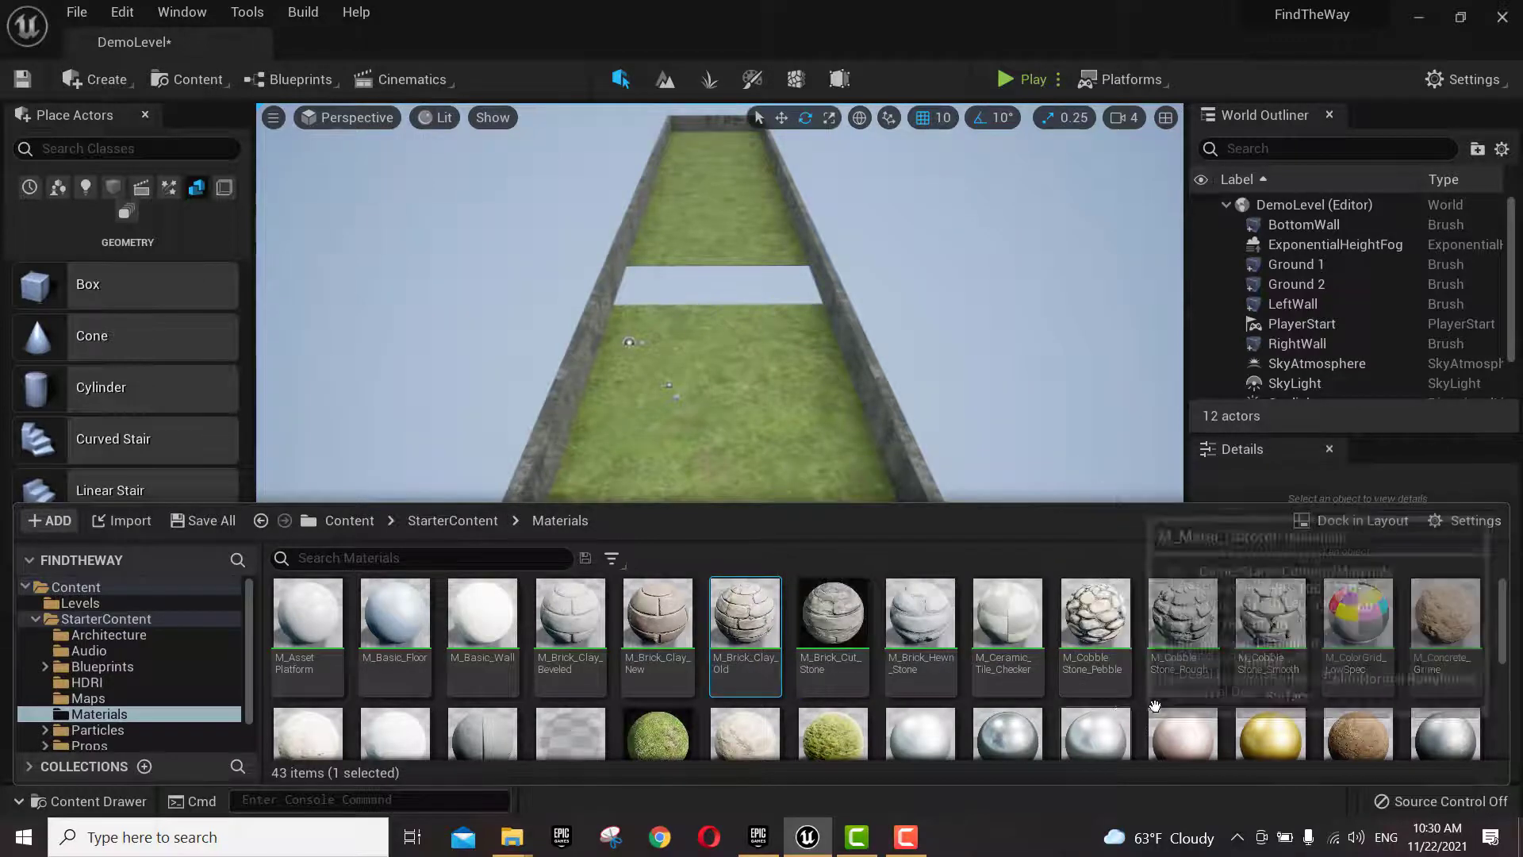
click(1196, 684)
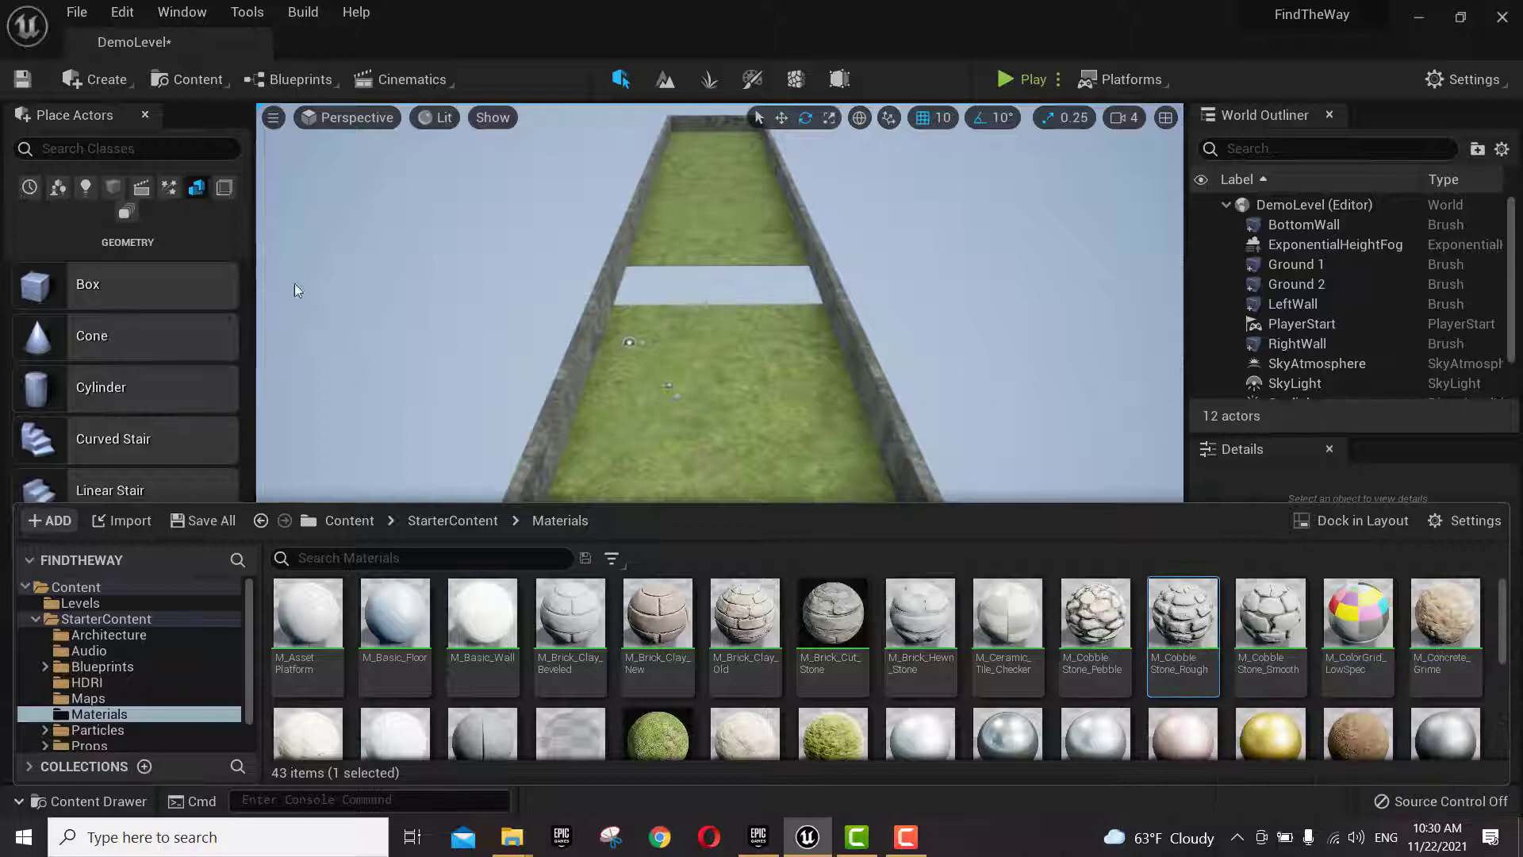
- Add a box brush to the nearer ground and move it above the gap between the two grounds
mouse_move(178, 272)
mouse_down()
mouse_move(656, 361)
mouse_move(778, 417)
mouse_move(762, 417)
mouse_up()
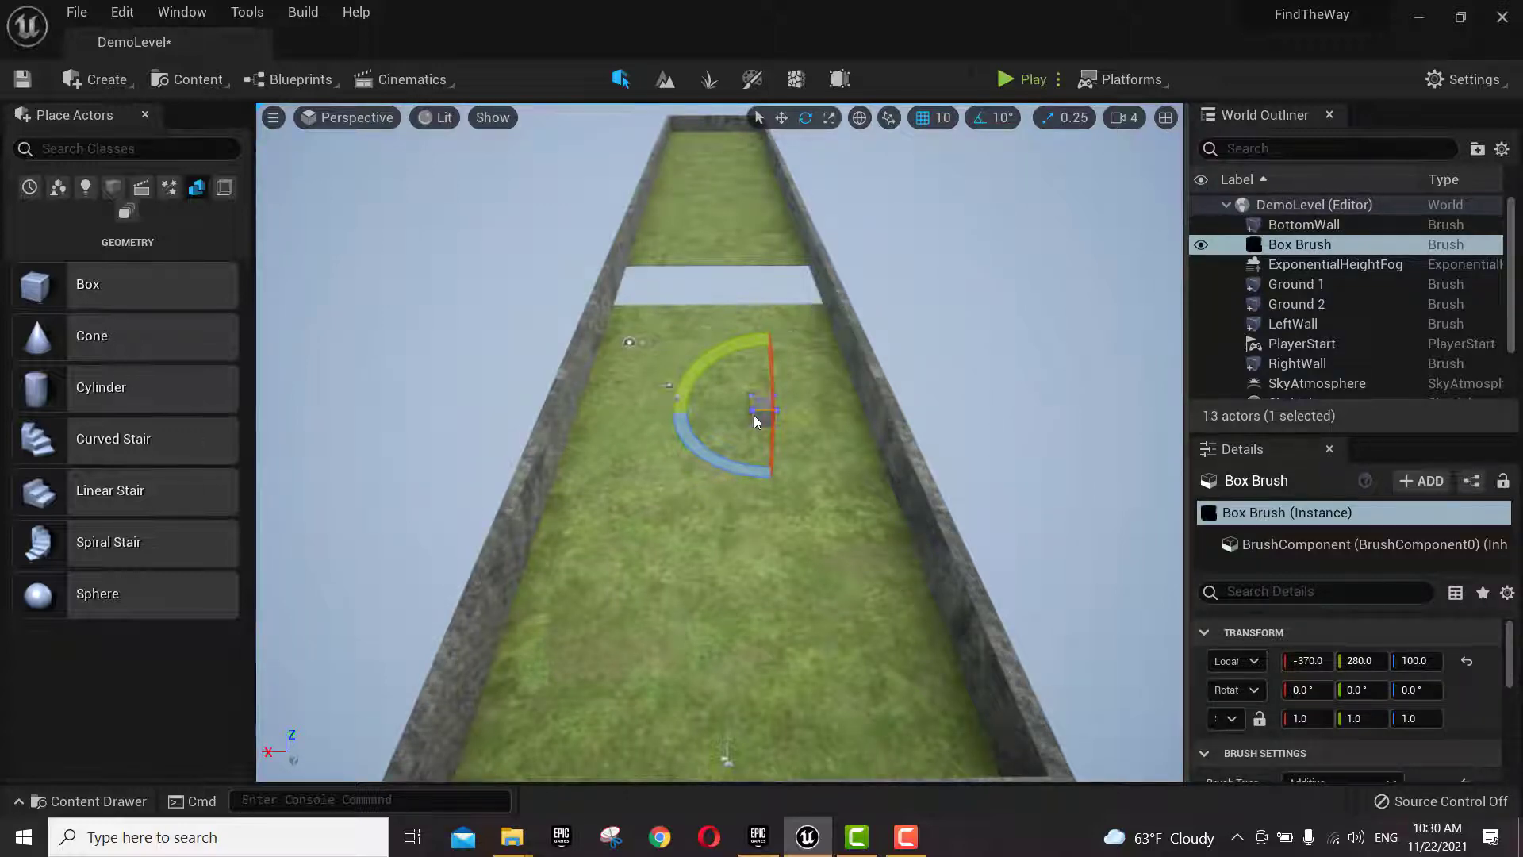
key(w)
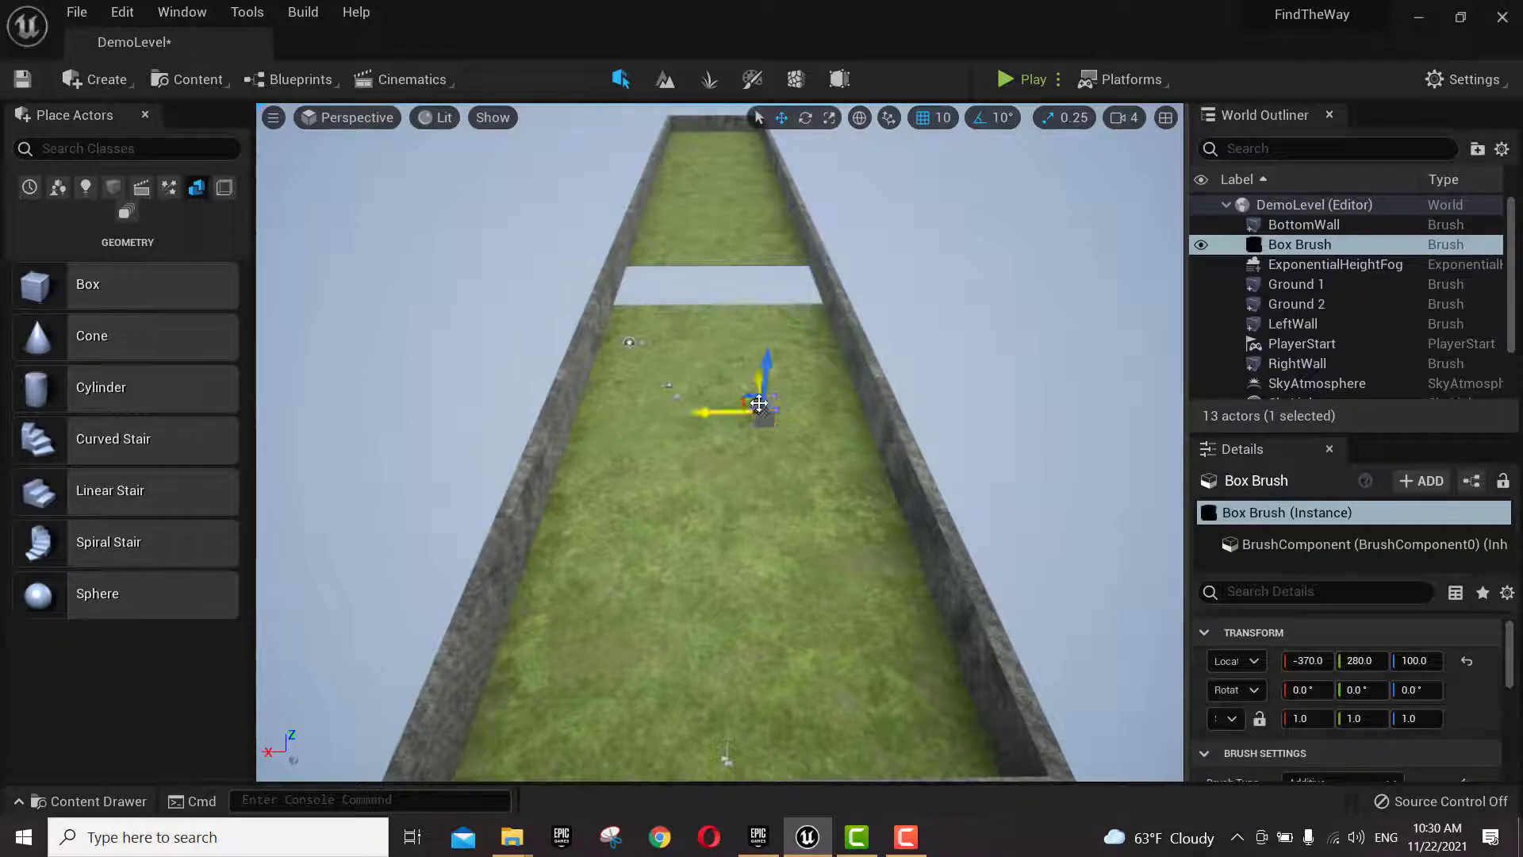
mouse_move(759, 404)
mouse_down()
mouse_move(741, 410)
mouse_move(754, 407)
mouse_move(731, 291)
mouse_move(789, 378)
mouse_move(775, 347)
mouse_move(751, 395)
mouse_move(724, 330)
mouse_move(735, 274)
mouse_up()
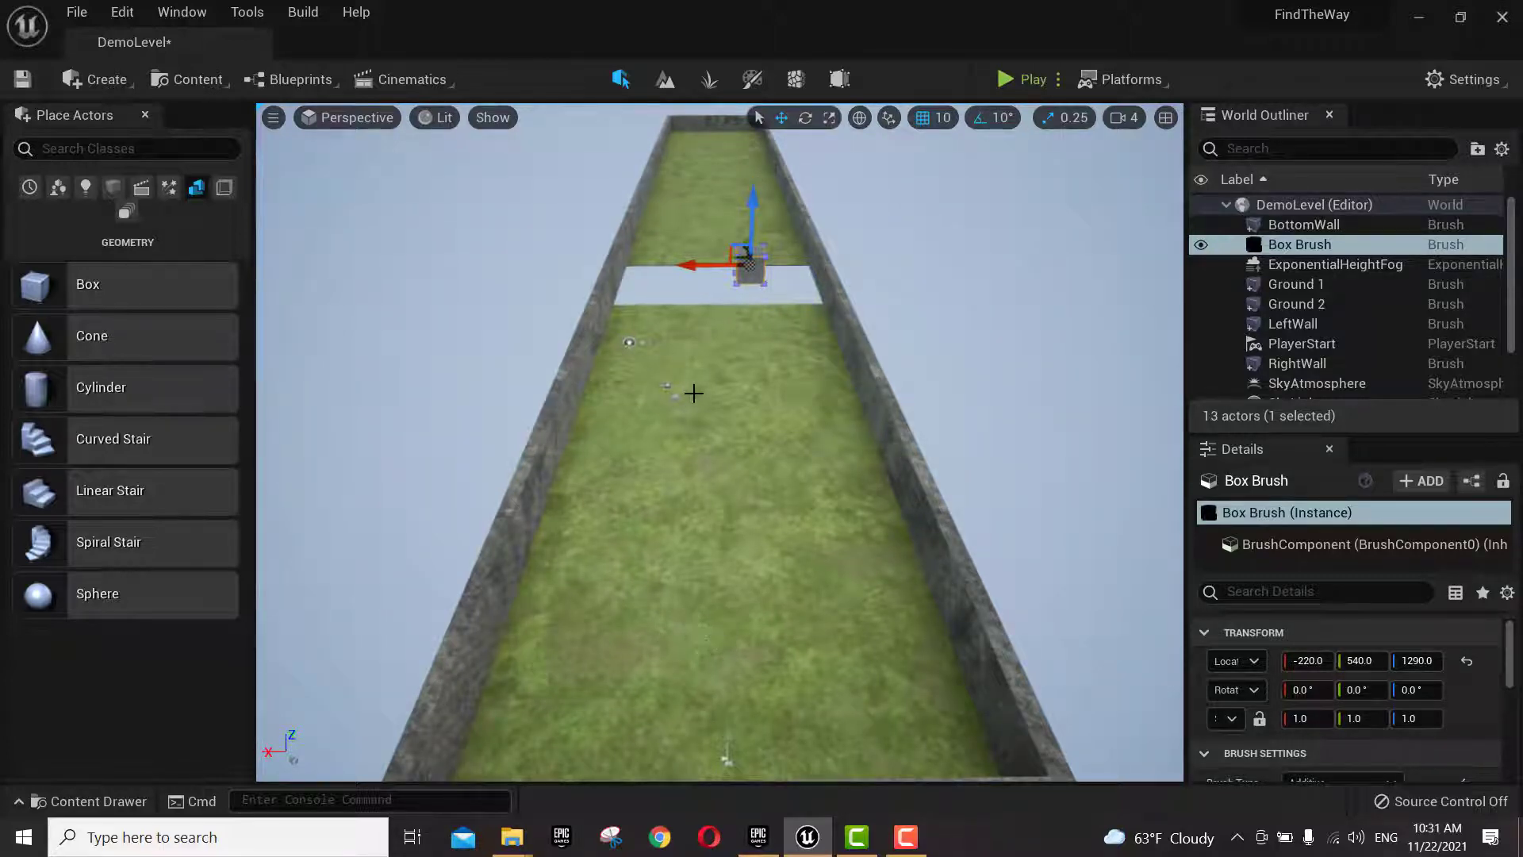
- Set the box brush's X size to 800 in its brush settings
scroll(1261, 688, down, 1)
scroll(1309, 702, down, 2)
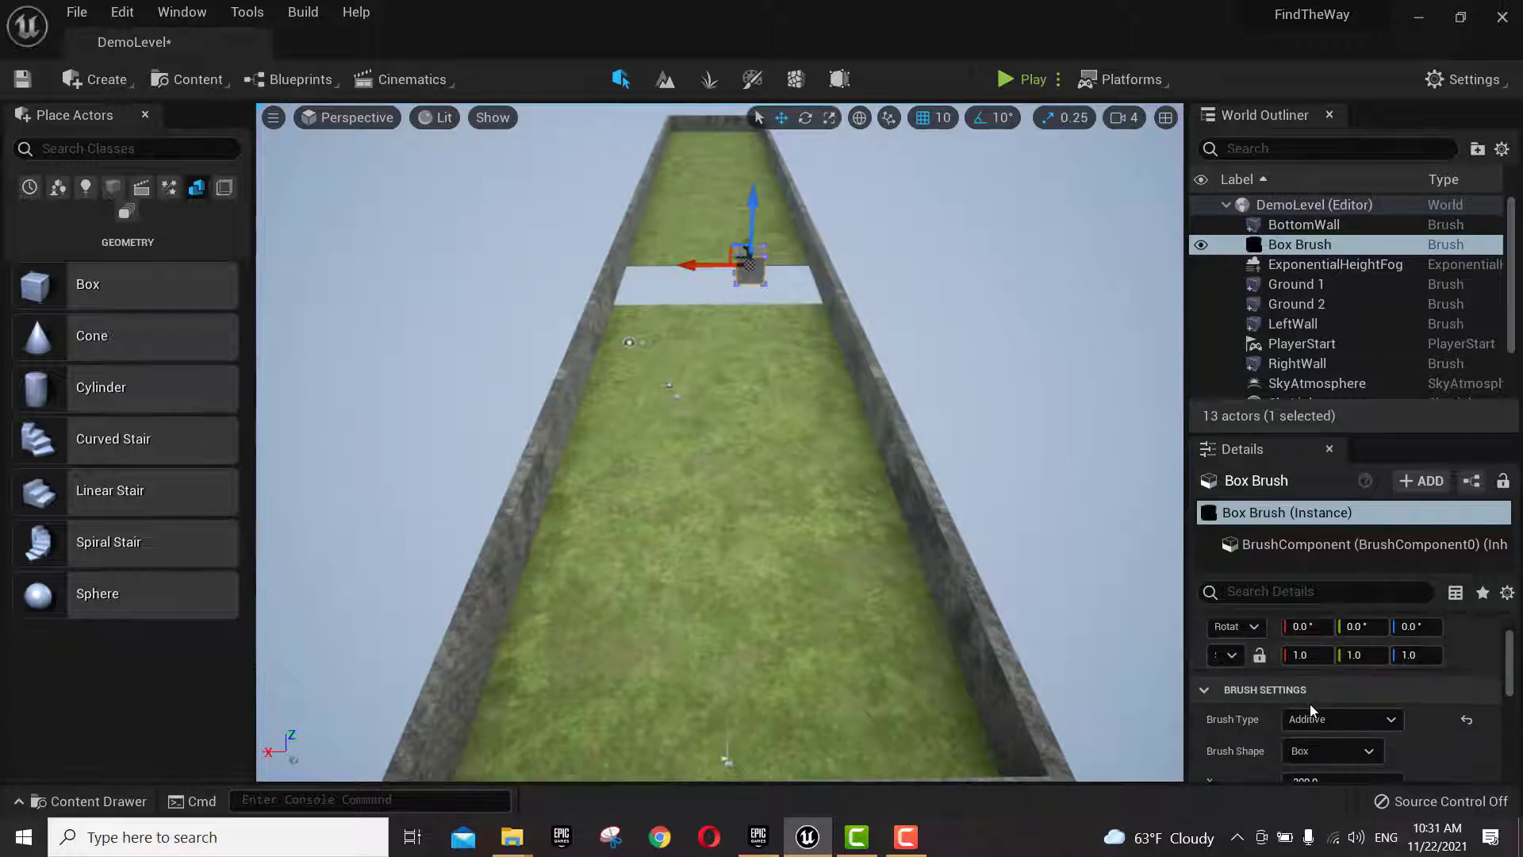
scroll(1317, 706, down, 2)
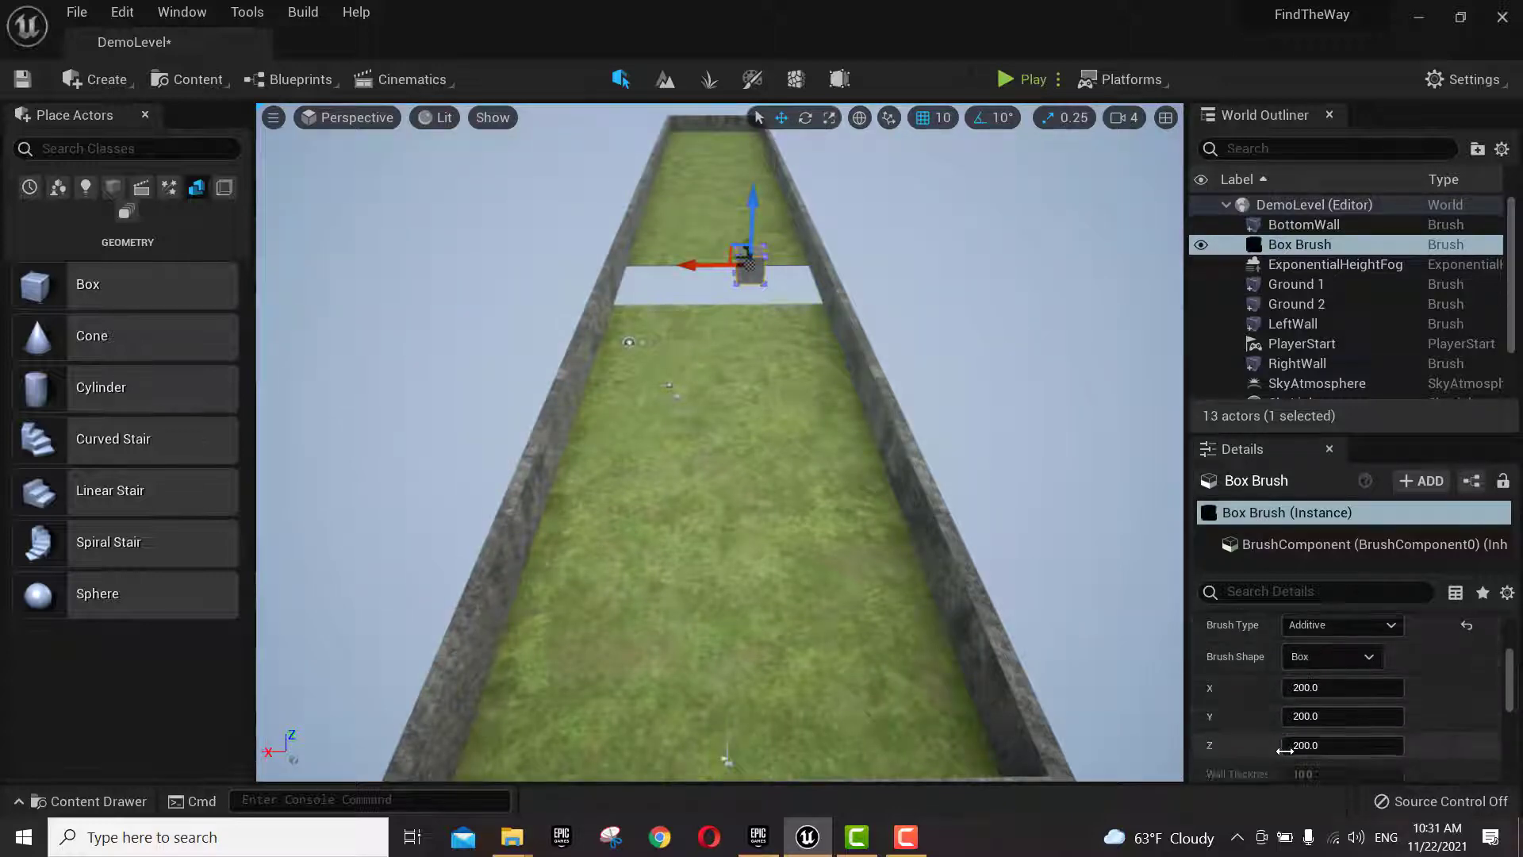
click(1314, 688)
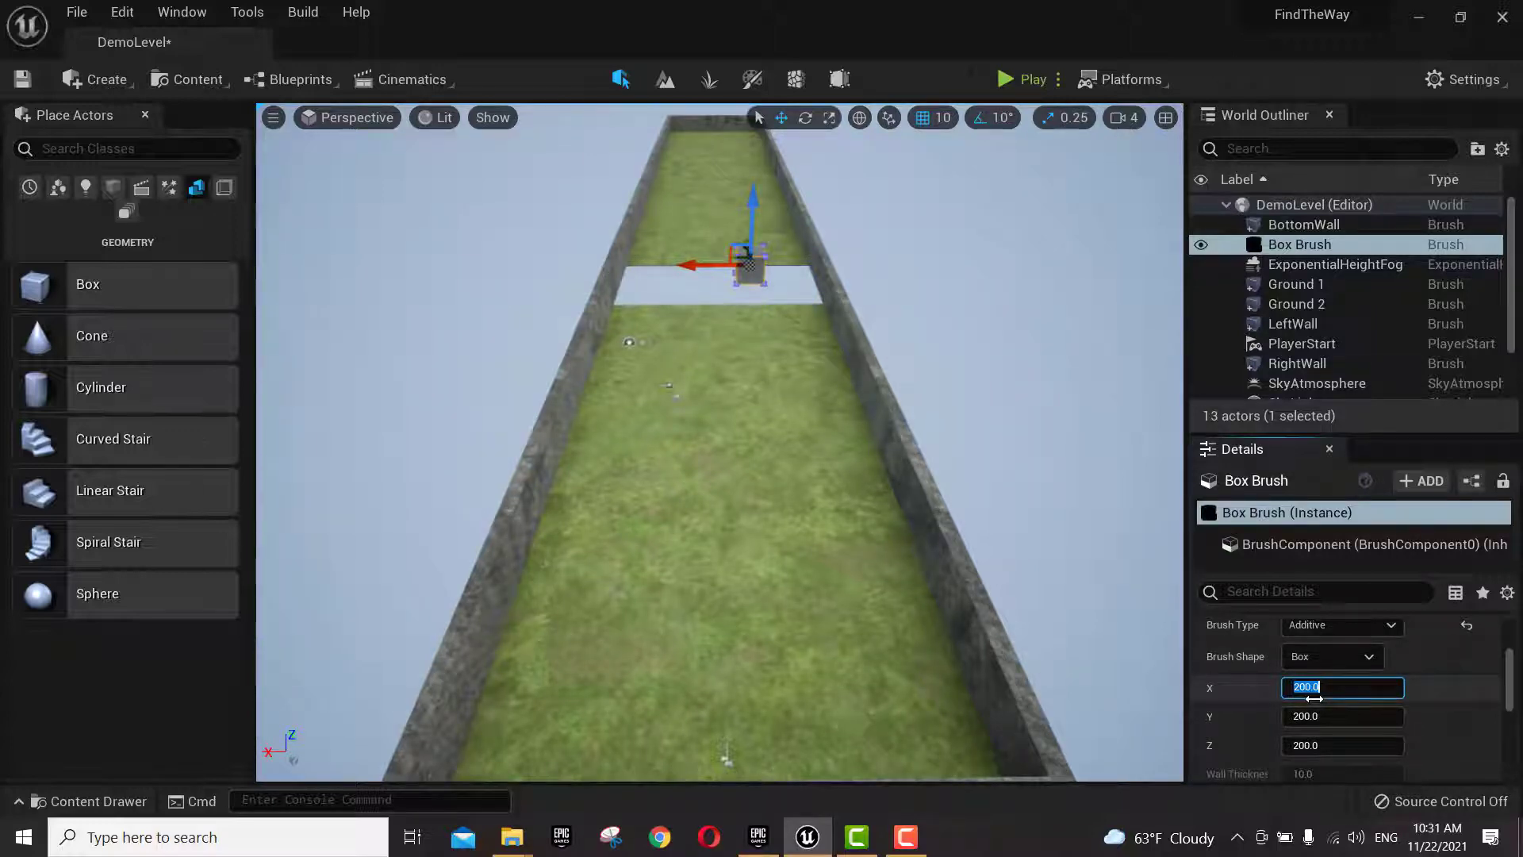
text(800)
key(Return)
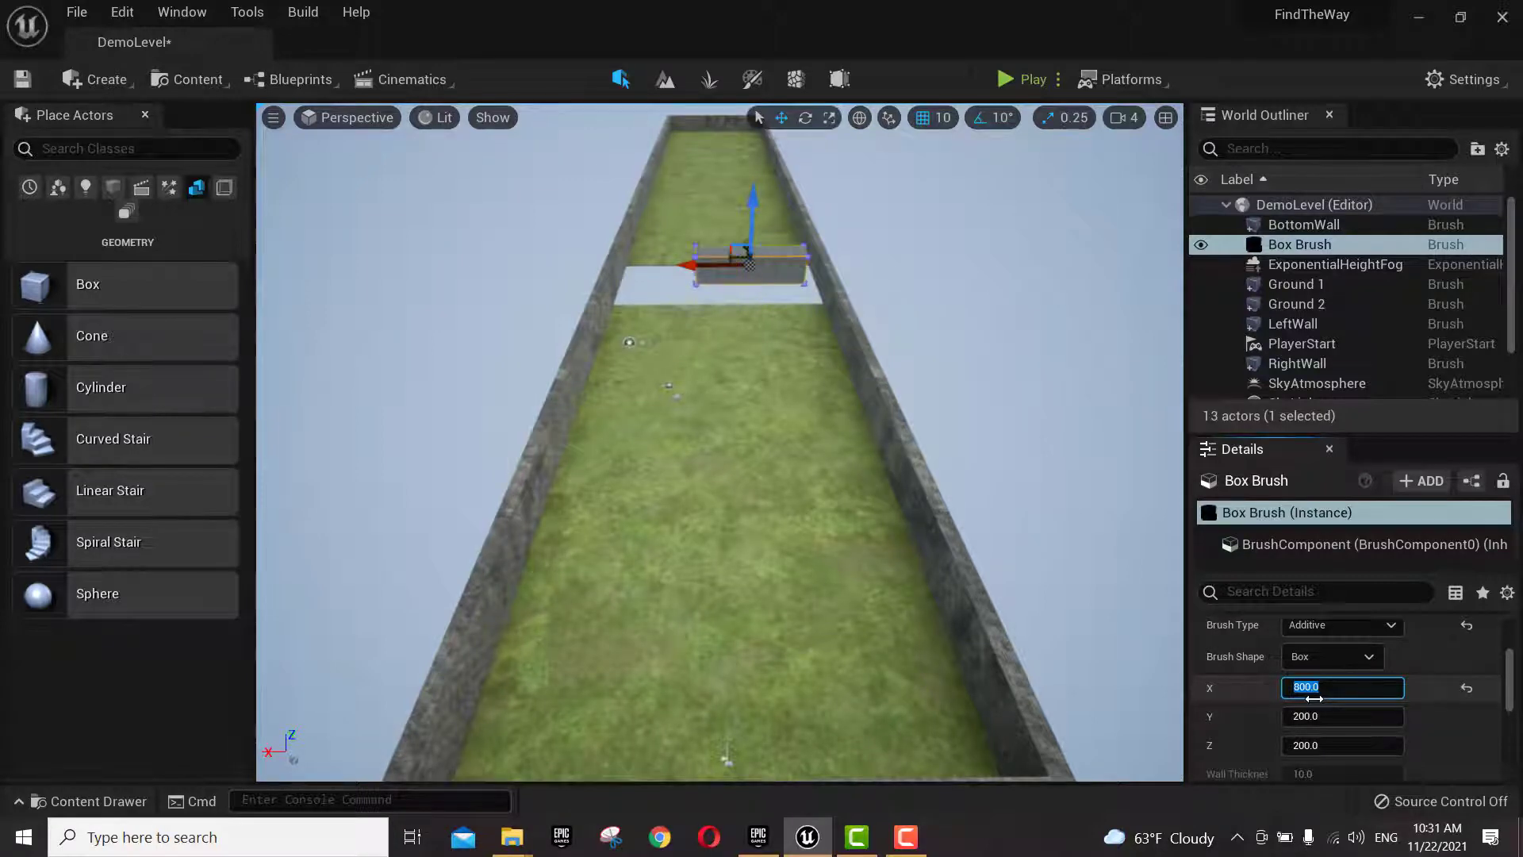
- Set the box brush's location to X 900, Y 5900 and Z 100
scroll(1304, 703, up, 1)
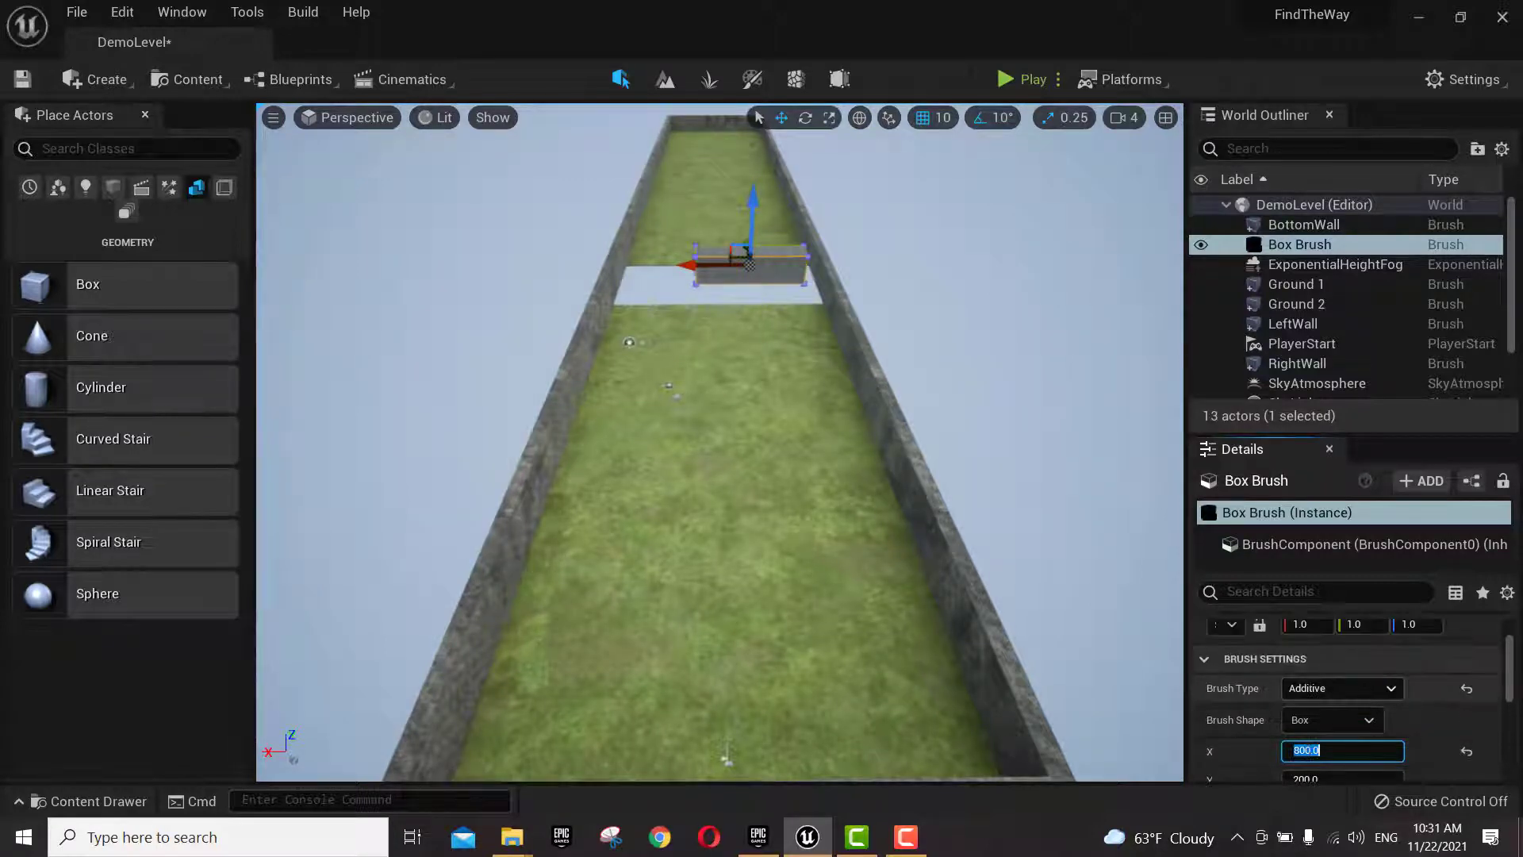
scroll(1308, 692, up, 3)
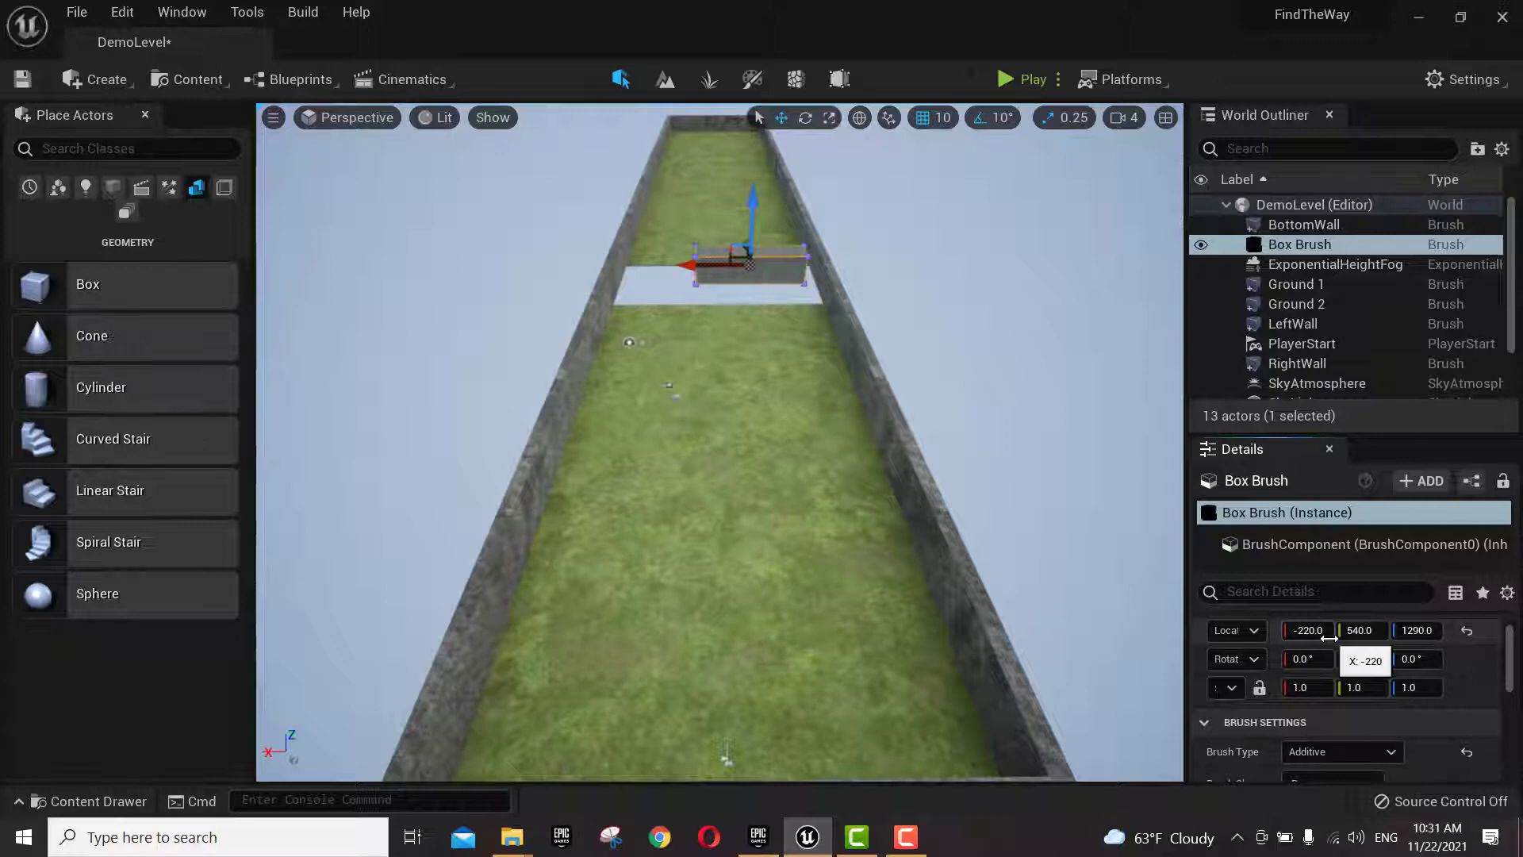
click(1328, 638)
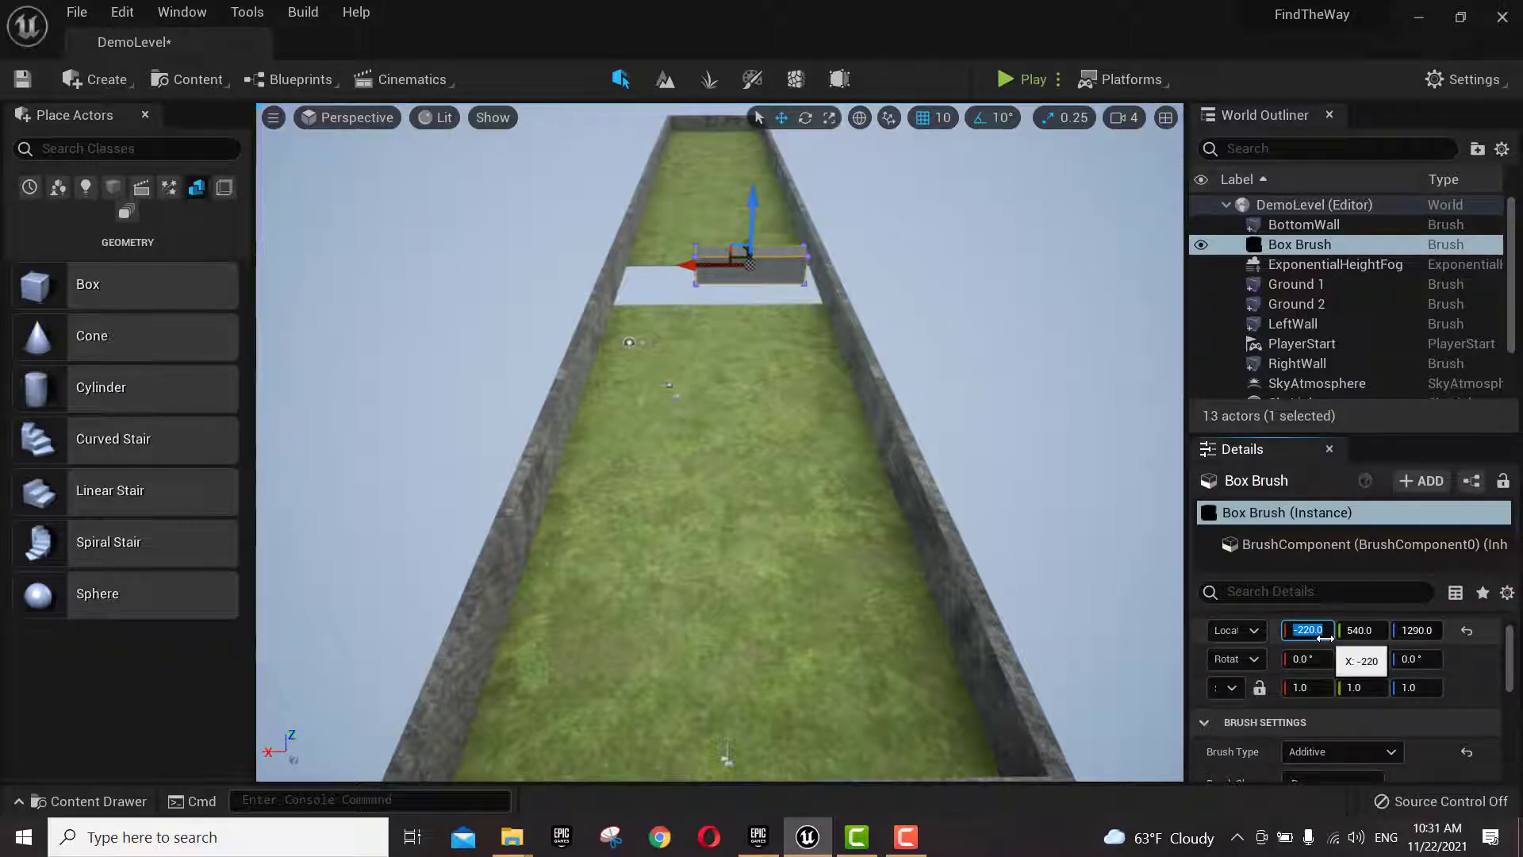
text(900)
key(Tab)
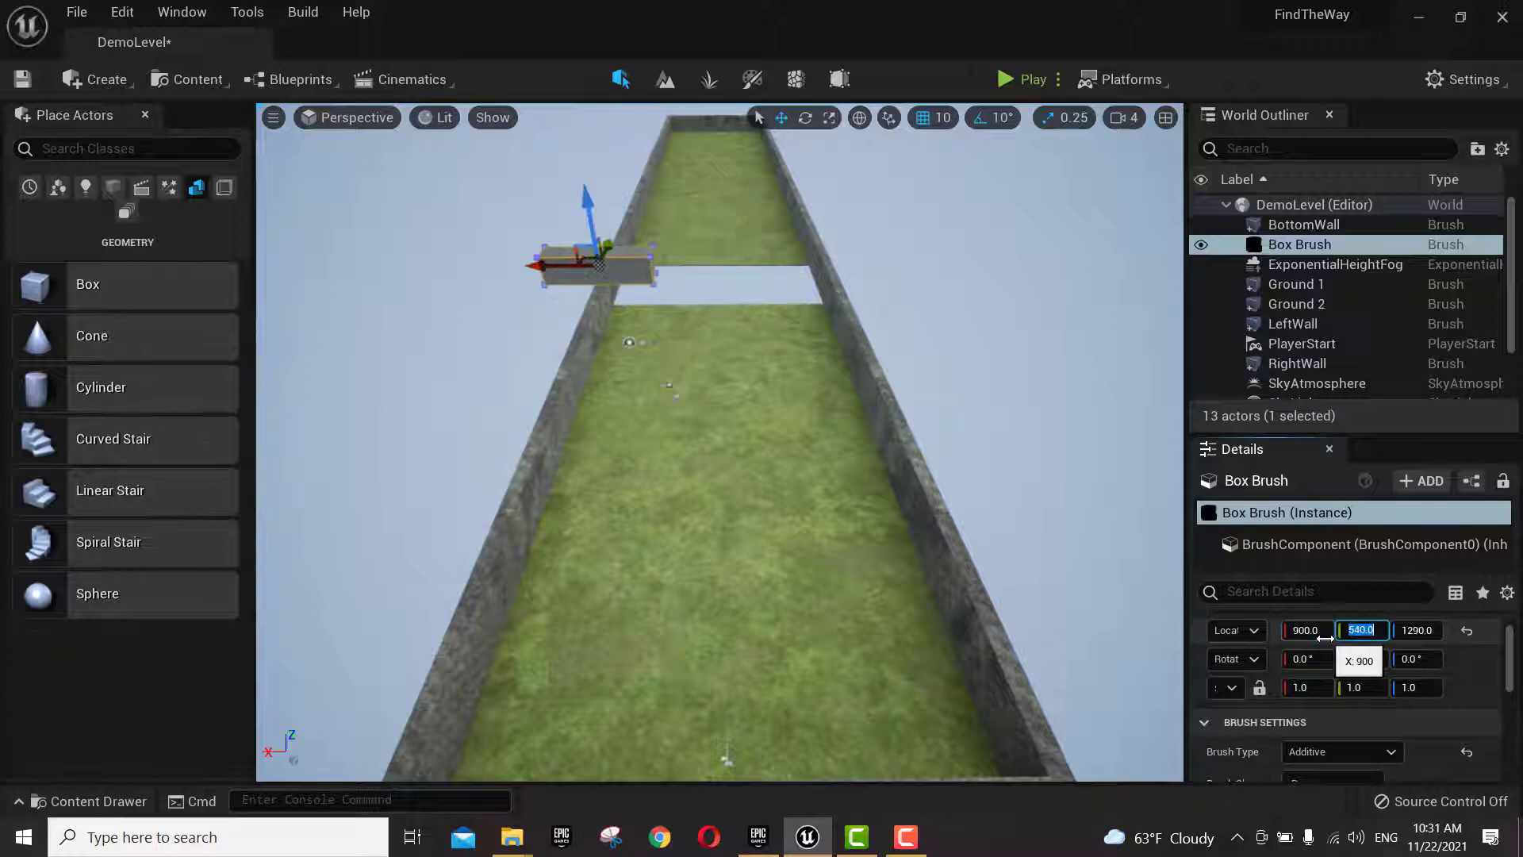
text(5)
key(Tab)
text(1)
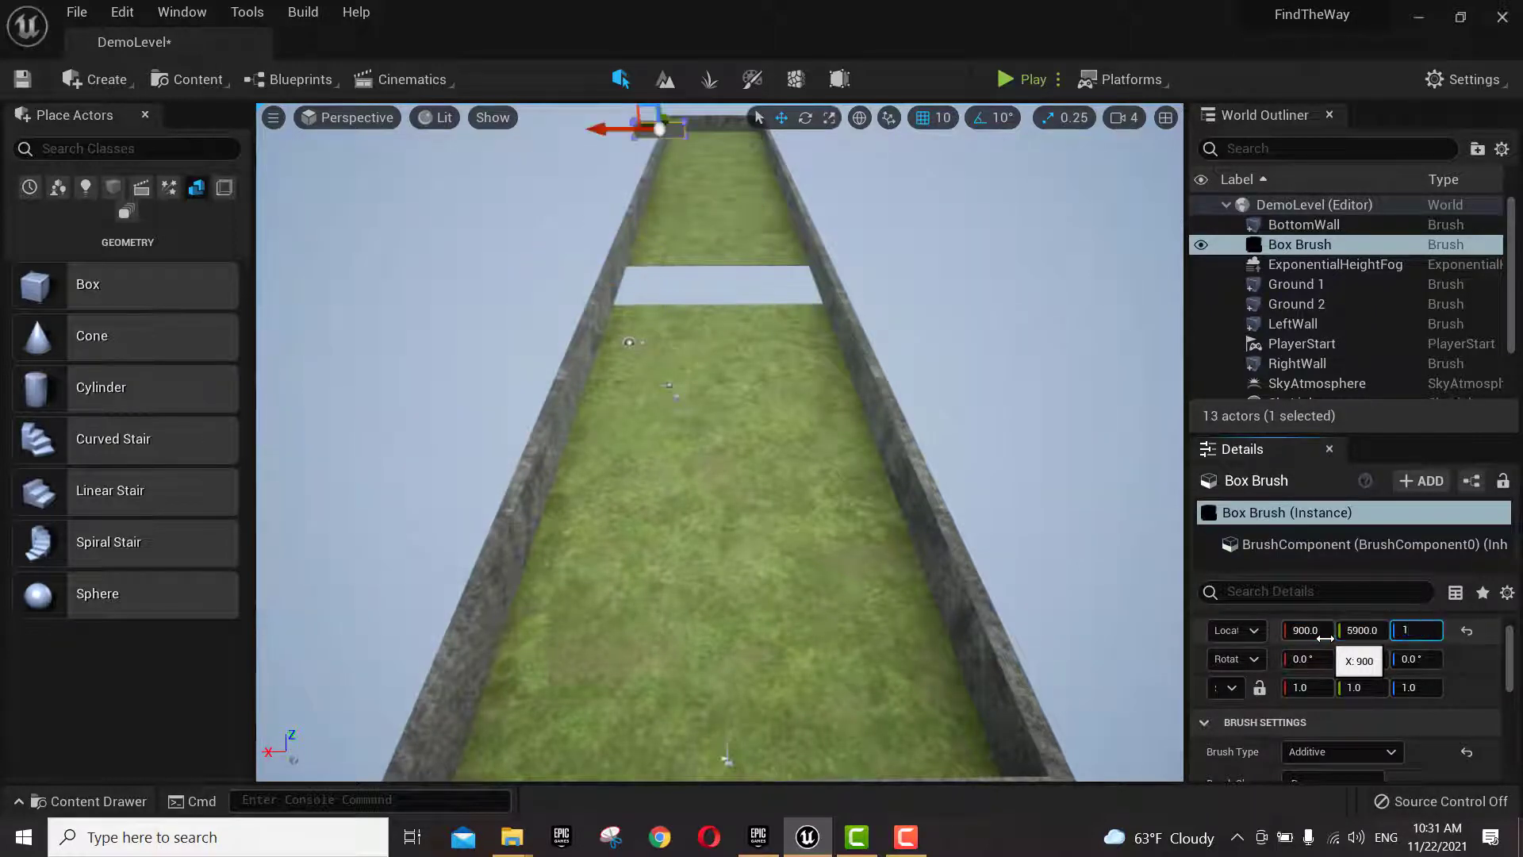
text(00)
key(Return)
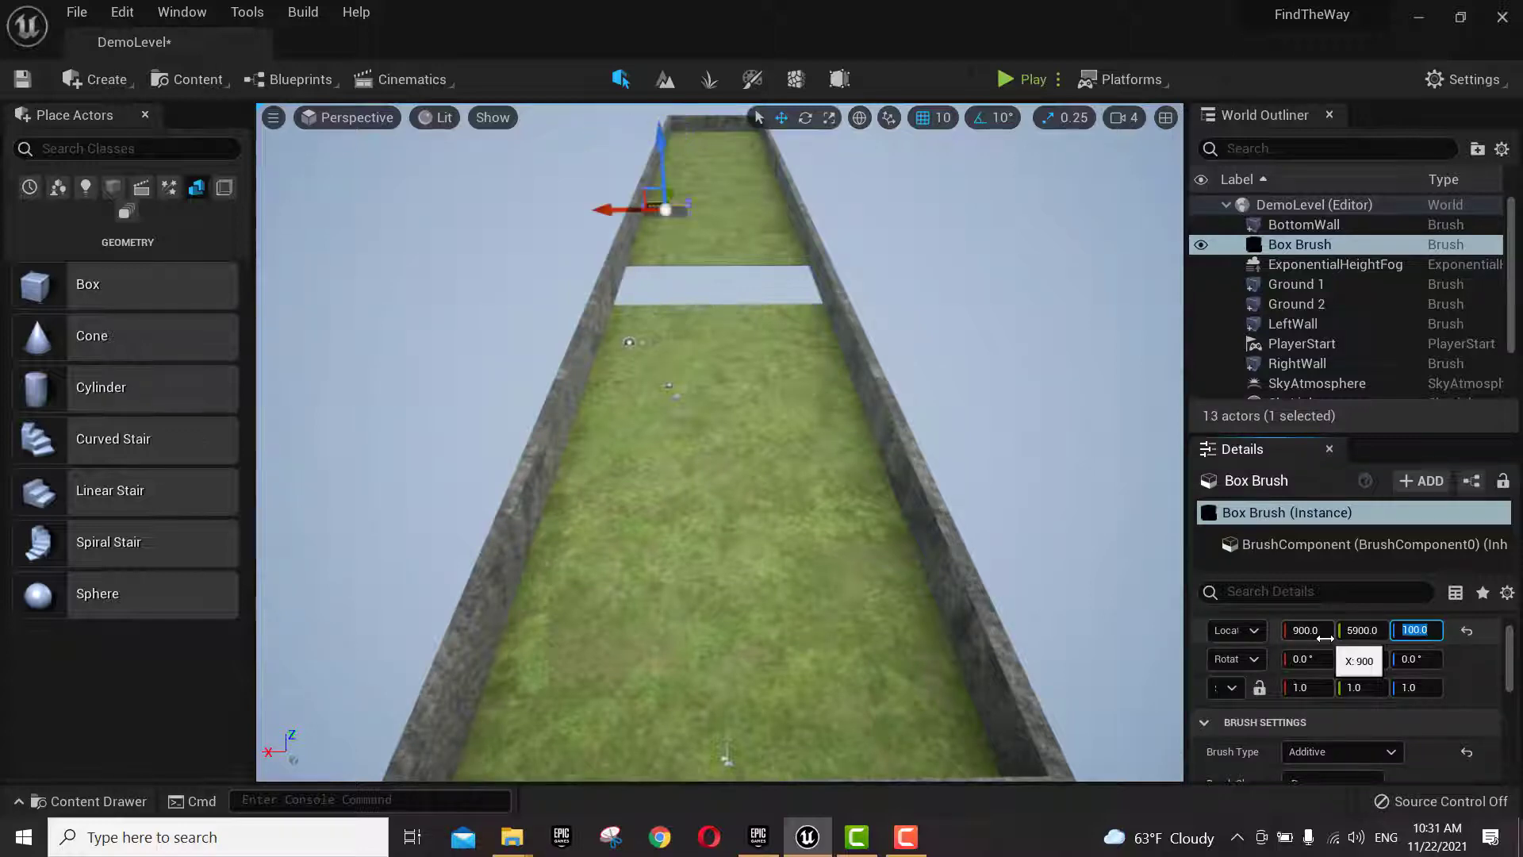
- Rename the box brush as LowWallBottomLeft
click(1288, 249)
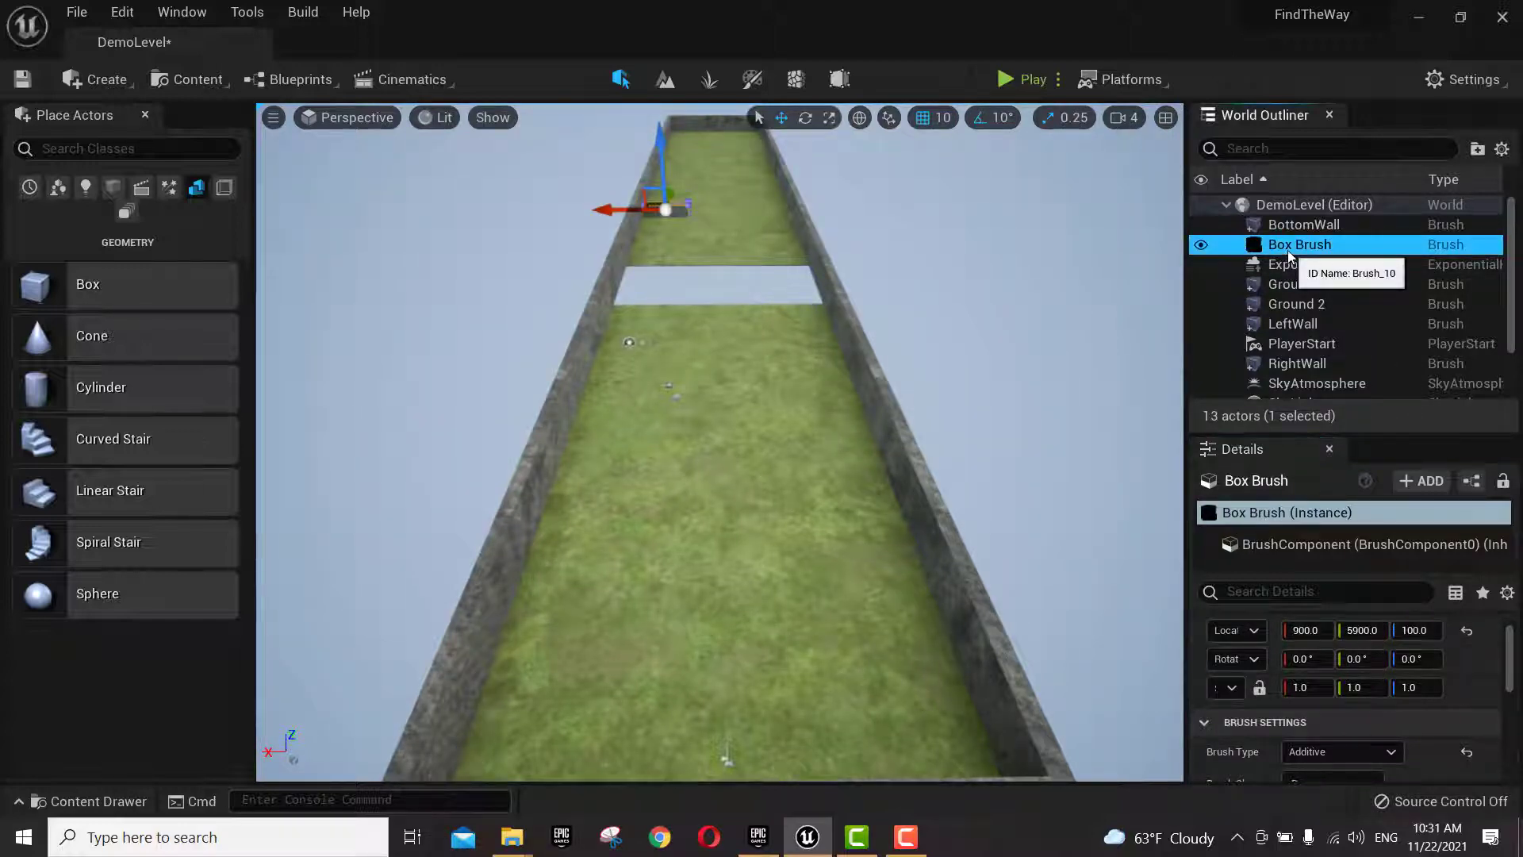
click(1258, 481)
double_click(1244, 482)
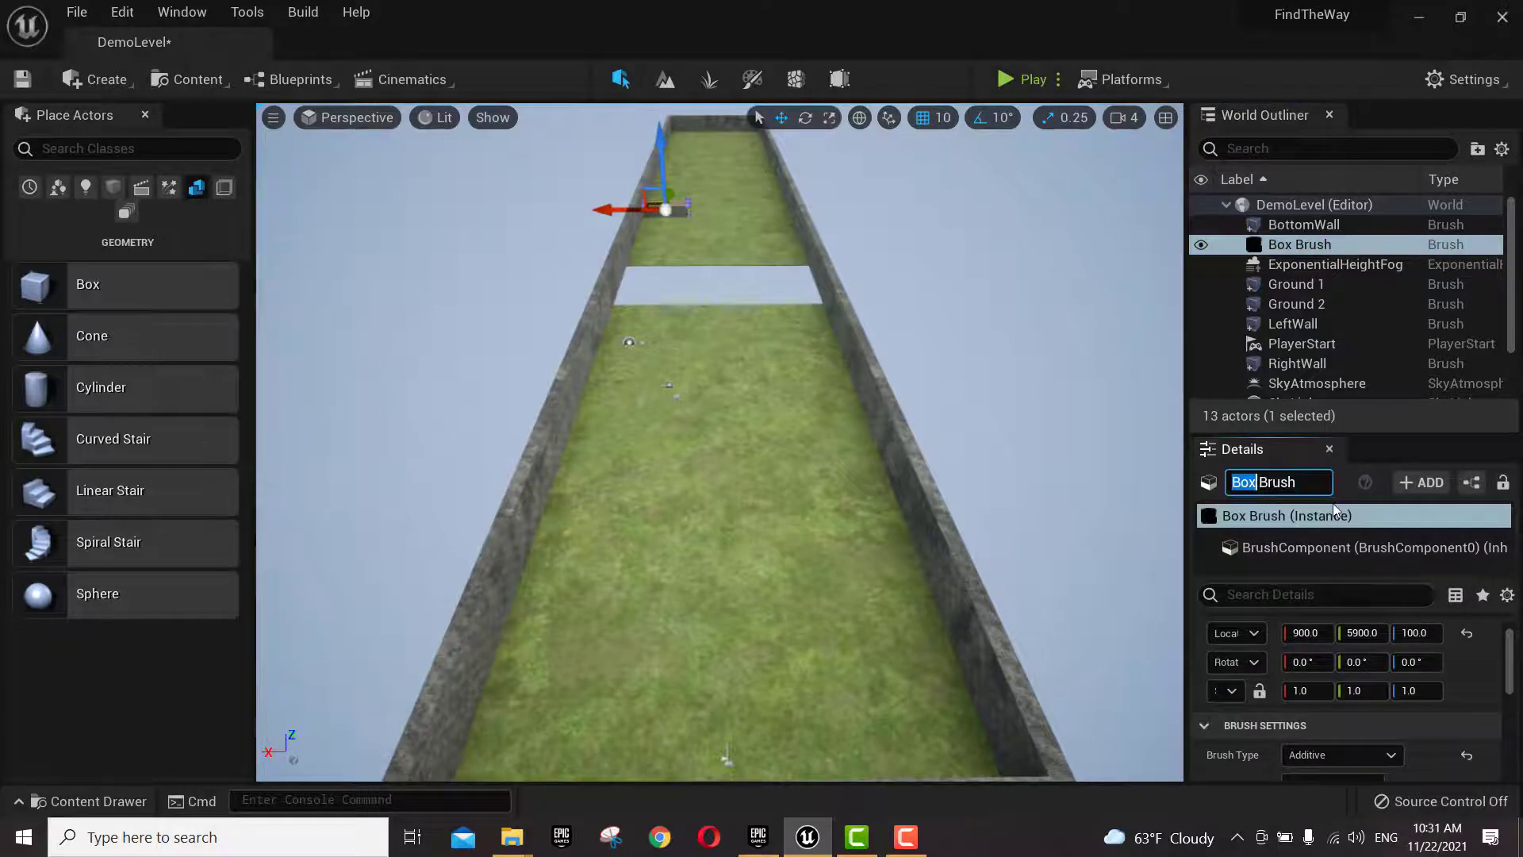
key(ctrl+a)
text(LowW)
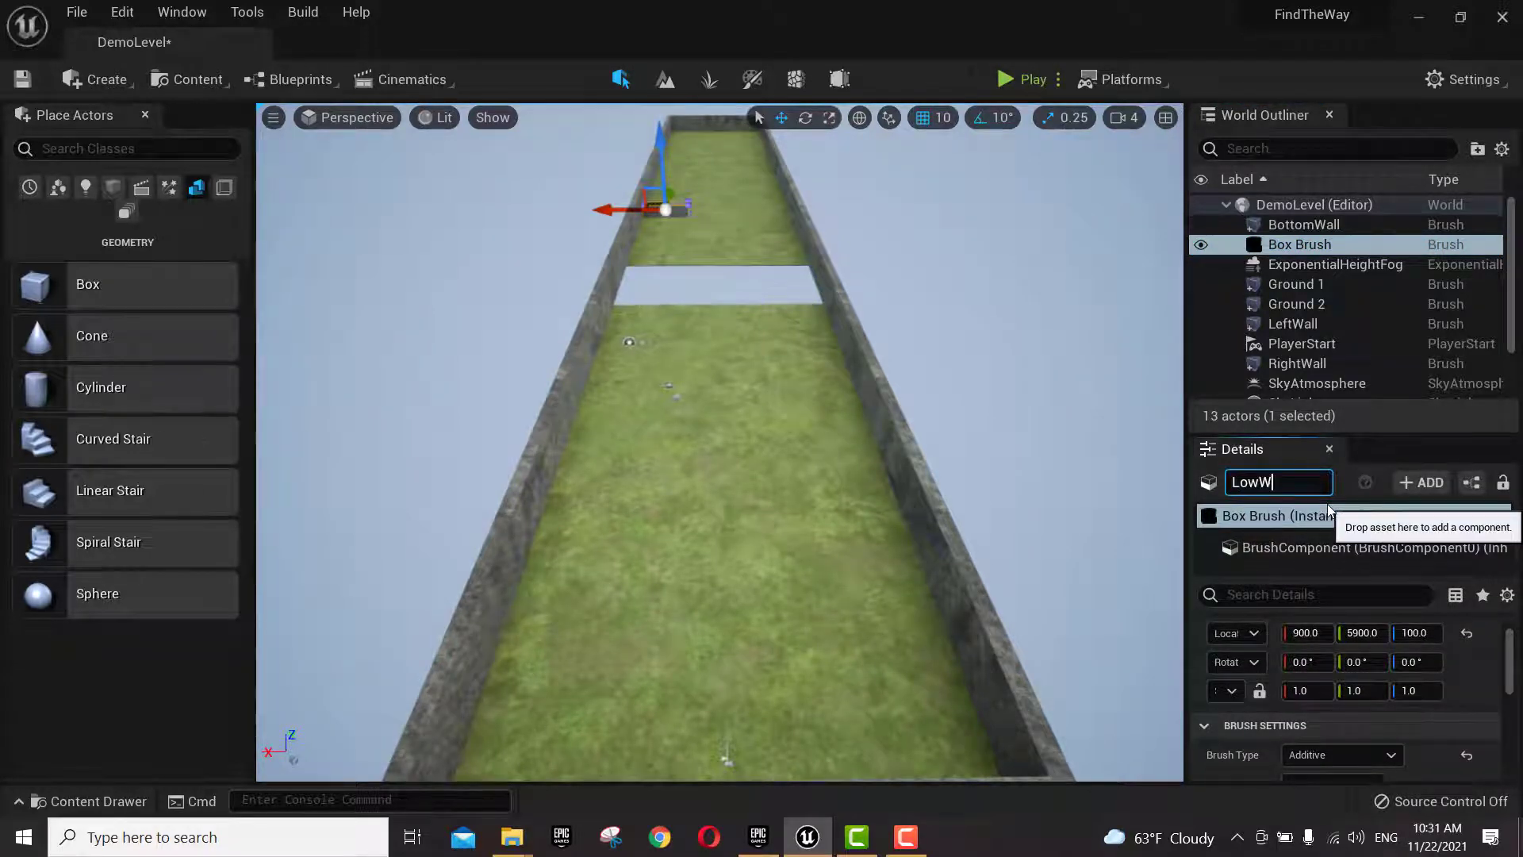
text(allBottomLeft)
key(Return)
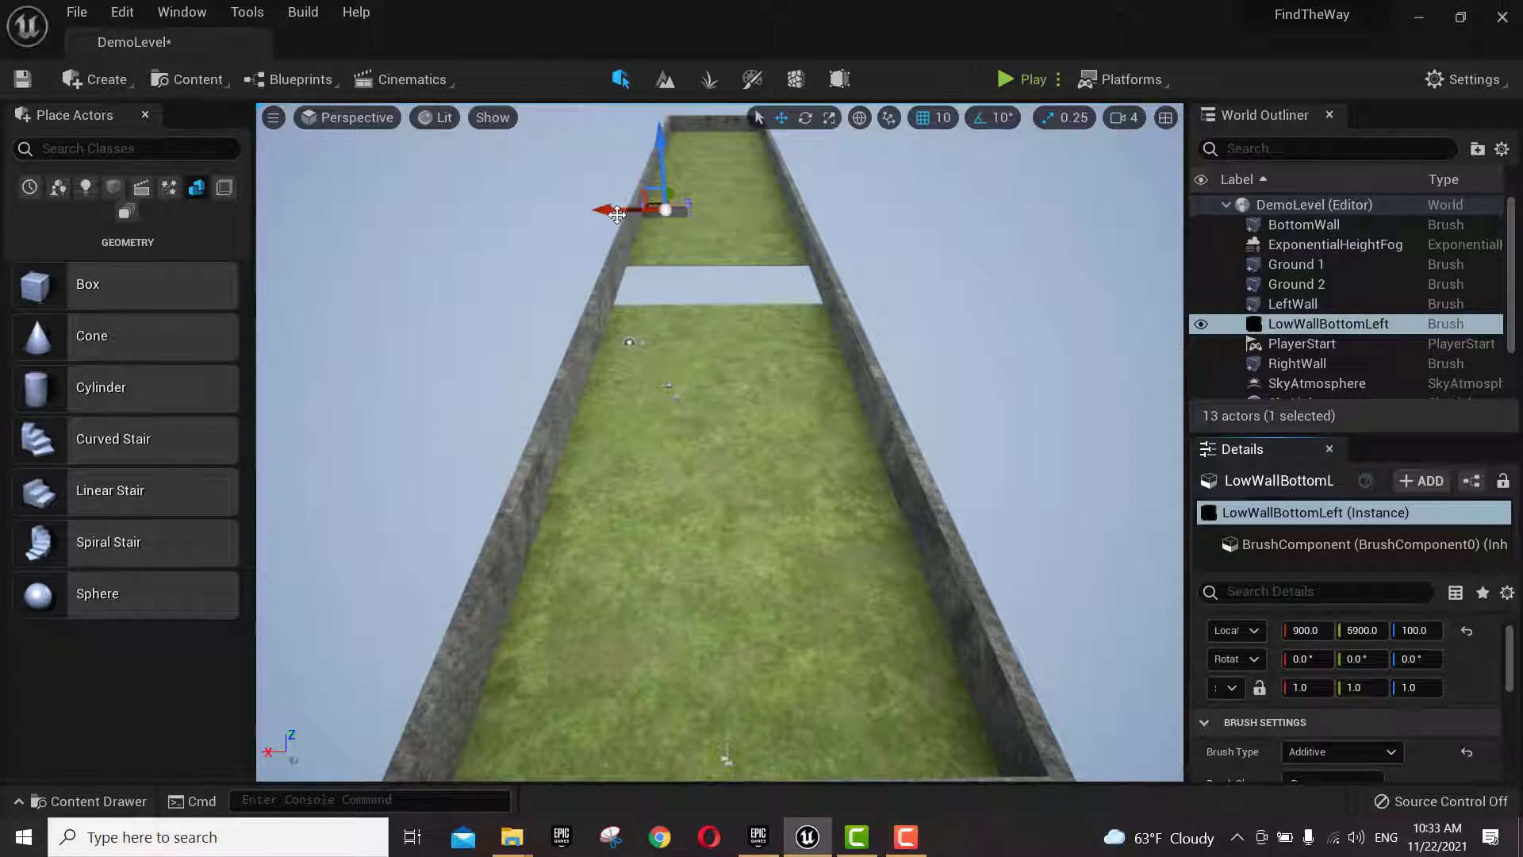
- Duplicate LowWallBottomLeft along the X axis toward the right wall, placing the copy at about X -600 while the original keeps its position
drag(617, 214, 690, 211)
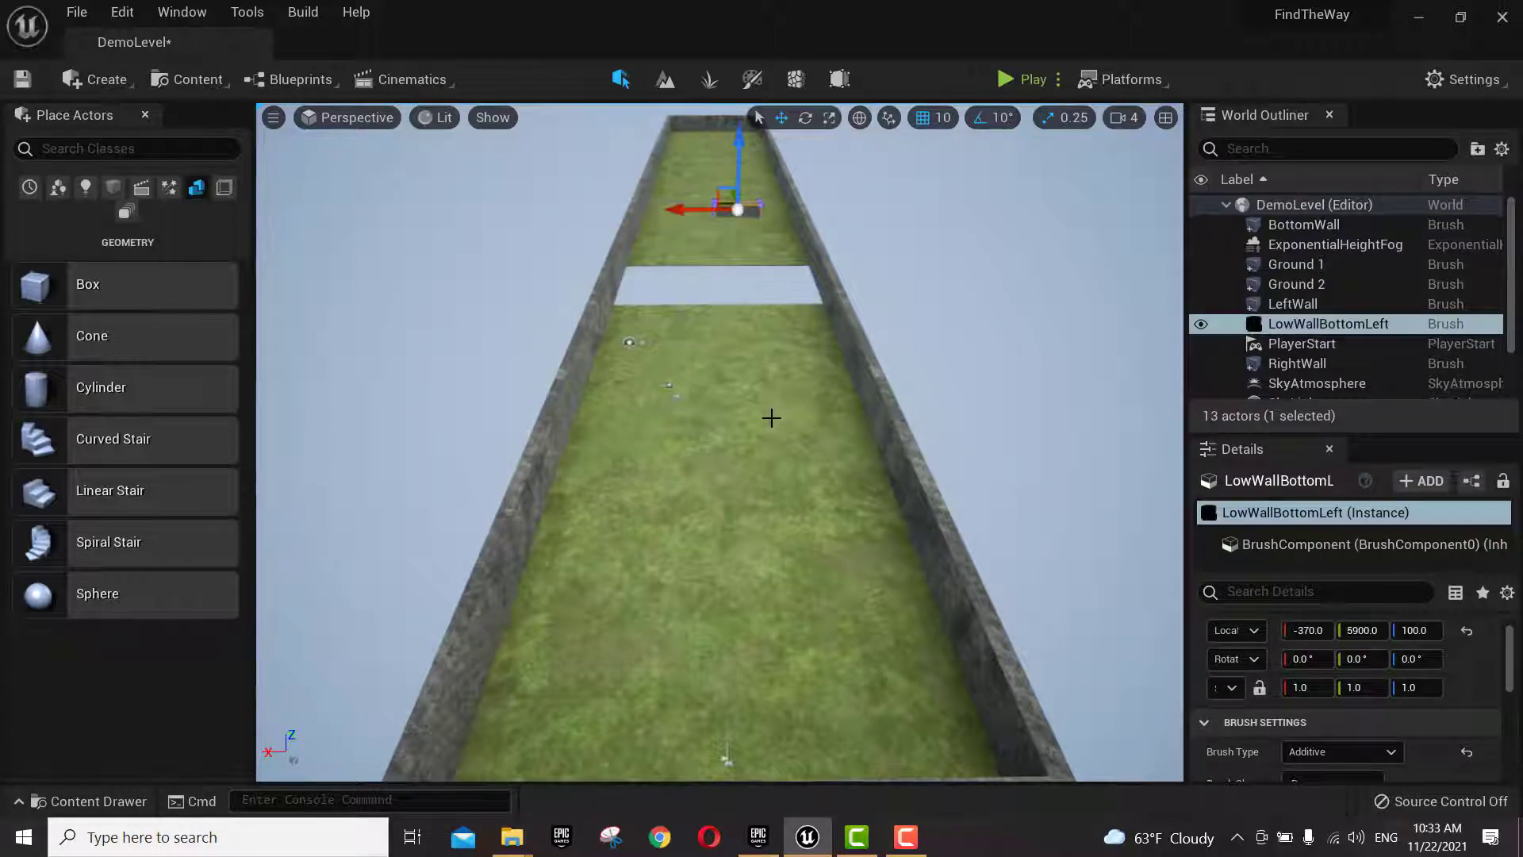
key(ctrl+z)
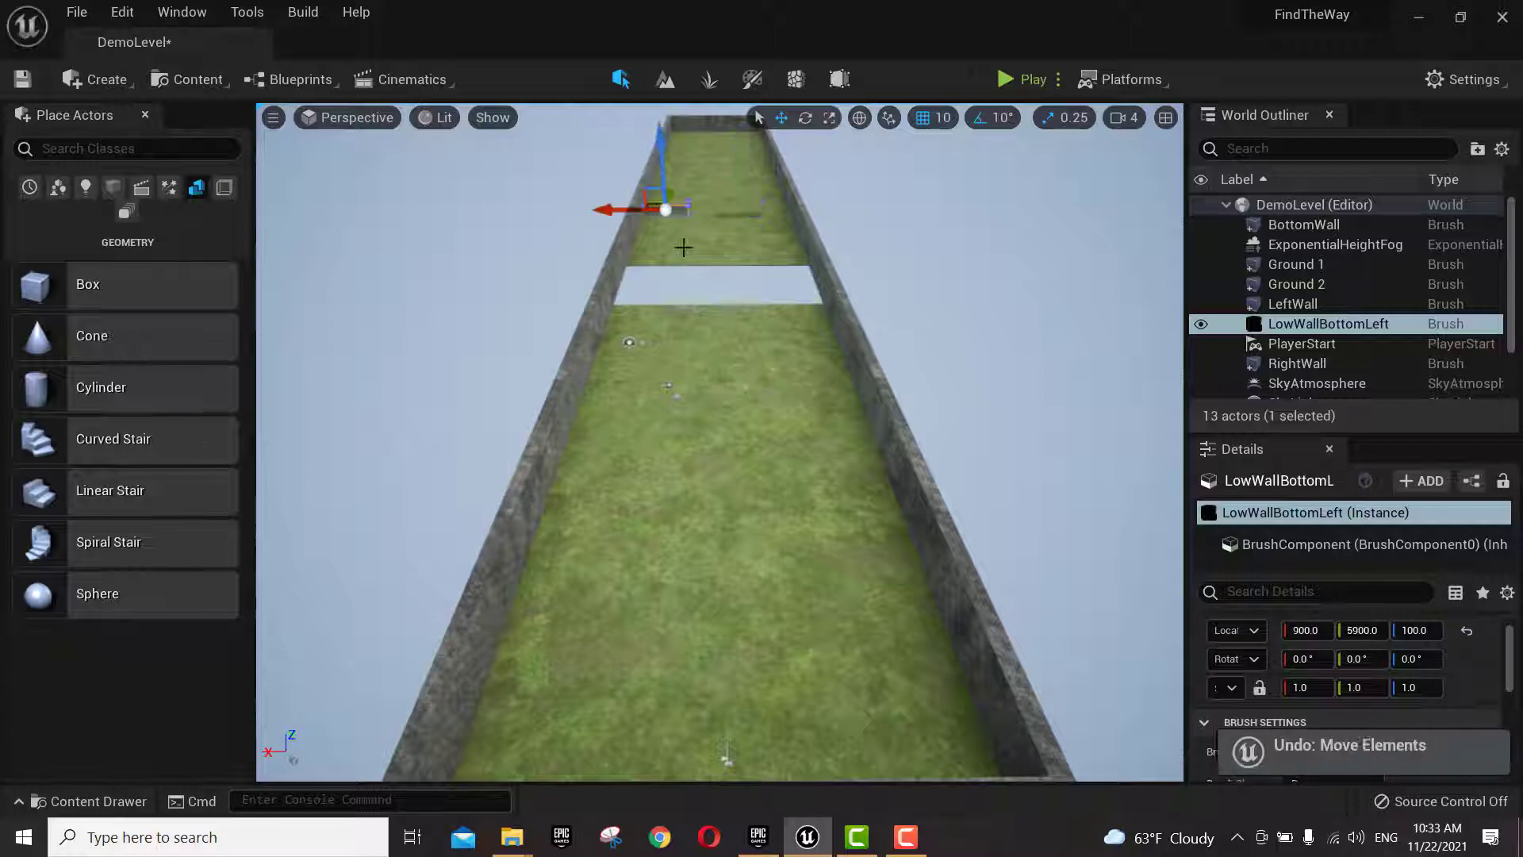
alt+drag(610, 212, 737, 218)
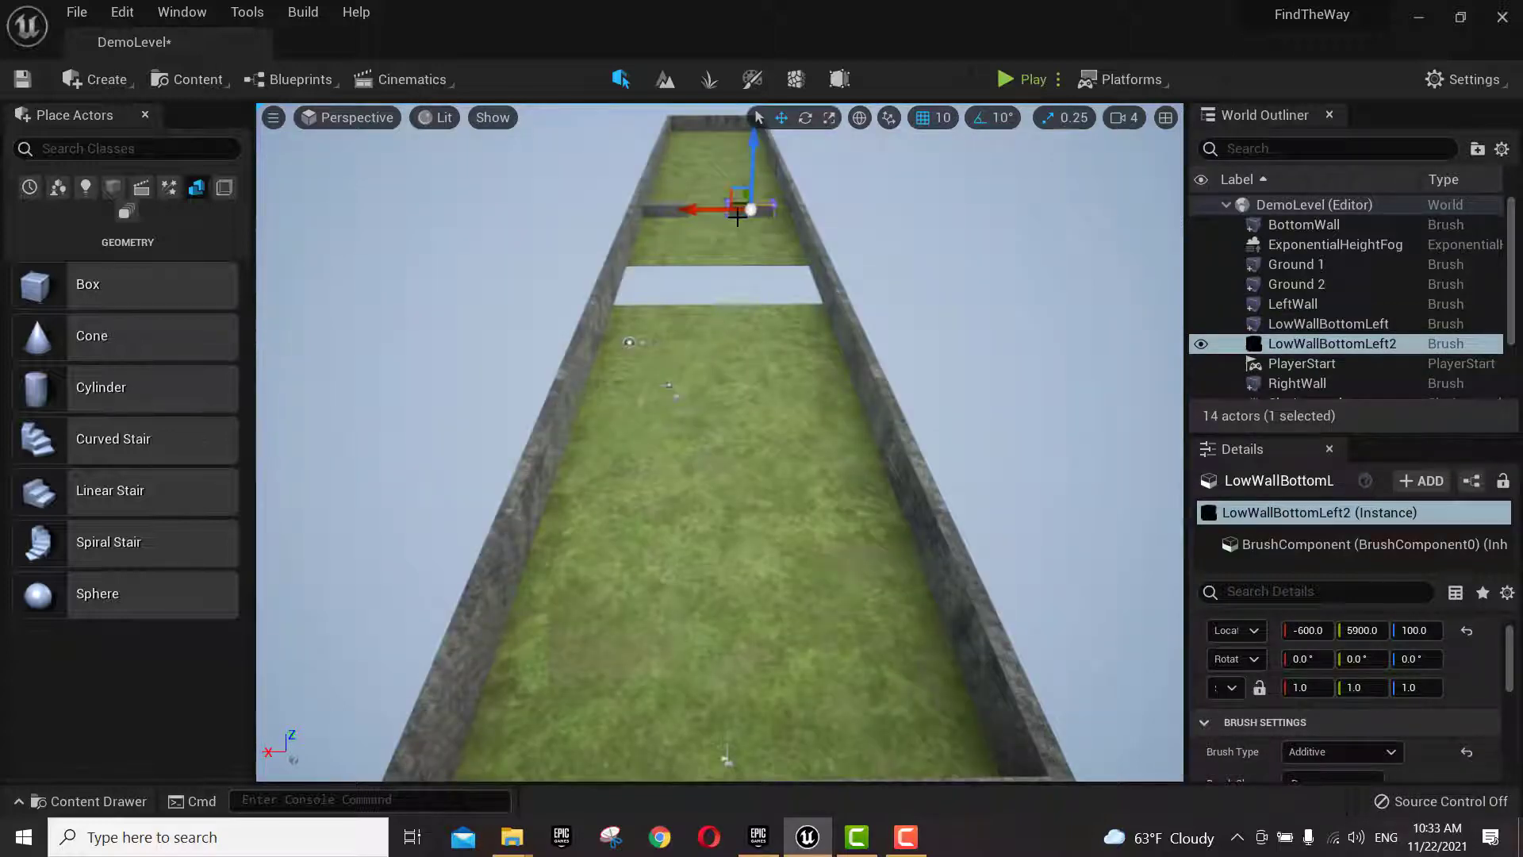
- Rename the duplicated low wall as LowWallBottomRight
click(1255, 484)
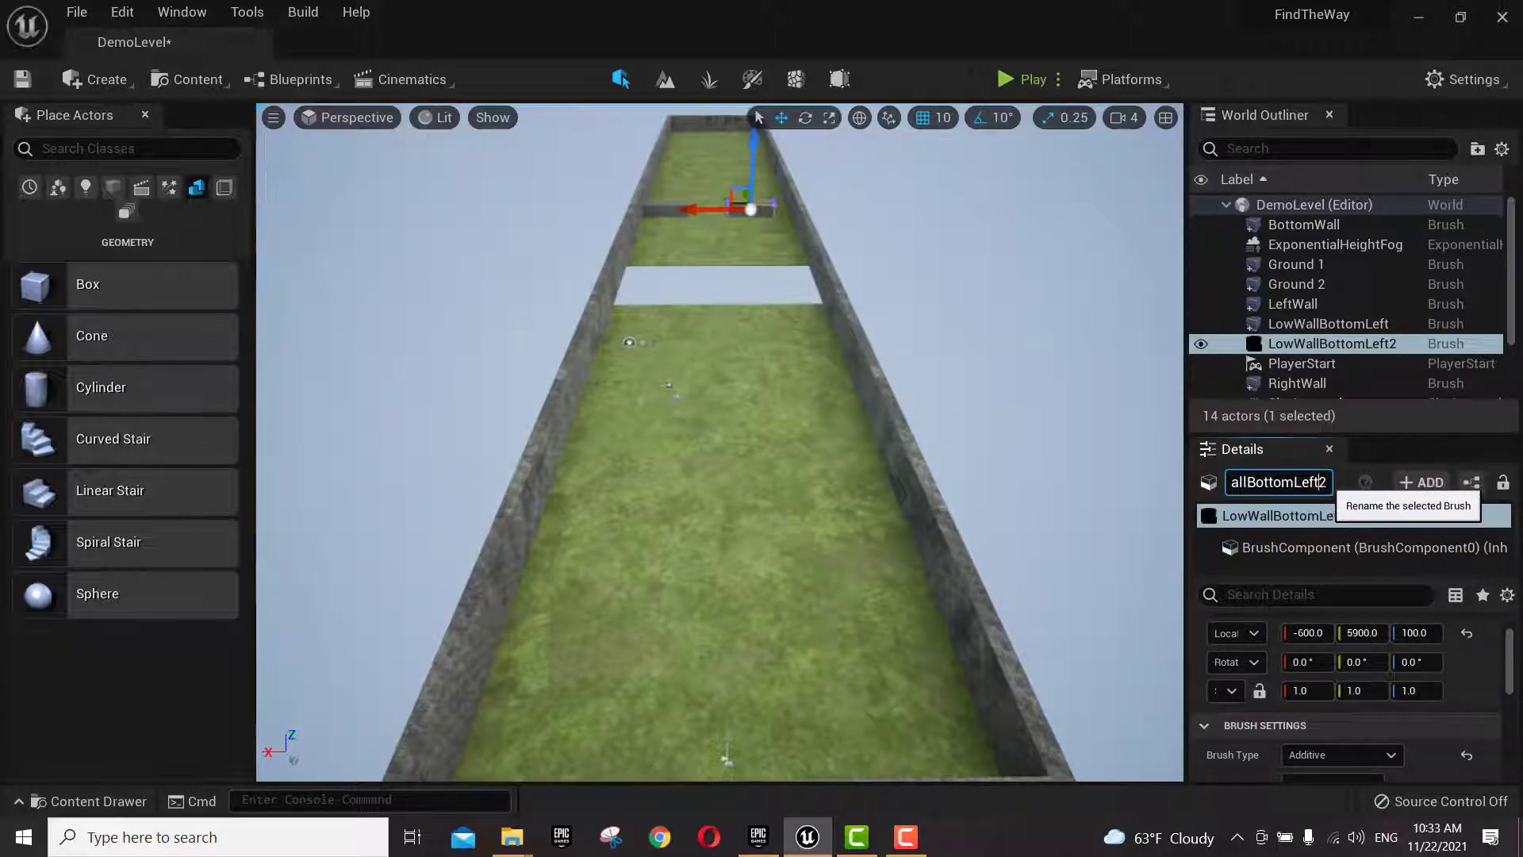
drag(1327, 482, 1295, 481)
text(Right)
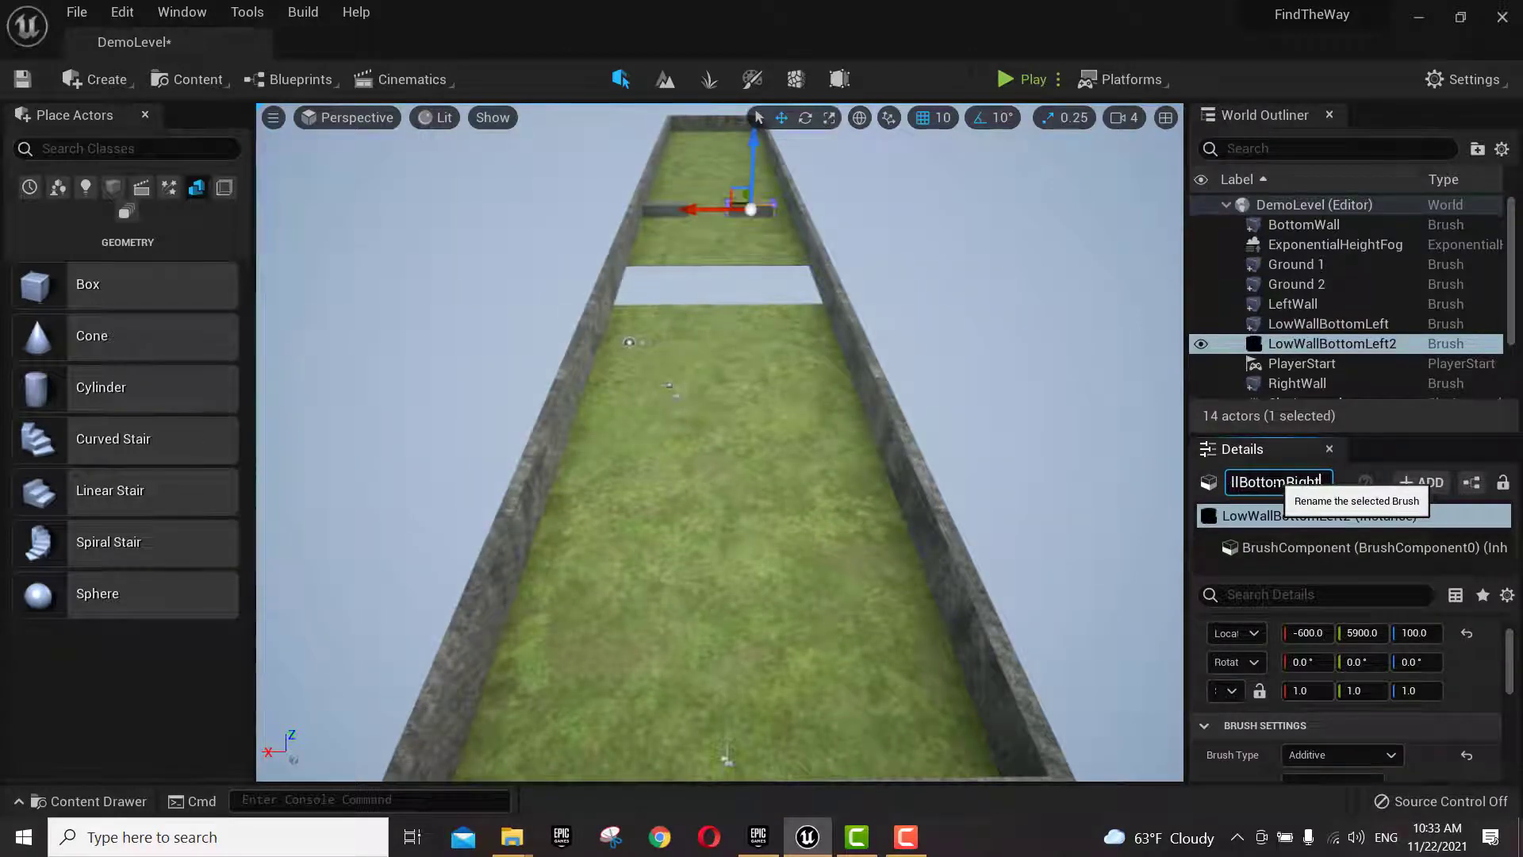
key(Return)
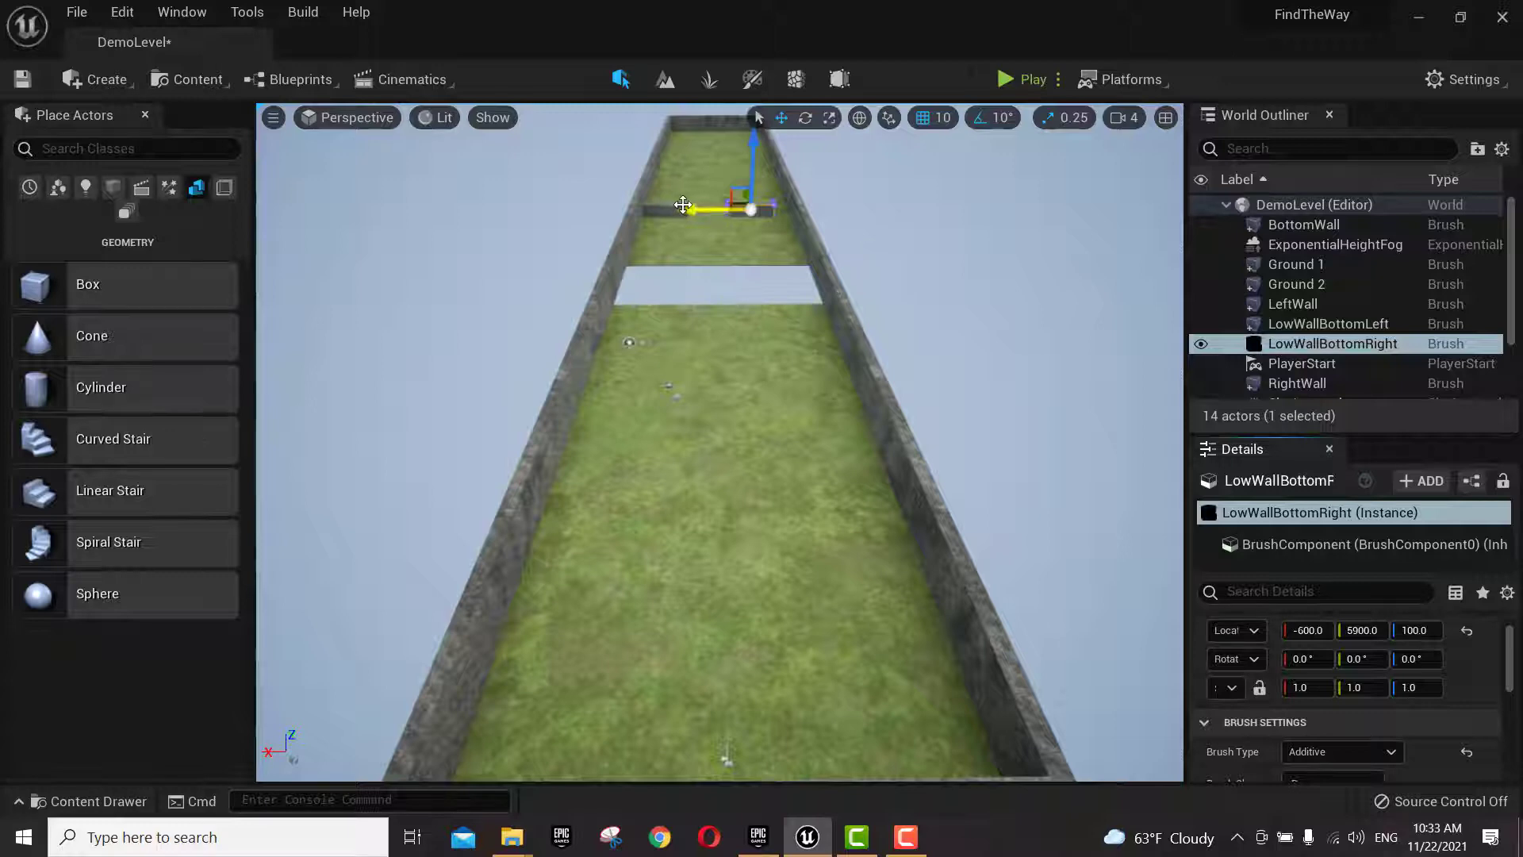
- Move LowWallBottomRight along the X axis to about -1040, up against the right wall
mouse_move(683, 205)
mouse_down()
mouse_move(668, 207)
mouse_move(689, 208)
mouse_up()
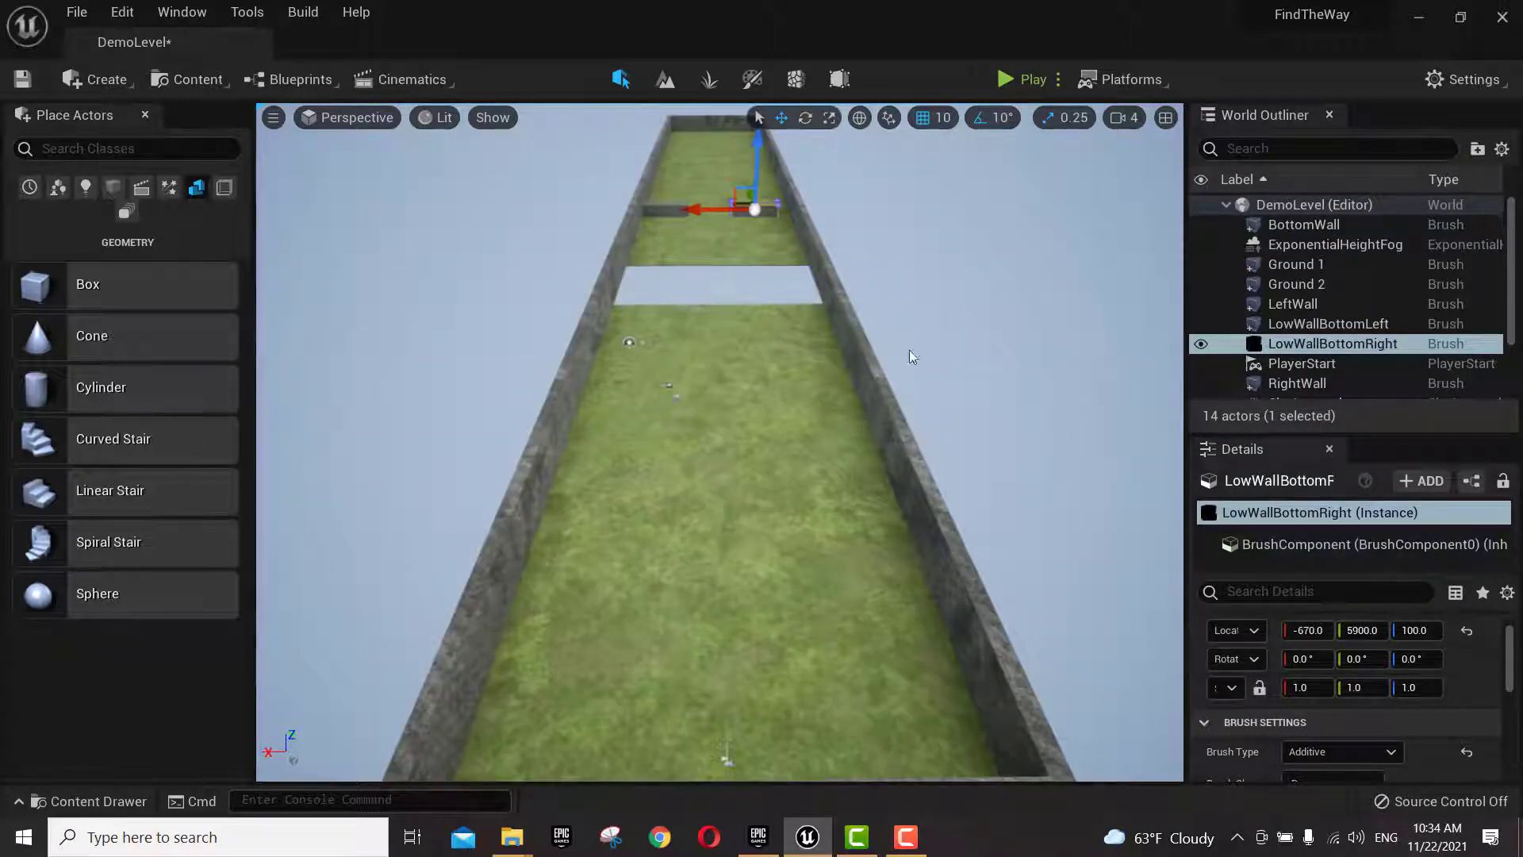
right_drag(692, 209, 688, 210)
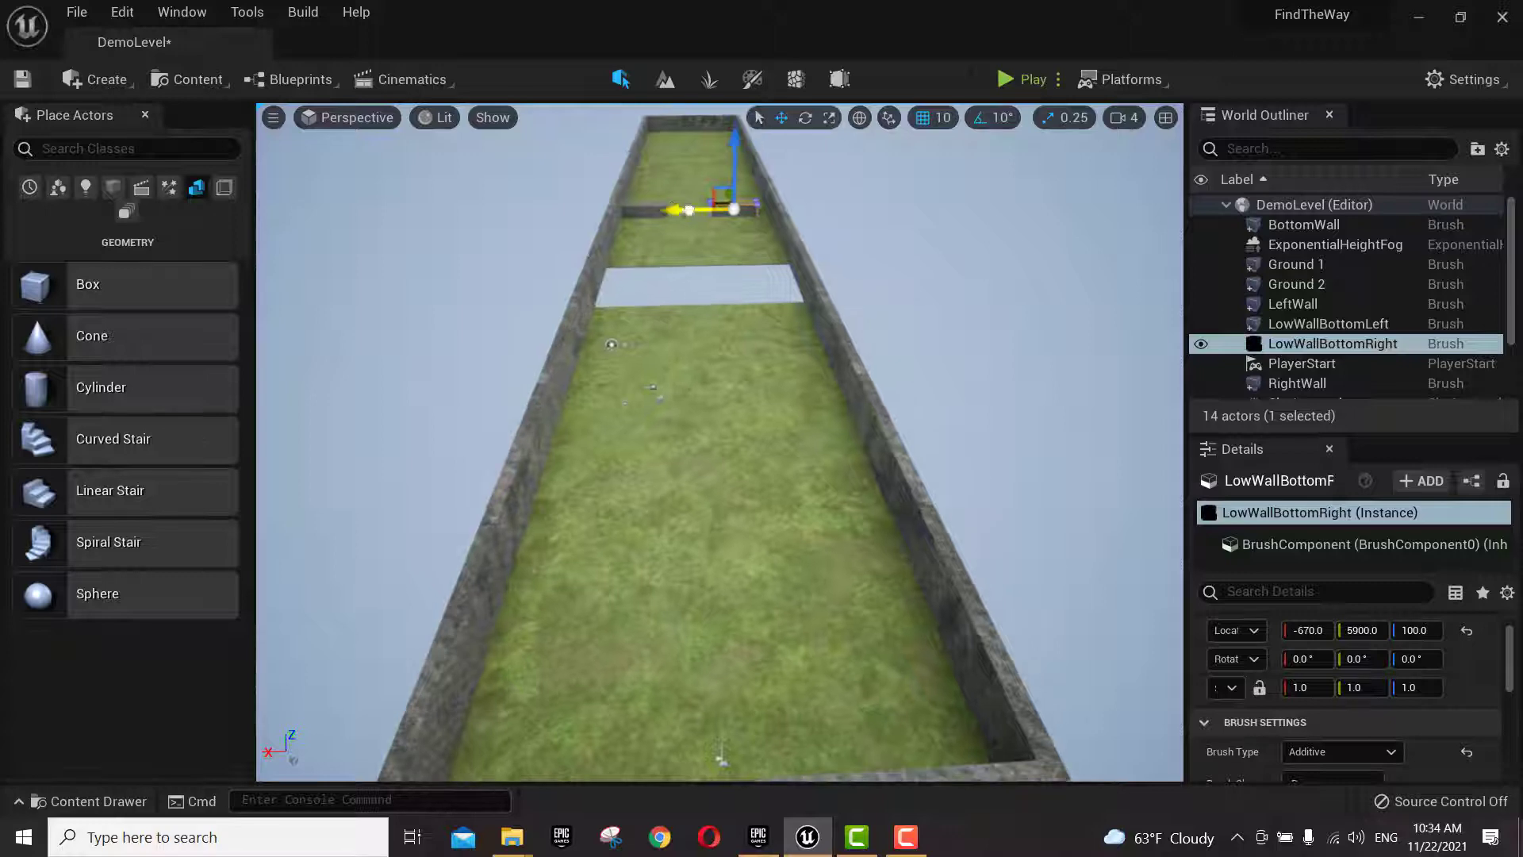
drag(688, 210, 712, 215)
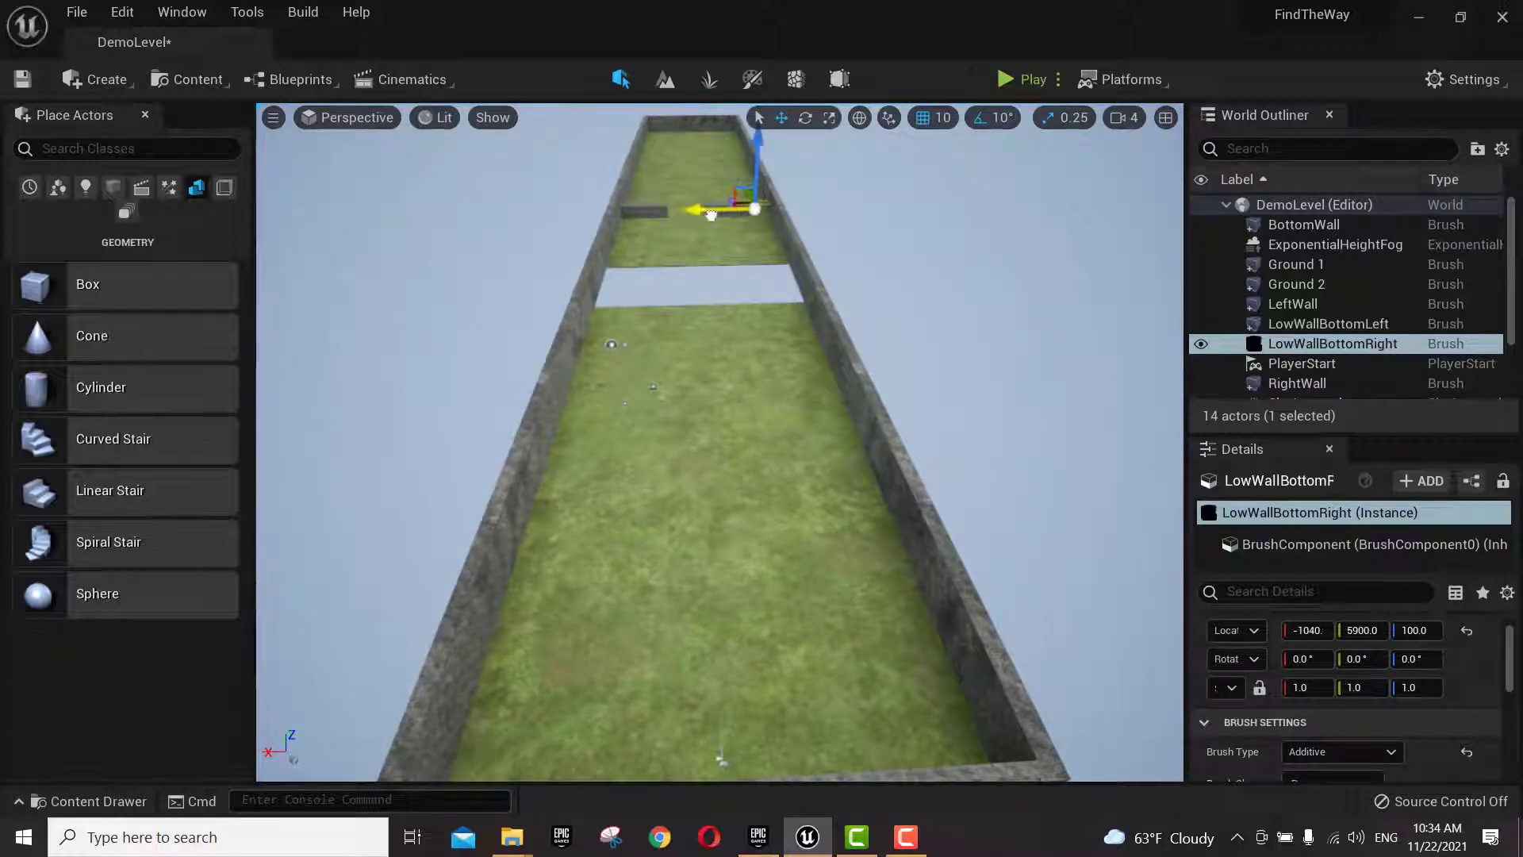
- Set LowWallBottomRight's X location to -900, mirroring the X location of LowWallBottomLeft
click(639, 211)
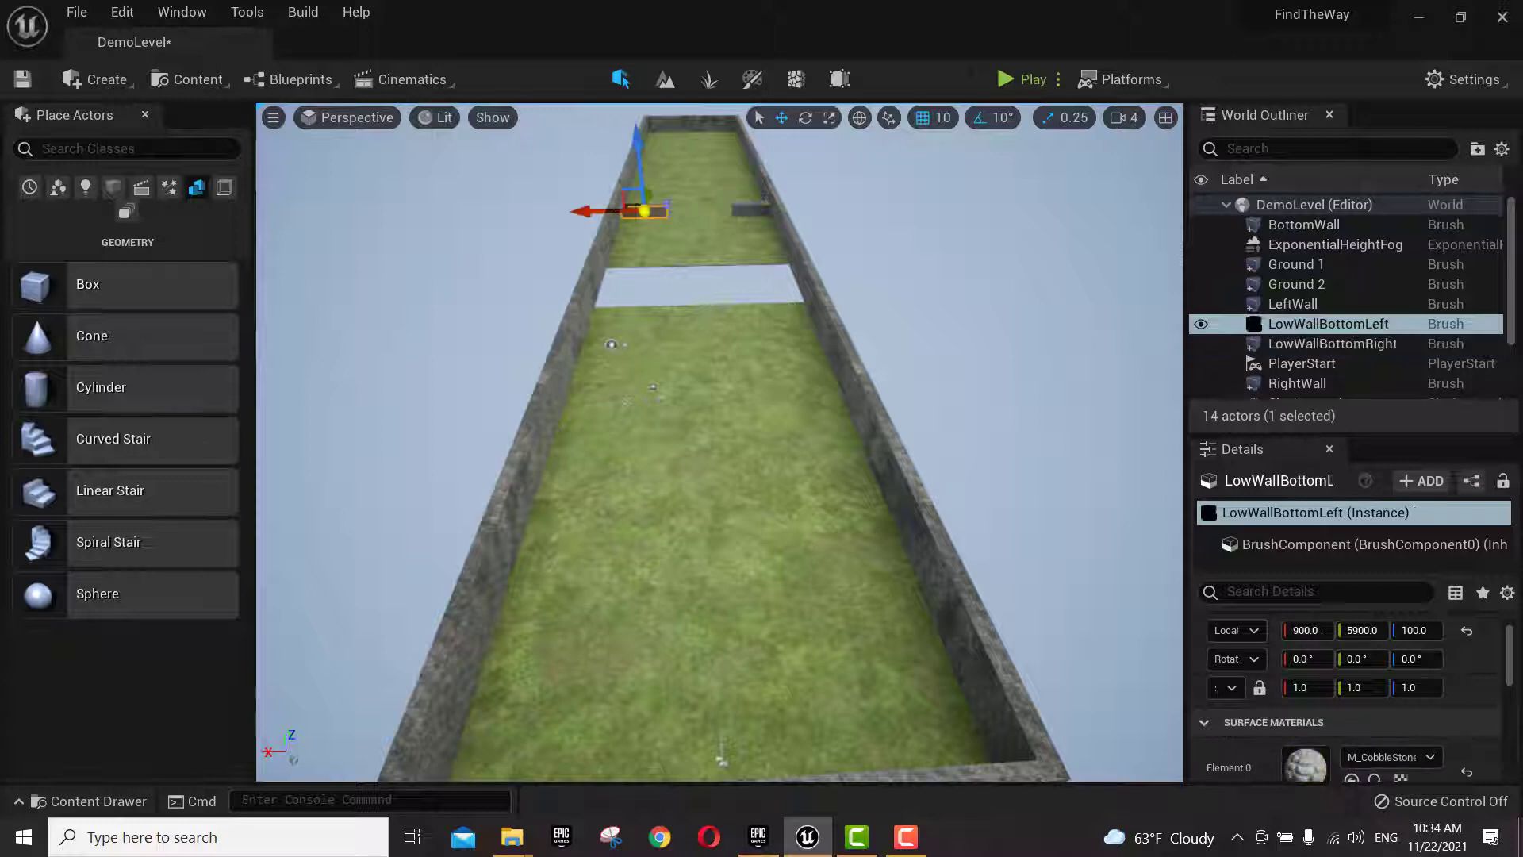
click(1308, 630)
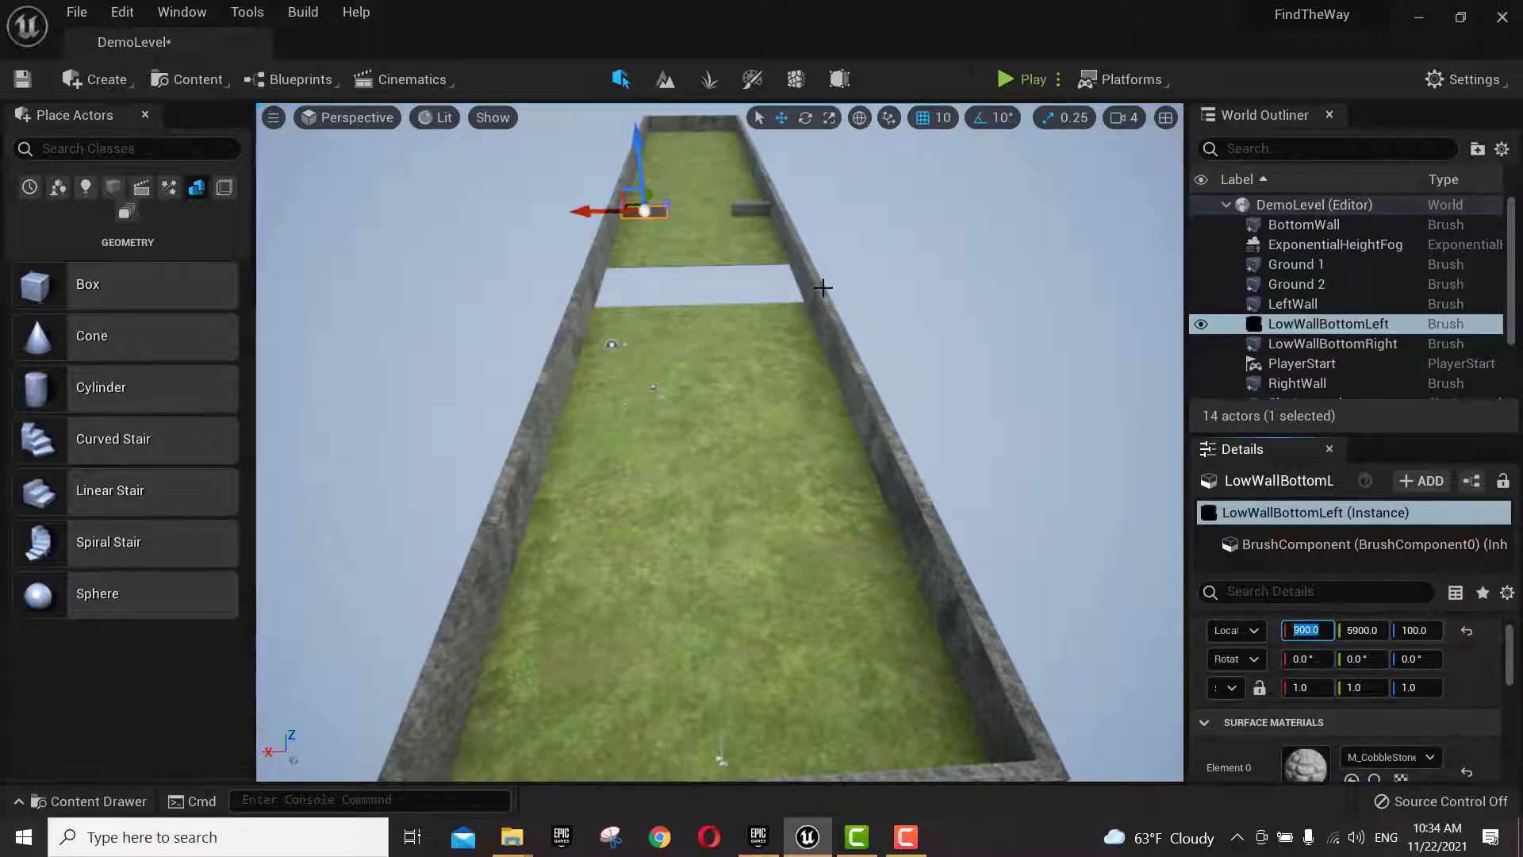
key(Return)
click(749, 209)
click(1305, 630)
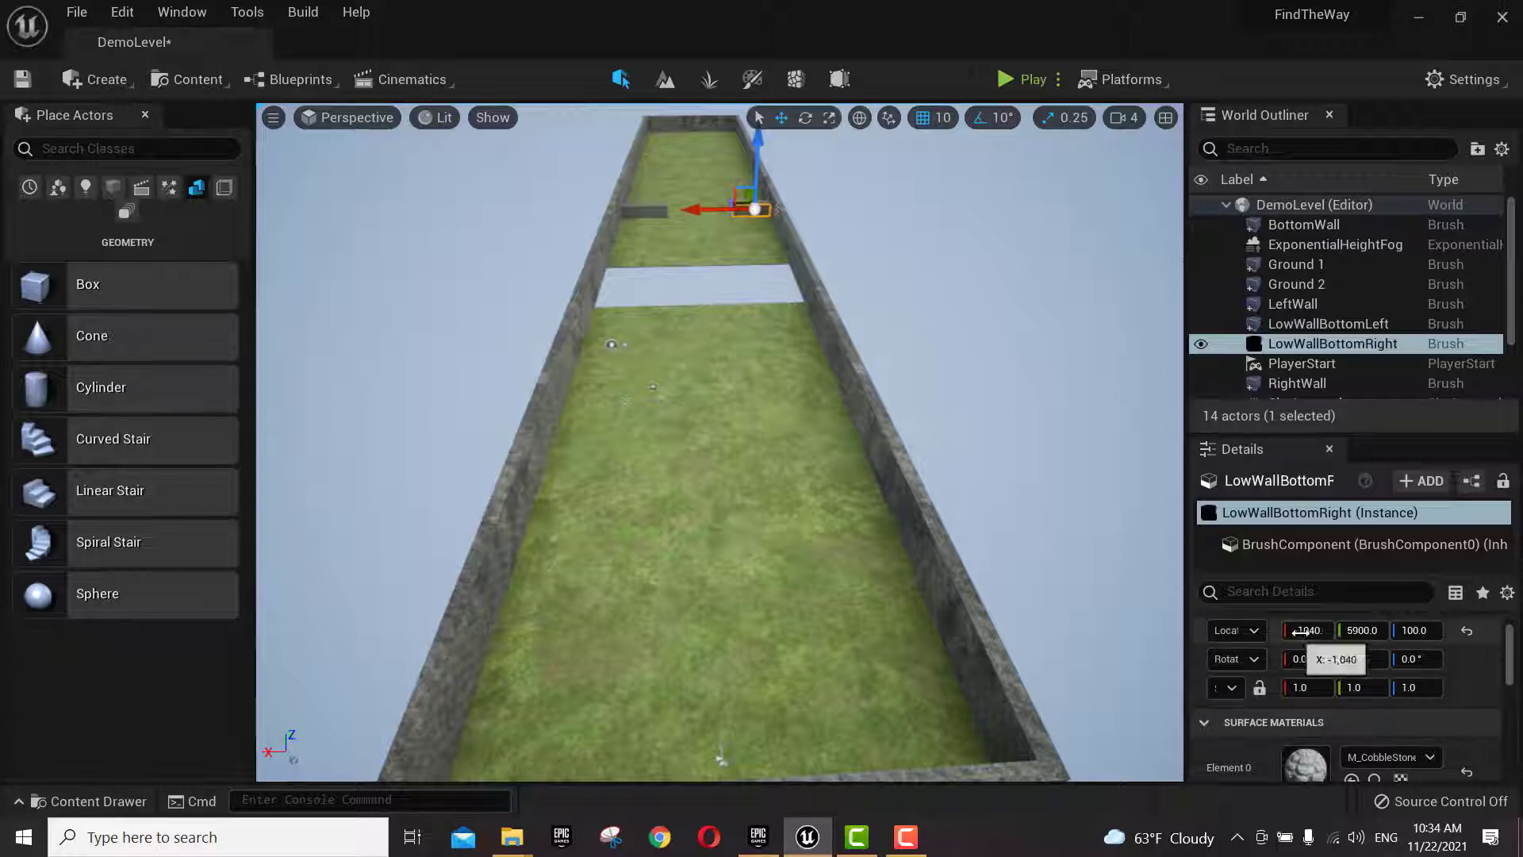
key(BackSpace)
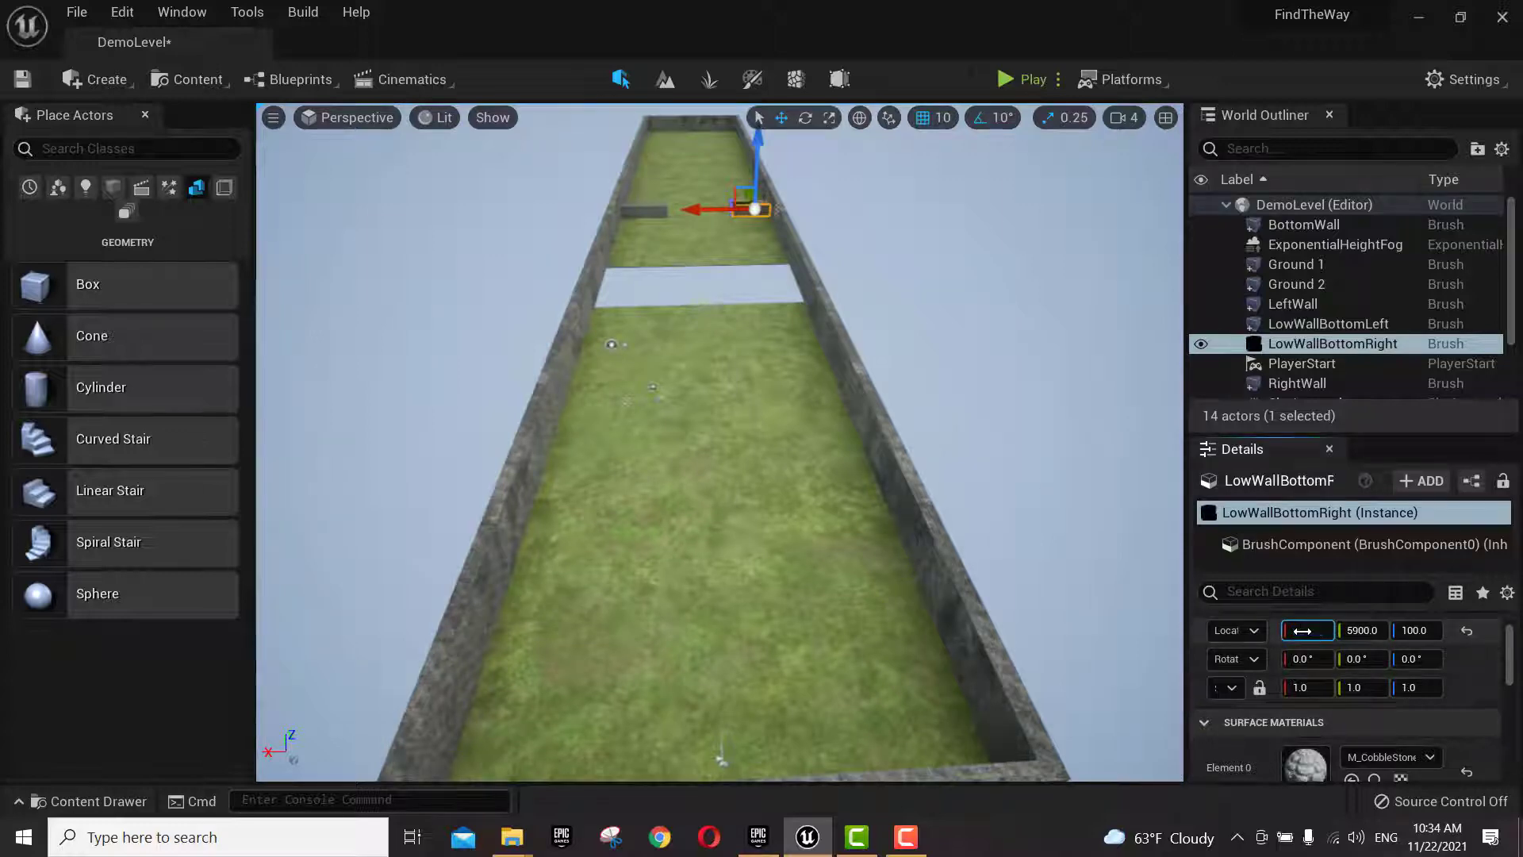
text(900)
key(Return)
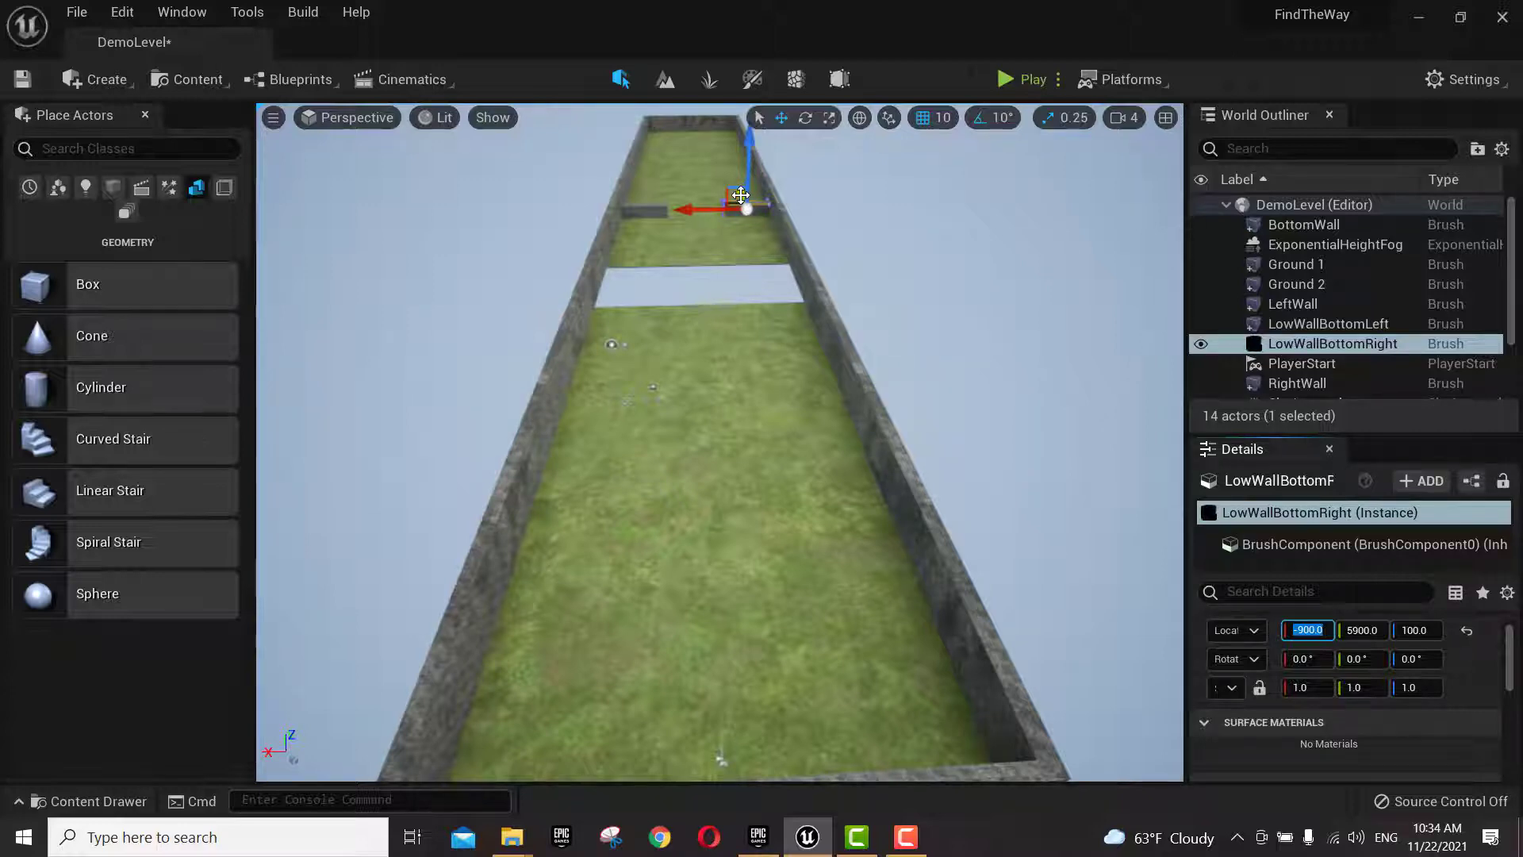
- Duplicate LowWallBottomRight along the Y axis to about 3910 and rename the copy as LowWallTopRight
alt+drag(740, 195, 769, 232)
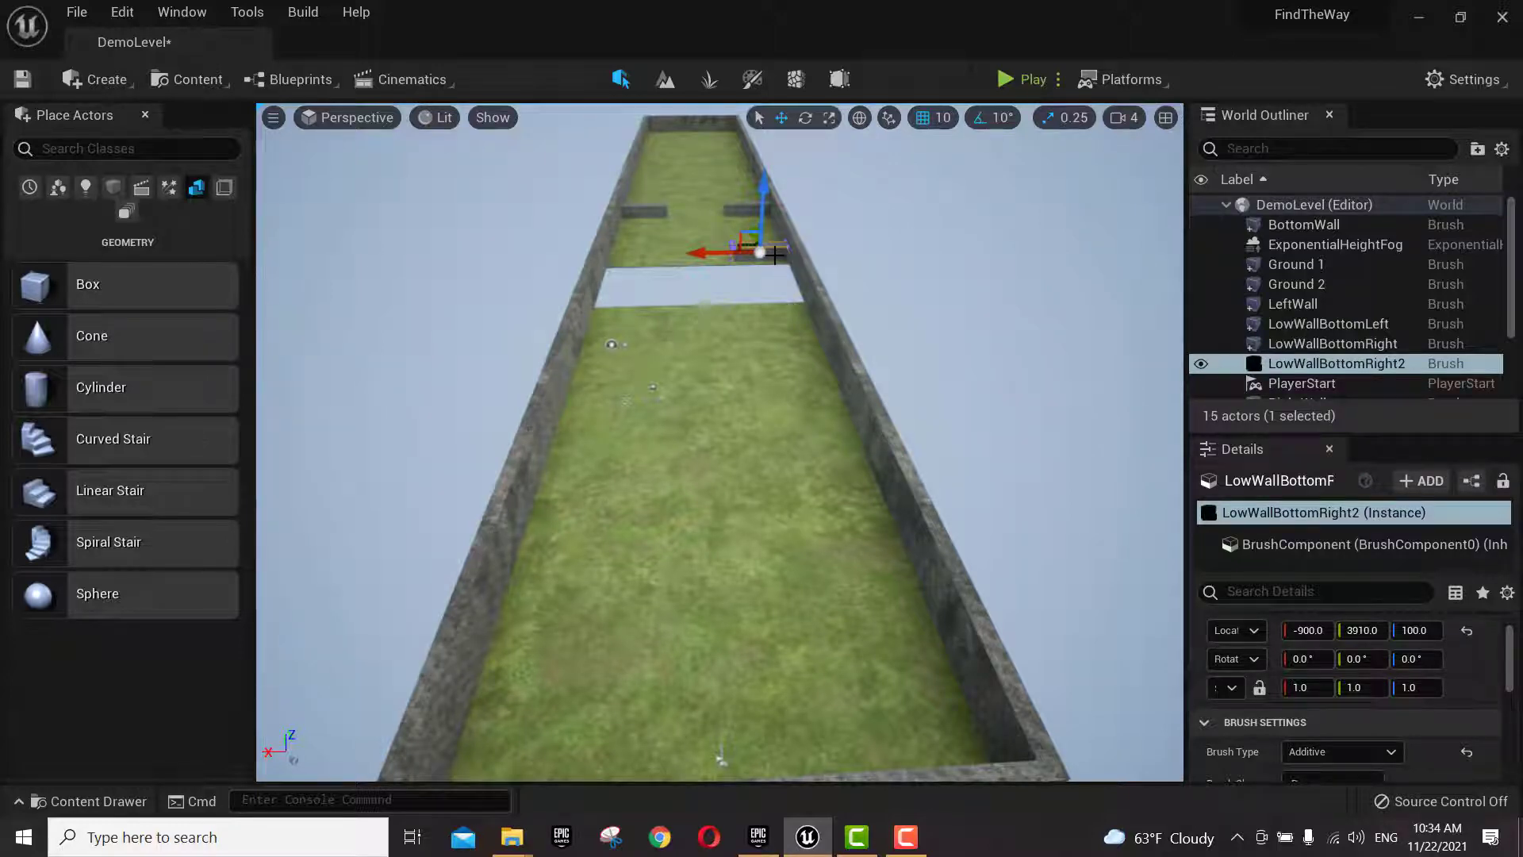
key(F10)
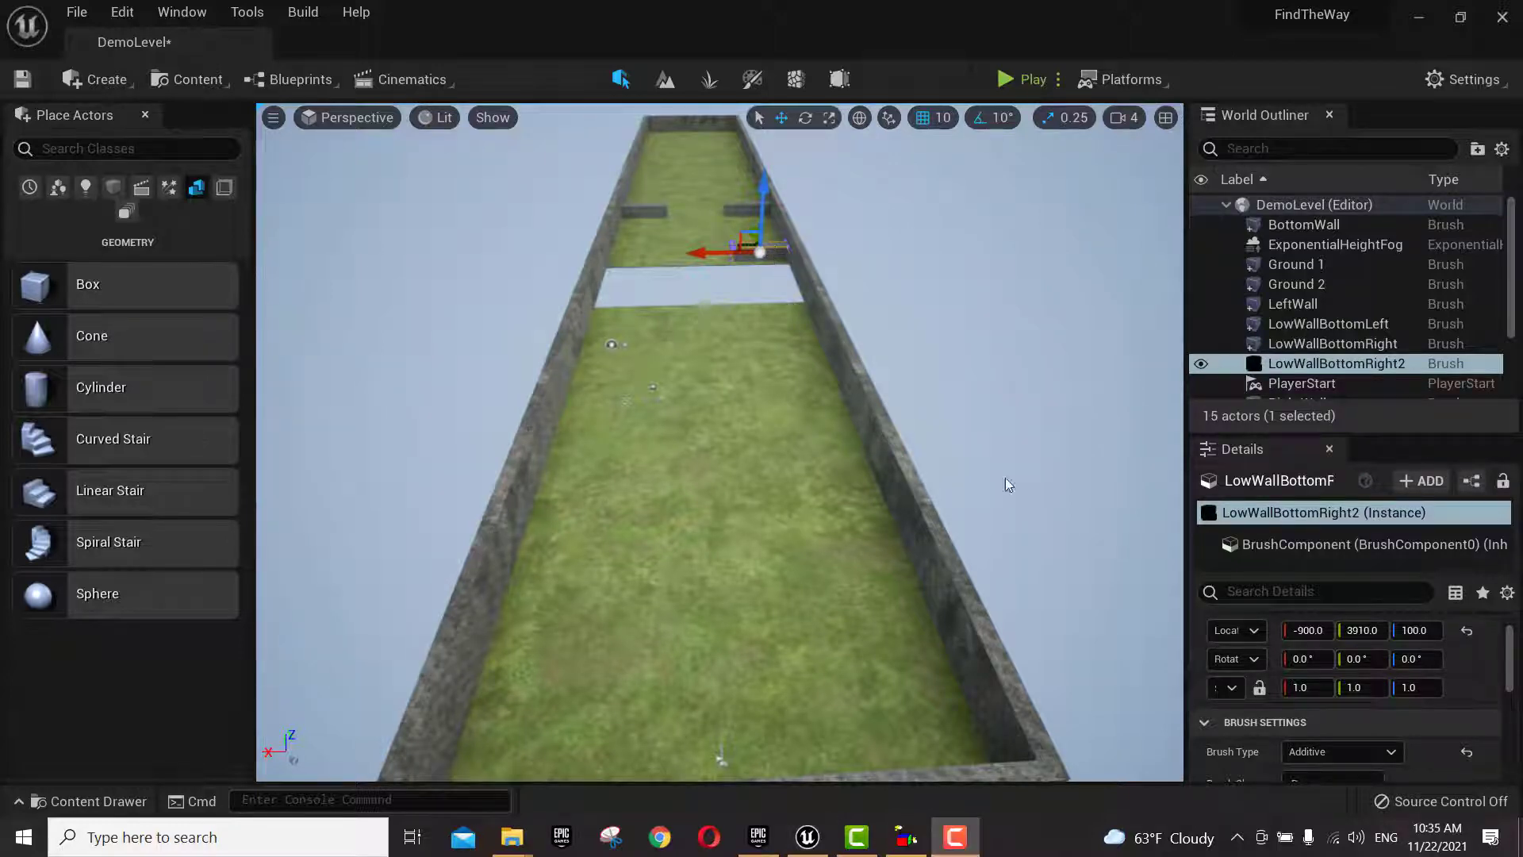
click(1255, 484)
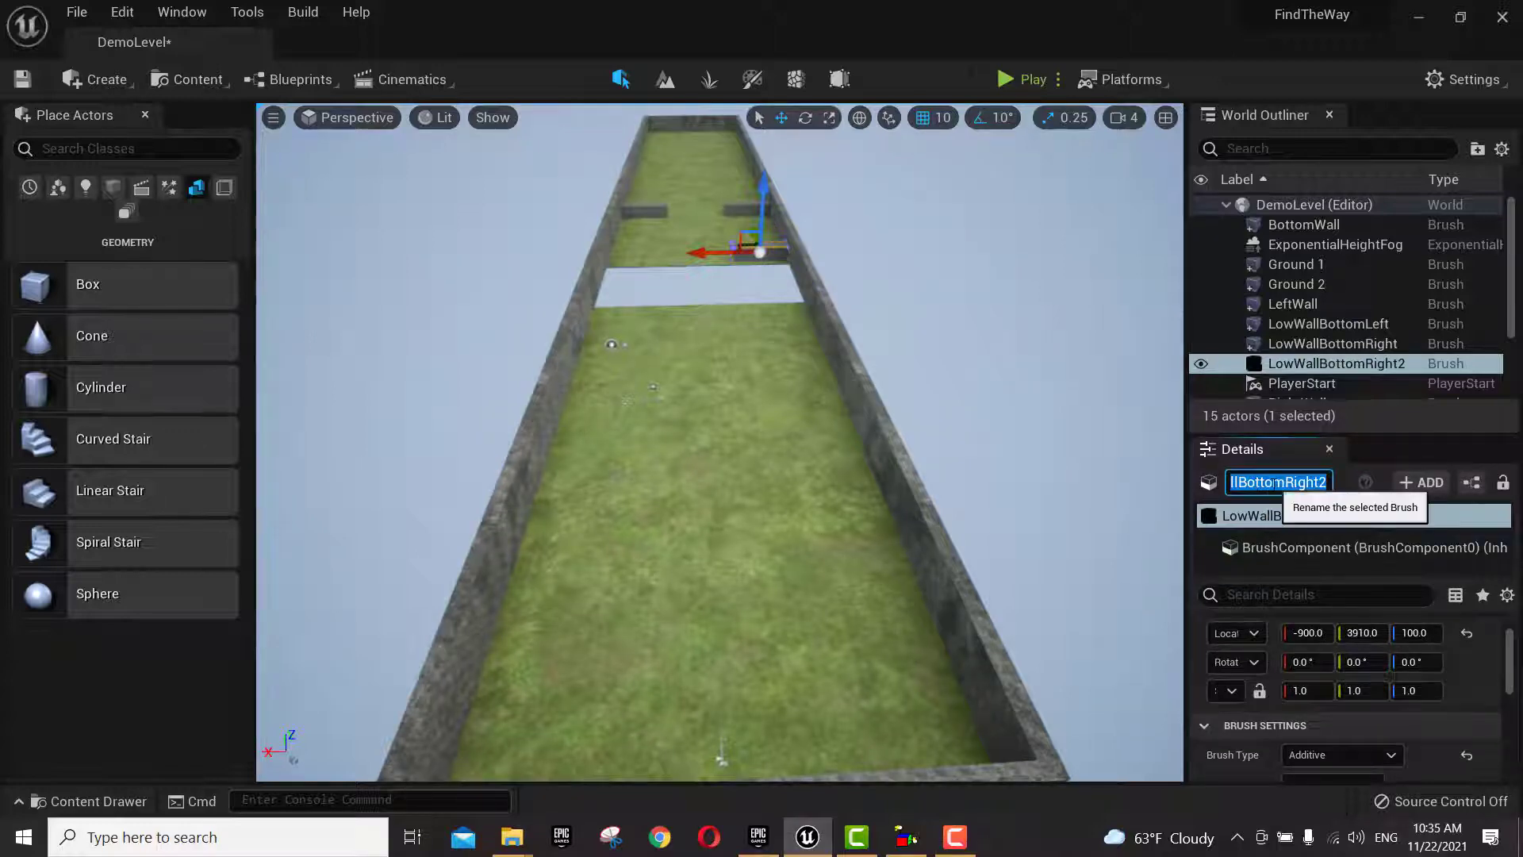
drag(1240, 482, 1432, 487)
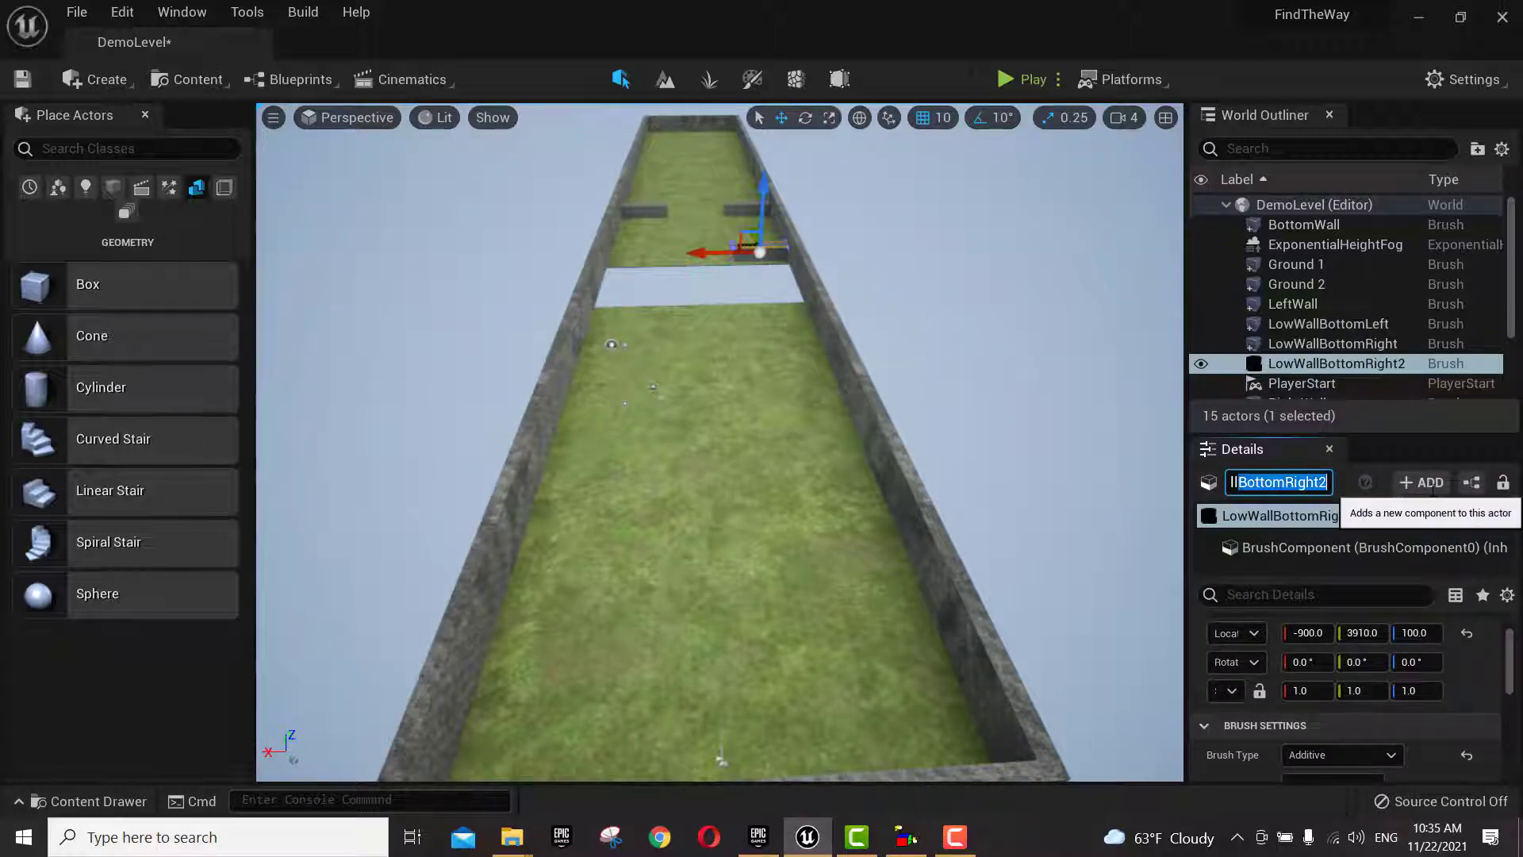
text(T)
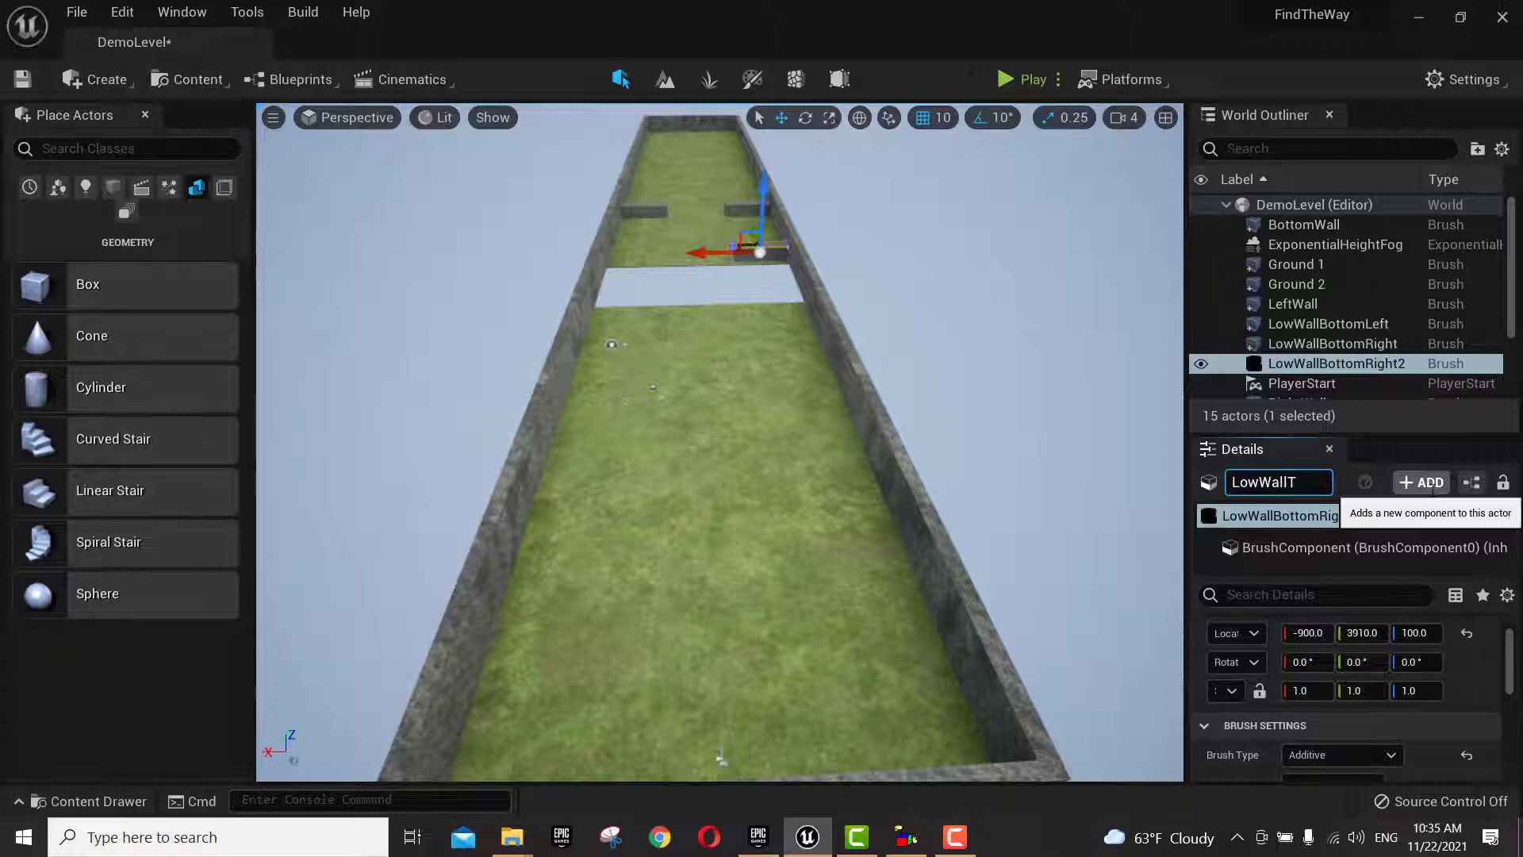
text(opRight)
key(Return)
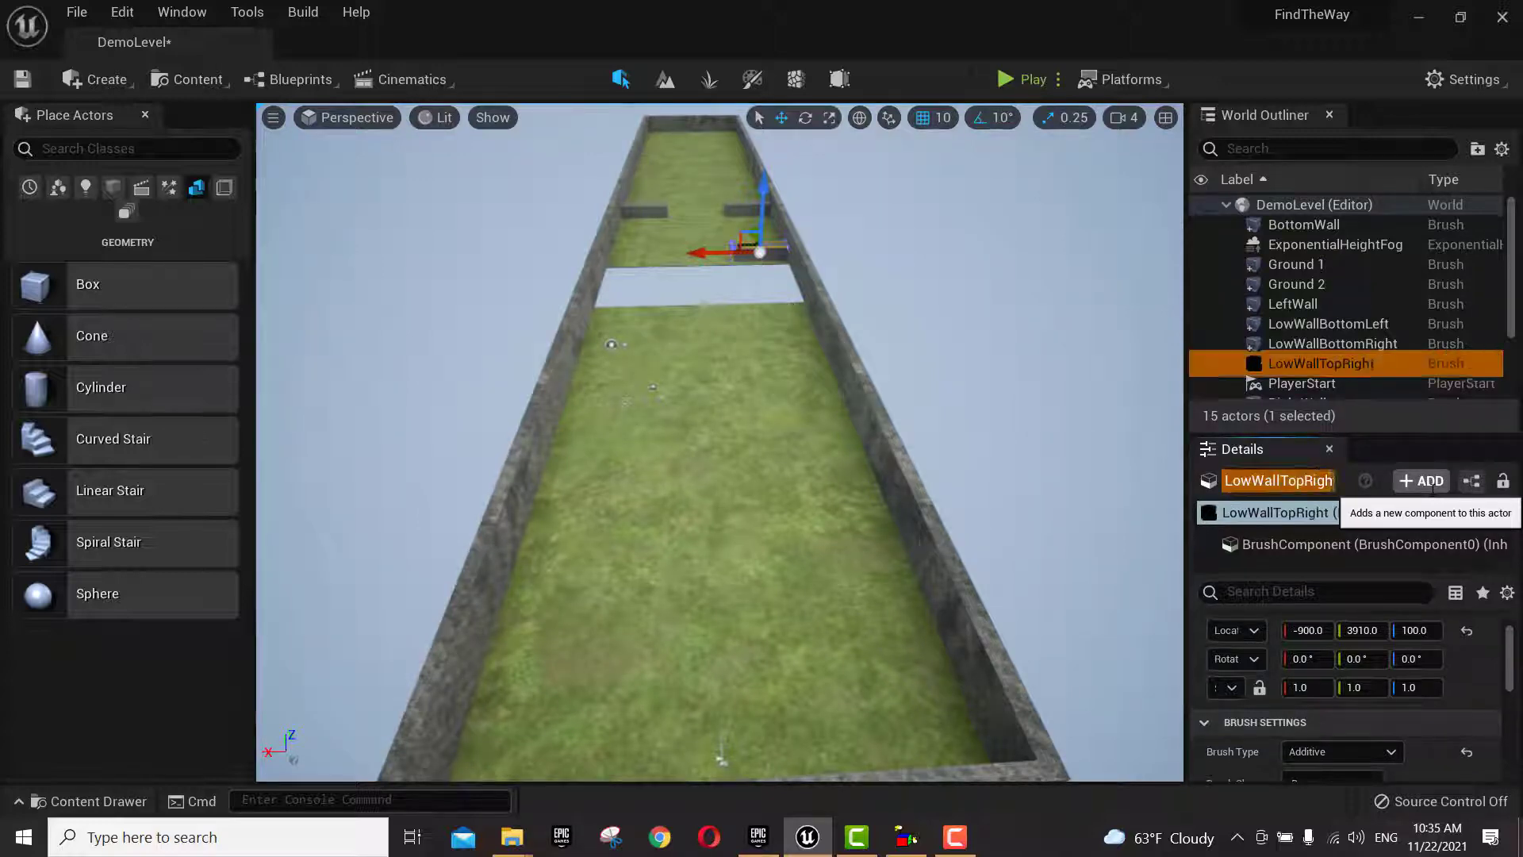
- Set the X size of LowWallTopRight's box brush to 1200
scroll(1321, 717, down, 2)
scroll(1327, 714, down, 2)
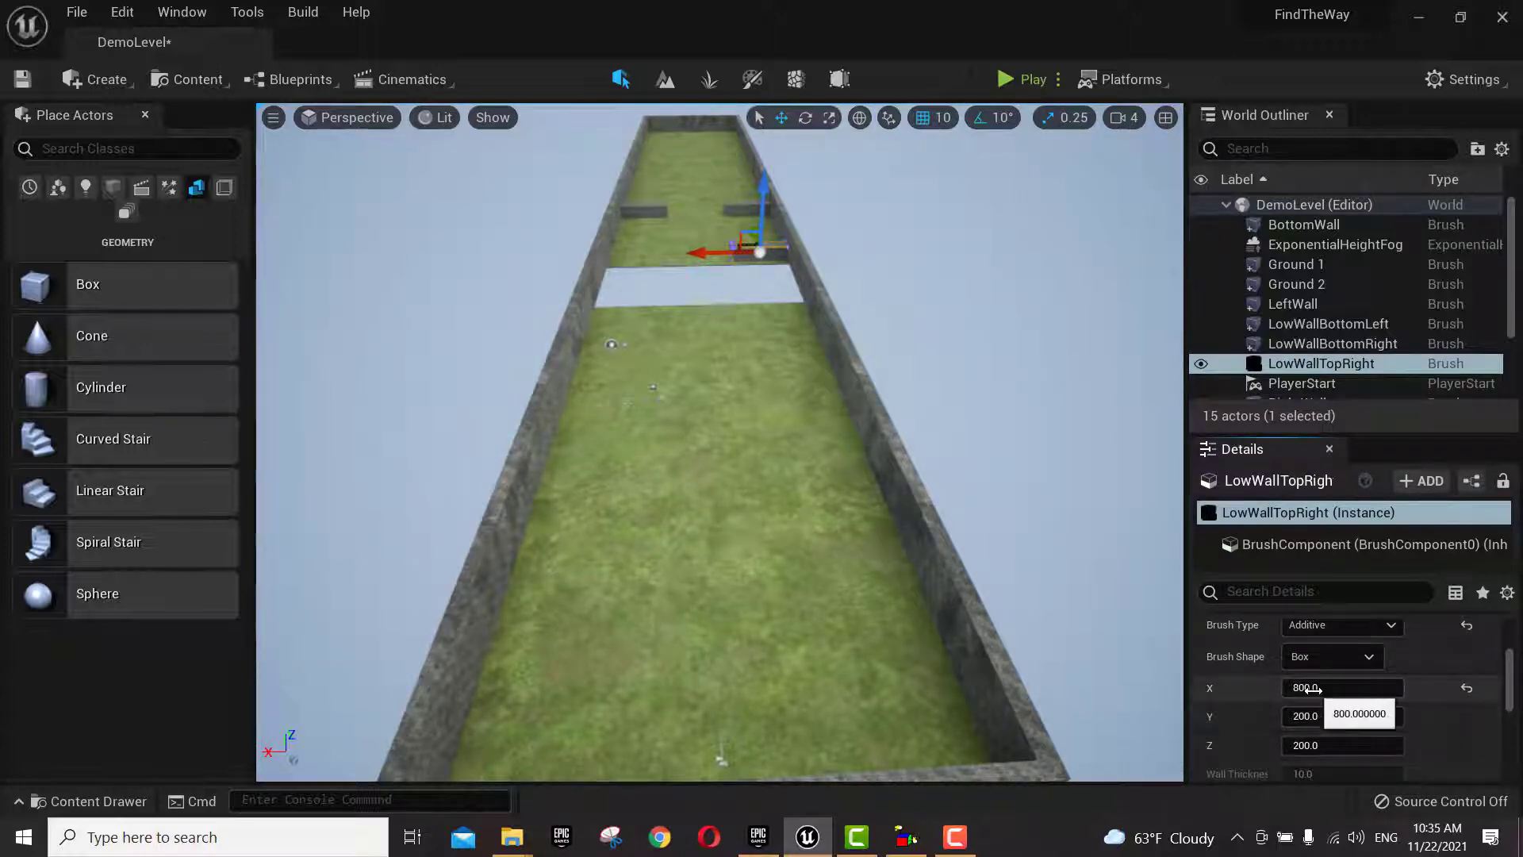
click(1310, 688)
text(12)
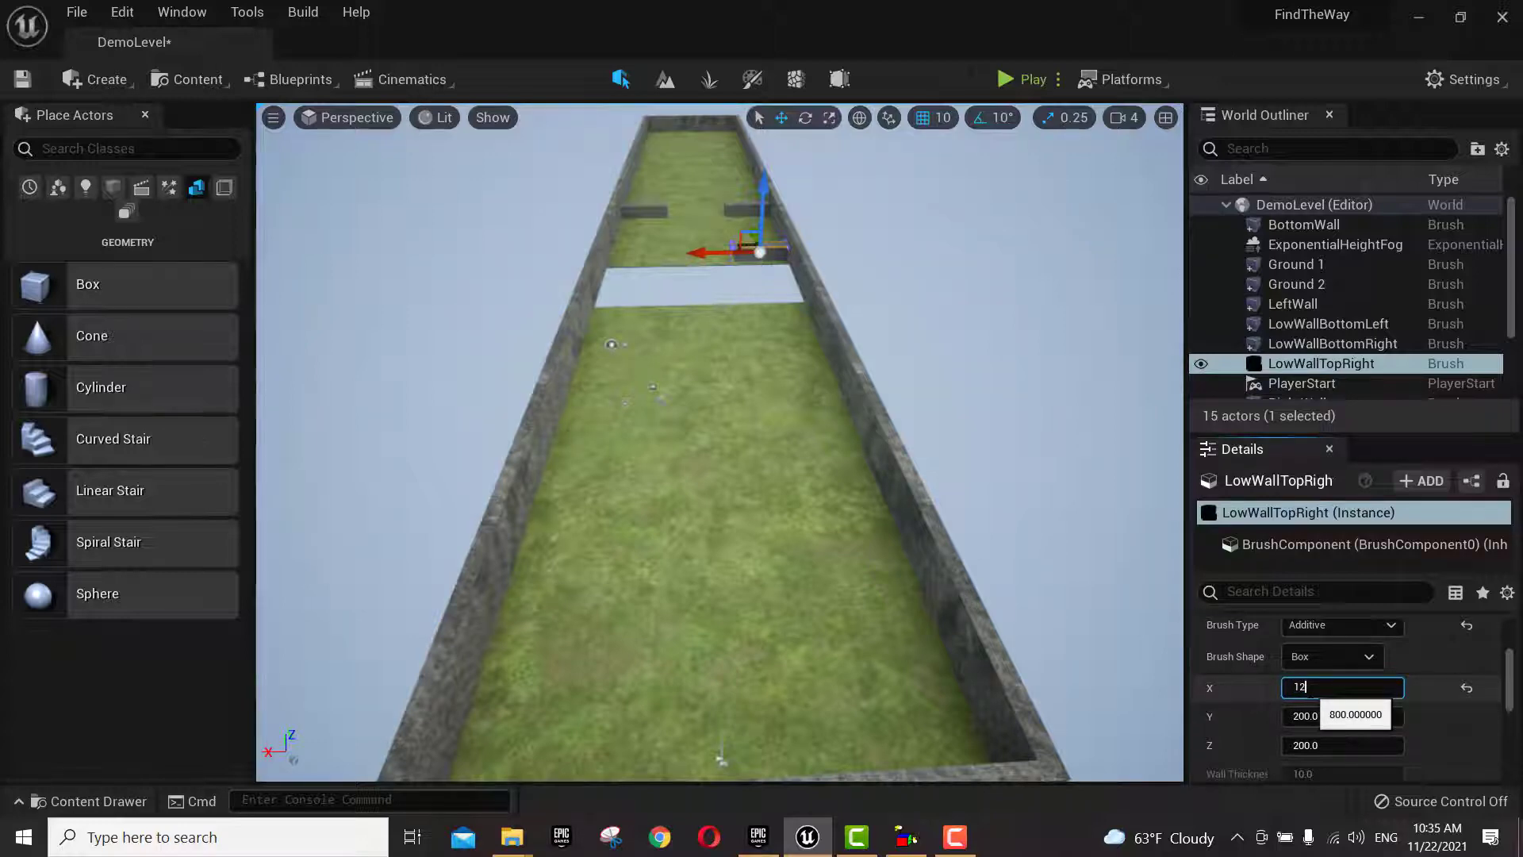
text(00)
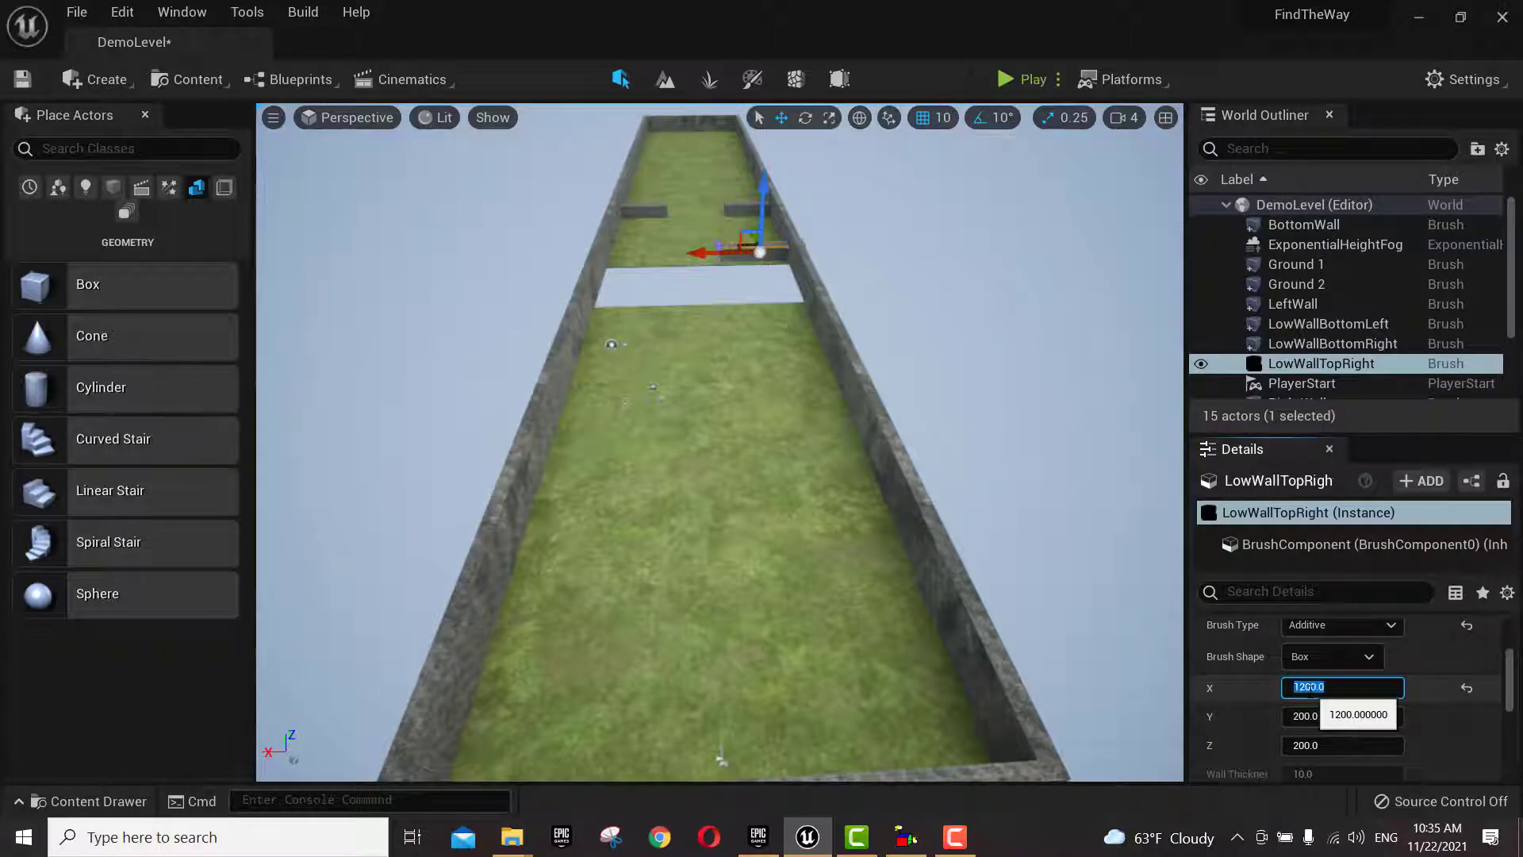
key(Return)
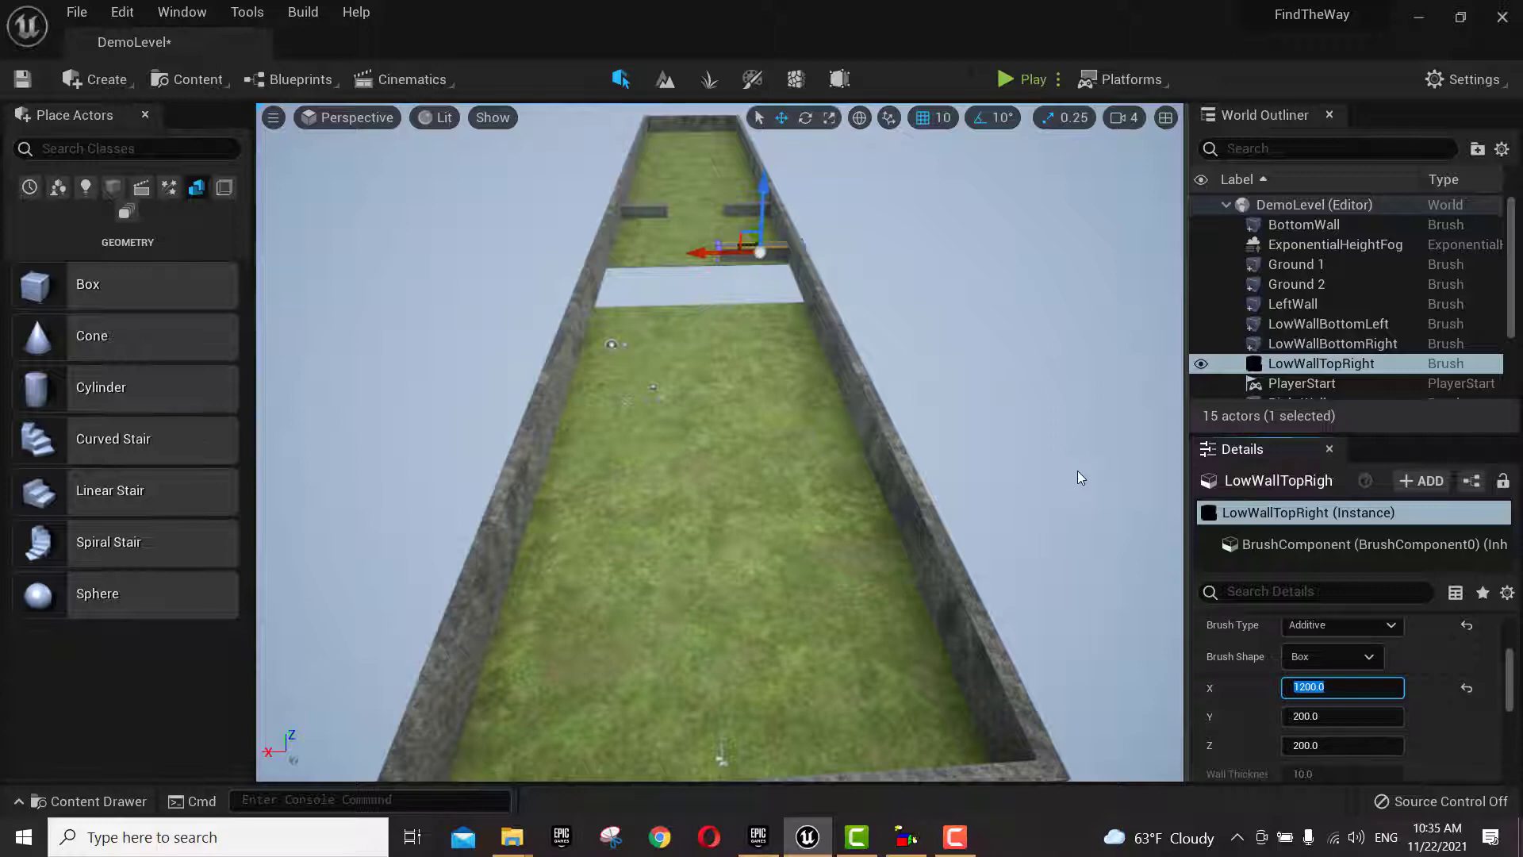
- Move LowWallTopRight to X -700 and Y 8500, beyond the first pair of low walls
scroll(1325, 649, up, 3)
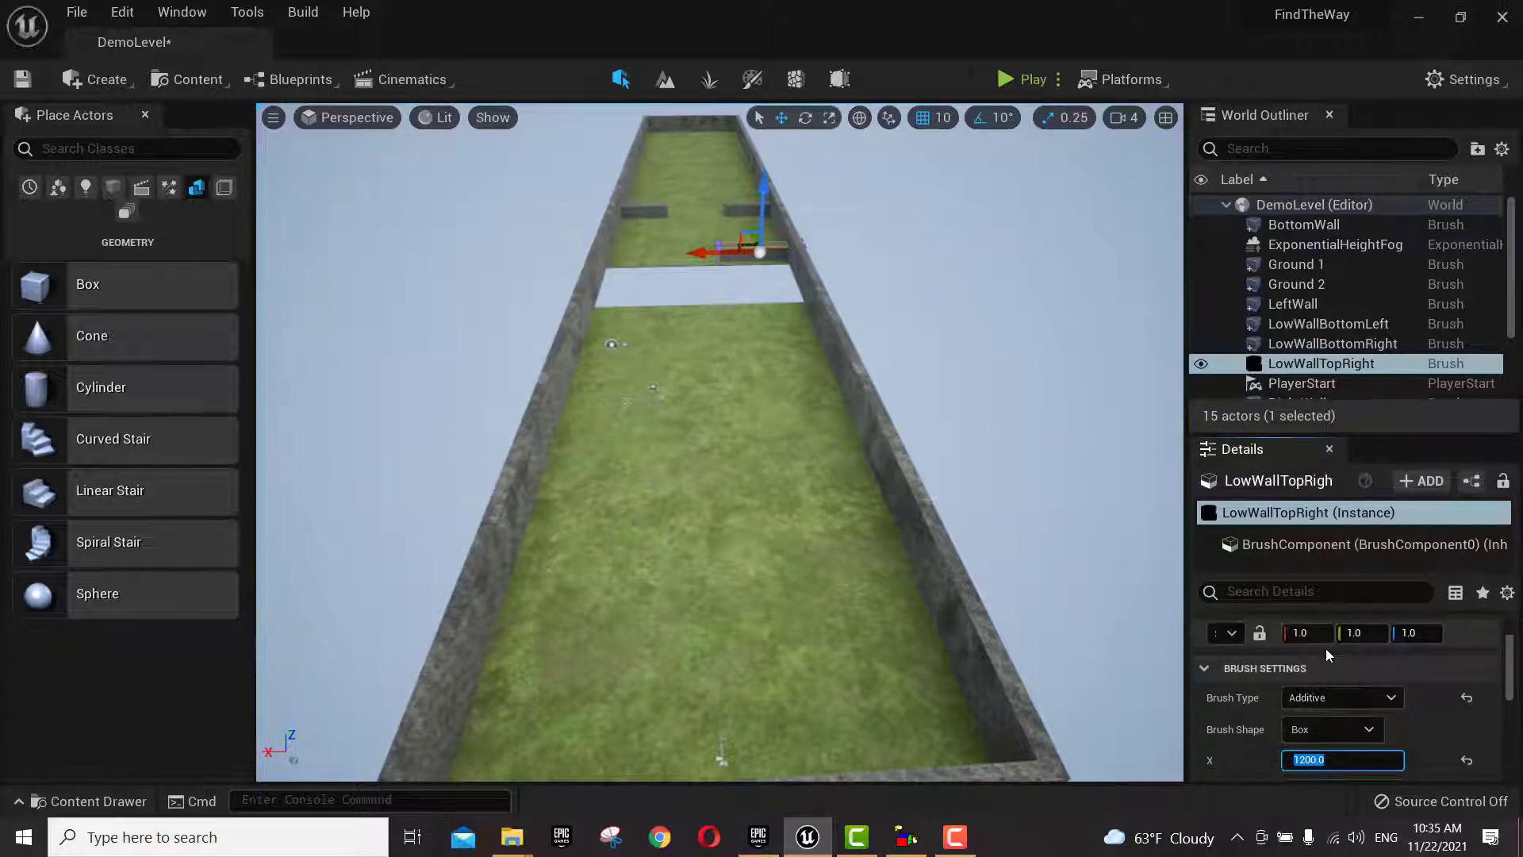
click(1320, 660)
click(1299, 660)
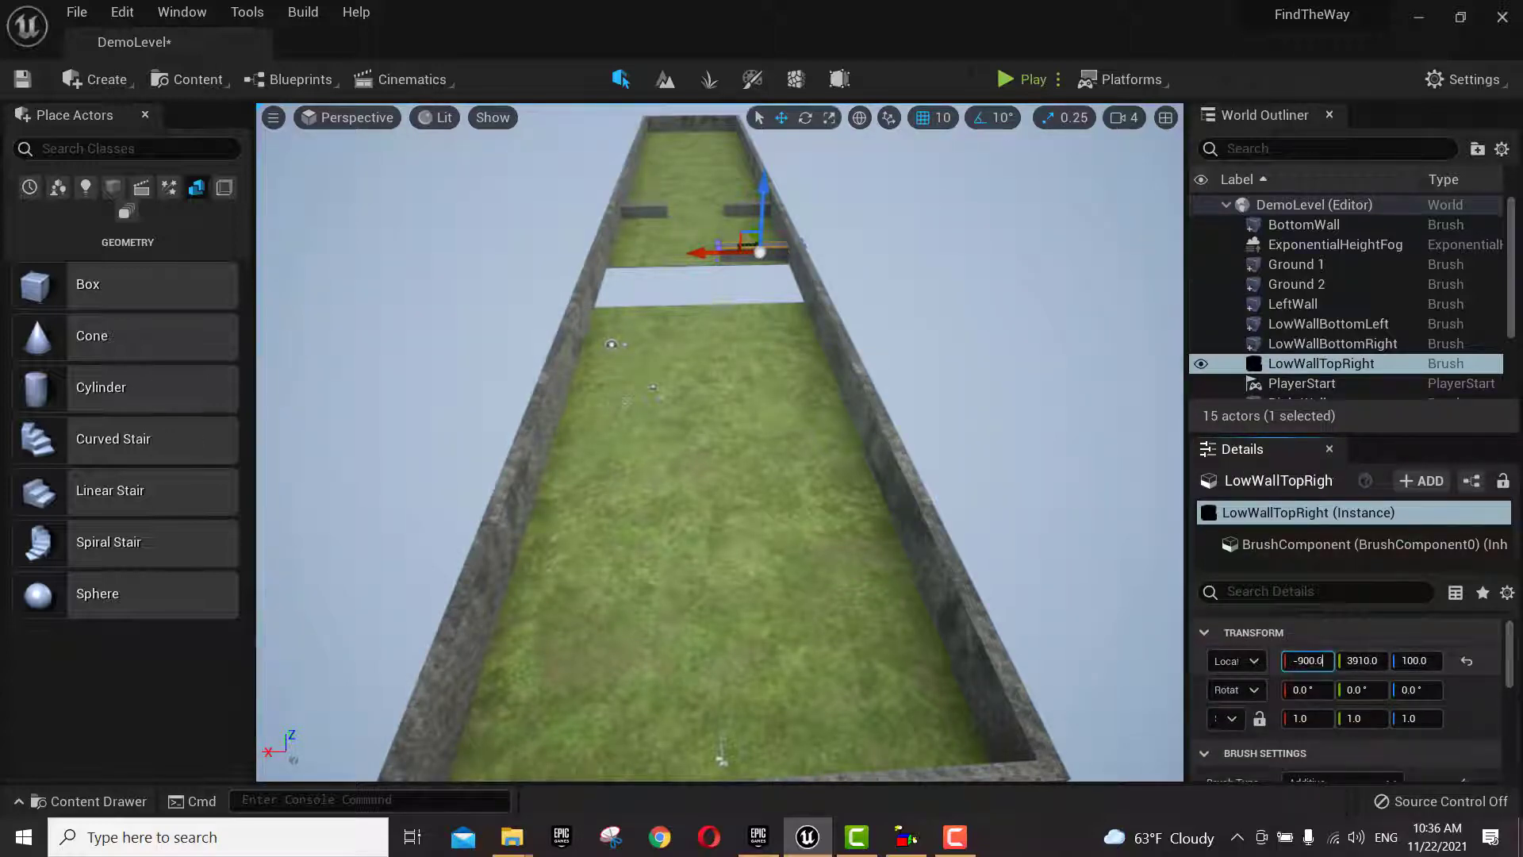
key(Delete)
text(3)
key(Tab)
text(8)
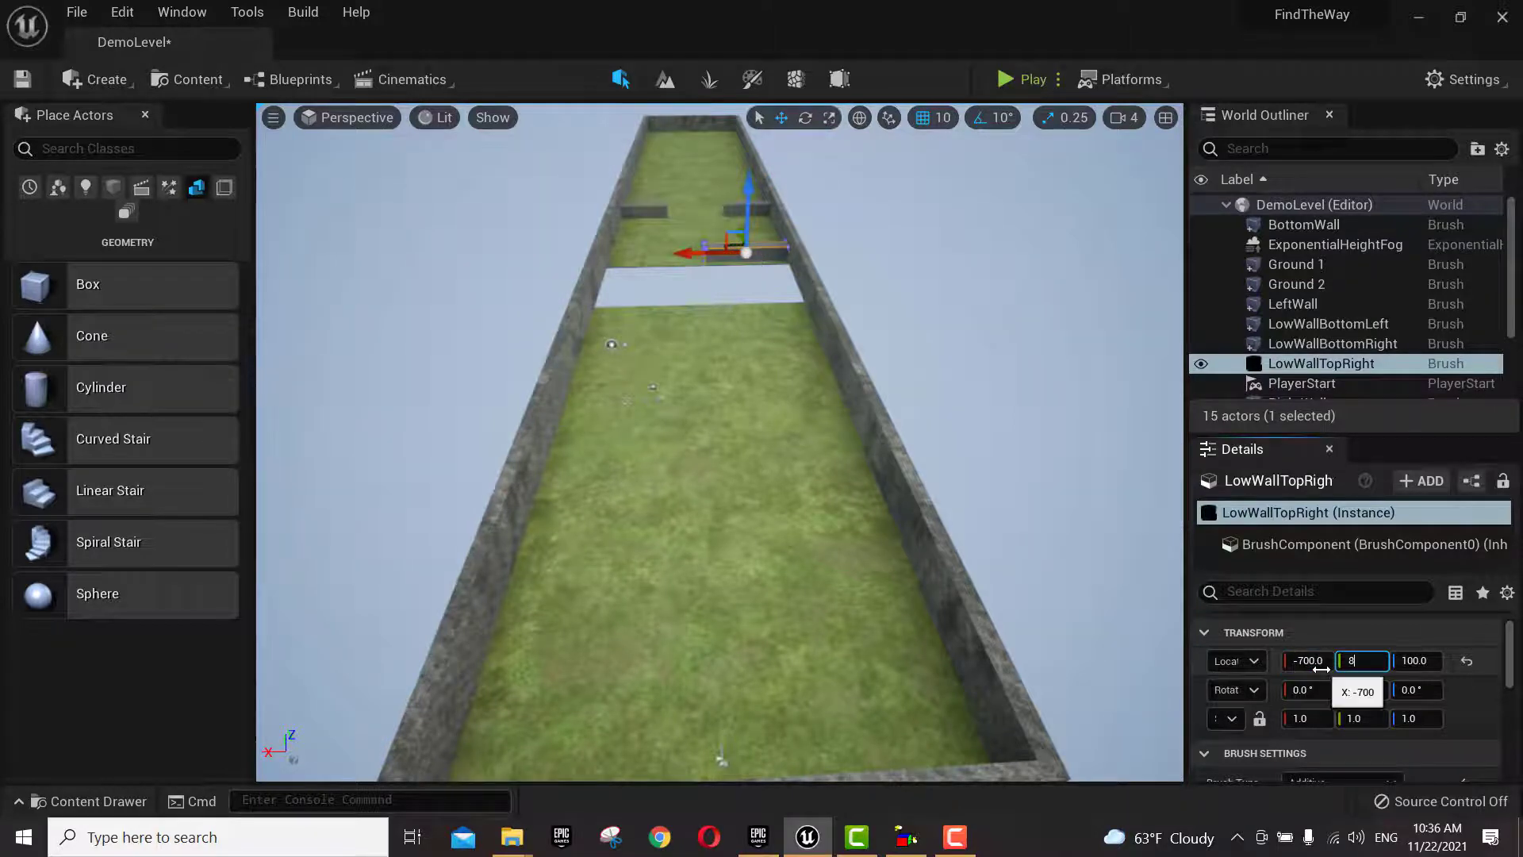
text(500)
key(Return)
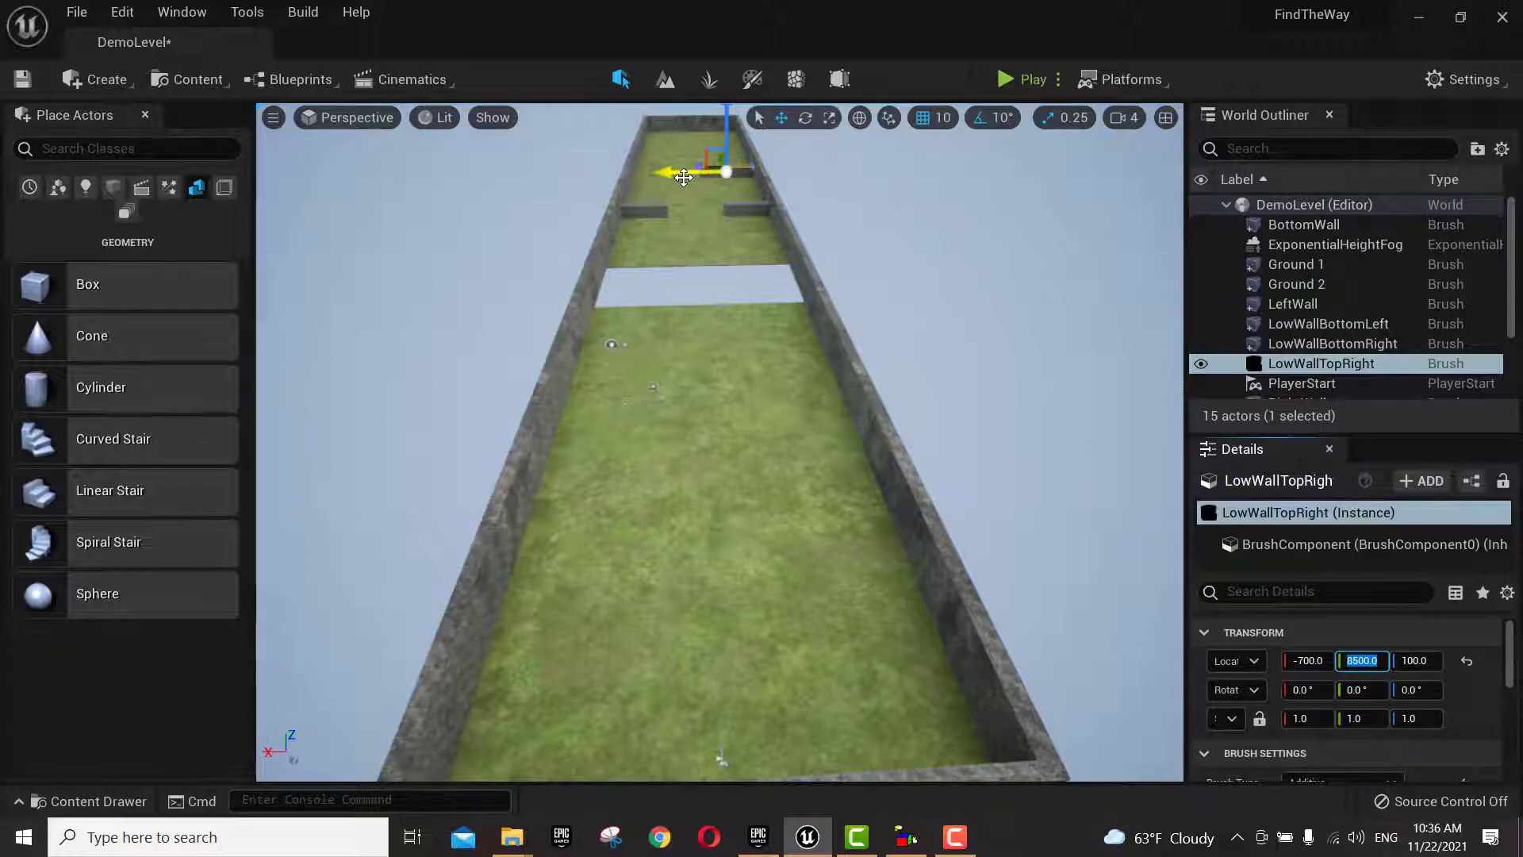
- Duplicate LowWallTopRight along the X axis toward the left wall and set the copy's X location to 700
alt+drag(684, 177, 729, 206)
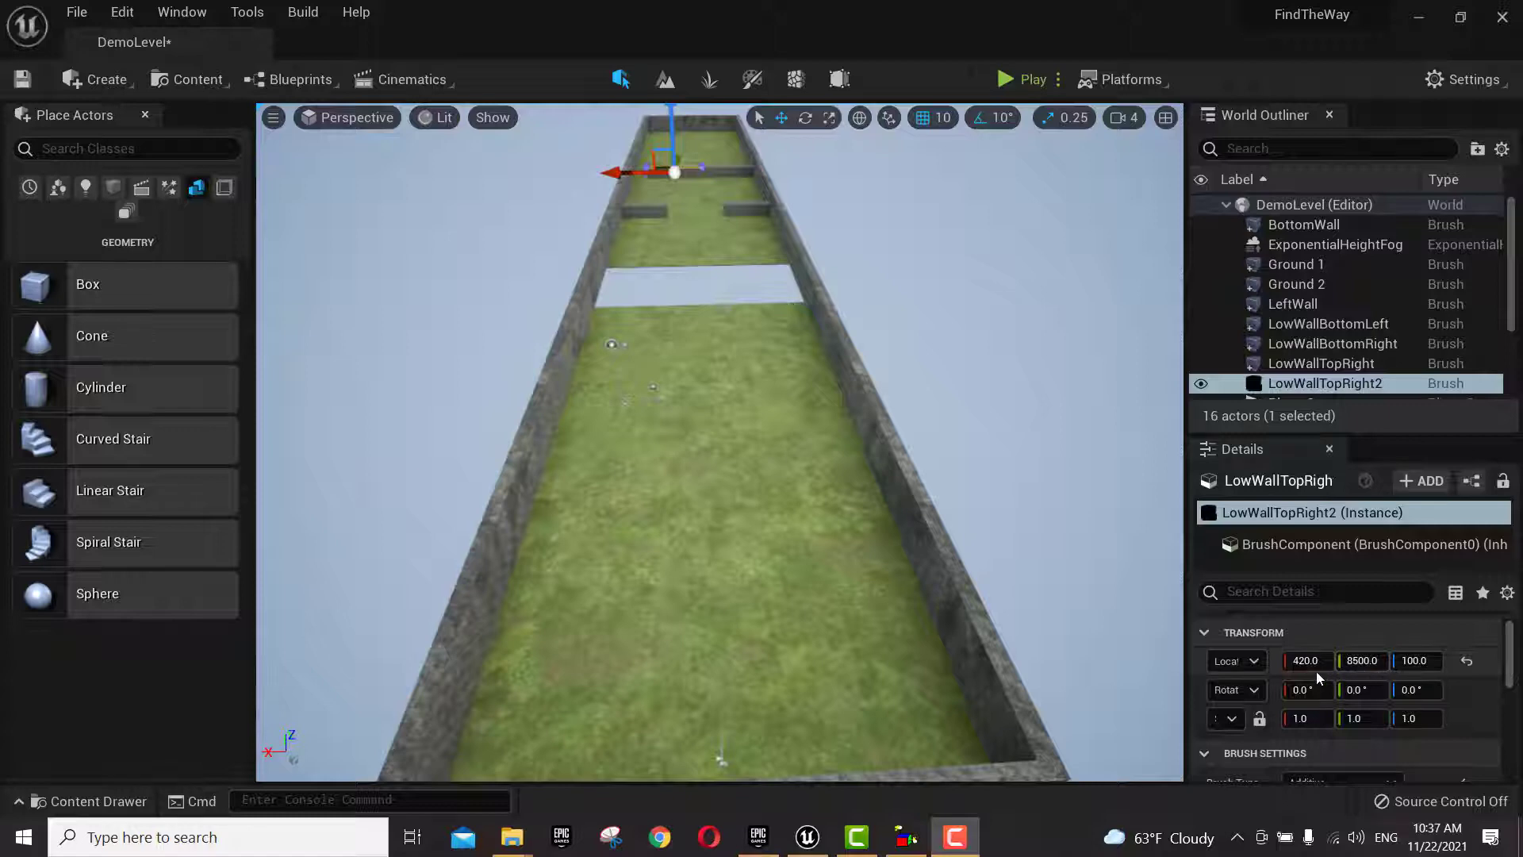
click(743, 169)
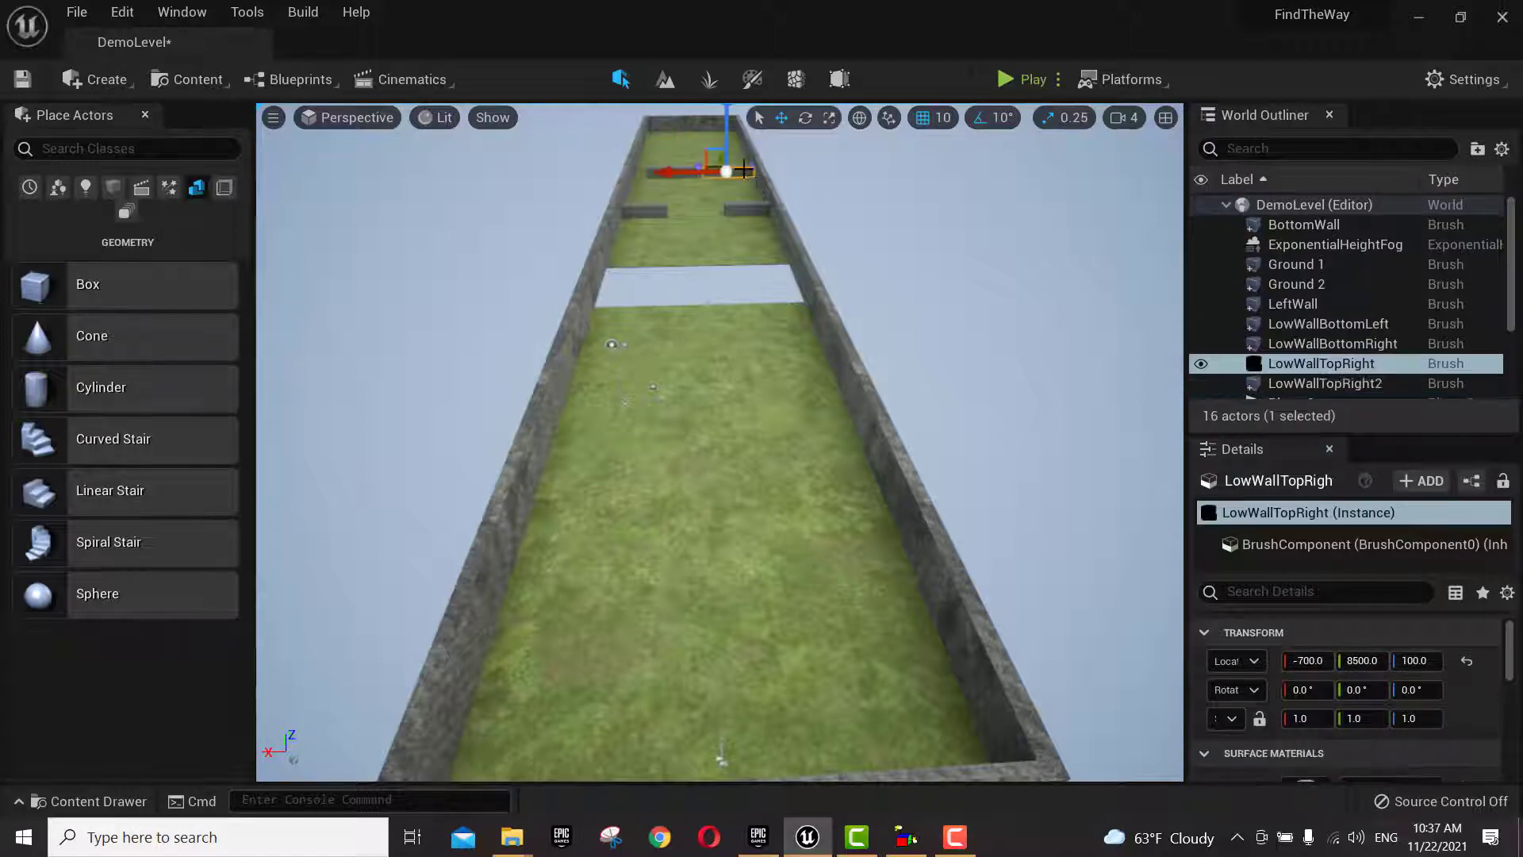
click(671, 172)
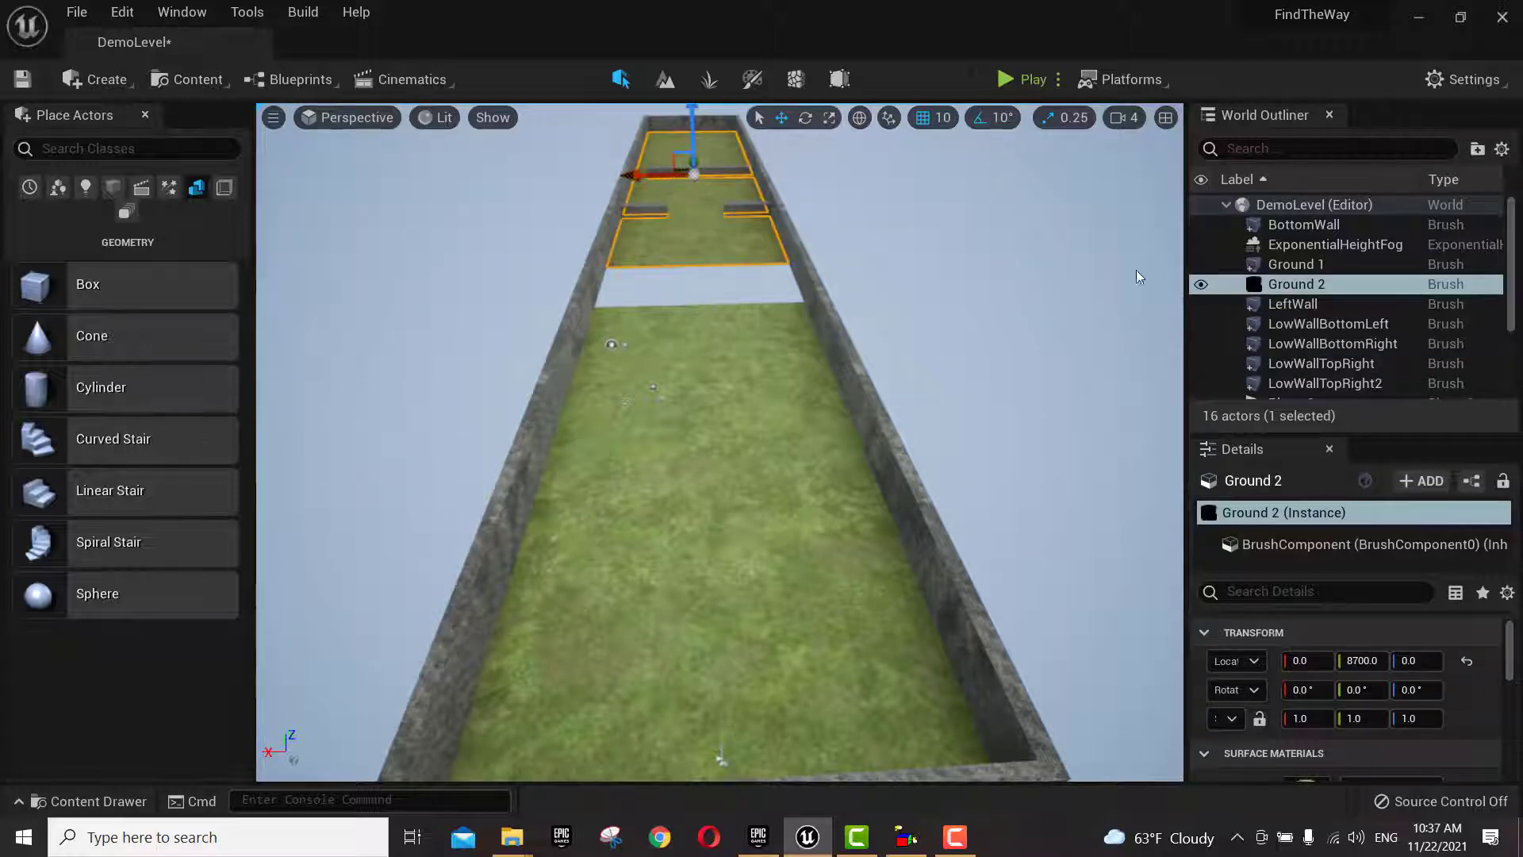
click(1341, 385)
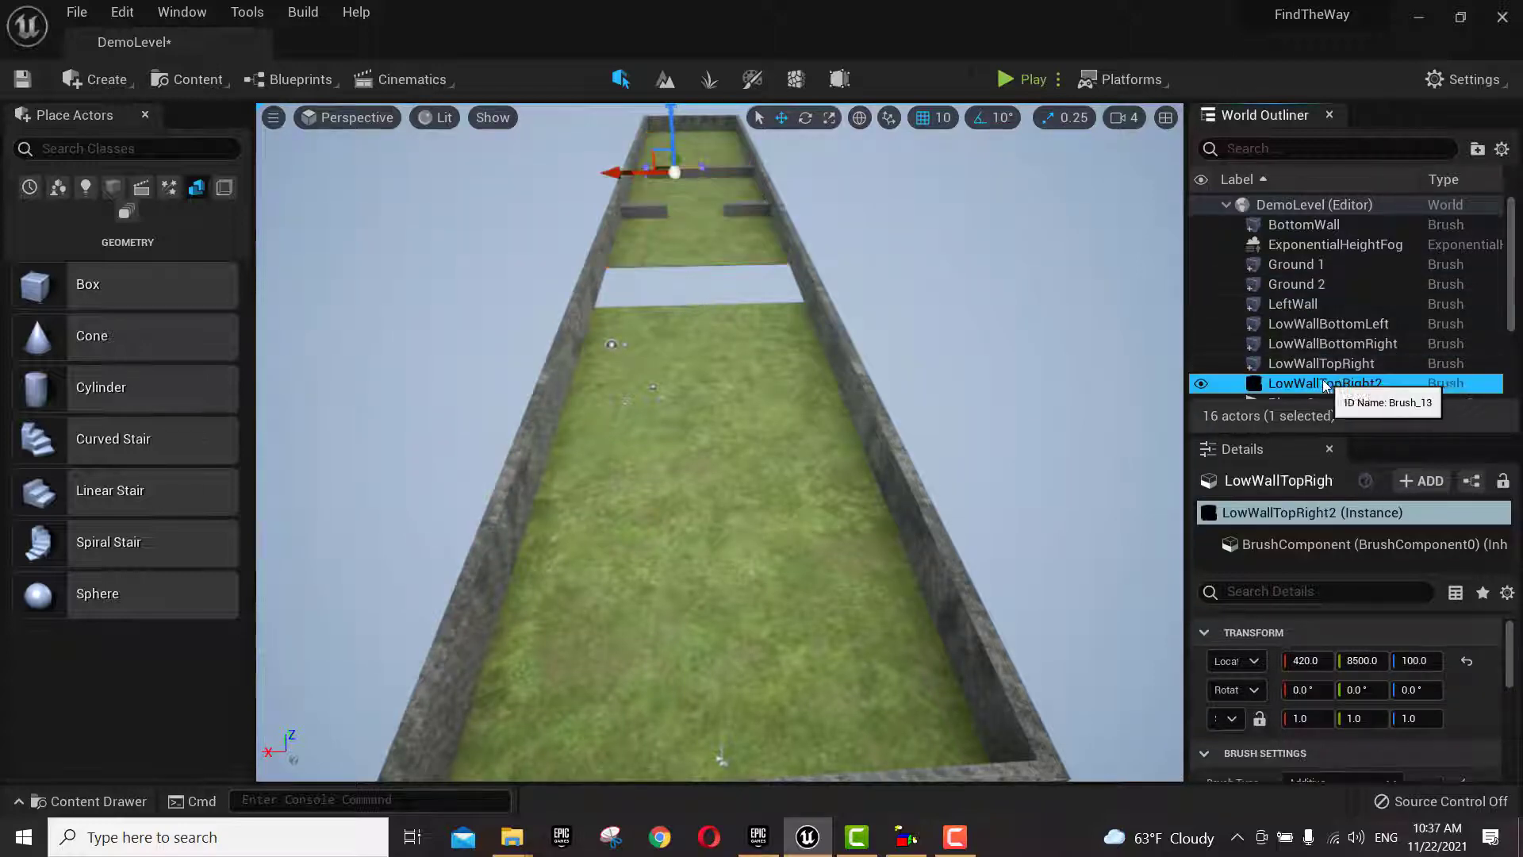
click(1308, 661)
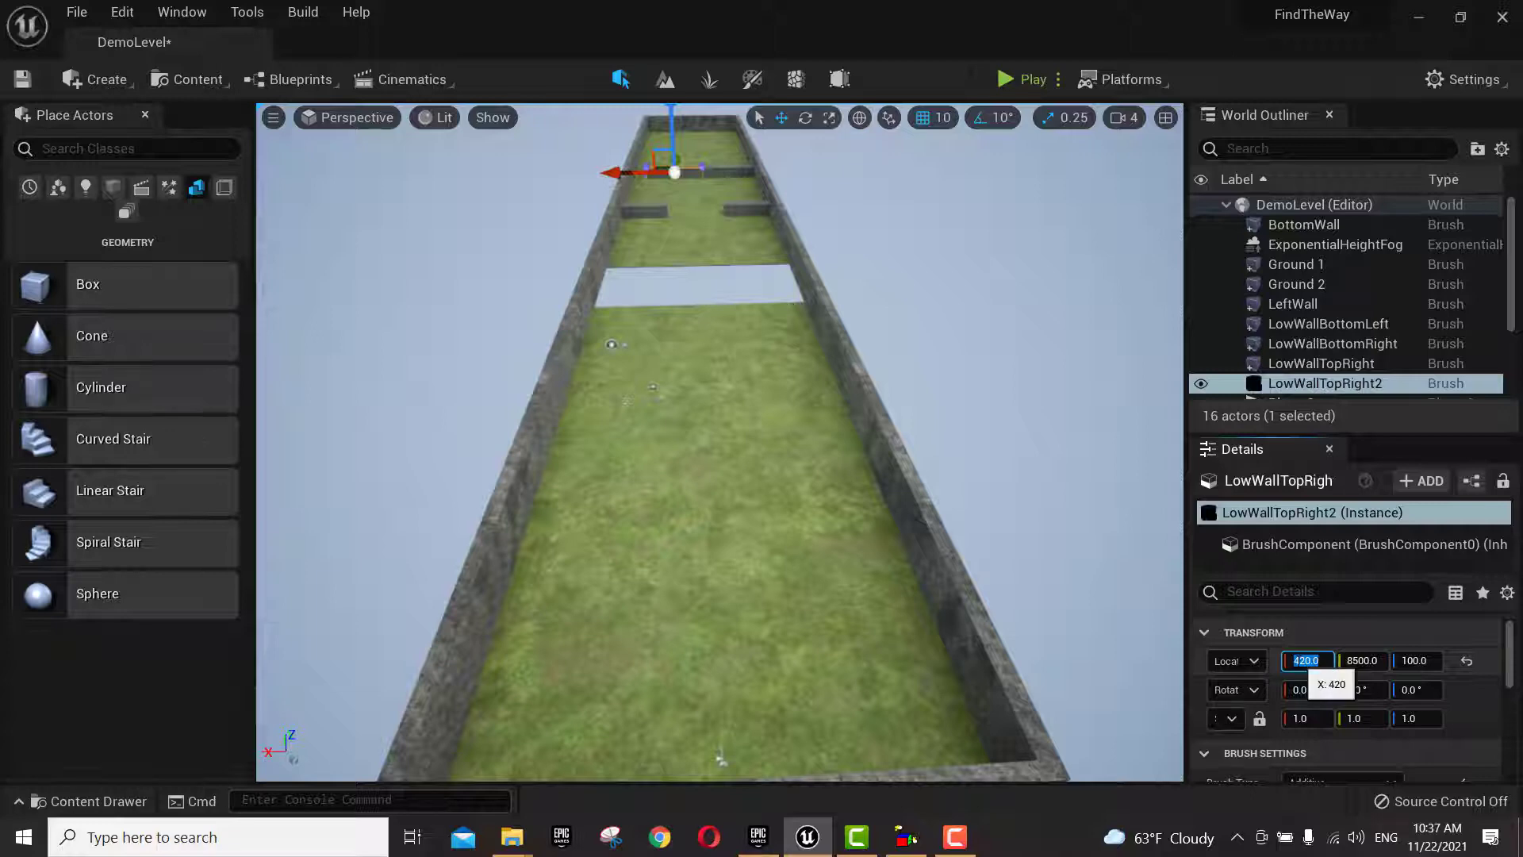
text(700)
key(Return)
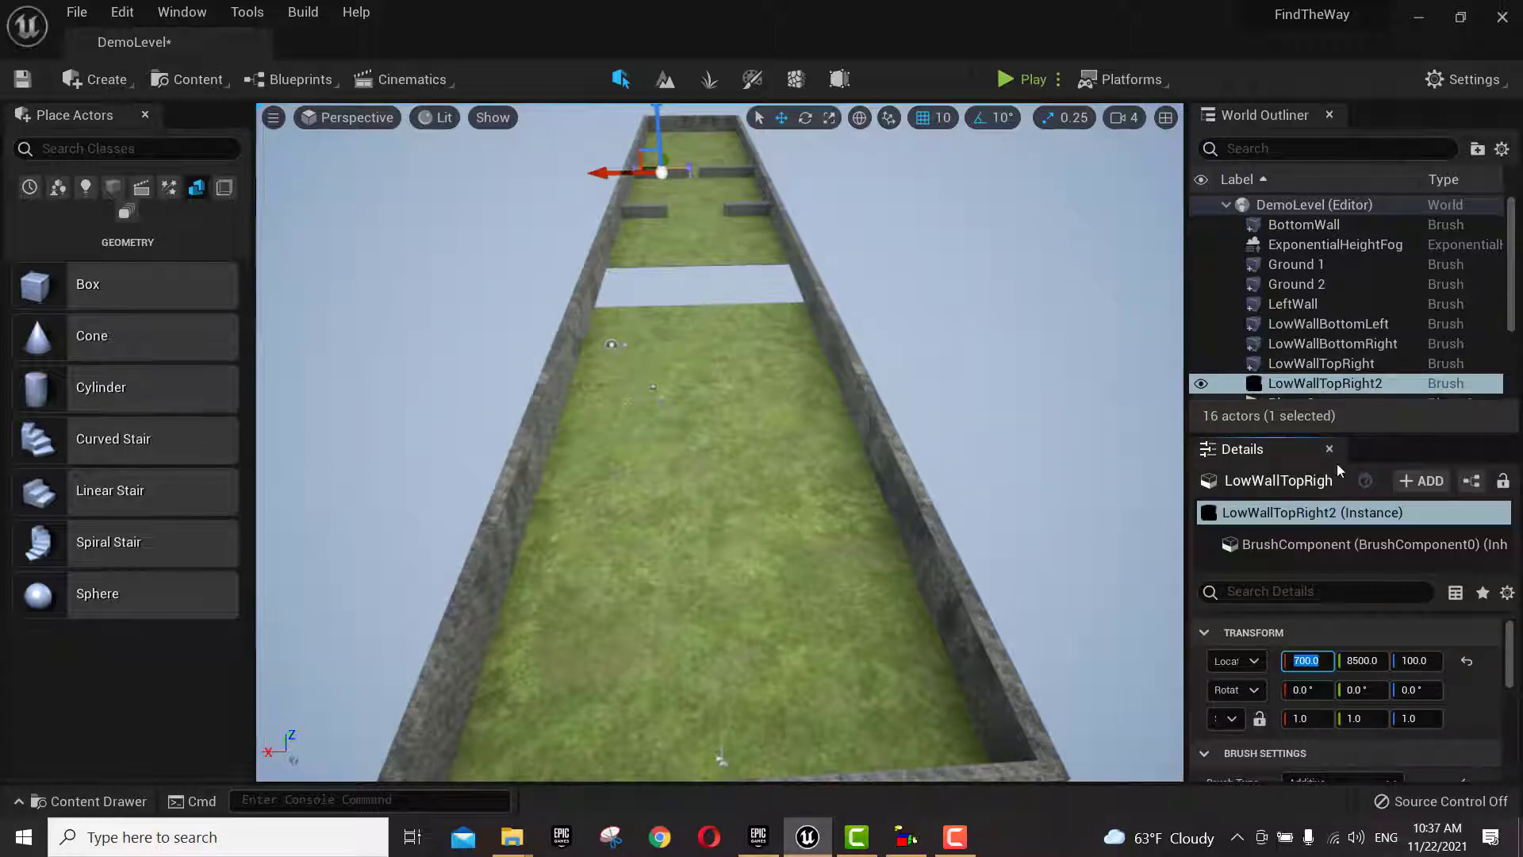
- Rename the duplicated wall as LowWallTopLeft and save all levels and assets
click(1297, 485)
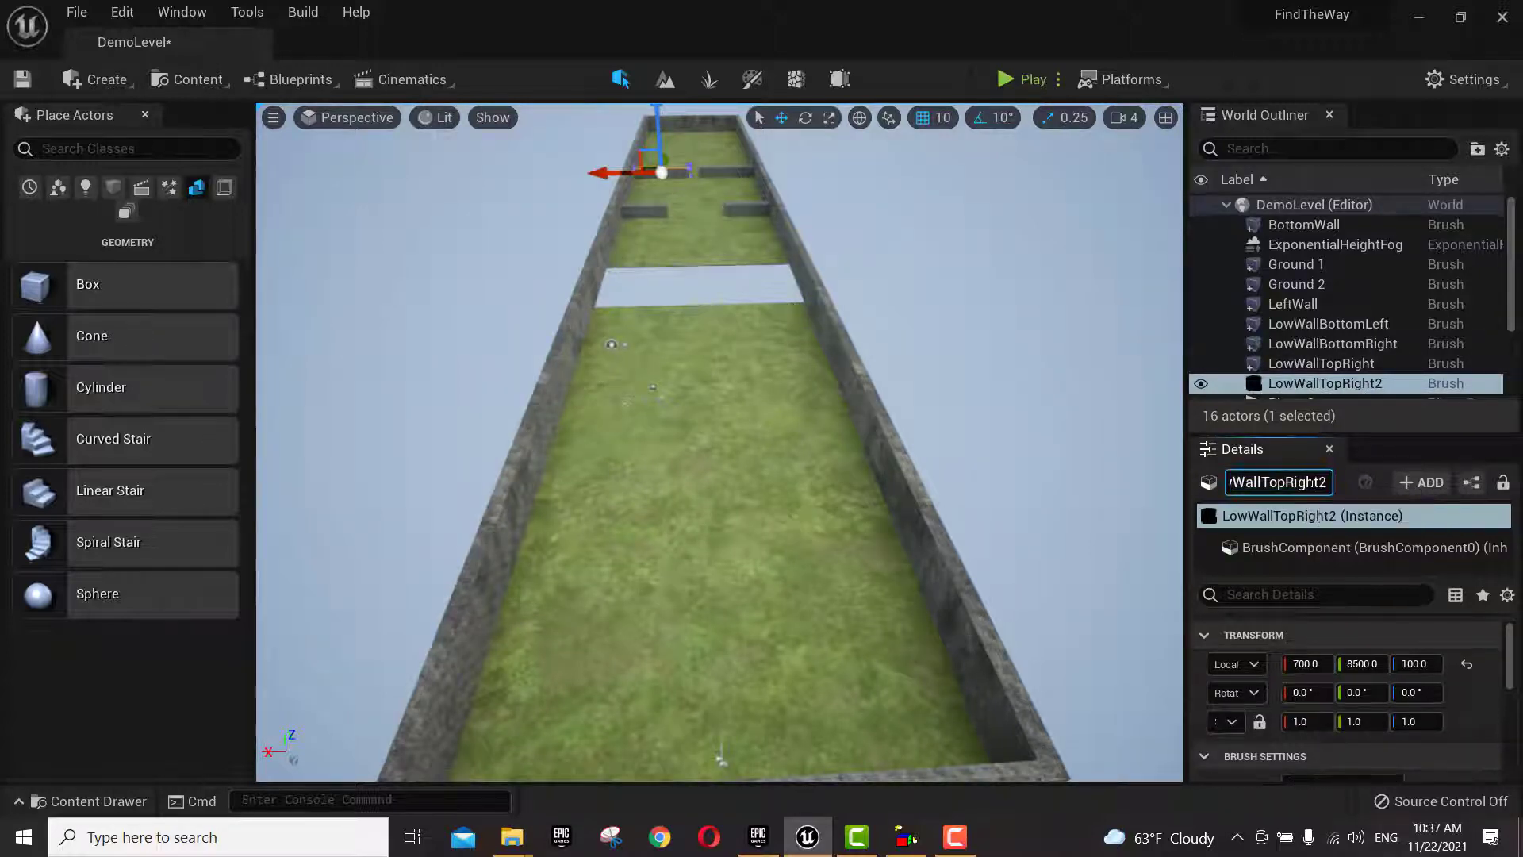
click(1315, 482)
drag(1286, 482, 1361, 482)
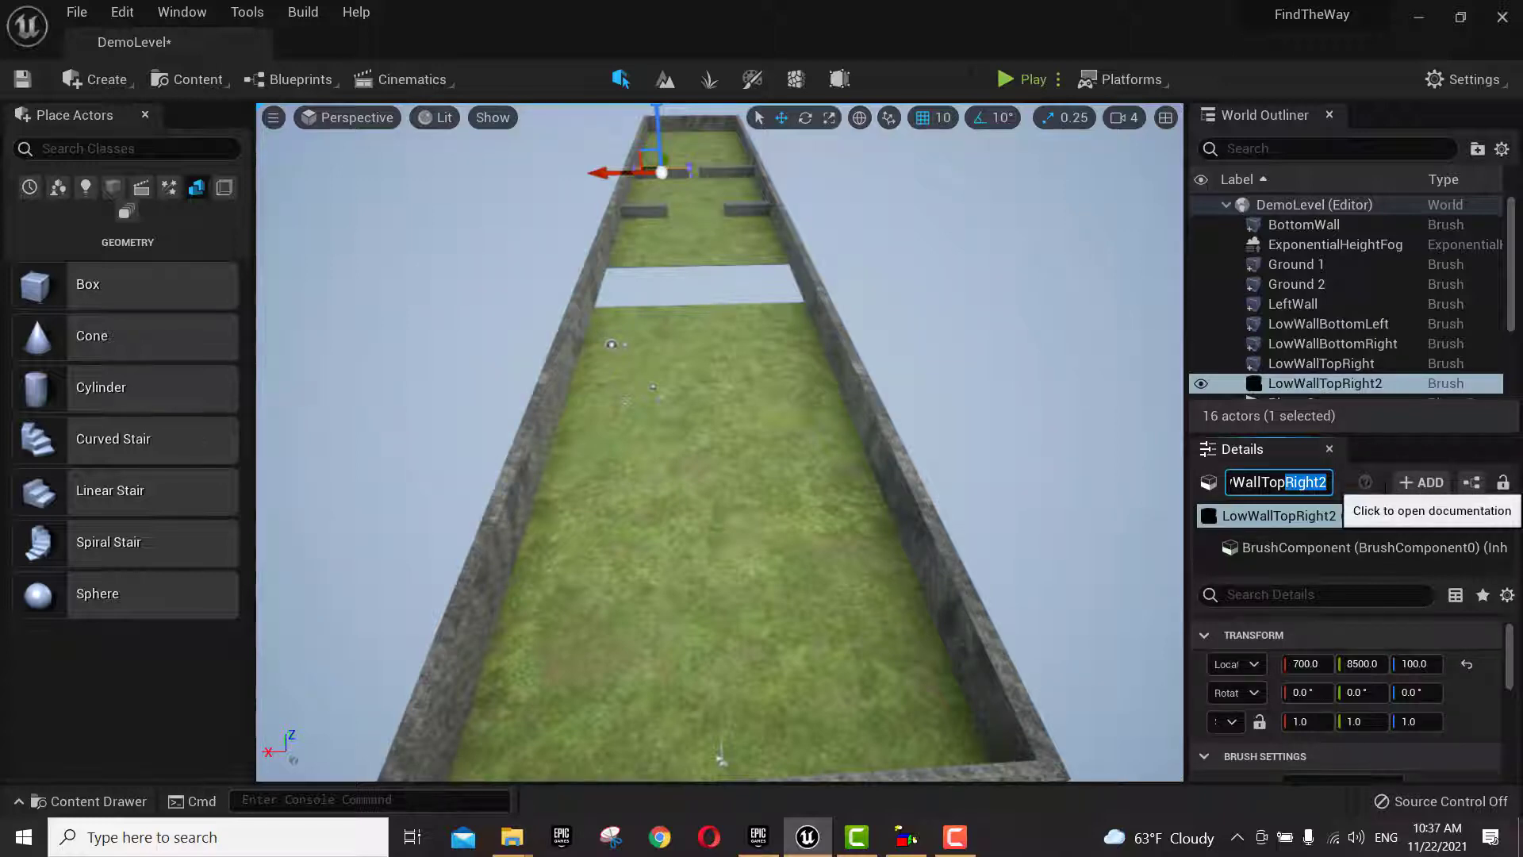
text(Left)
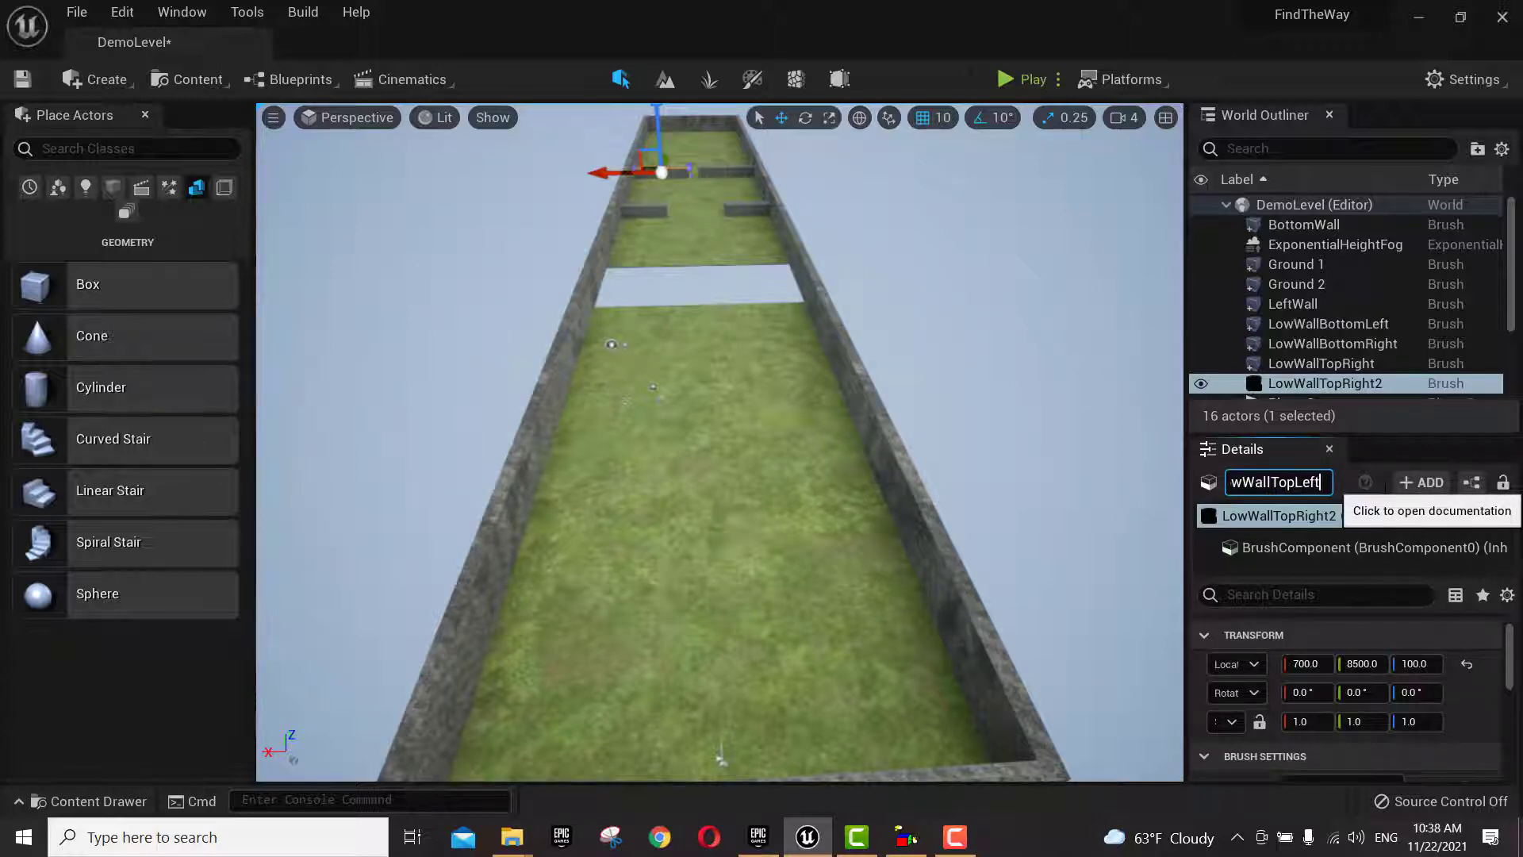
key(Return)
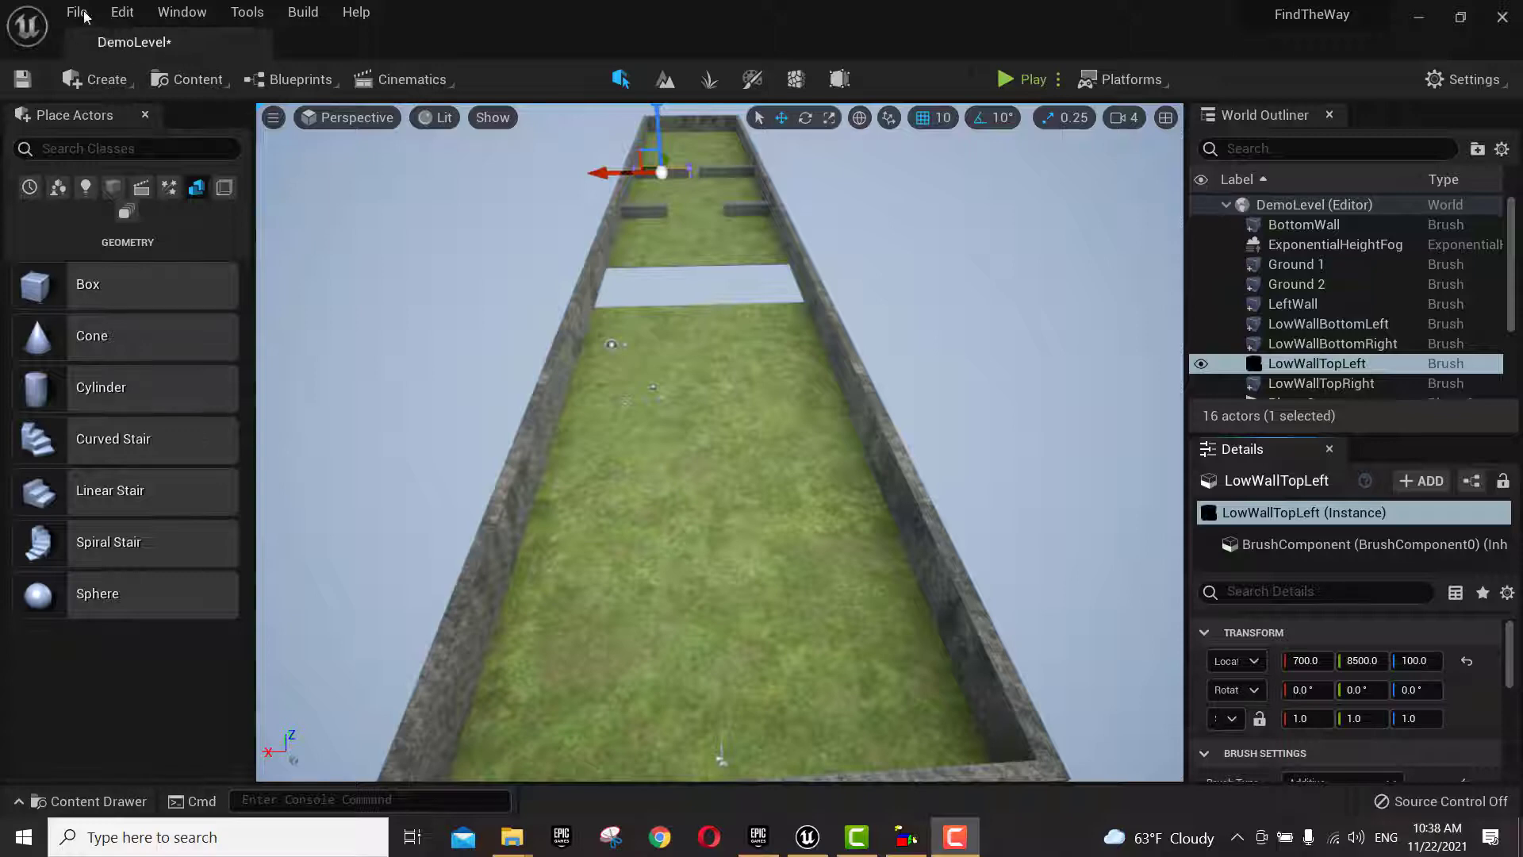
click(80, 13)
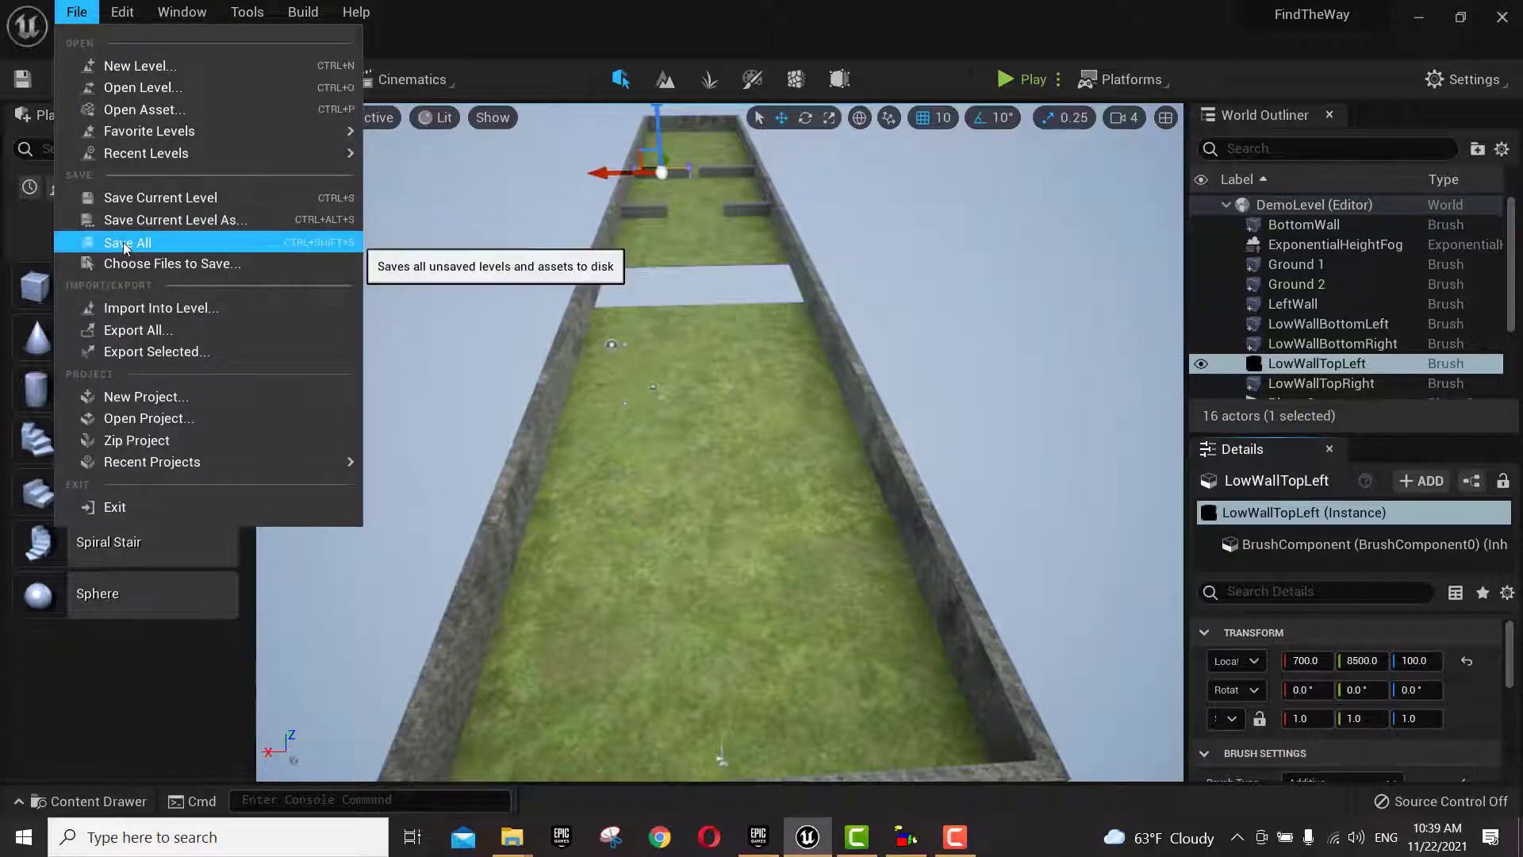
click(127, 241)
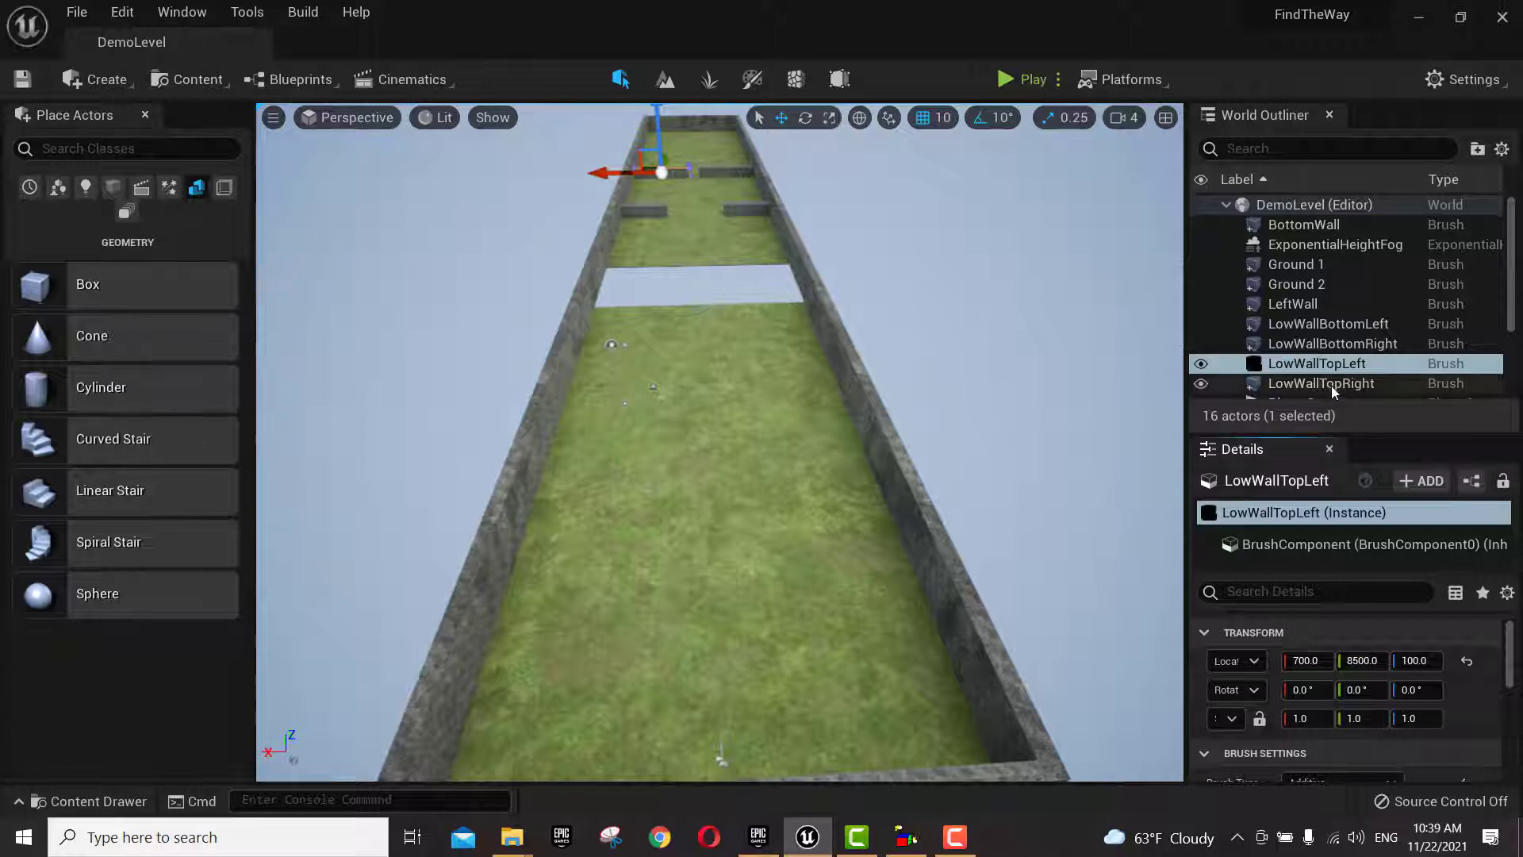
- Add a box brush on the near ground at about X 470, Y 640, Z 110 and name it Block Platform 1
drag(84, 284, 656, 386)
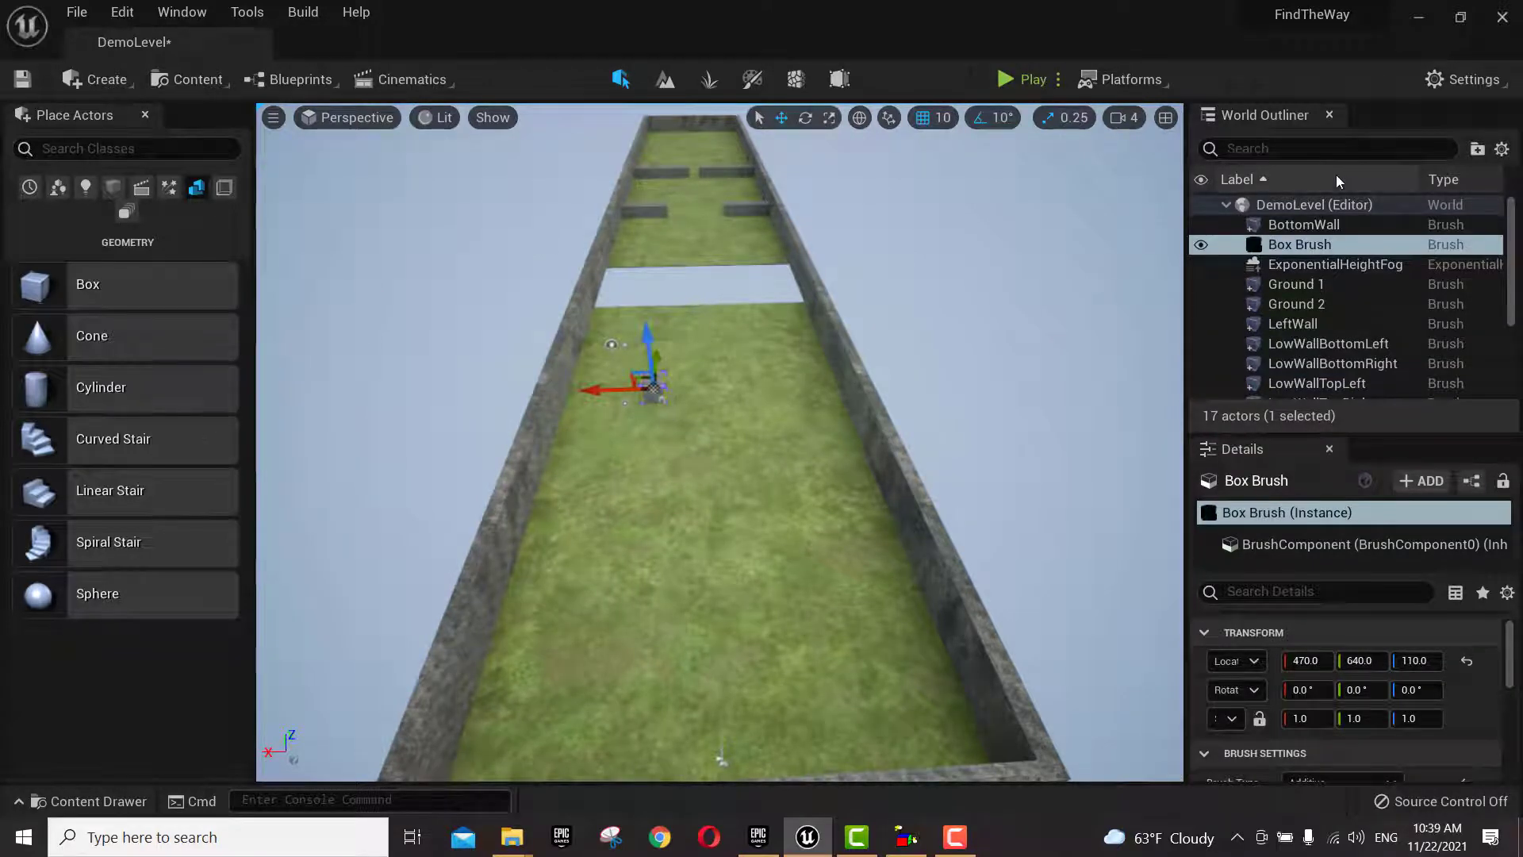
click(1308, 251)
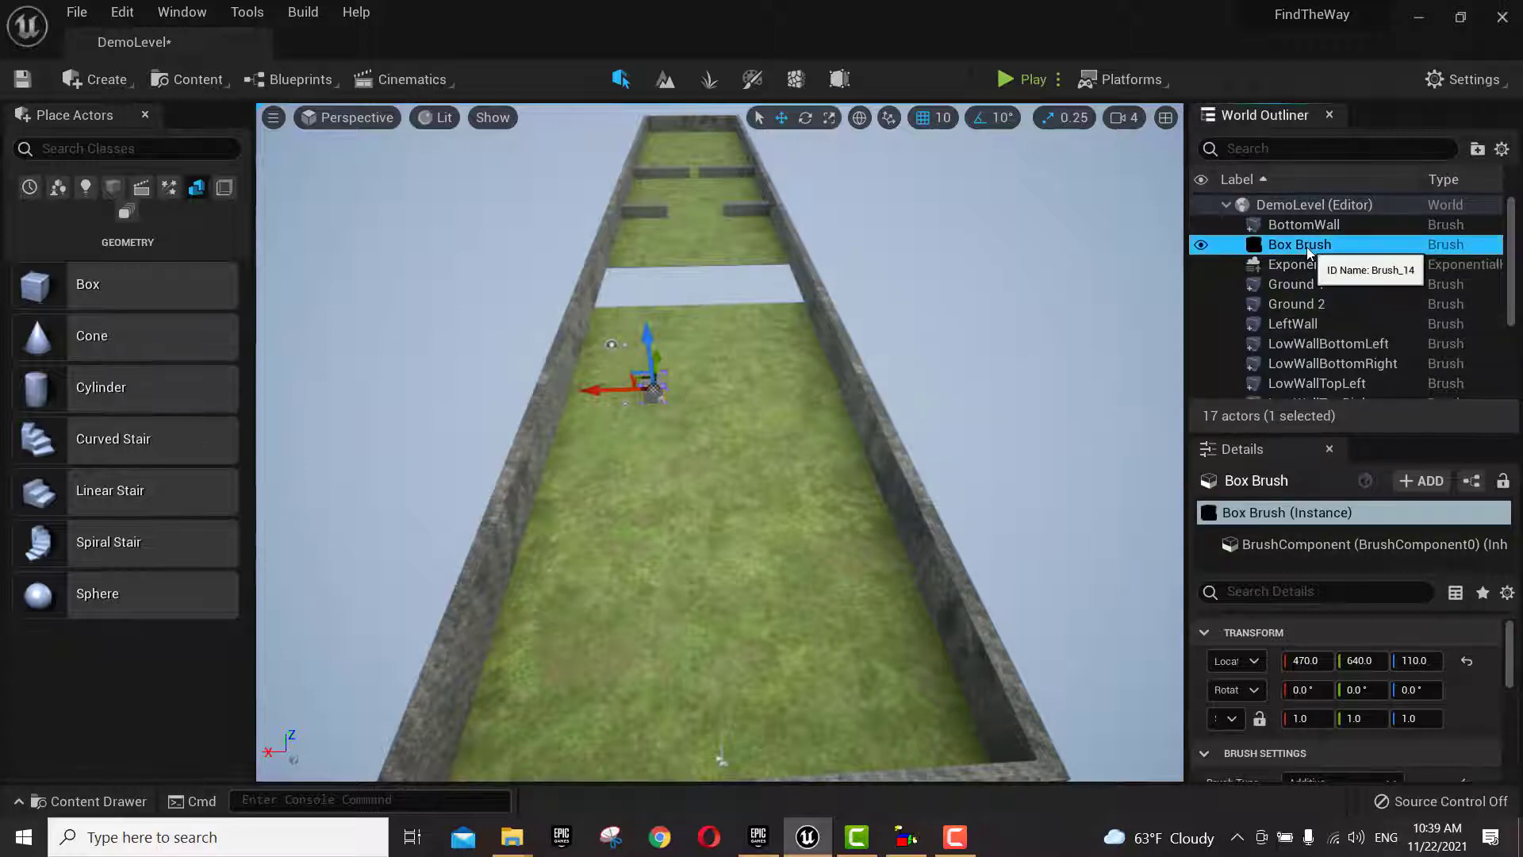
click(1309, 251)
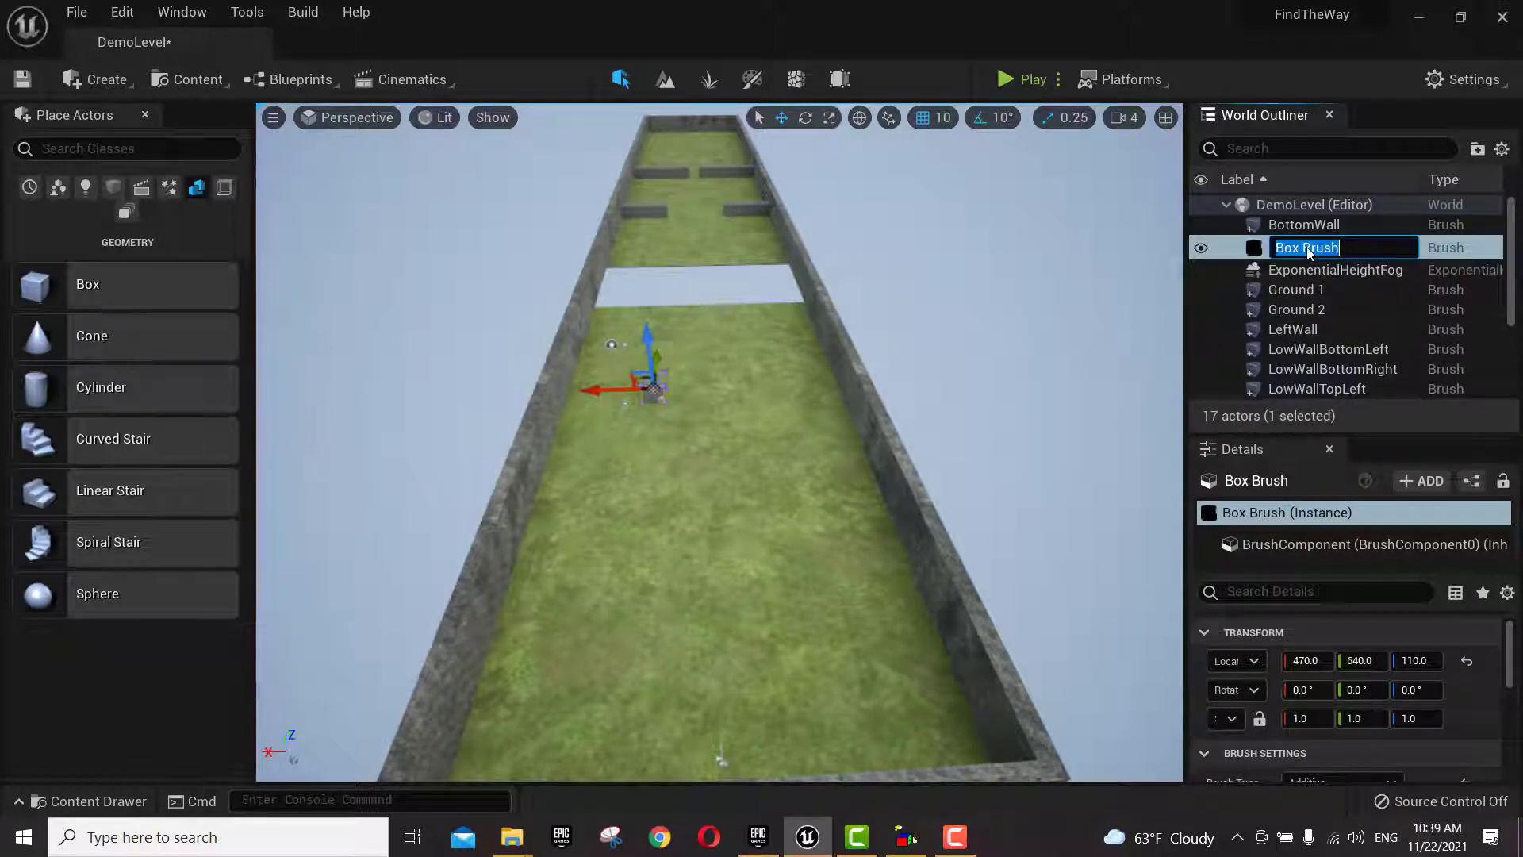
text(Block Platform 1)
key(Return)
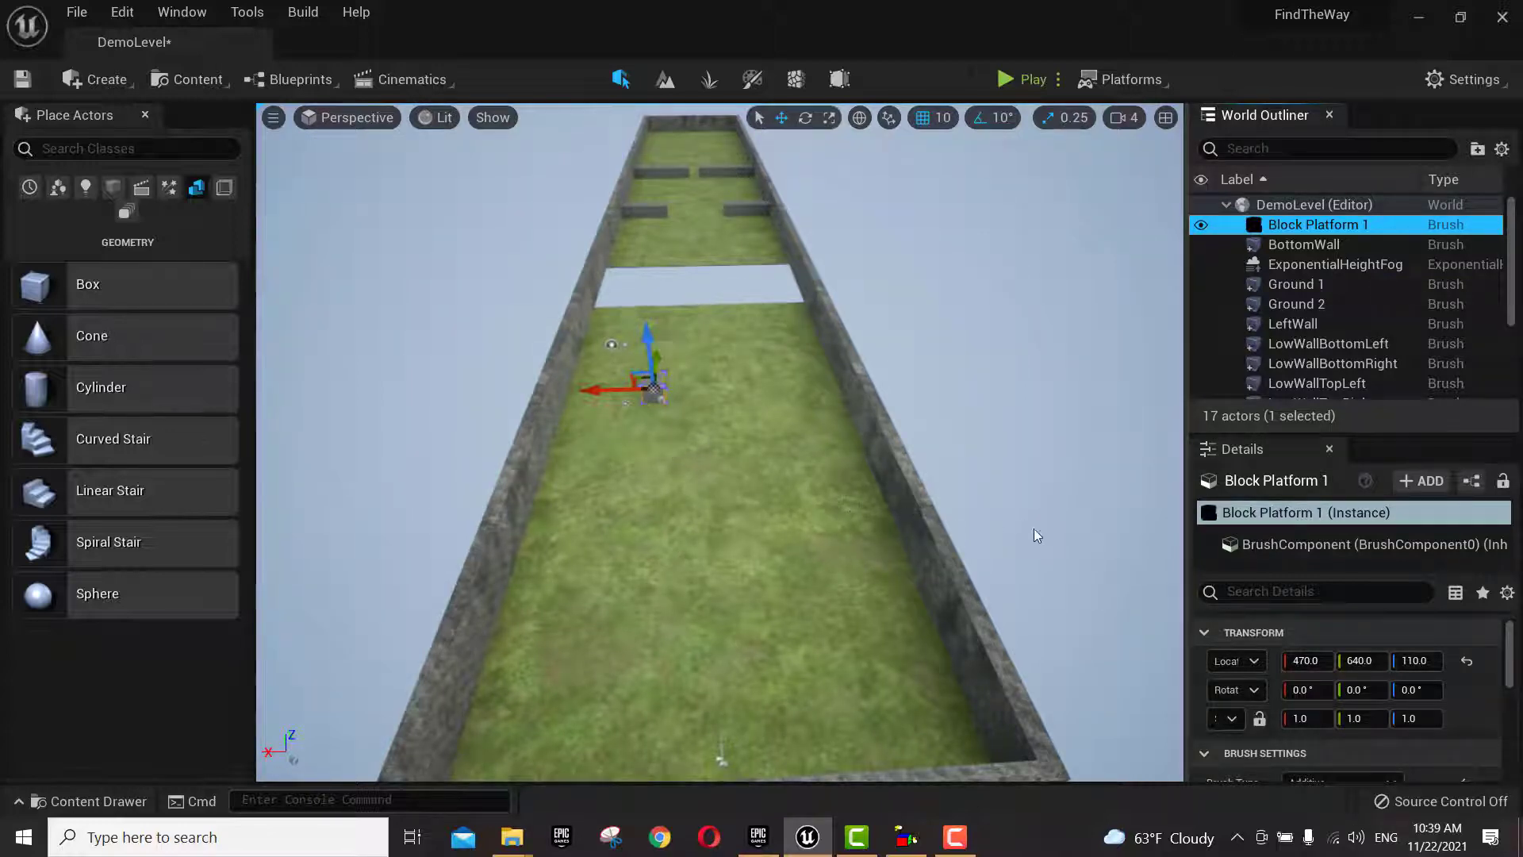
- Set Block Platform 1's box brush size to 100 in both X and Y
scroll(1338, 712, down, 3)
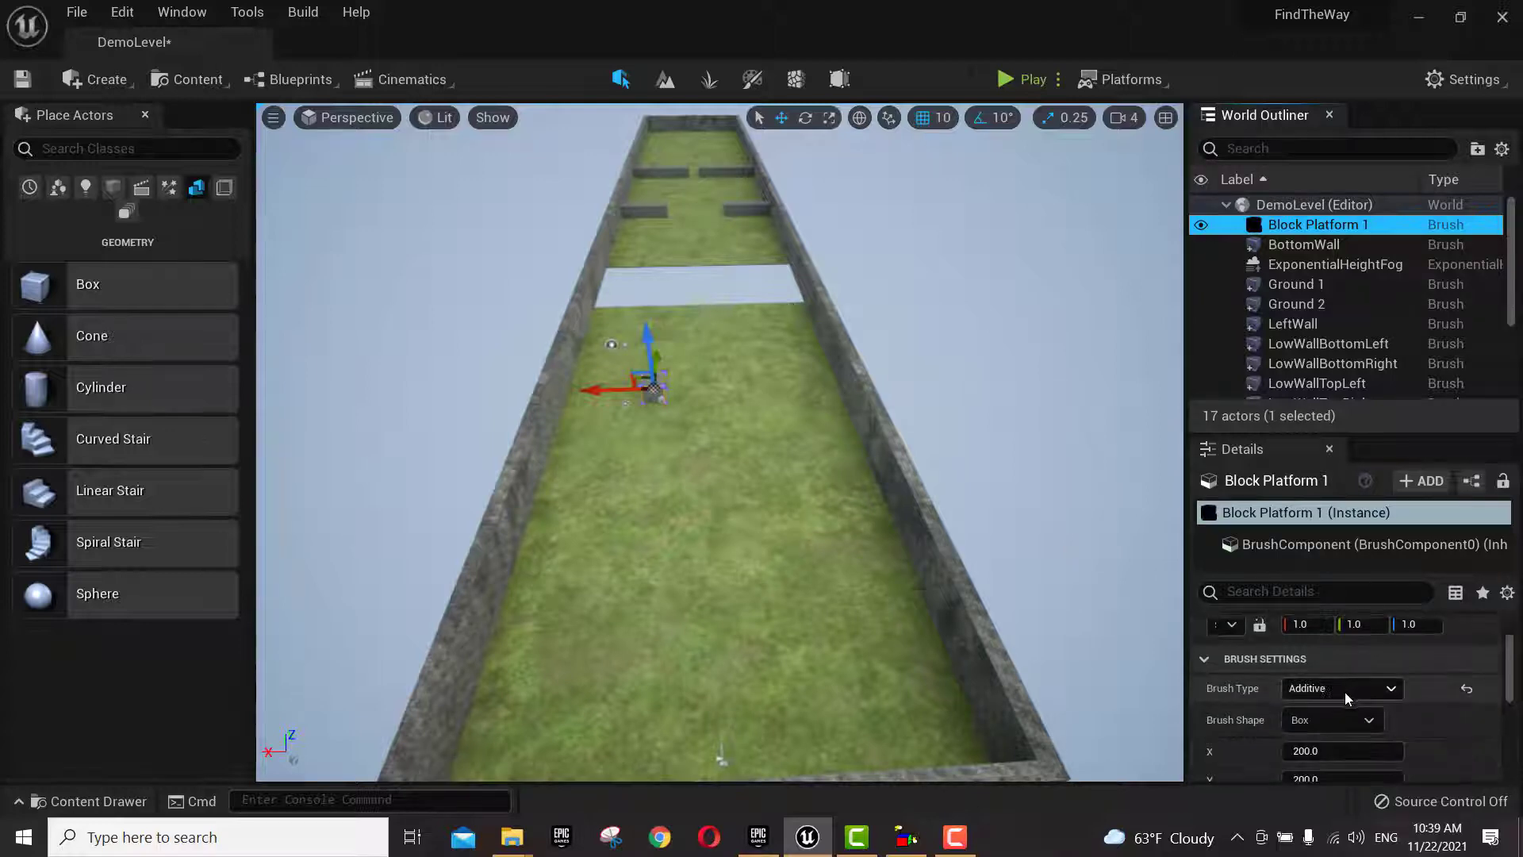
click(1337, 712)
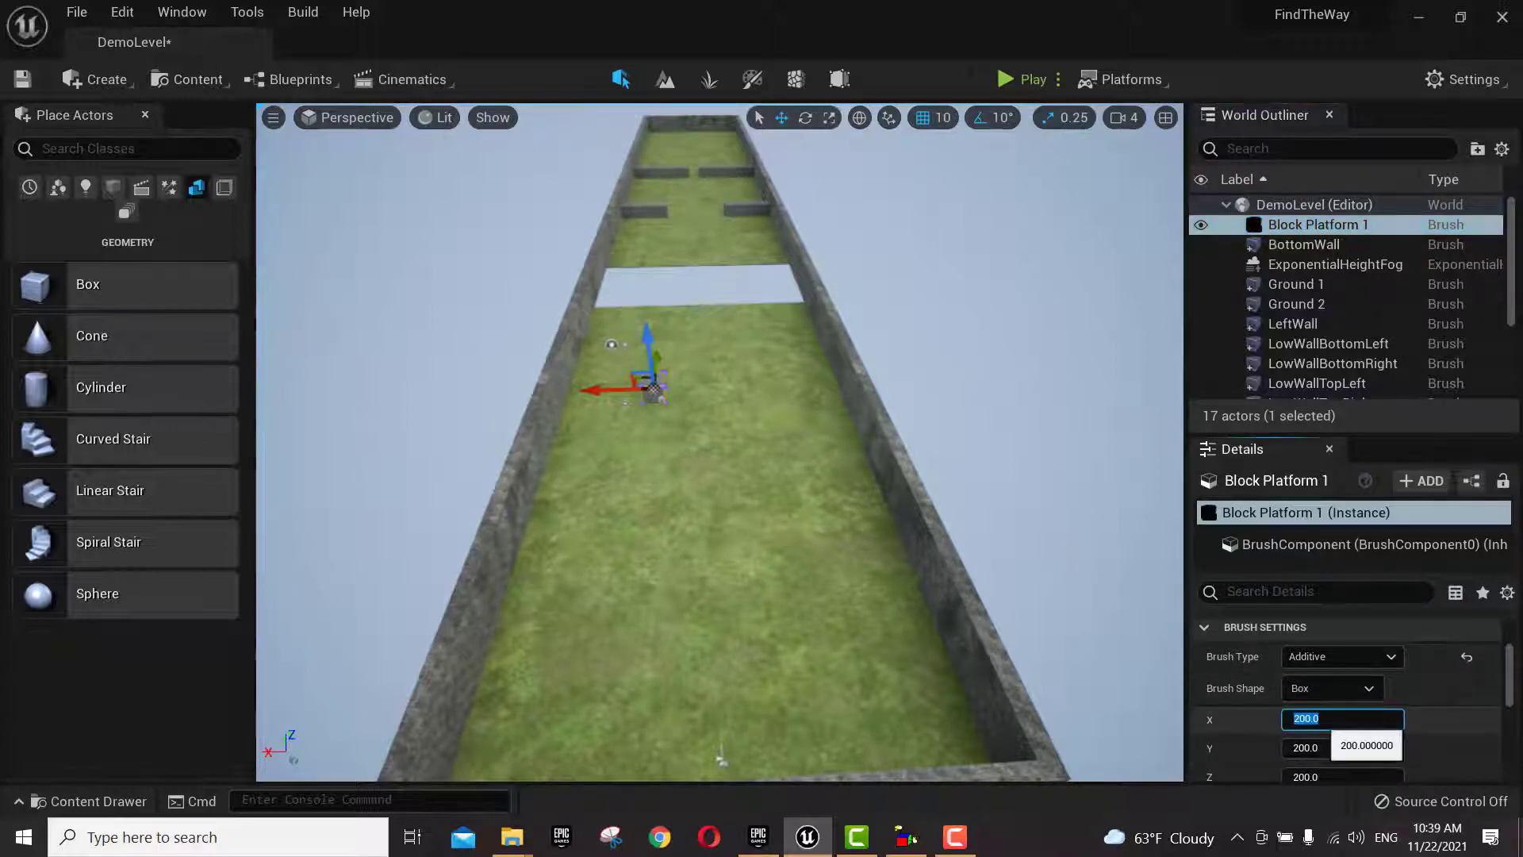
text(1)
key(Return)
click(1317, 747)
text(100)
key(Return)
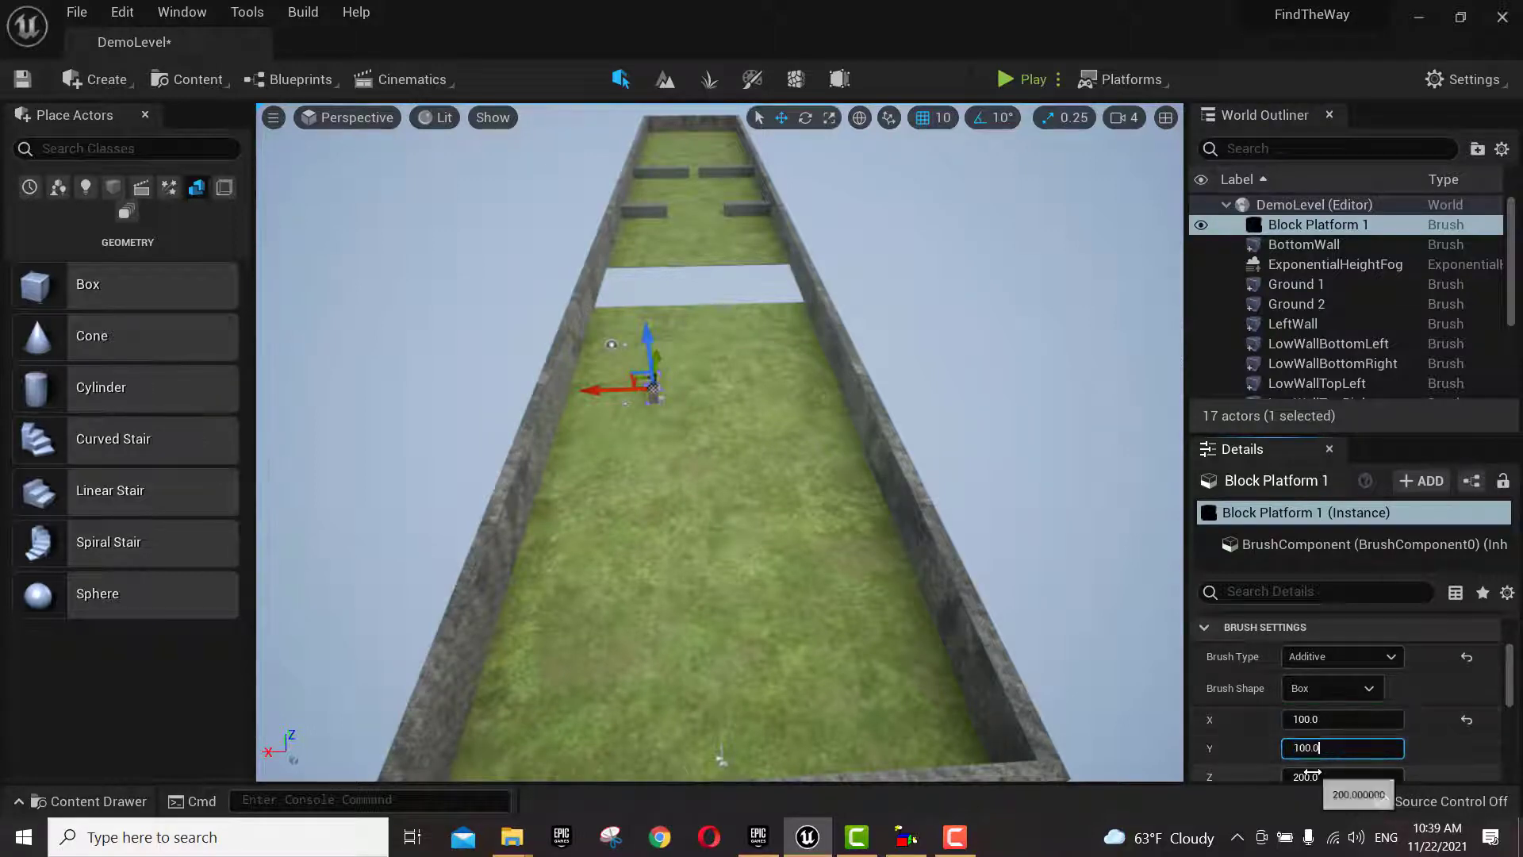
- Set Block Platform 1's box brush height in Z to 100
click(1313, 776)
text(100.0)
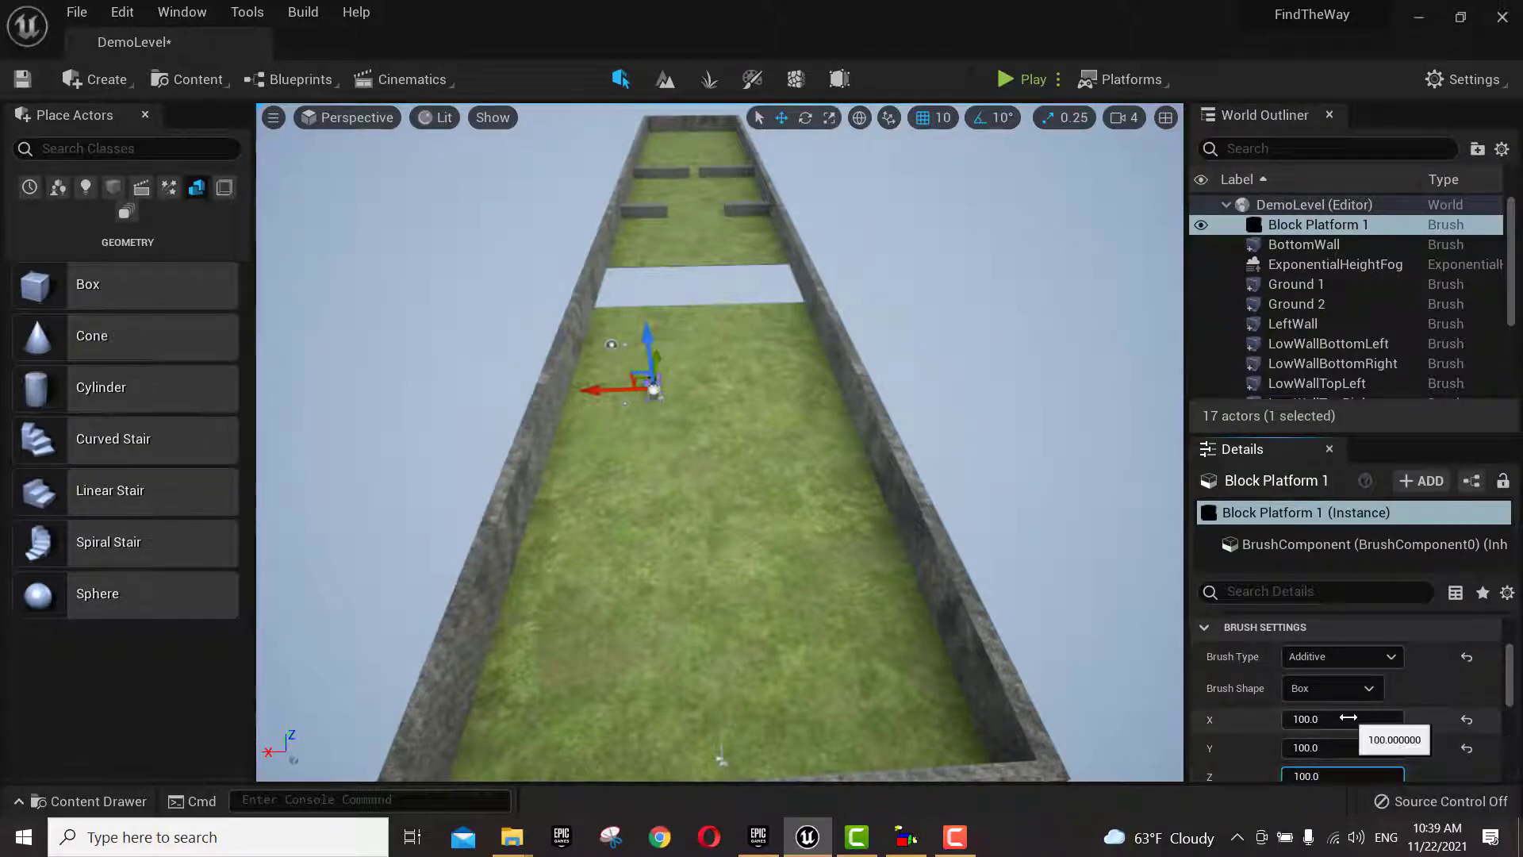
key(Escape)
scroll(1348, 714, up, 2)
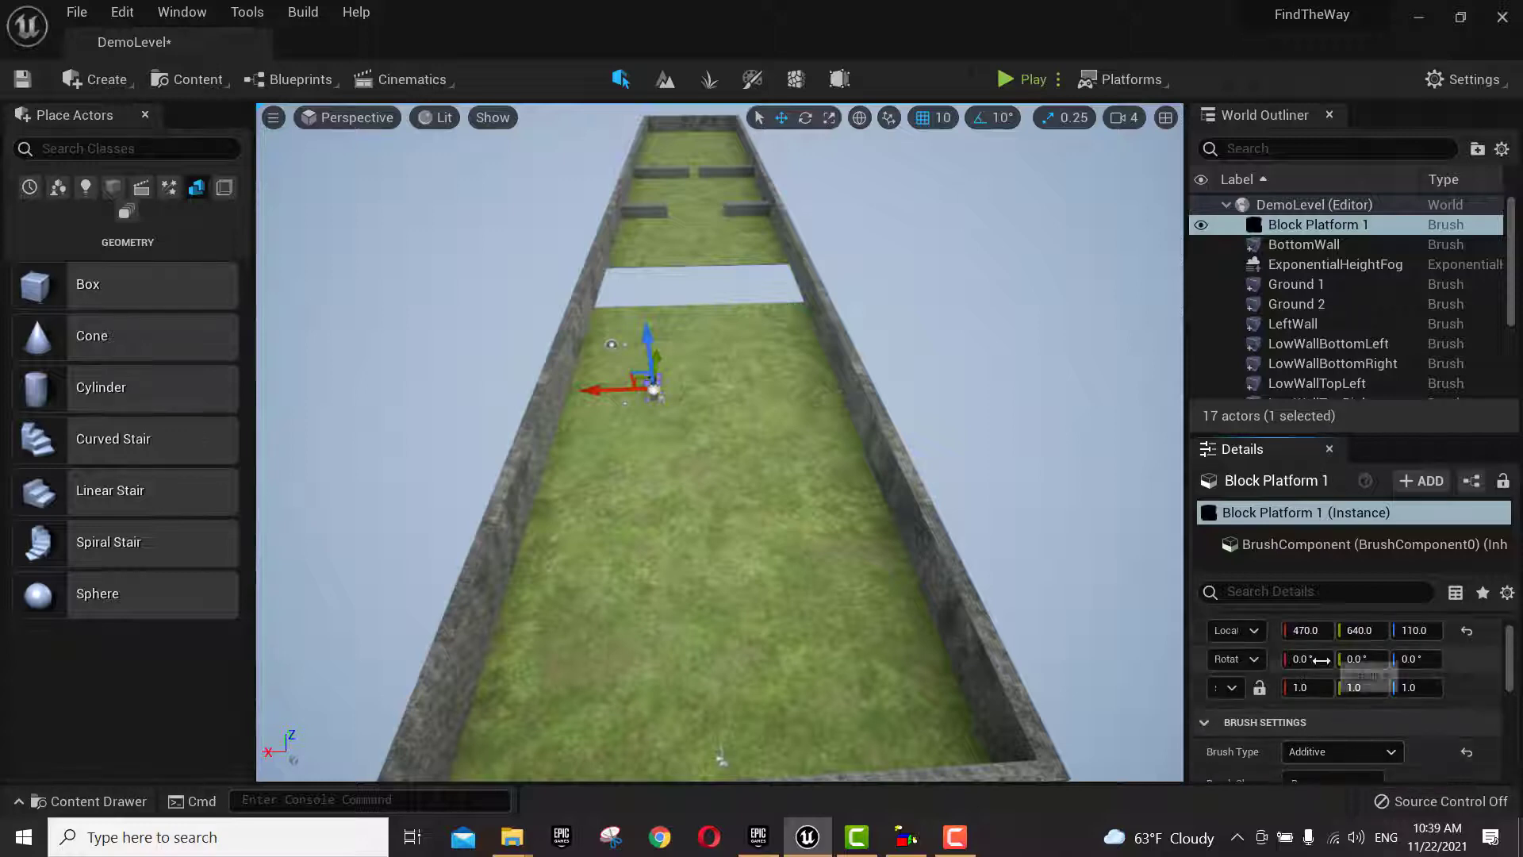
scroll(1342, 700, down, 2)
scroll(1342, 700, down, 1)
click(1340, 744)
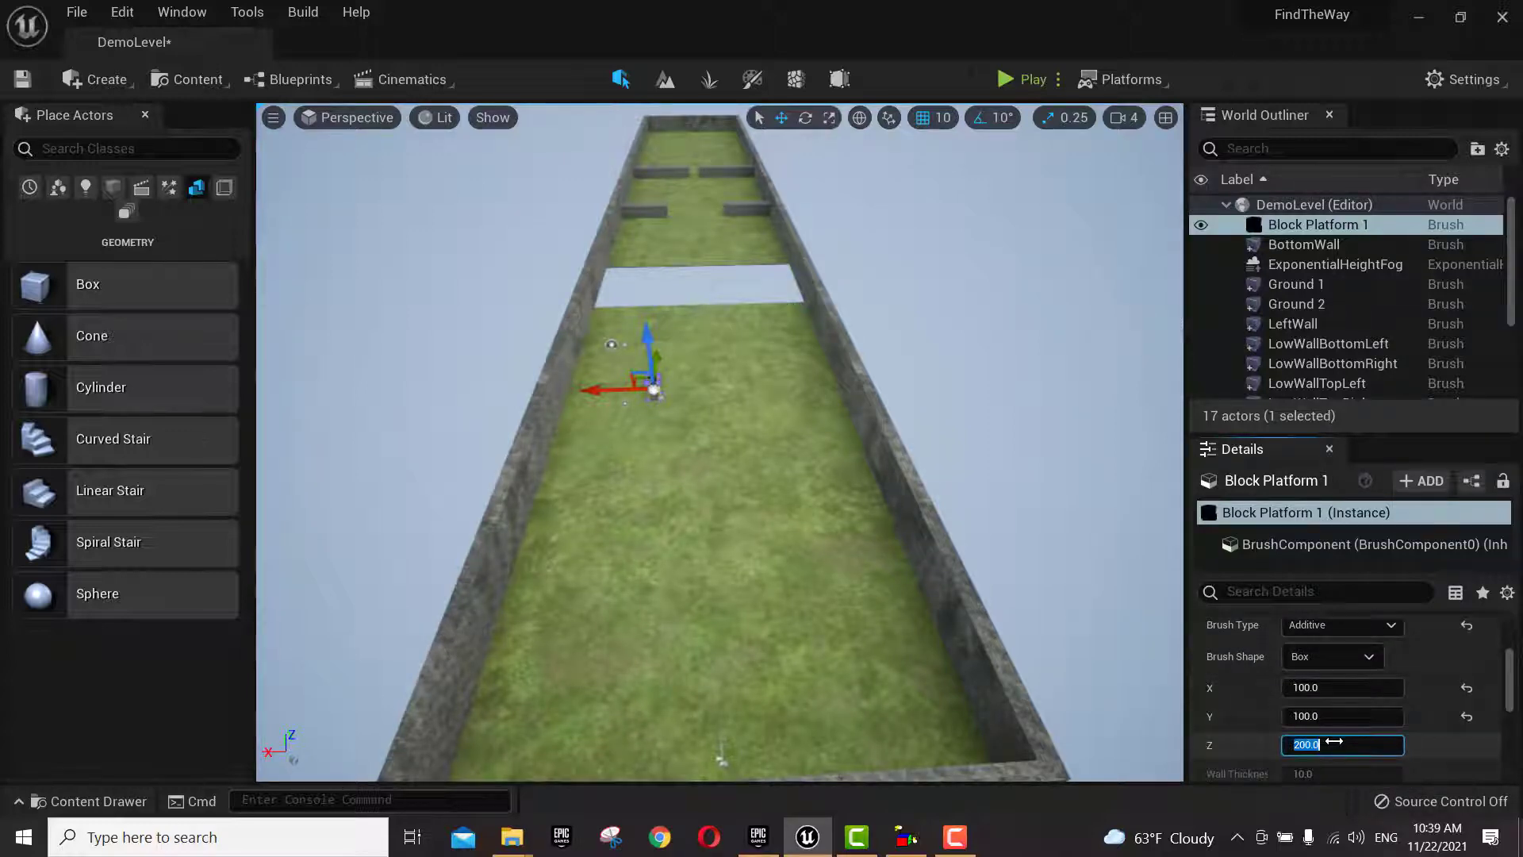
text(100.0)
key(Return)
- Set Block Platform 1's location to X 0, Y -750 and Z 50 on the near ground
scroll(1398, 744, up, 2)
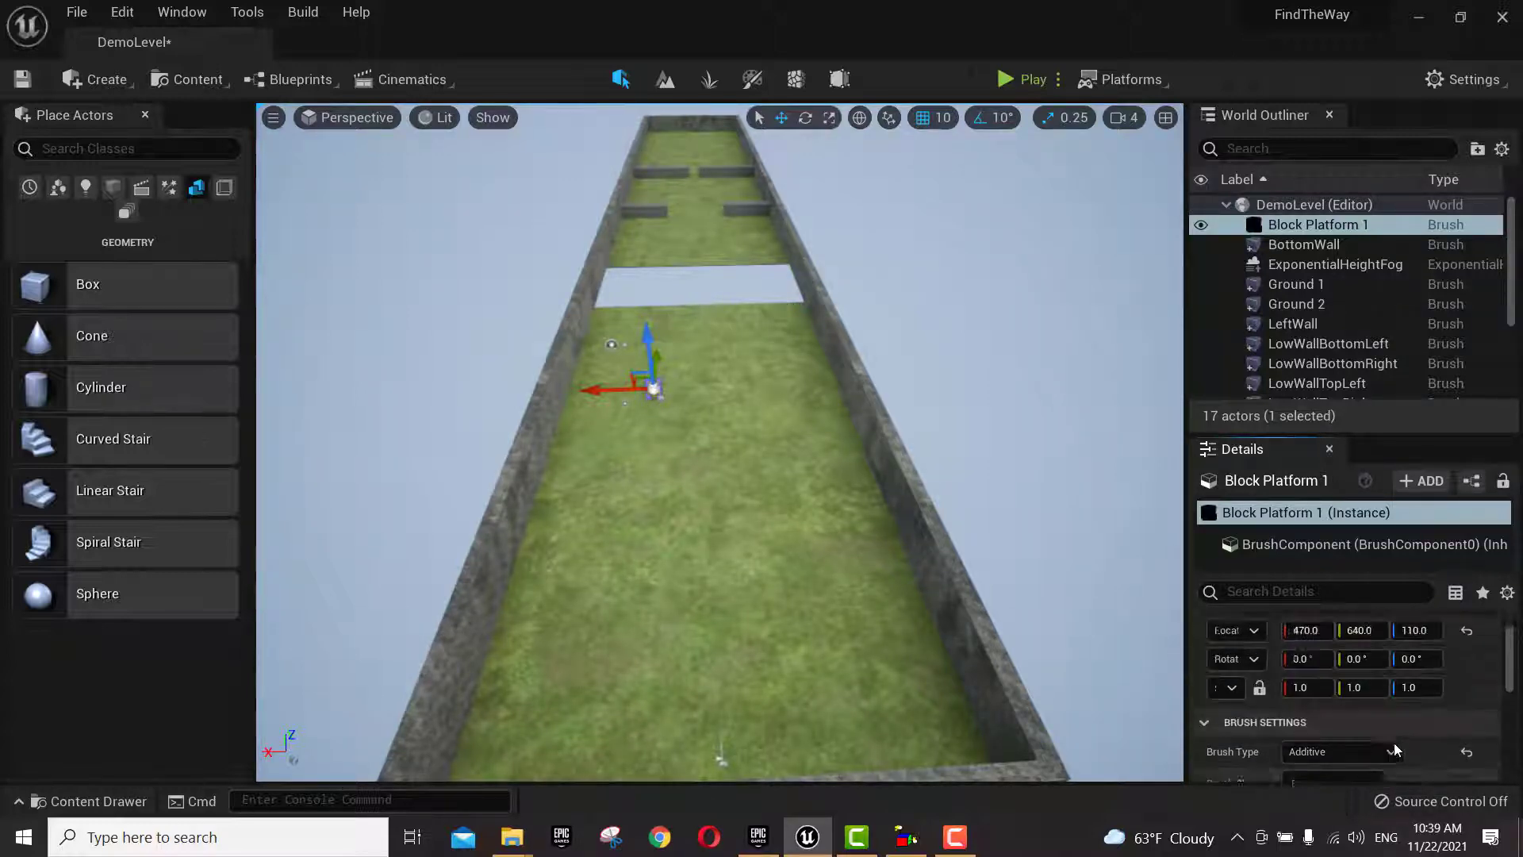
click(1317, 664)
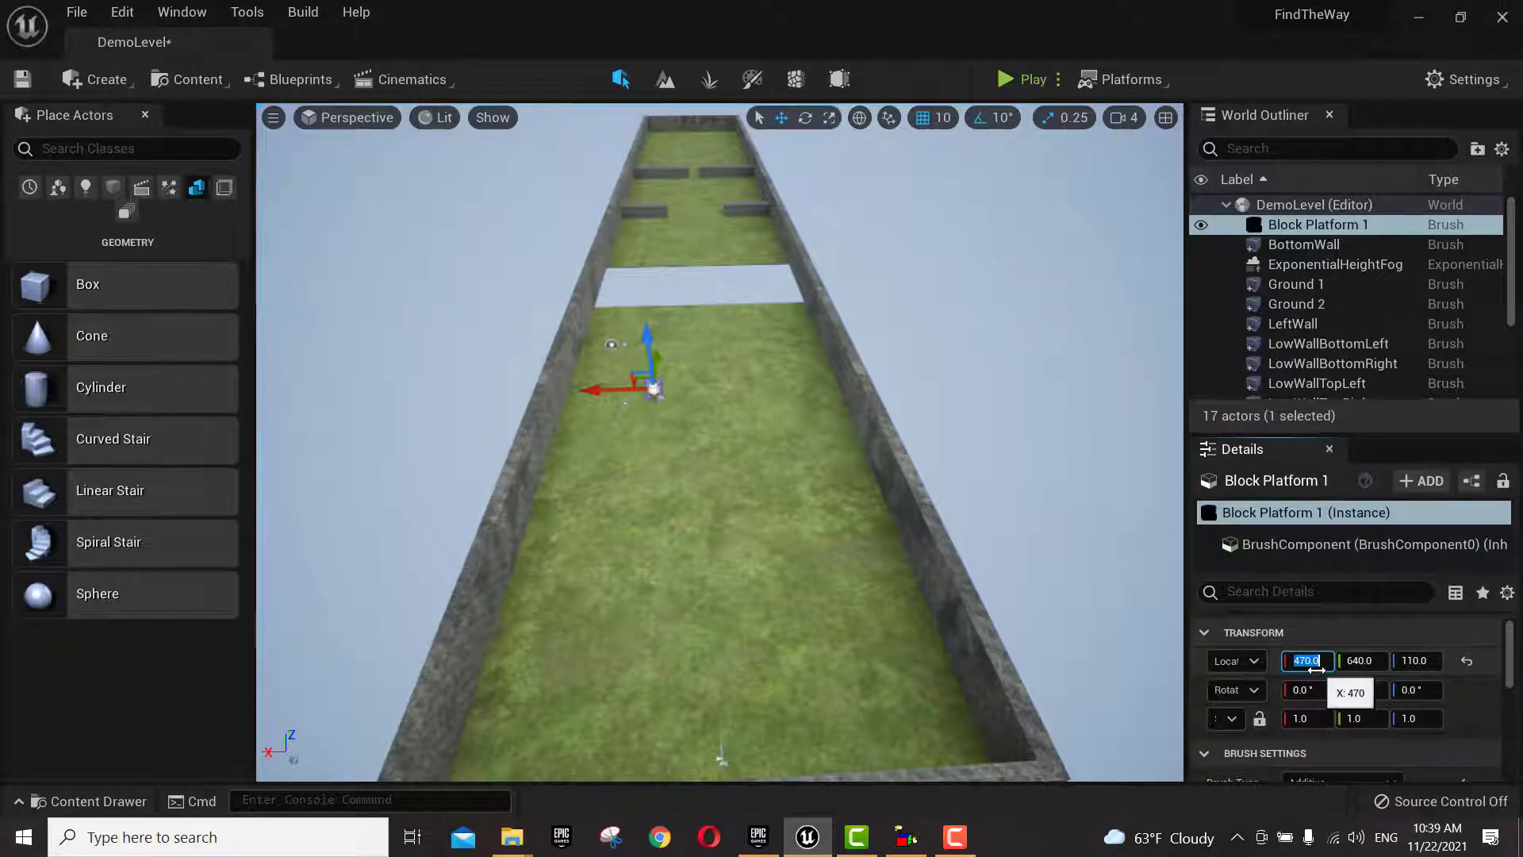
text(0)
key(Tab)
text(-)
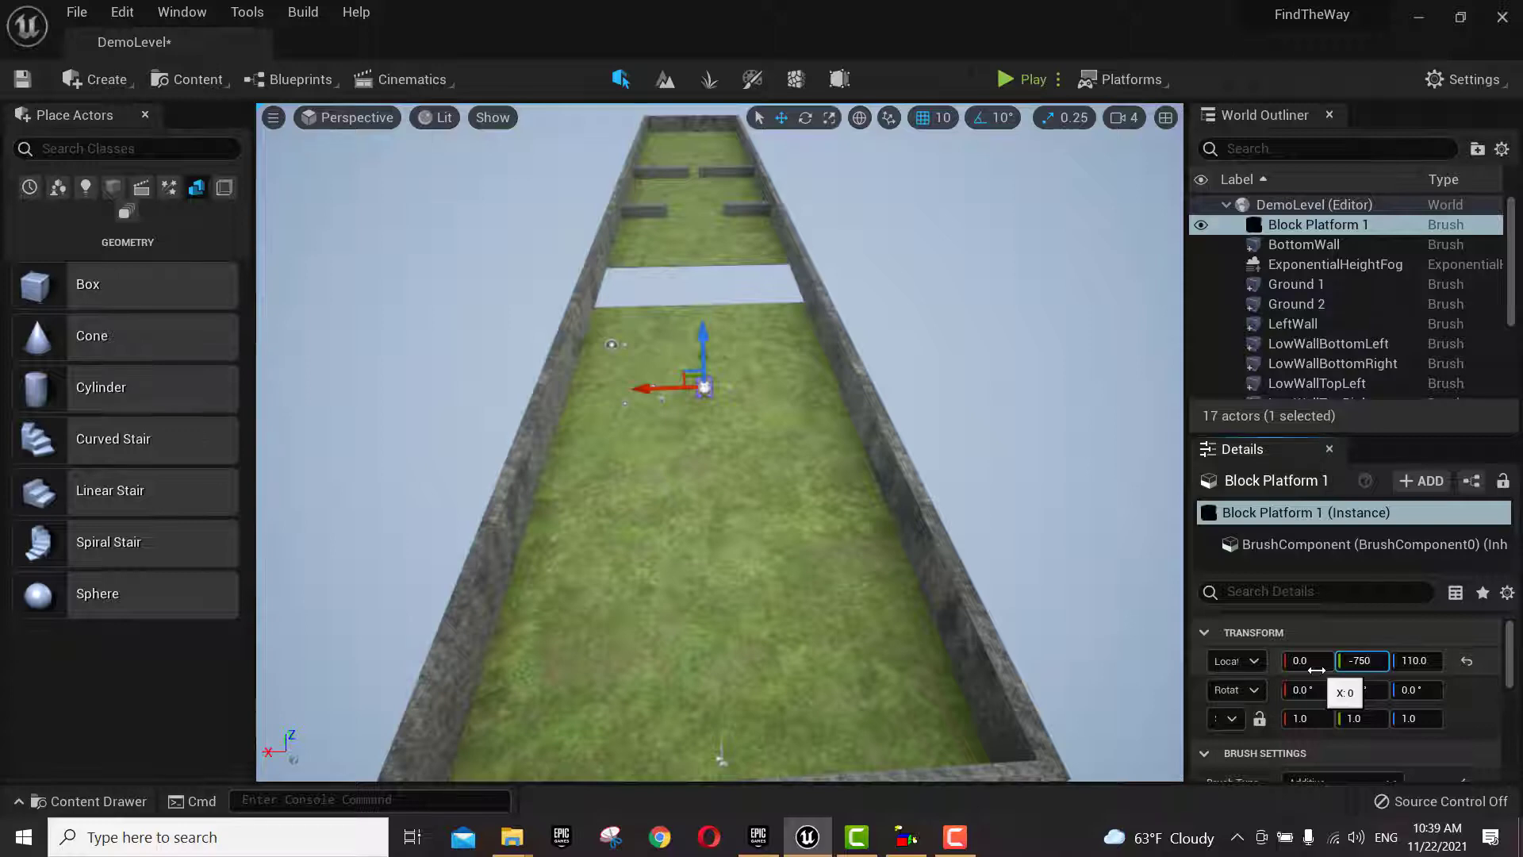
text(750)
key(Tab)
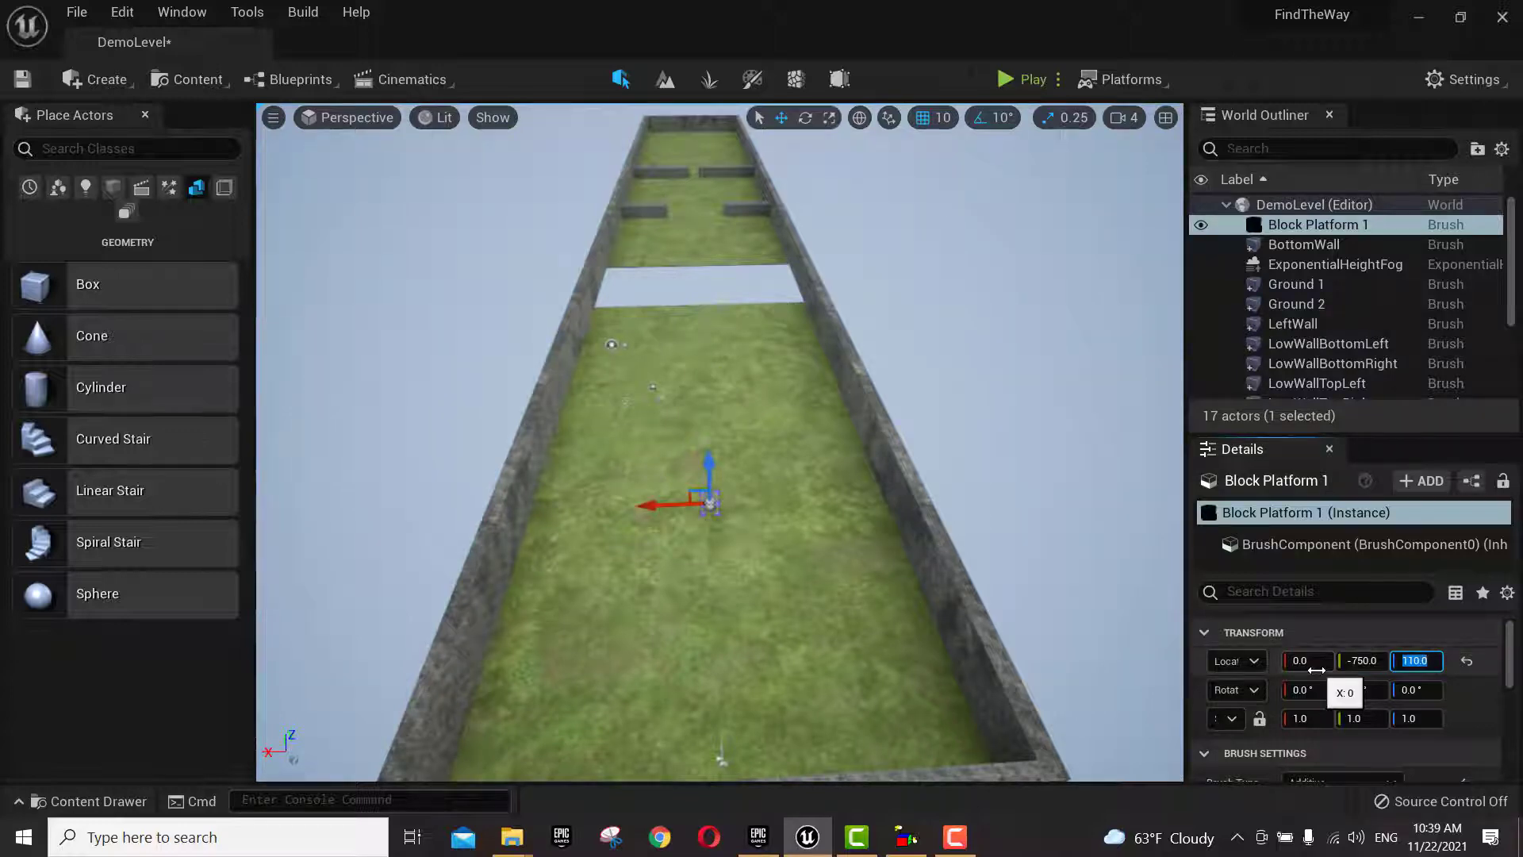
text(50)
key(Return)
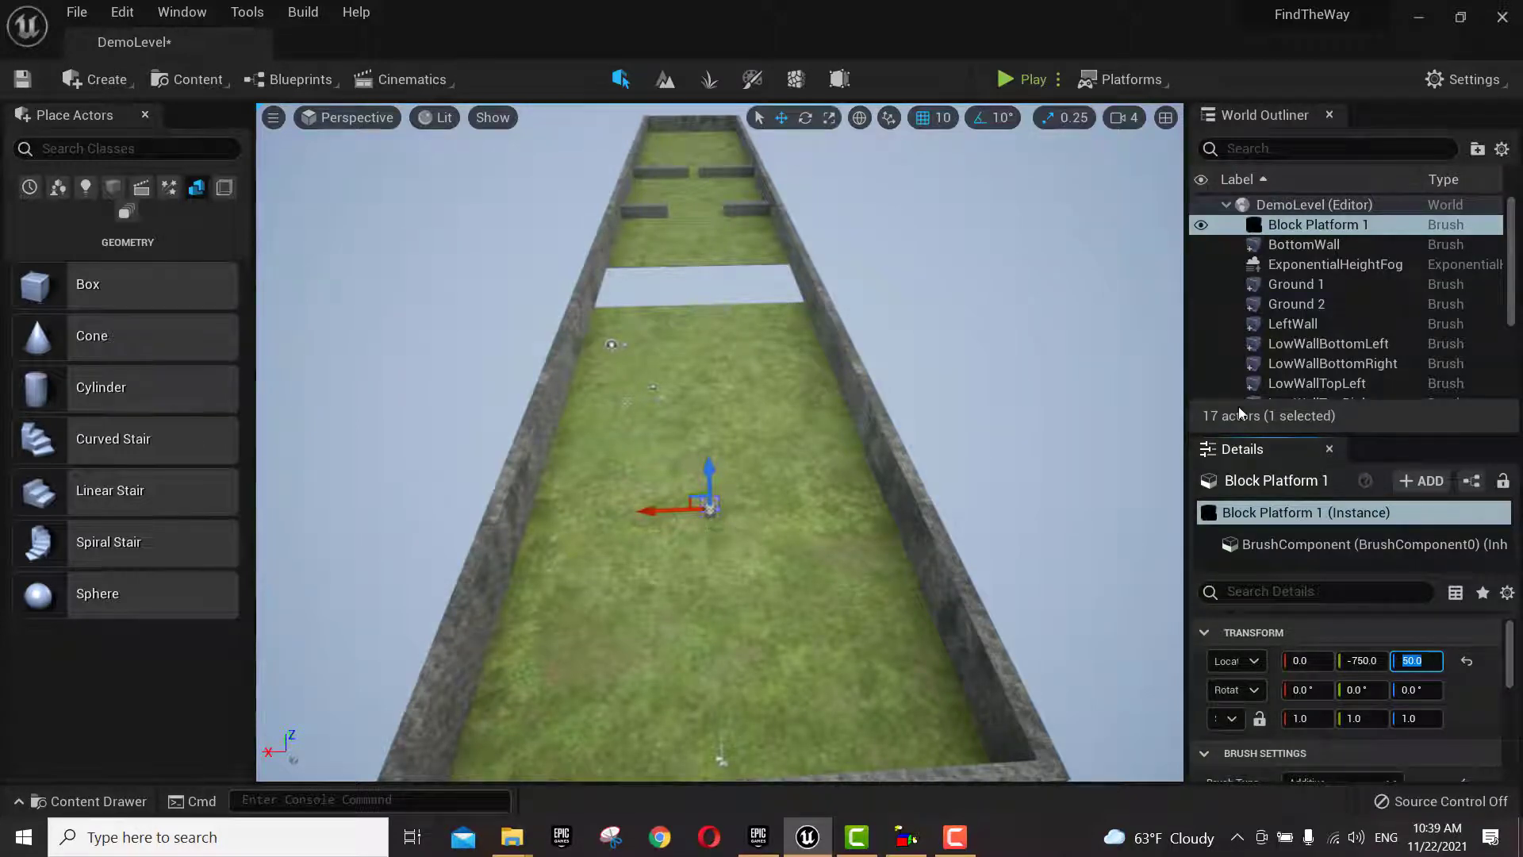
click(1319, 228)
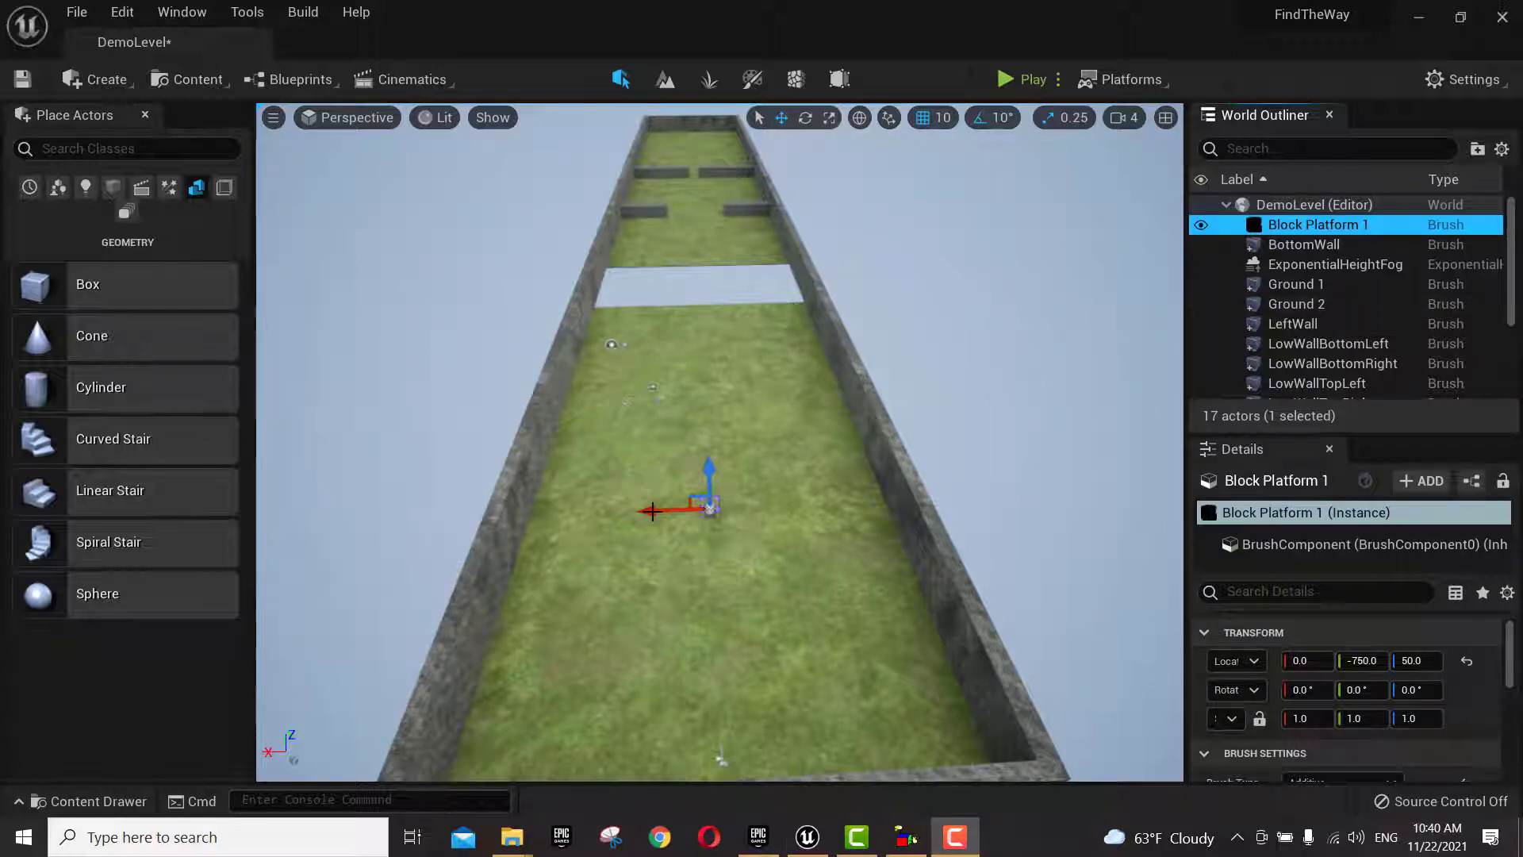
drag(652, 511, 853, 558)
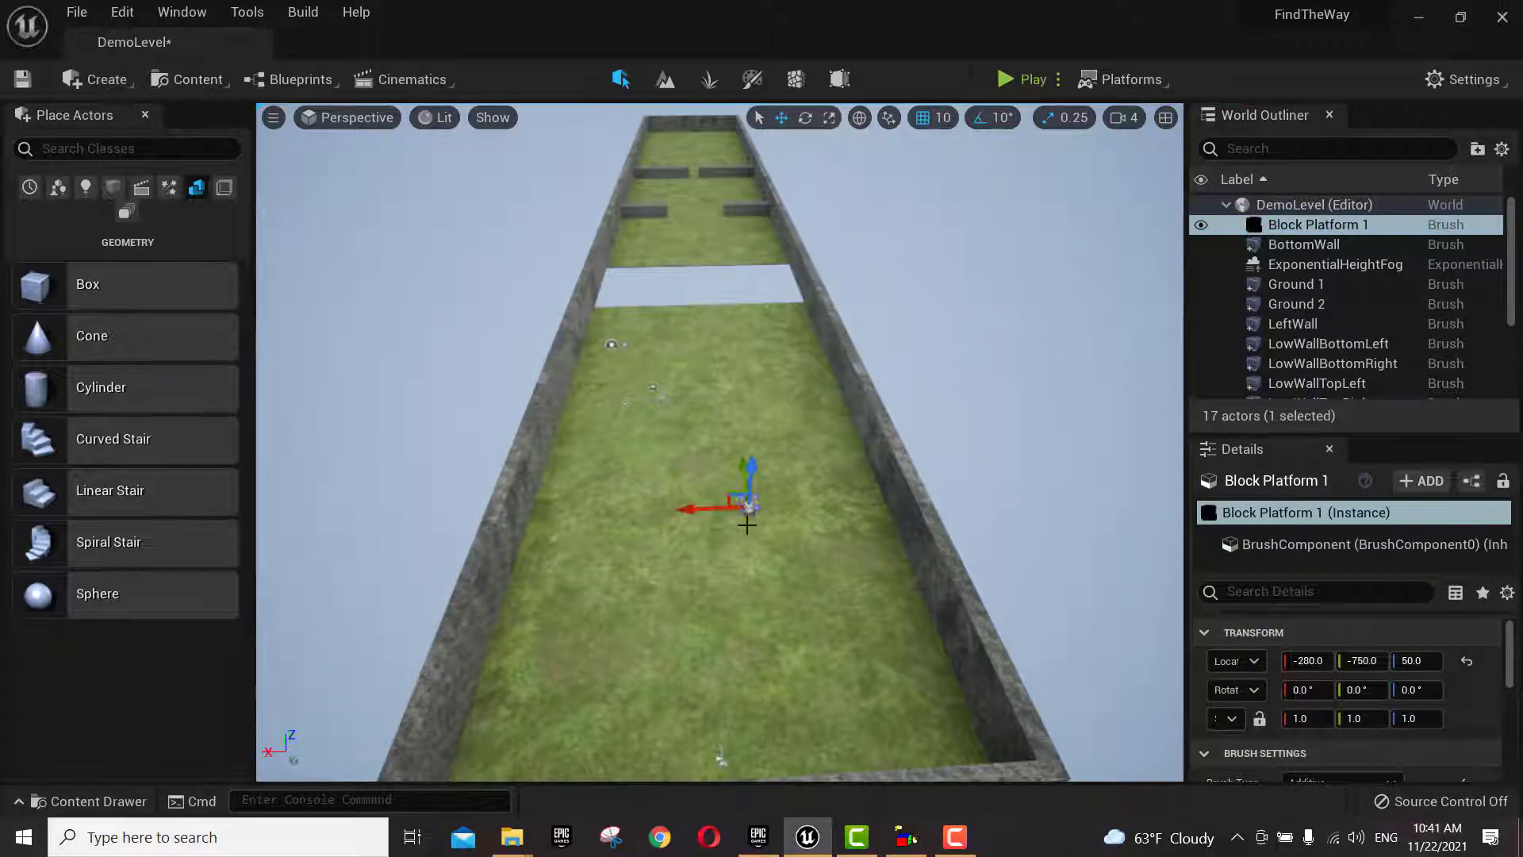
alt+drag(698, 510, 690, 510)
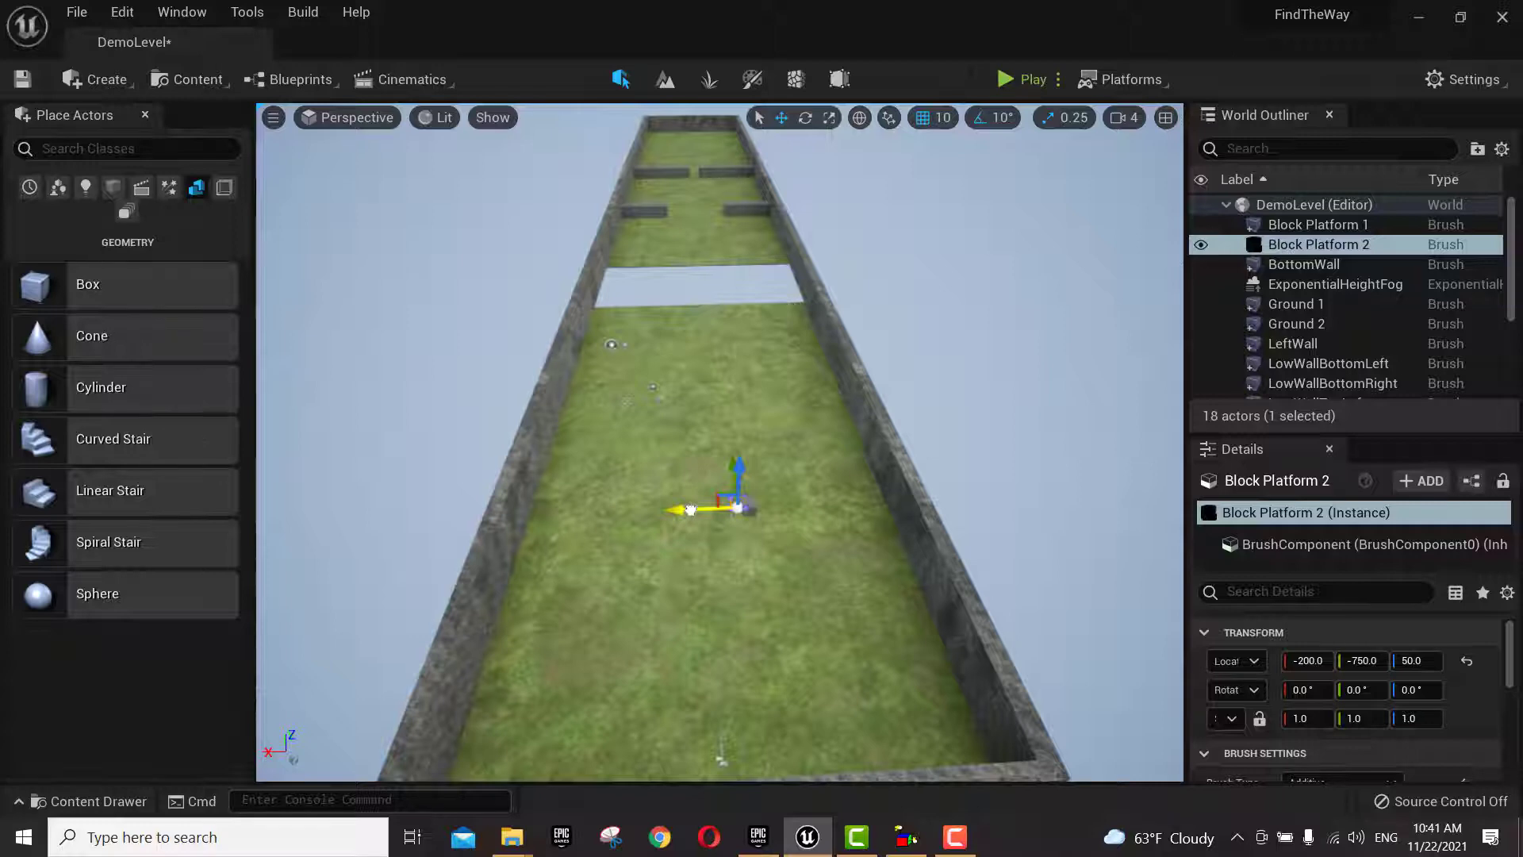
key(ctrl+z)
key(ctrl+z)
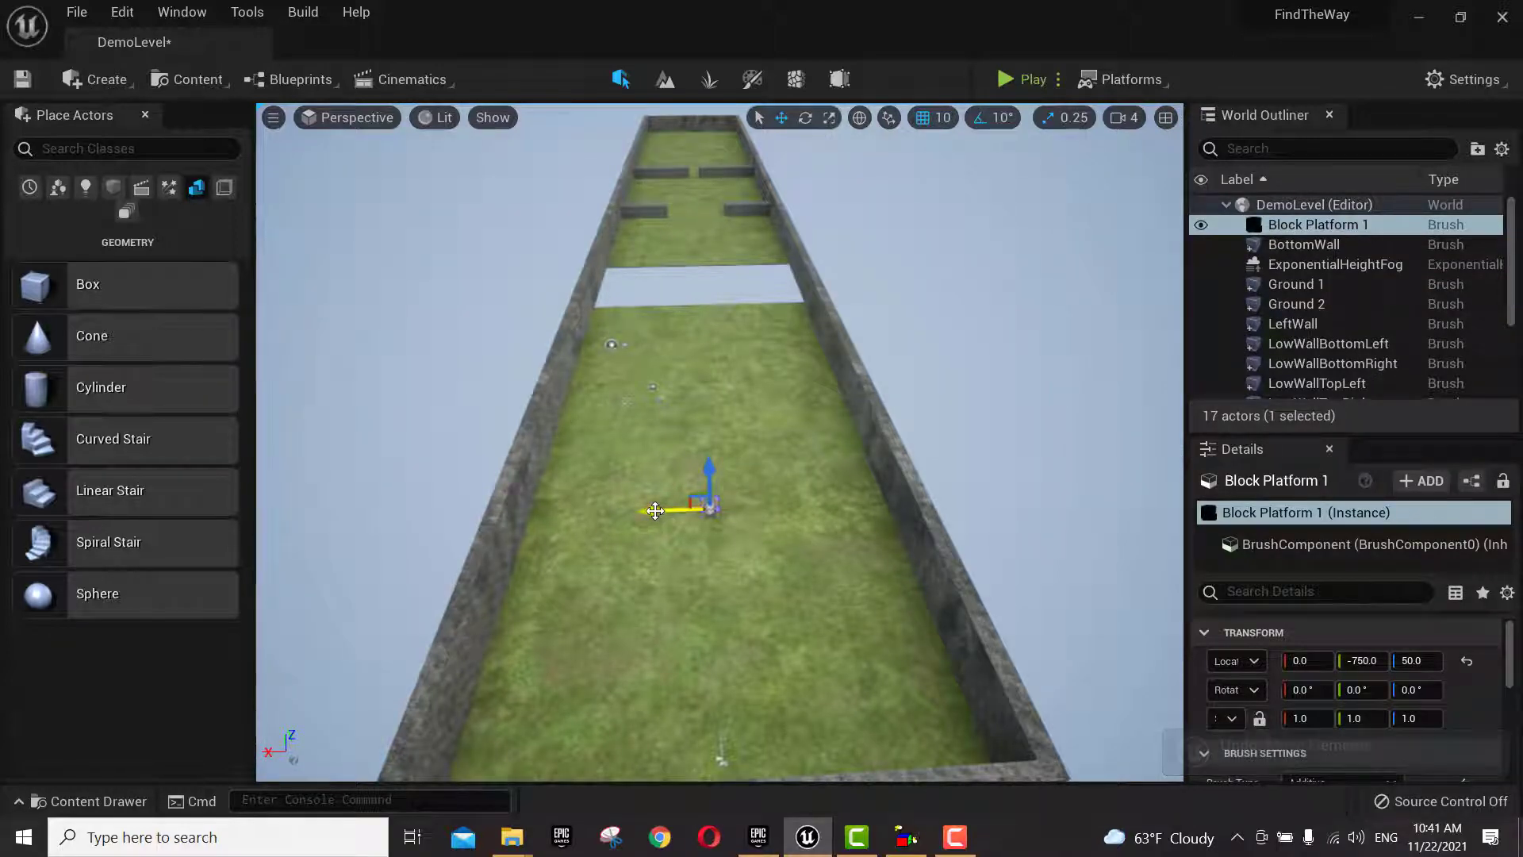
- Duplicate Block Platform 1 along the X axis to about X -150 and compare the two blocks' locations
alt+drag(655, 510, 791, 615)
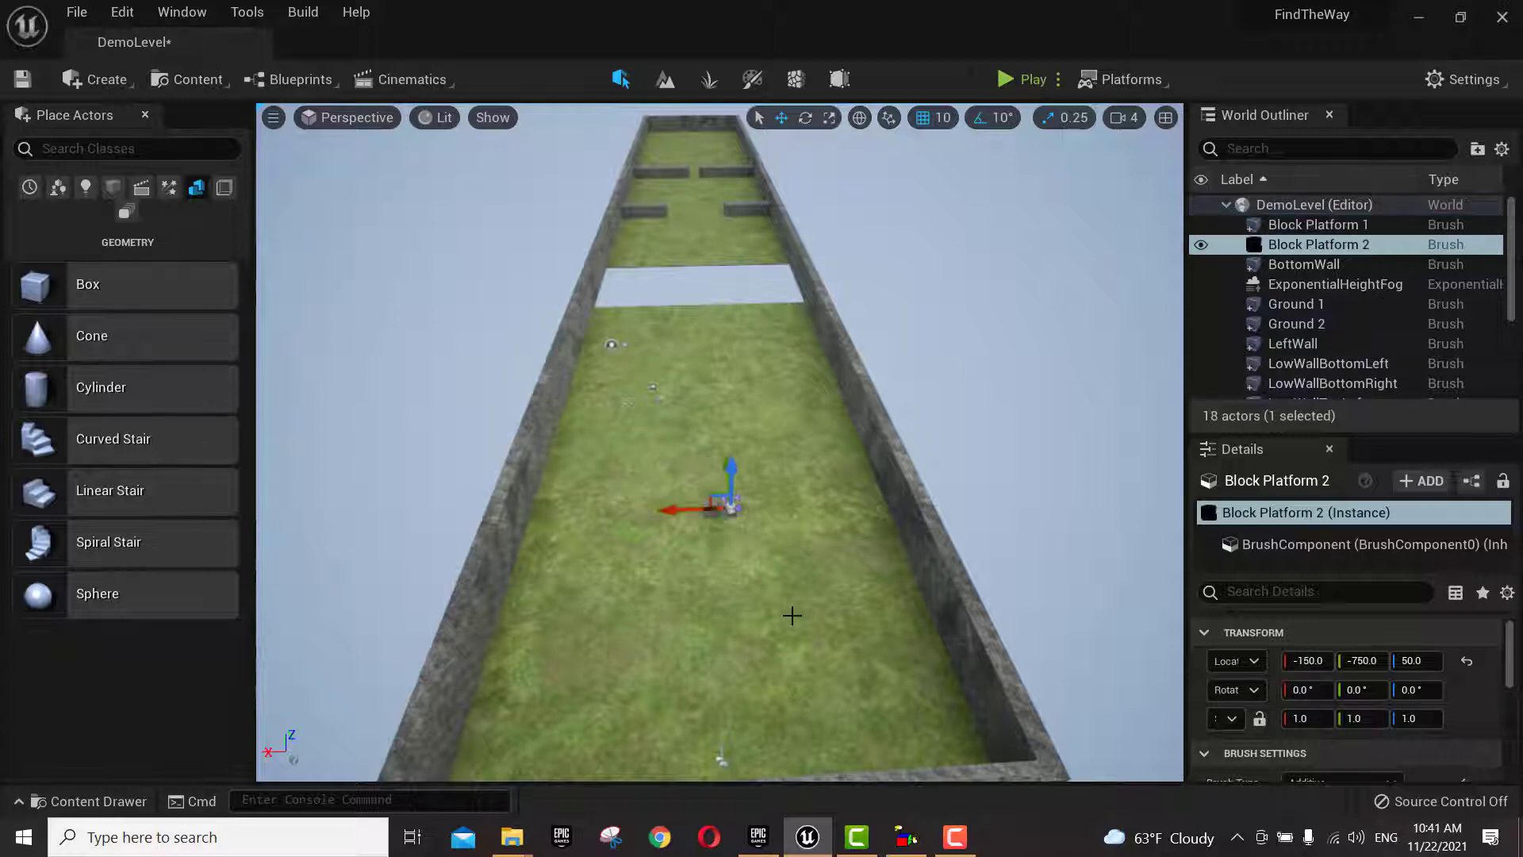
click(1319, 667)
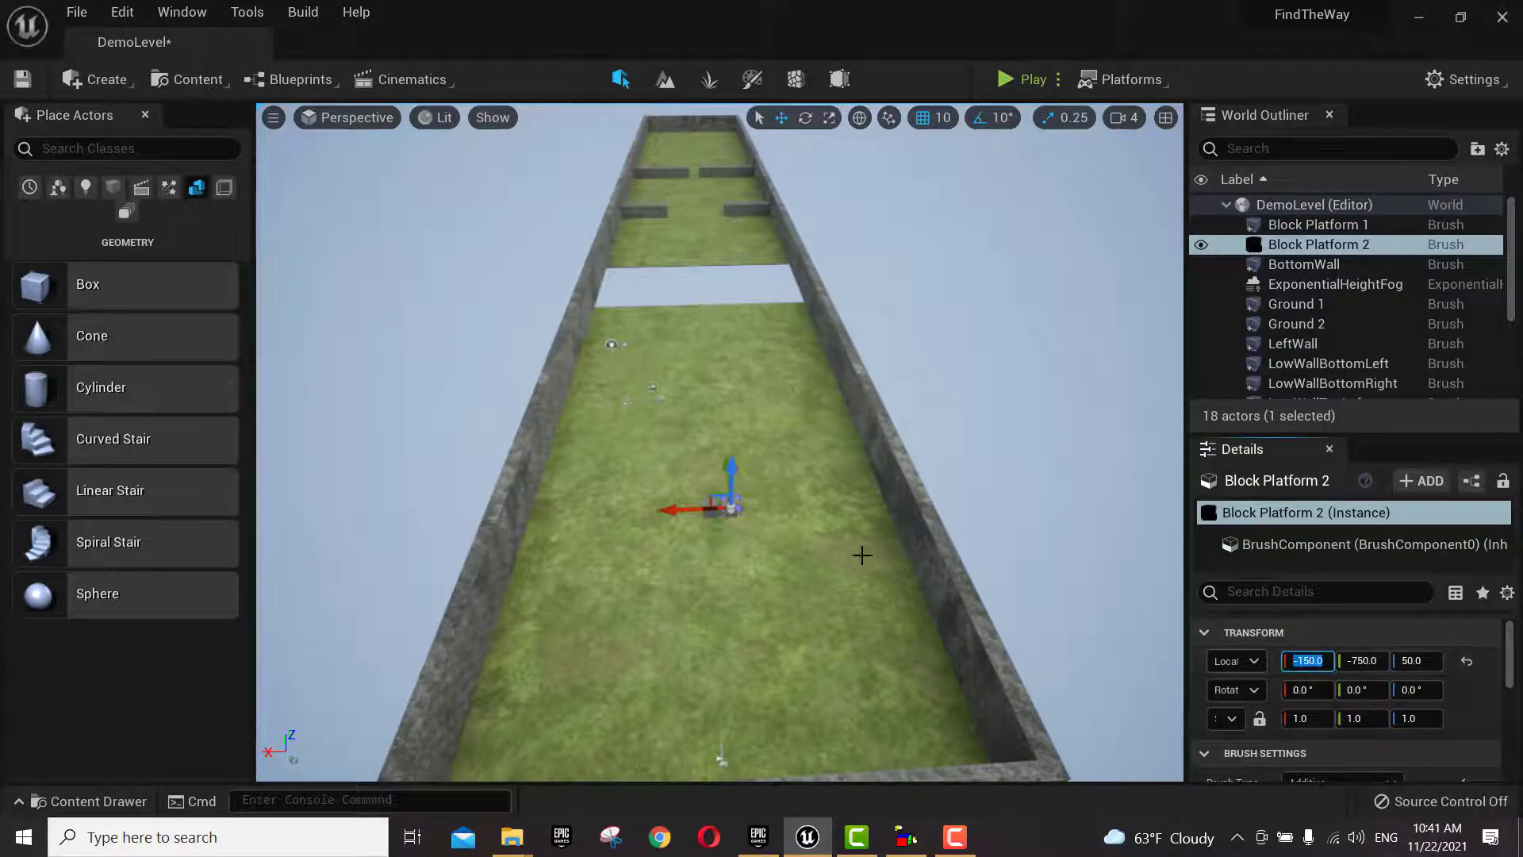
click(1363, 662)
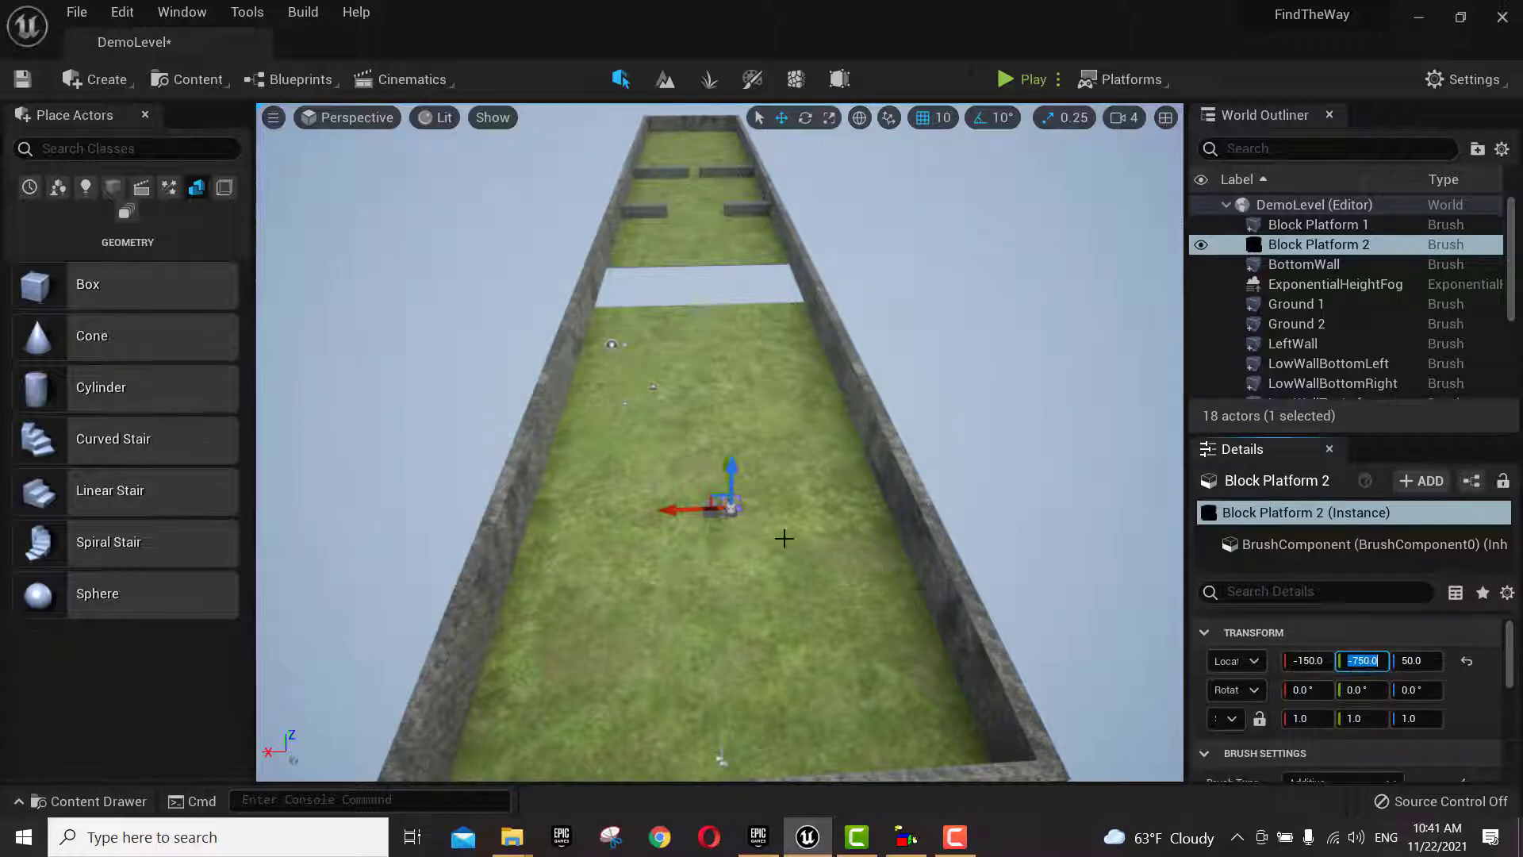
click(718, 512)
click(711, 512)
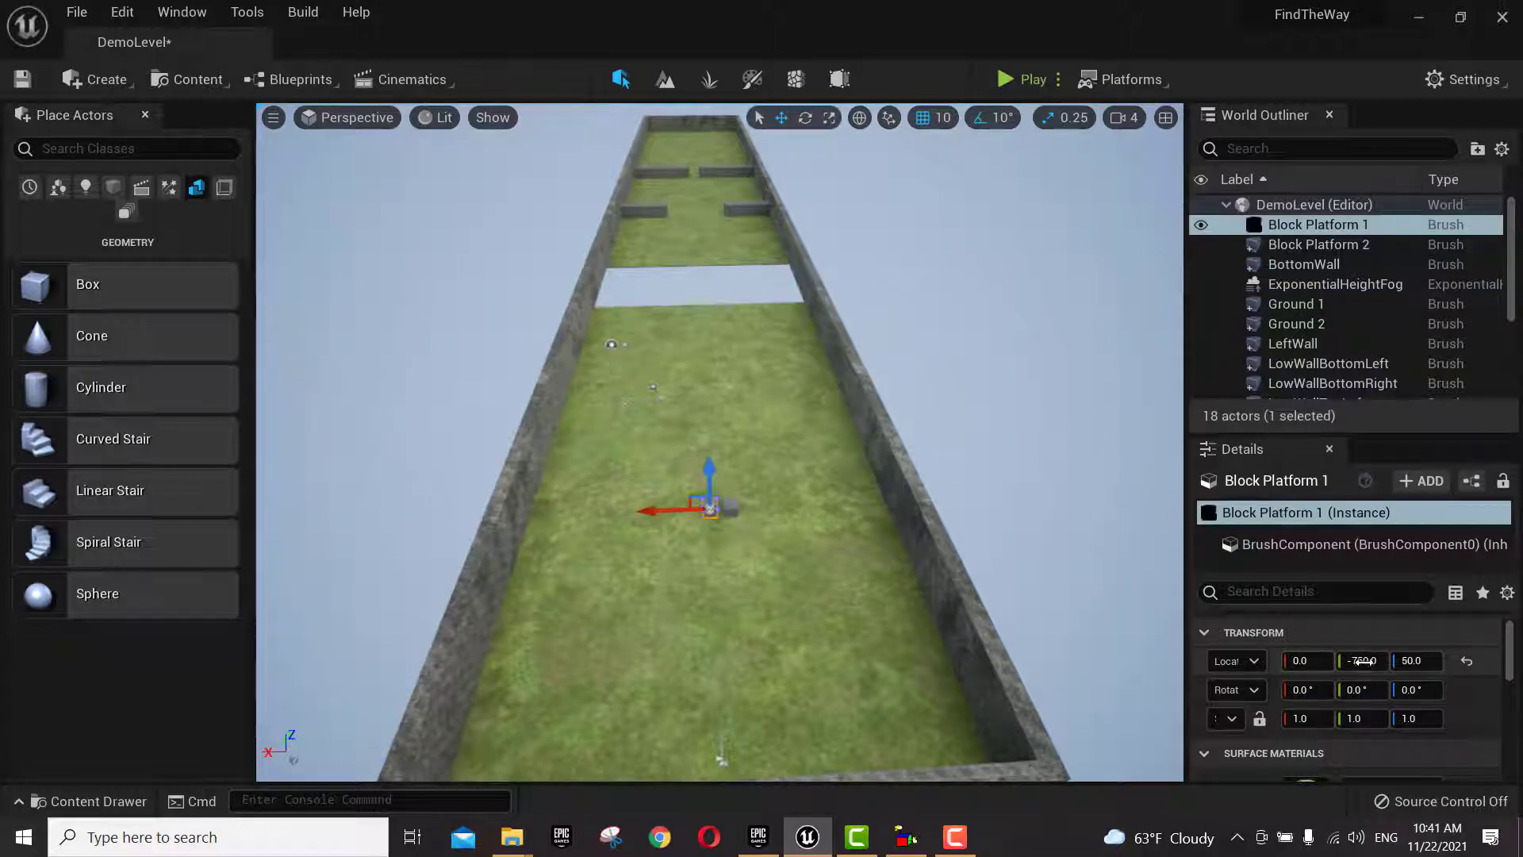
click(730, 509)
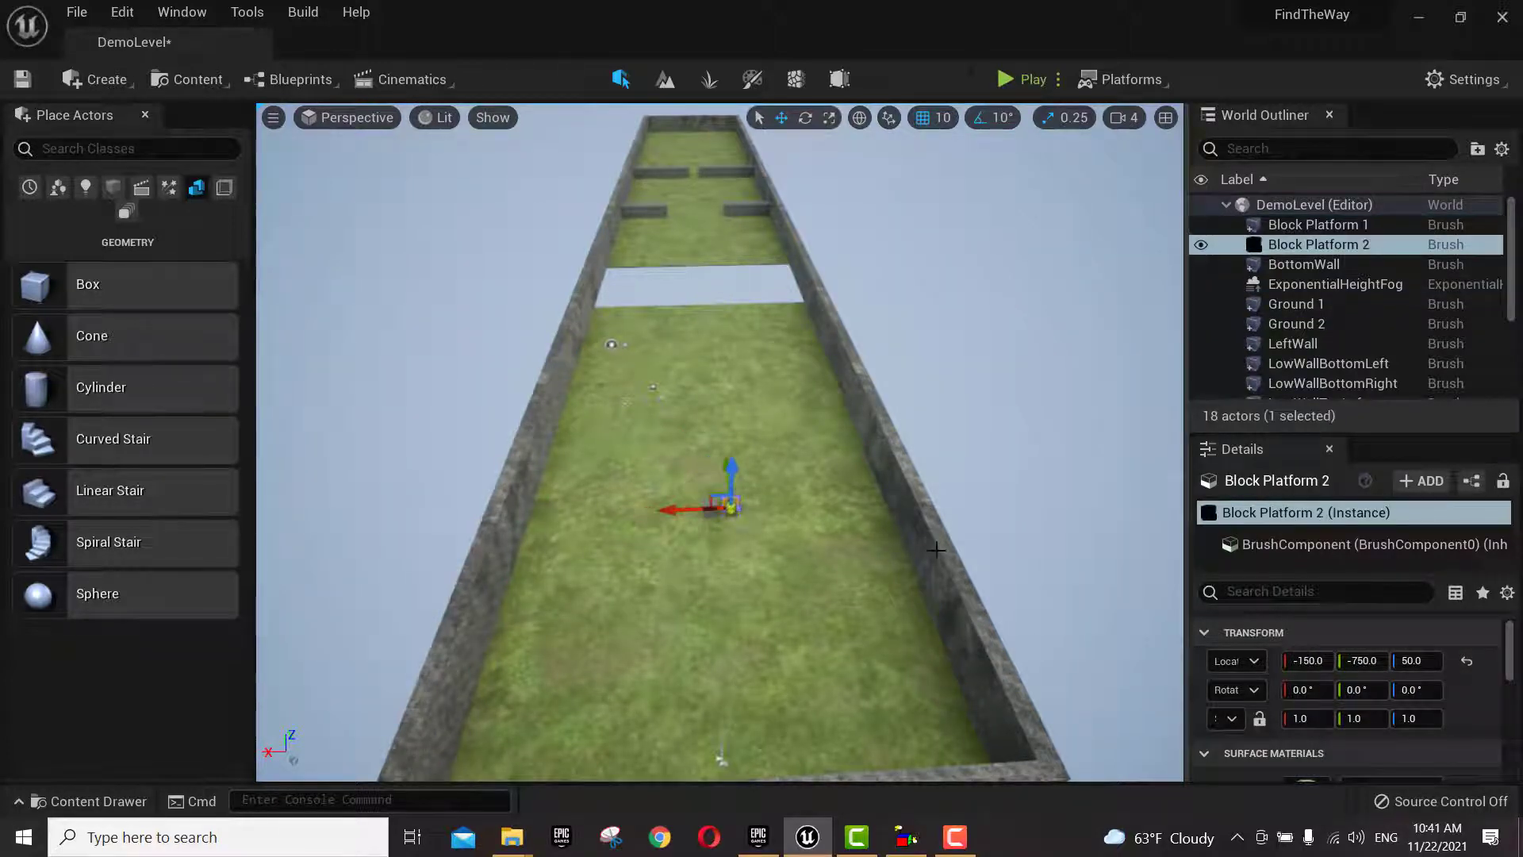
click(1353, 660)
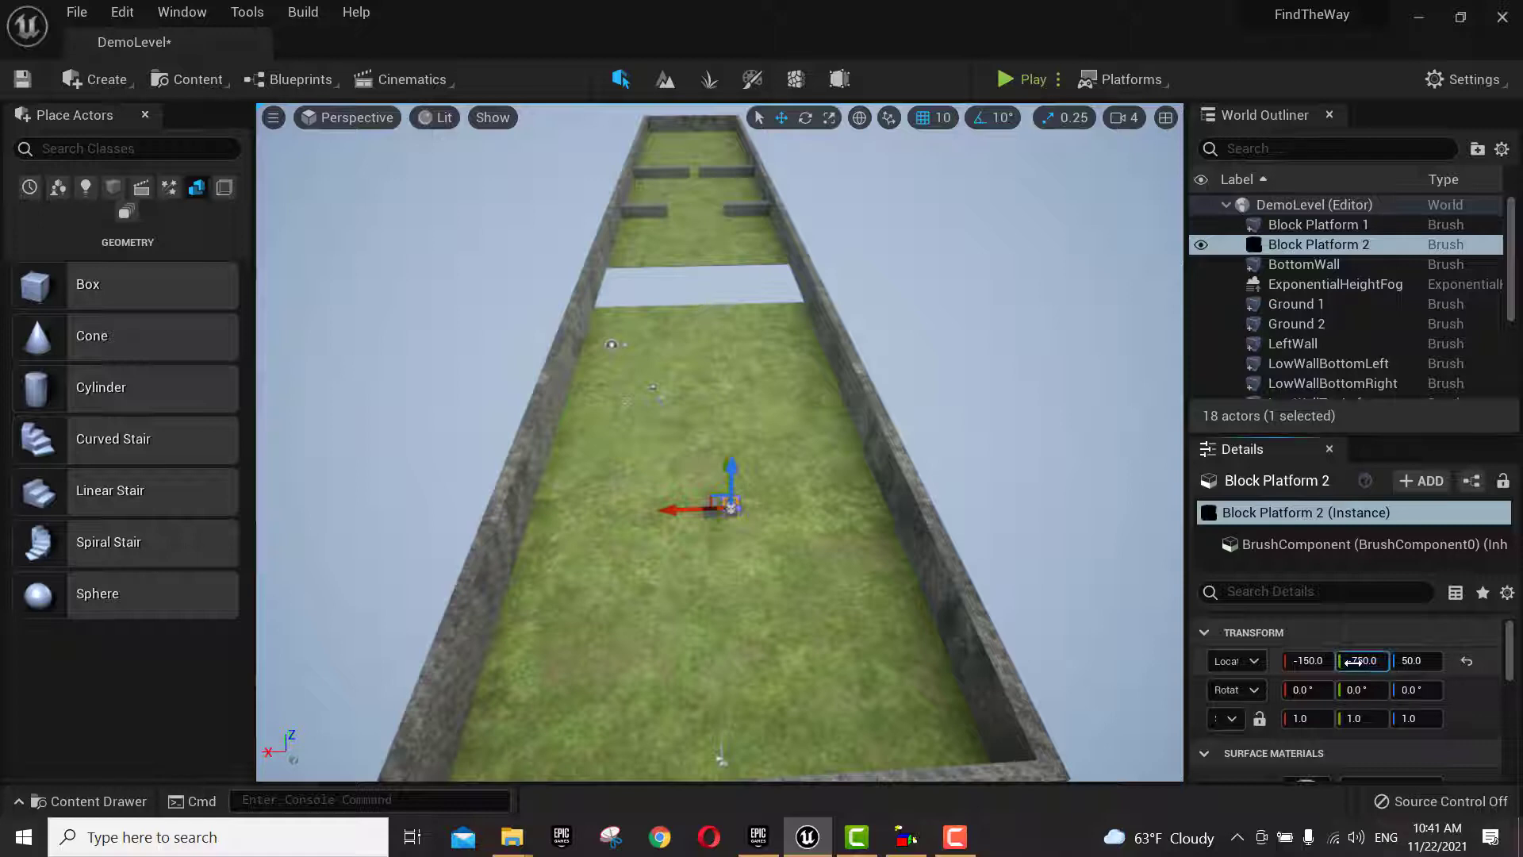
- Set Block Platform 2's location to X 0 and Y -650, directly adjoining Block Platform 1
click(1307, 660)
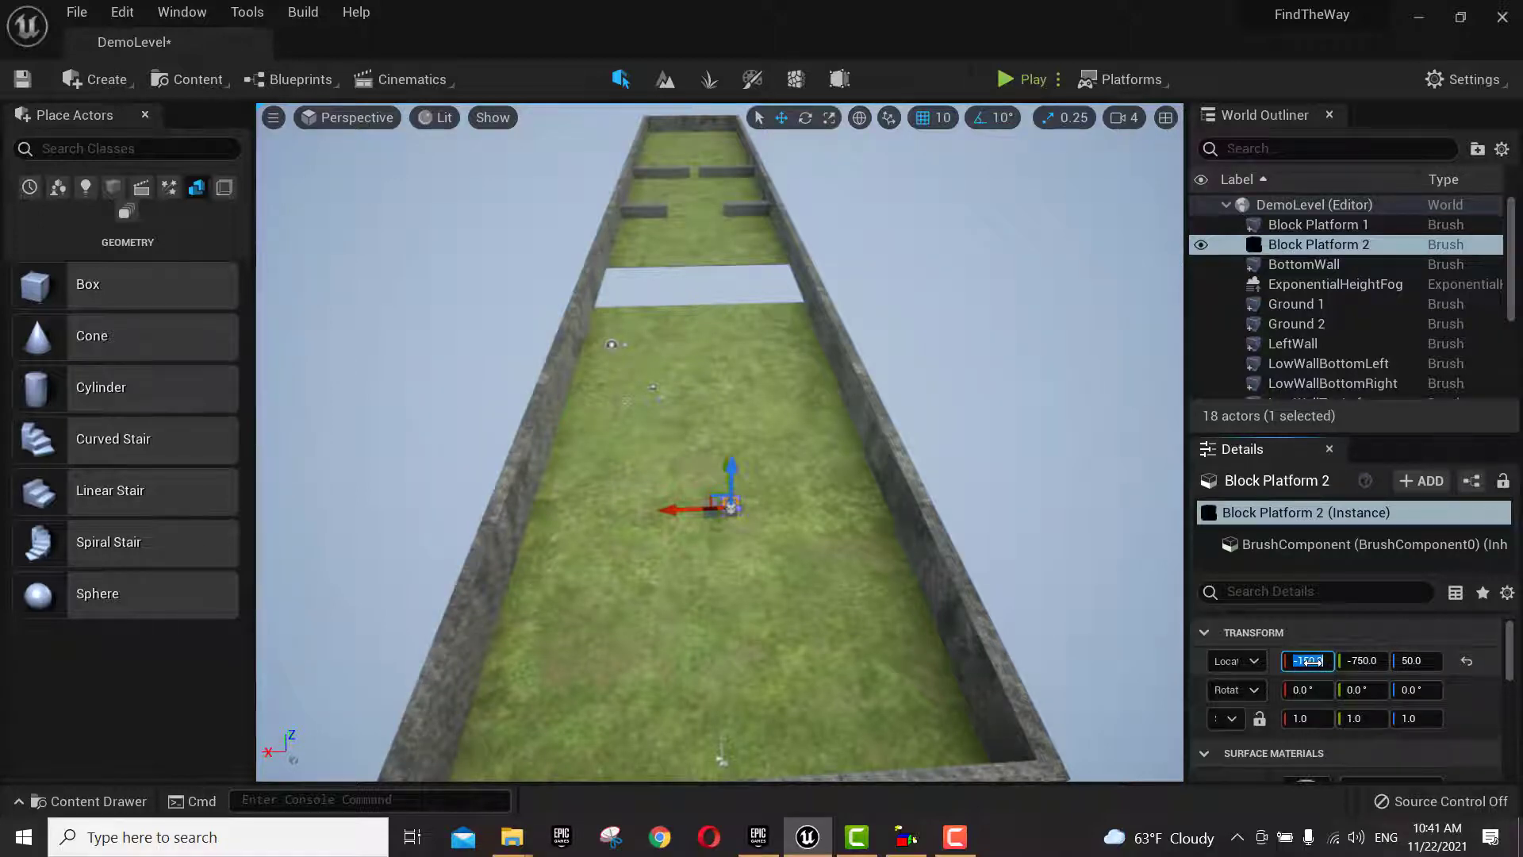
text(0)
key(Return)
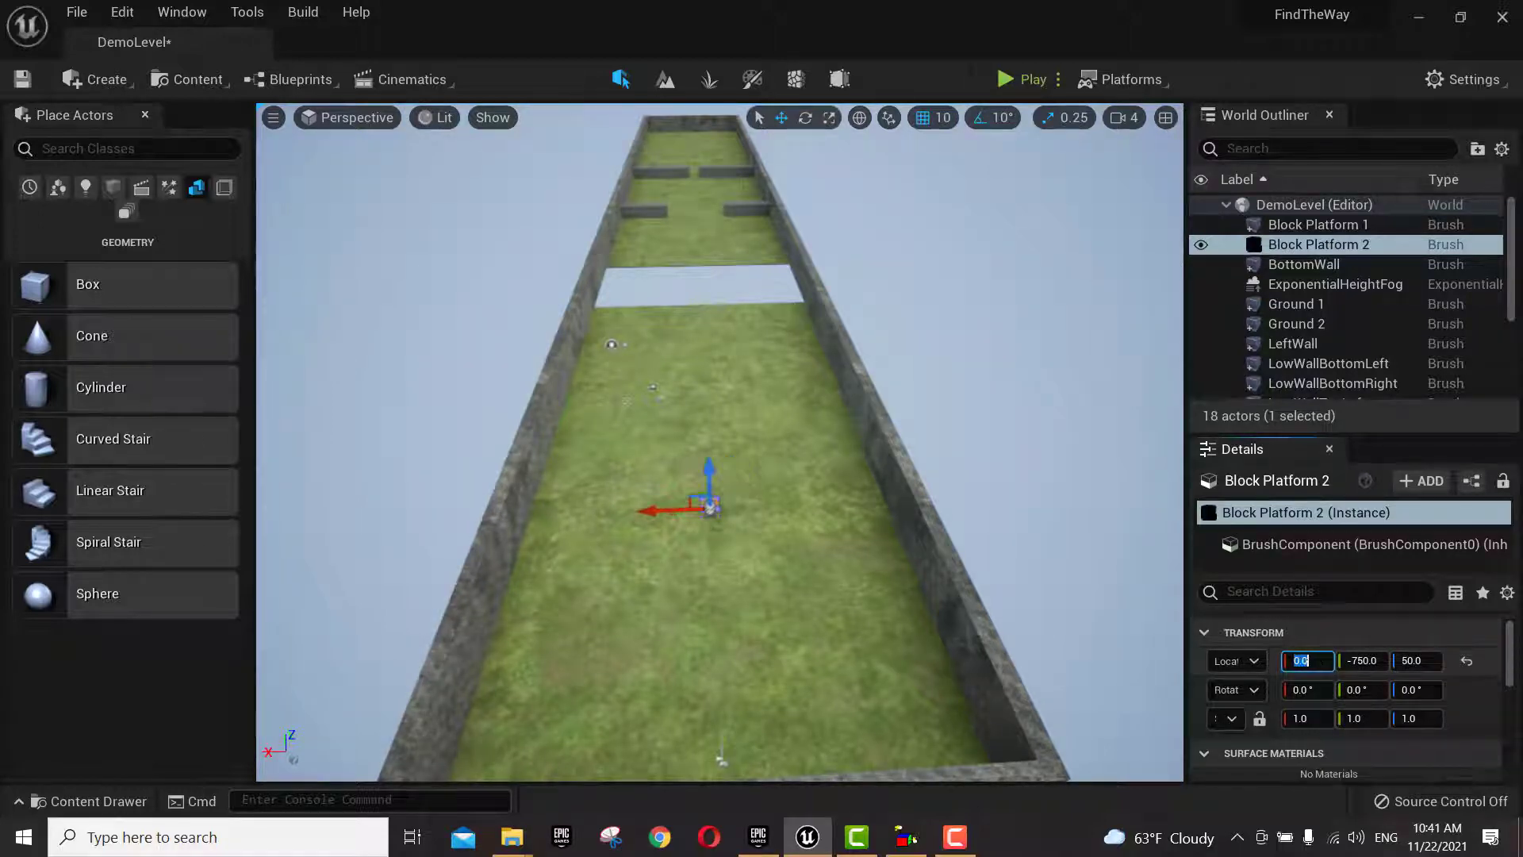
click(1352, 660)
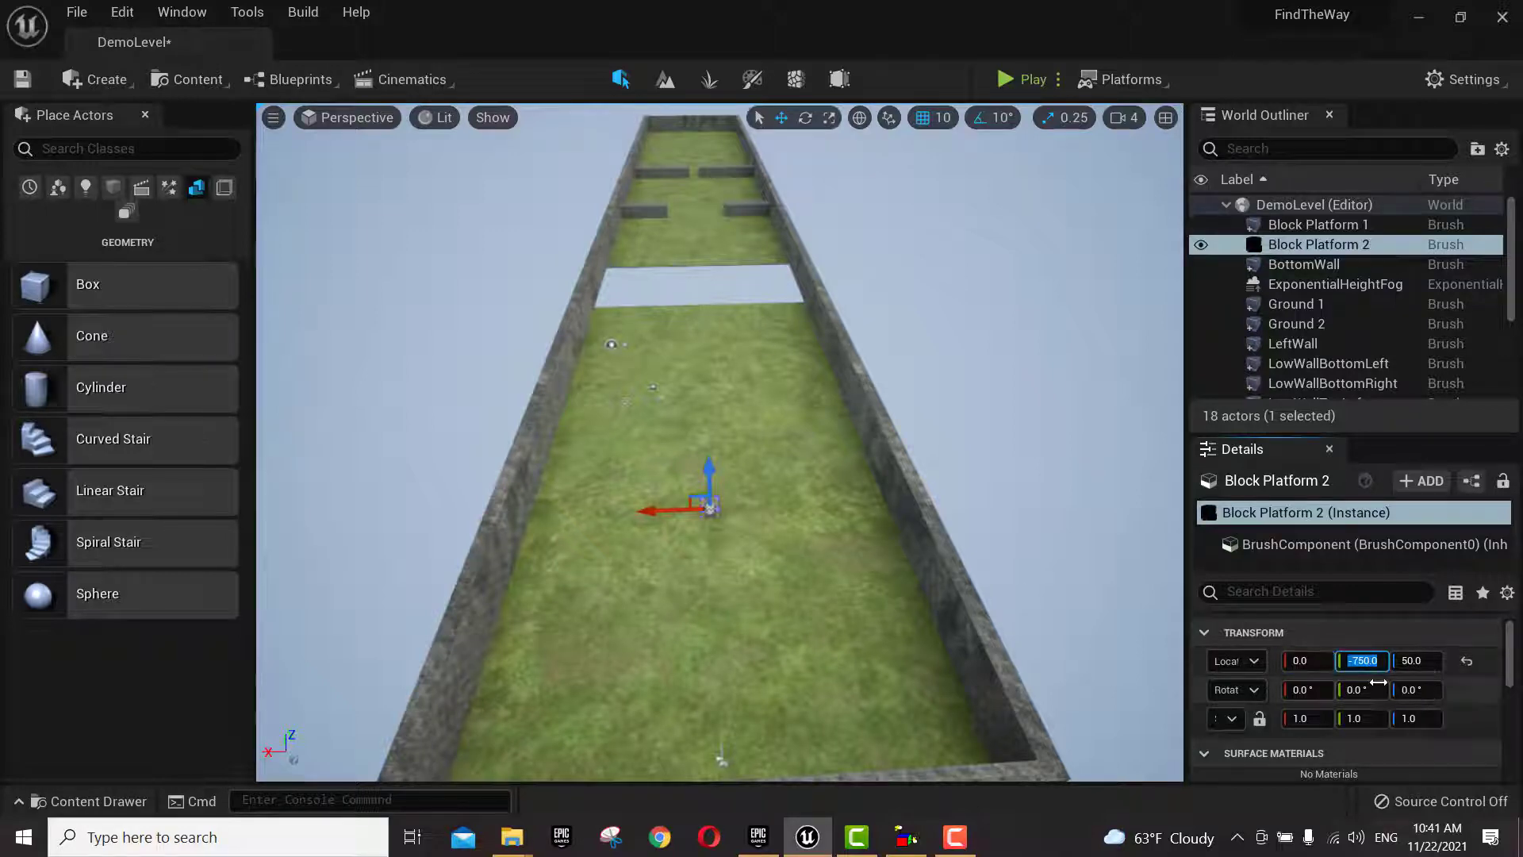
text(-)
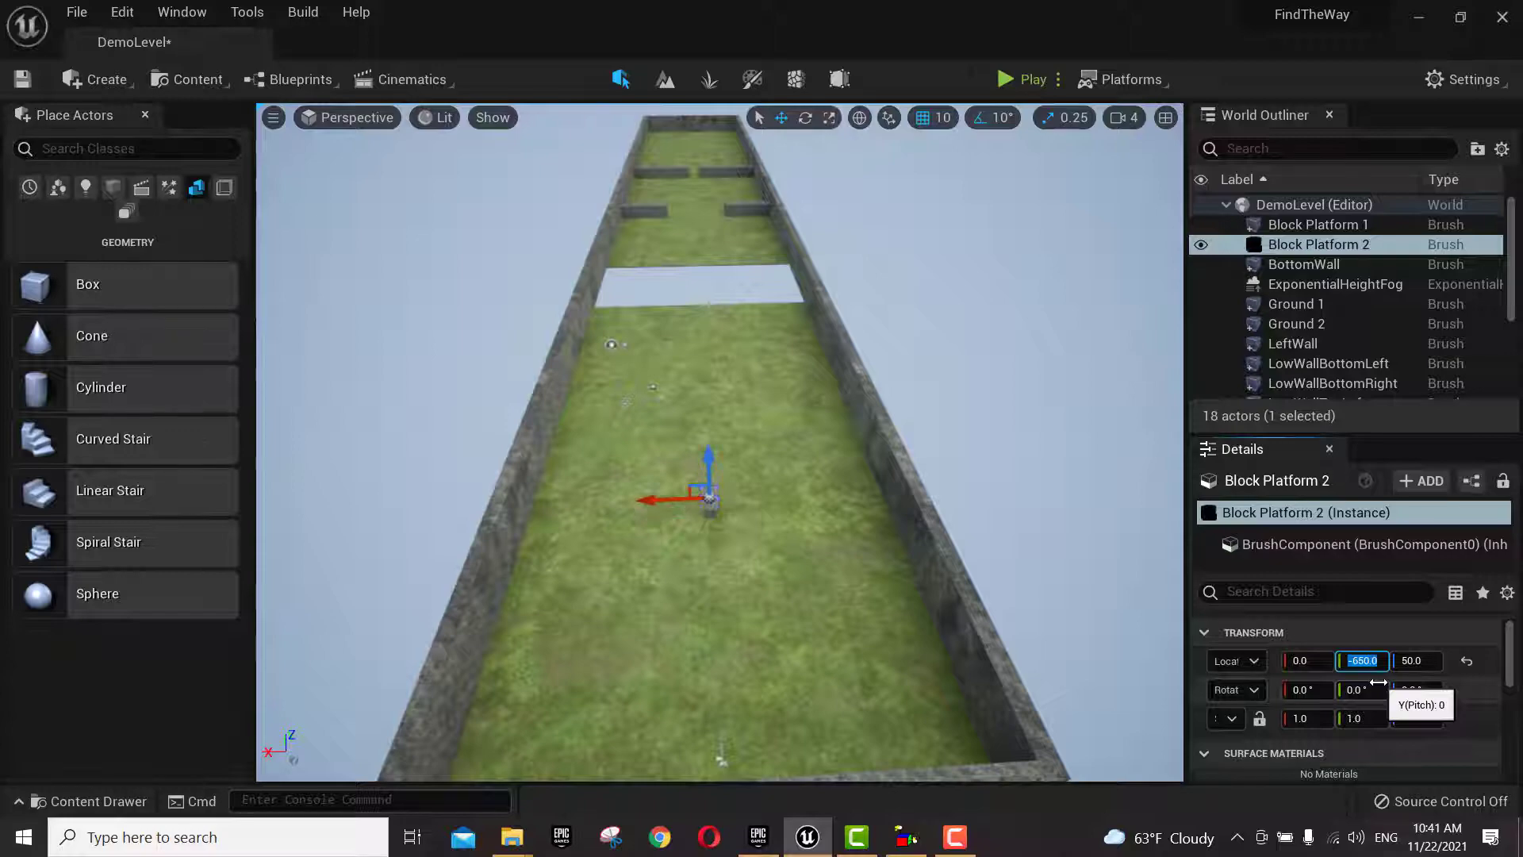
key(Return)
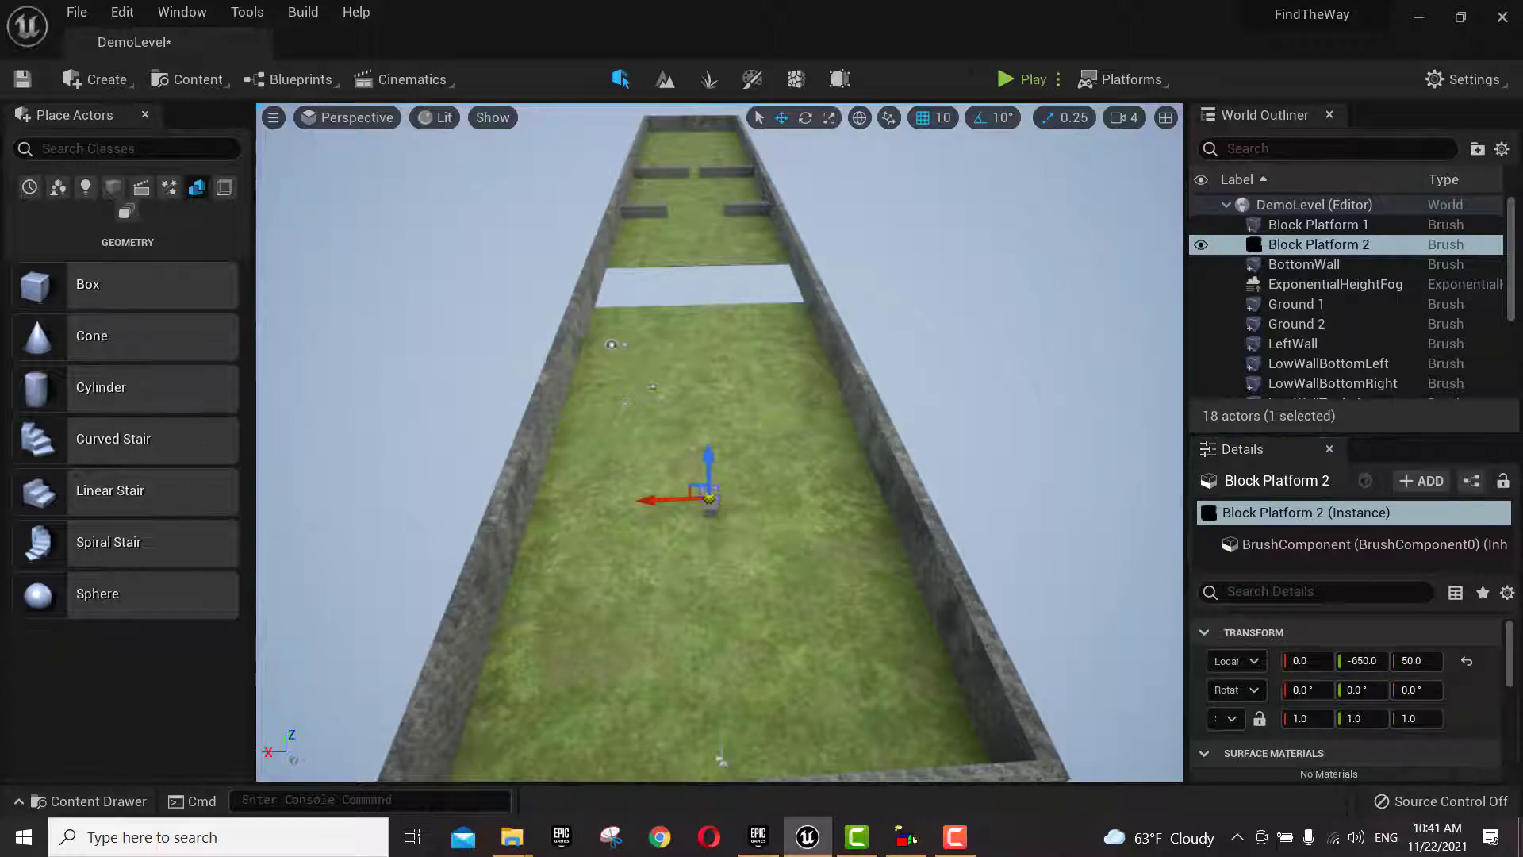
- Focus on Block Platform 2 and duplicate it along the X axis to about X 80
key(f)
scroll(816, 565, down, 3)
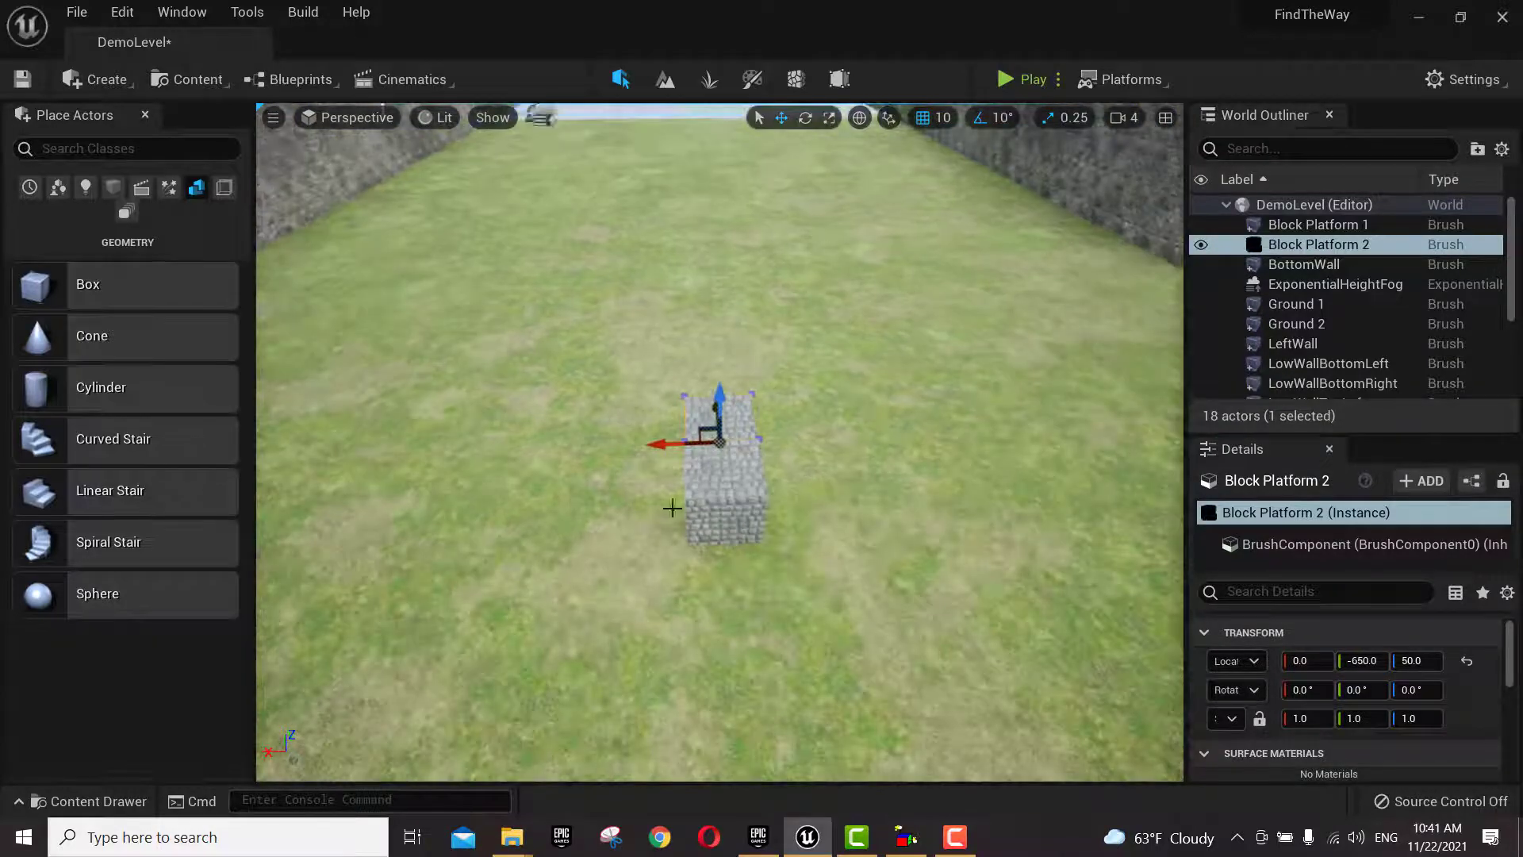
alt+drag(673, 508, 737, 441)
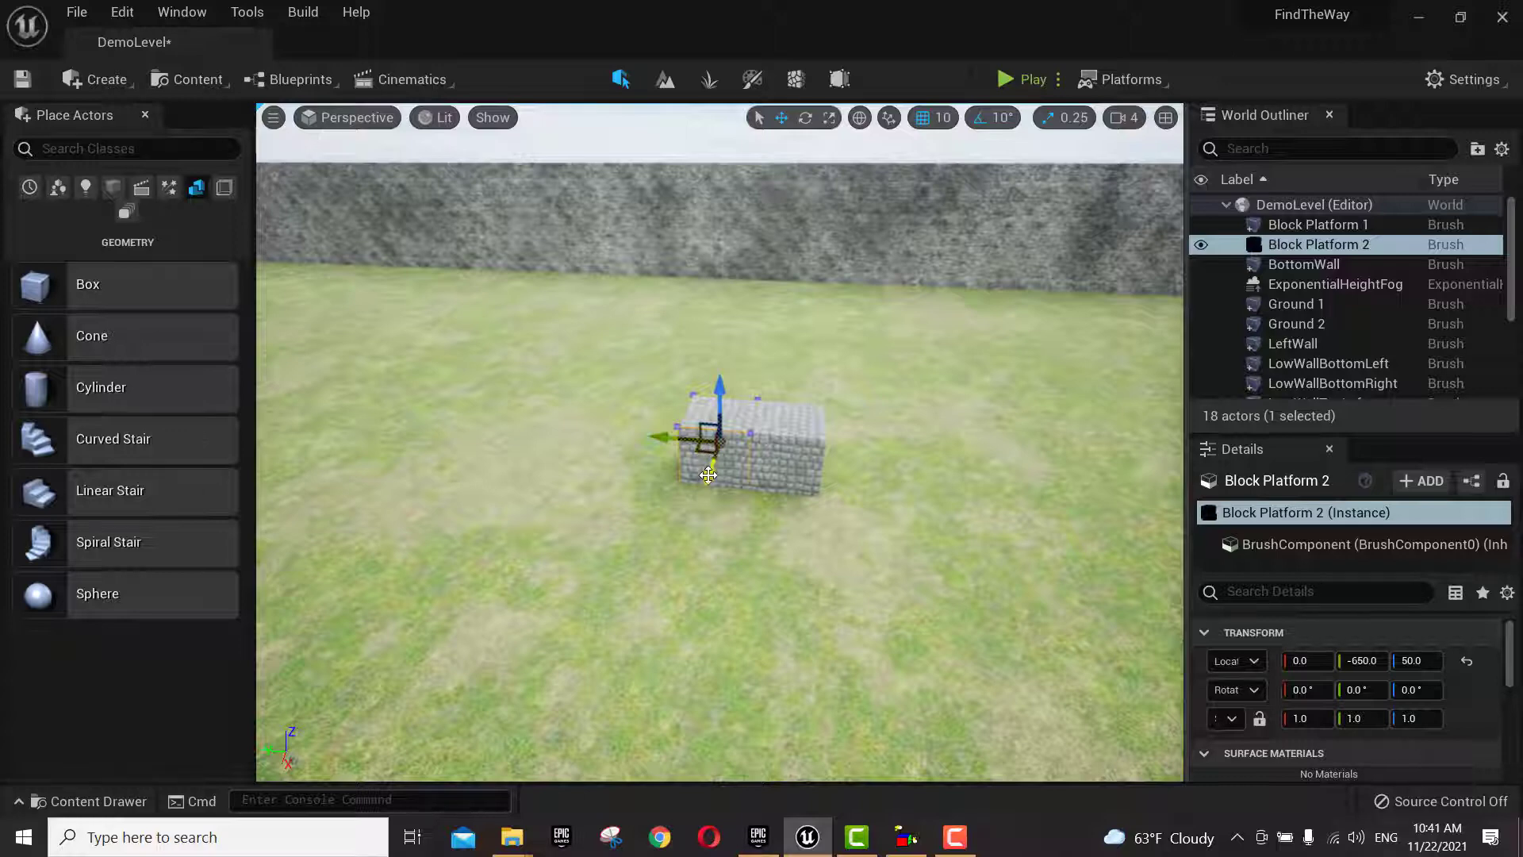
alt+drag(710, 478, 690, 506)
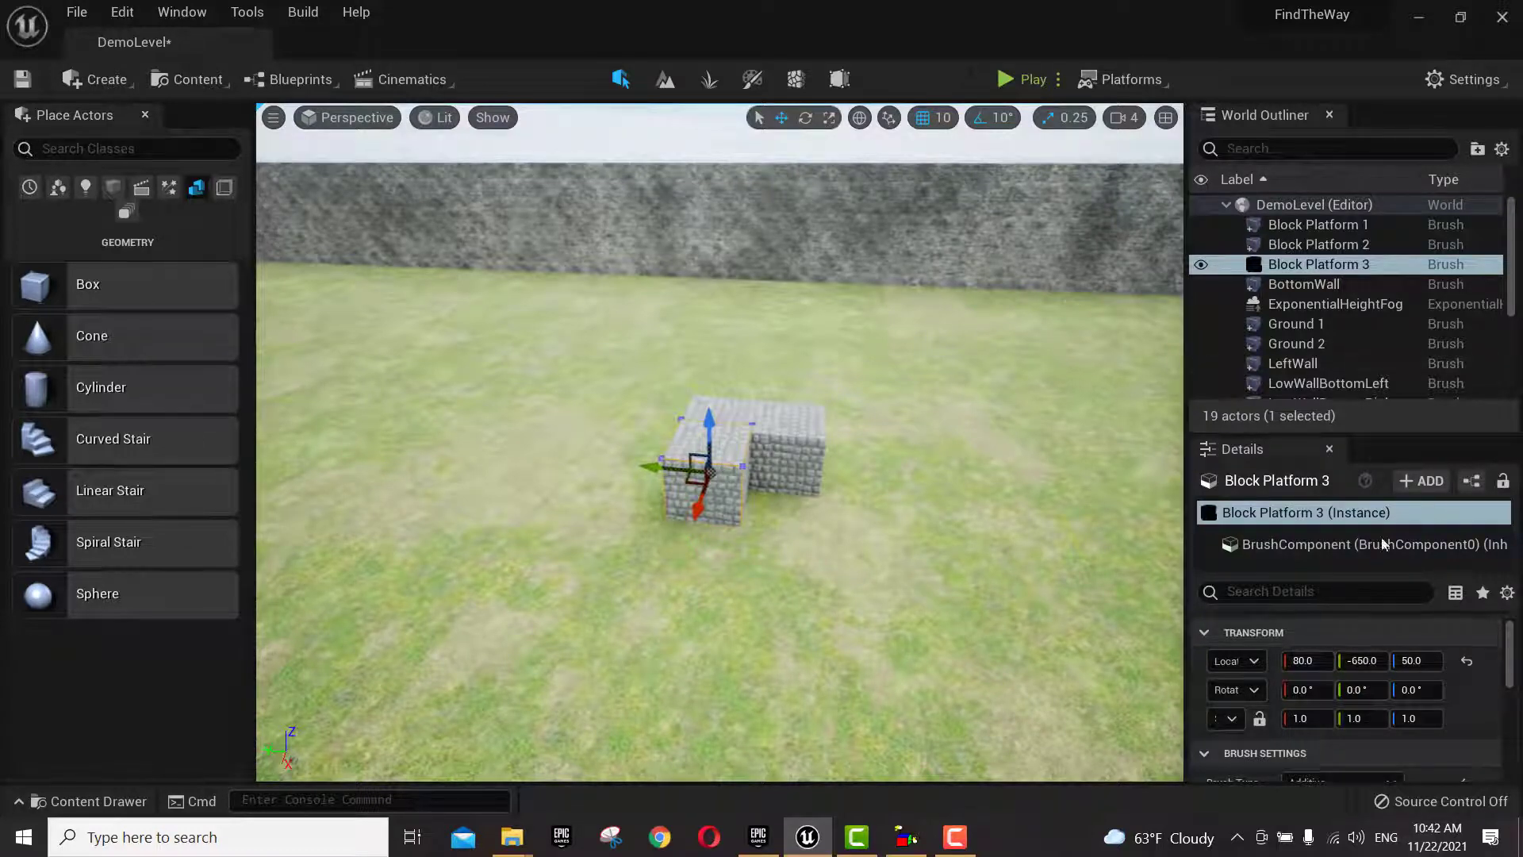
- Stack Block Platform 3 on top of Block Platform 2 by setting its location to X 0 and Z 150
click(1307, 661)
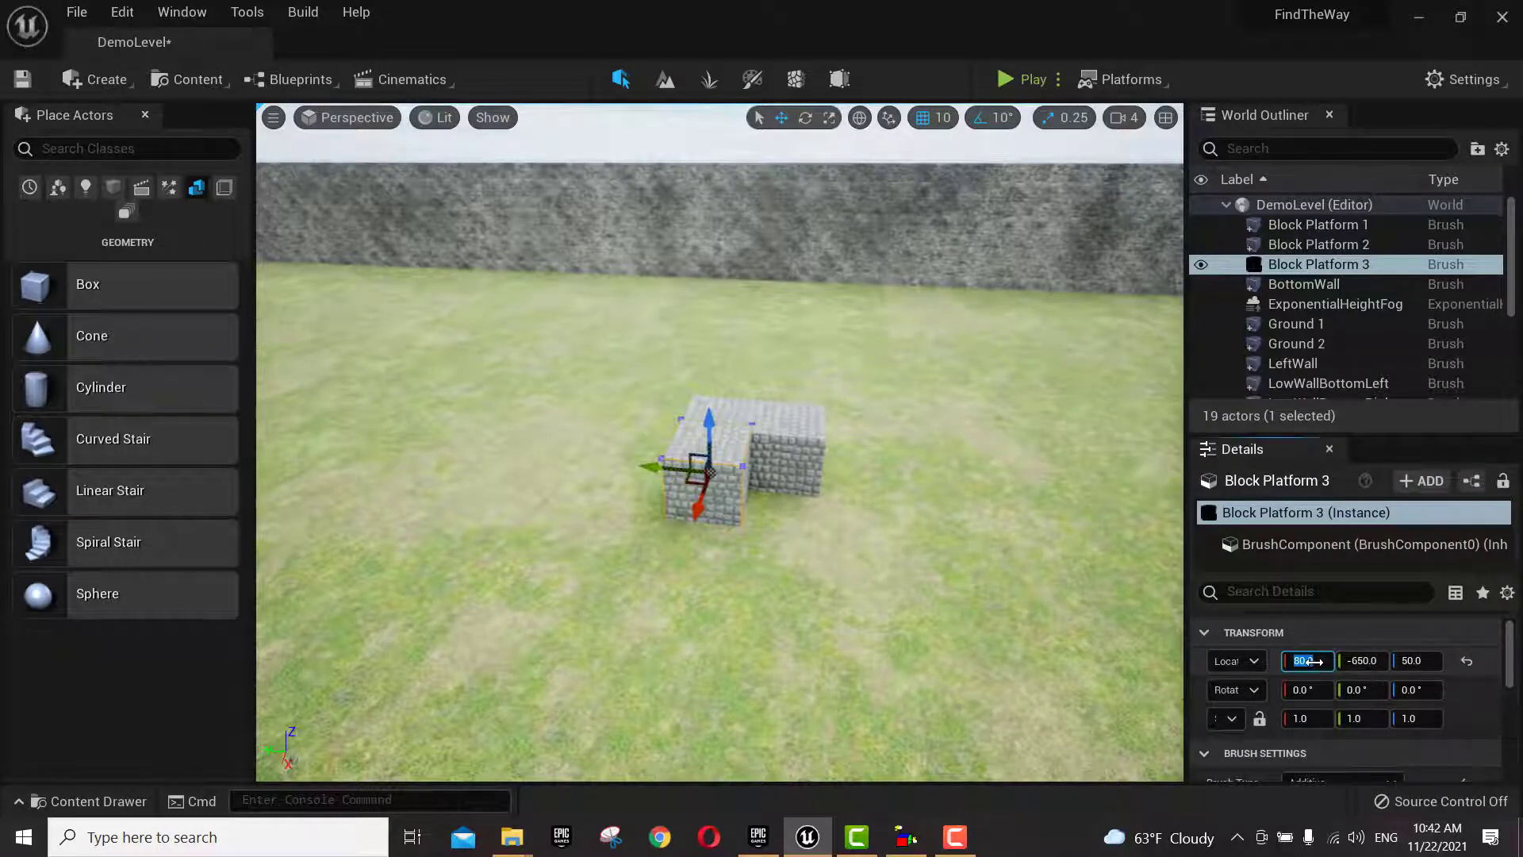
text(0)
key(Return)
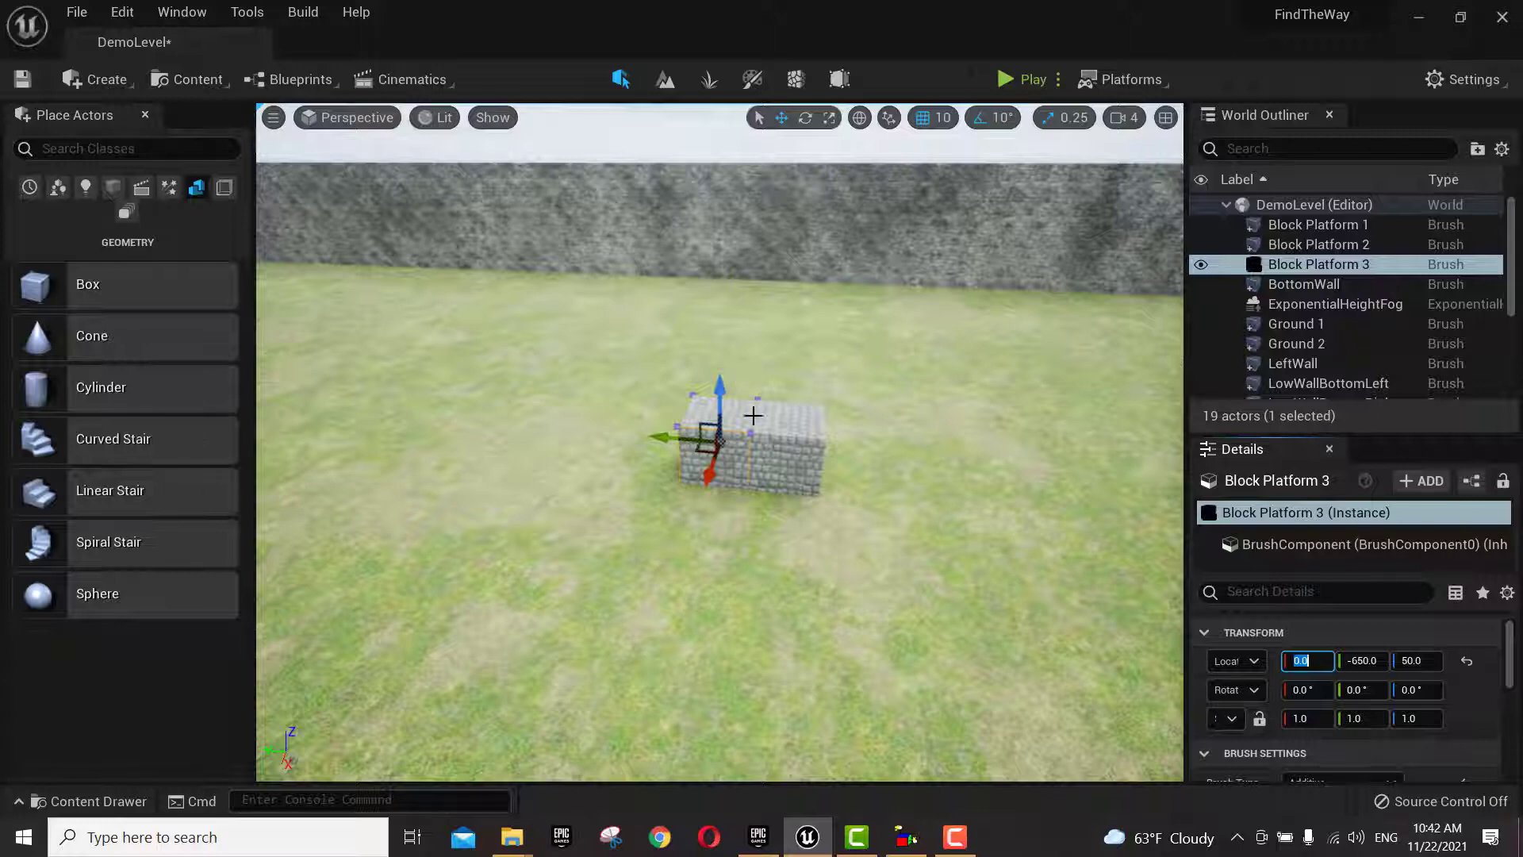
click(1413, 661)
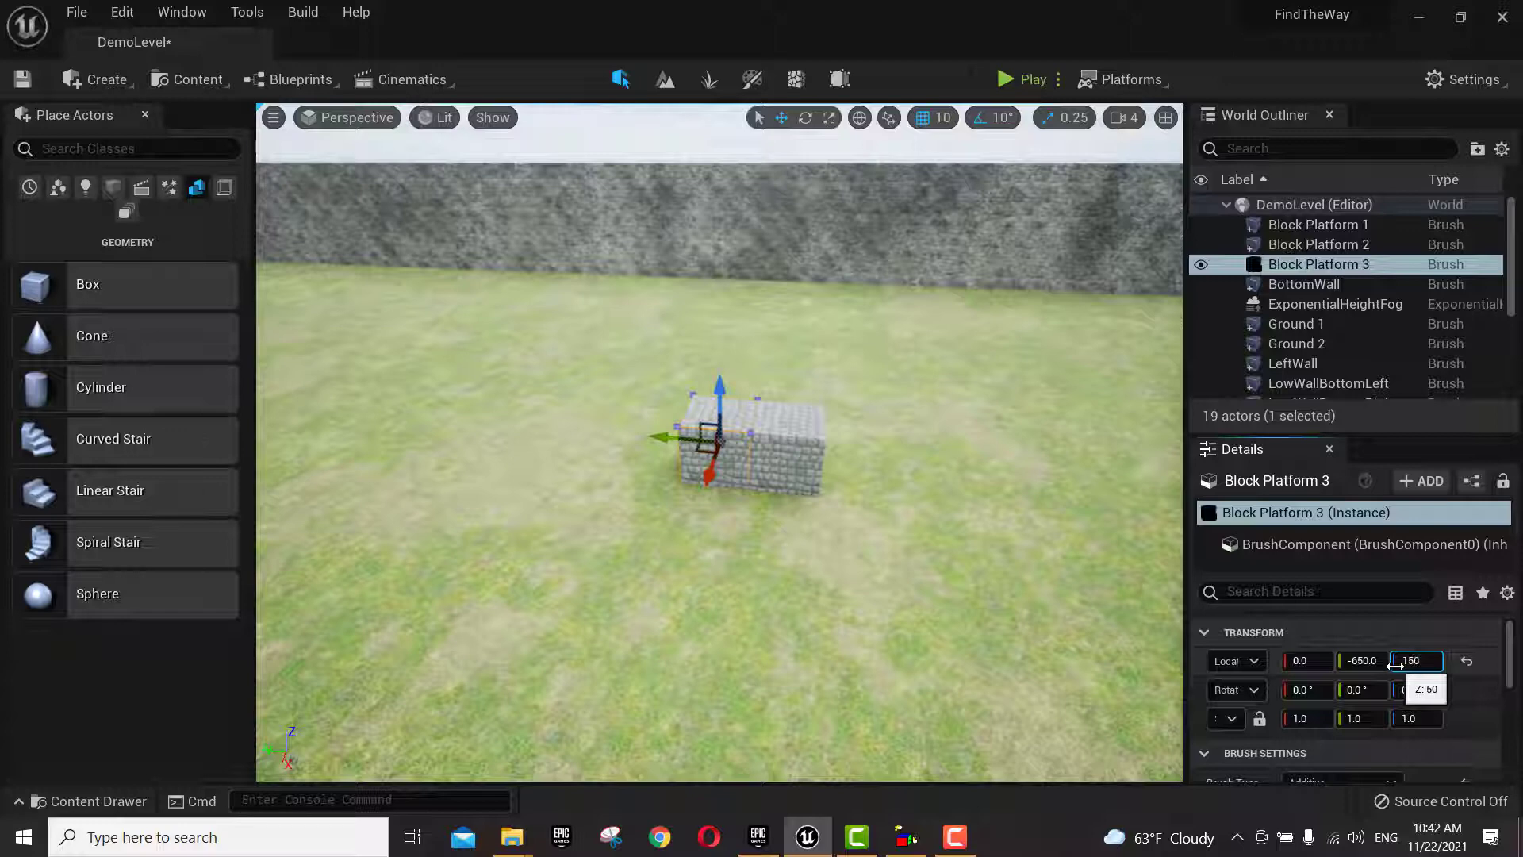
key(Return)
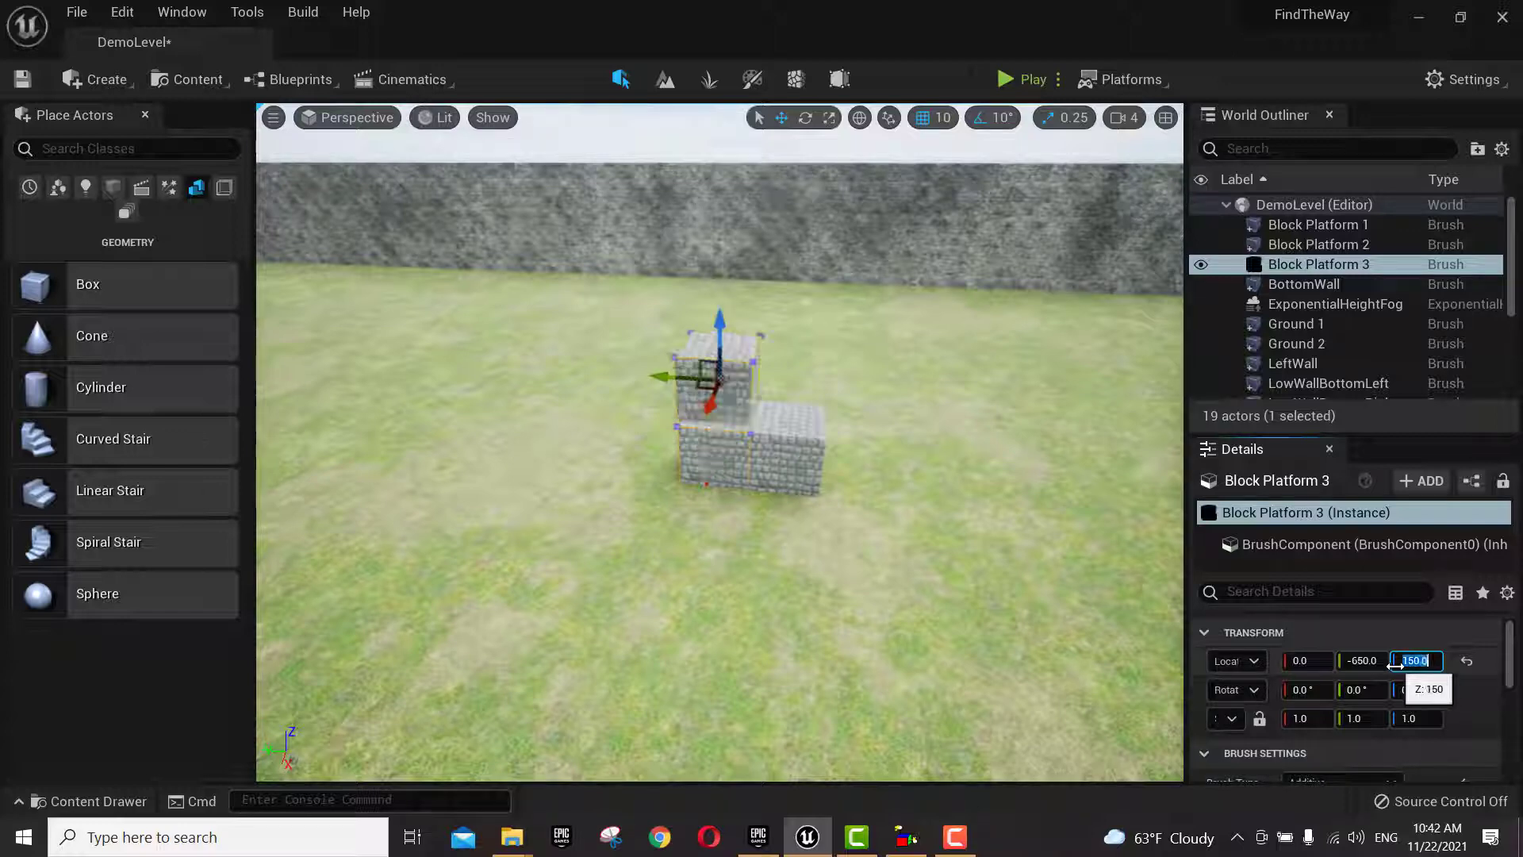
- Save all changes to the level and project
click(779, 444)
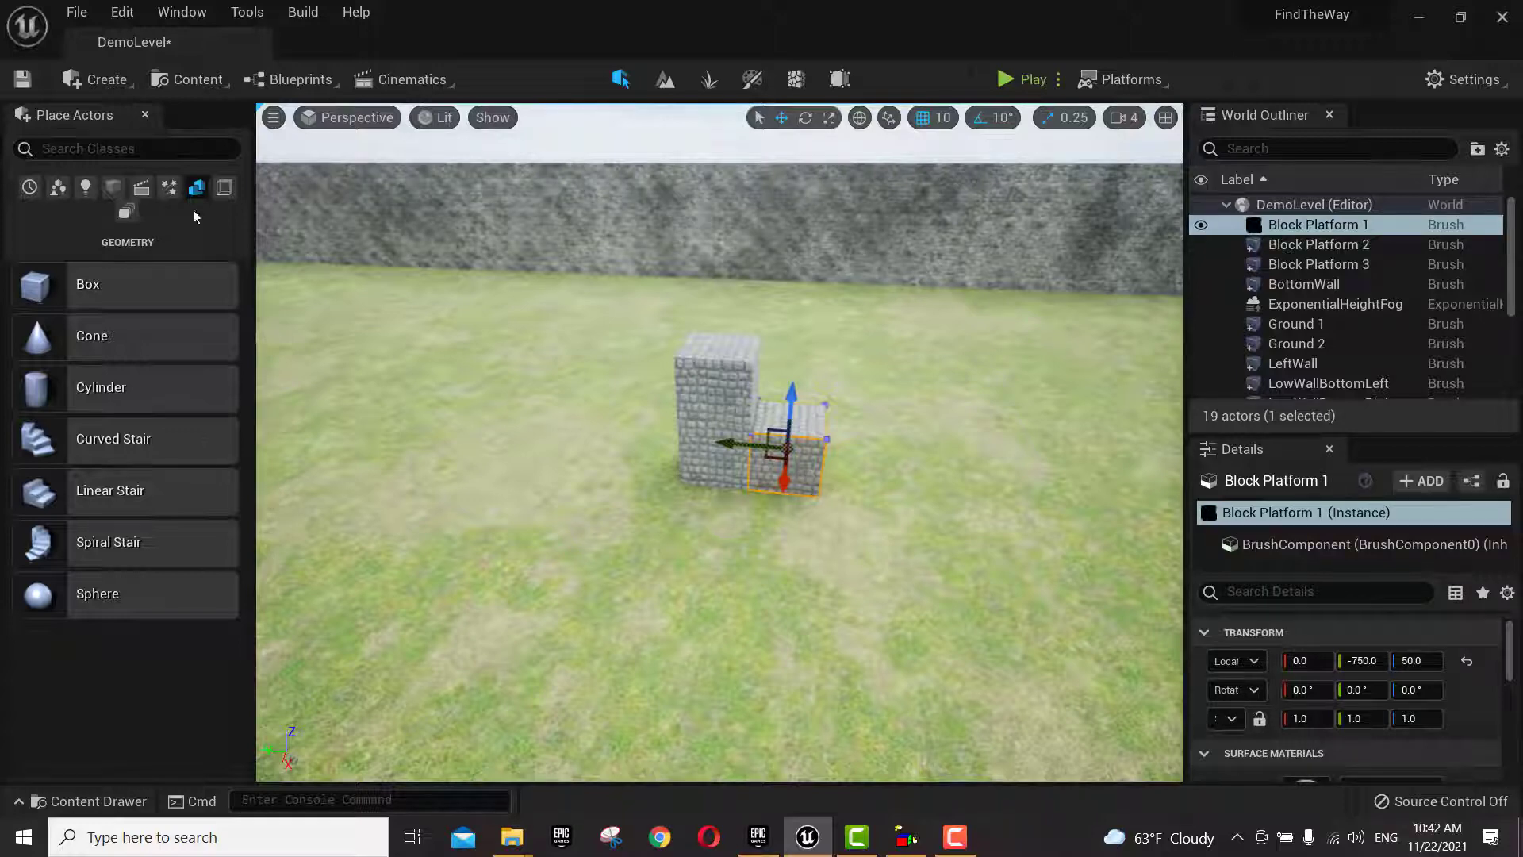
click(77, 12)
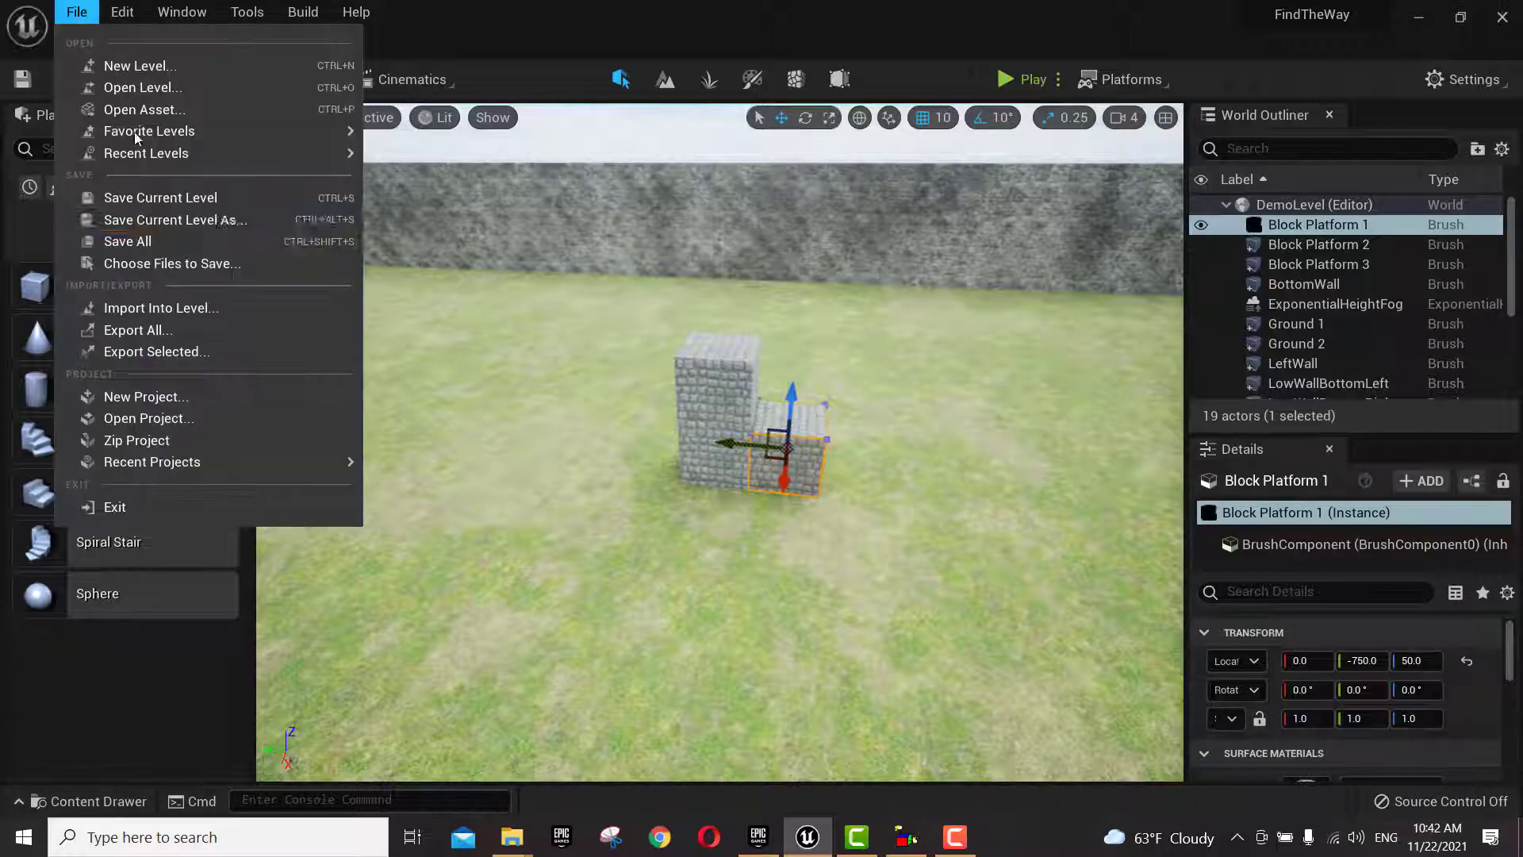
click(161, 240)
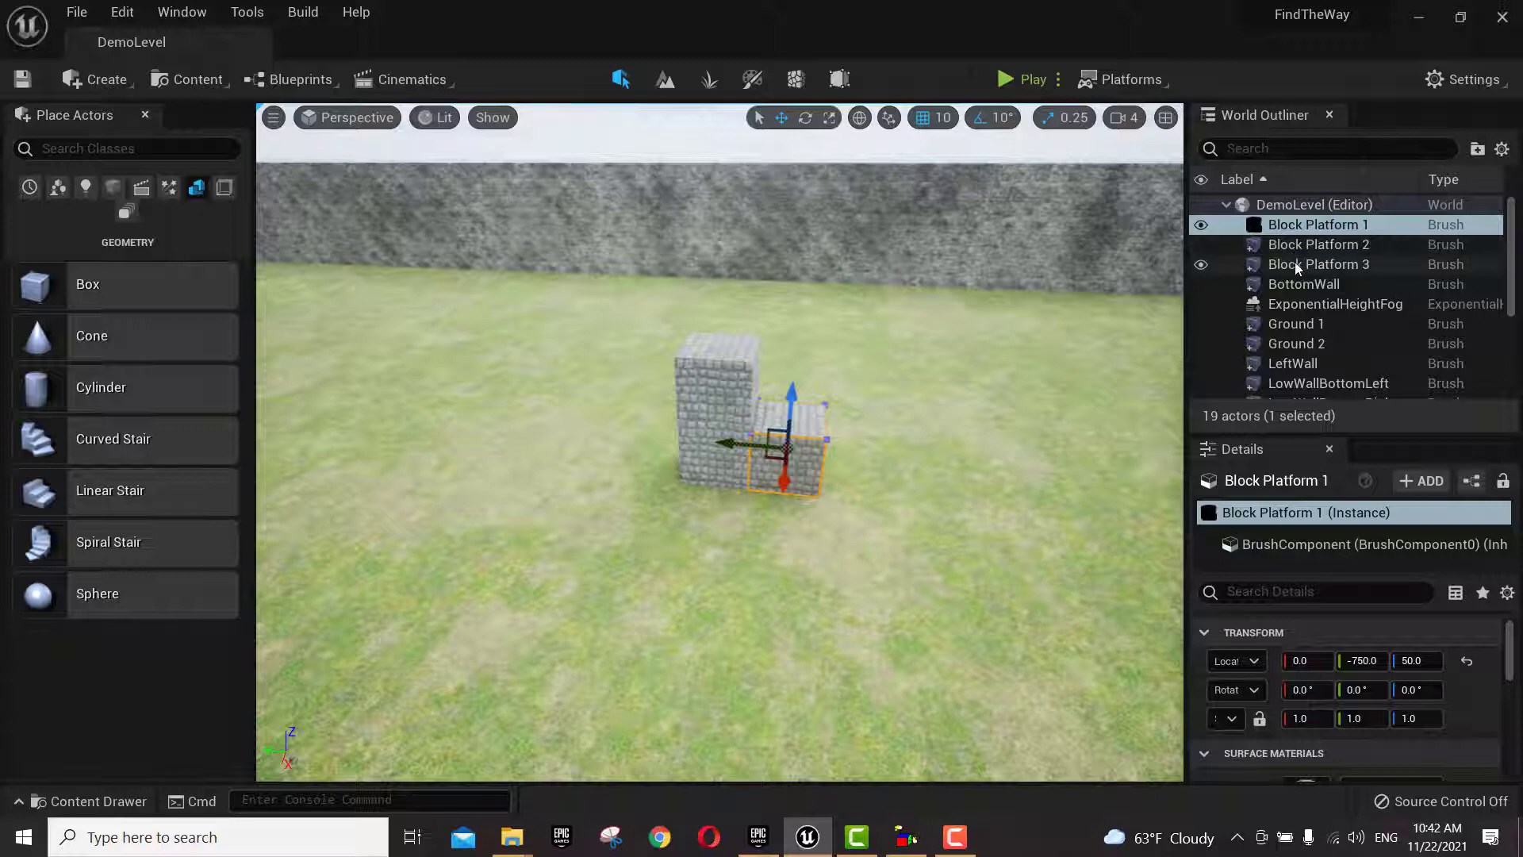
- Select Block Platforms 1, 2 and 3 together and group them
click(1318, 233)
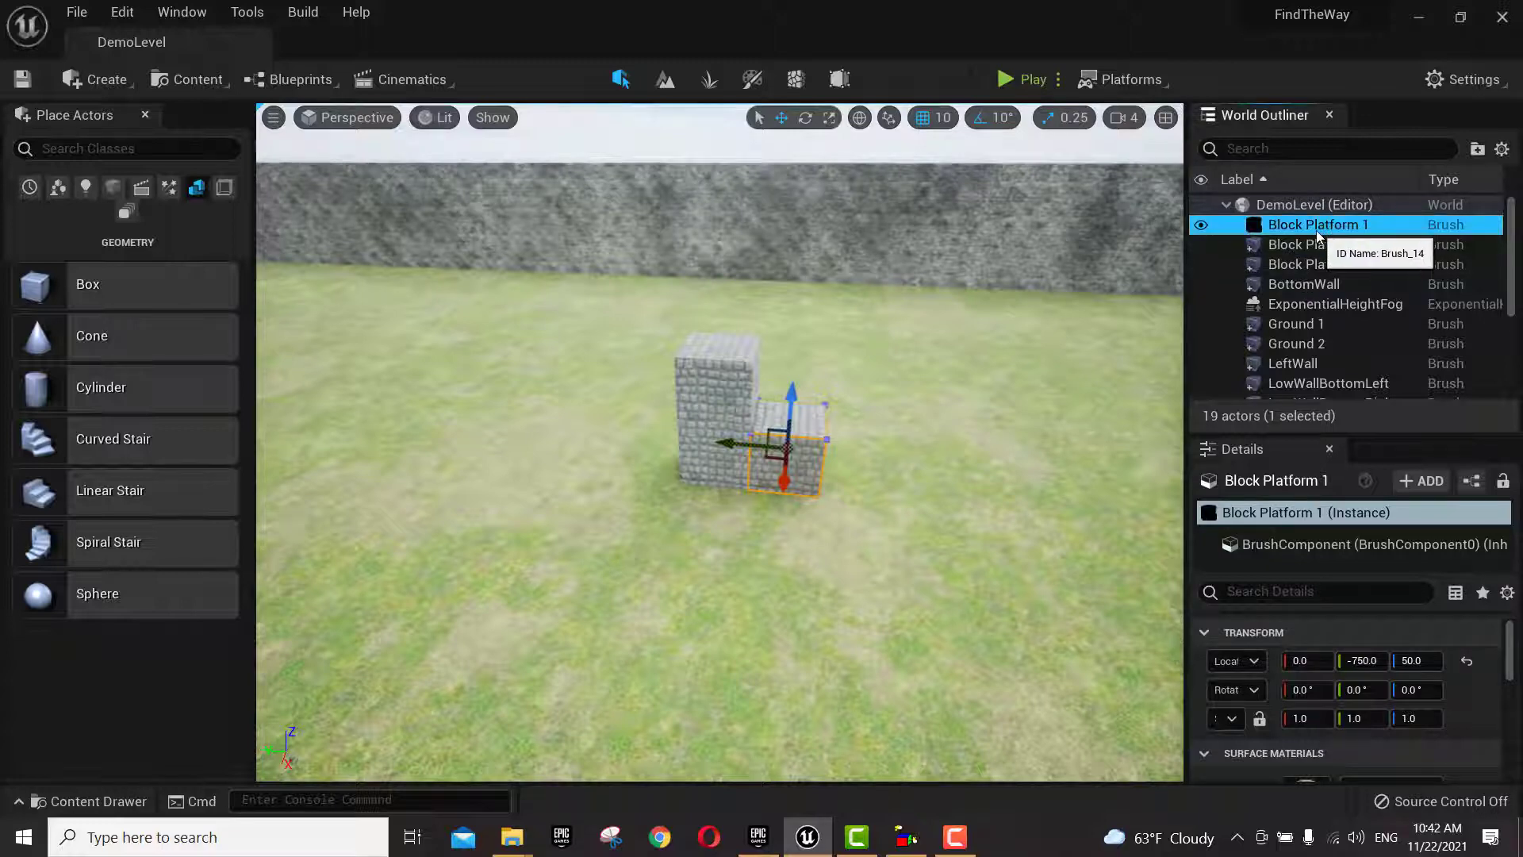
shift+click(1311, 266)
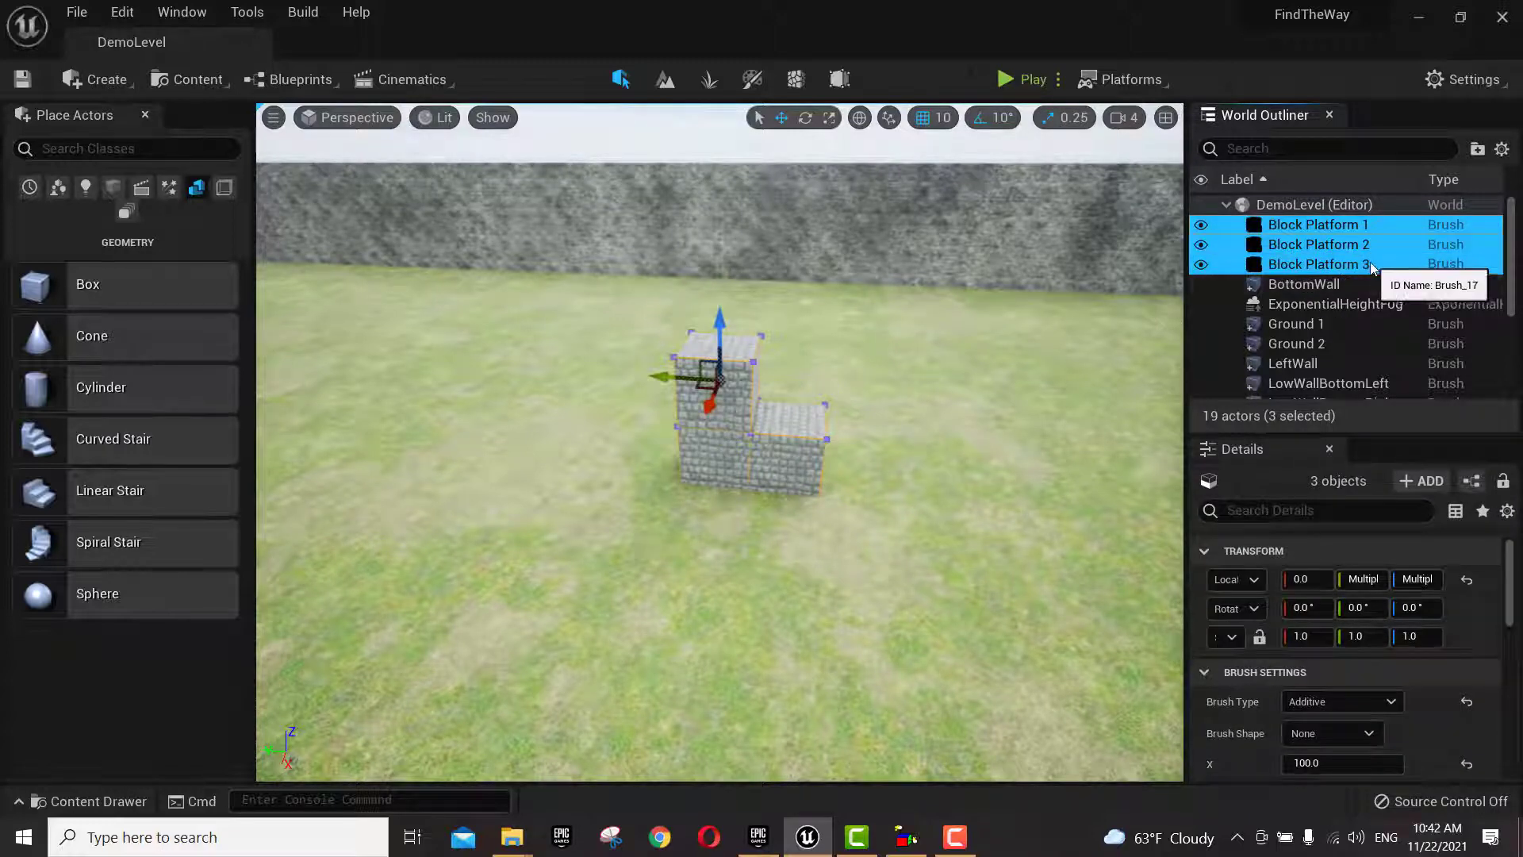
click(1350, 246)
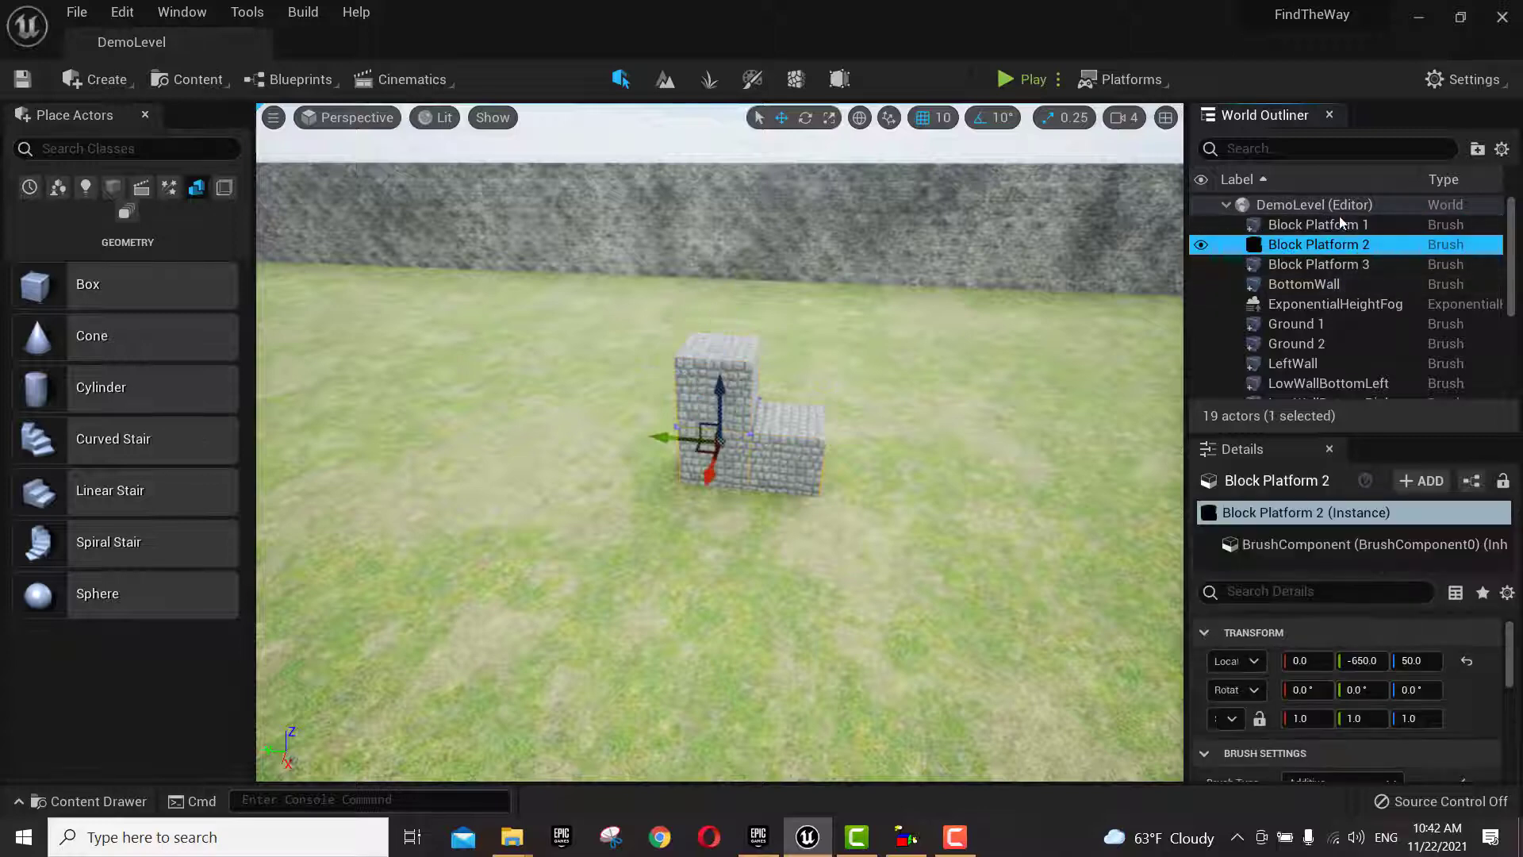
ctrl+click(1333, 227)
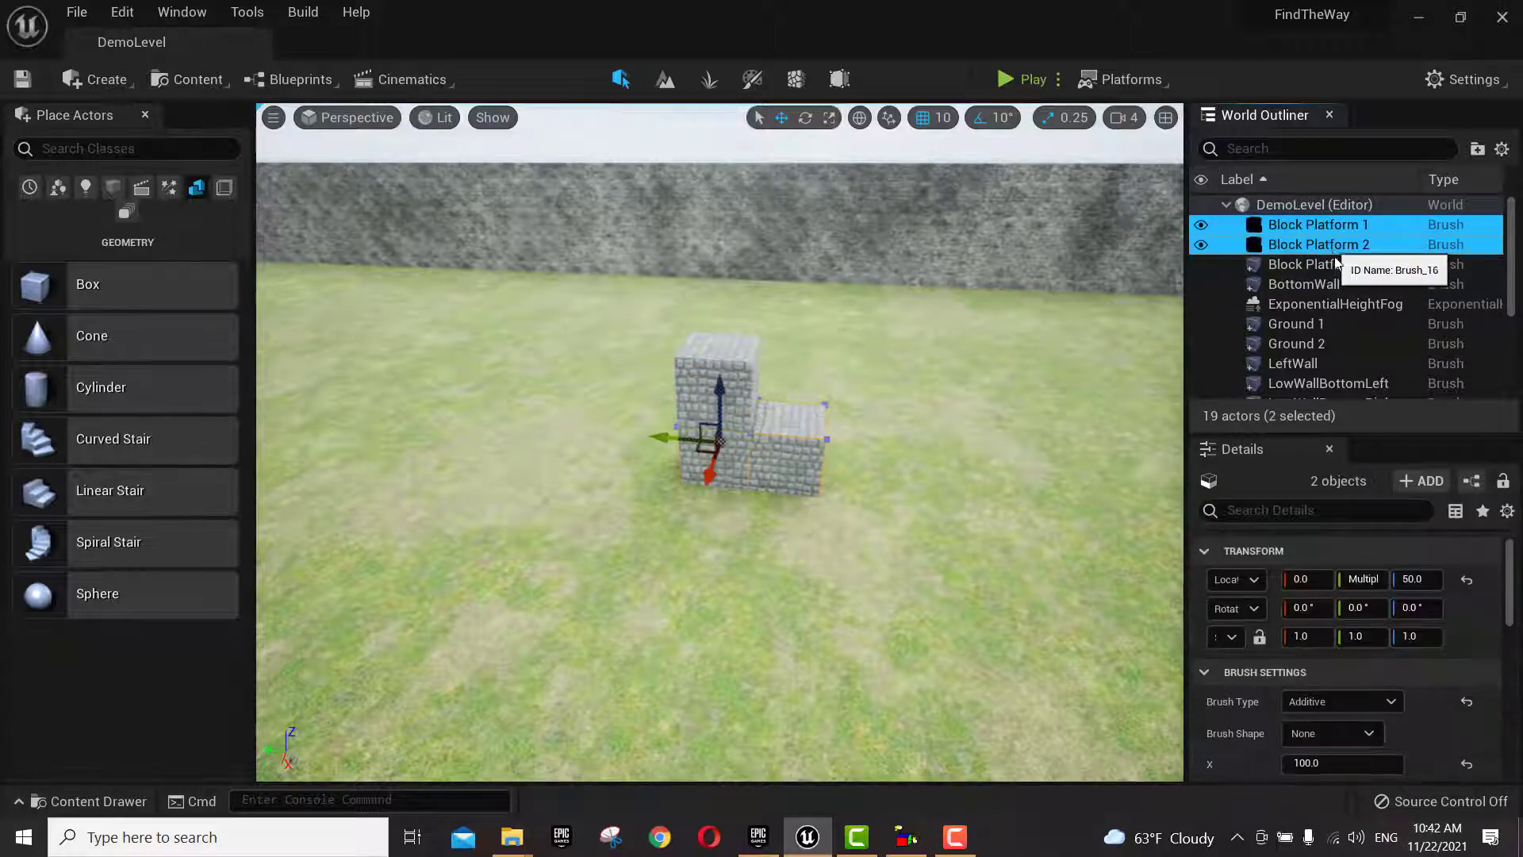
ctrl+click(1337, 264)
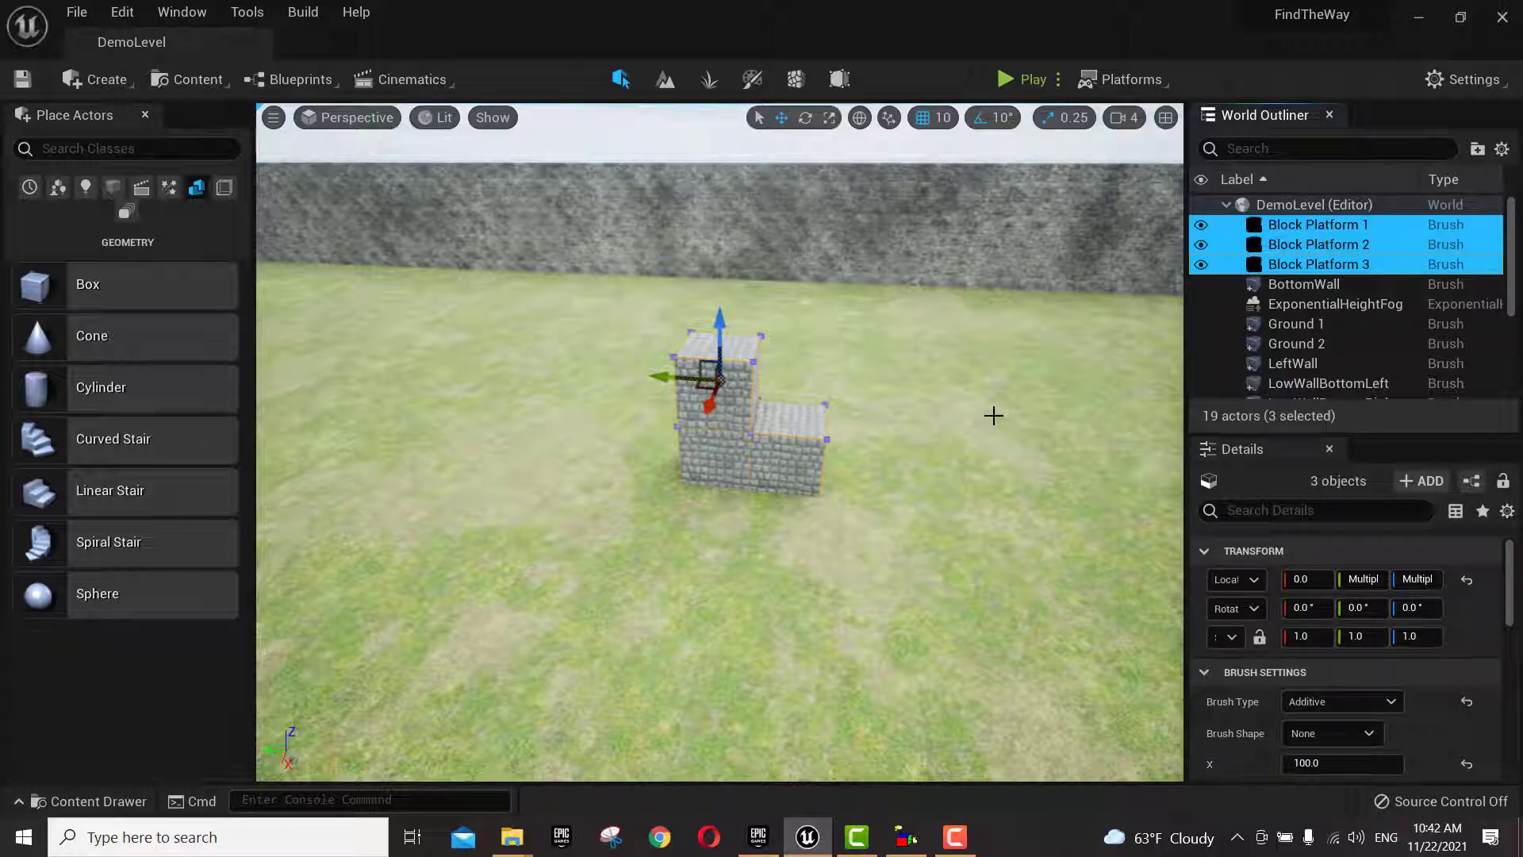
key(ctrl+g)
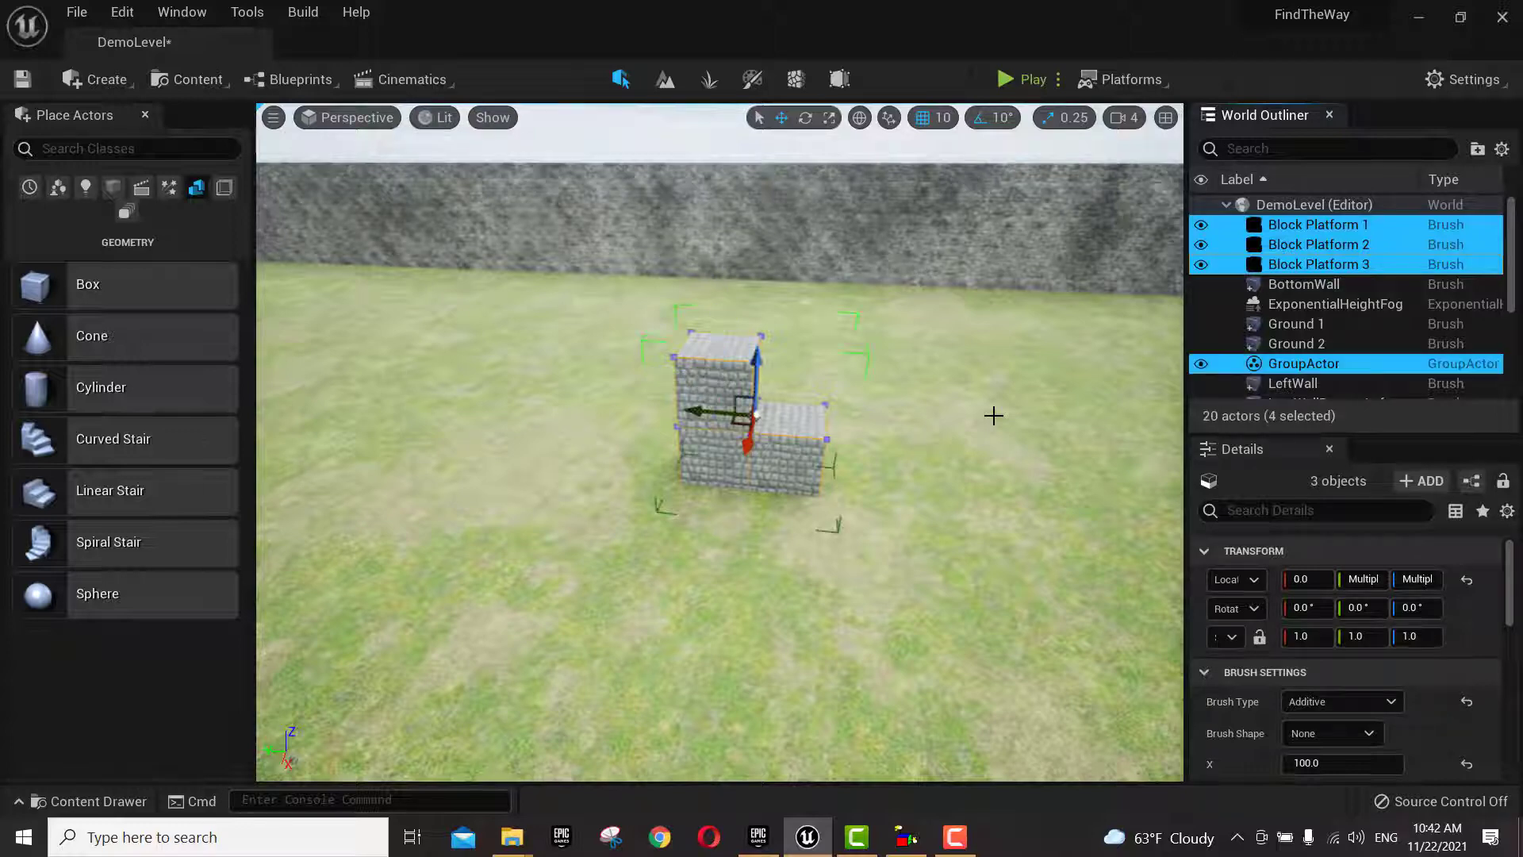
- Try moving the block platform group along the X axis to about X 170, and undo the move
click(755, 446)
drag(752, 446, 746, 479)
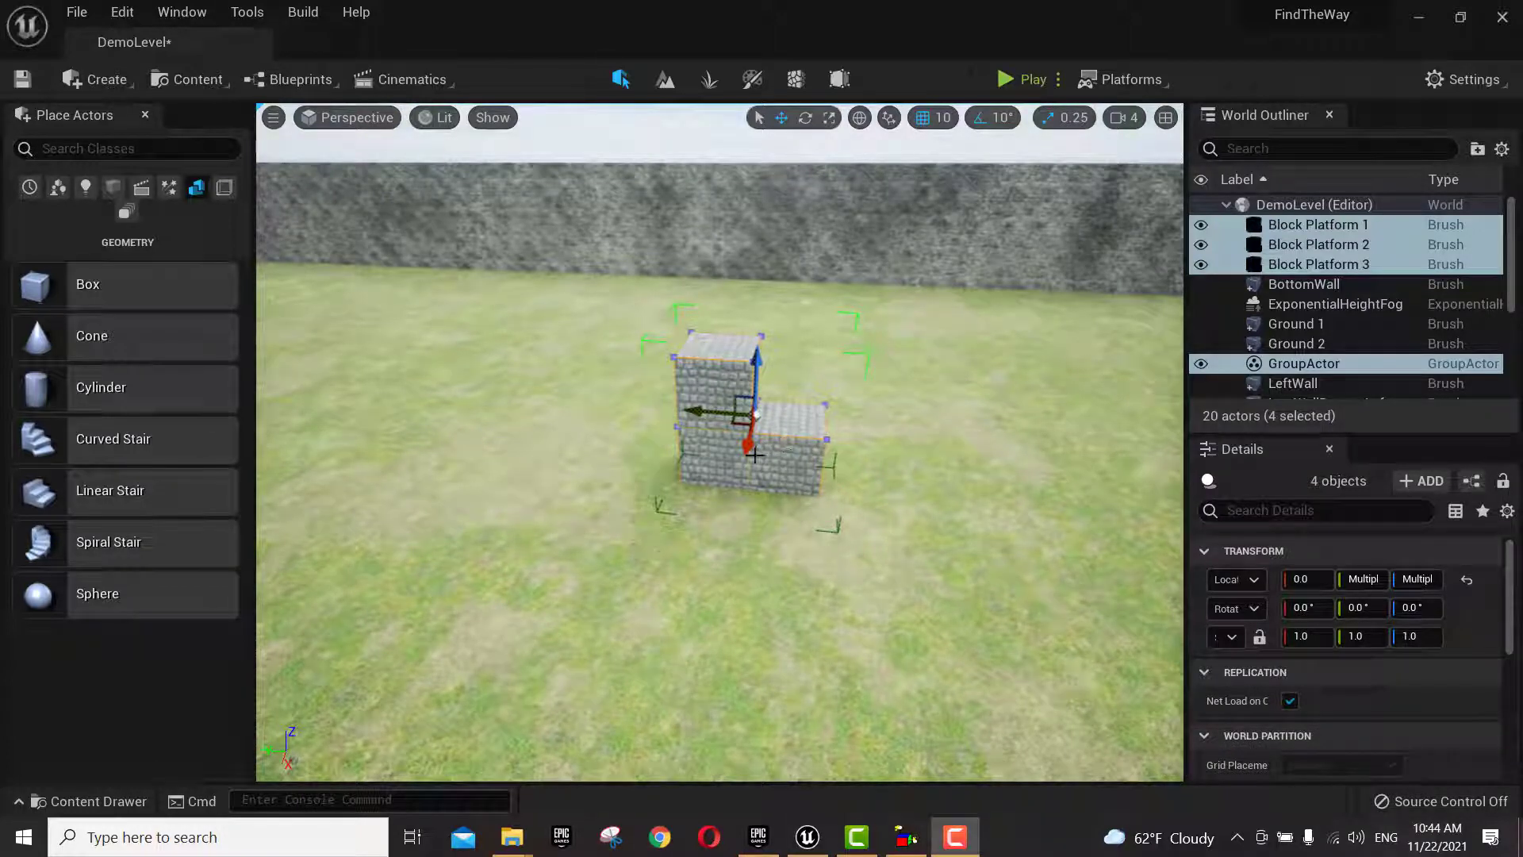
drag(746, 442, 743, 563)
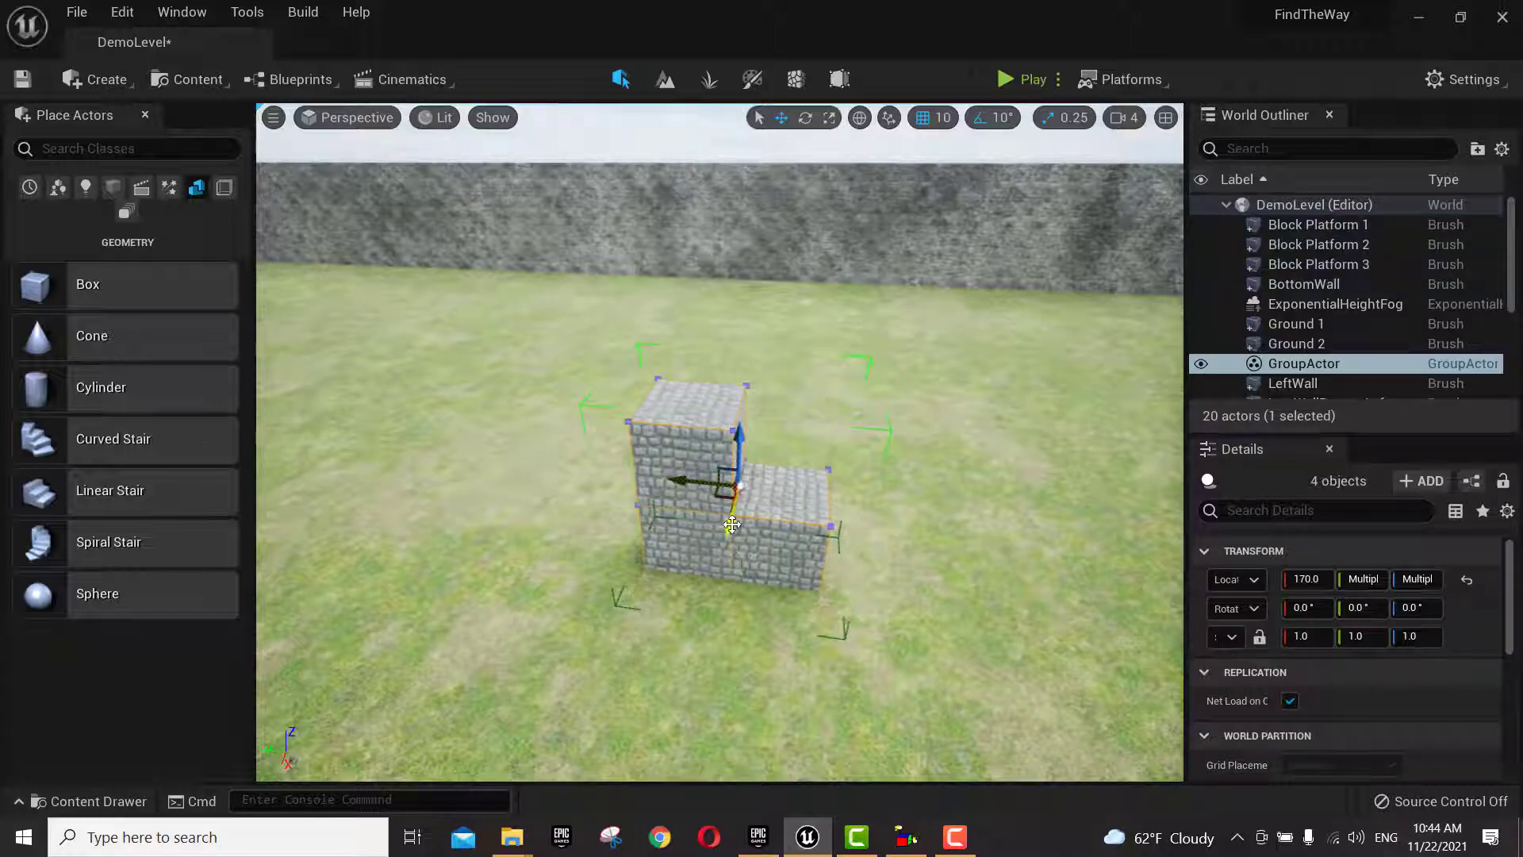
key(ctrl+z)
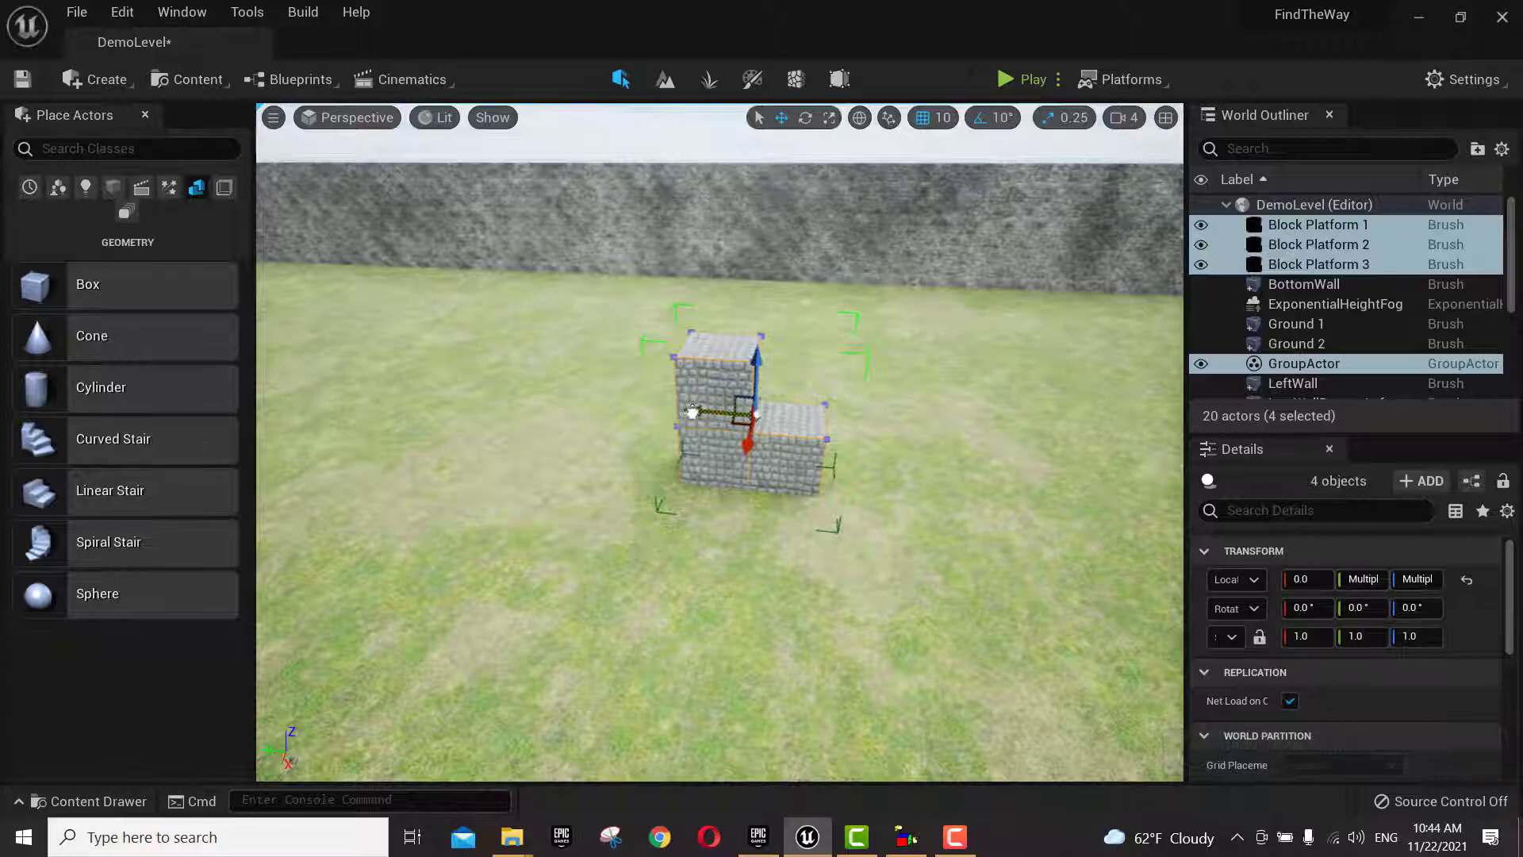
- Duplicate the block platform group along the Y axis and rotate the copy 180° about the Z axis
alt+drag(694, 414, 487, 362)
click(568, 433)
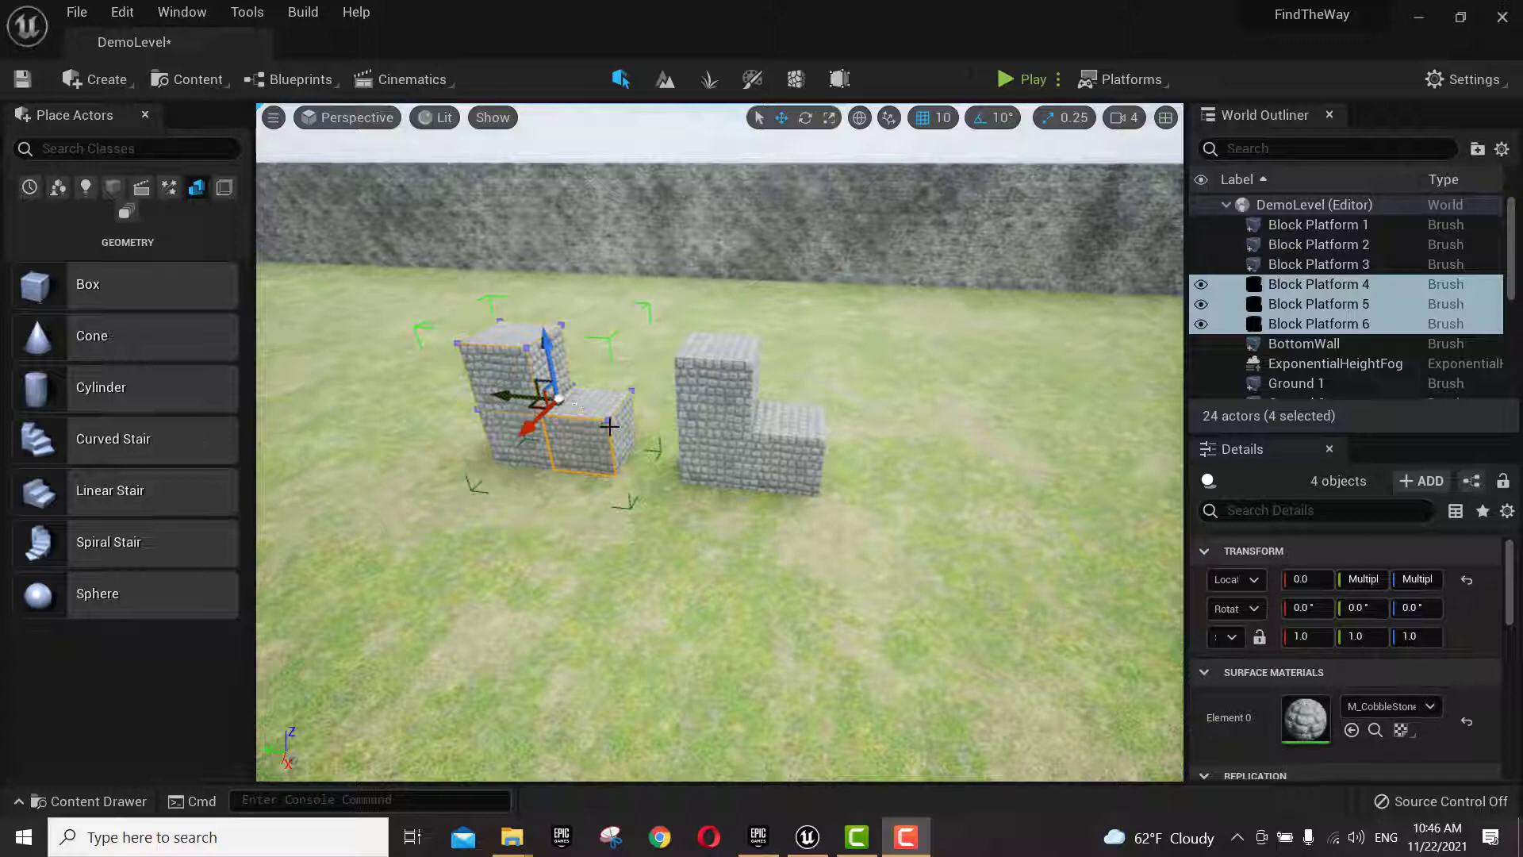
key(e)
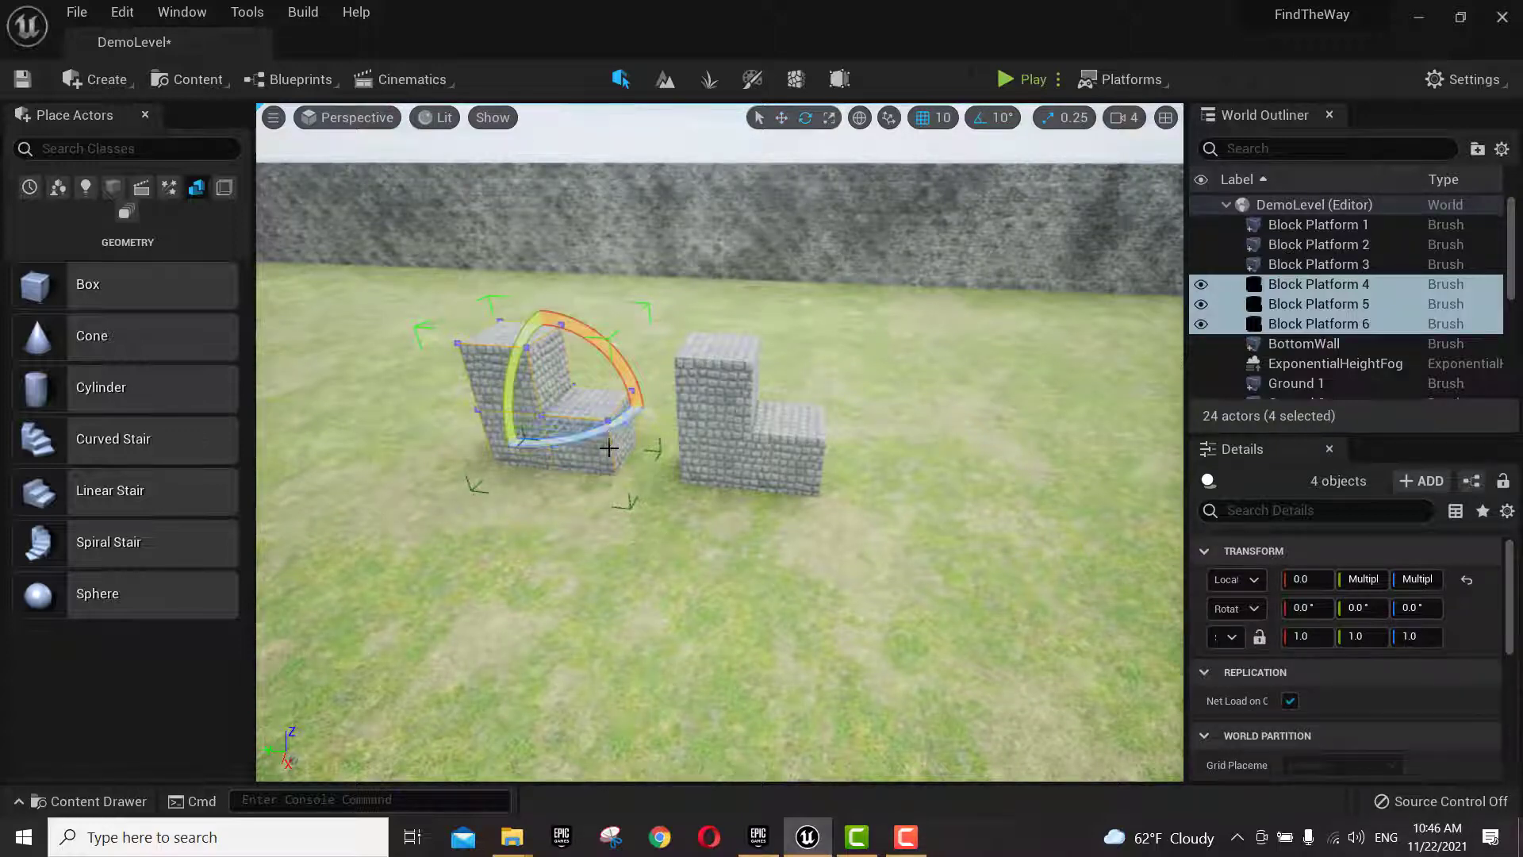
drag(616, 431, 604, 364)
click(623, 424)
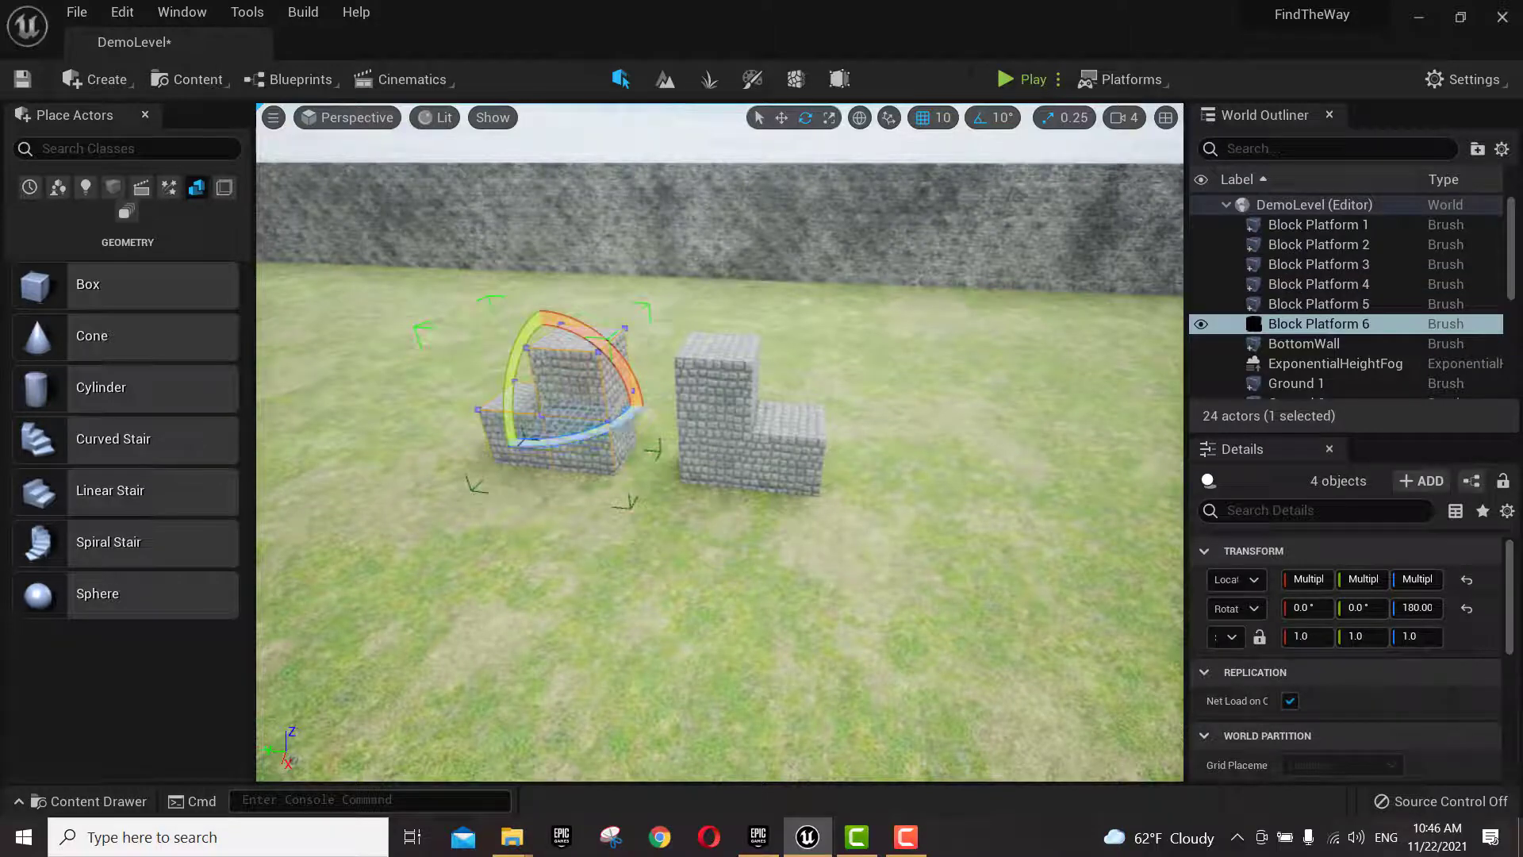
click(730, 456)
click(562, 405)
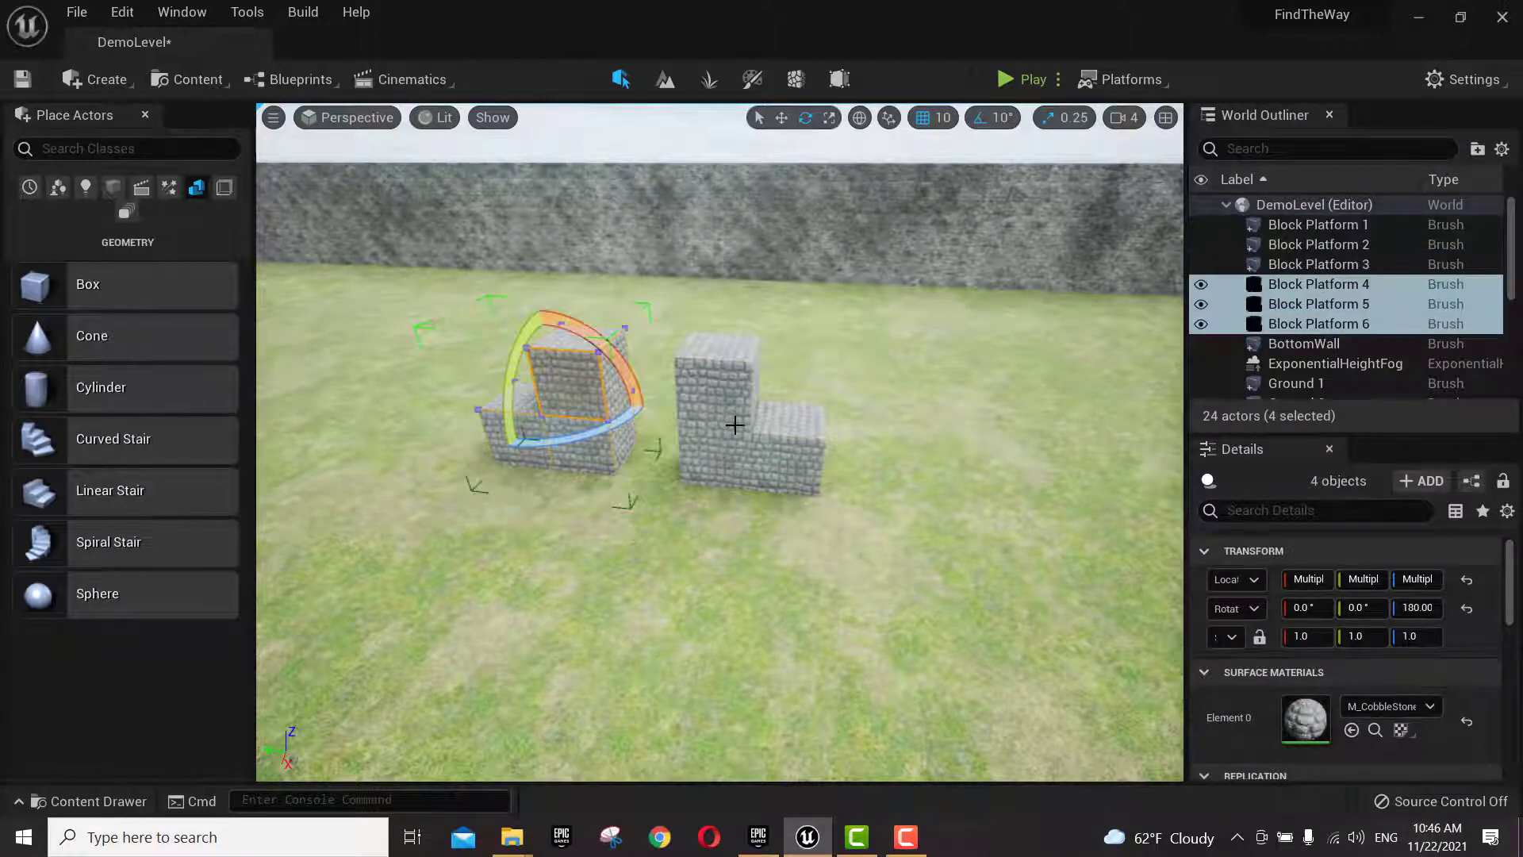
key(ctrl+z)
key(ctrl+y)
key(F10)
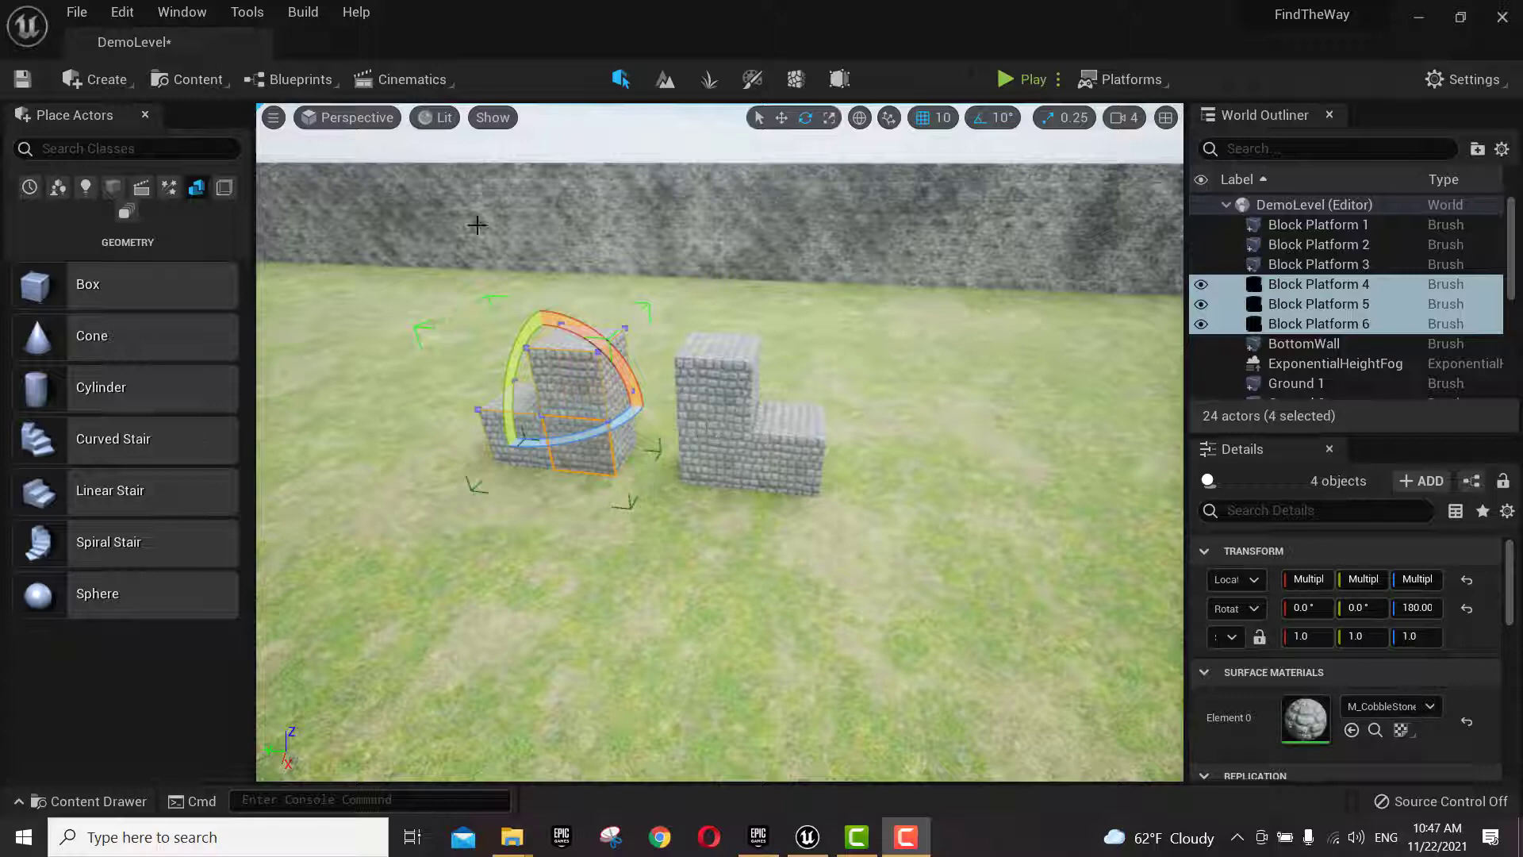
- In the Top view, move the duplicated block group about three block lengths along the Y axis, away from the original group
click(344, 119)
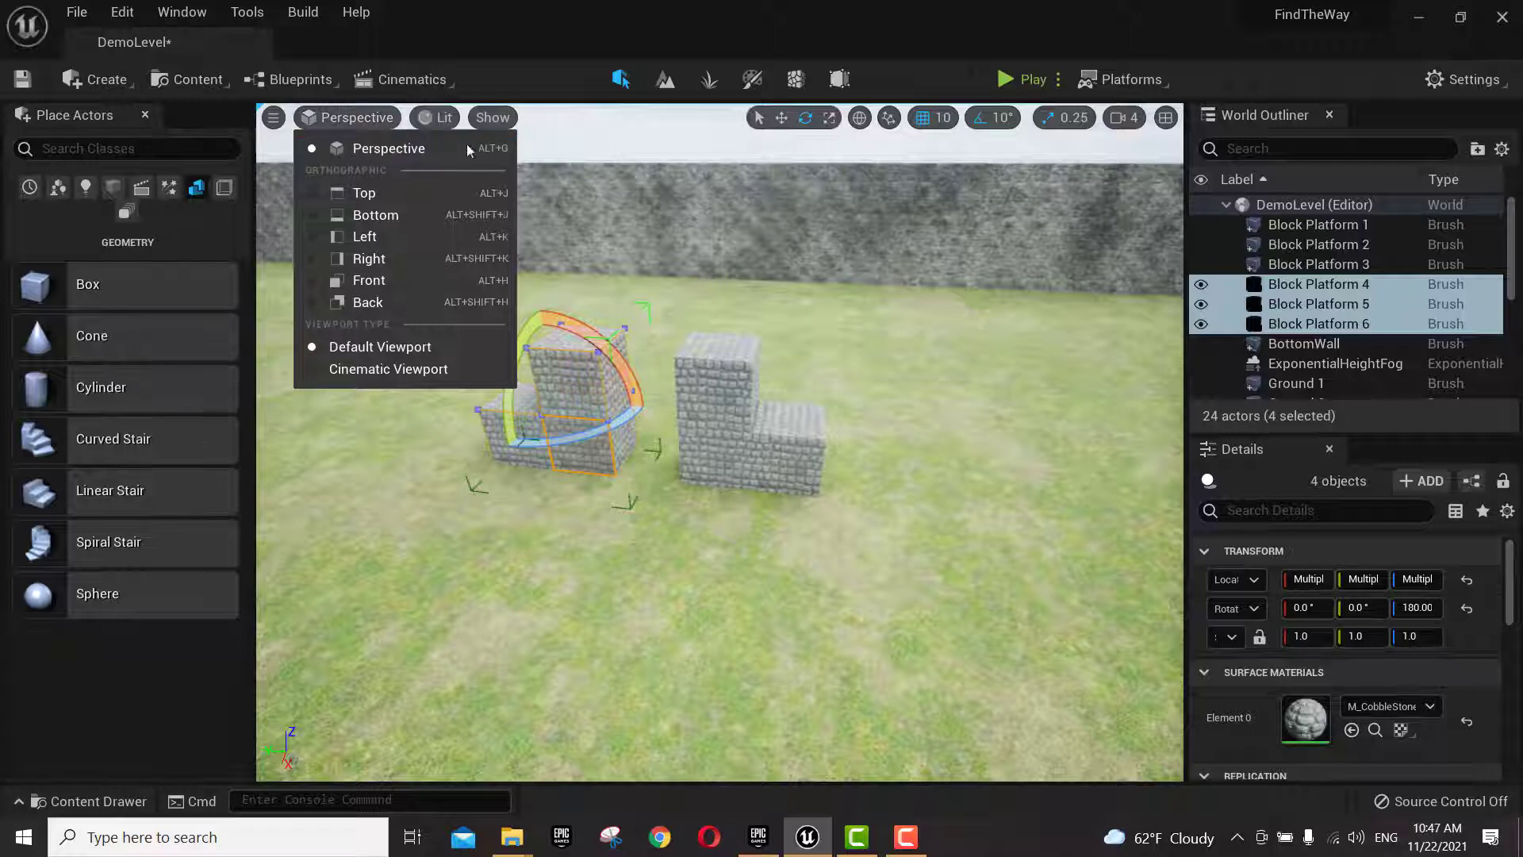
click(389, 195)
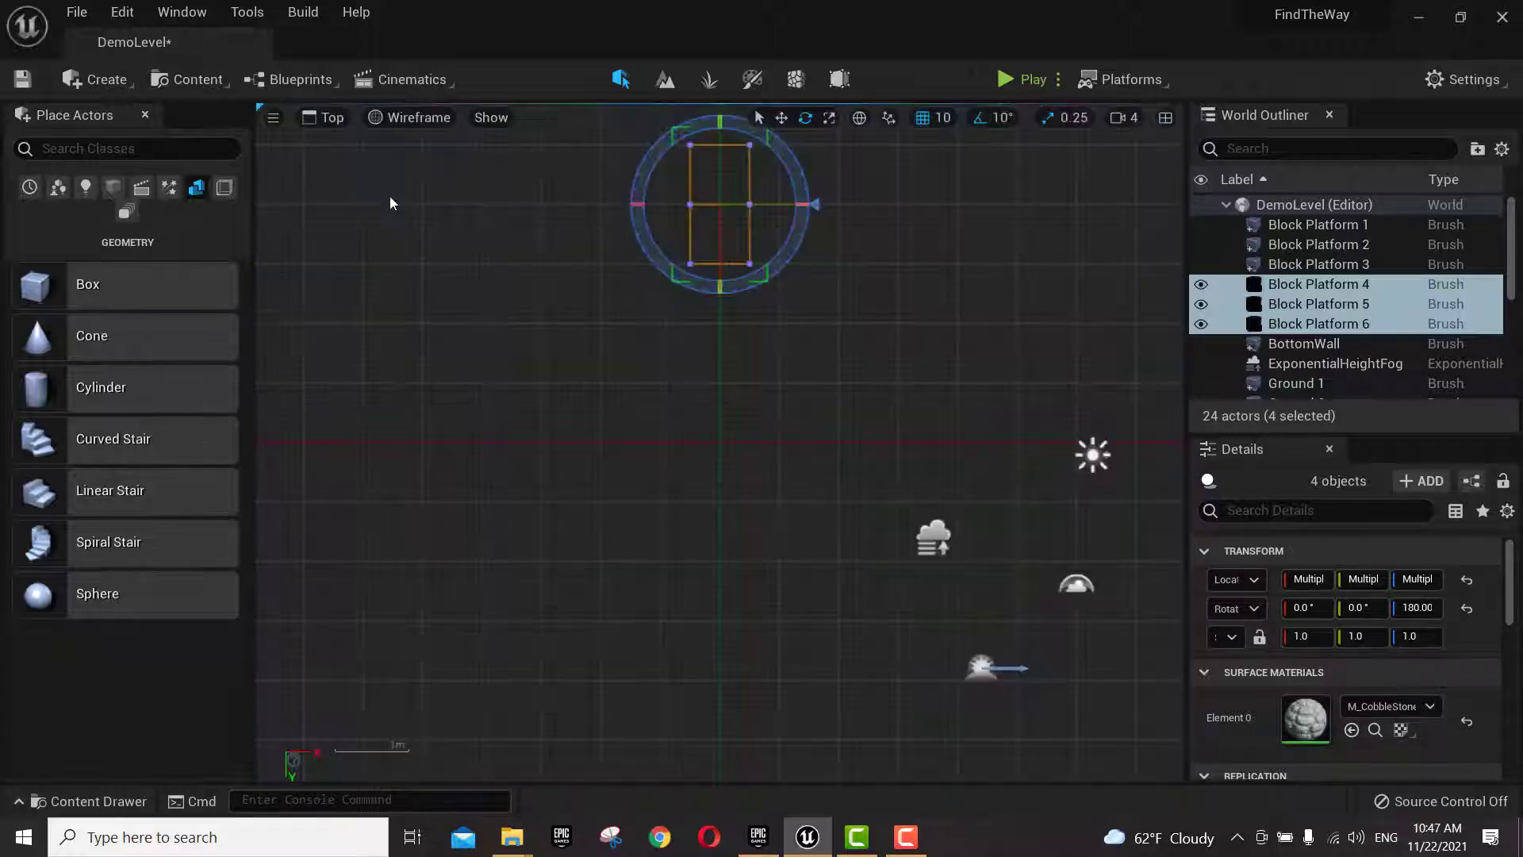
scroll(777, 403, down, 3)
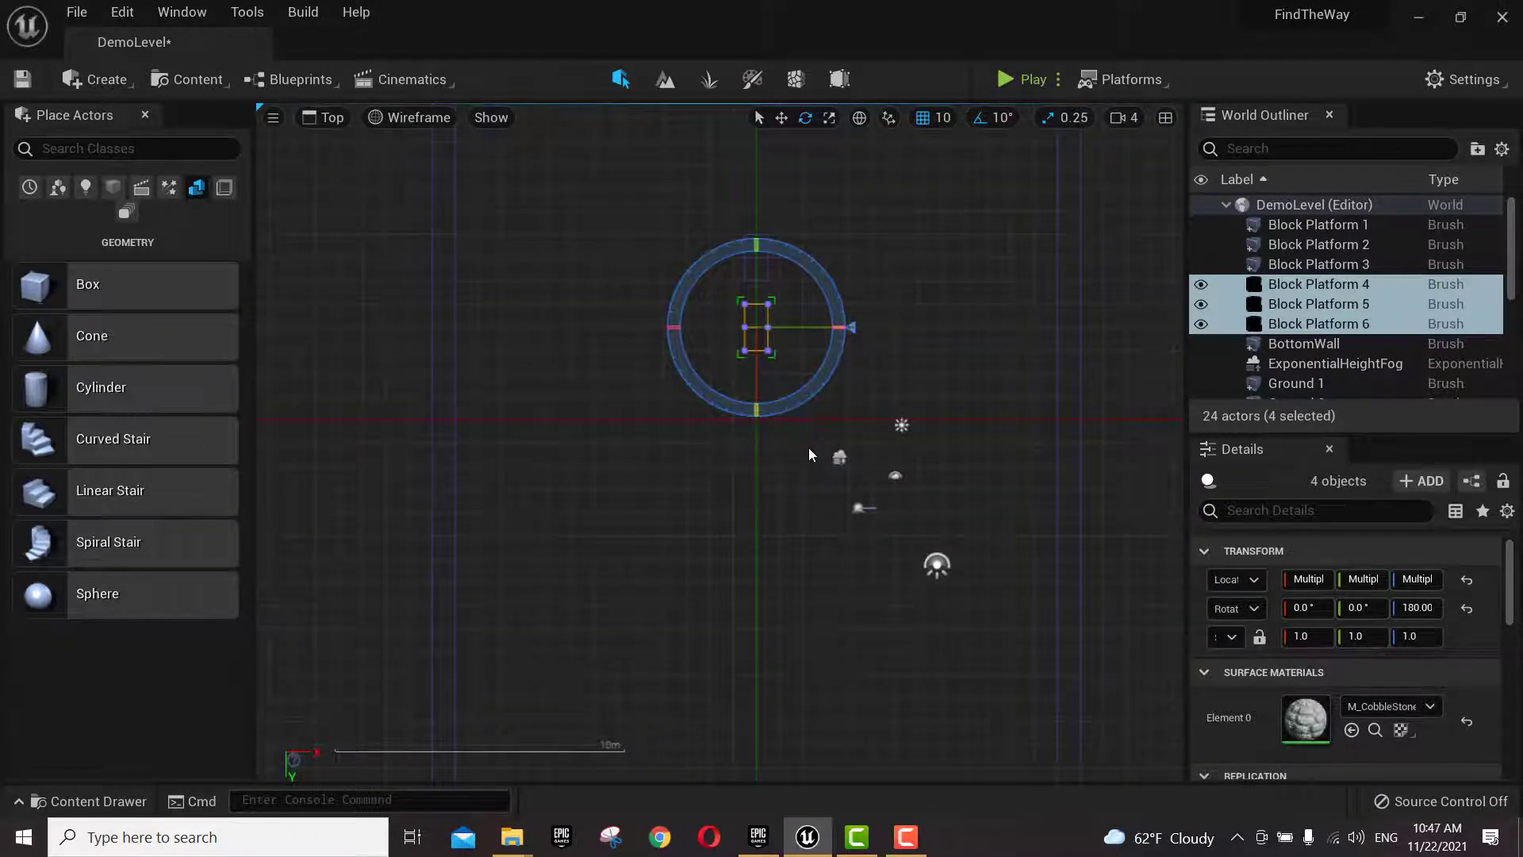
scroll(809, 457, down, 2)
scroll(809, 457, up, 3)
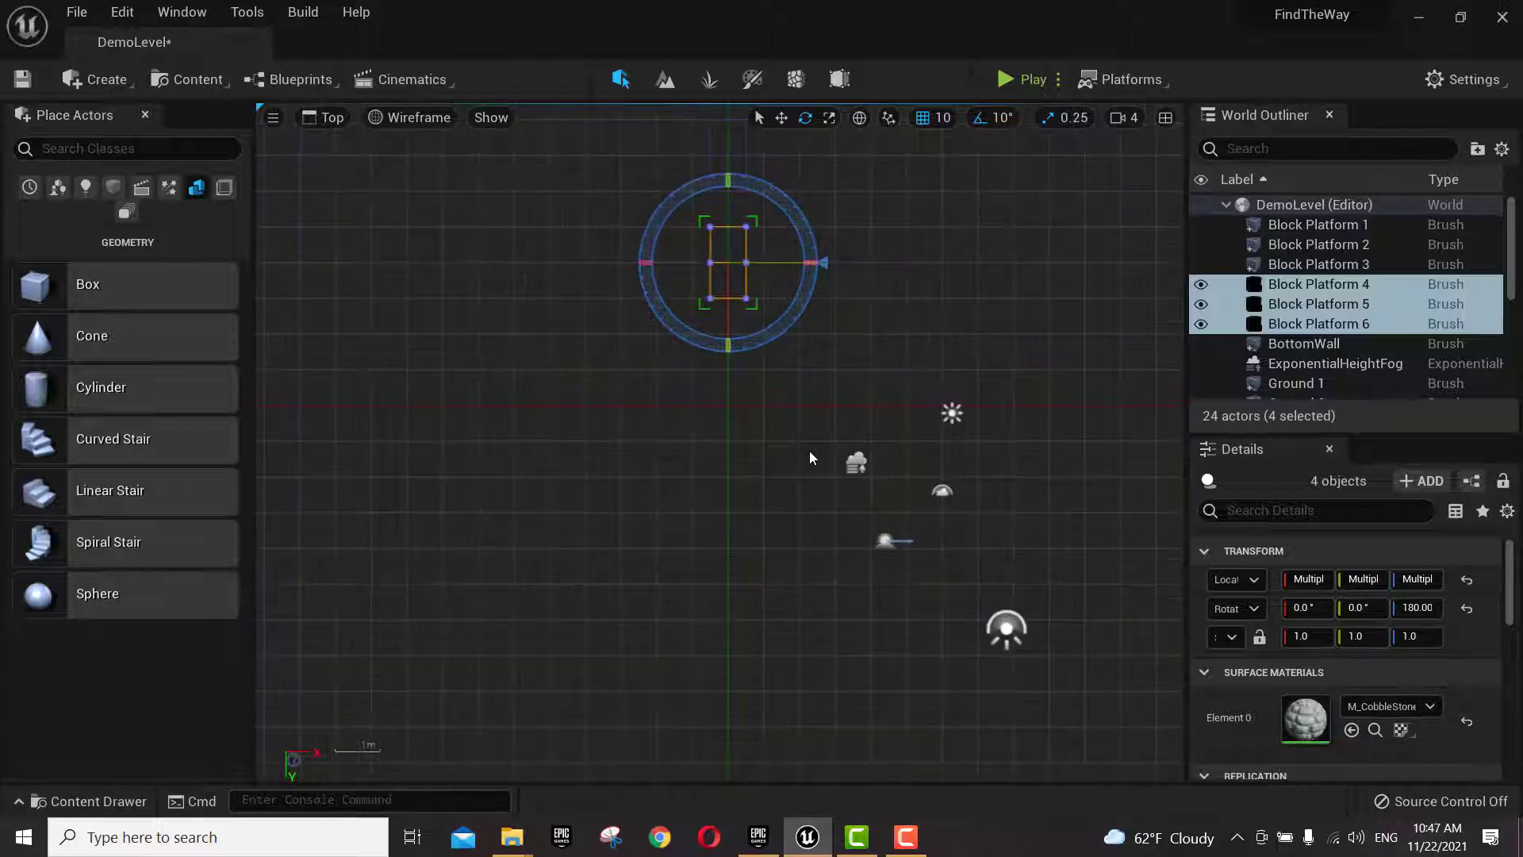
scroll(342, 781, up, 2)
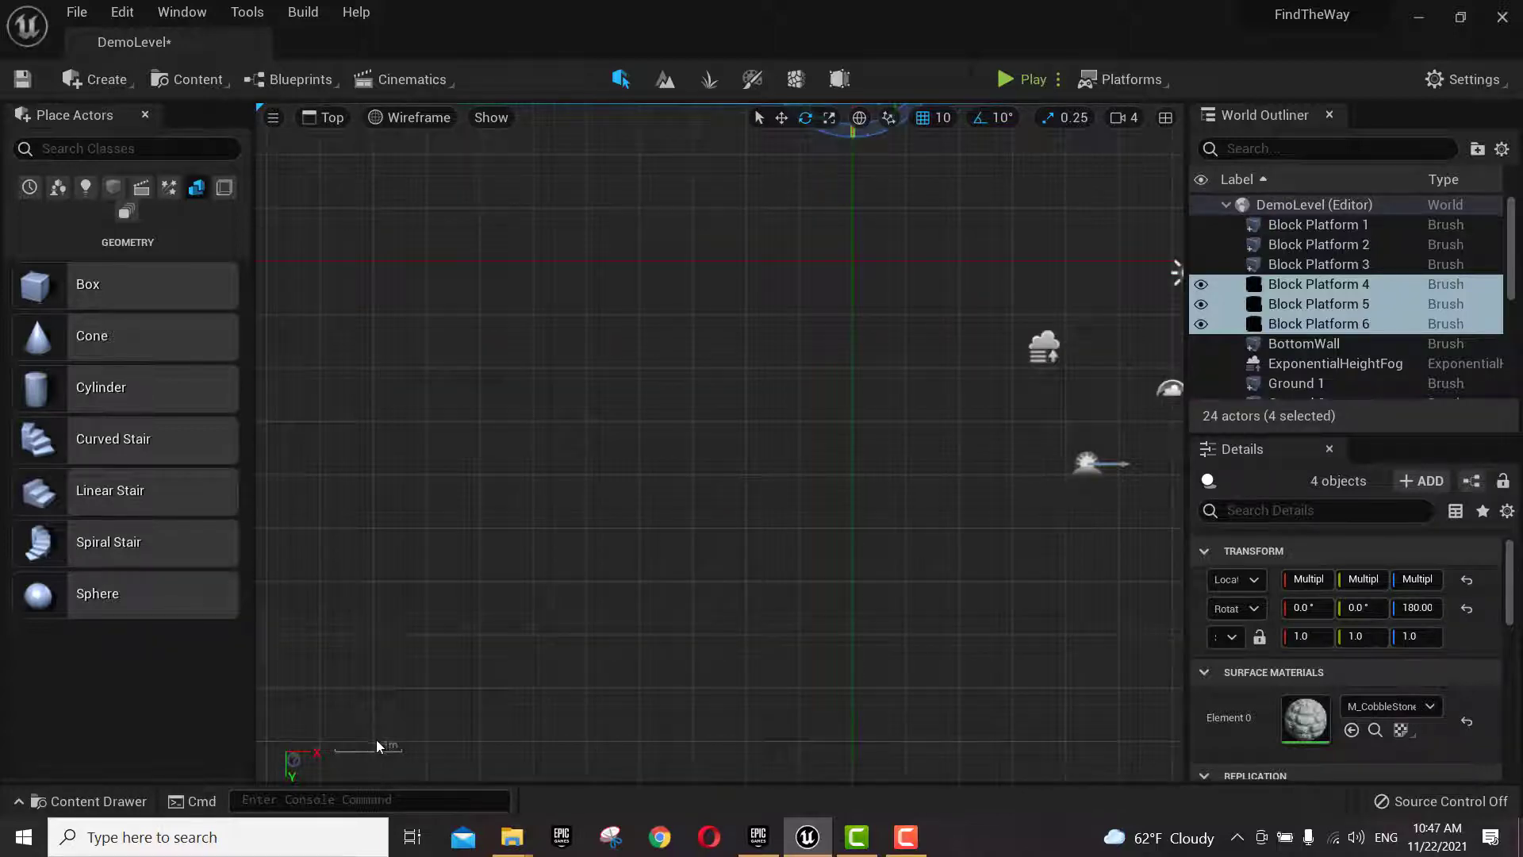
scroll(389, 754, down, 1)
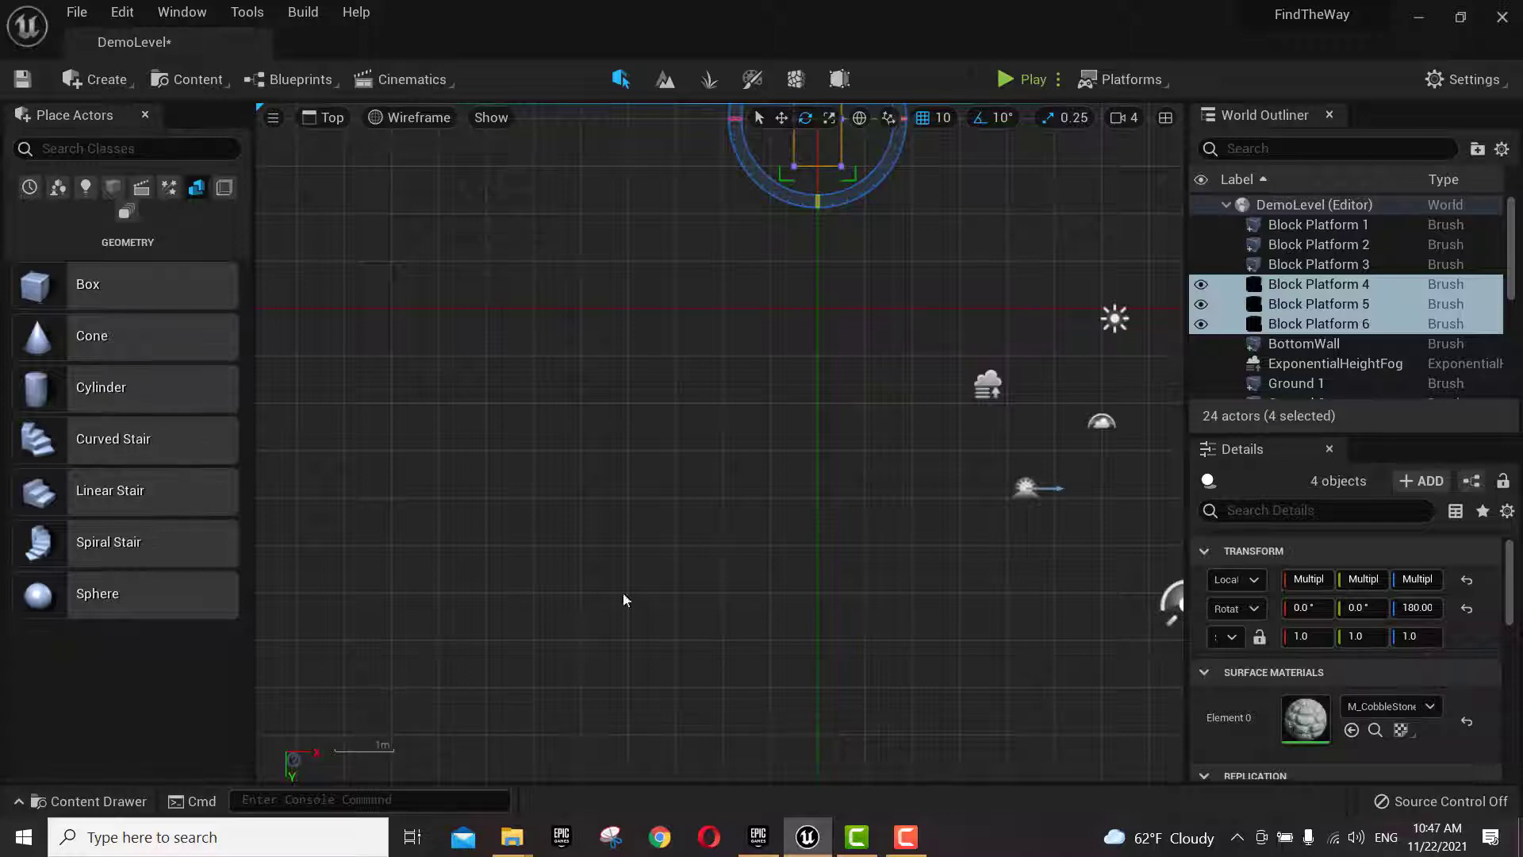
mouse_move(866, 317)
right_down()
mouse_move(846, 412)
mouse_move(758, 602)
mouse_move(743, 522)
right_up()
key(w)
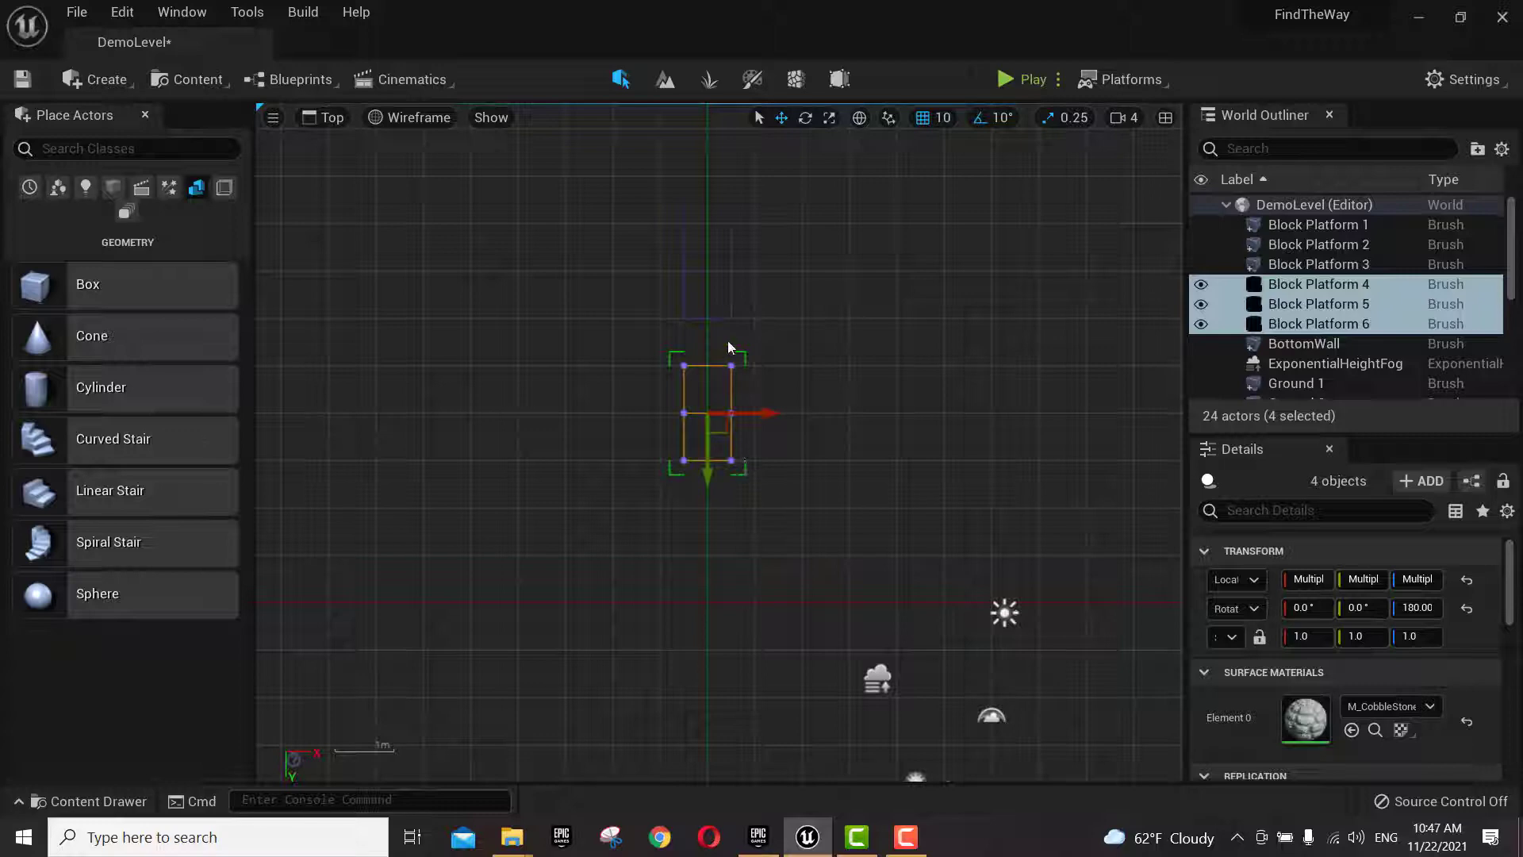
key(h)
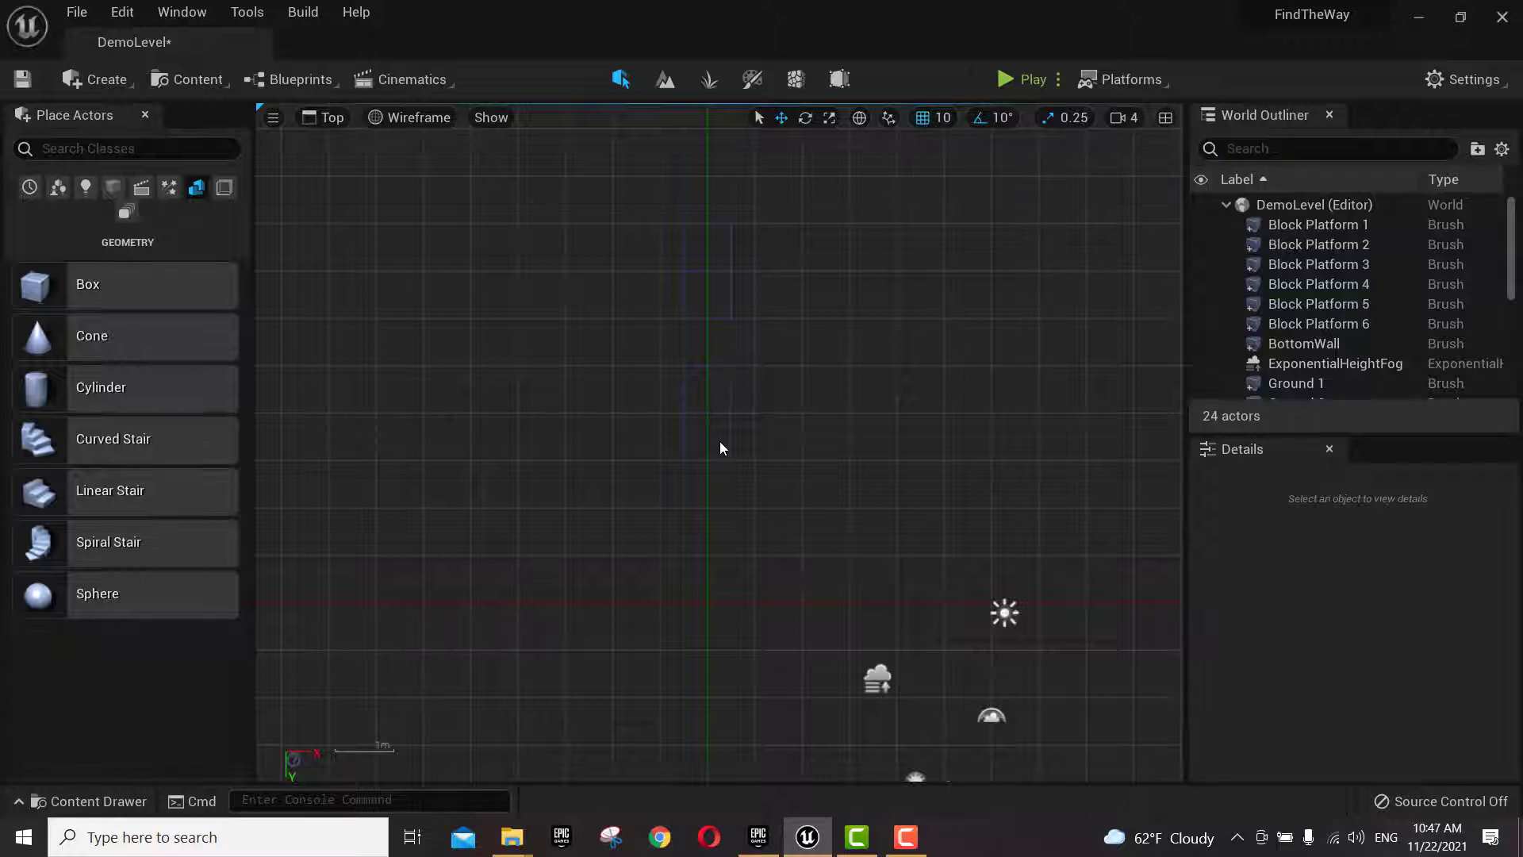
key(ctrl+z)
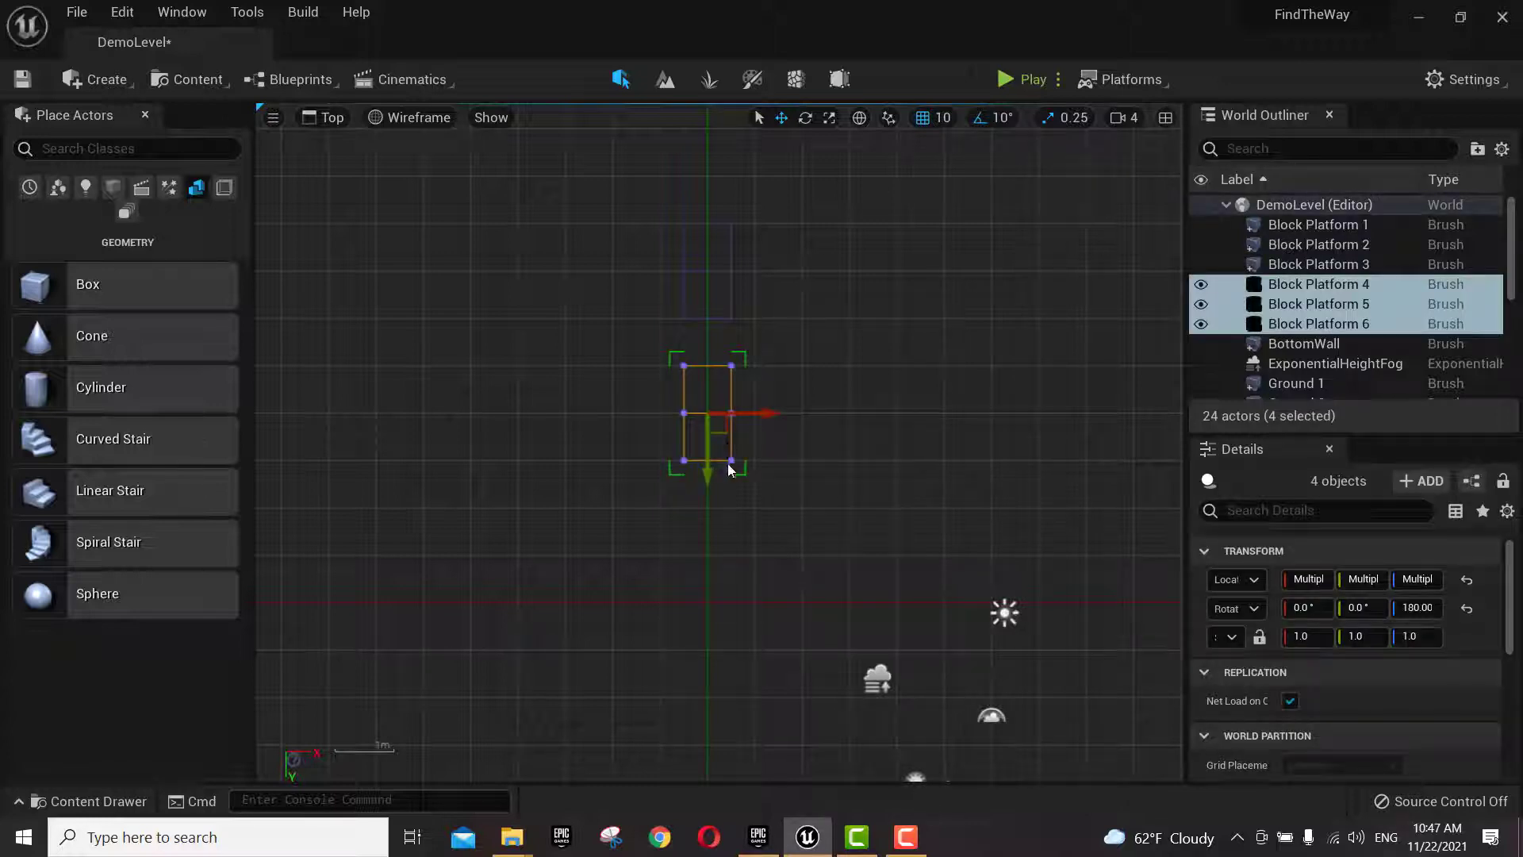
drag(707, 471, 721, 613)
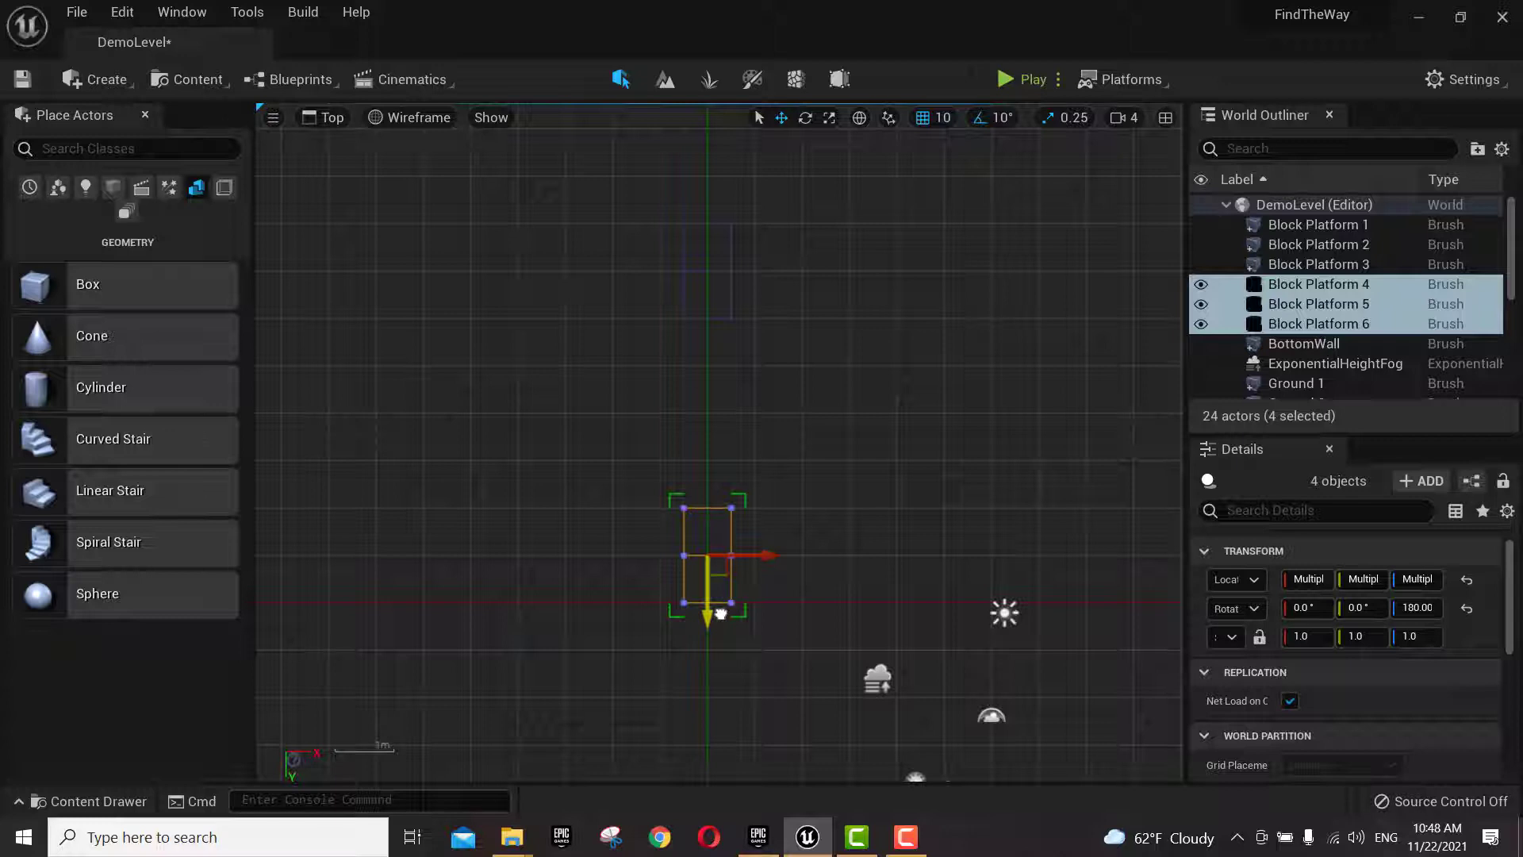
click(721, 613)
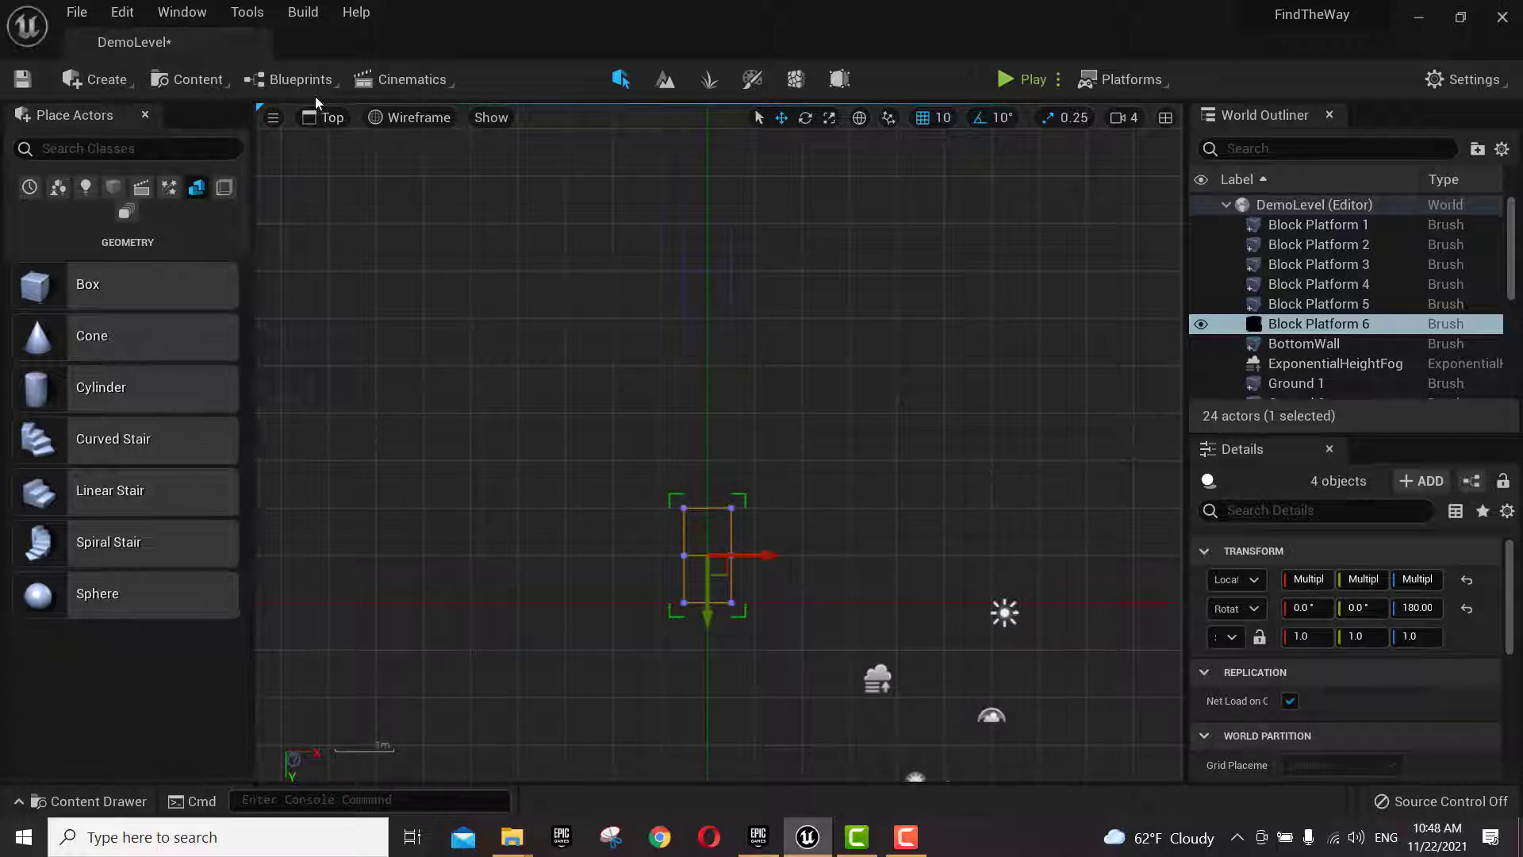
- Return the viewport to the Perspective view
click(398, 118)
click(331, 117)
click(337, 119)
click(337, 119)
click(351, 144)
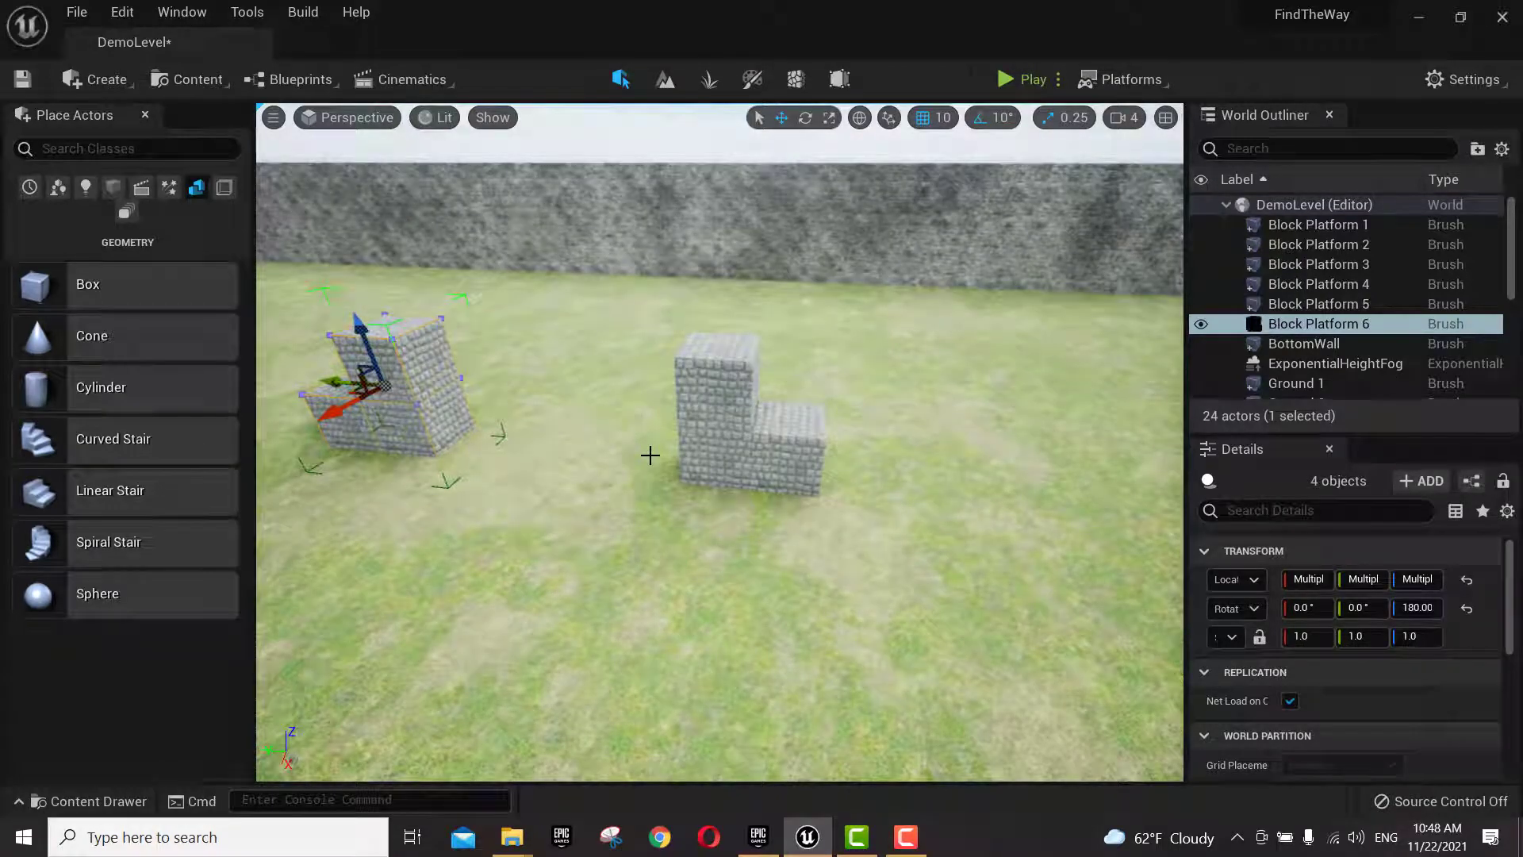
- Place P_Fire from the StarterContent Particles folder on the ground between the two block groups, at about Y -350 and Z 10
right_drag(649, 454, 907, 530)
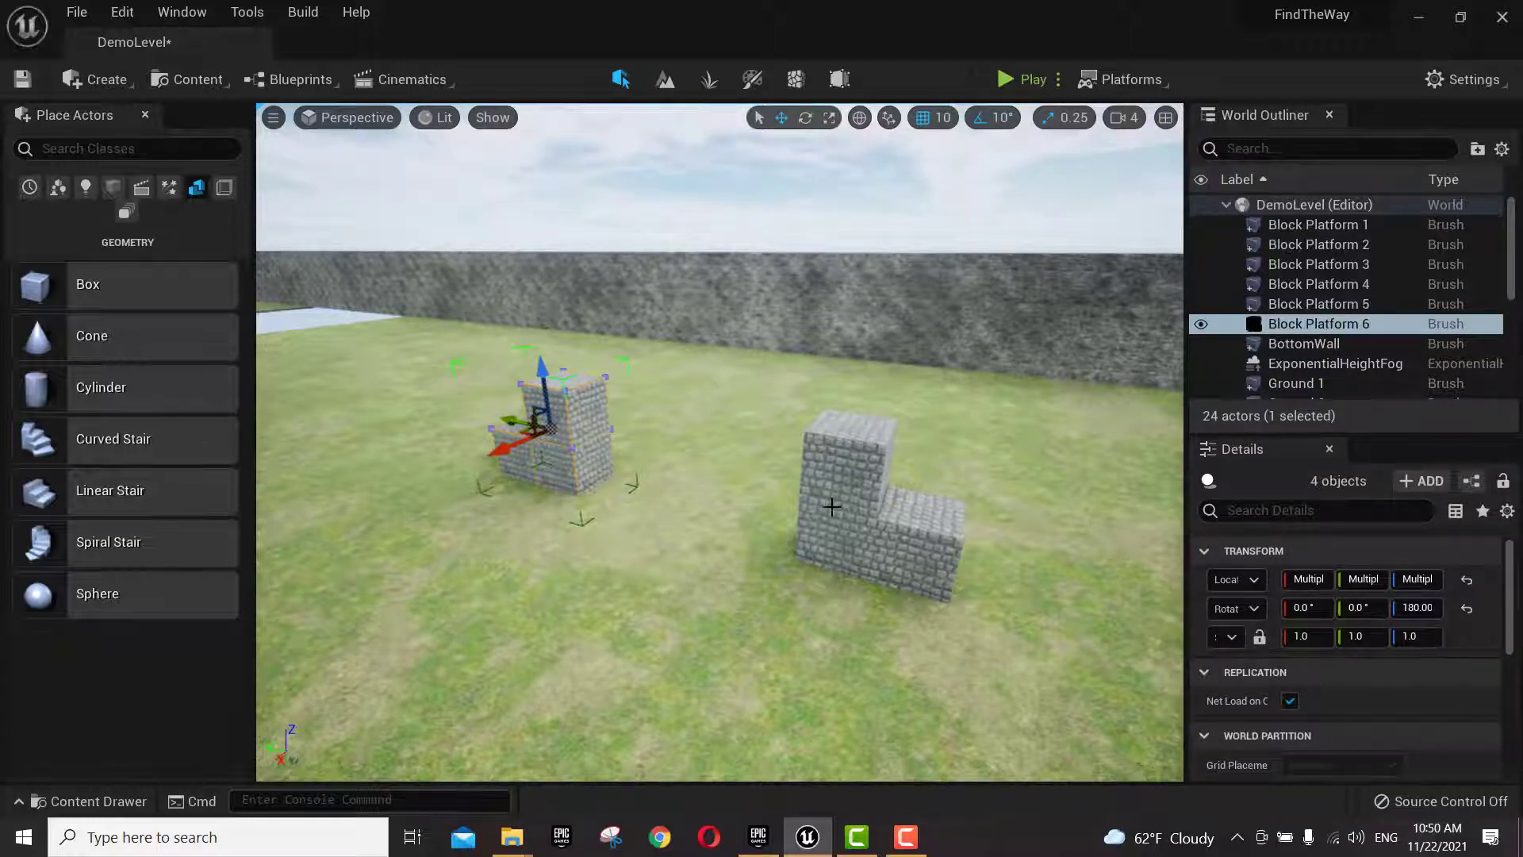
scroll(596, 571, down, 6)
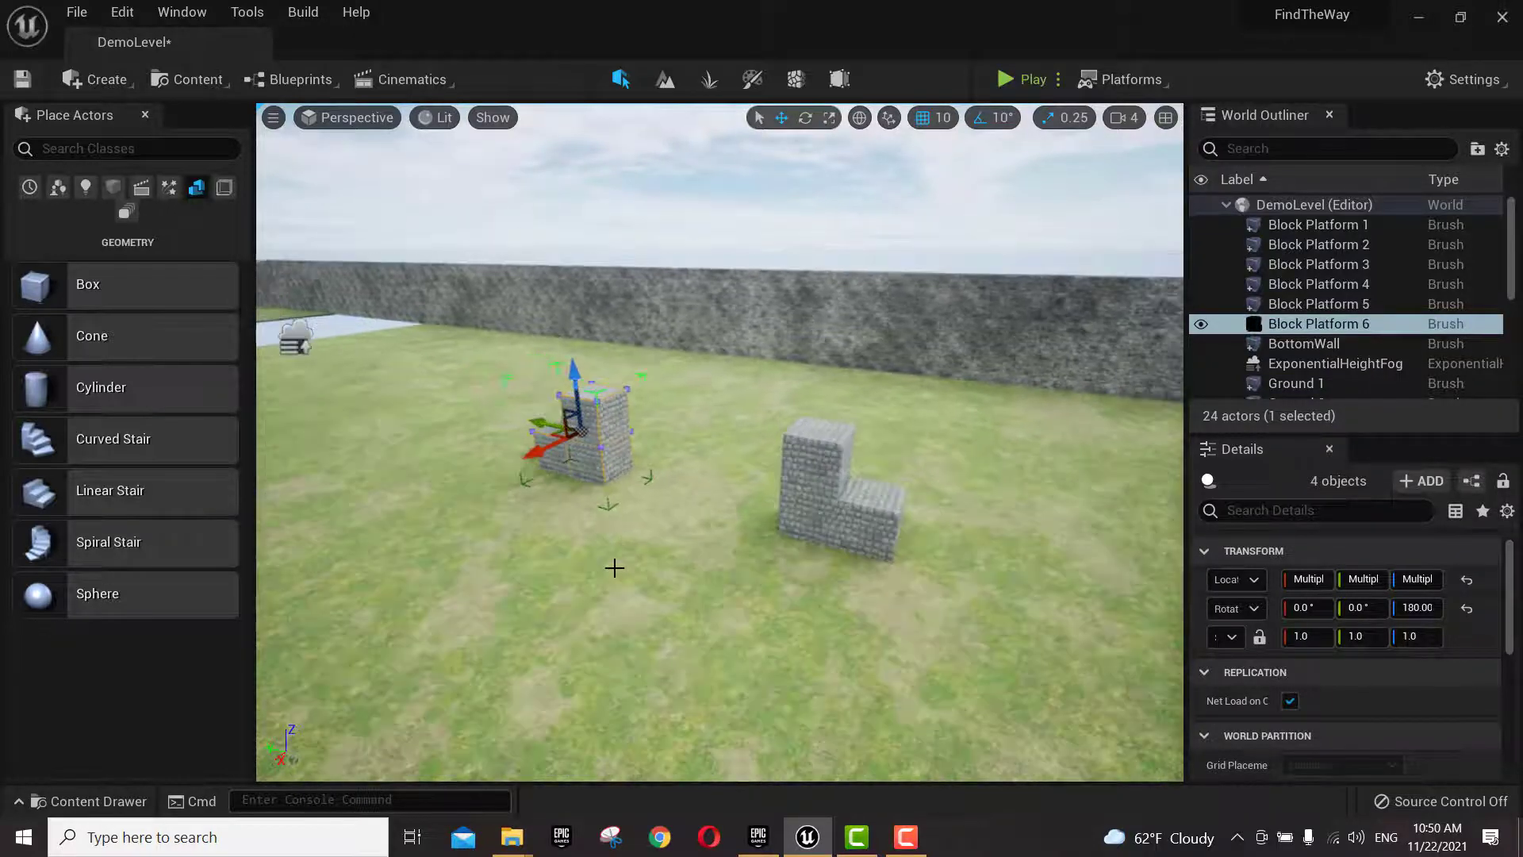
scroll(467, 668, down, 2)
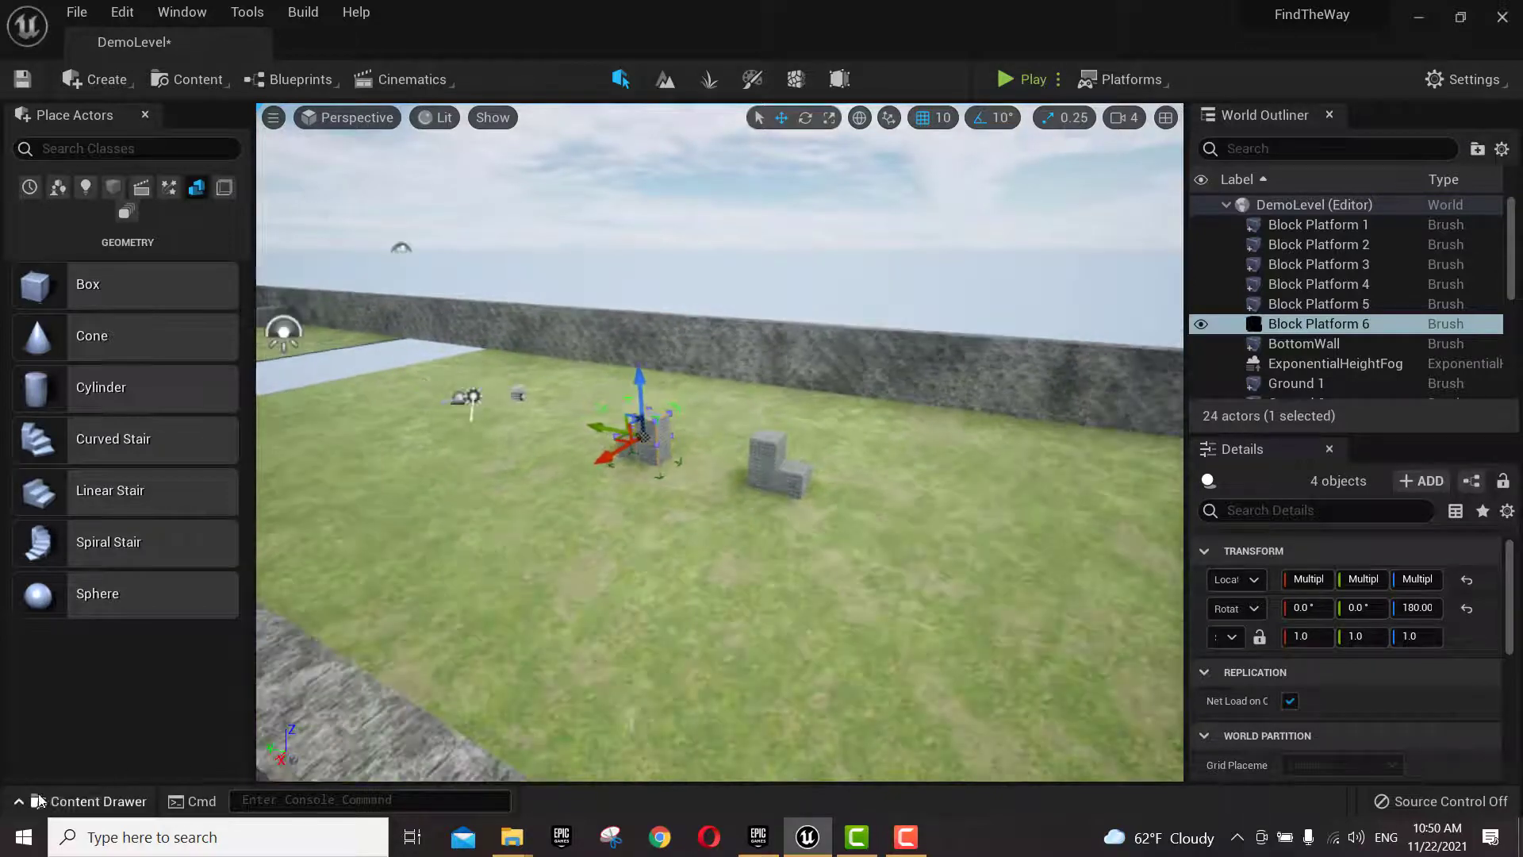
click(89, 801)
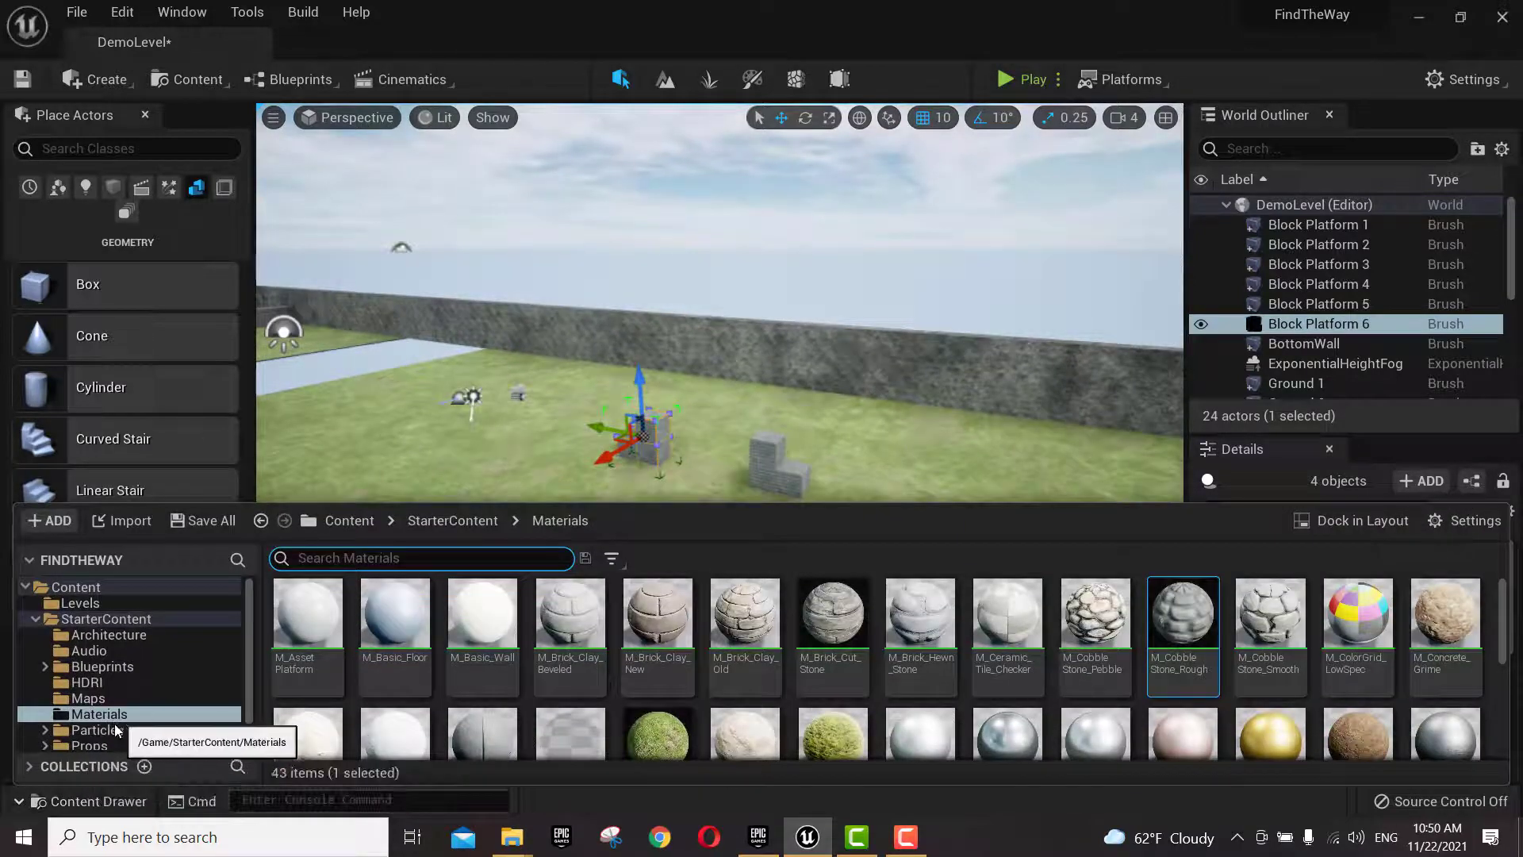
click(108, 729)
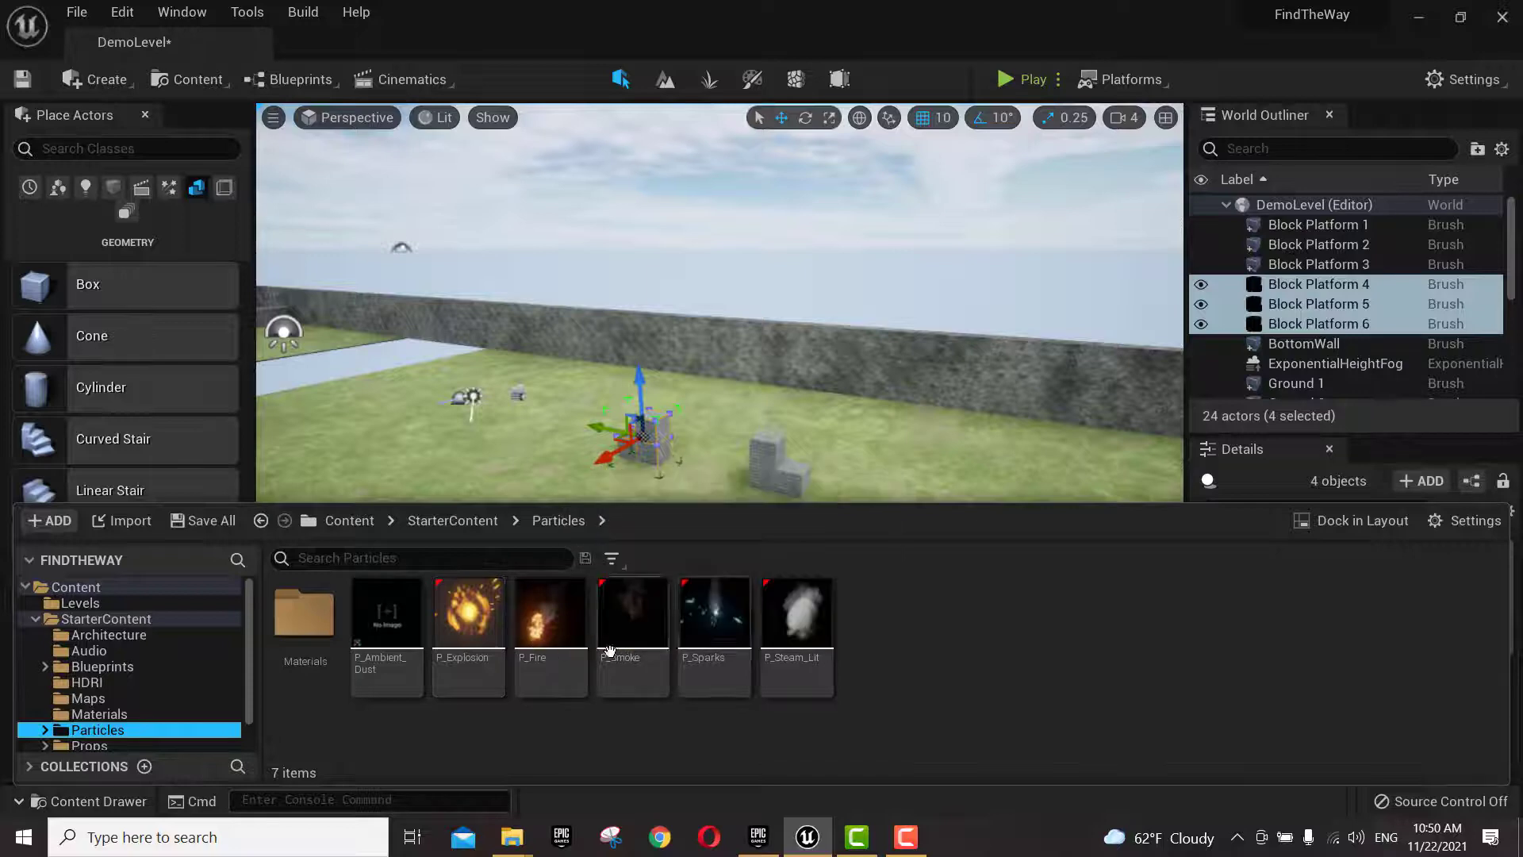
click(556, 644)
drag(680, 521, 706, 459)
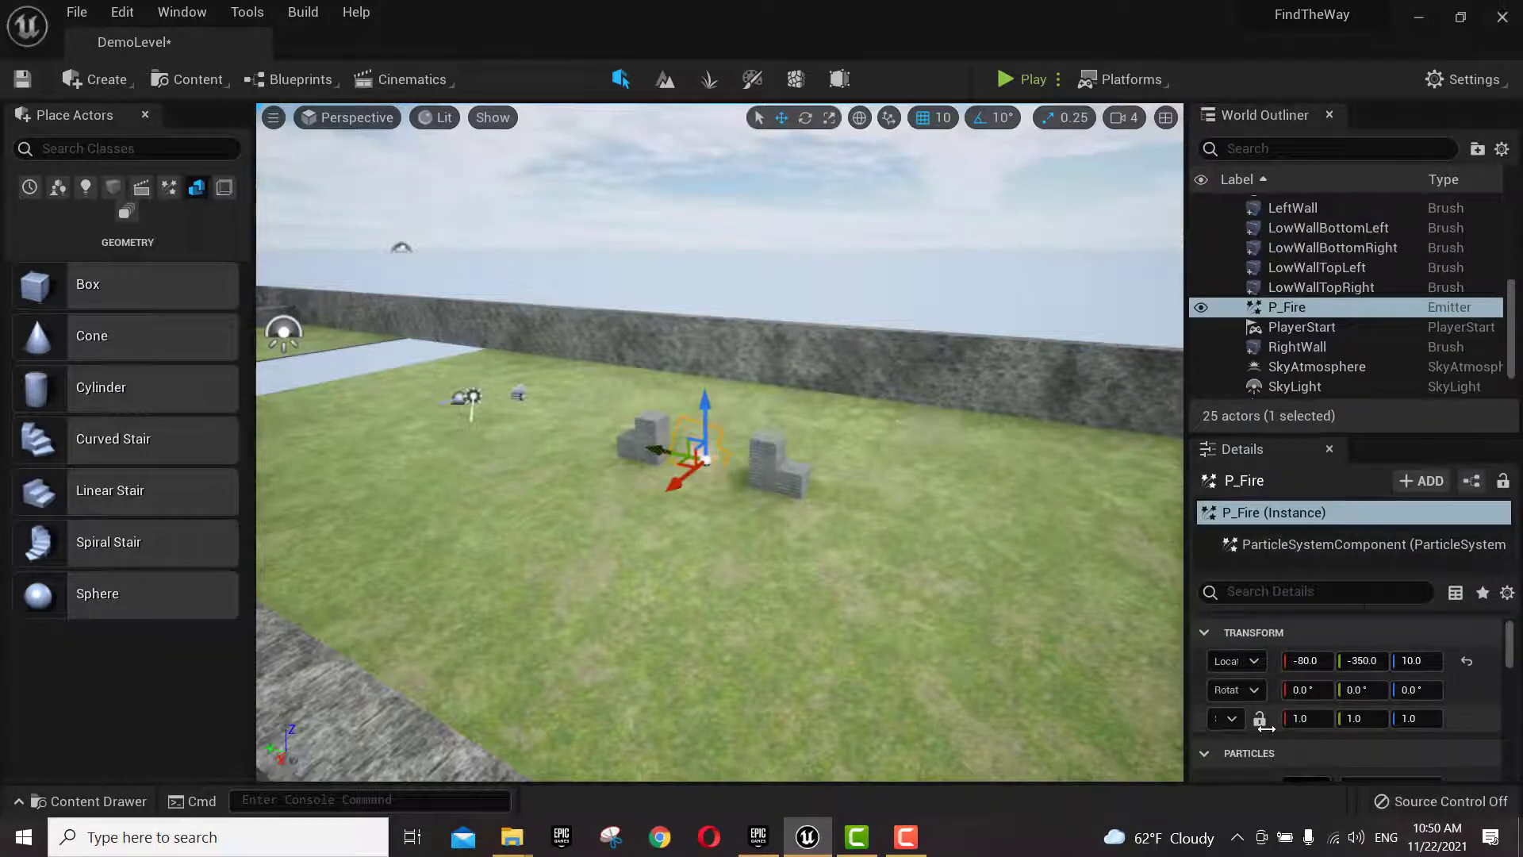
- Scale P_Fire uniformly to 4 and duplicate it seven times along the positive X axis up to the side wall, ending at about X 1230
click(1306, 719)
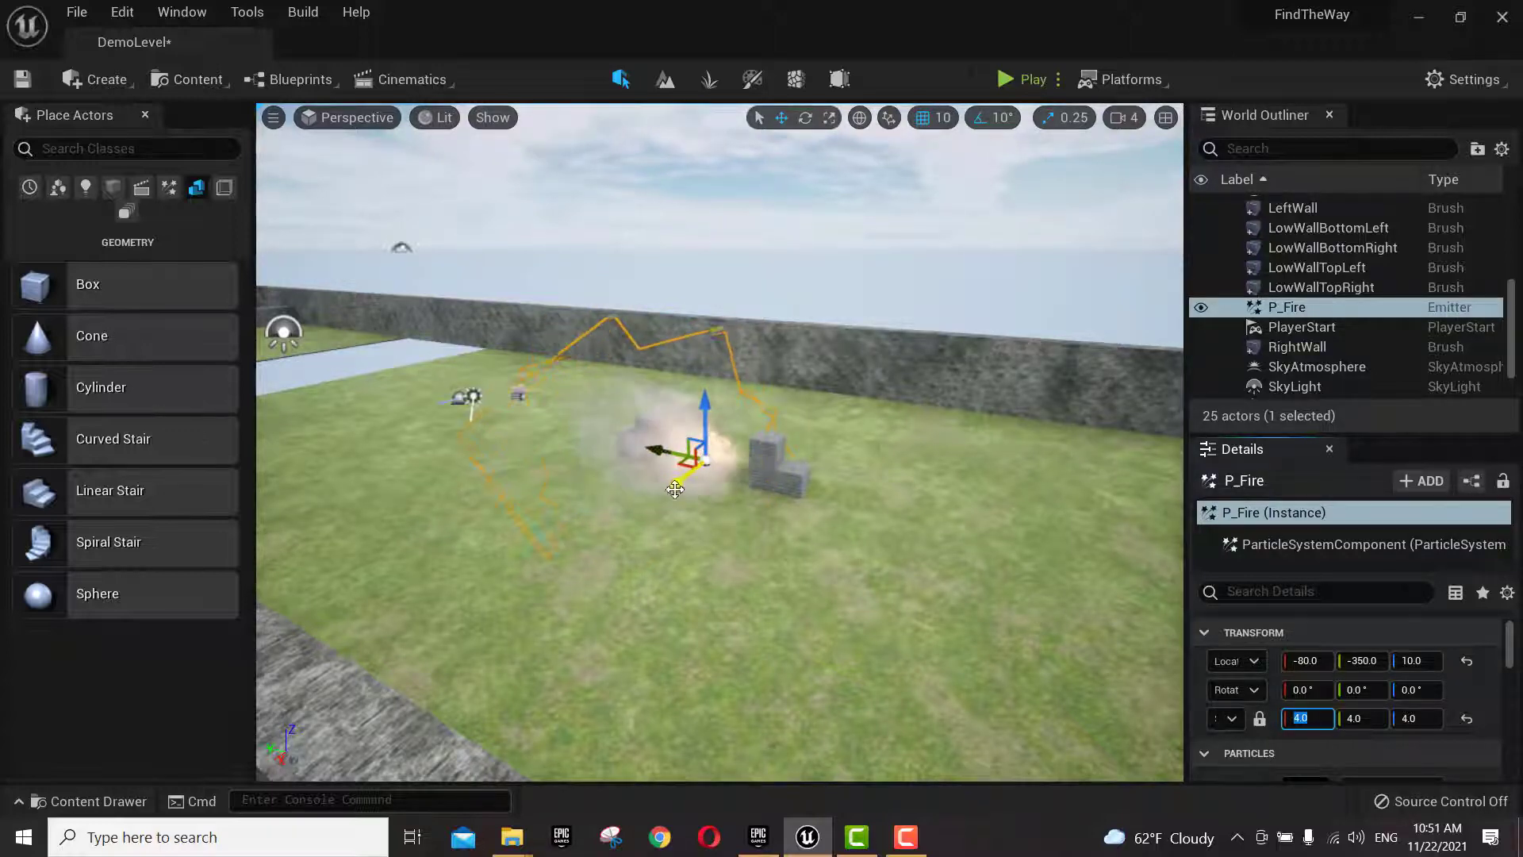
alt+drag(679, 486, 622, 529)
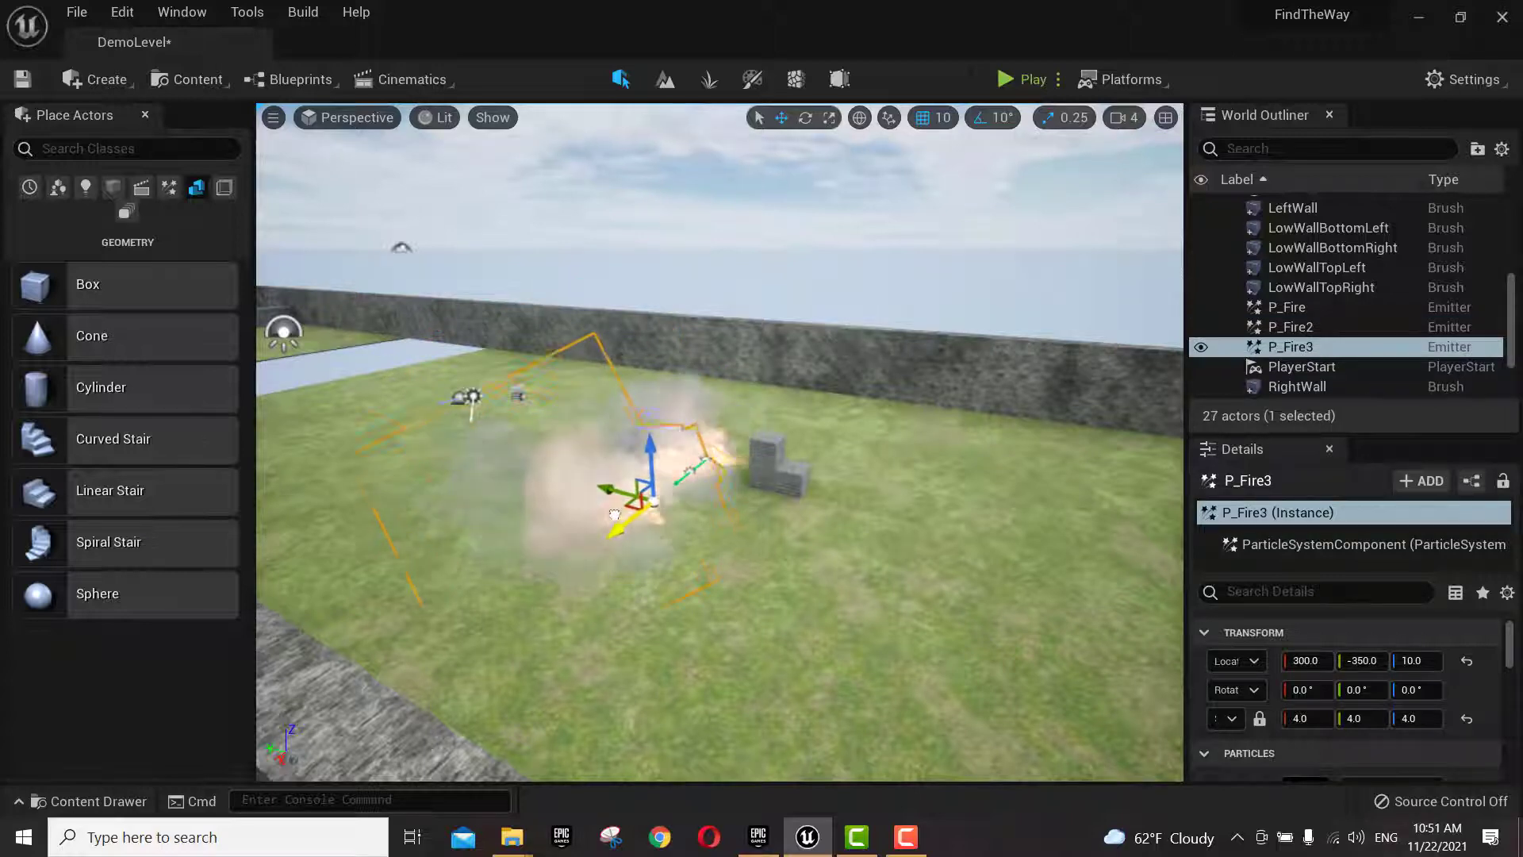
alt+drag(614, 514, 607, 538)
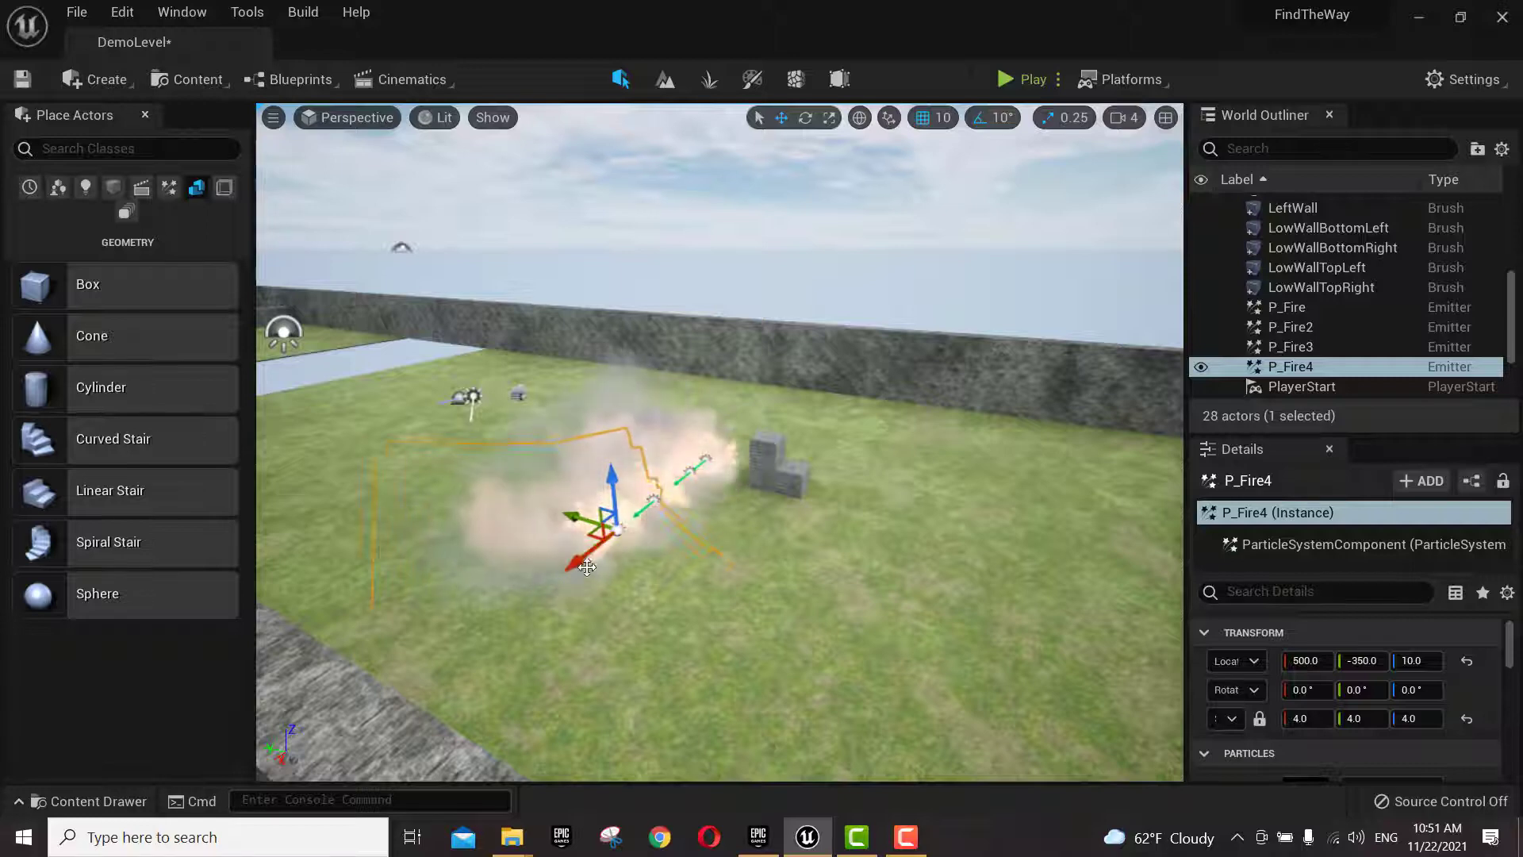
alt+drag(579, 564, 554, 579)
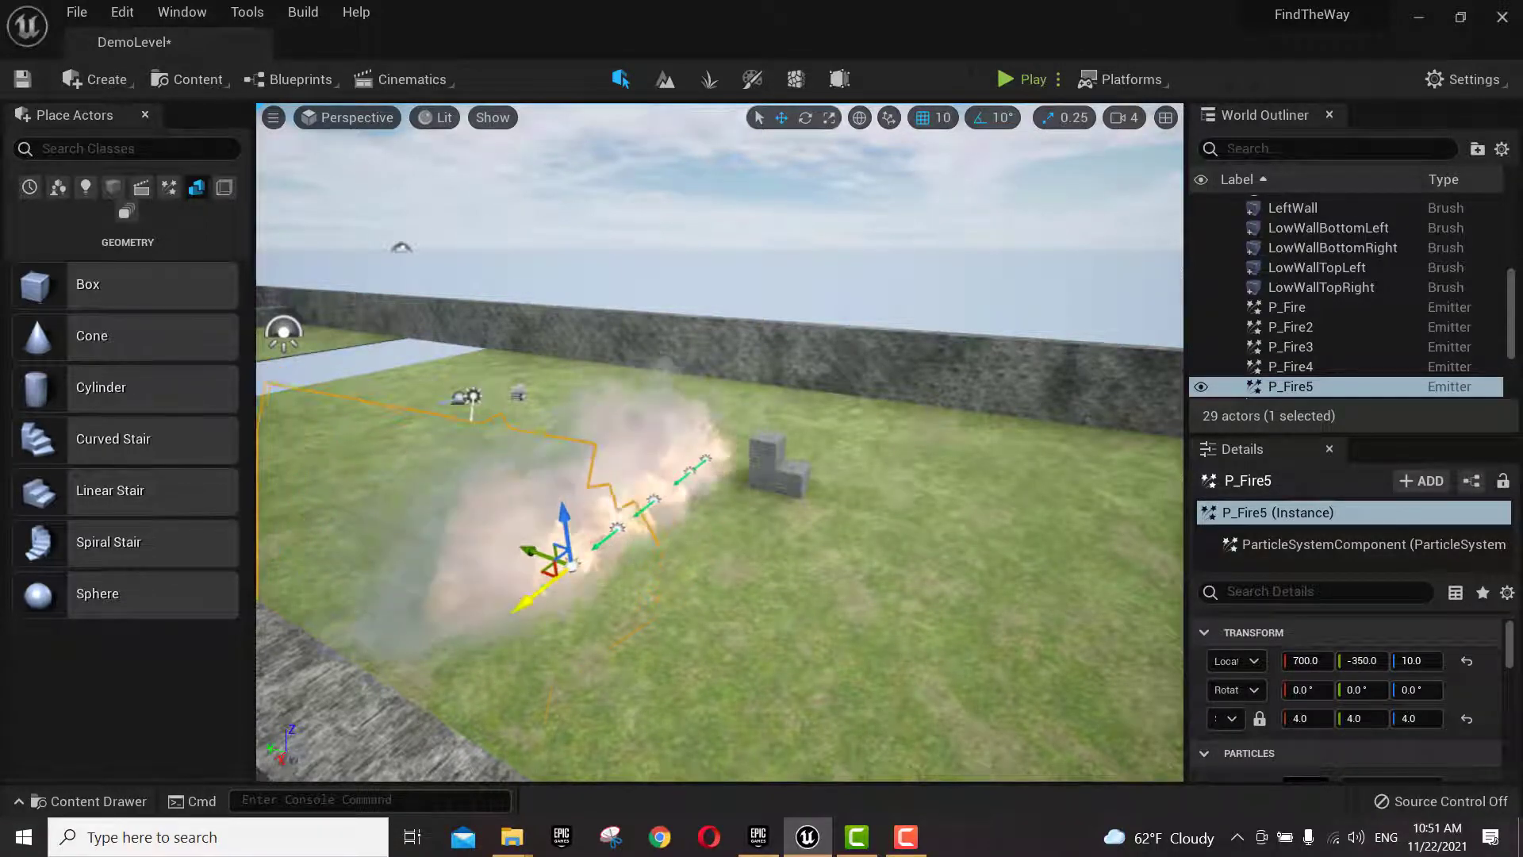
alt+drag(520, 603, 379, 701)
alt+drag(682, 540, 556, 547)
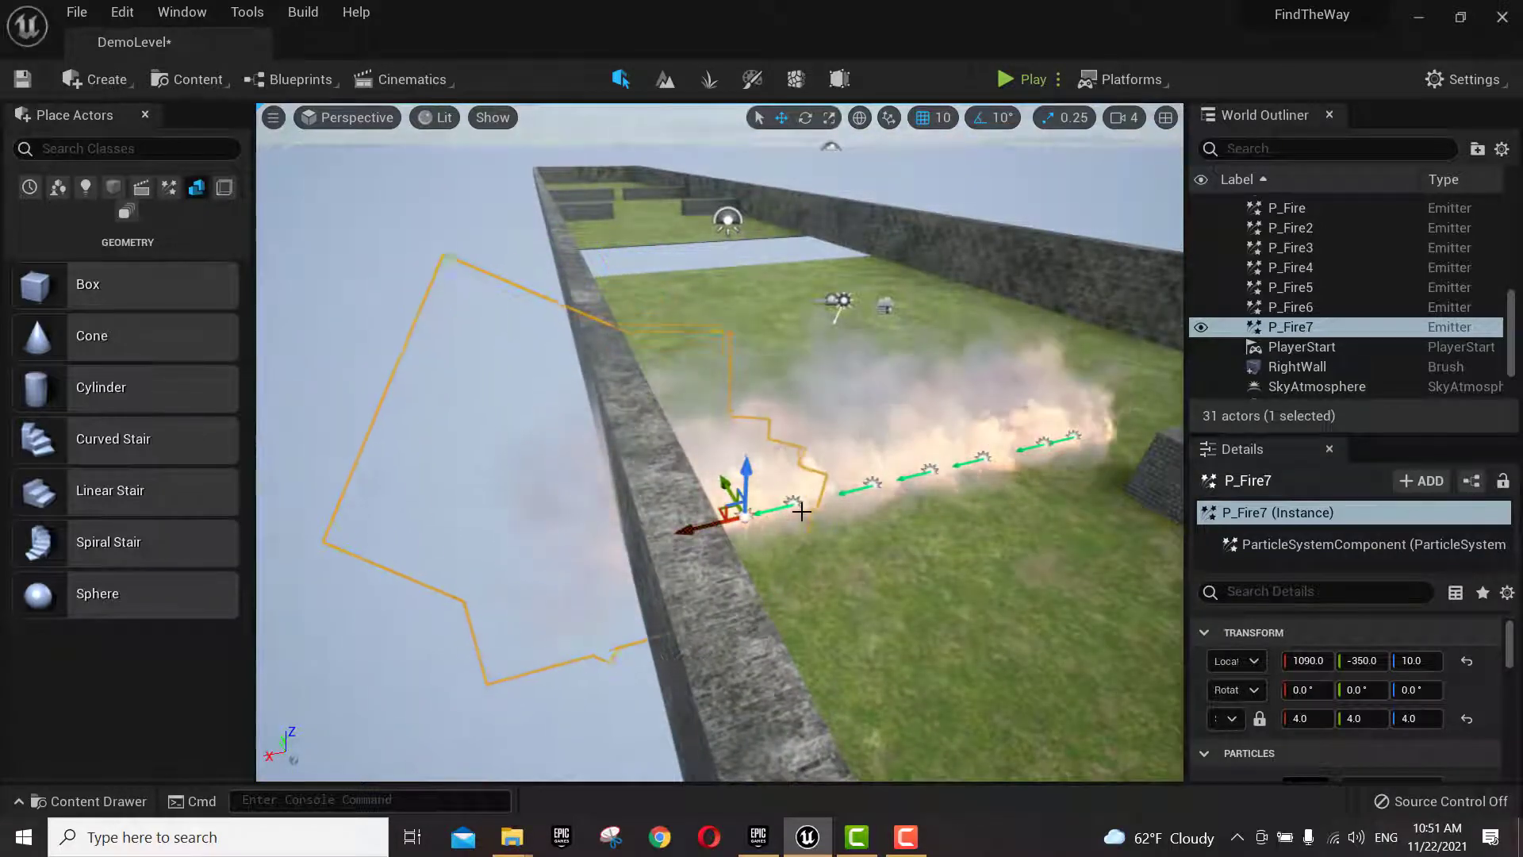
key(f)
alt+drag(811, 509, 769, 523)
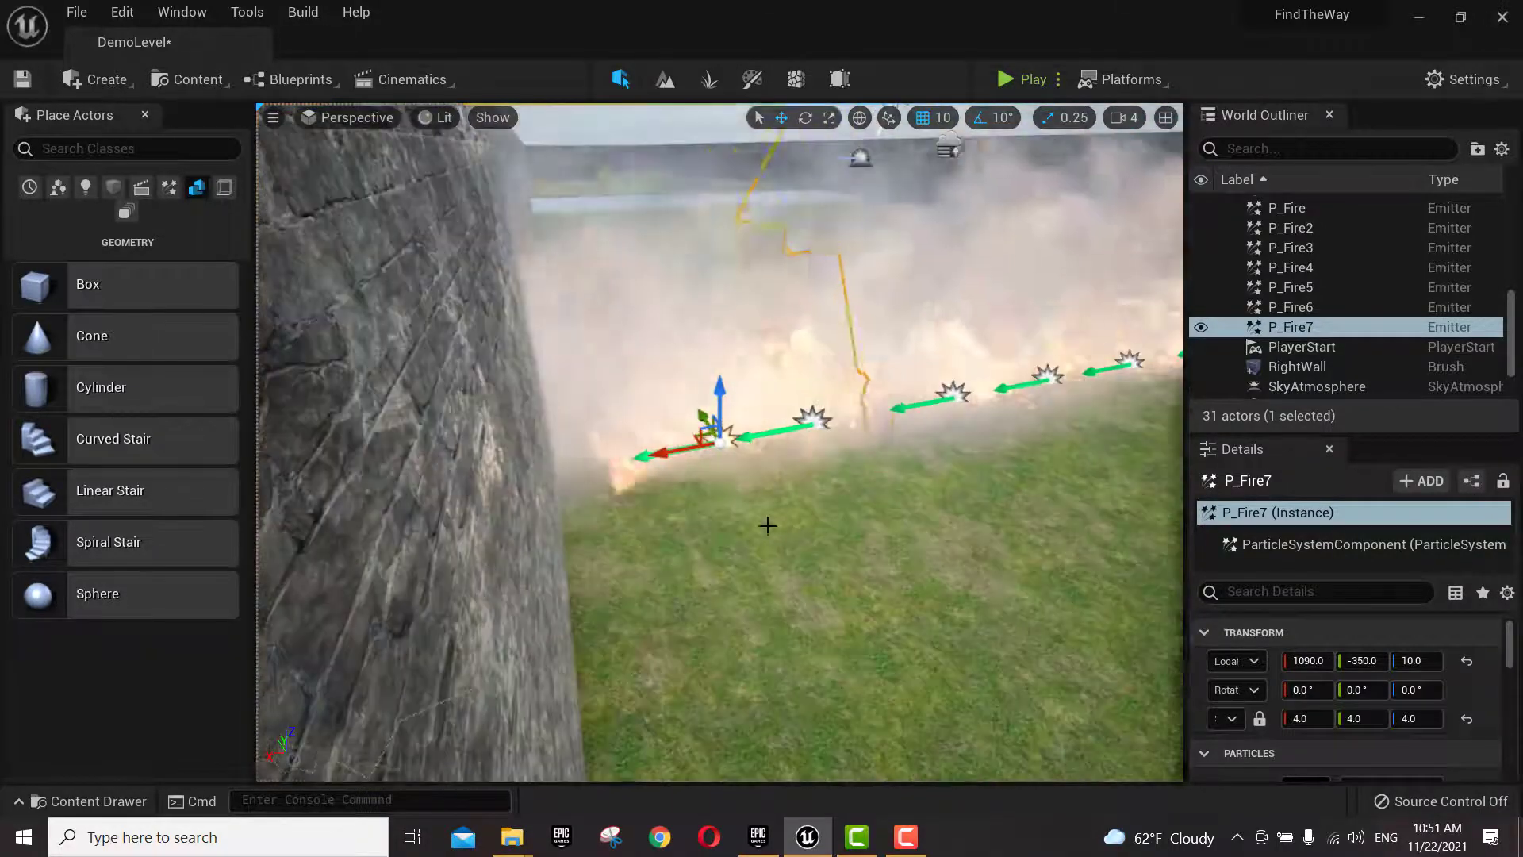
alt+drag(674, 460, 551, 475)
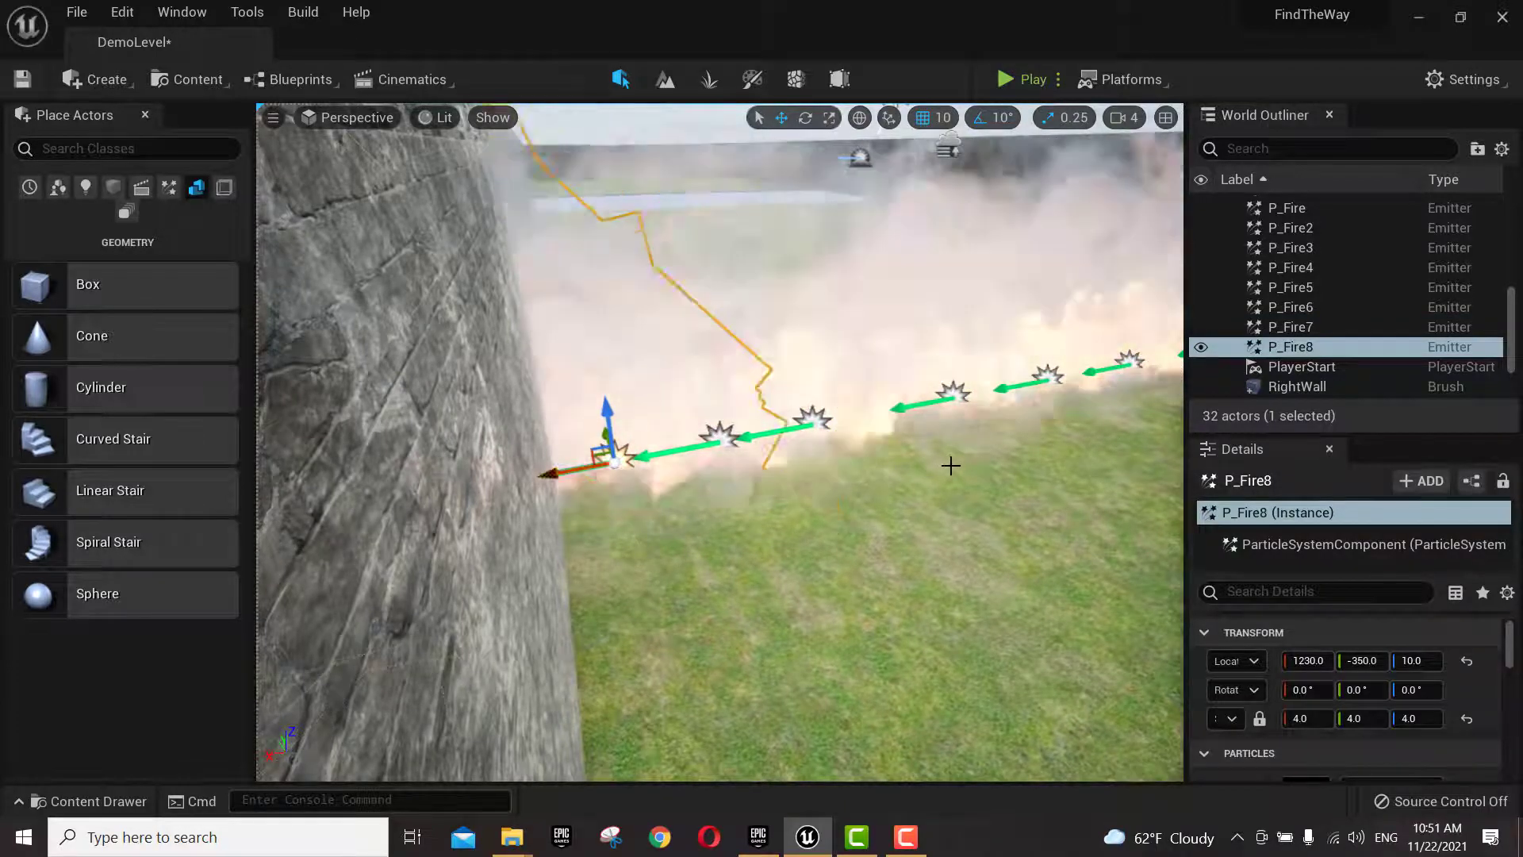
key(f)
- Duplicate the original P_Fire seven times along the negative X axis up to the opposite side wall, ending at about X -1290
click(1086, 367)
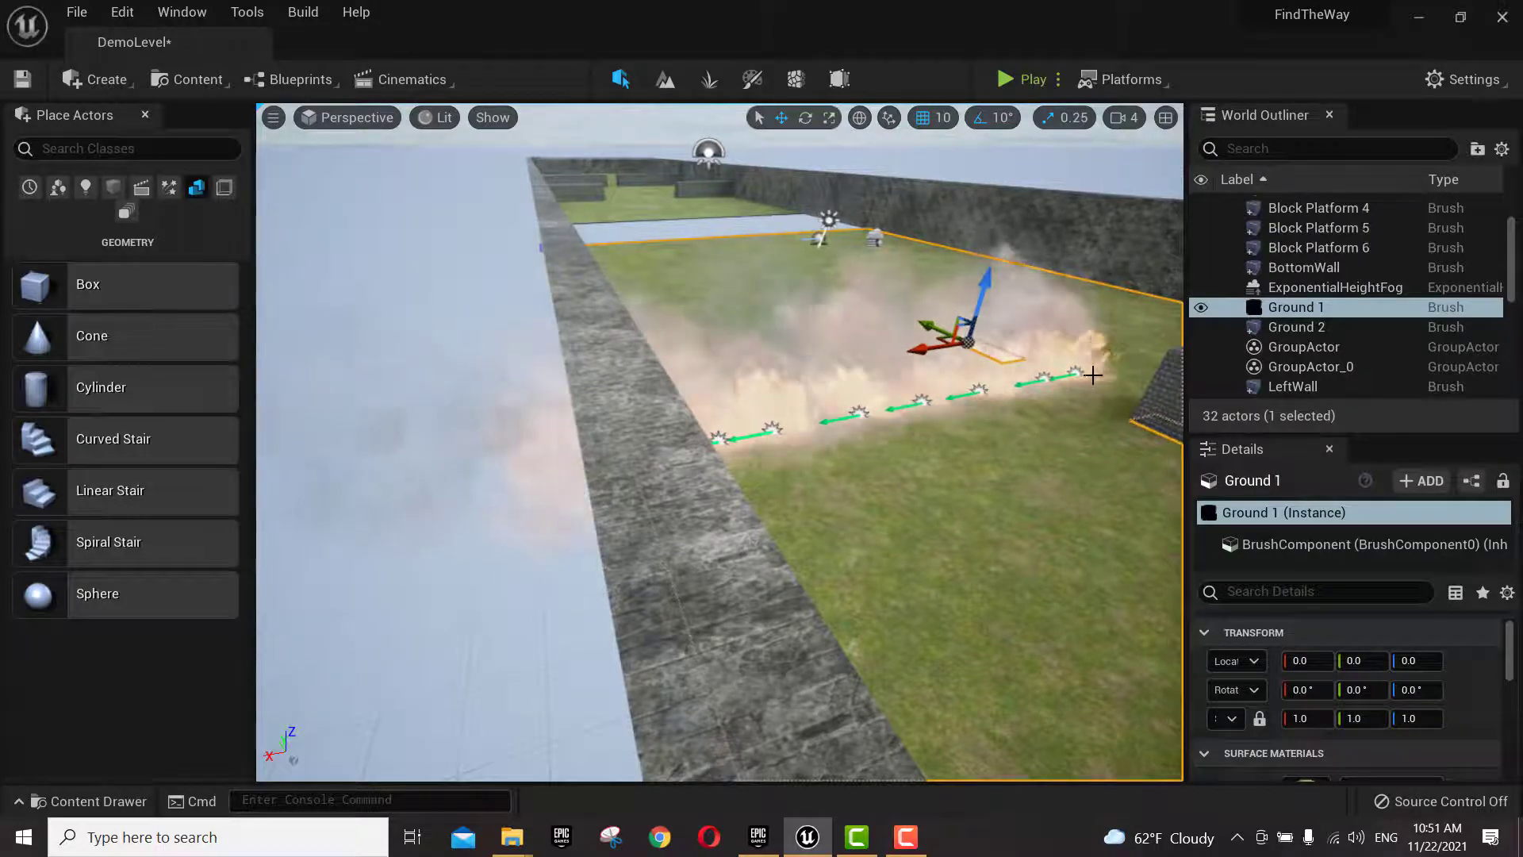
click(1076, 372)
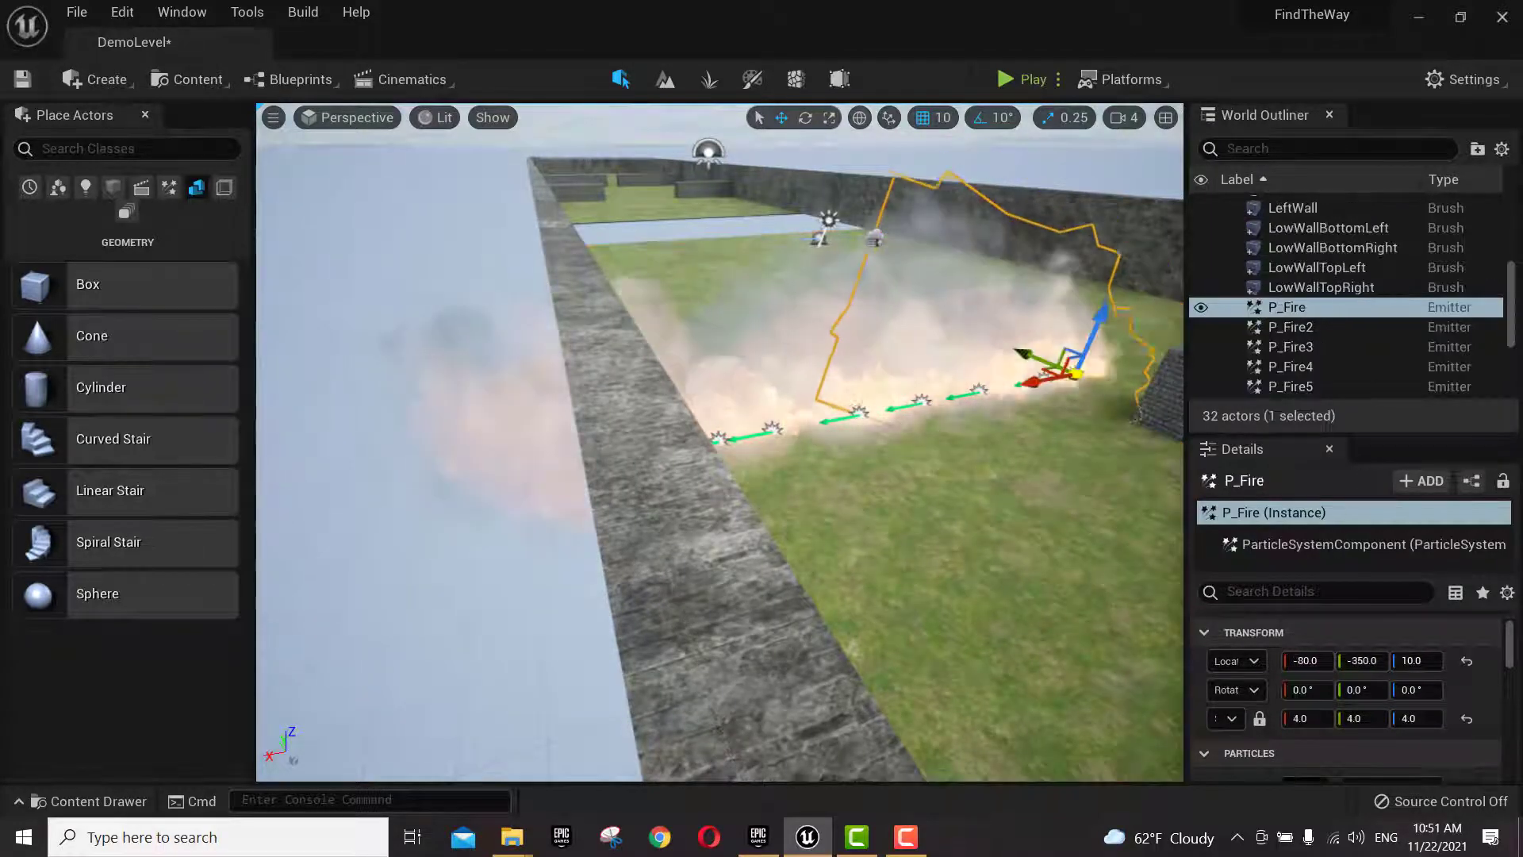
key(f)
scroll(1095, 395, down, 3)
scroll(1060, 424, down, 10)
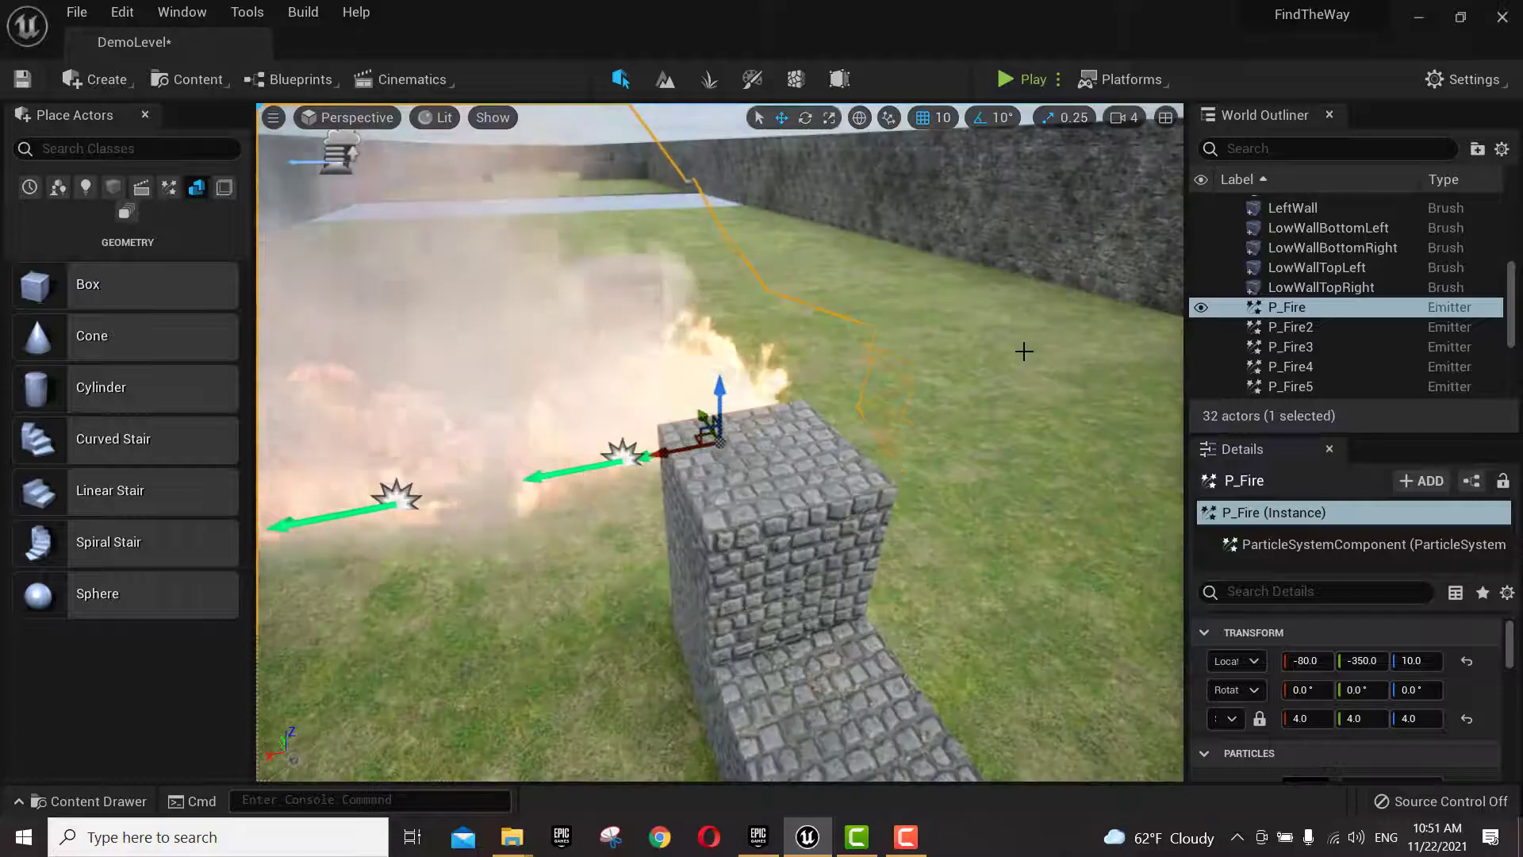
scroll(1033, 330, down, 5)
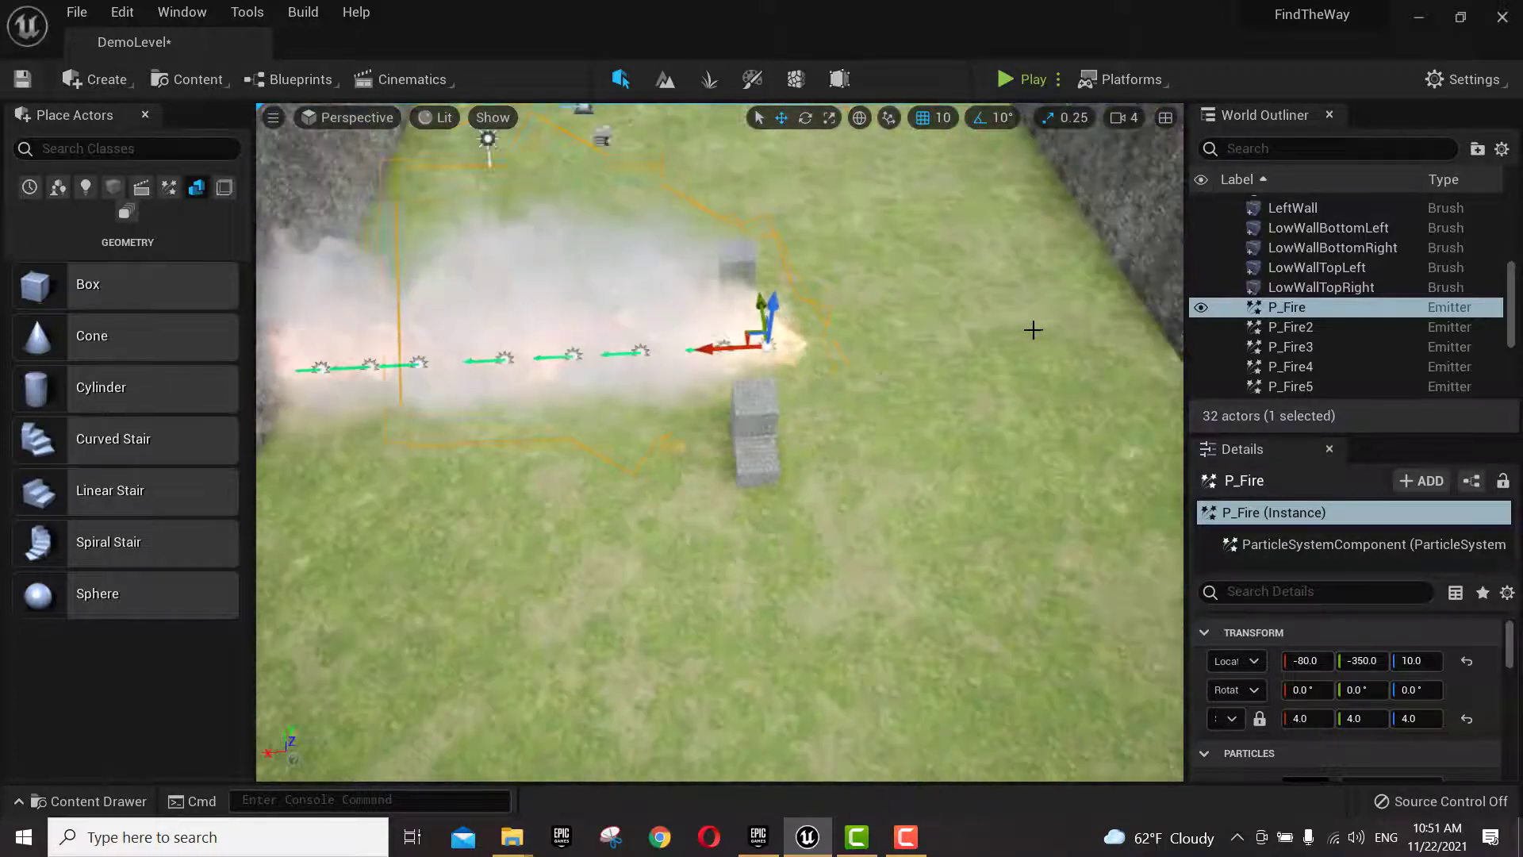
alt+drag(706, 362, 1059, 343)
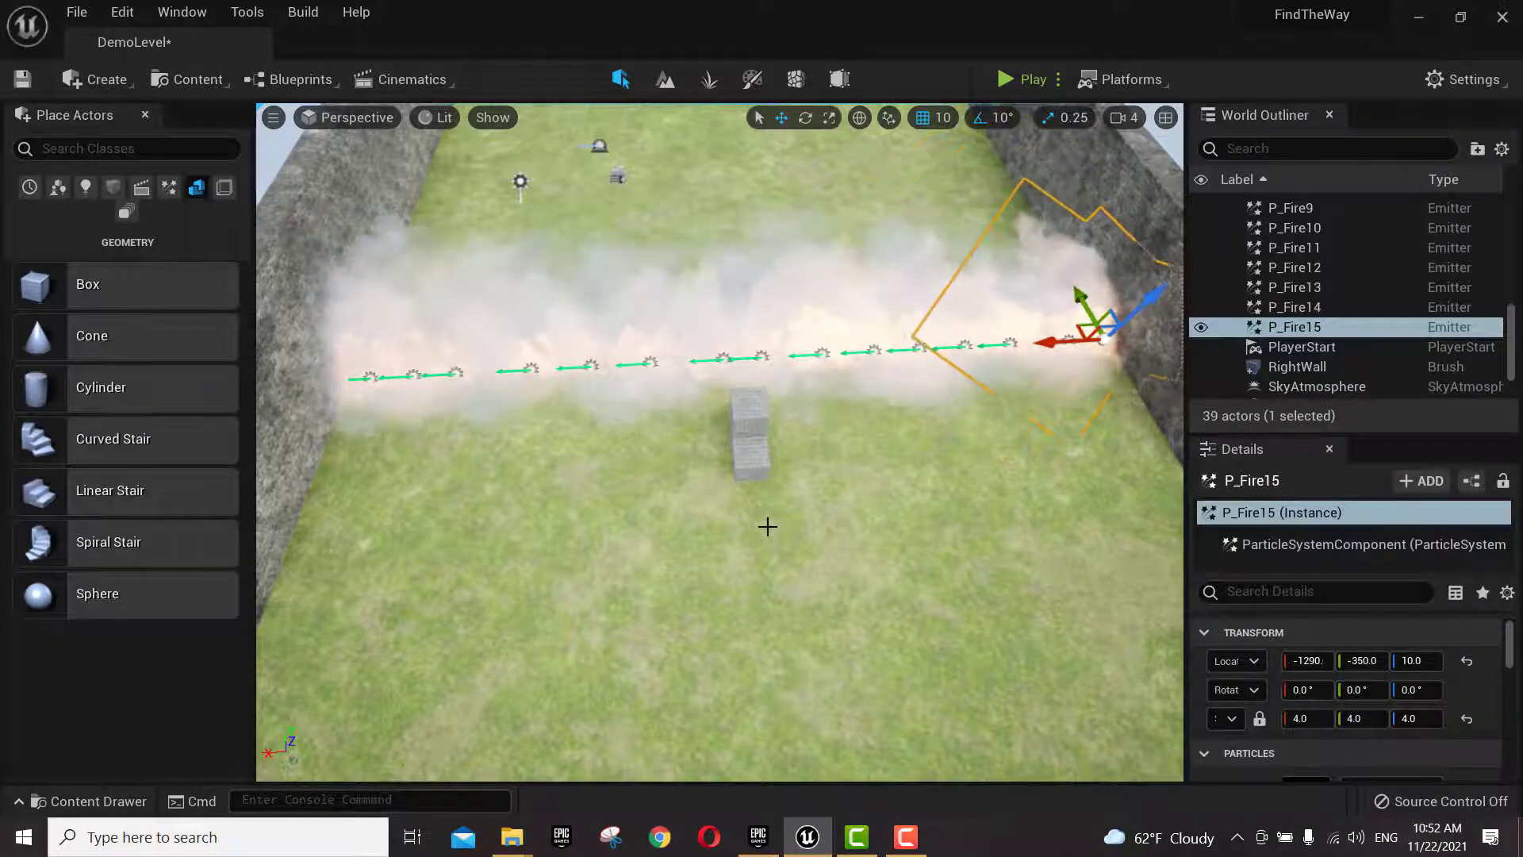
- Place a box brush with the M_Basic_Wall material on the grass near the block platforms, at about X 410, Y -1030, Z 110
click(111, 801)
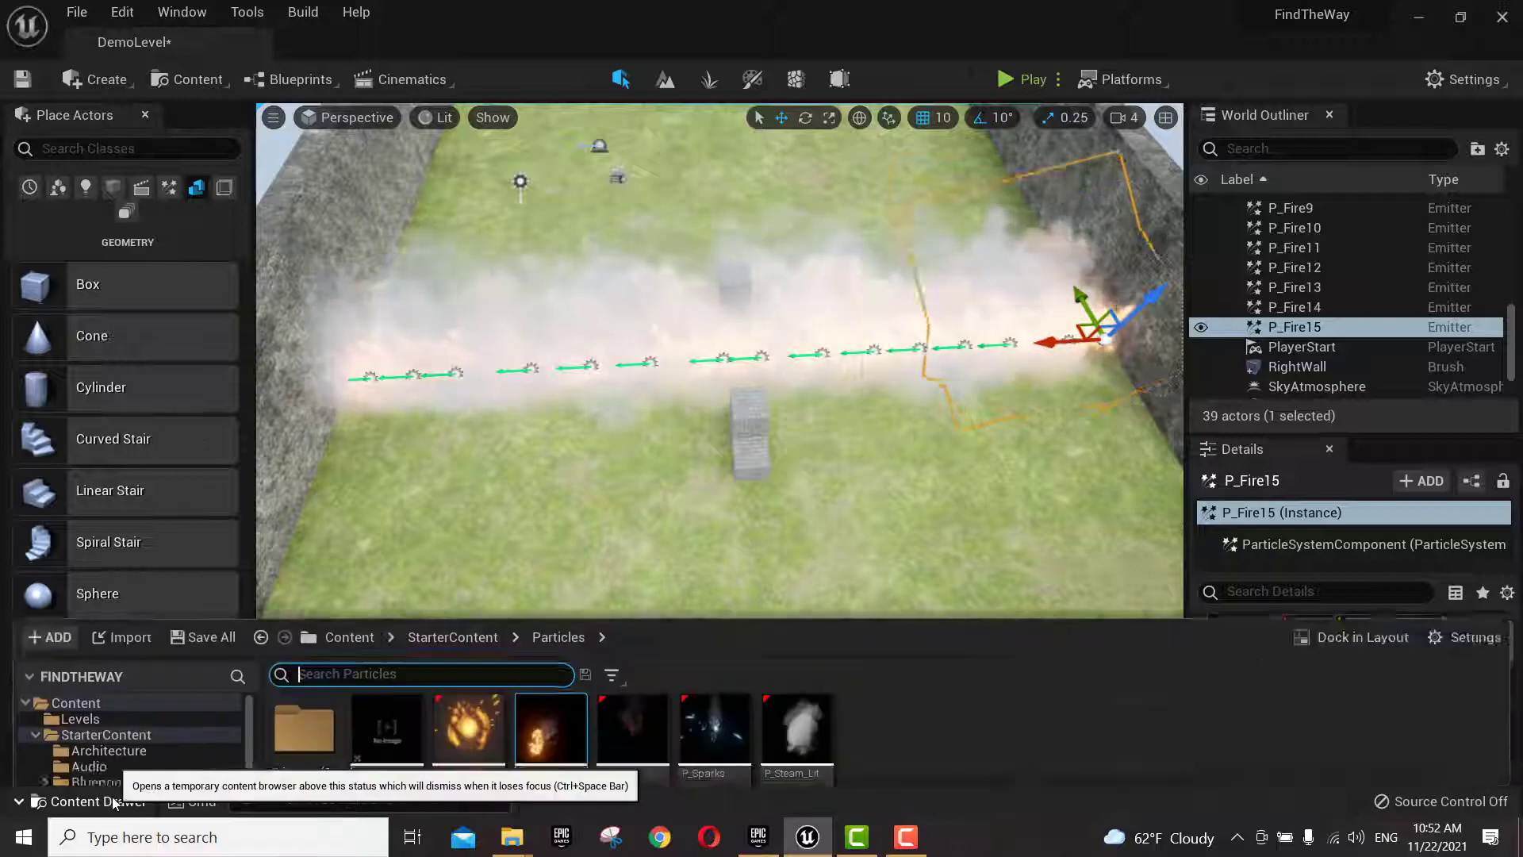
click(99, 714)
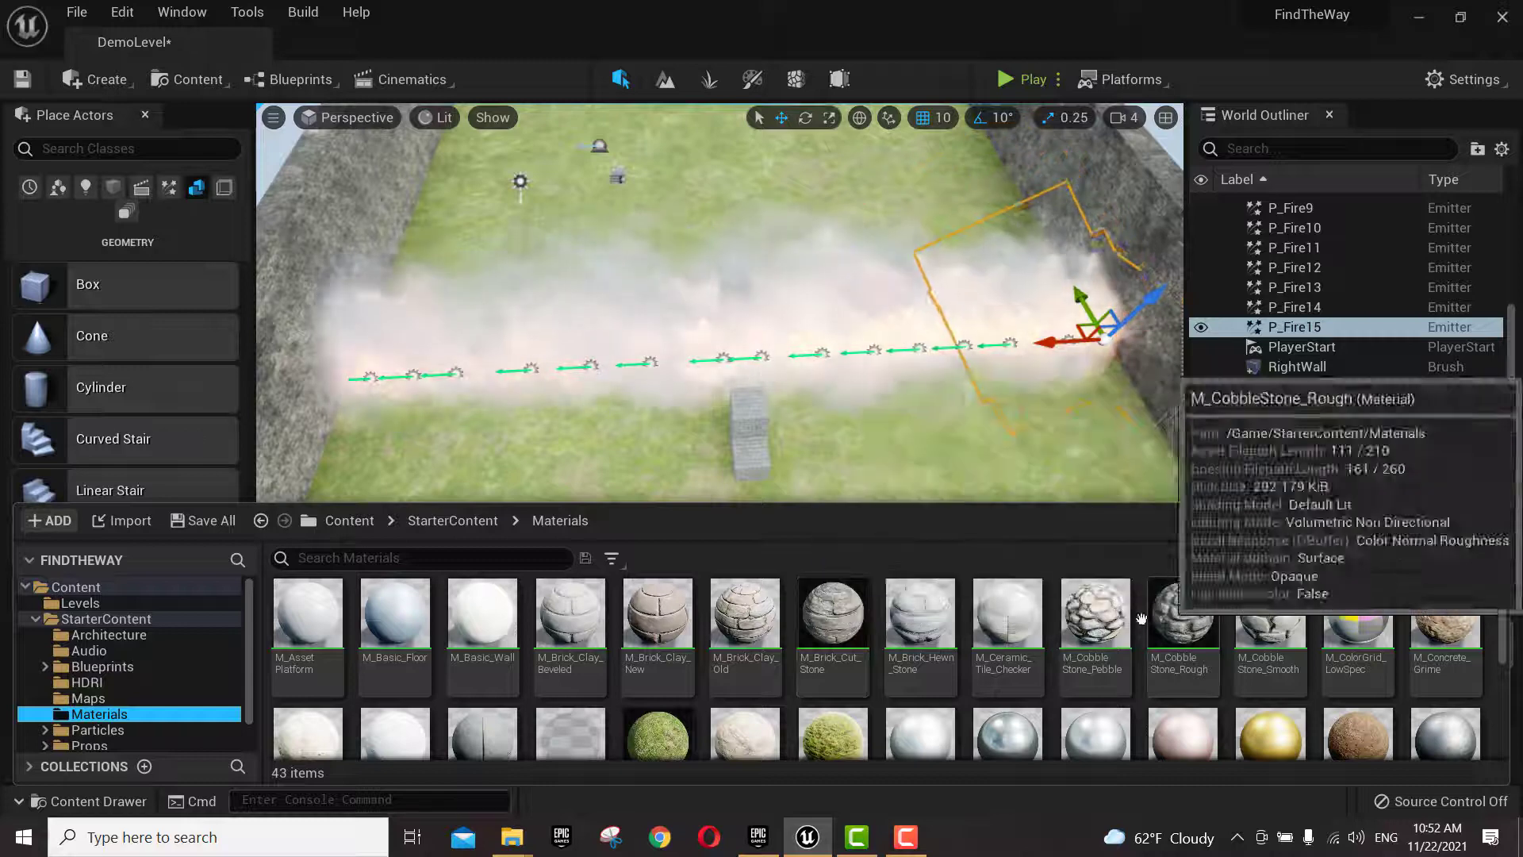
click(469, 627)
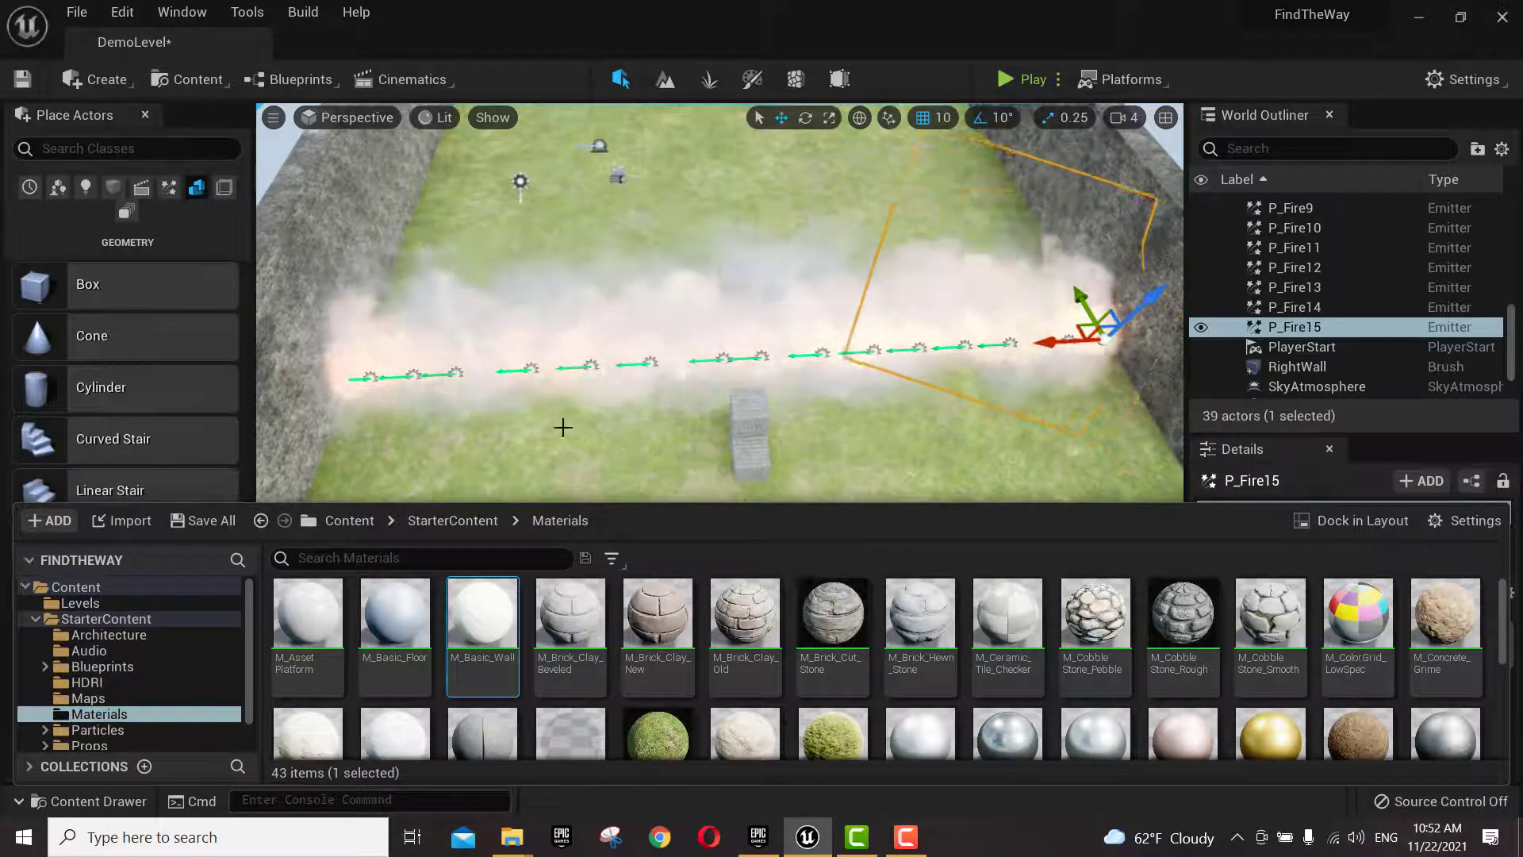
mouse_move(98, 289)
mouse_down()
mouse_move(599, 444)
mouse_move(615, 569)
mouse_up()
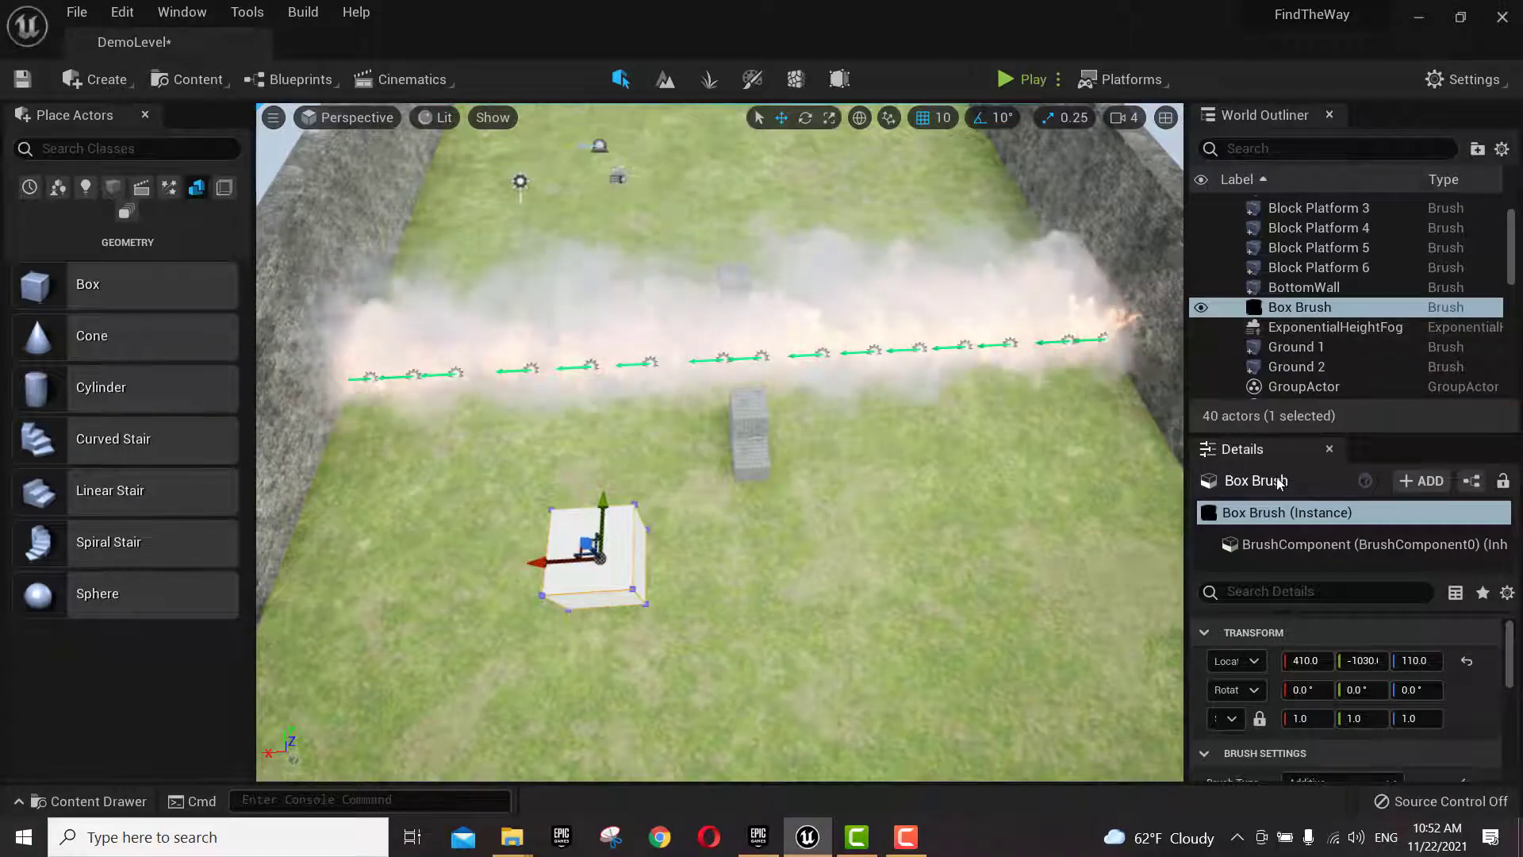
- Rename the new box brush as HouseFenceWall 1-1
double_click(1238, 518)
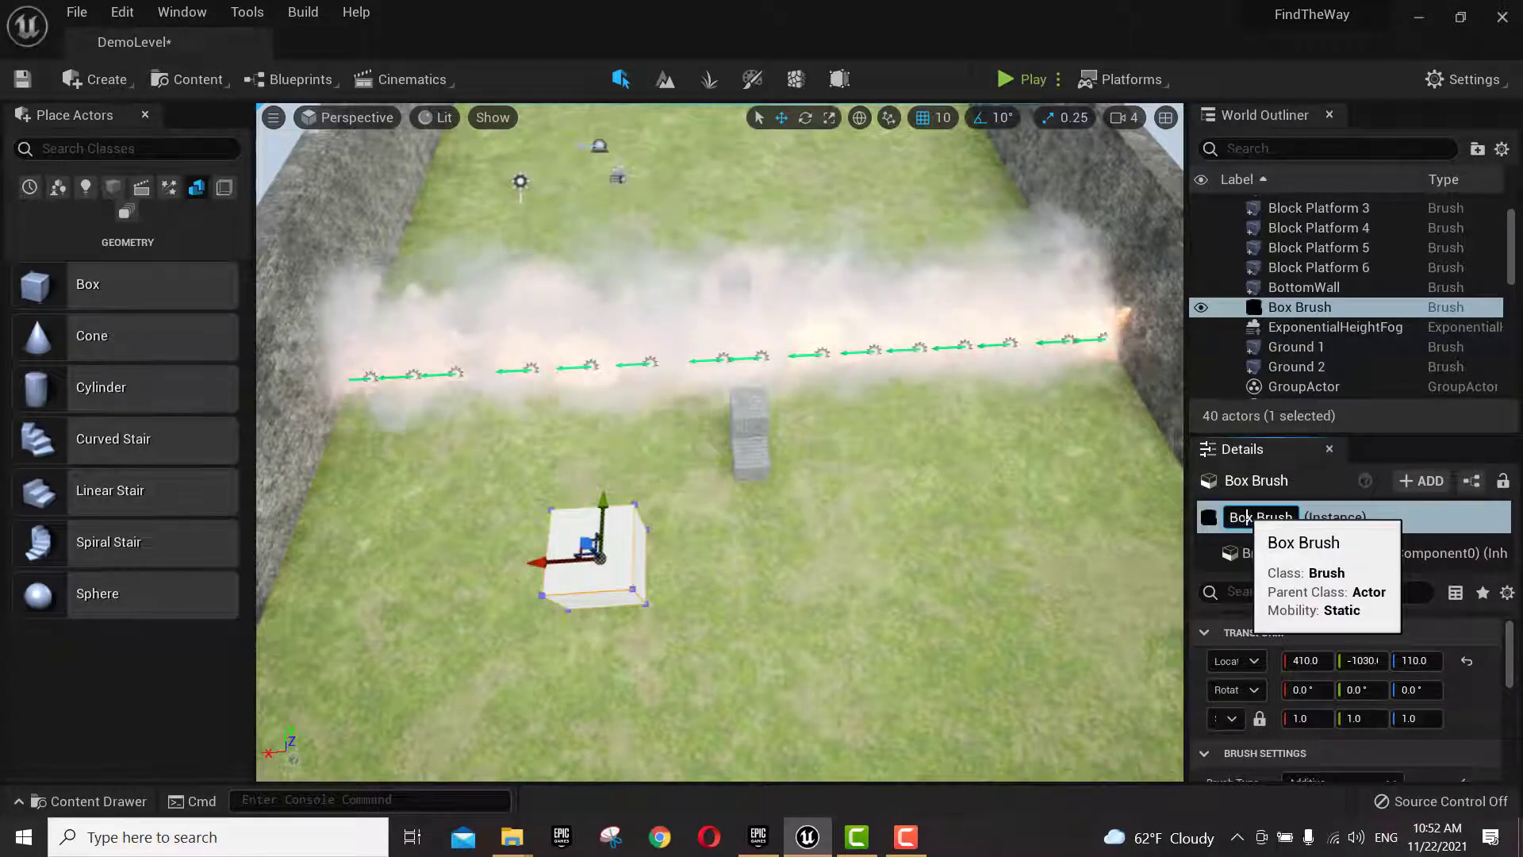
text(Ho)
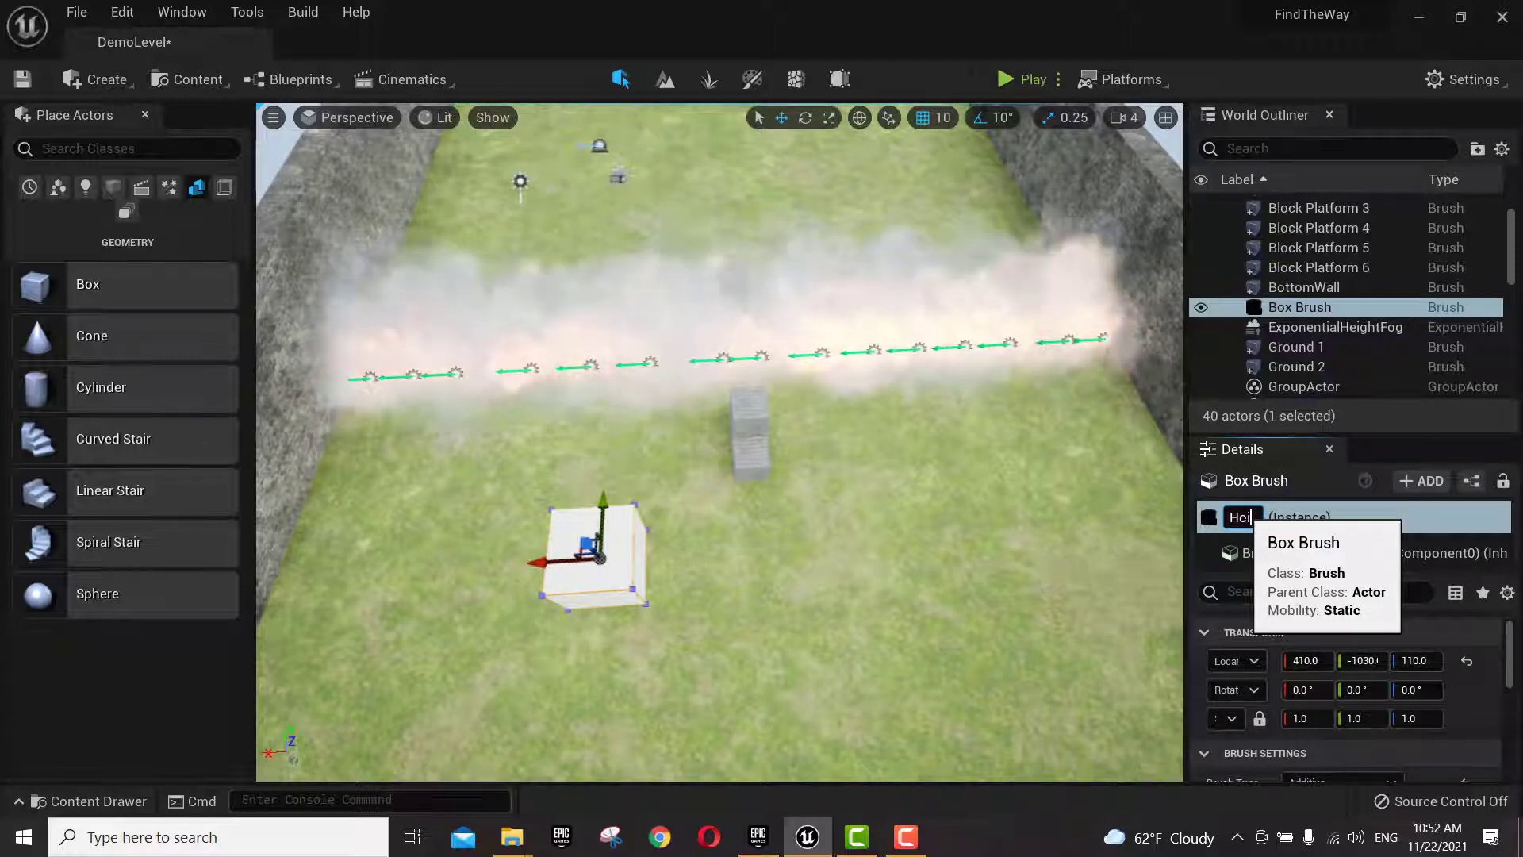
text(useFenc)
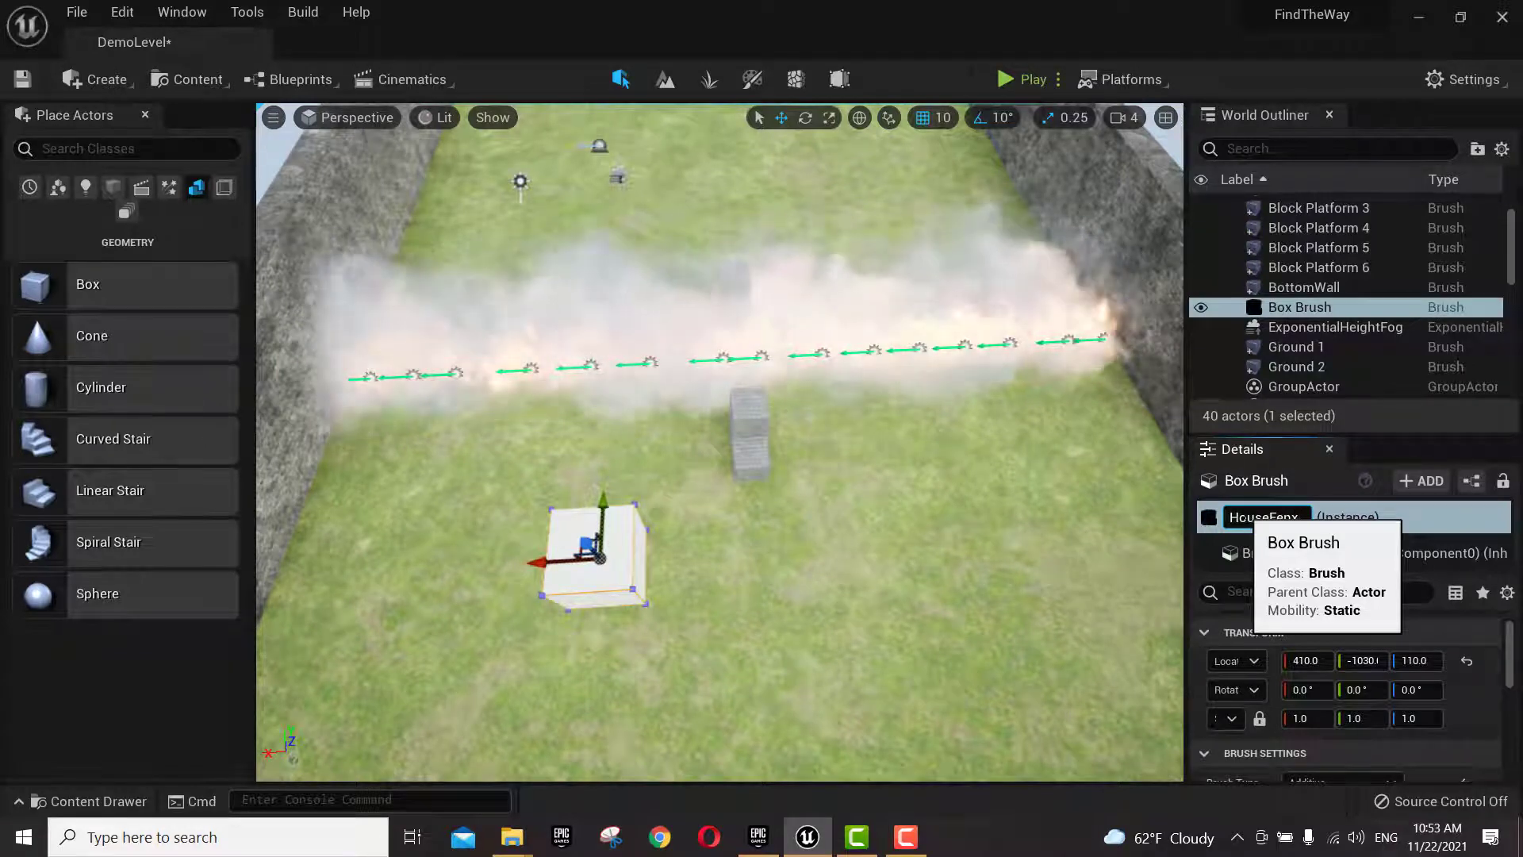
text(eWall)
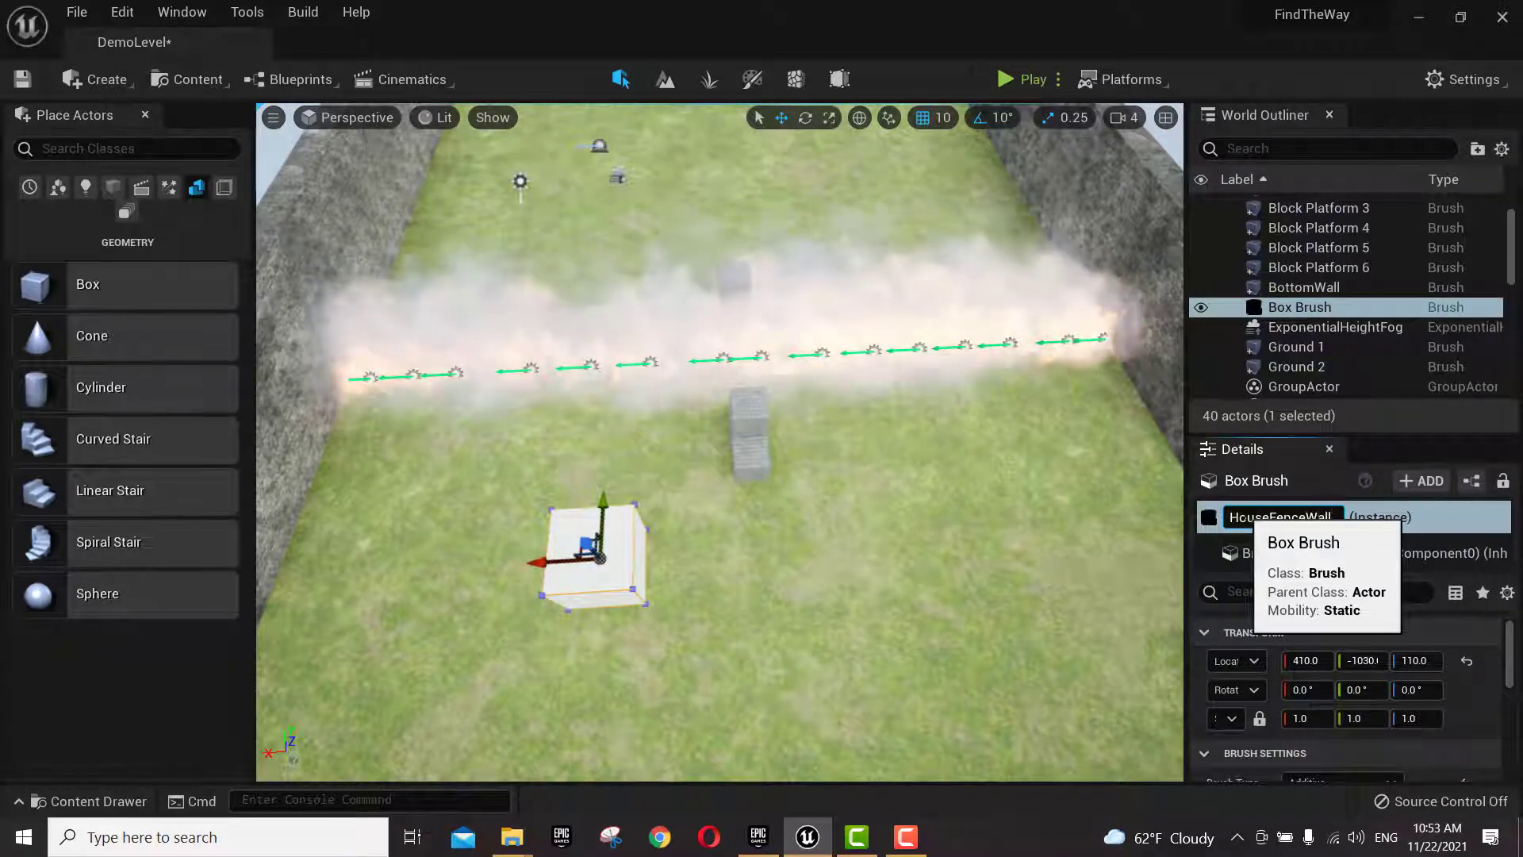
text( 1-1)
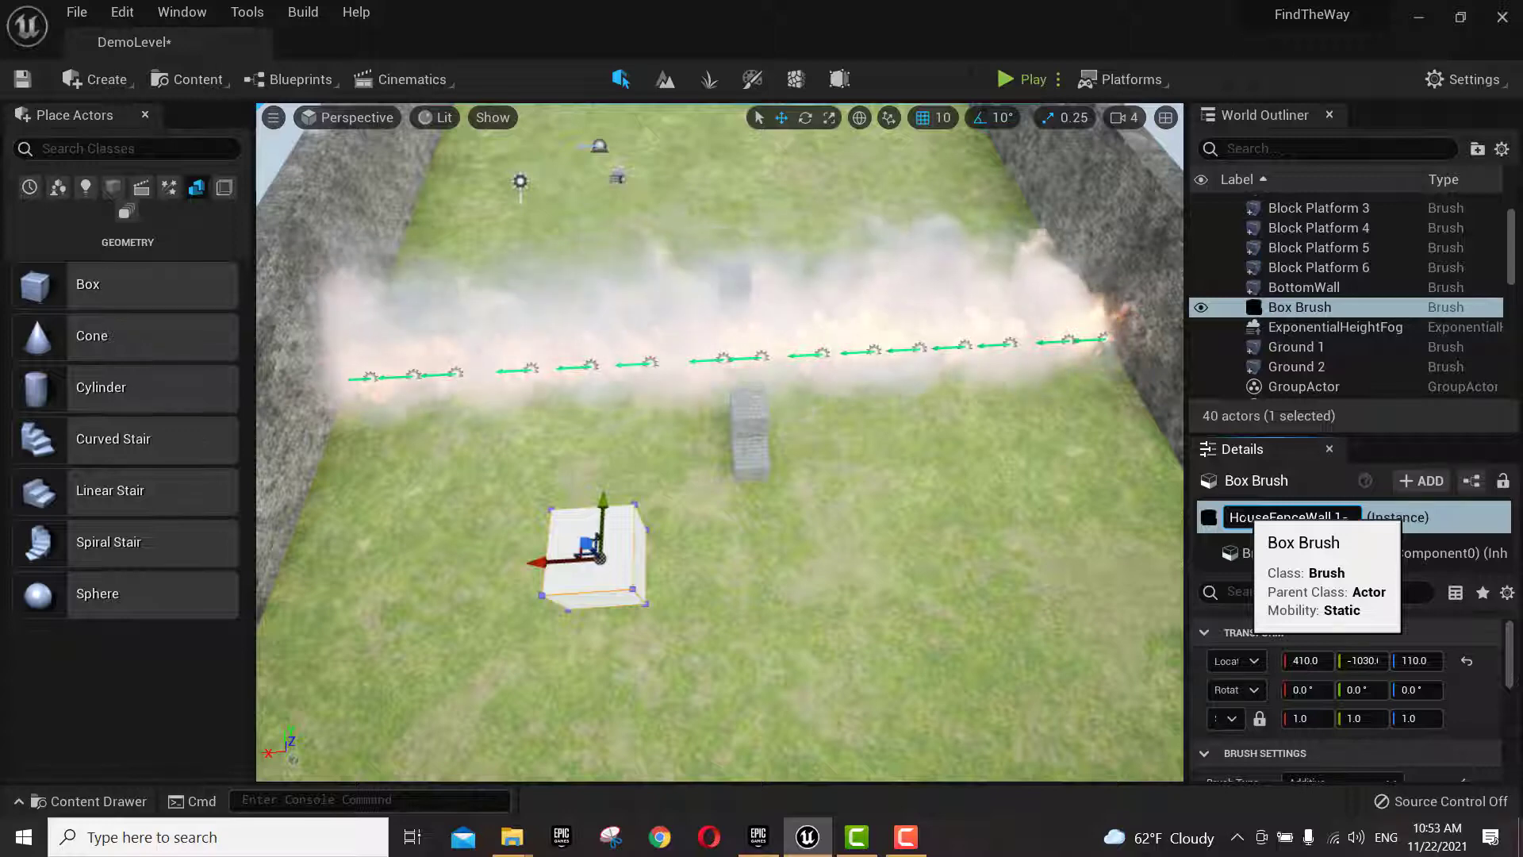
key(Return)
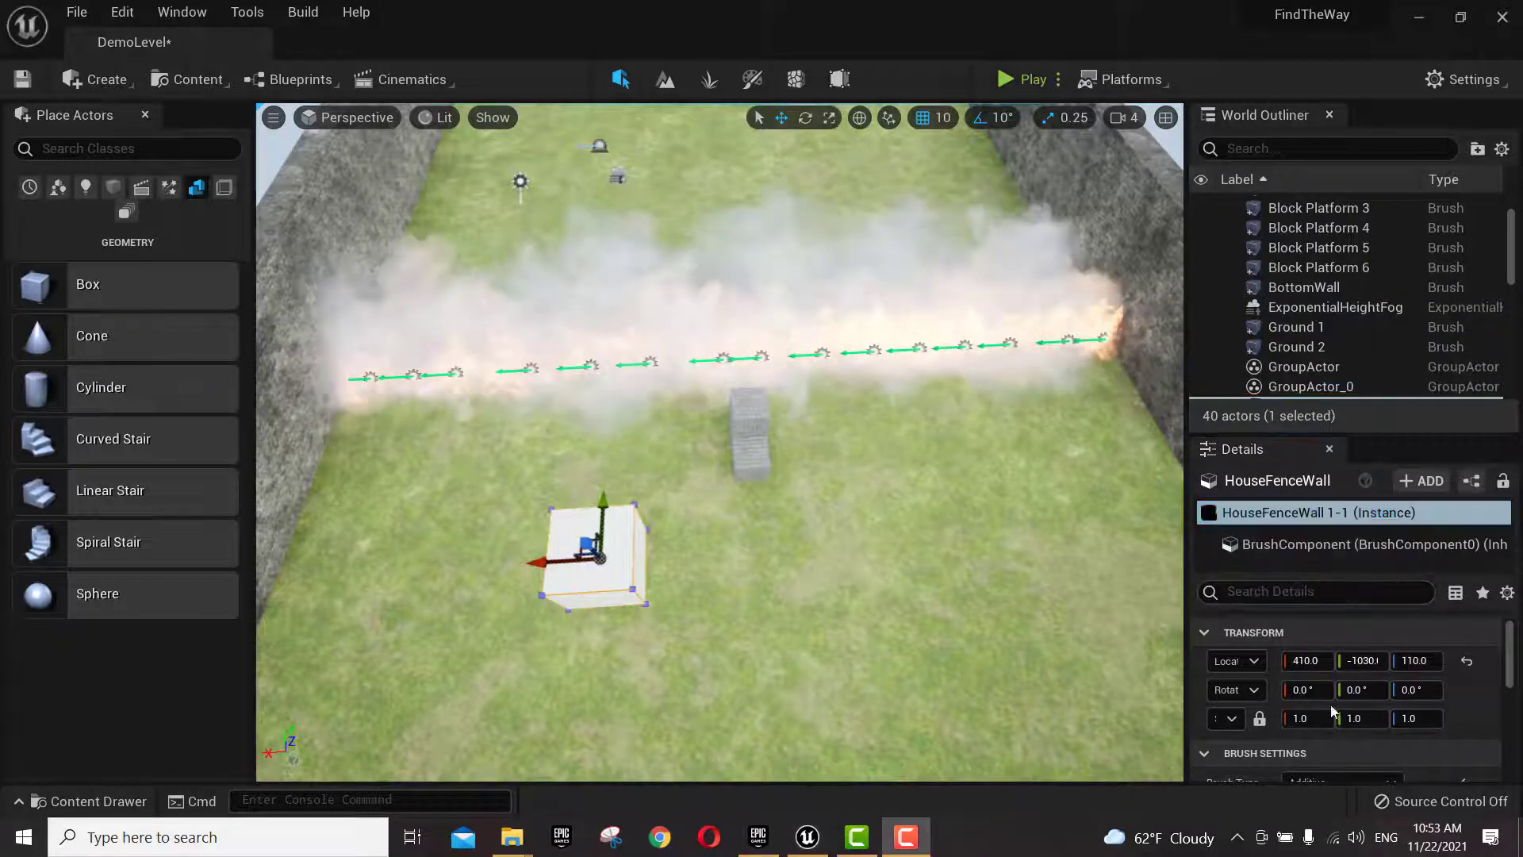
- Set the brush size of HouseFenceWall 1-1 to X 900, Y 50 and Z 400
scroll(1327, 714, down, 2)
scroll(1320, 734, down, 2)
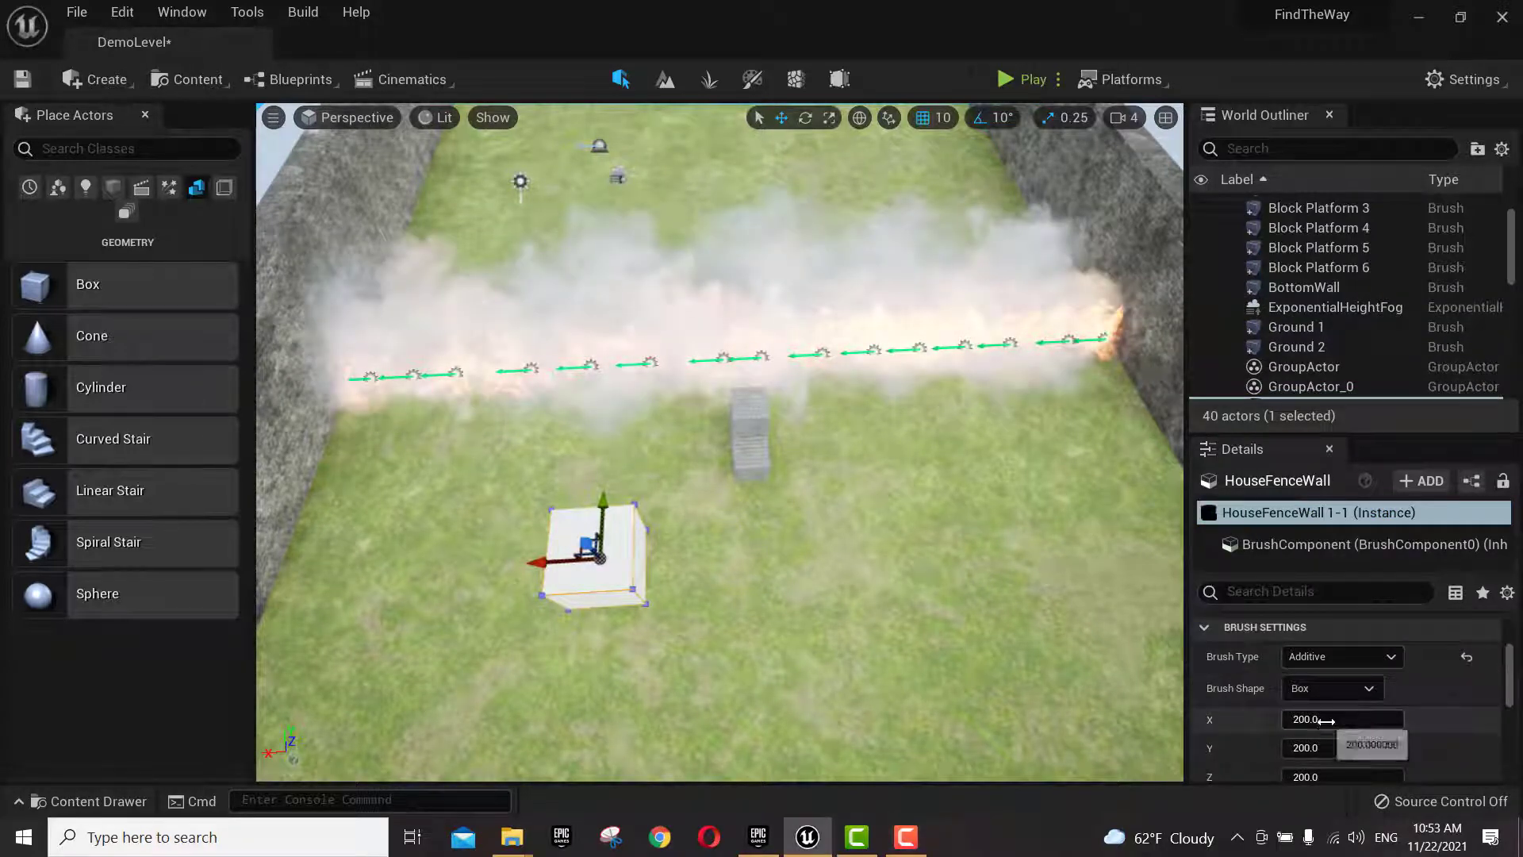
click(1324, 719)
text(90)
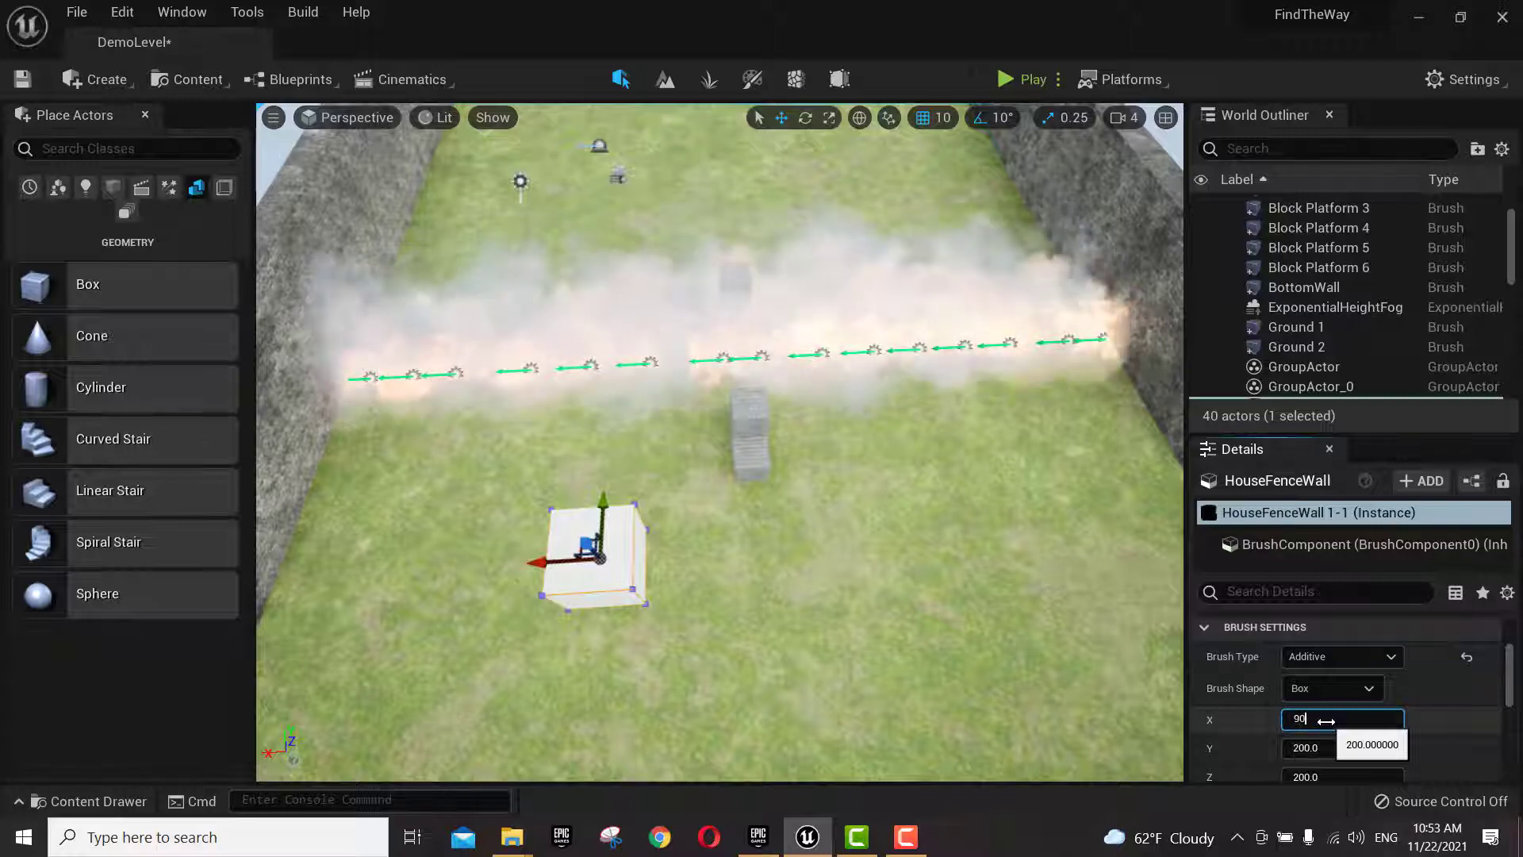
text(0)
key(Tab)
text(5)
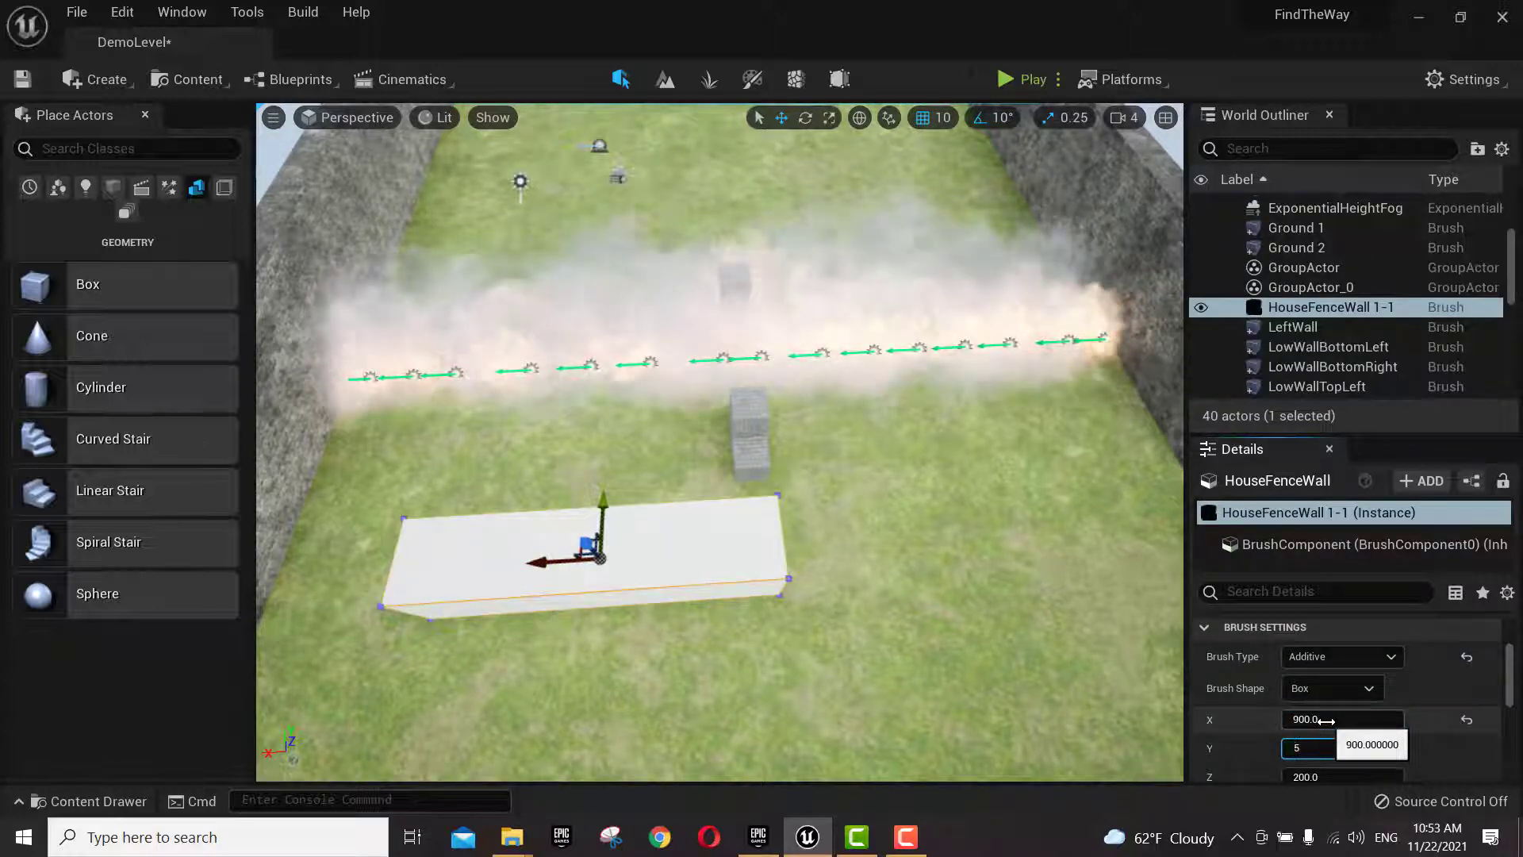
text(0)
key(Tab)
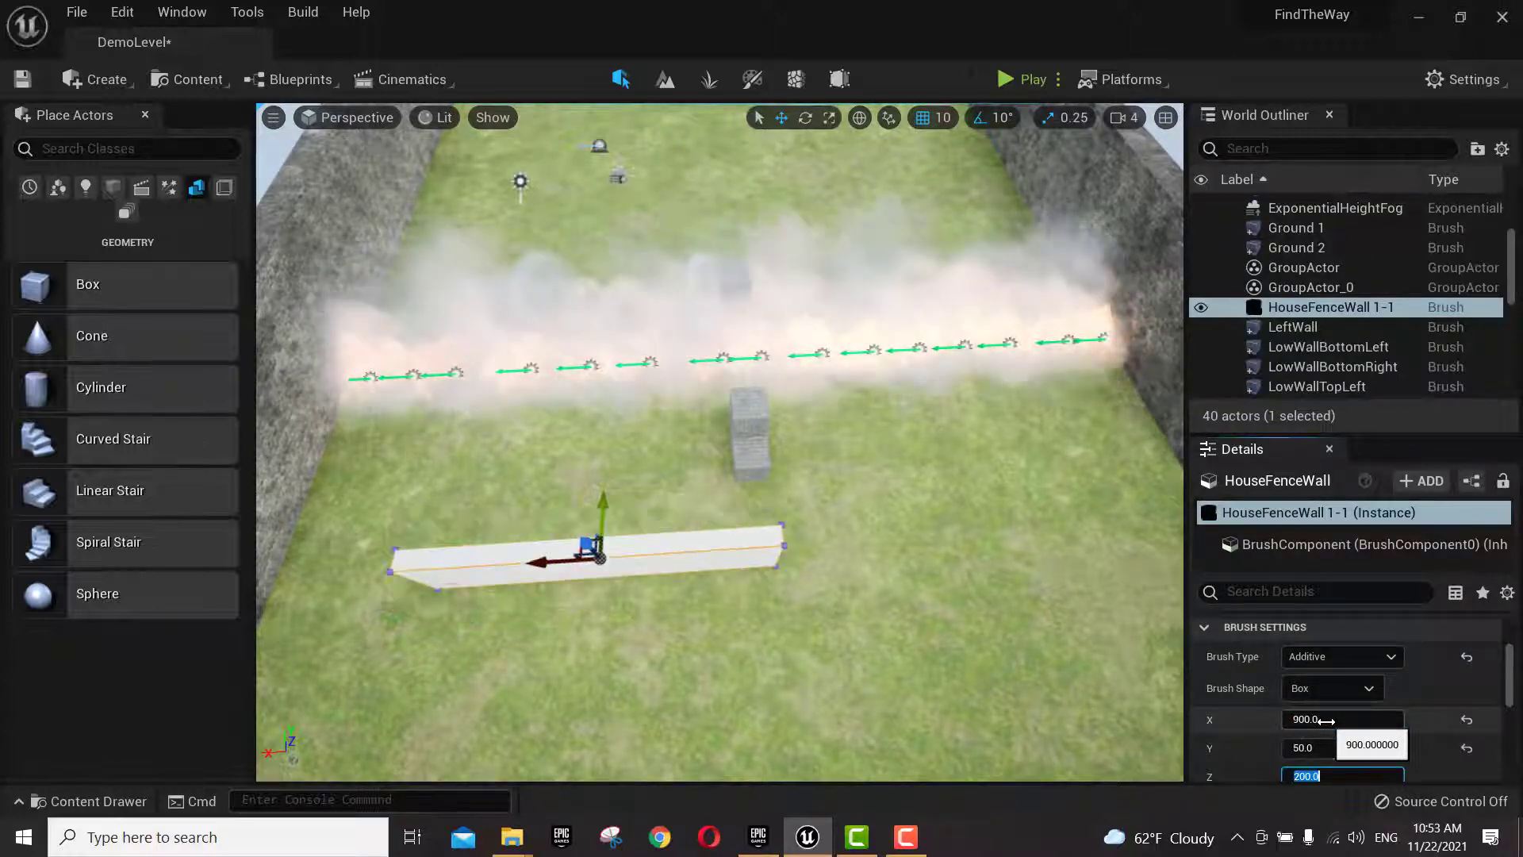
text(400)
key(Return)
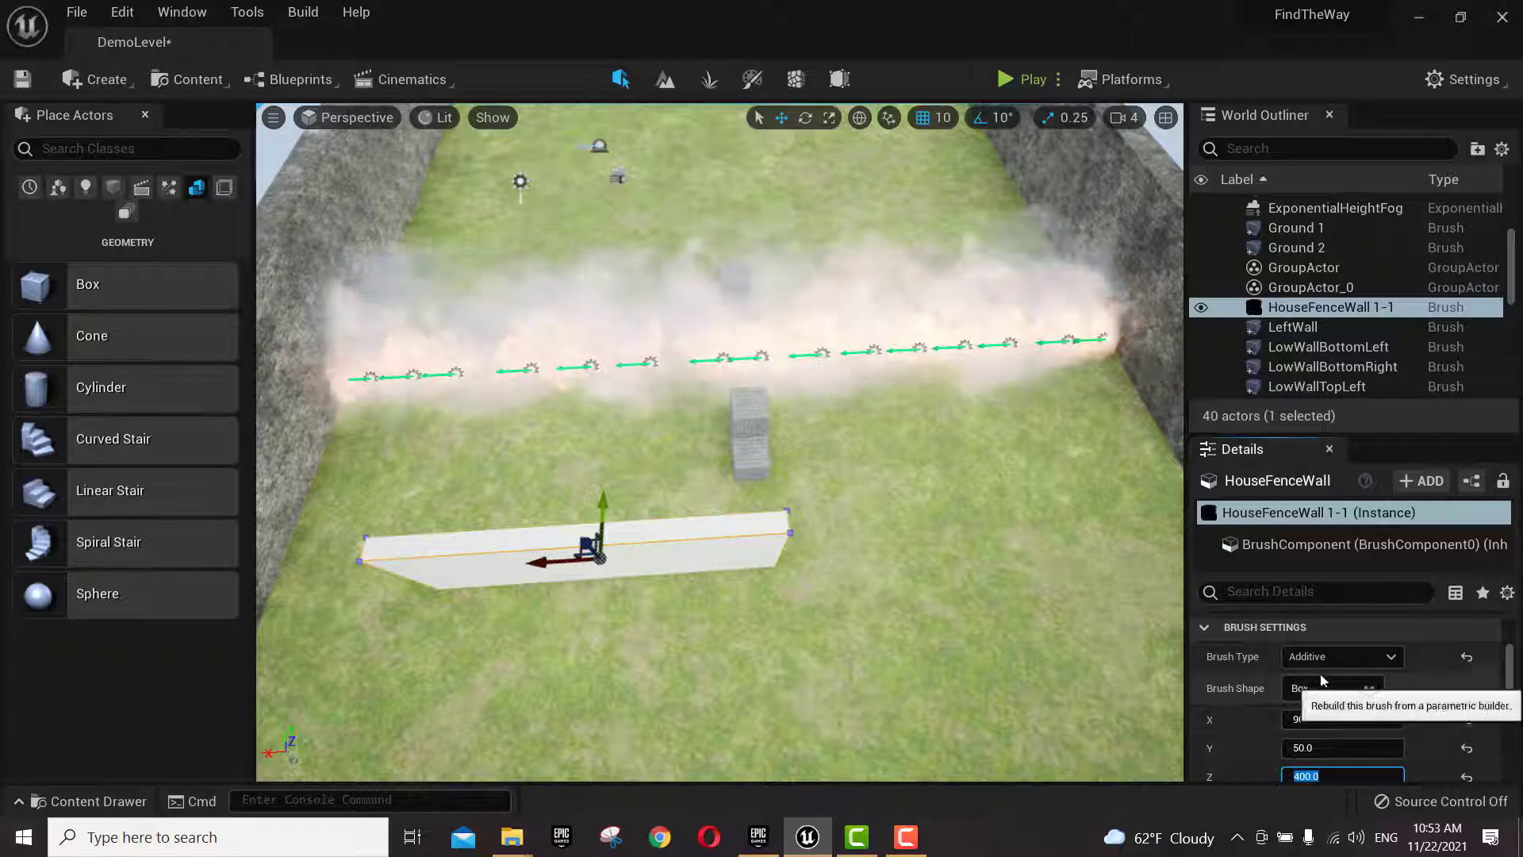
- Set the location of HouseFenceWall 1-1 to X -850, Y 9125, Z 200 and focus the view on it
scroll(1327, 688, up, 2)
scroll(1315, 635, up, 2)
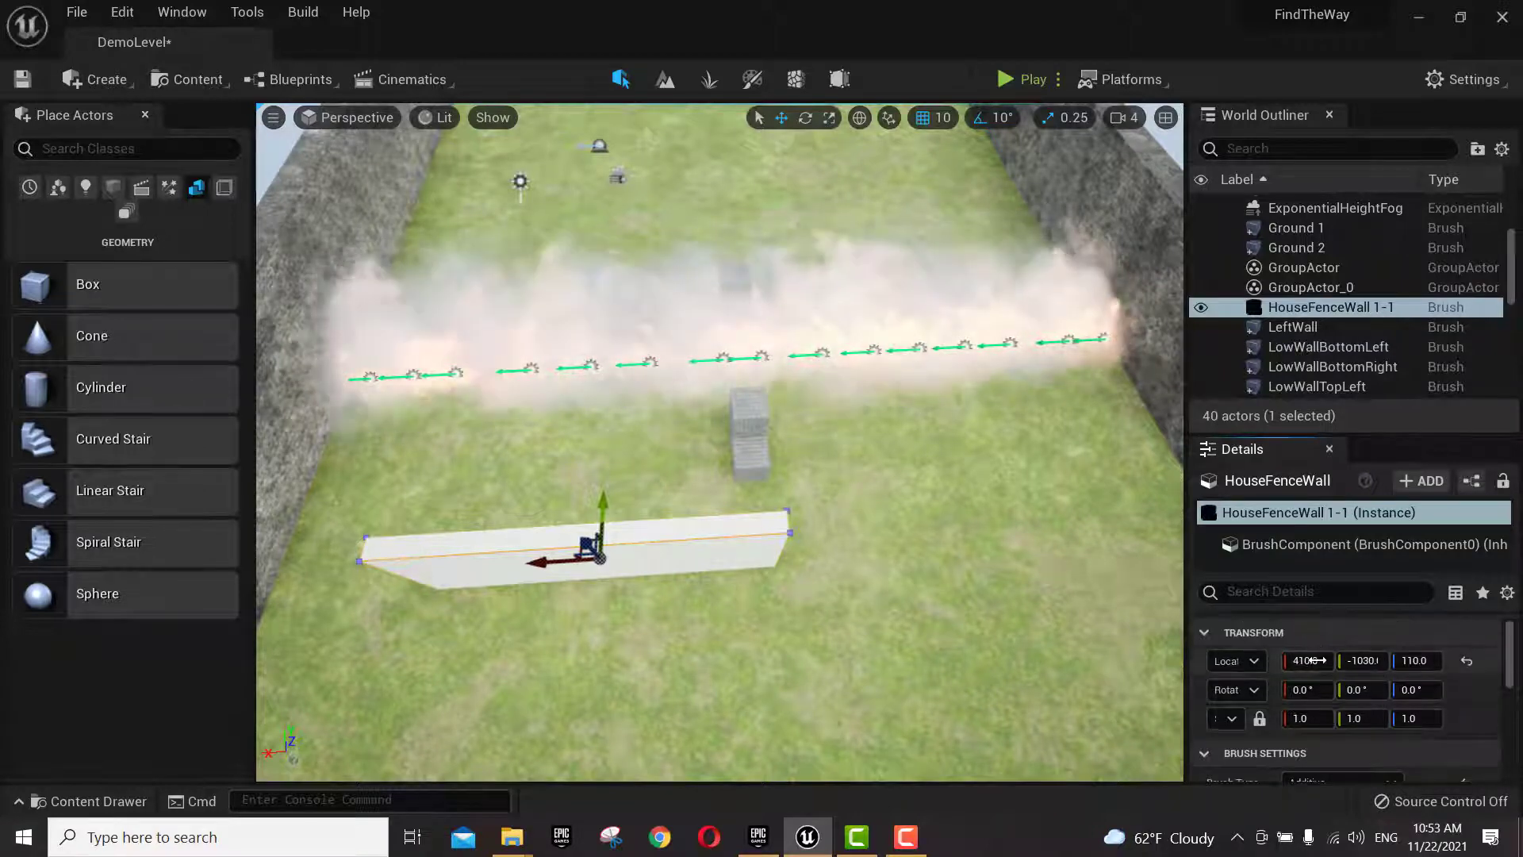
click(1309, 660)
text(-85)
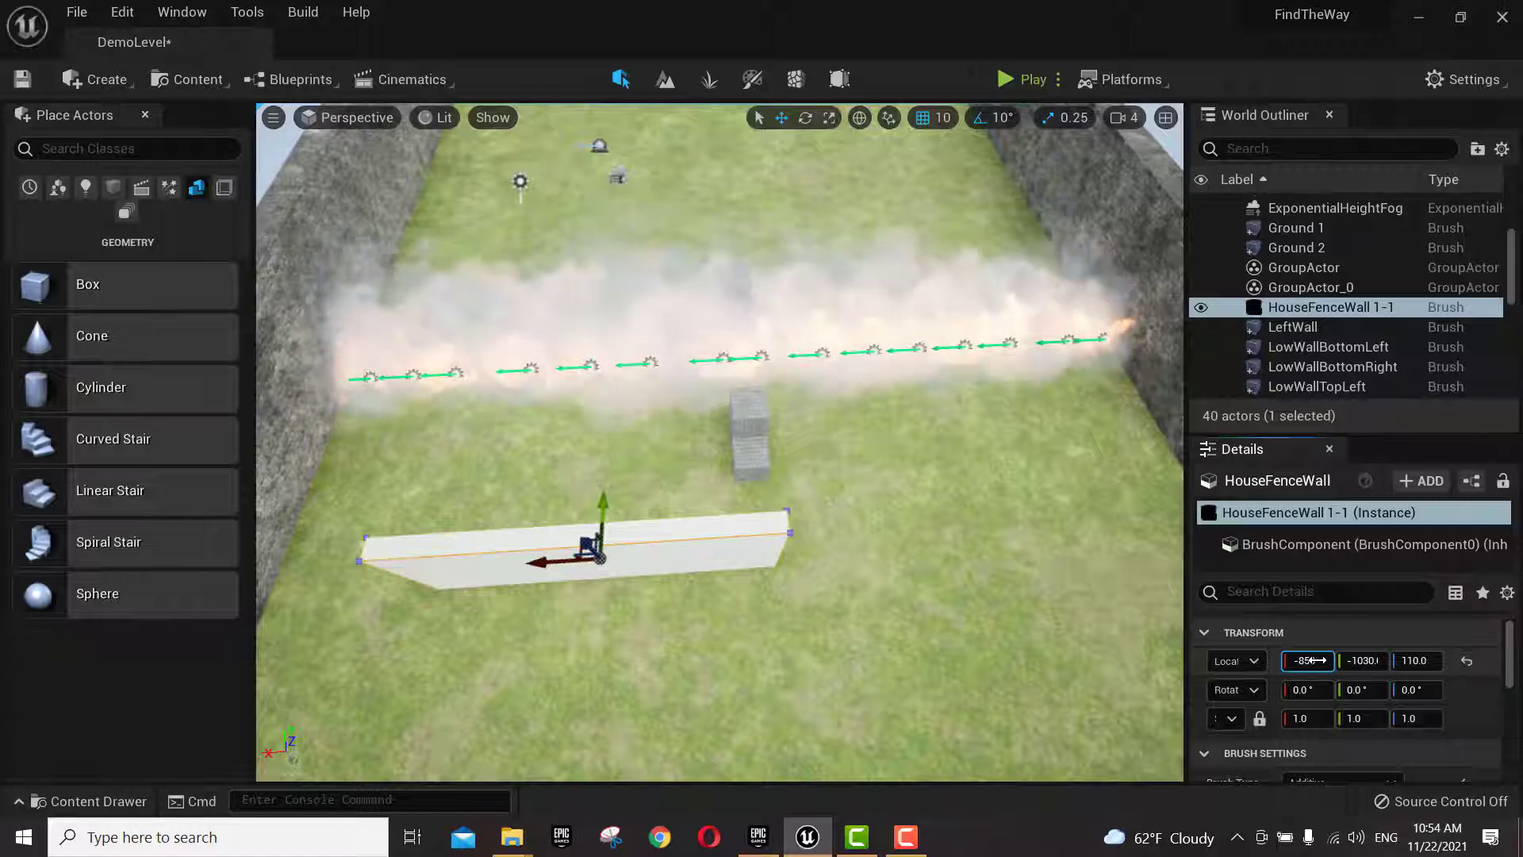
key(Tab)
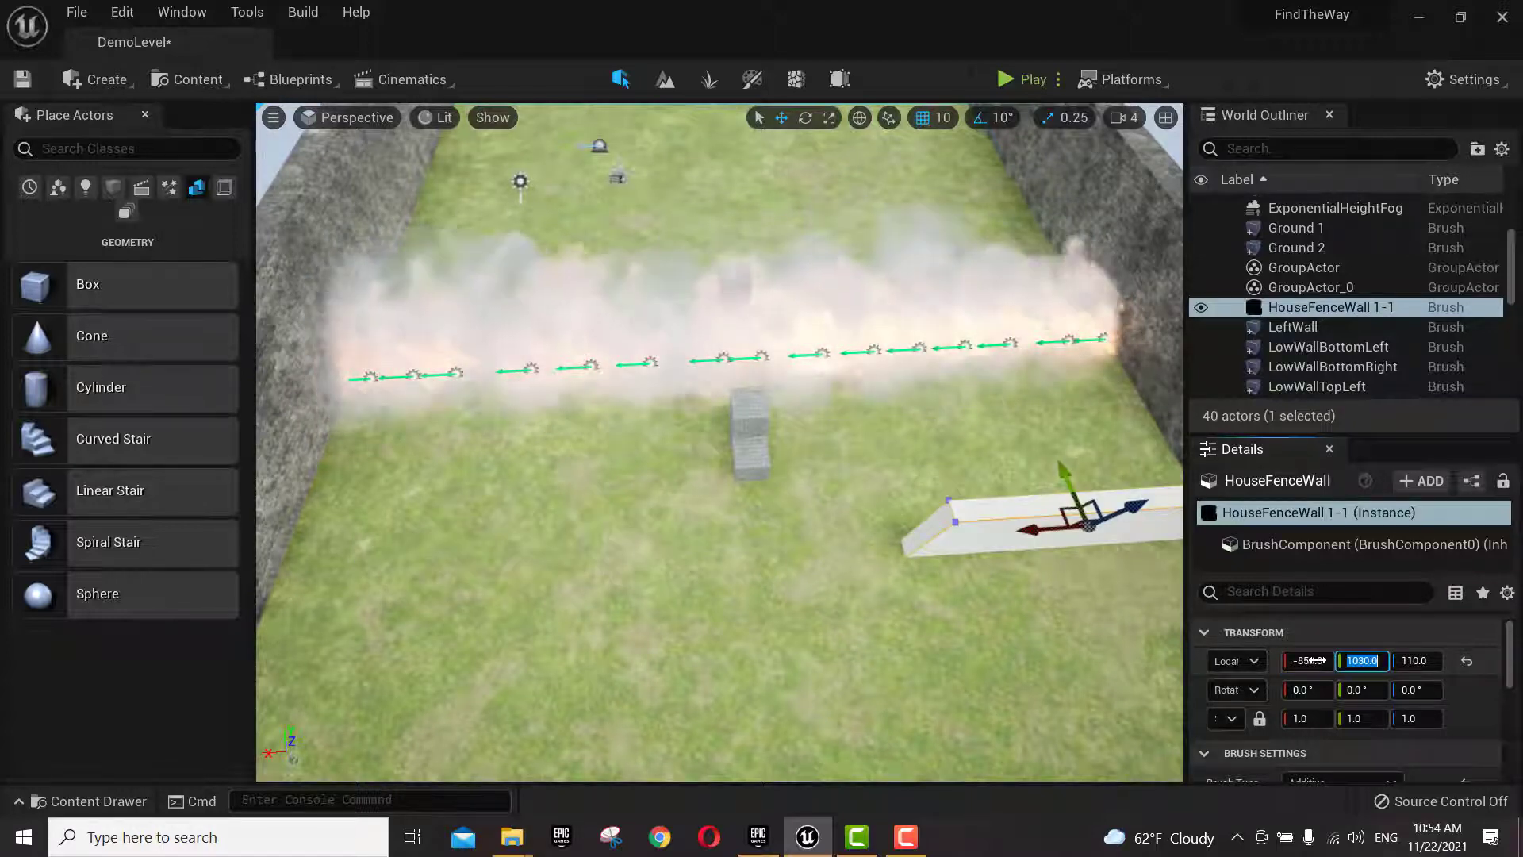
text(9125)
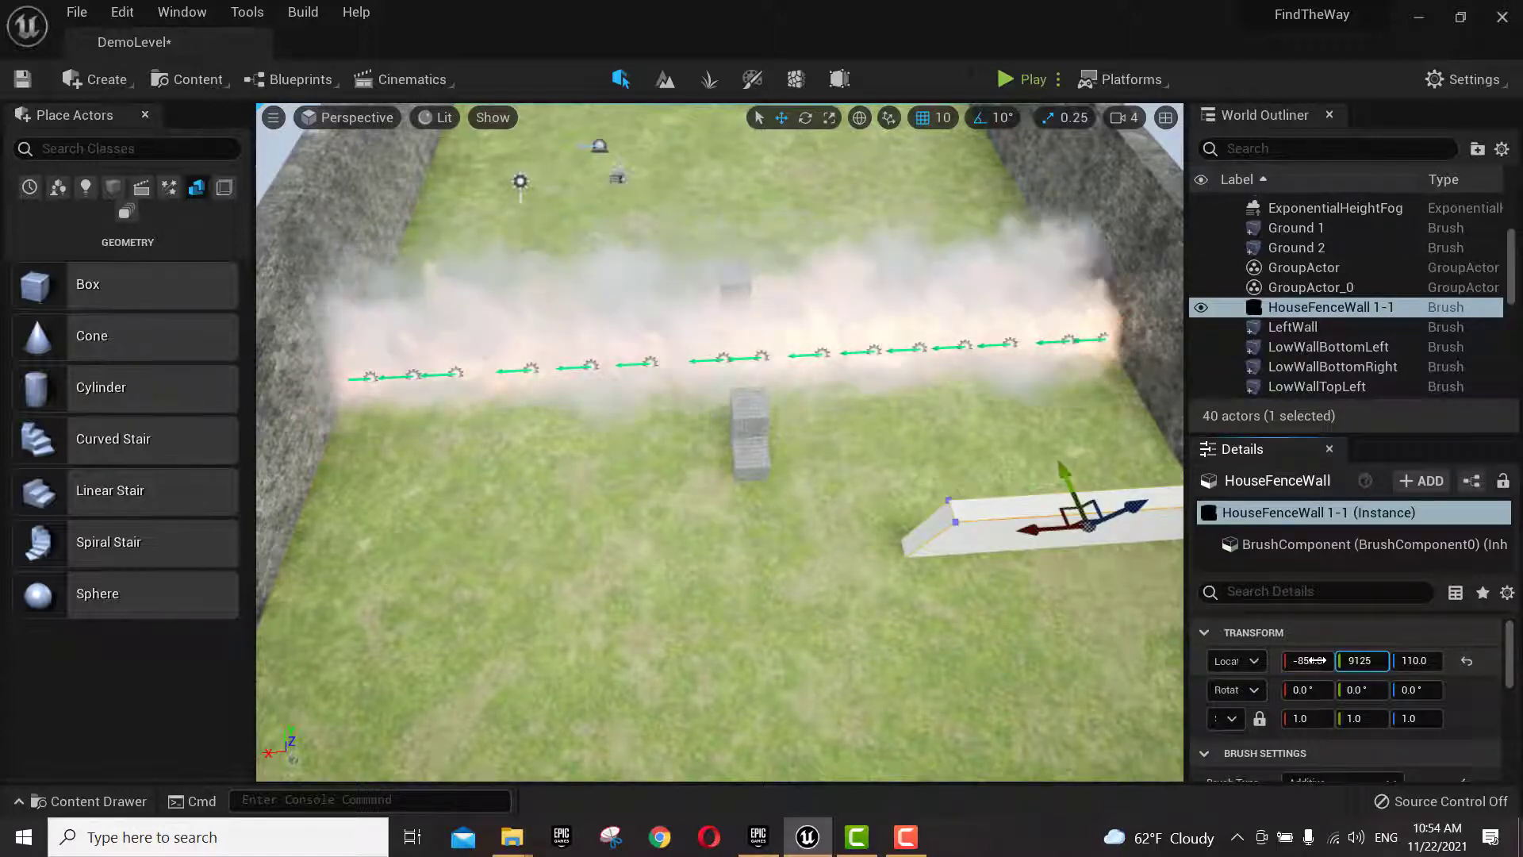
key(Tab)
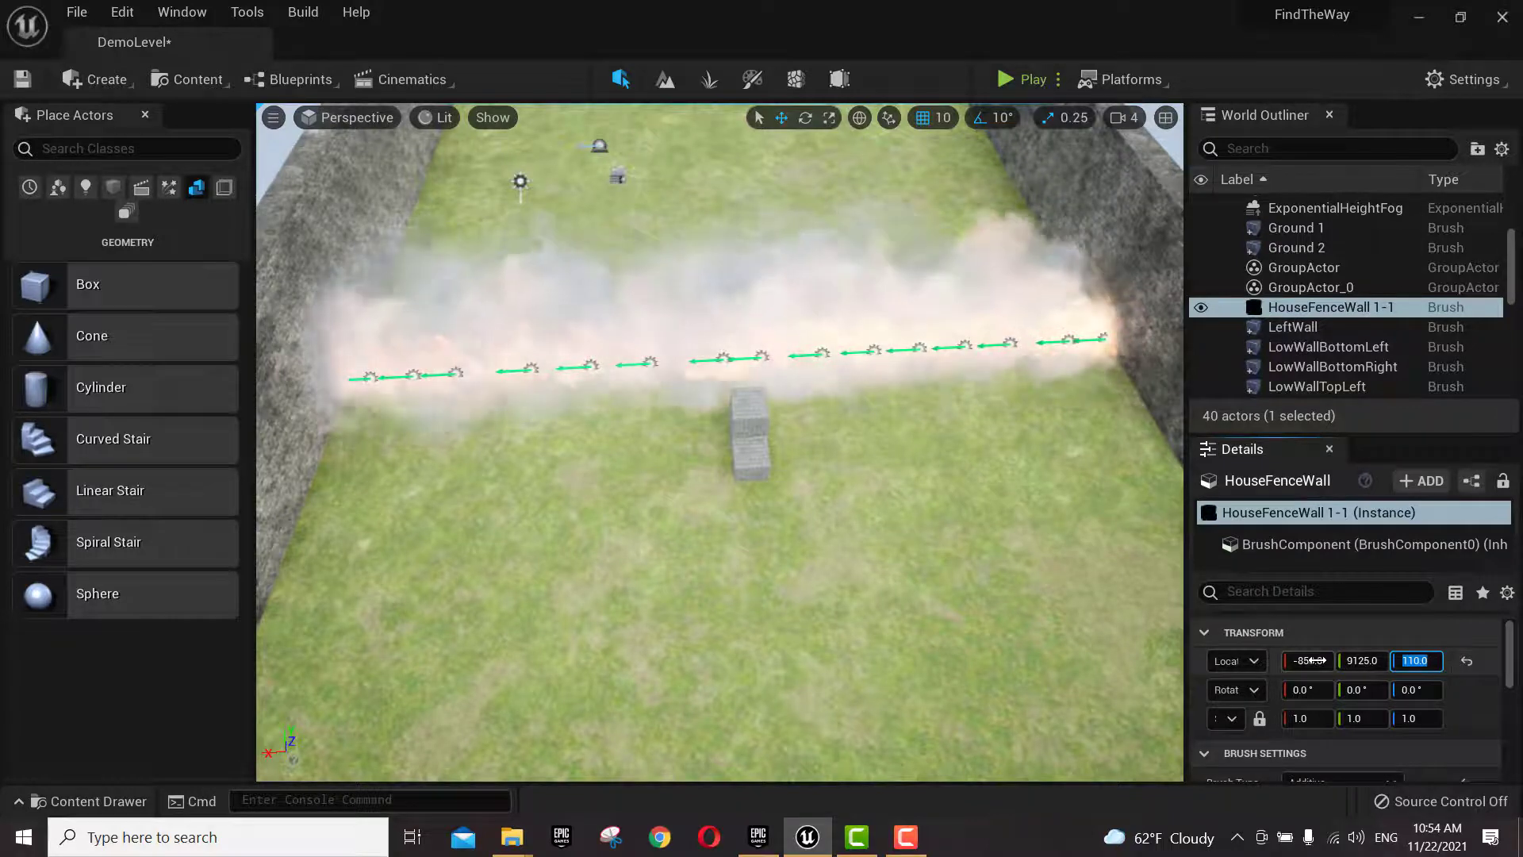
text(200)
key(Return)
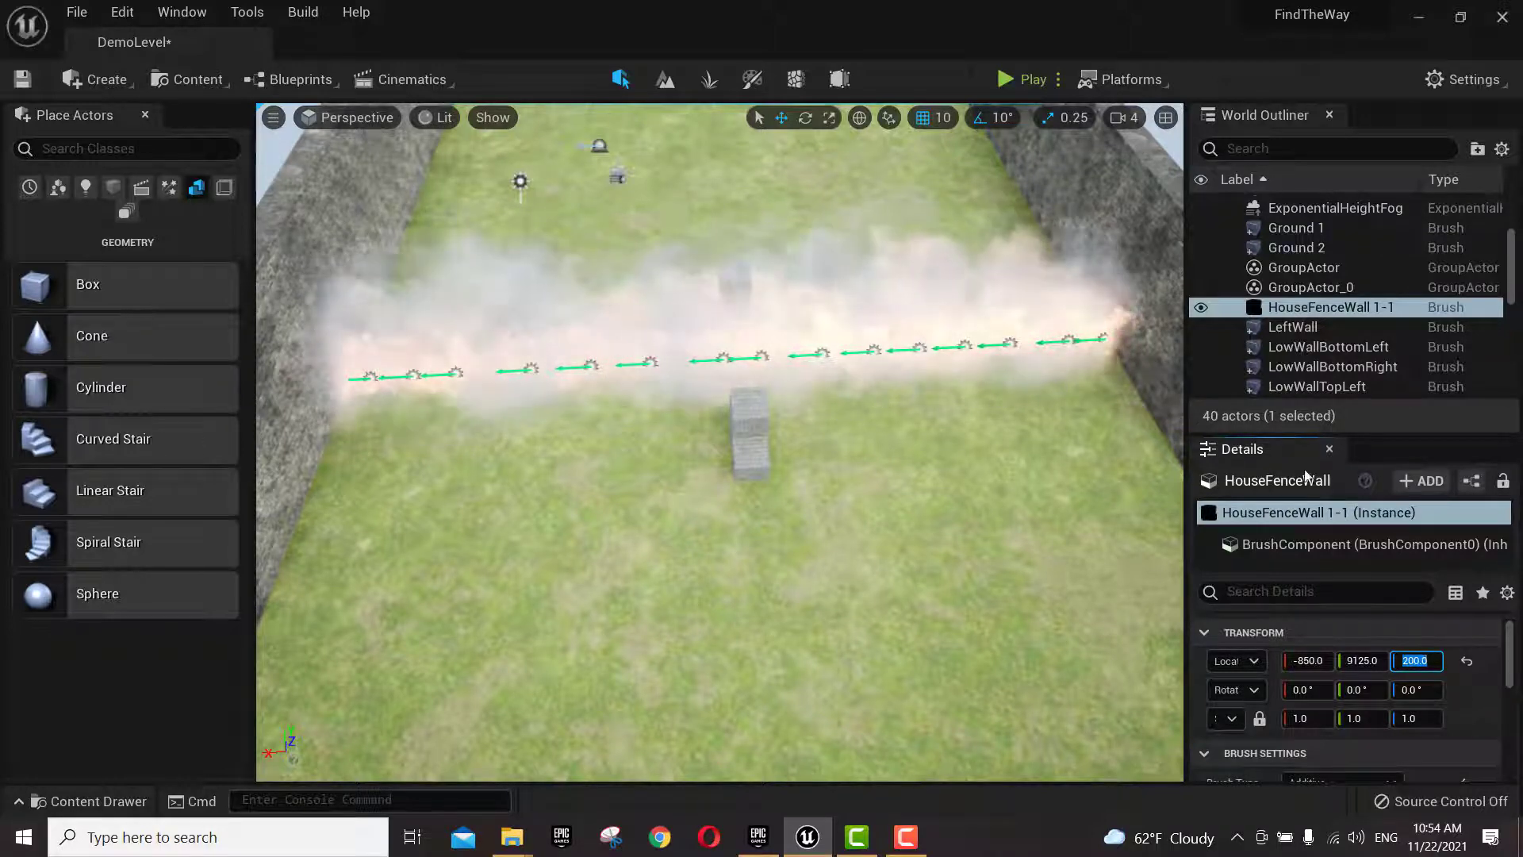
click(1341, 512)
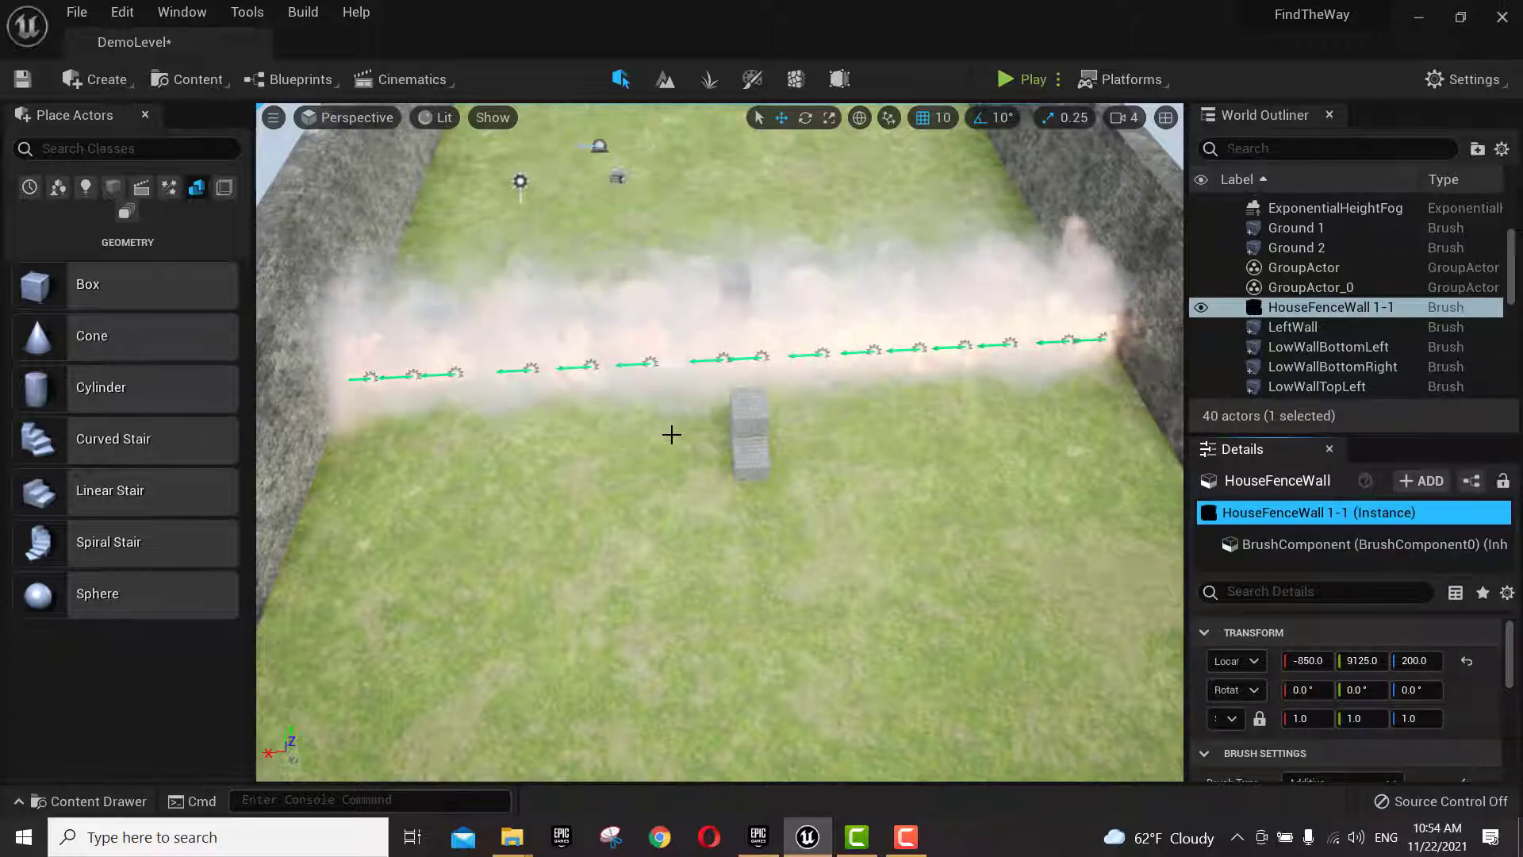
key(f)
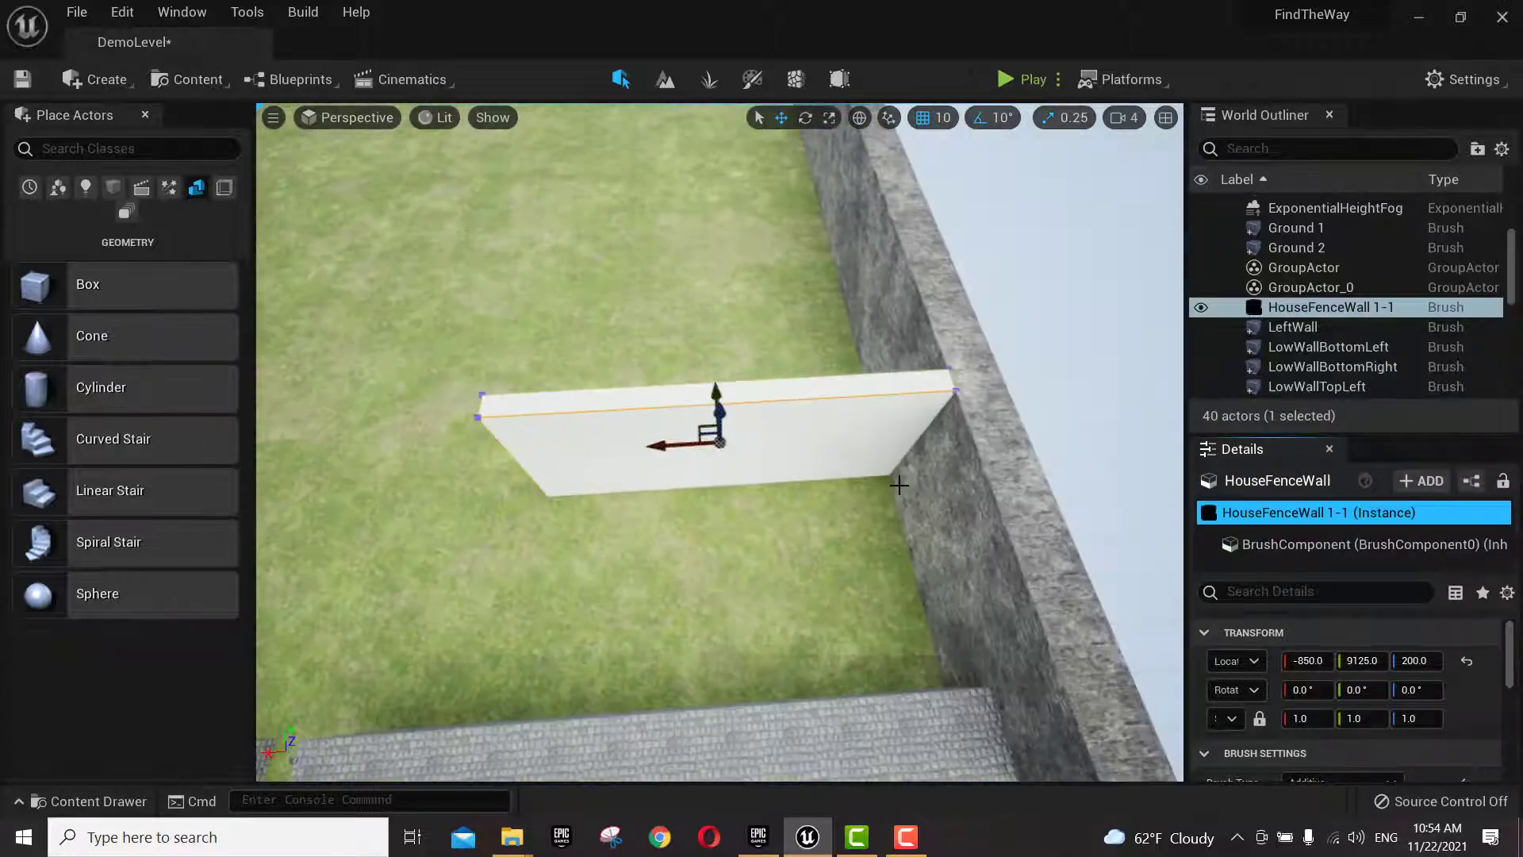
- Duplicate HouseFenceWall 1-1 and move the copy along the X axis to about X -180
scroll(899, 484, down, 3)
right_drag(850, 486, 816, 503)
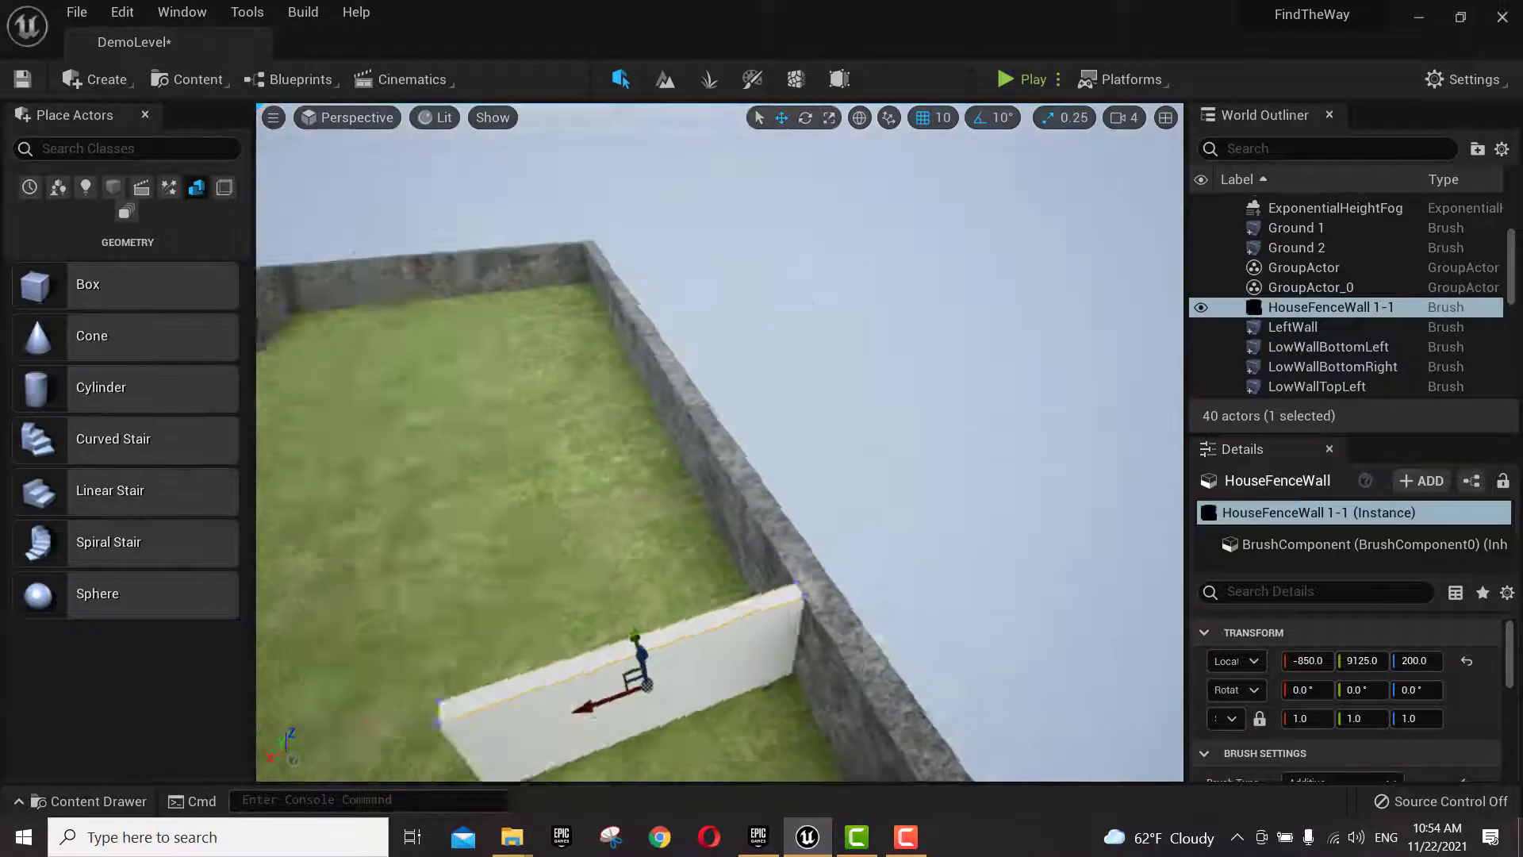
right_drag(722, 565, 722, 565)
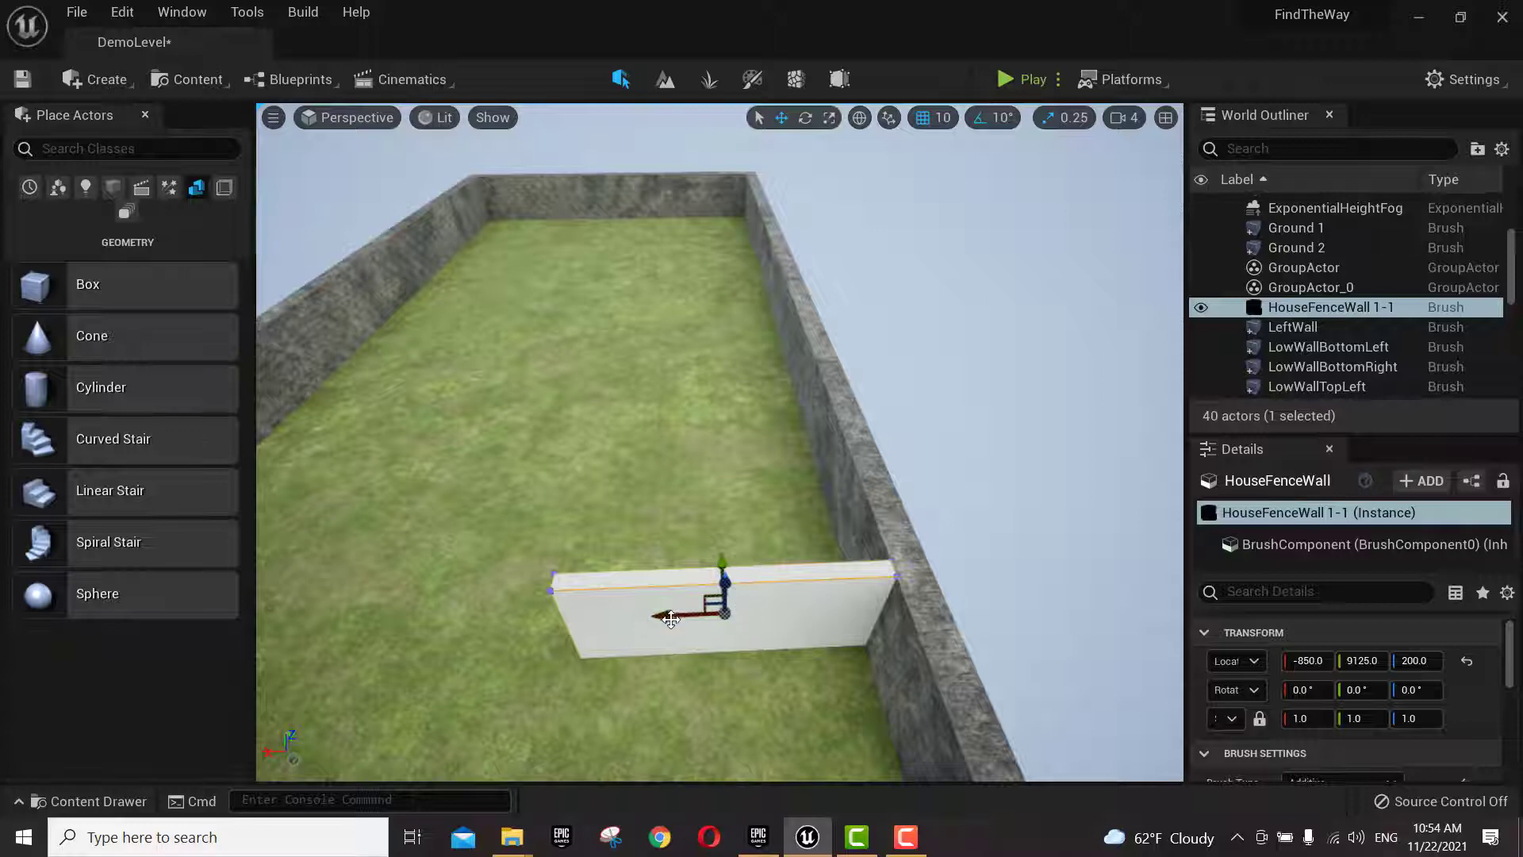
alt+drag(673, 617, 636, 603)
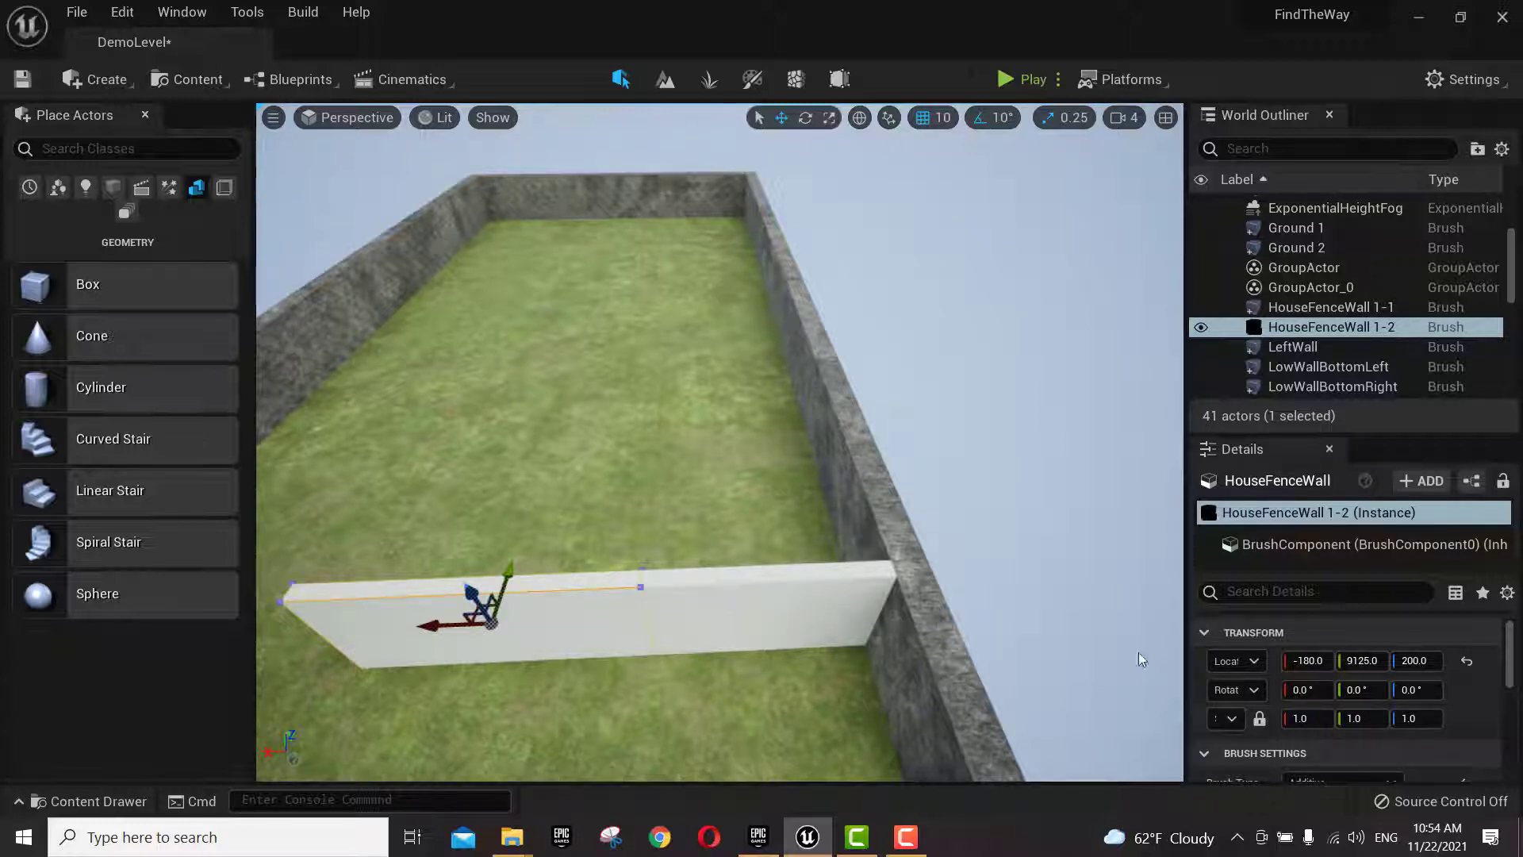
- Set the brush size of HouseFenceWall 1-2 to X 50, Y 1250 and Z 400
scroll(1335, 721, down, 3)
scroll(1336, 720, down, 1)
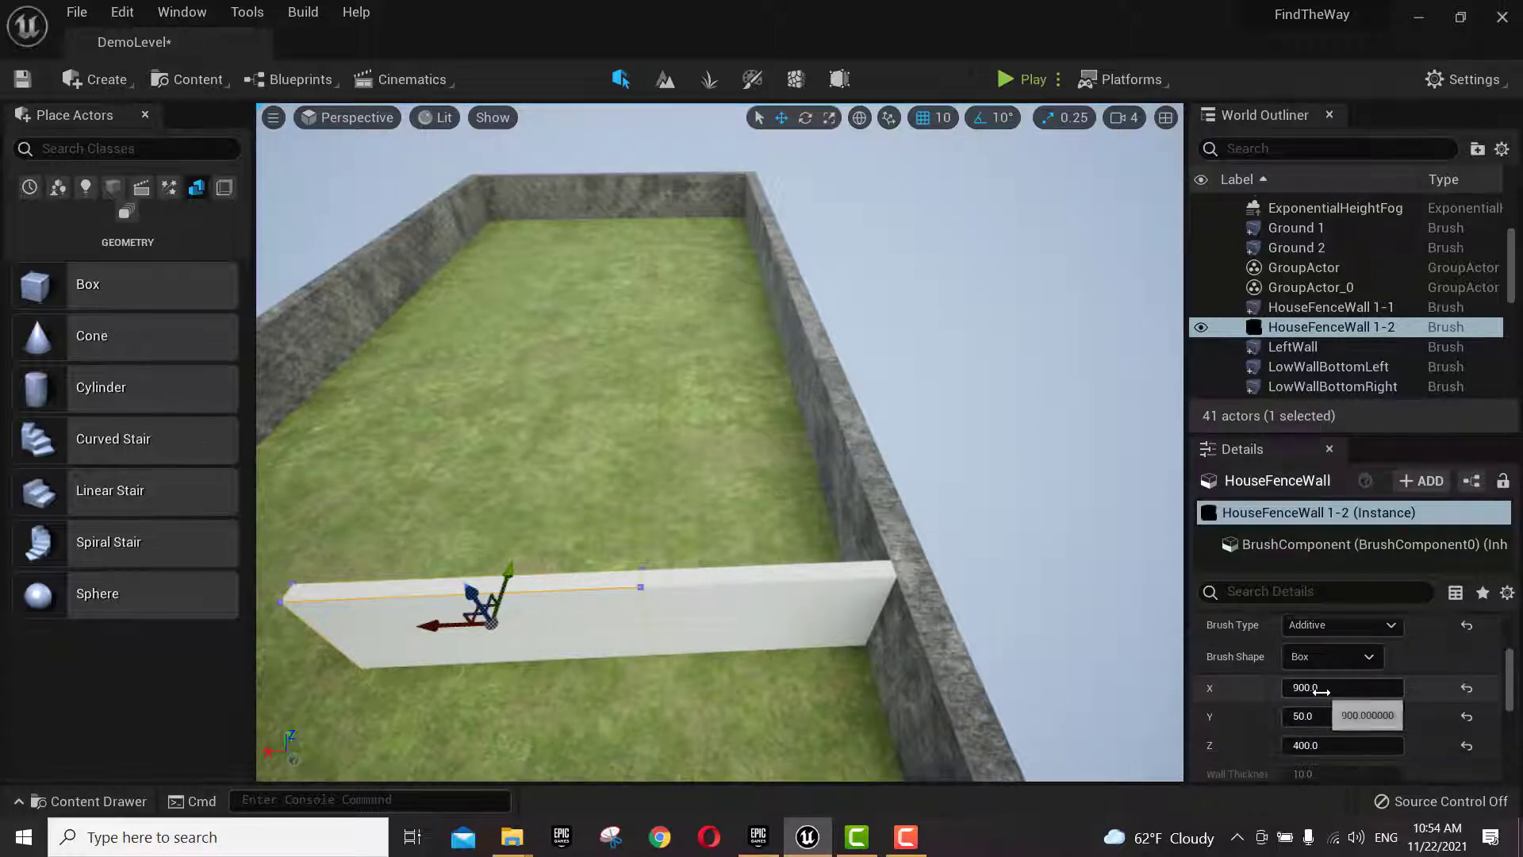
click(1321, 689)
text(50)
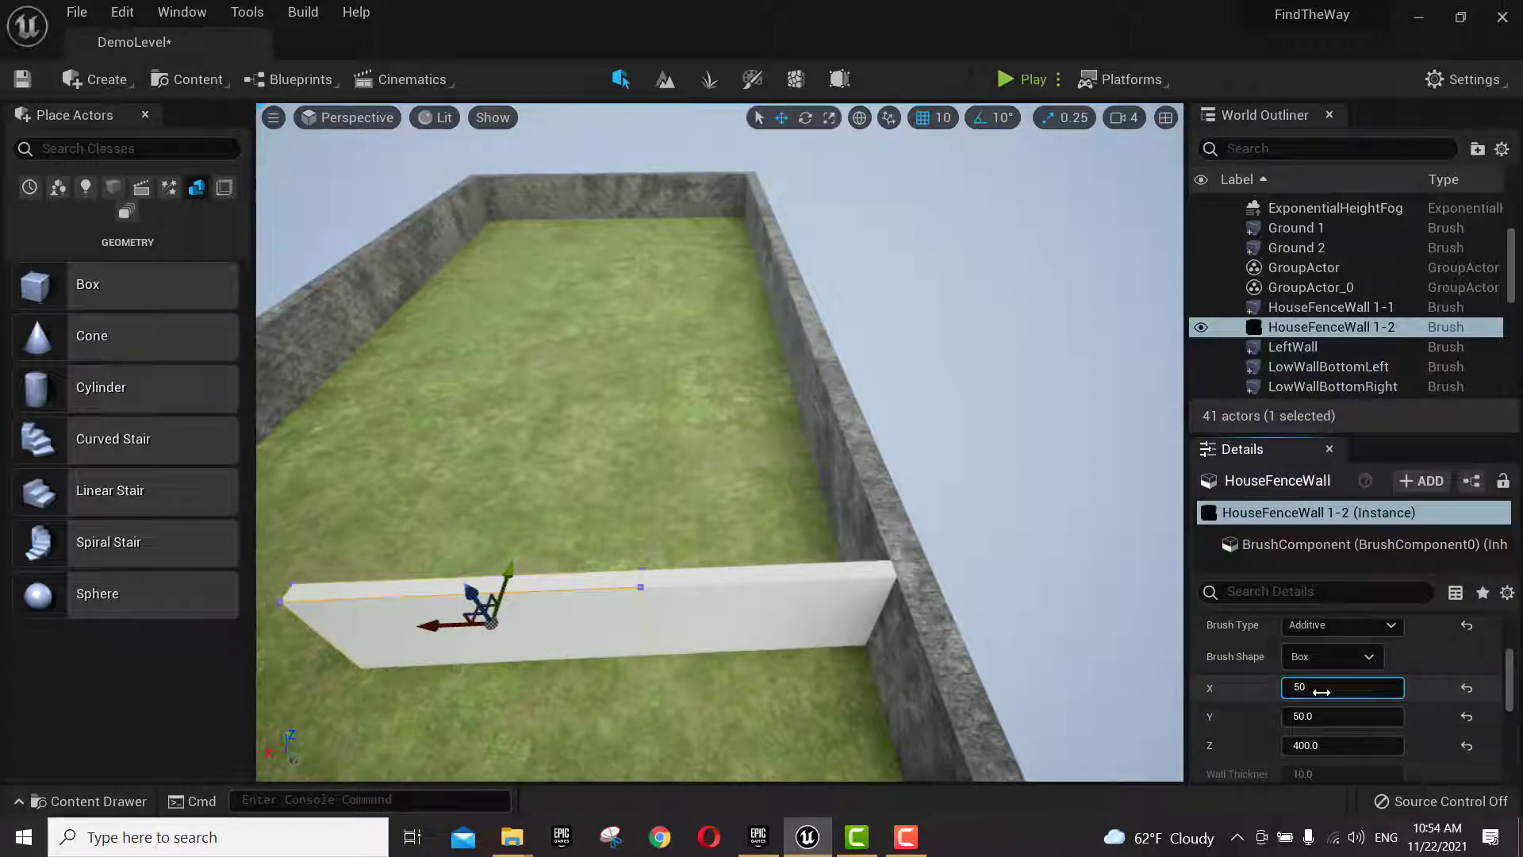
key(Tab)
text(1)
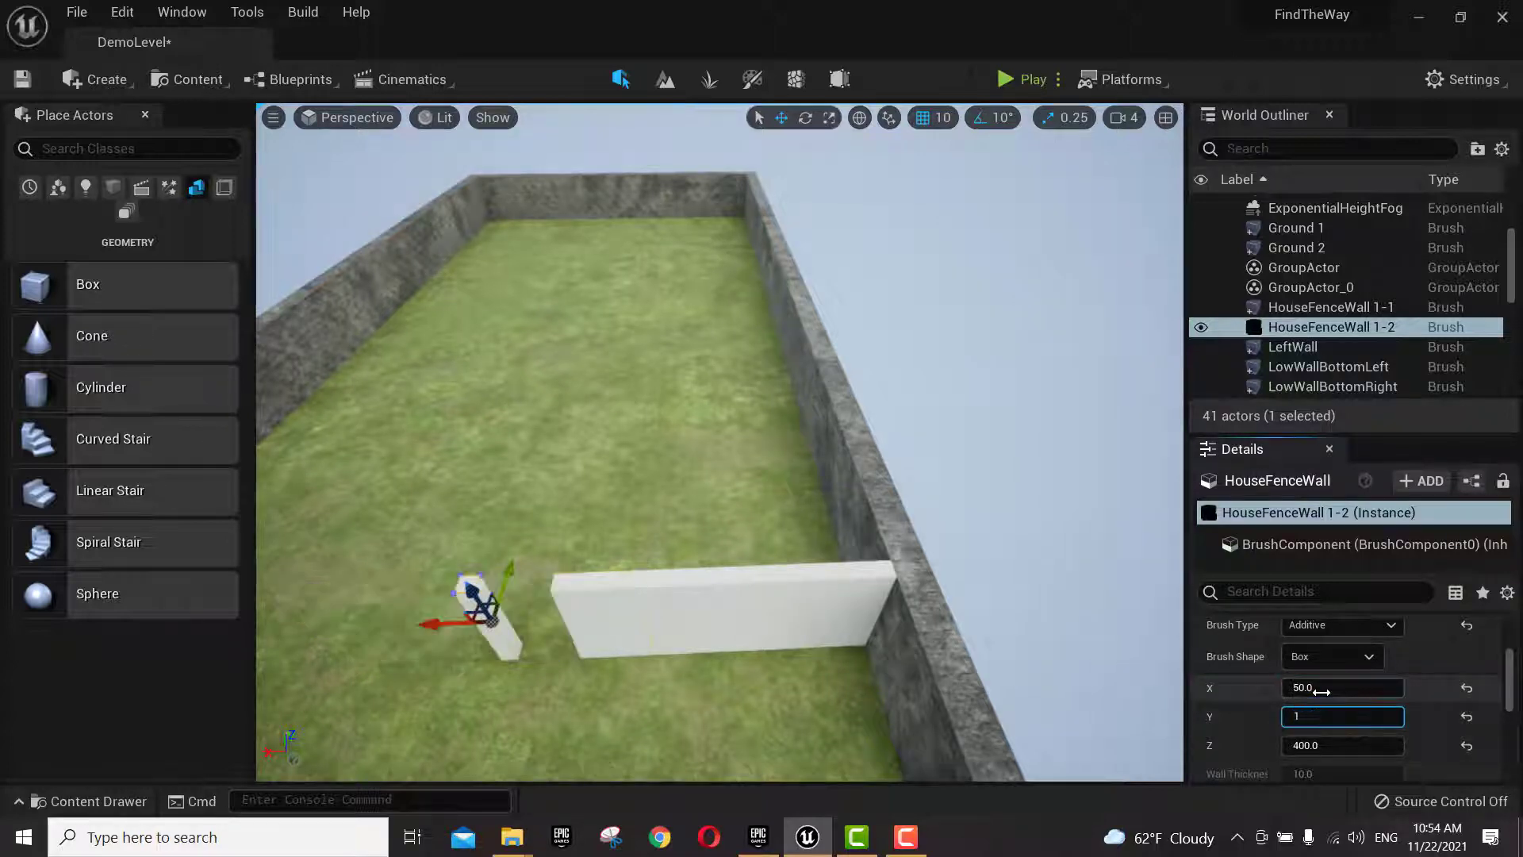
text(250)
key(Tab)
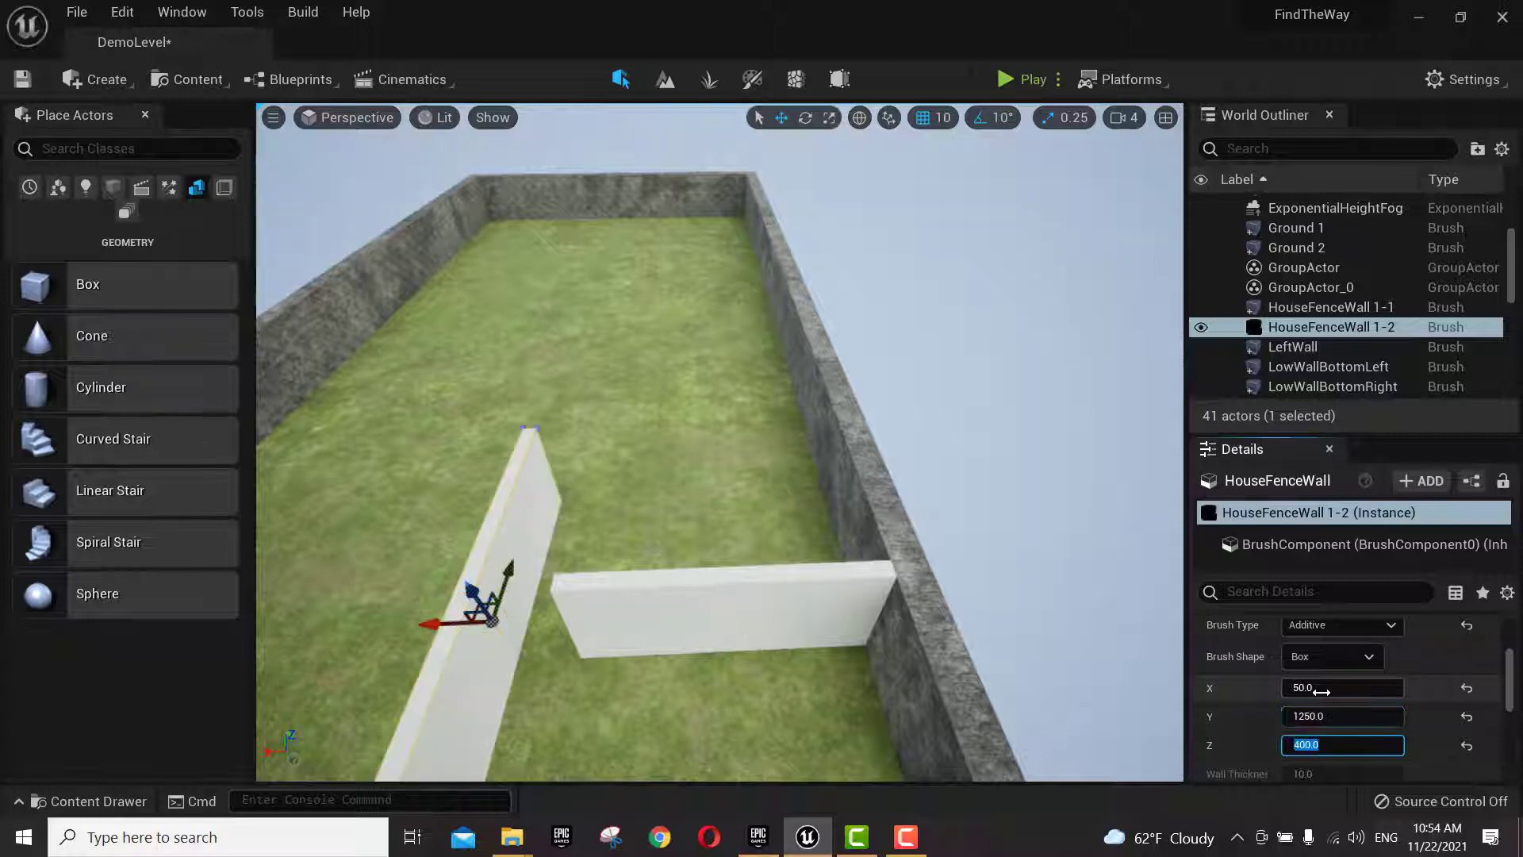
text(4)
key(Return)
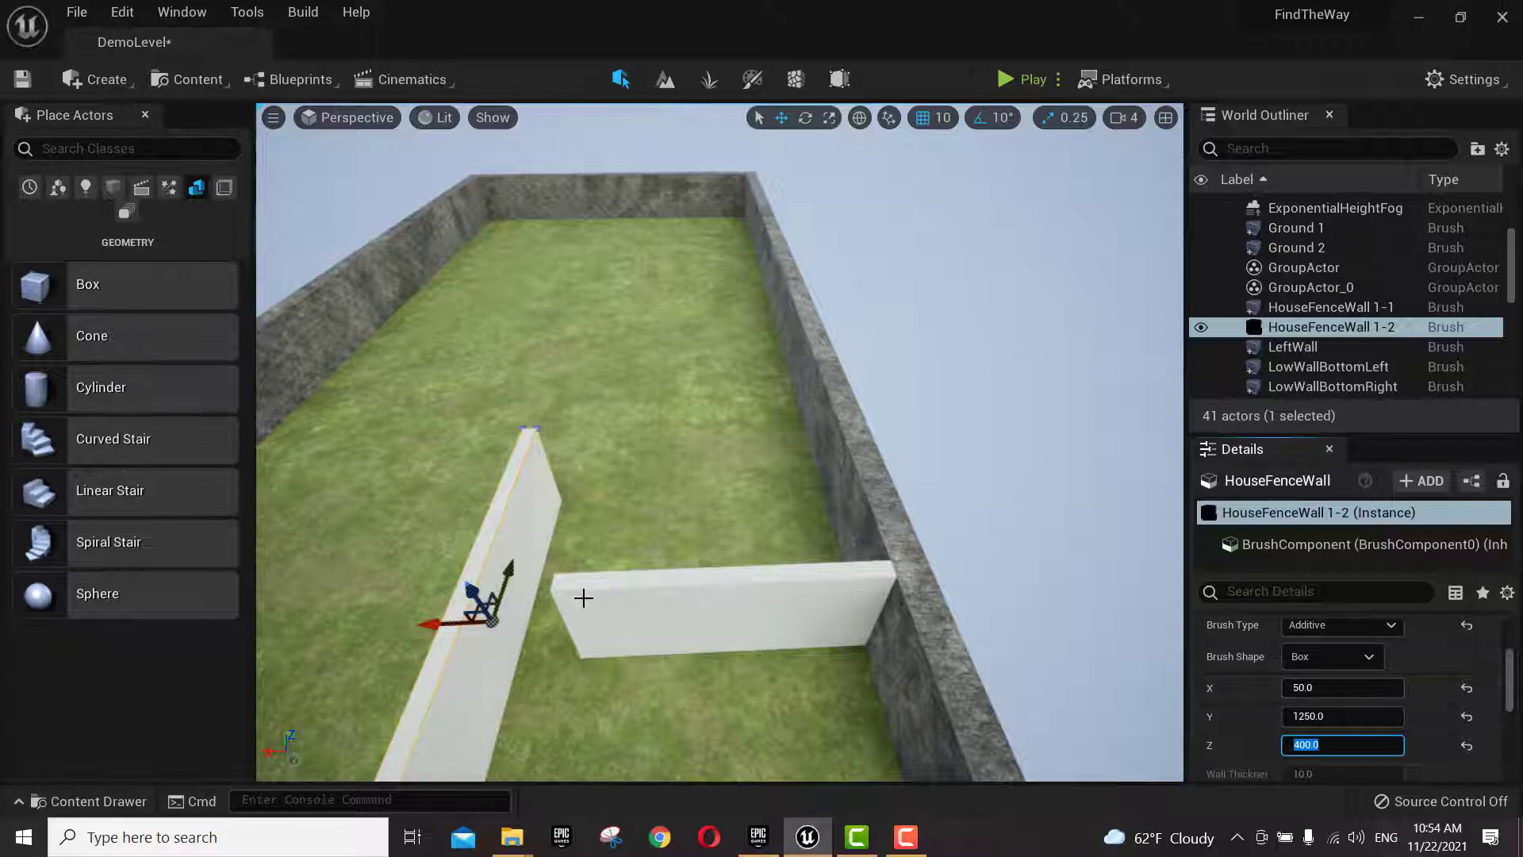
- Set the location of HouseFenceWall 1-2 to X -425 and Y 9775
scroll(1316, 644, up, 4)
click(1307, 630)
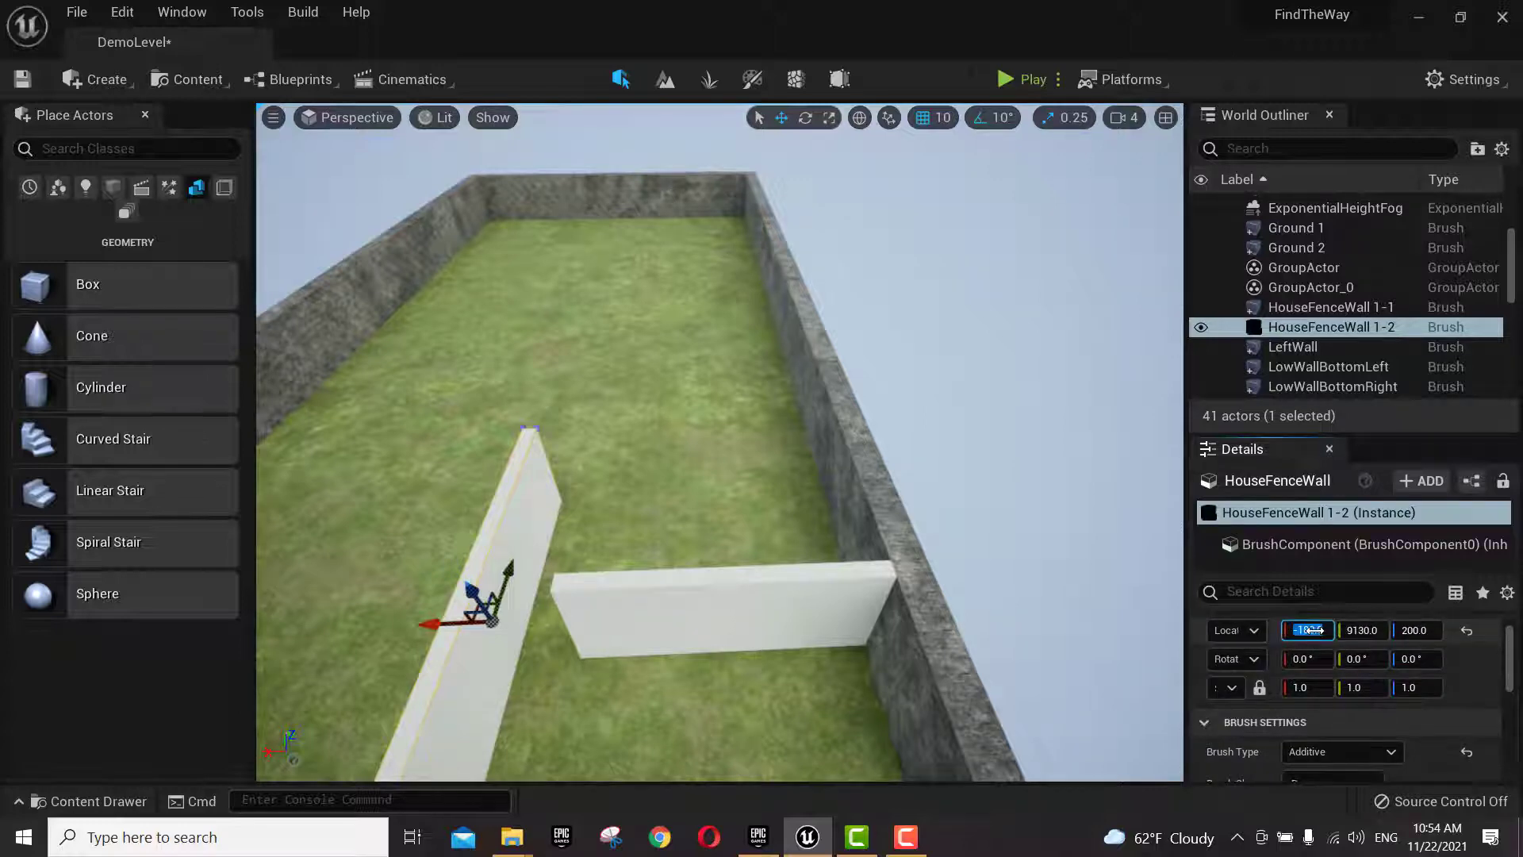
text(-425)
key(Return)
click(1366, 629)
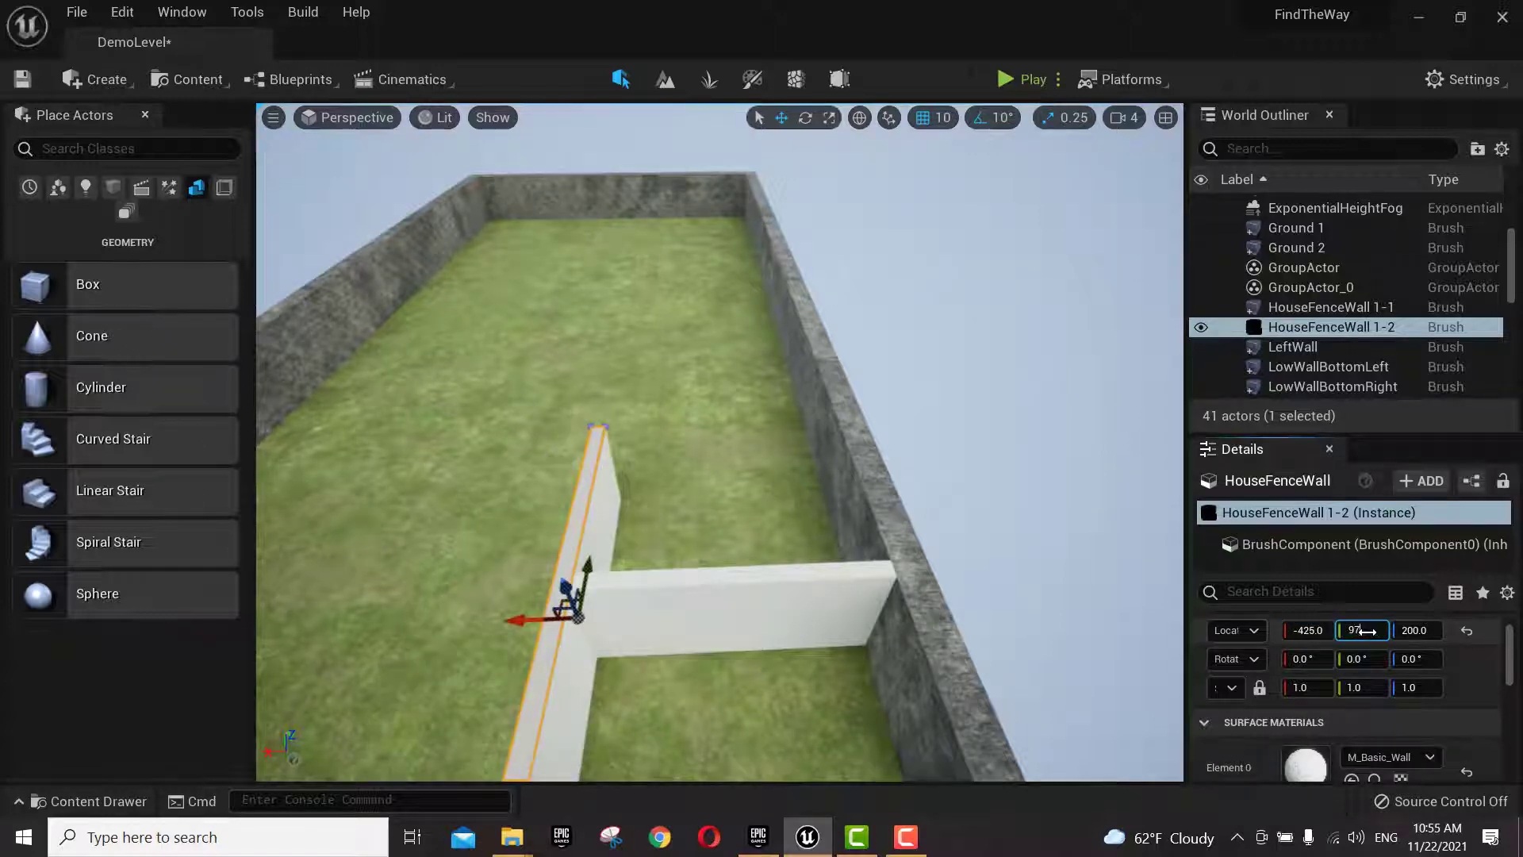
key(Tab)
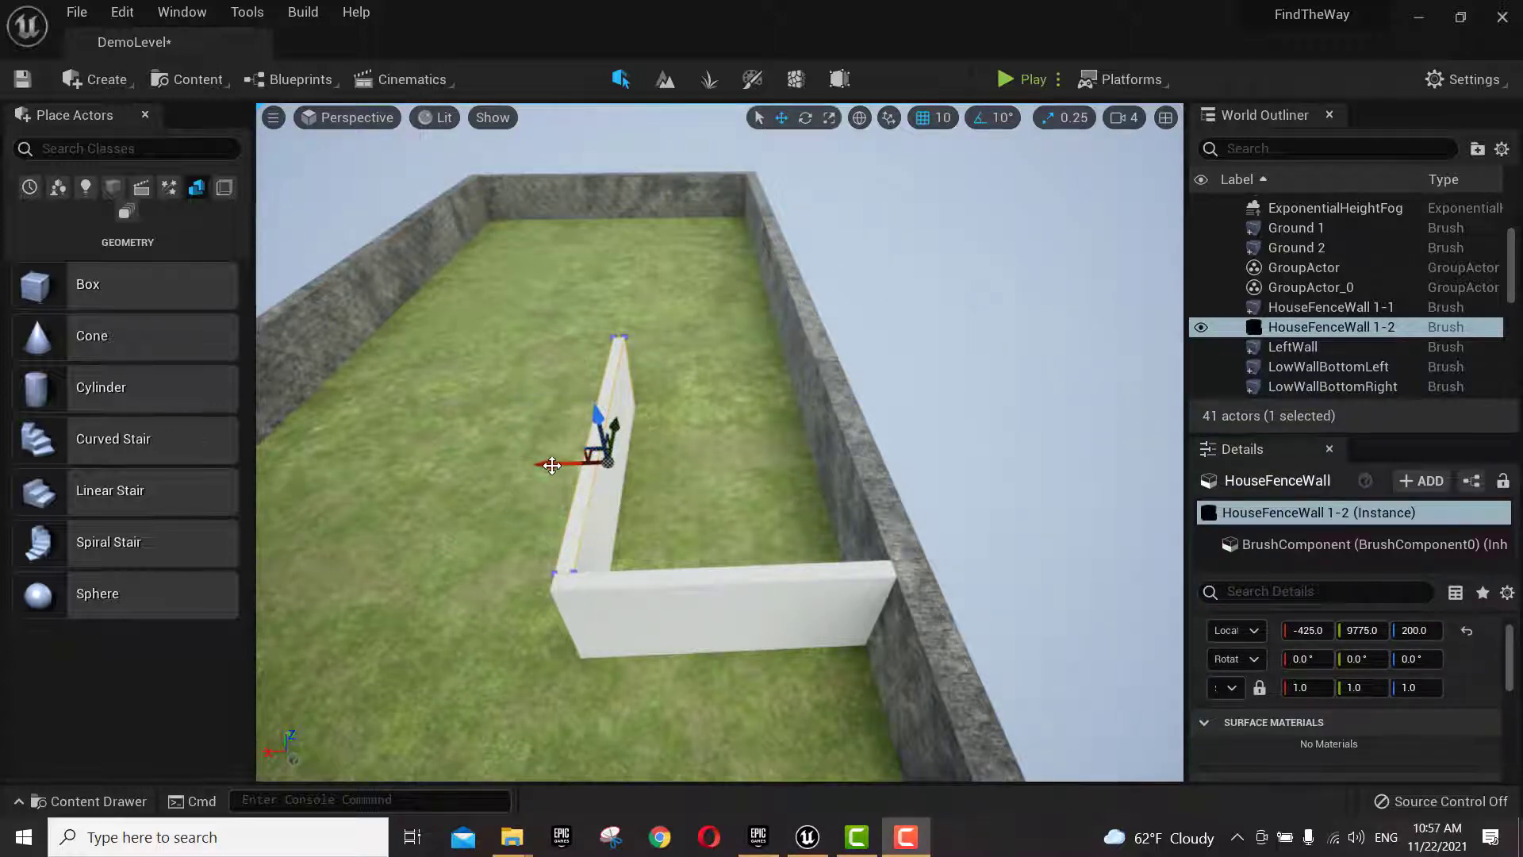
- Duplicate HouseFenceWall 1-2 and move the copy along the X axis to X -925, towards the boundary wall
drag(550, 465, 680, 470)
key(ctrl+z)
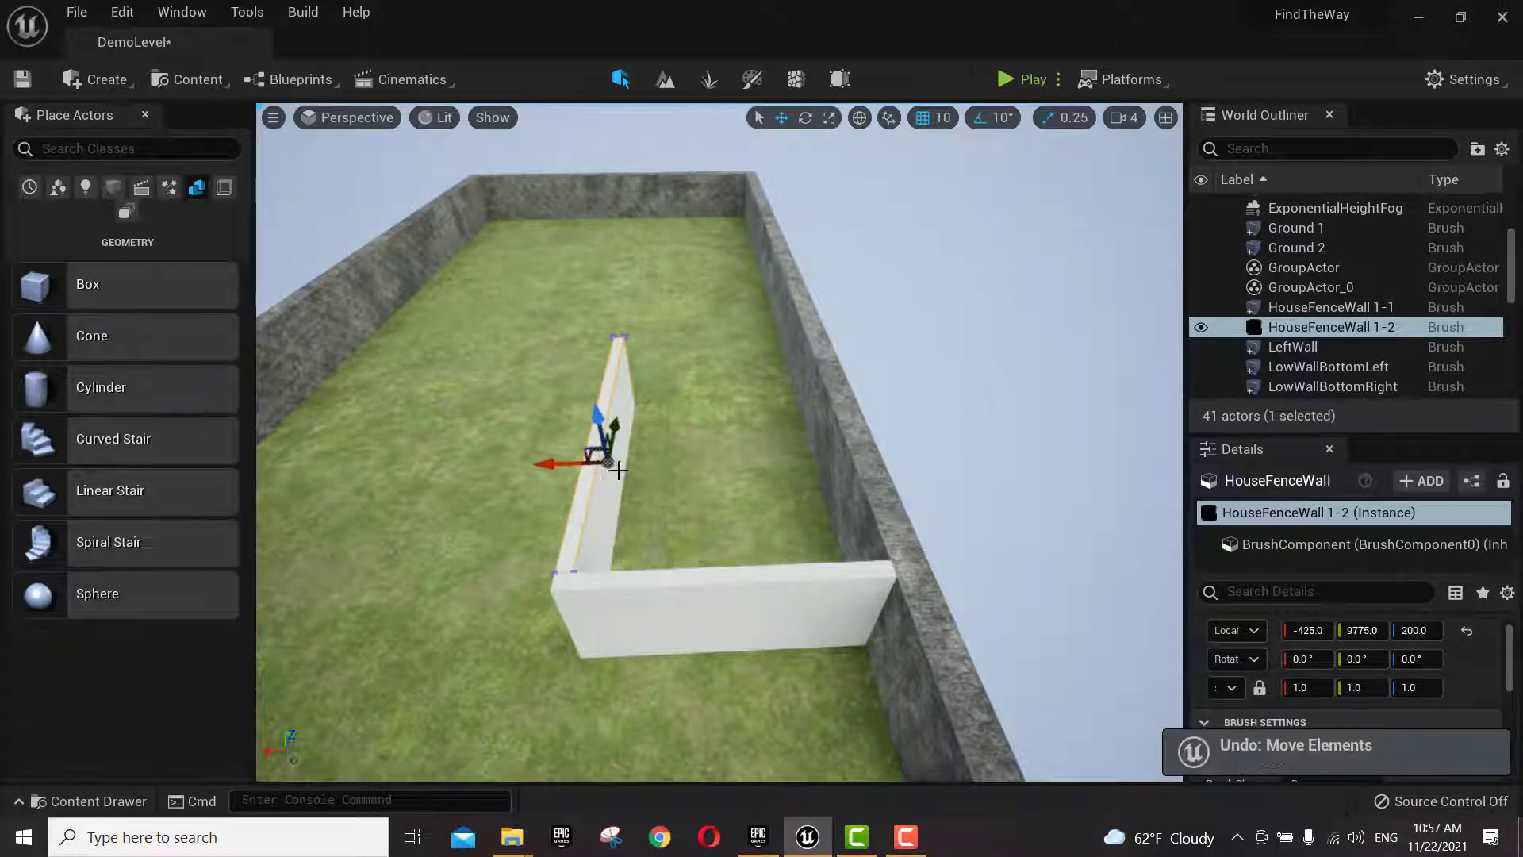
alt+drag(561, 466, 682, 469)
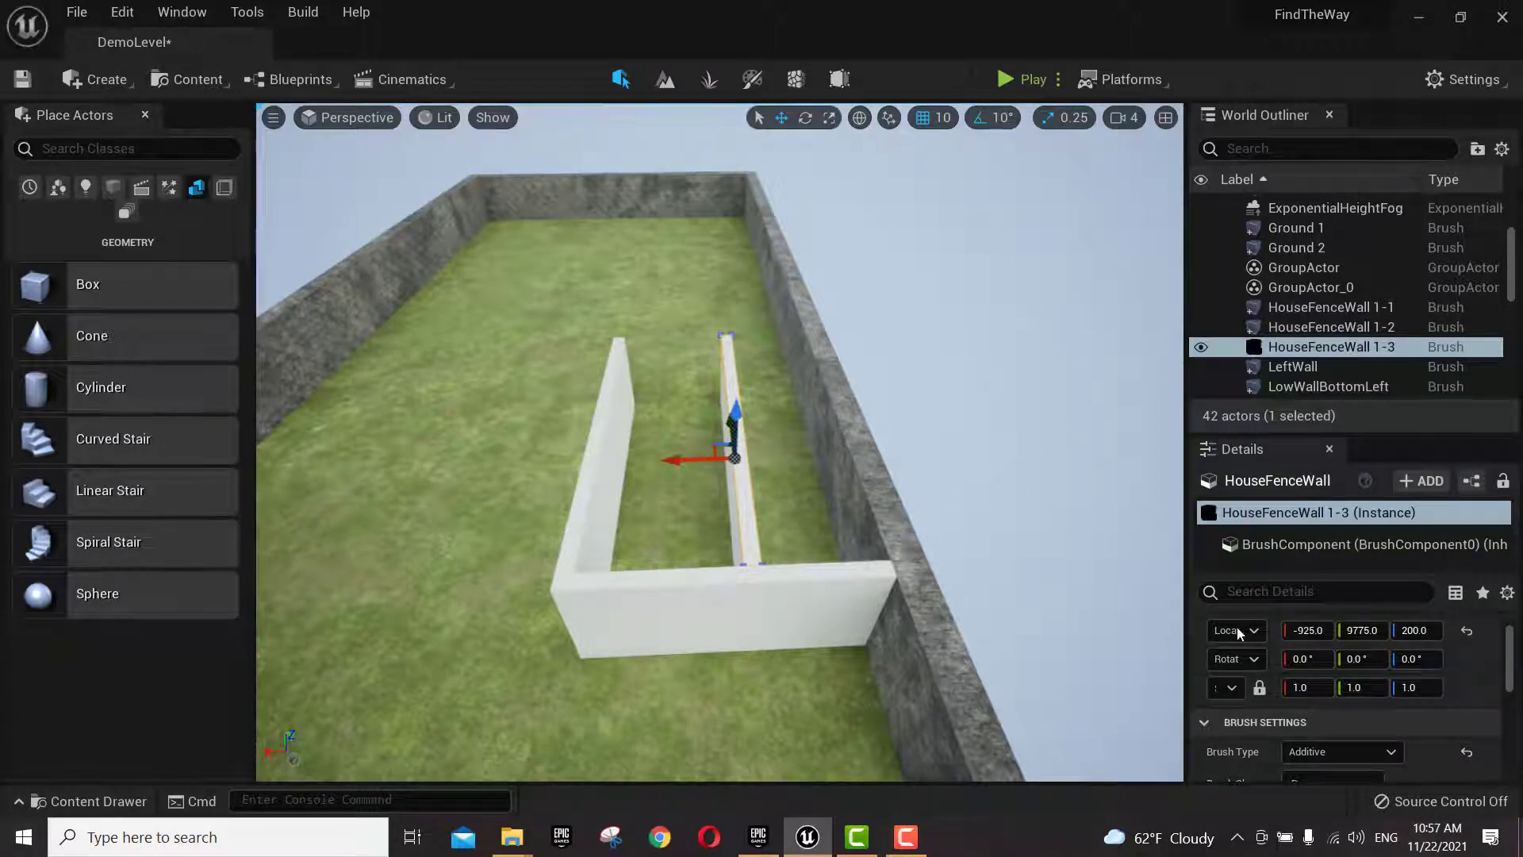
- Set the brush size of HouseFenceWall 1-3 to X 550 and Y 50
scroll(1287, 699, down, 2)
scroll(1291, 698, down, 1)
click(1302, 688)
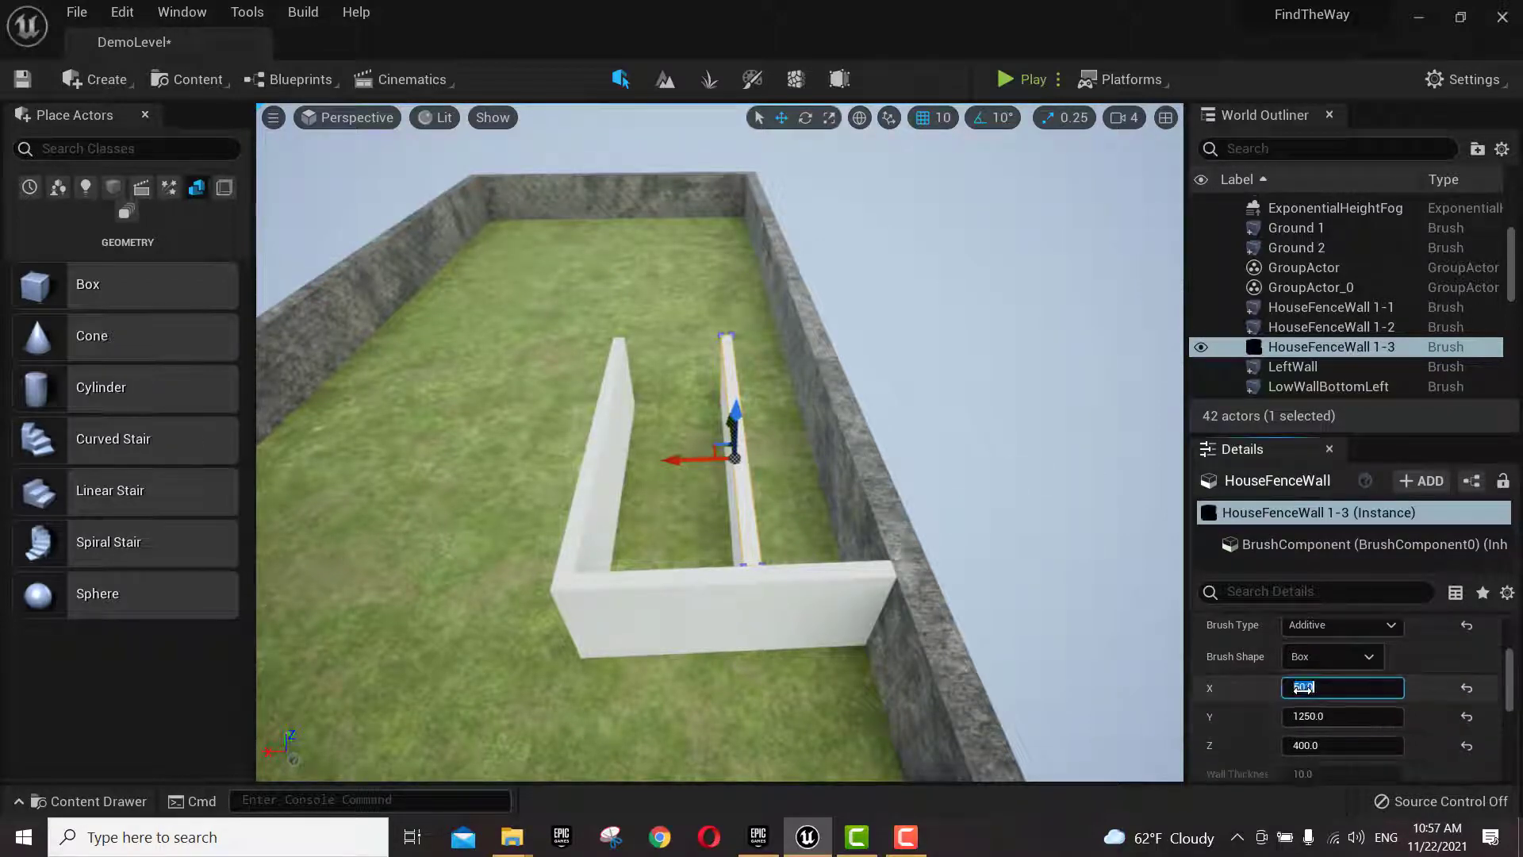
text(550)
key(Tab)
text(5)
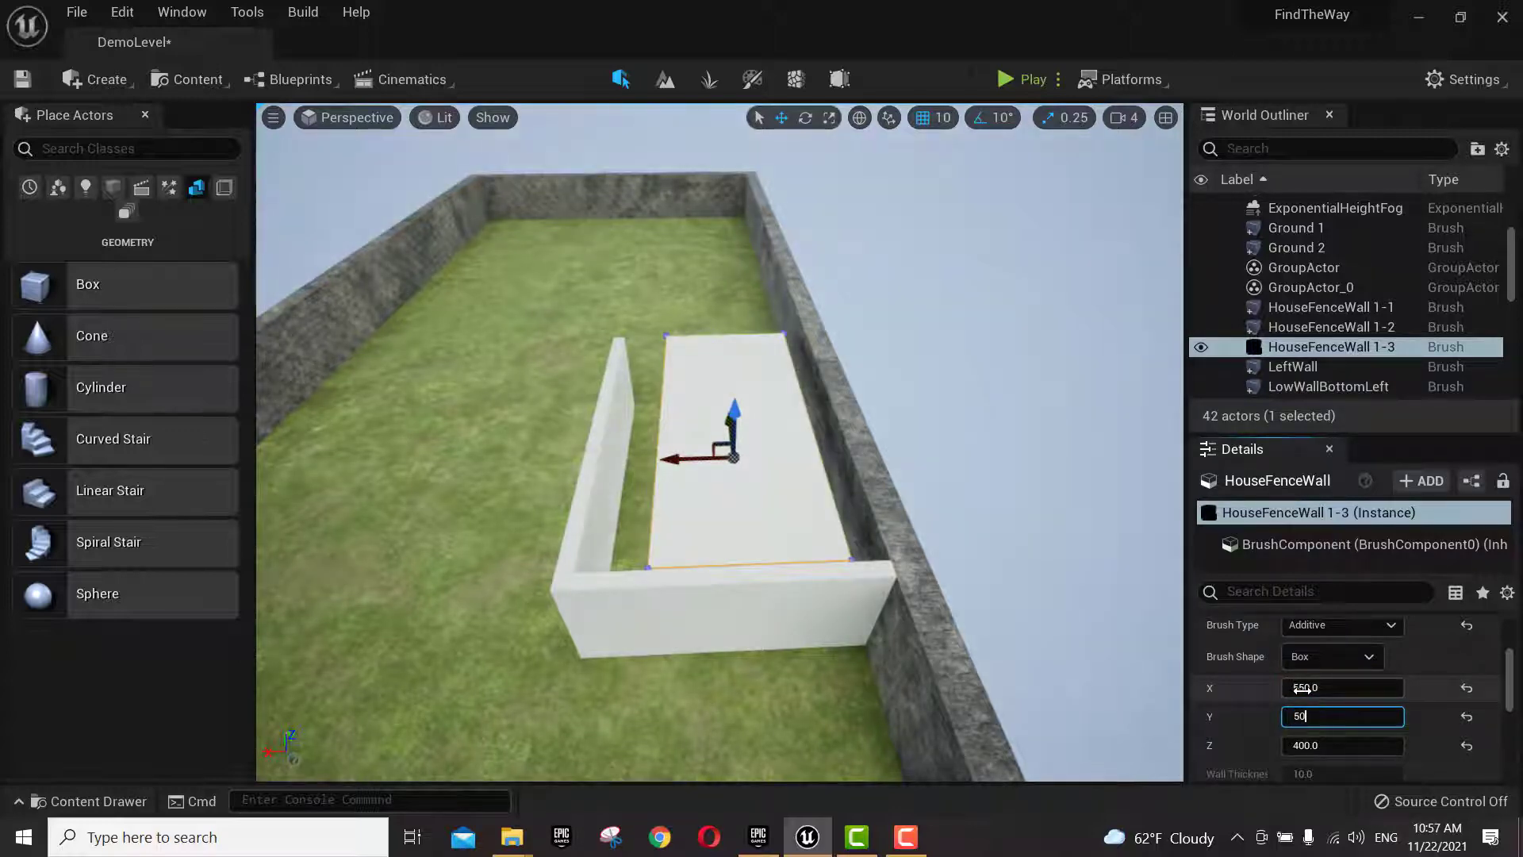
text(0)
key(Tab)
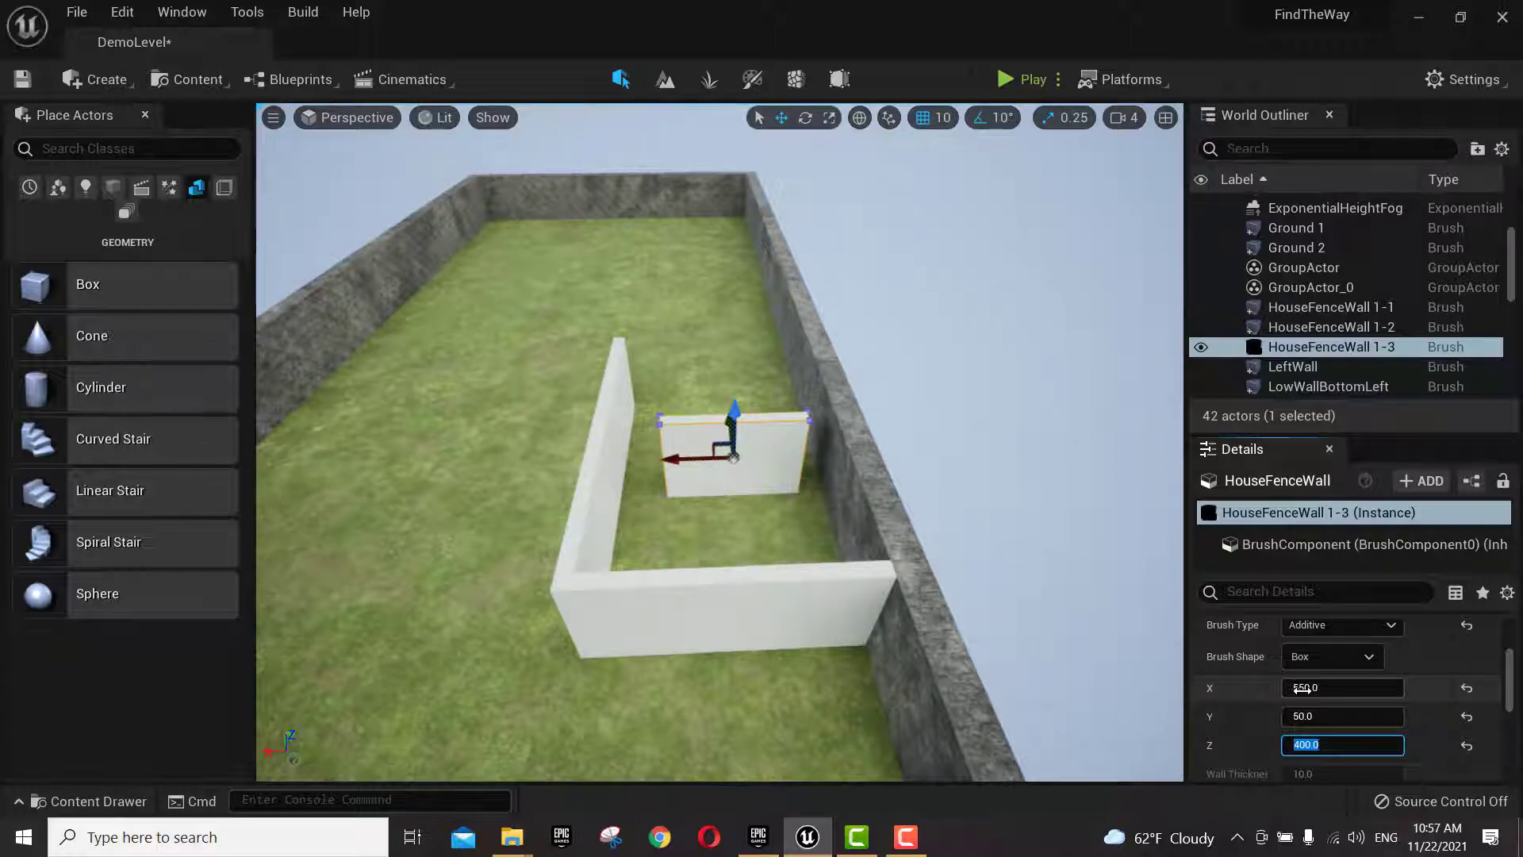
- Set the location of HouseFenceWall 1-3 to X -725 and Y 10375
scroll(1293, 675, up, 3)
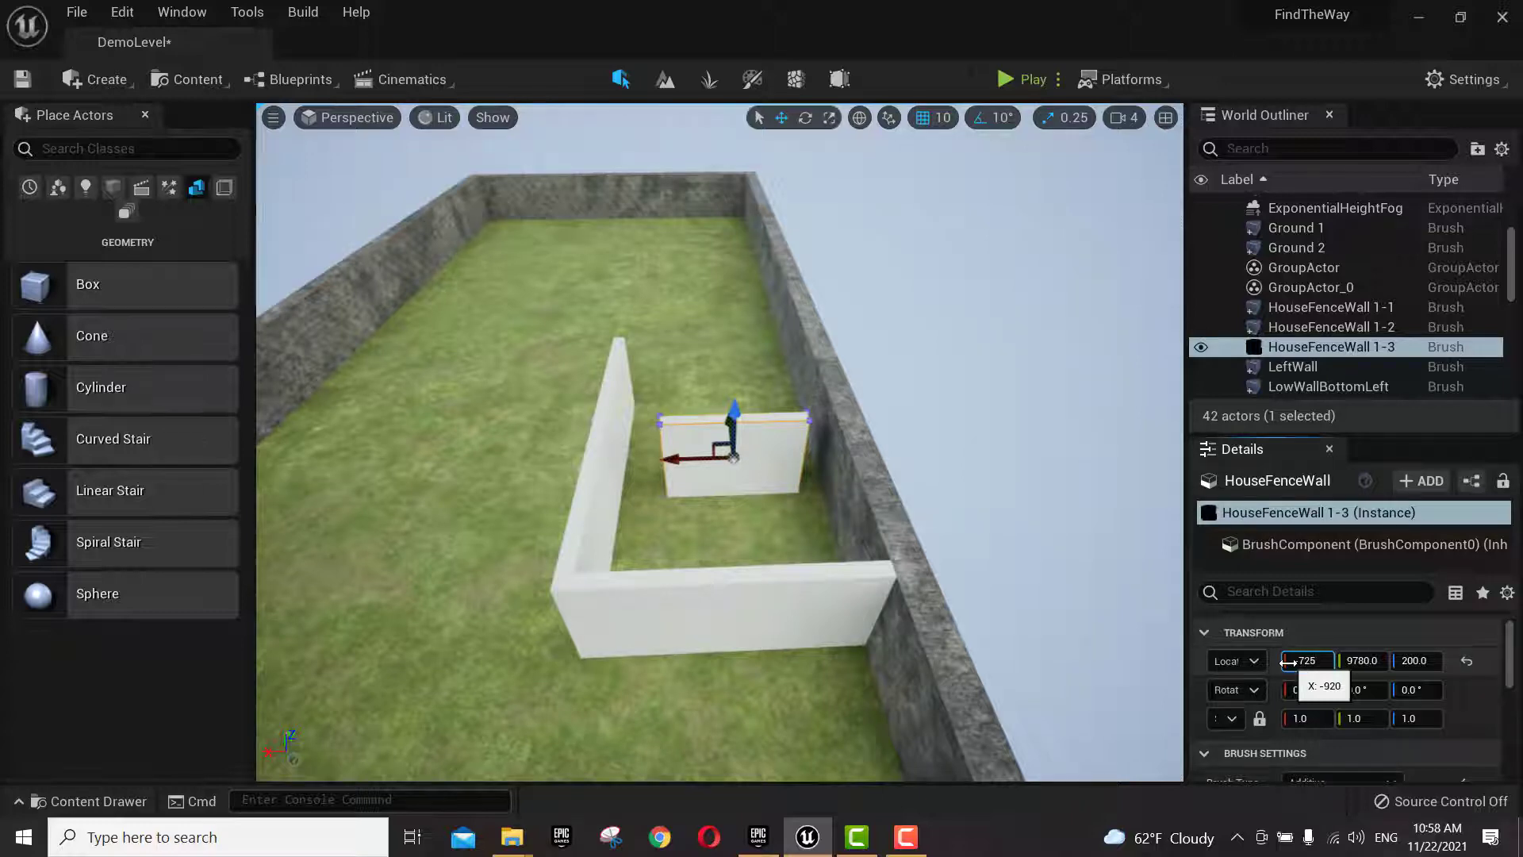
key(Tab)
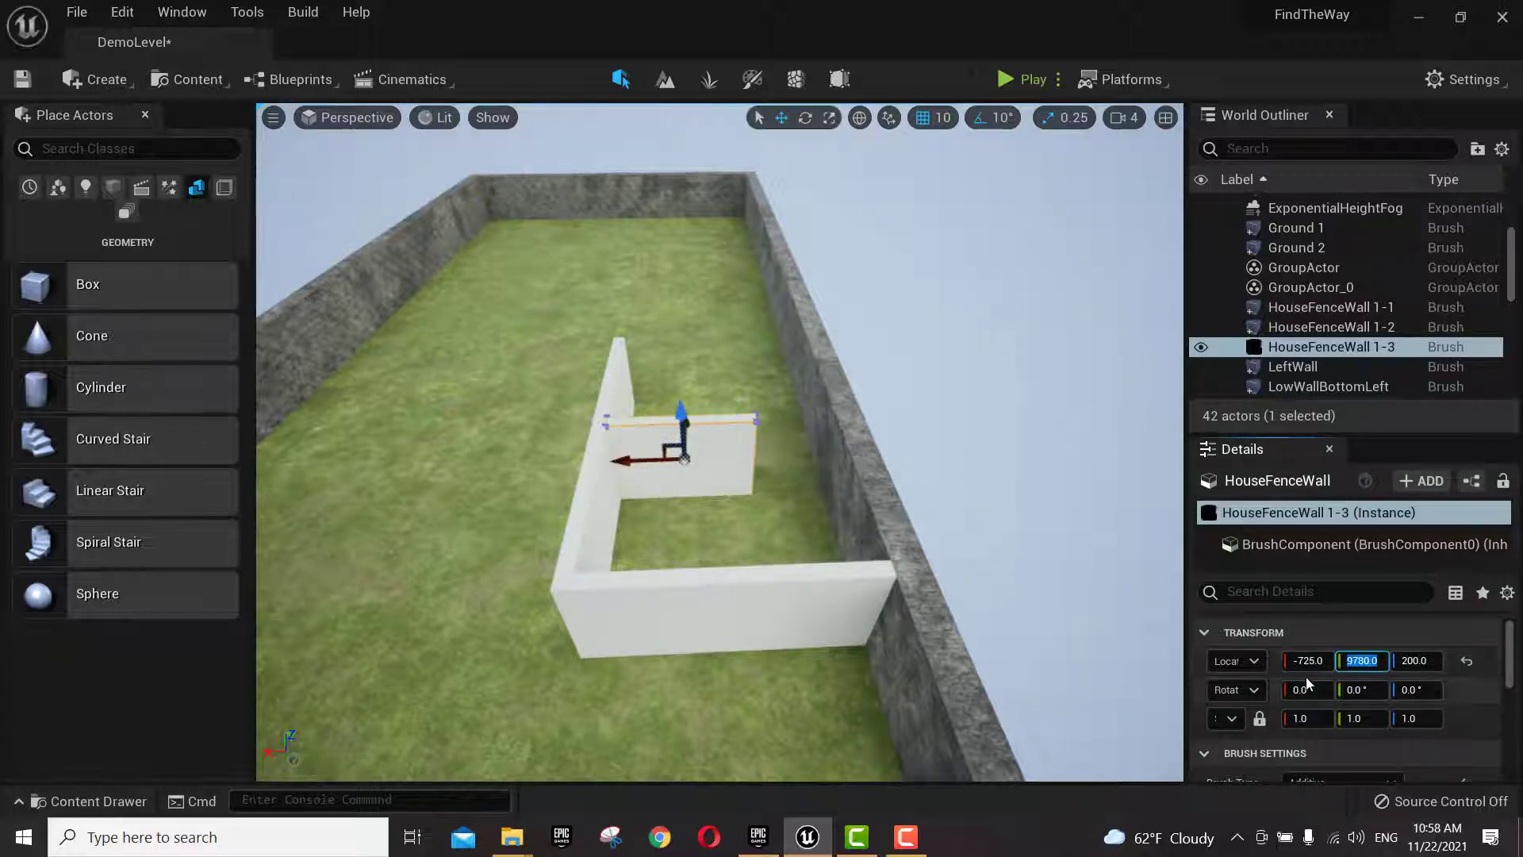
text(10375)
key(Tab)
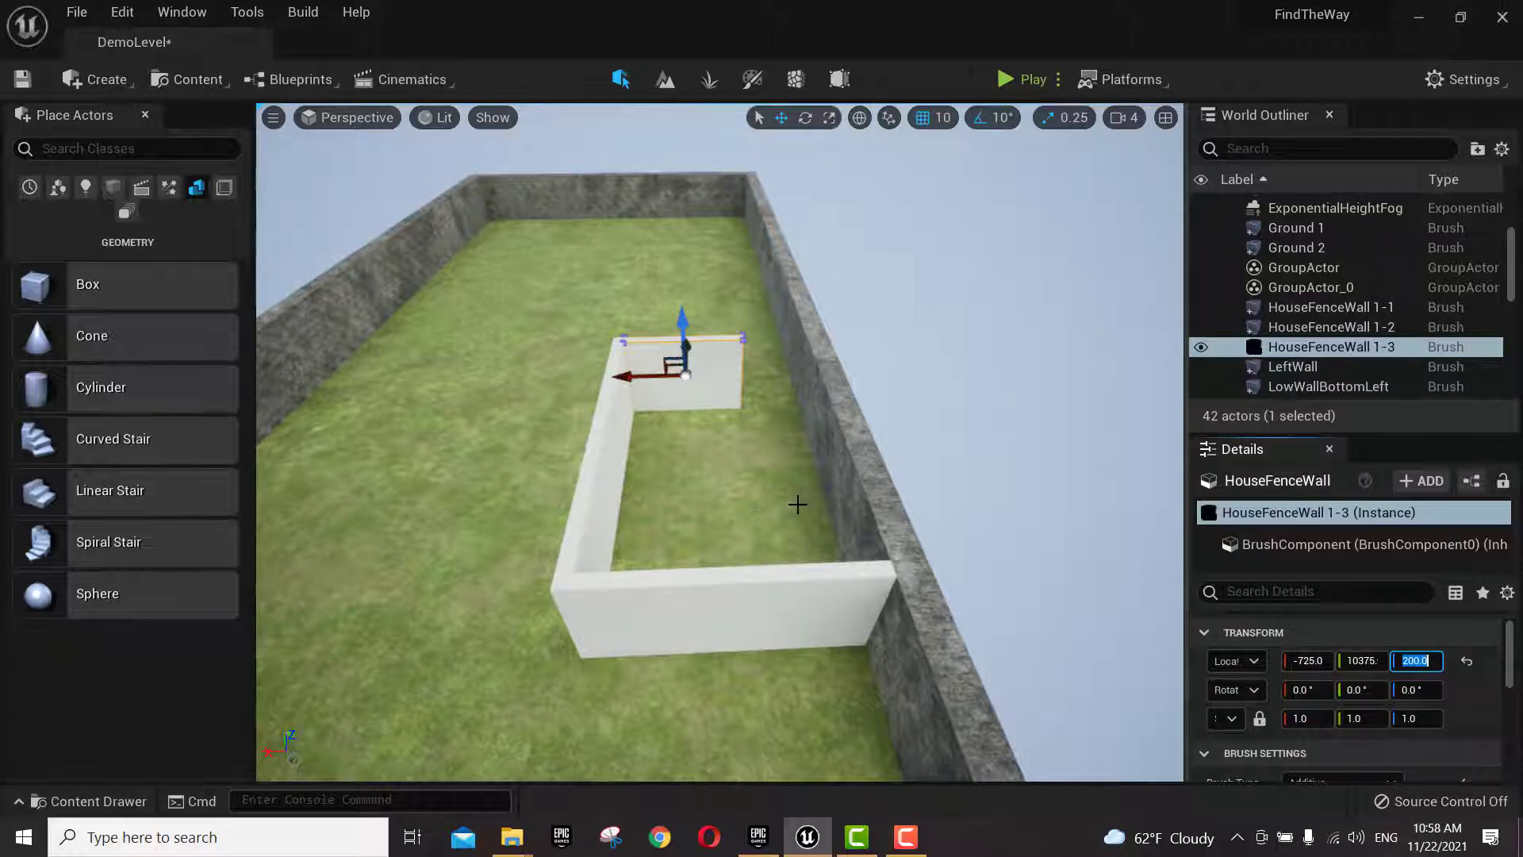
- Select HouseFenceWall 1-1, 1-2 and 1-3 together
click(1402, 346)
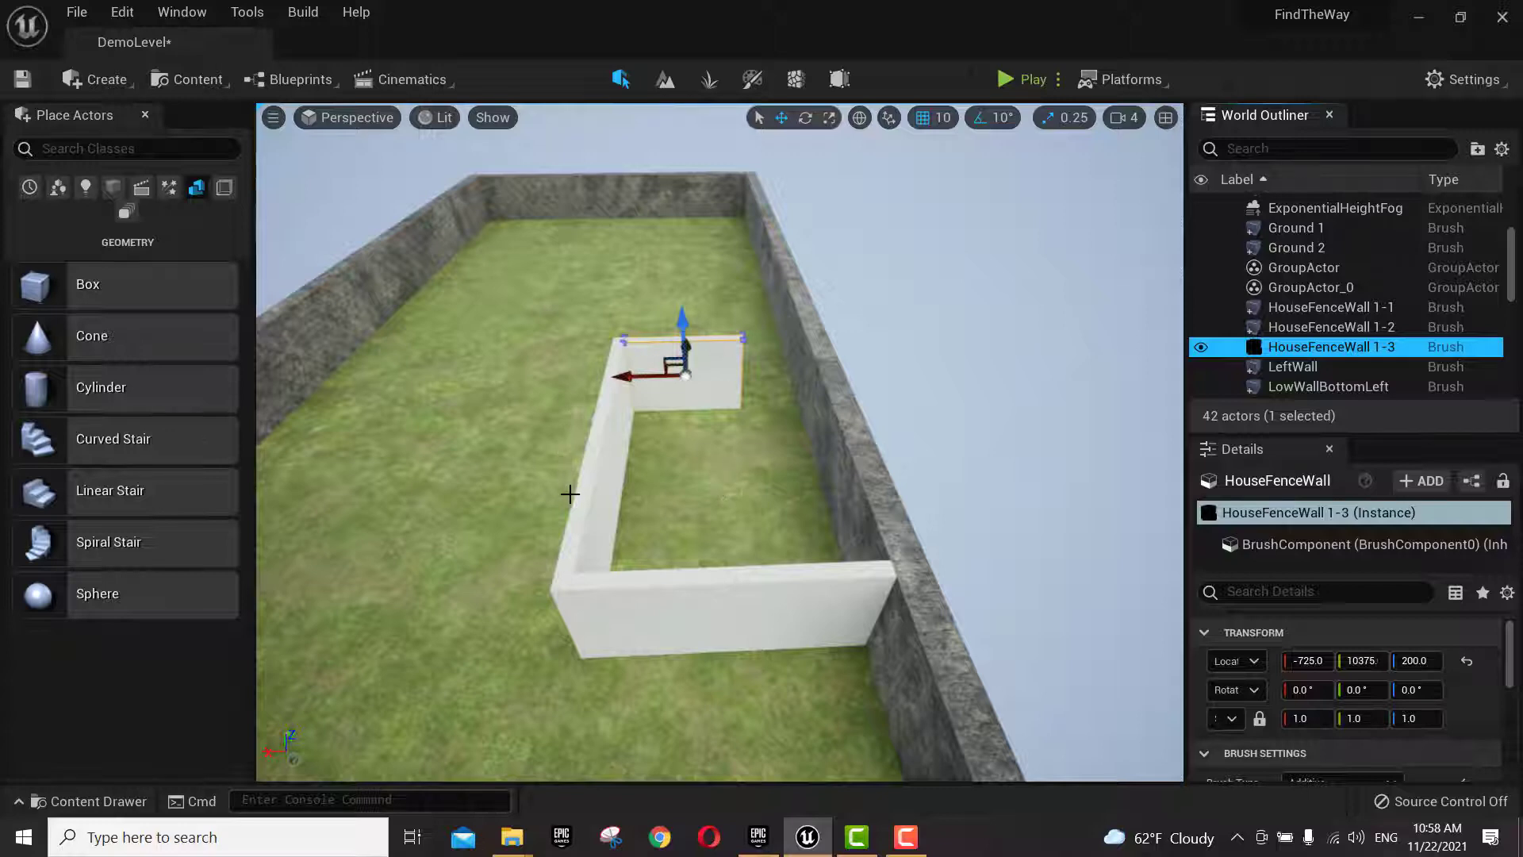
ctrl+click(595, 495)
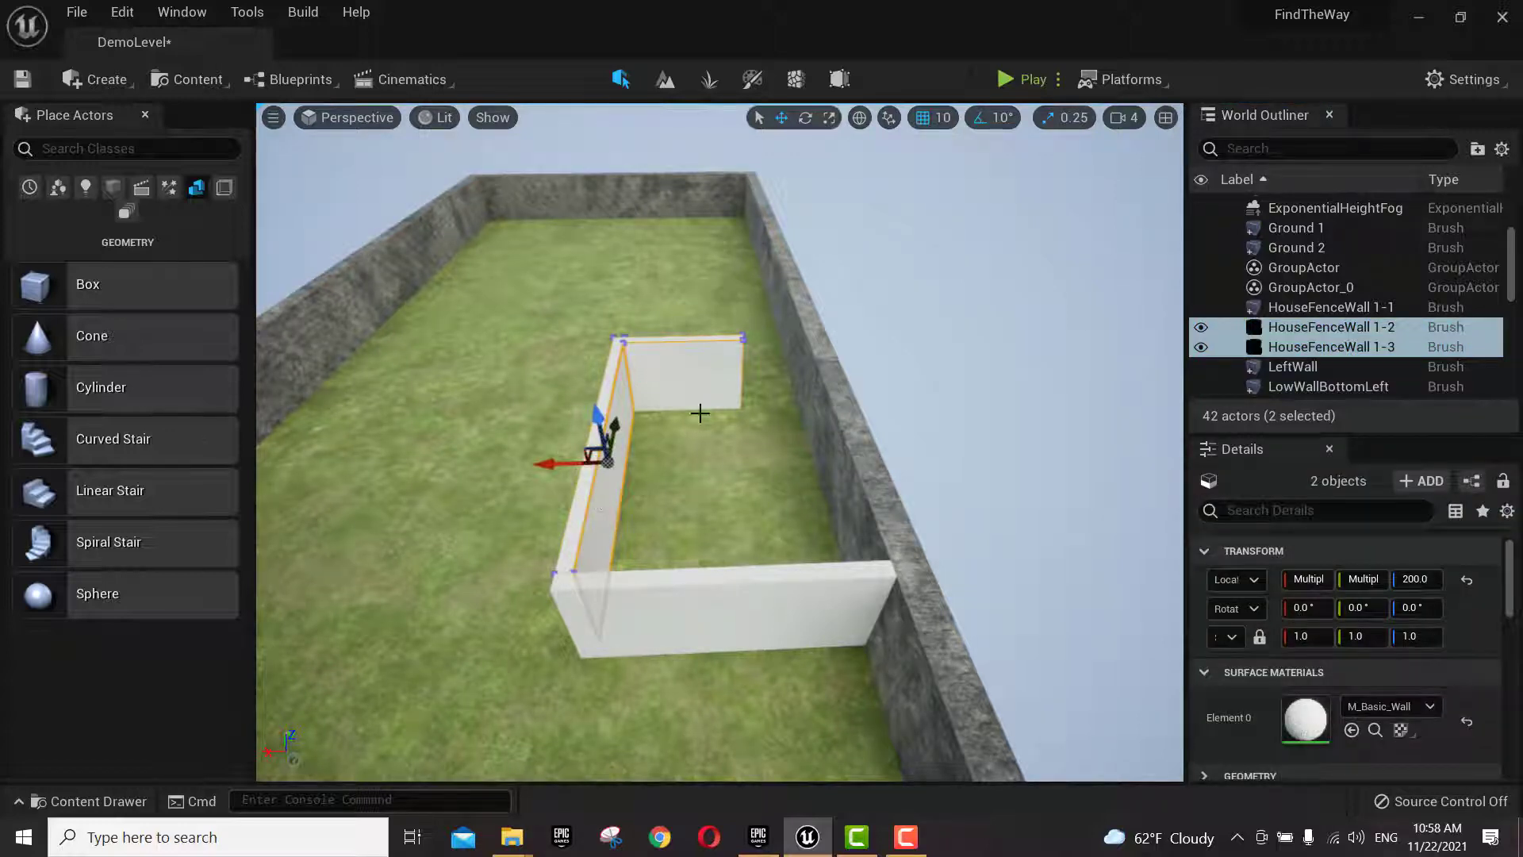
ctrl+click(781, 610)
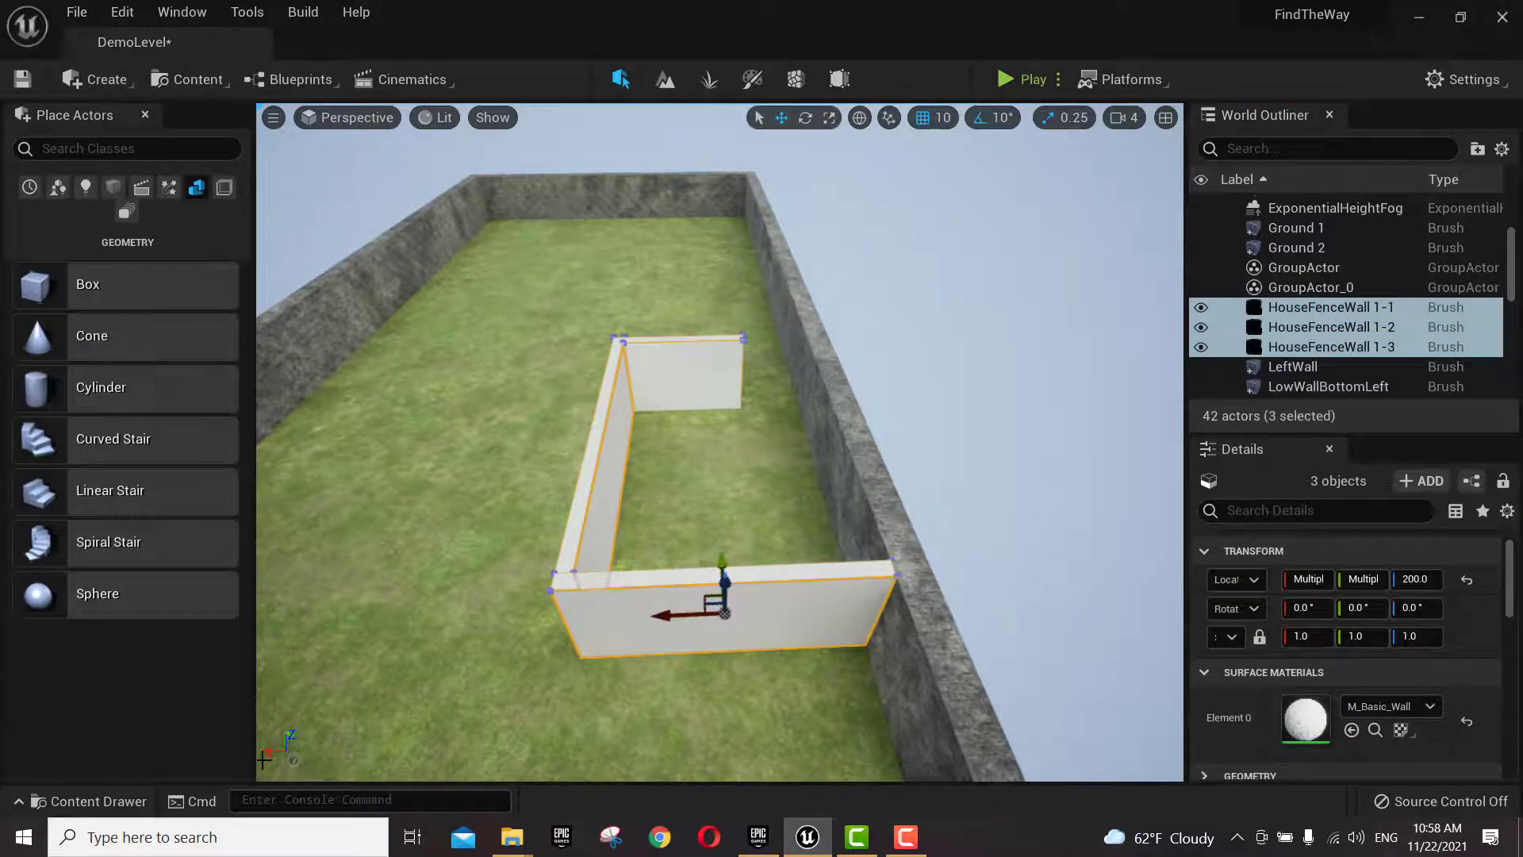
- Try to apply the M_Brick_Clay_Beveled starter material to the selected fence walls, and undo the change
click(89, 801)
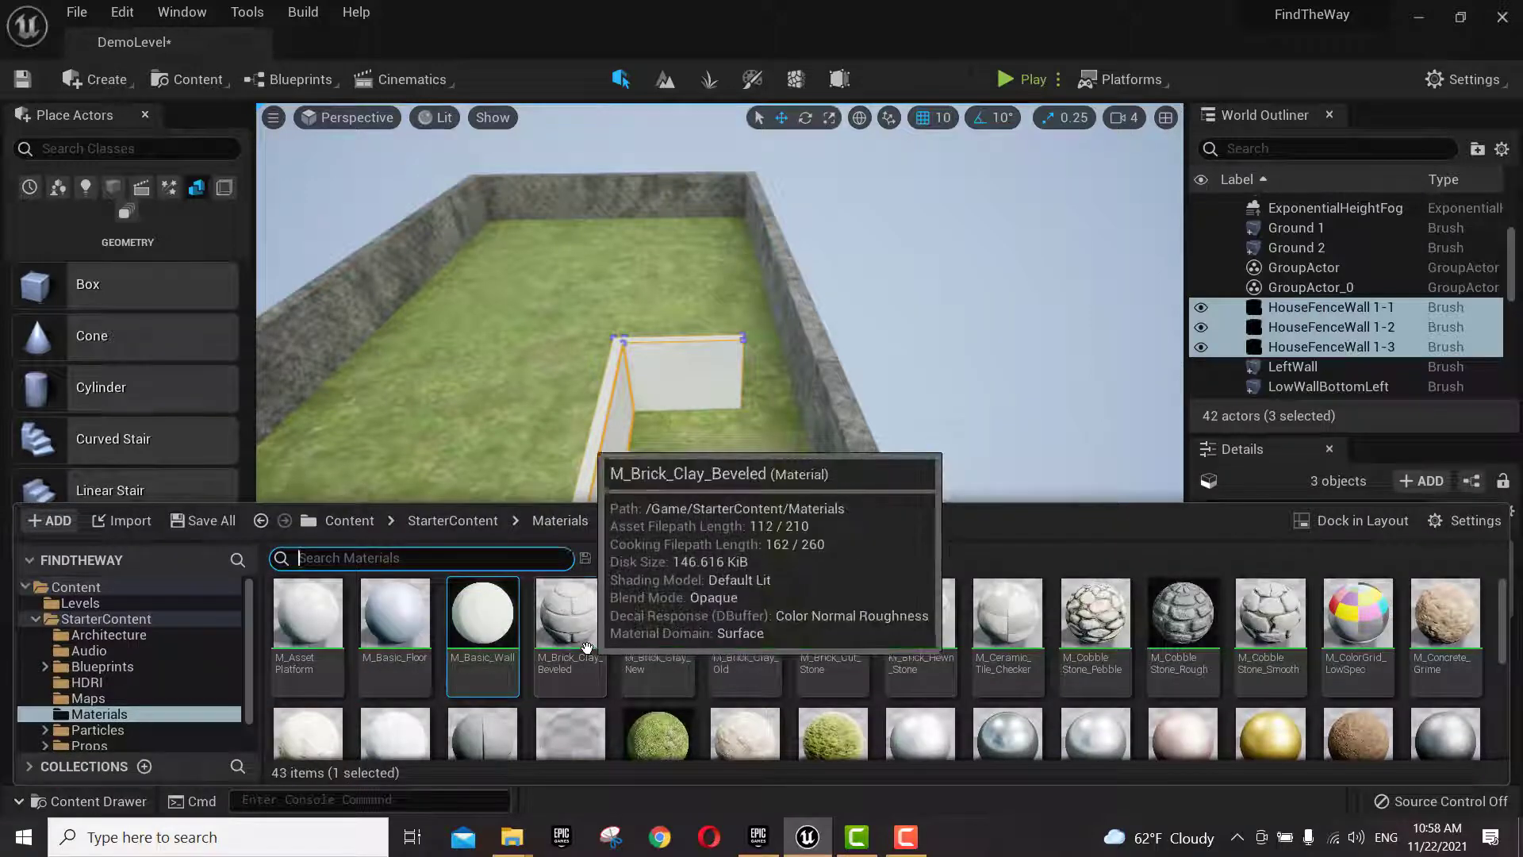
drag(587, 646, 672, 366)
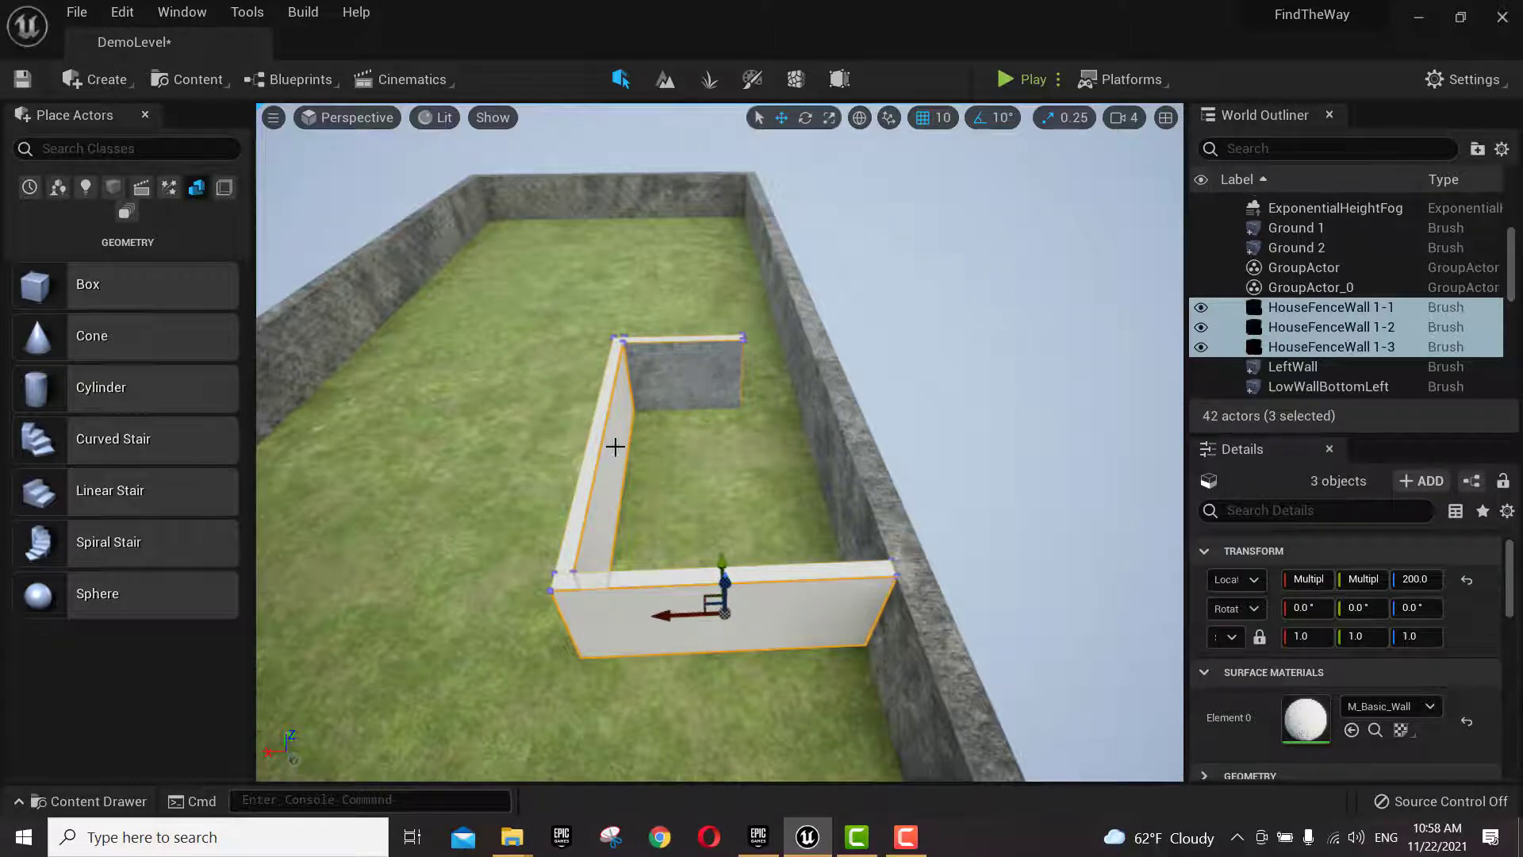
right_drag(535, 451, 649, 538)
key(super)
click(650, 537)
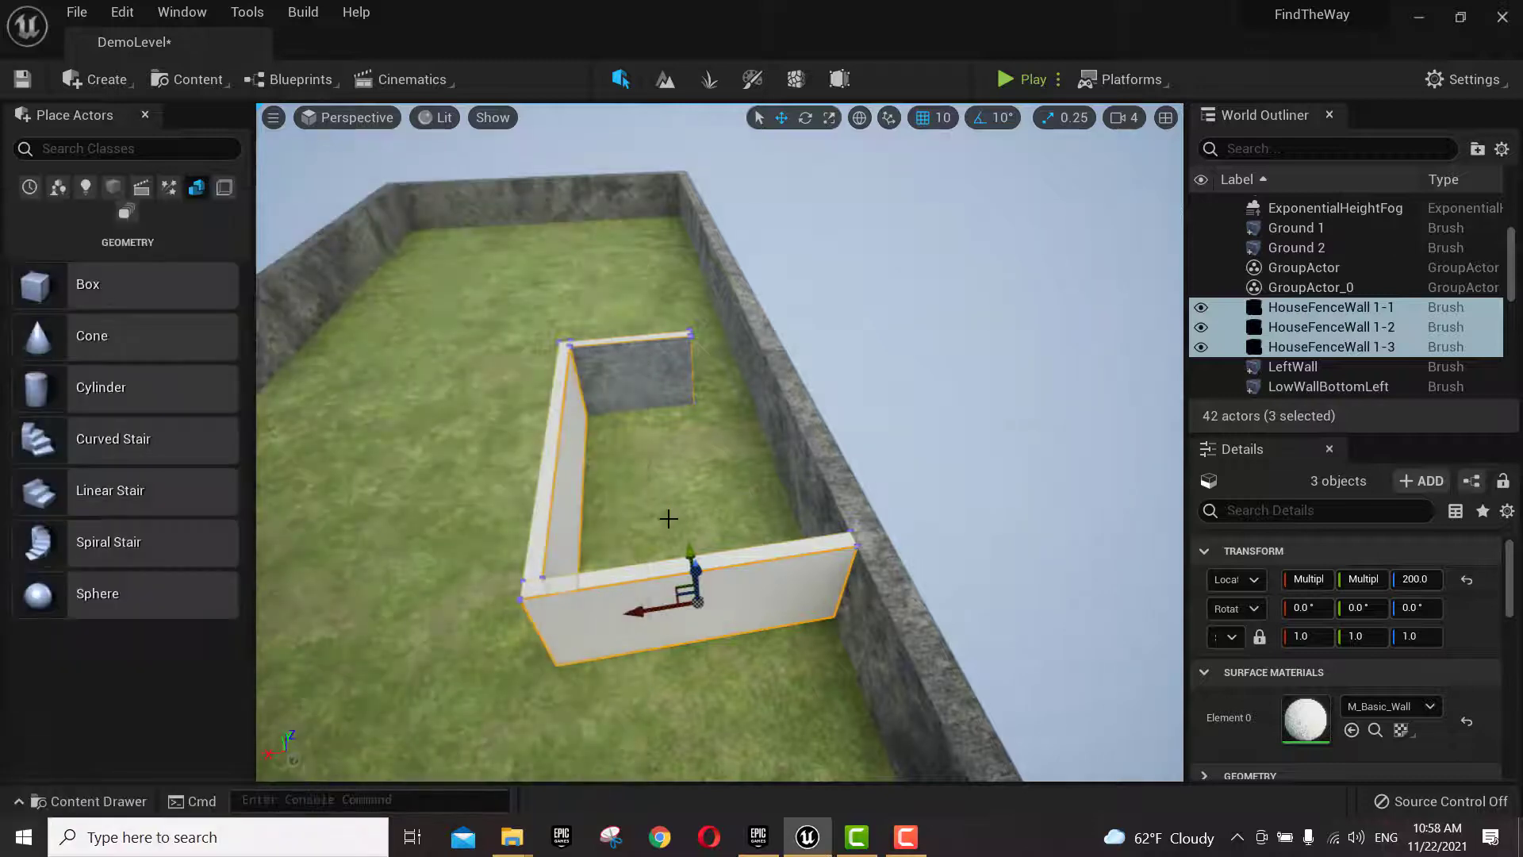
key(ctrl+z)
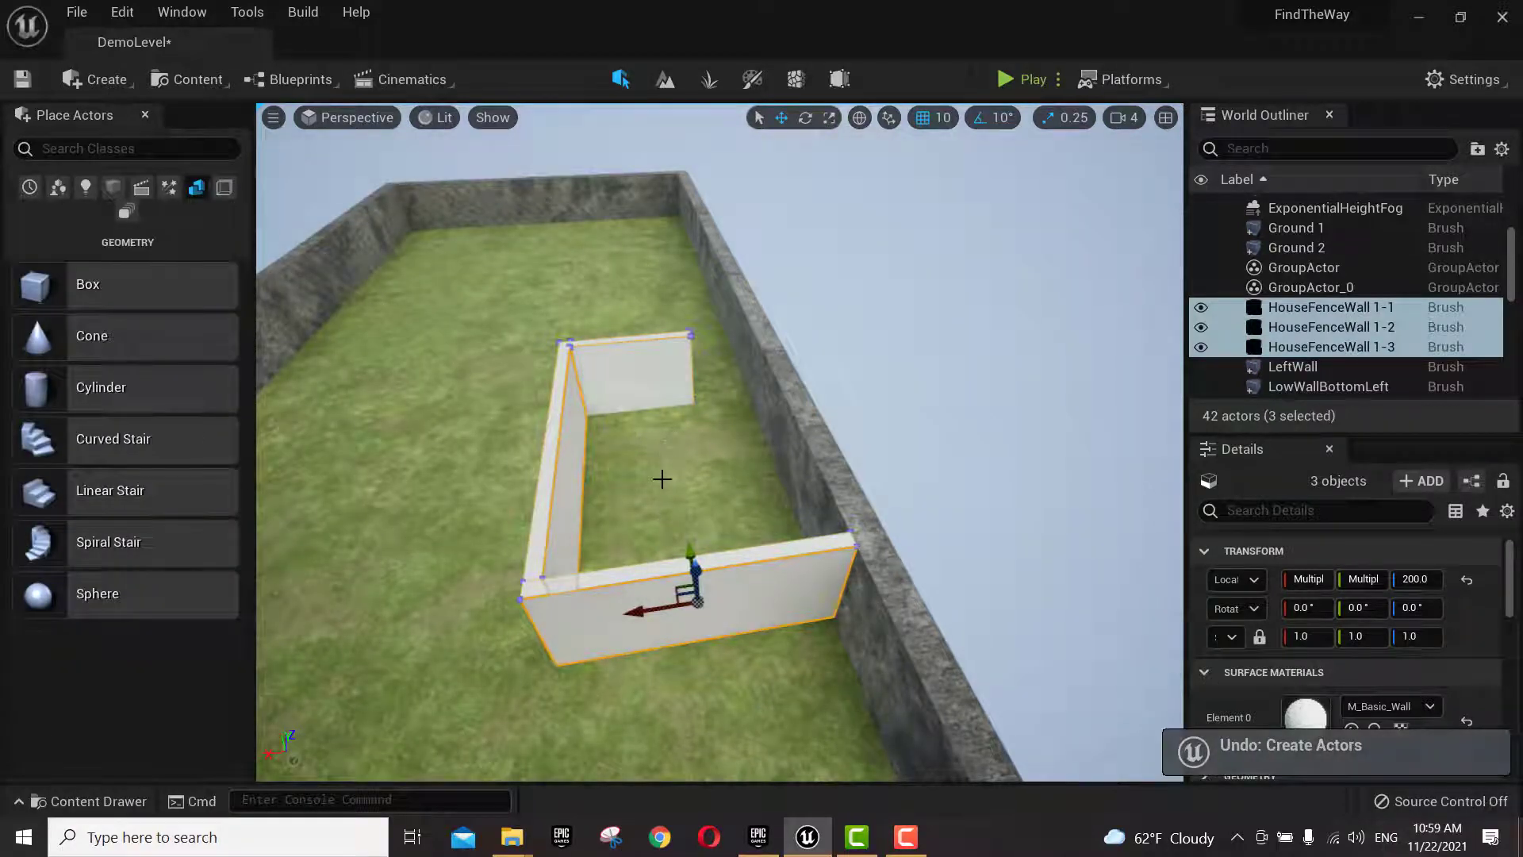
- Select all adjacent surfaces of the three selected house fence walls
right_drag(662, 478, 773, 465)
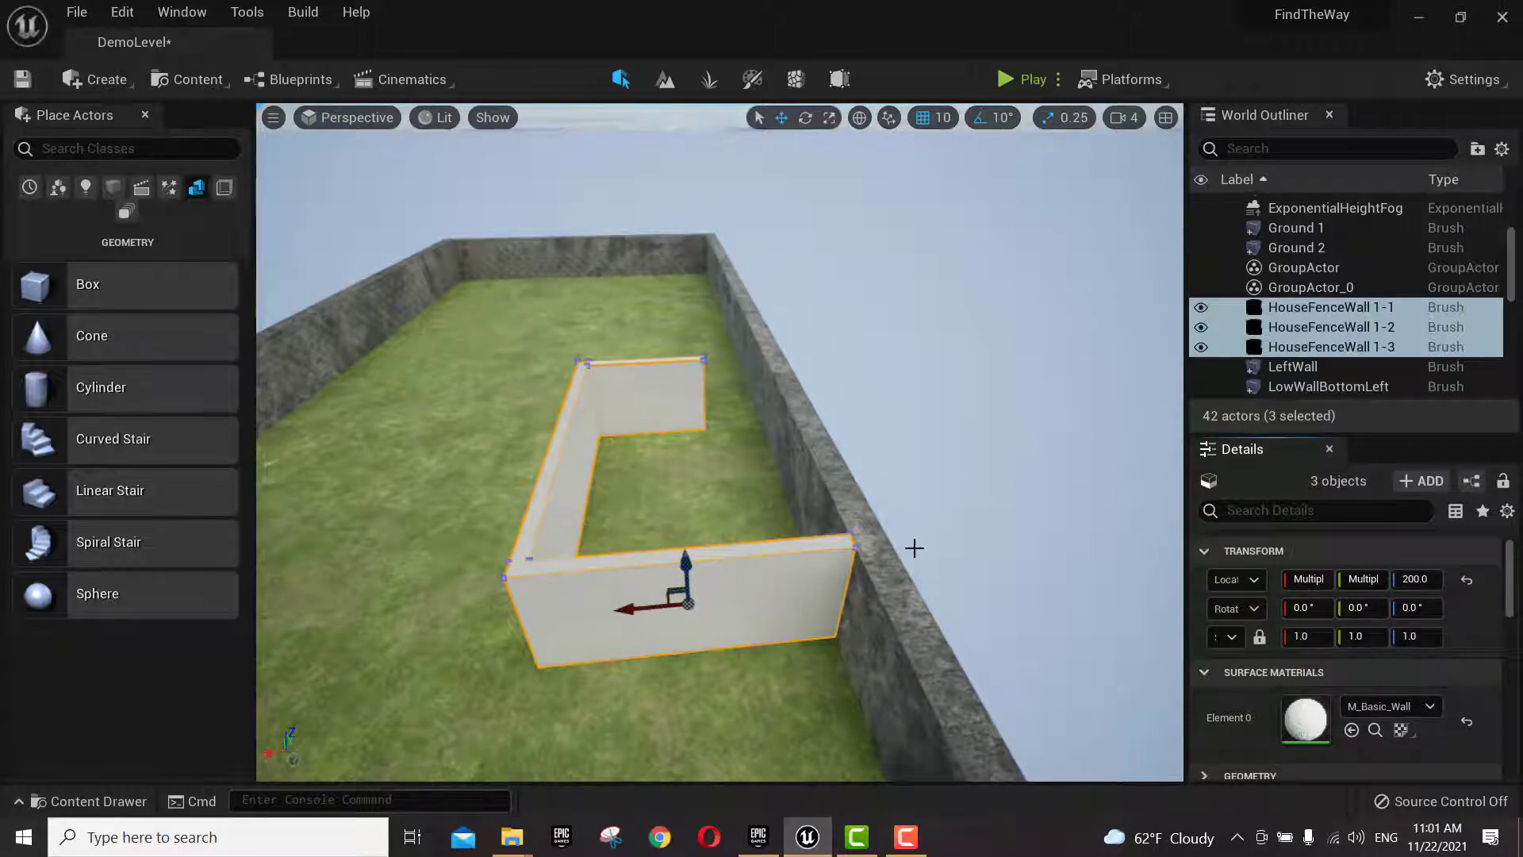
scroll(1277, 725, down, 2)
click(1247, 746)
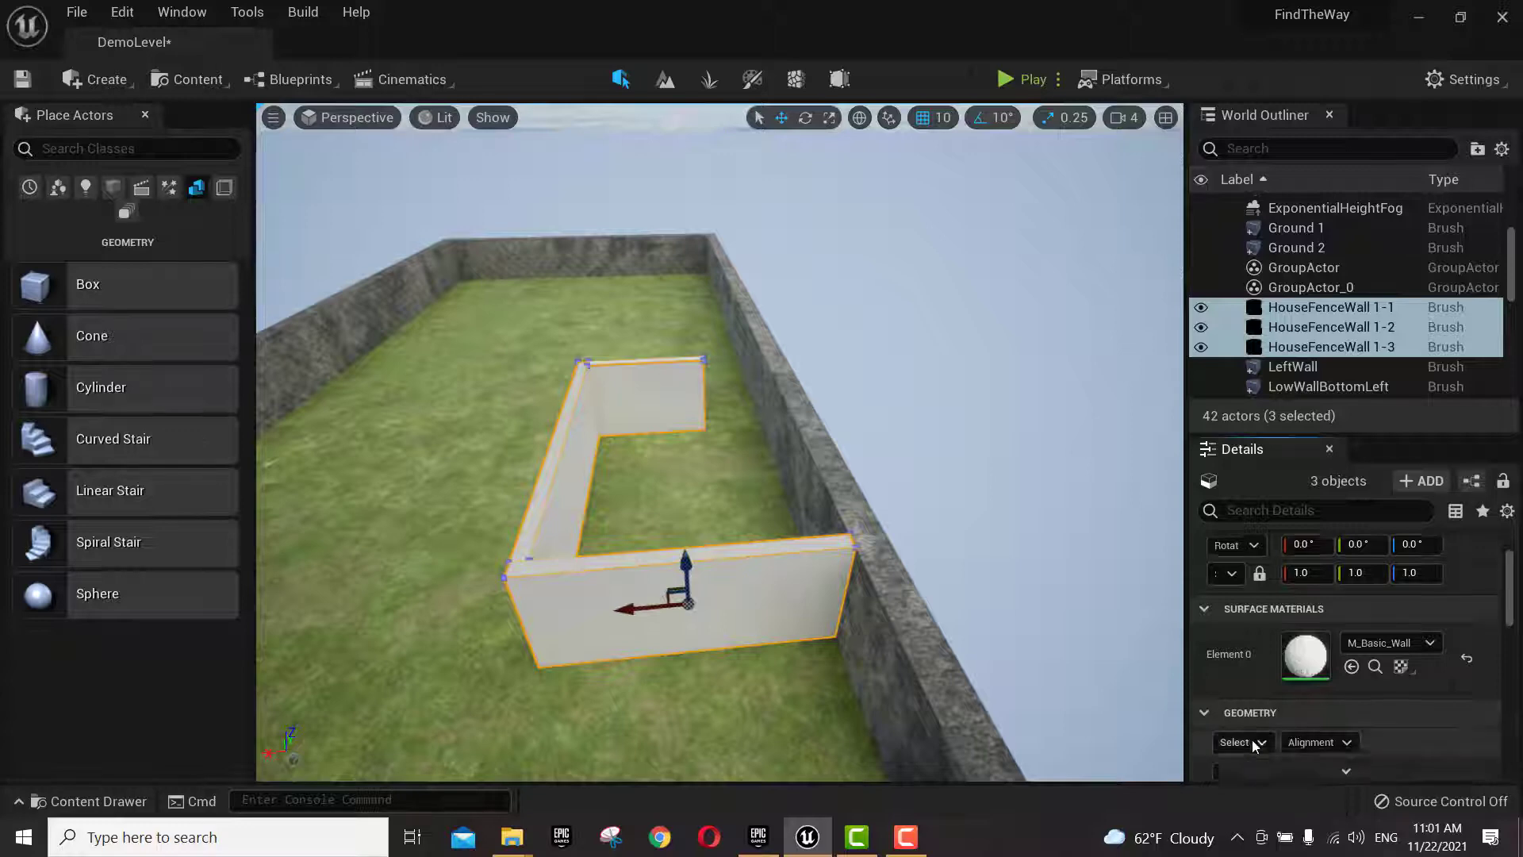
scroll(1250, 714, down, 1)
click(1251, 711)
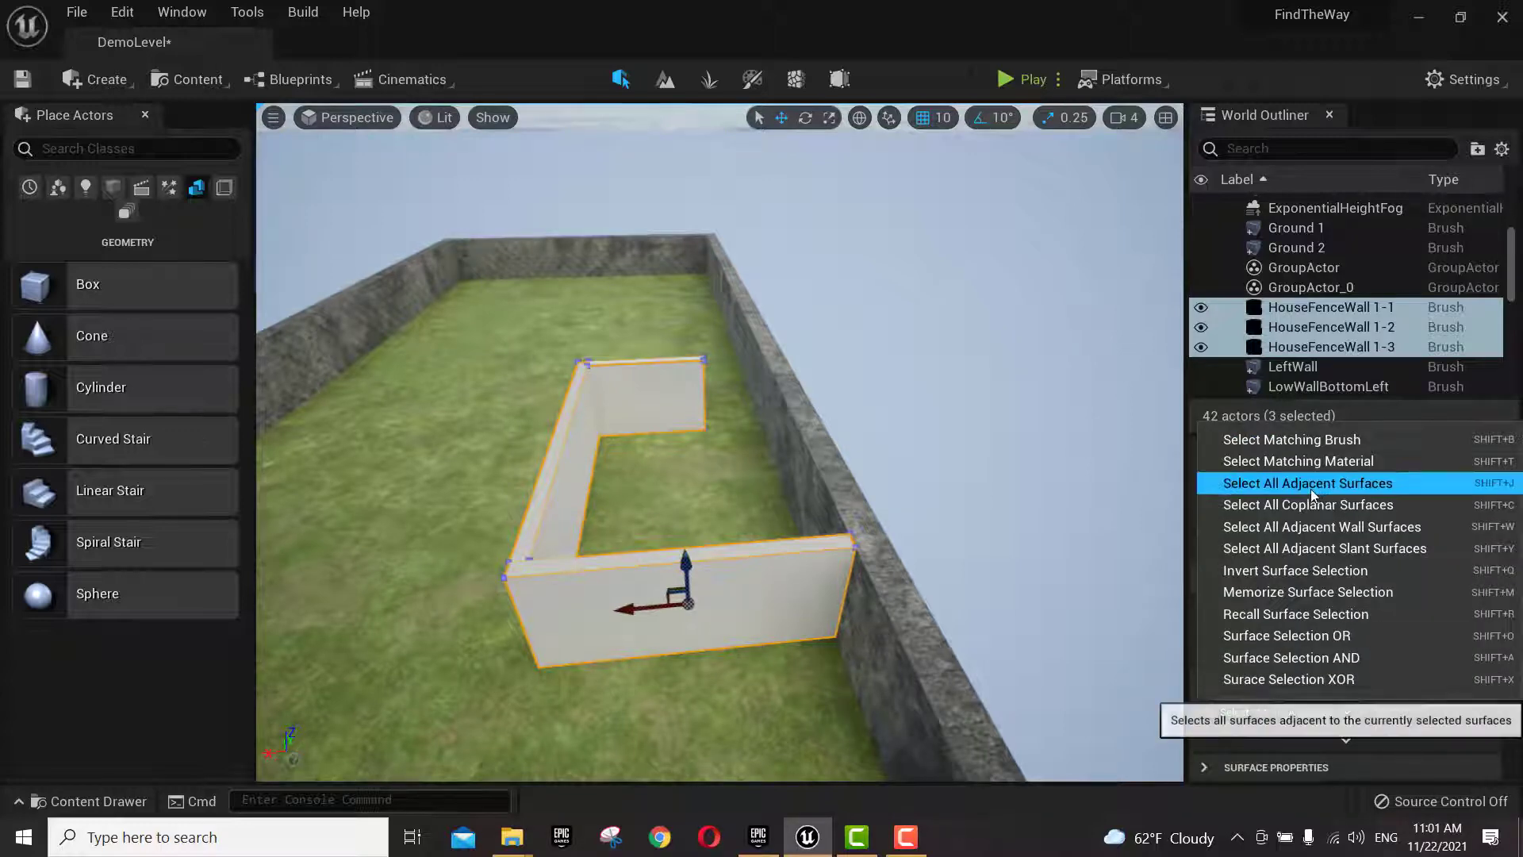
click(1359, 485)
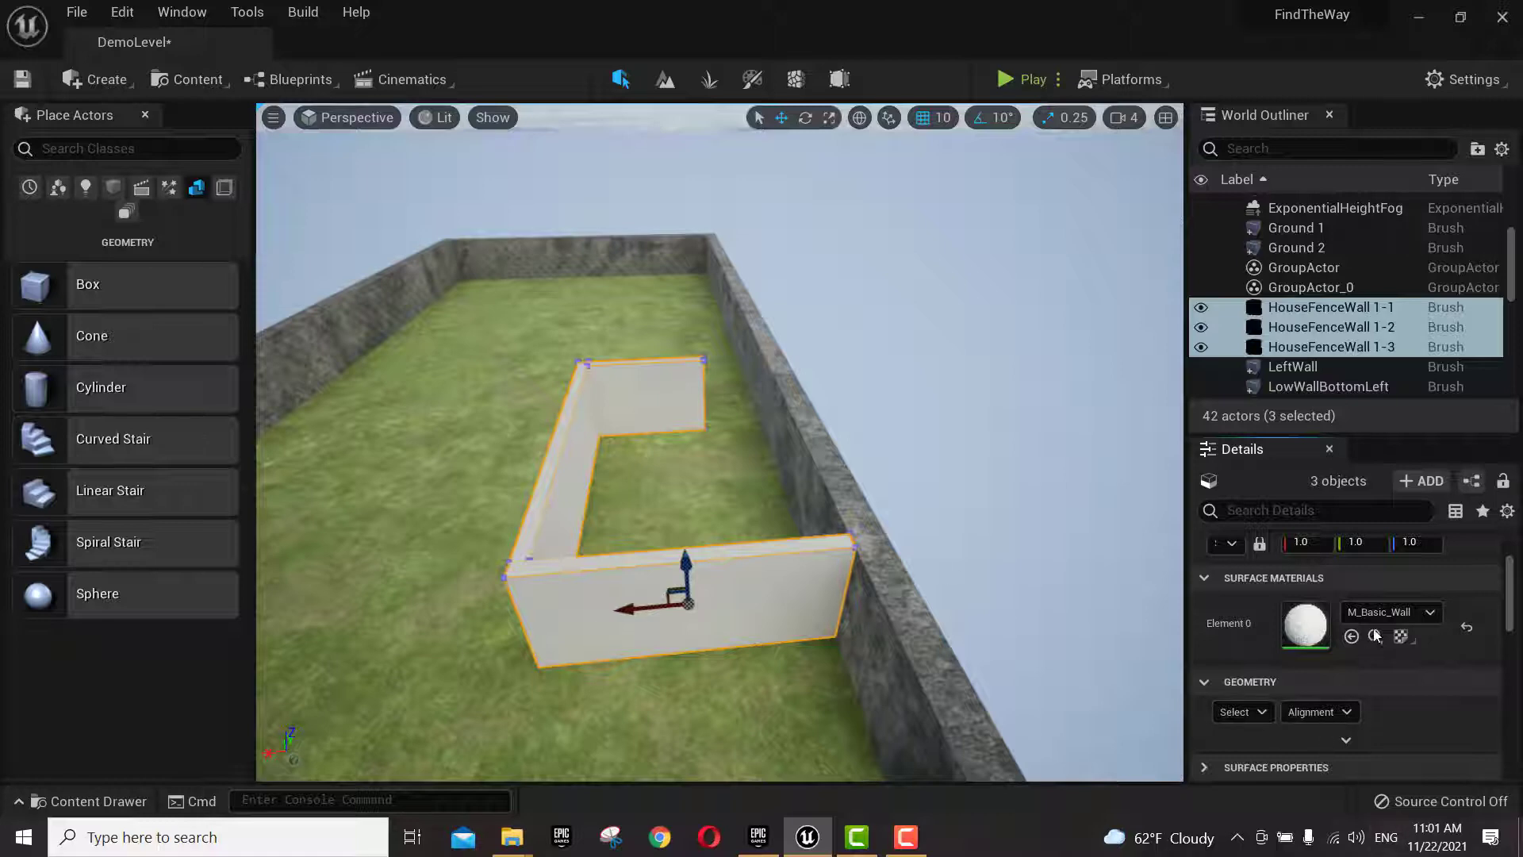
- Try the M_Brick_Clay_Beveled, M_Brick_Clay_New and M_Brick_Clay_Old materials in turn on the three selected house fence walls
click(1389, 613)
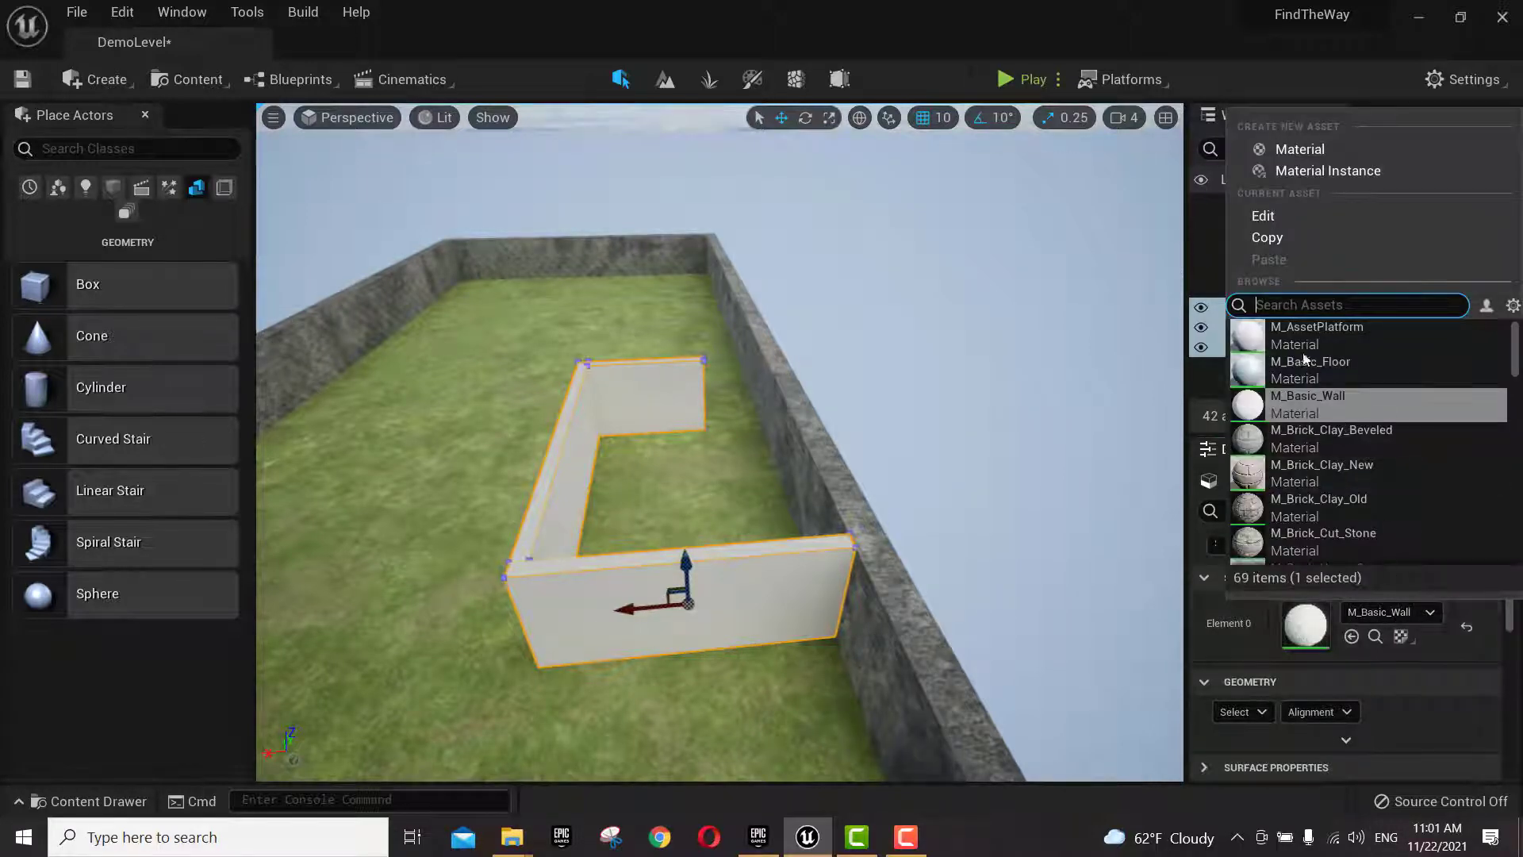
click(1296, 449)
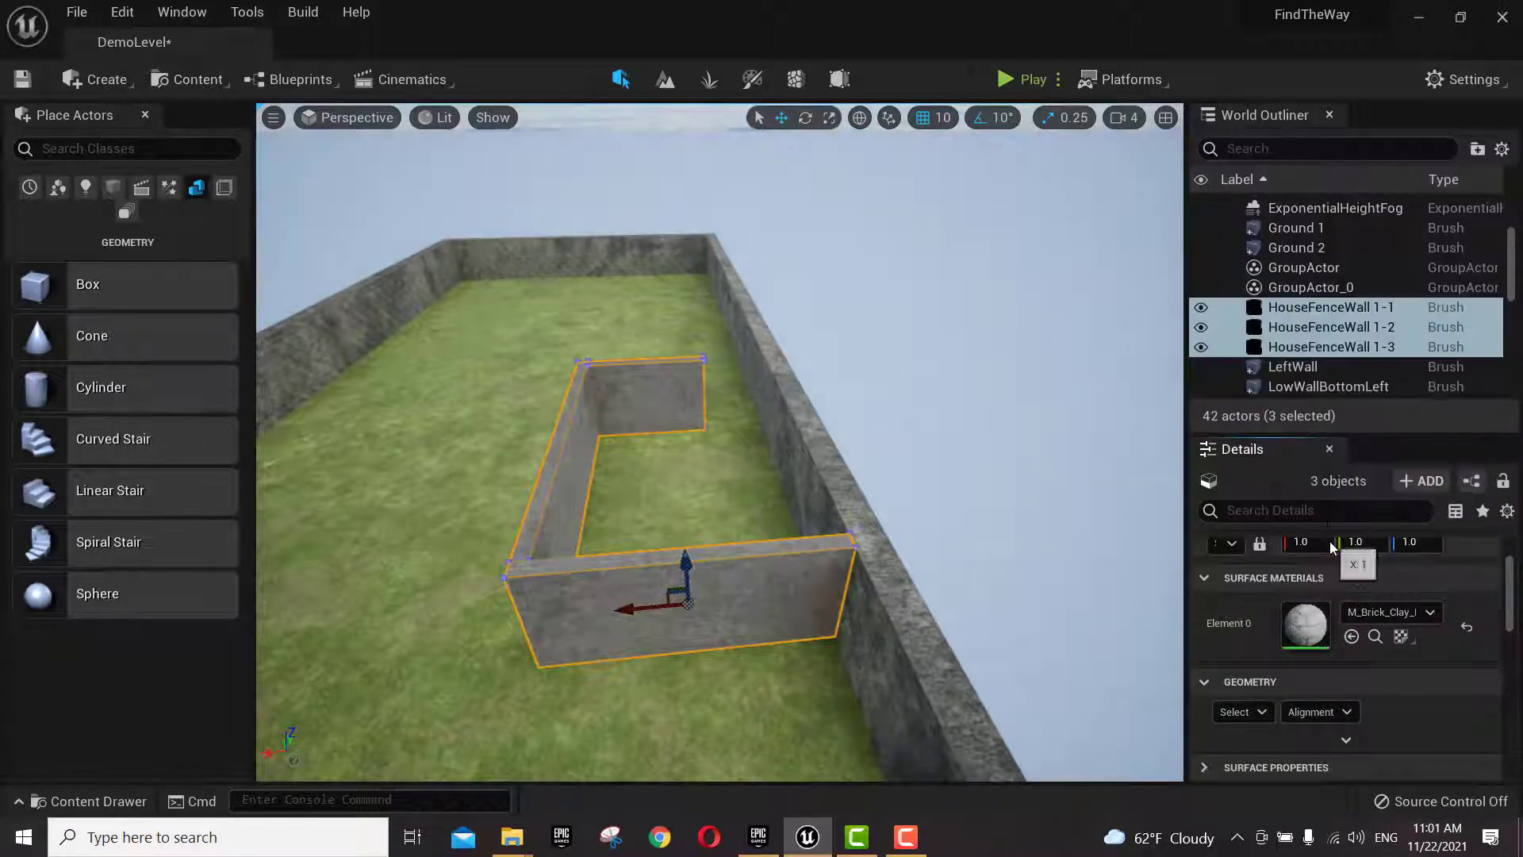
click(1425, 612)
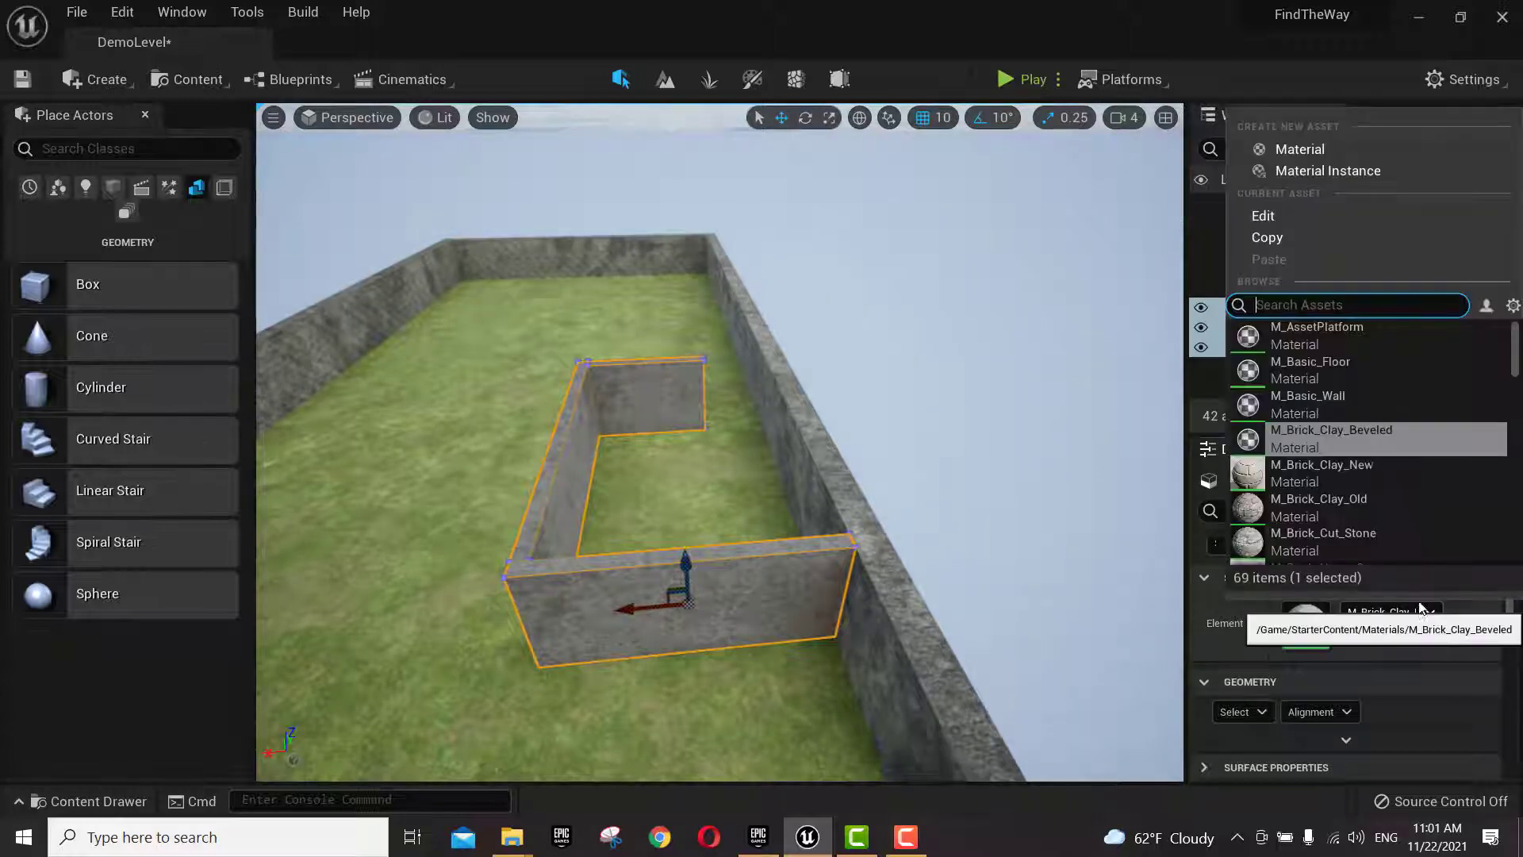
click(1364, 480)
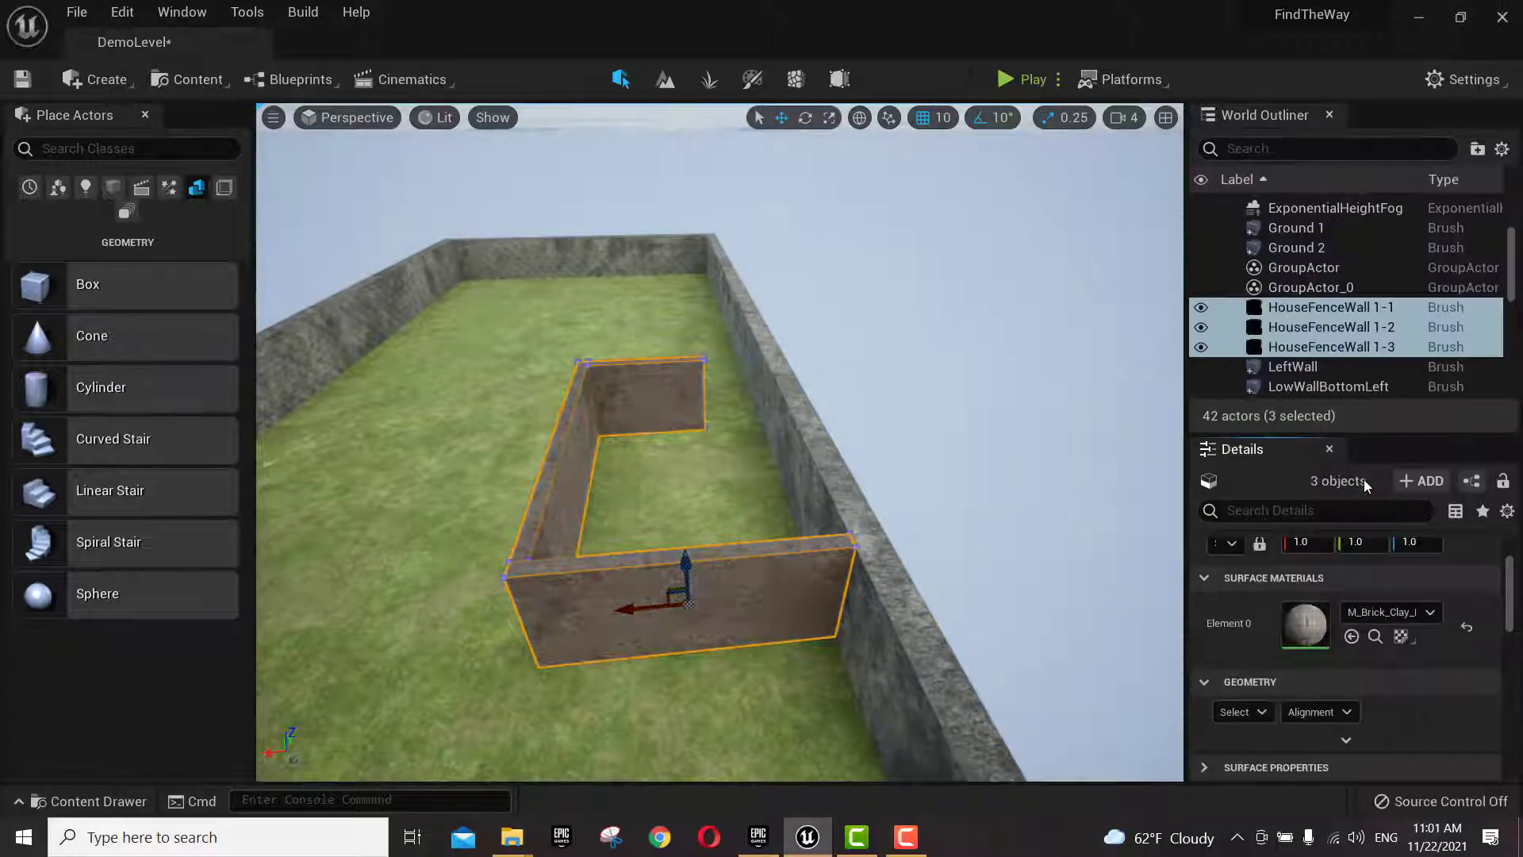
click(1419, 616)
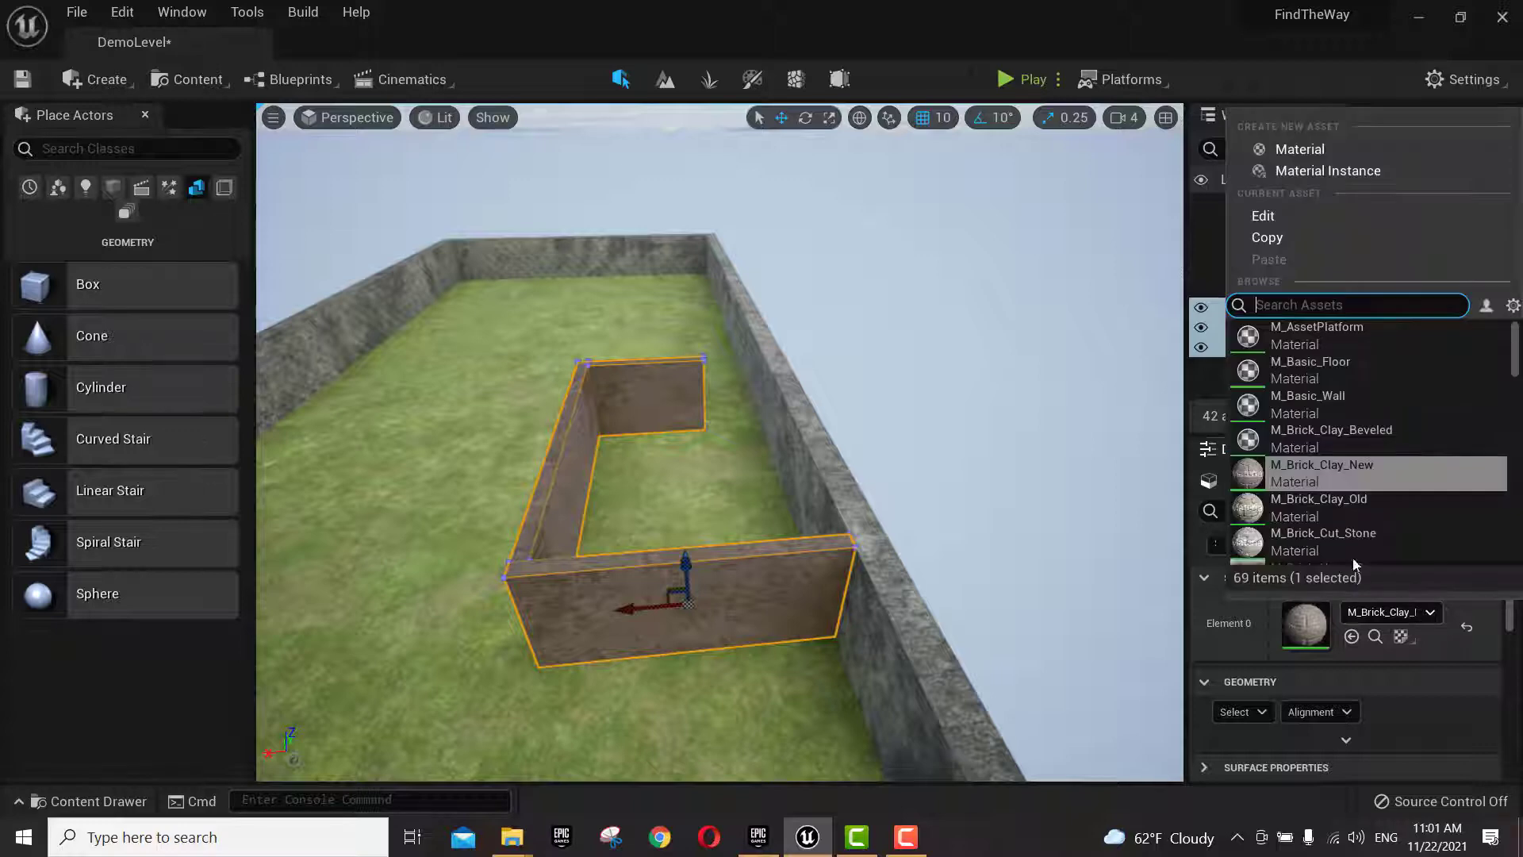
click(1313, 508)
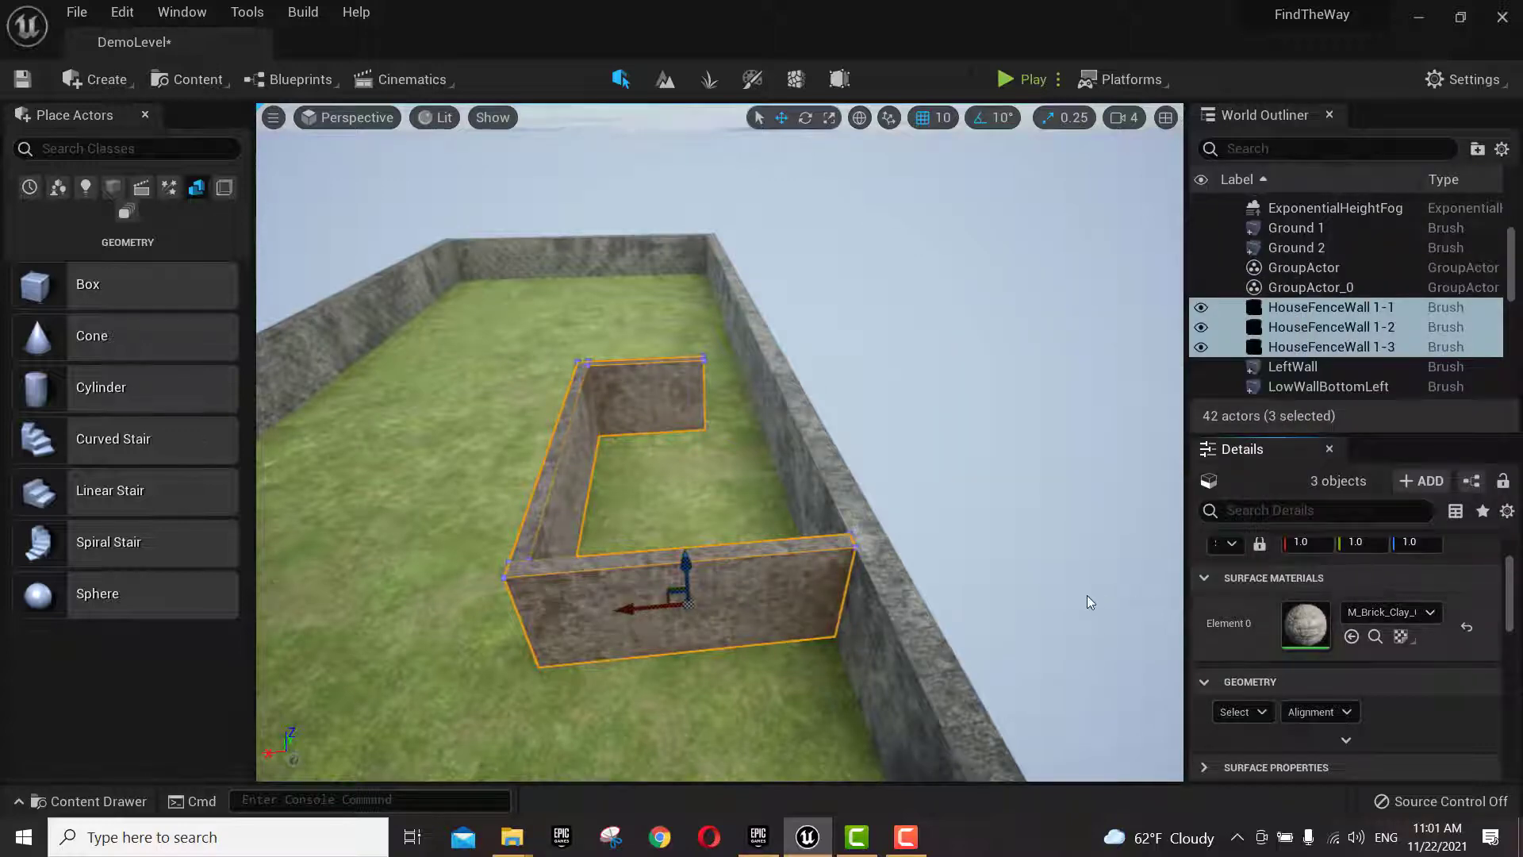
- Apply the M_Brick_Cut_Stone material to the three selected house fence walls and deselect them
click(1374, 618)
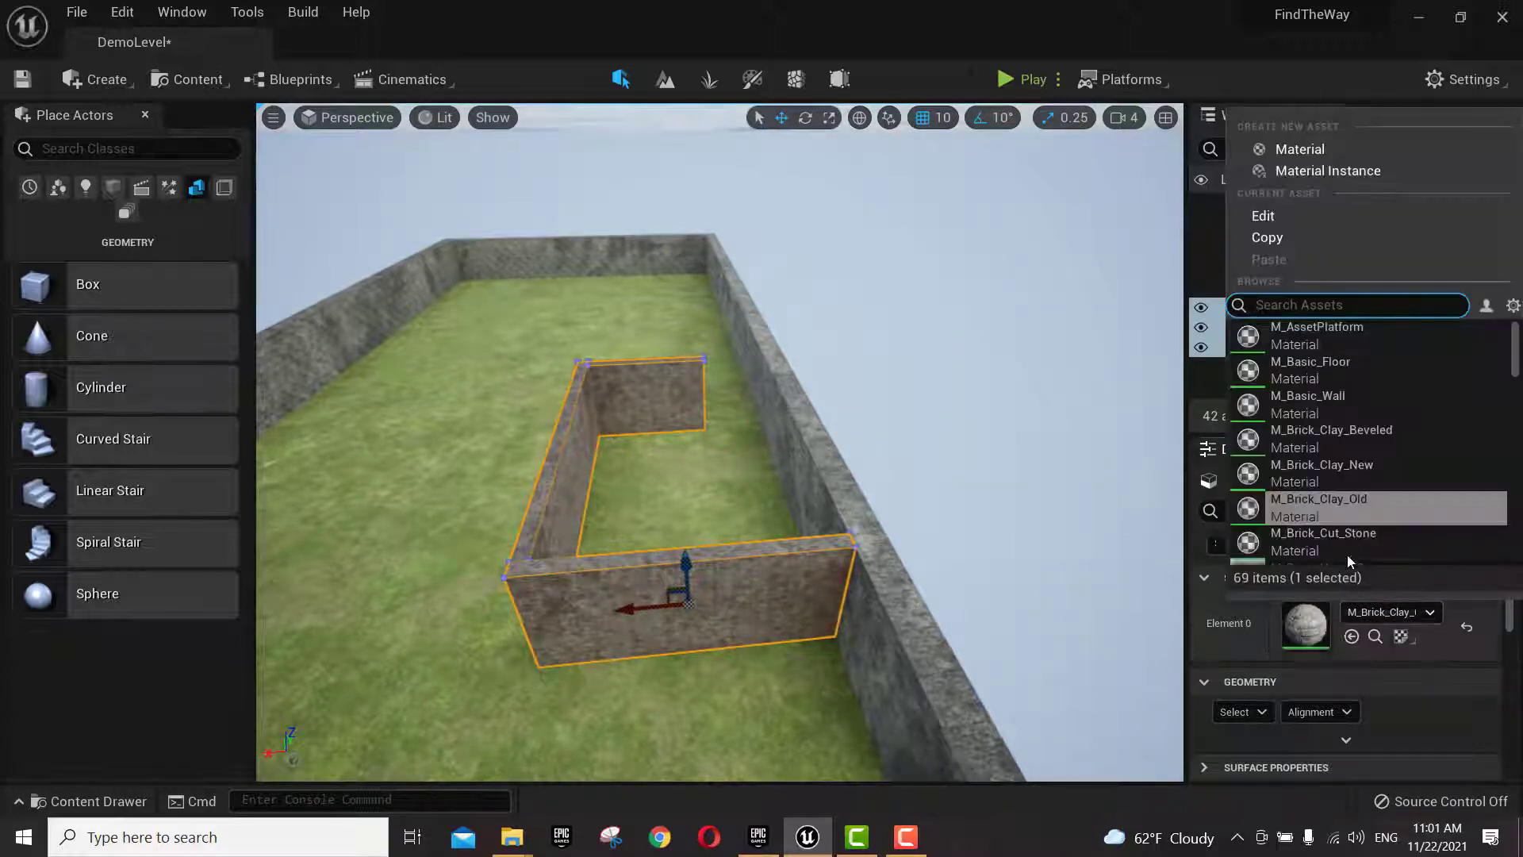
click(1344, 550)
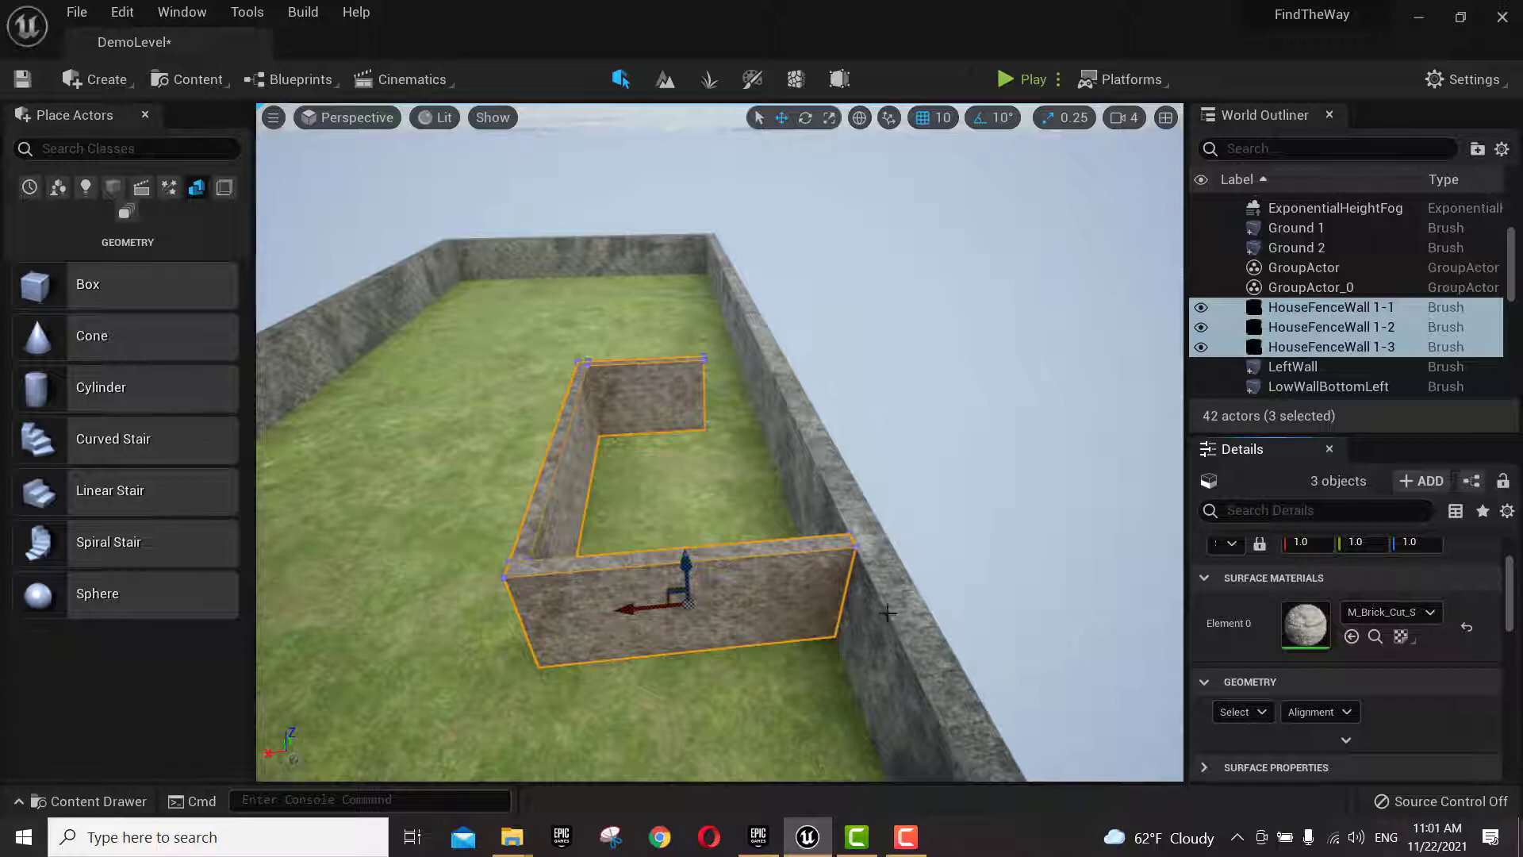
click(810, 659)
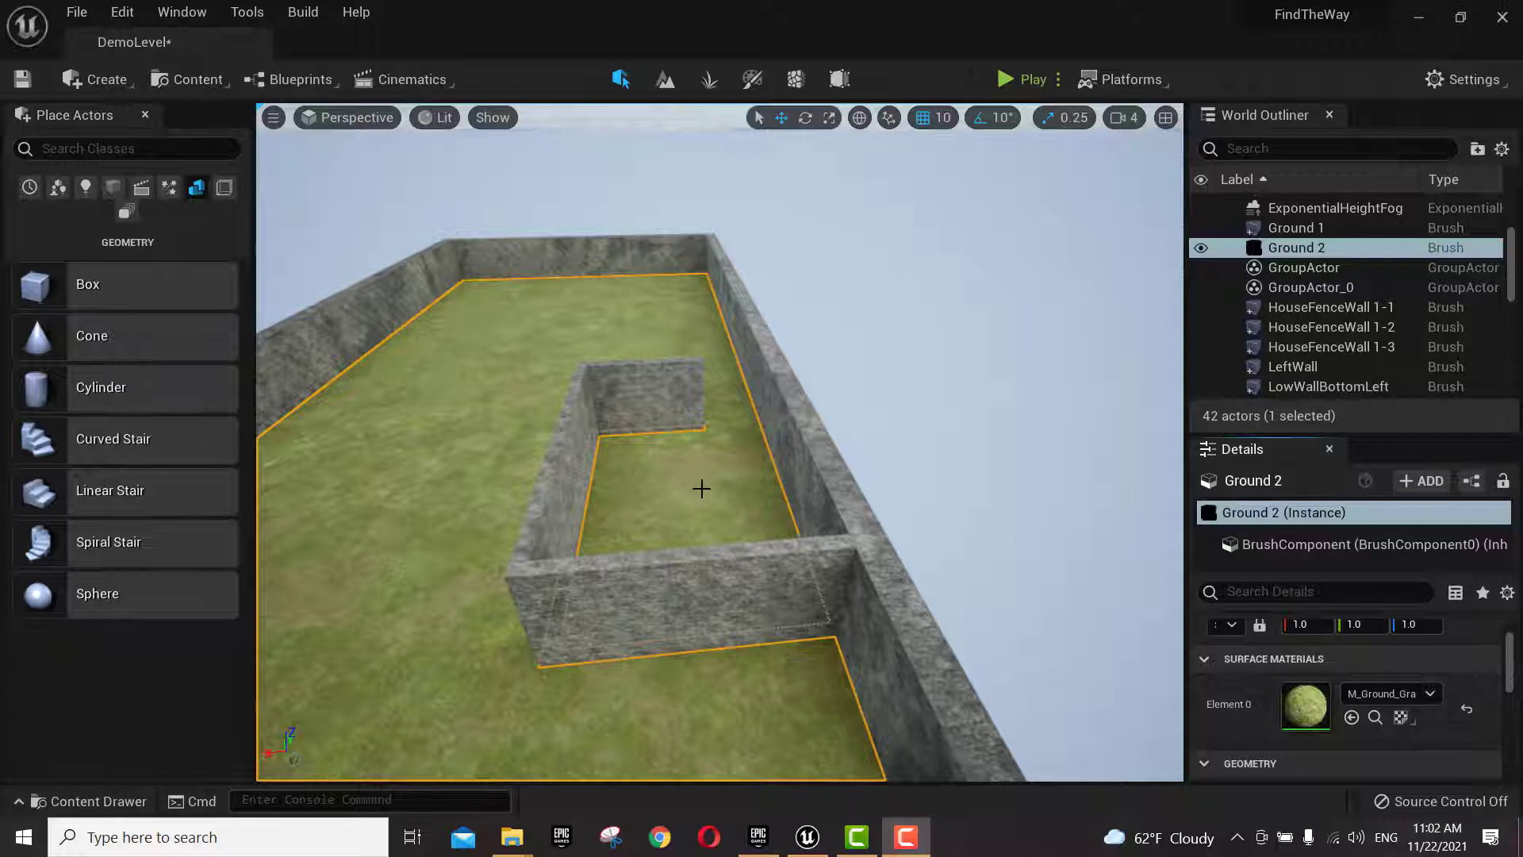
- Select the M_Basic_Wall starter material and place a new box brush on the grass inside the house fence walls
click(90, 801)
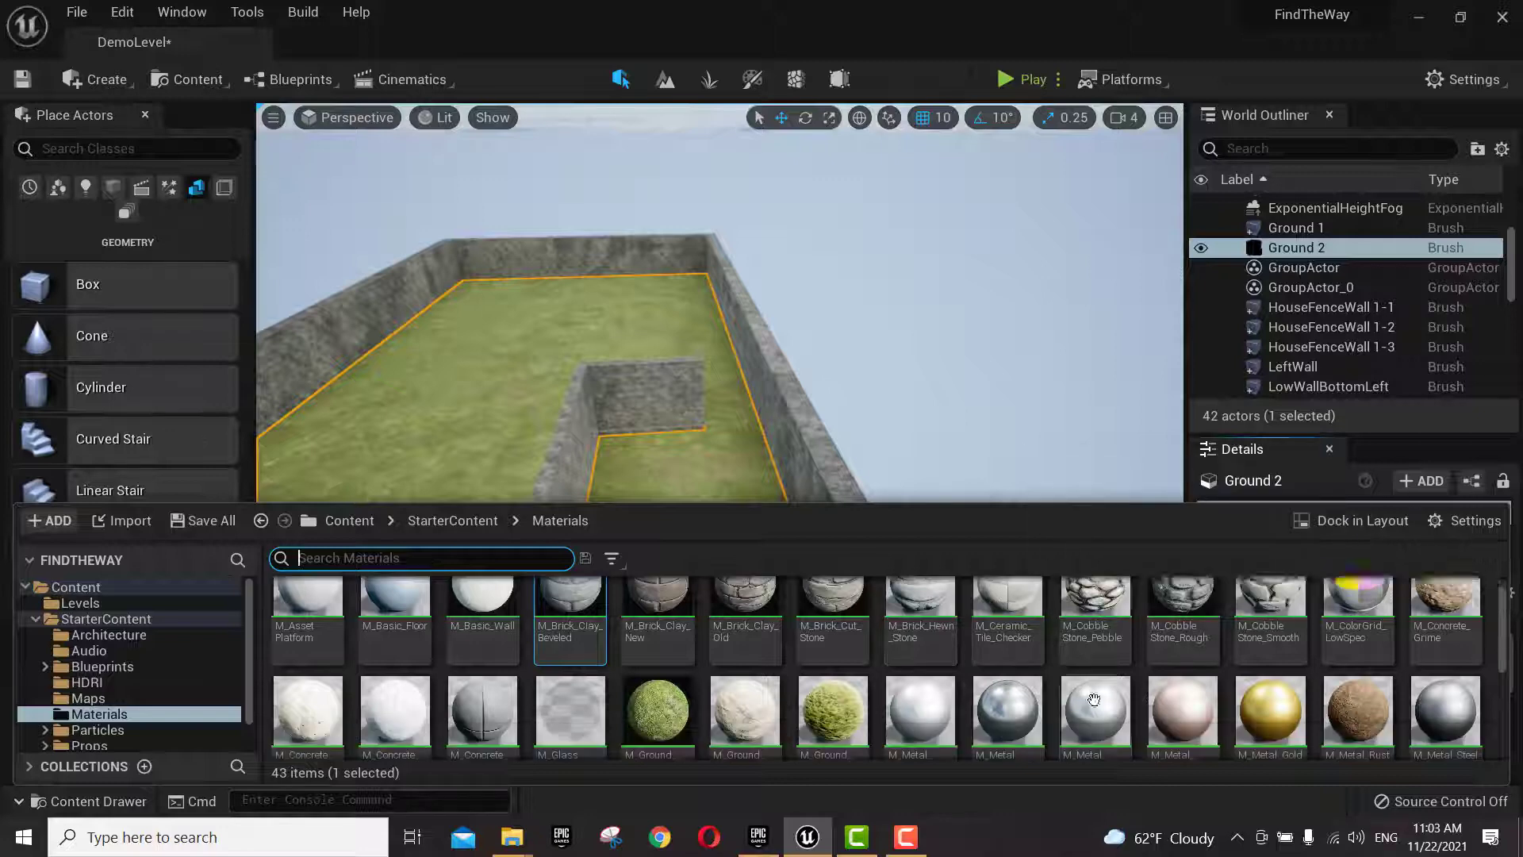
scroll(1032, 635, down, 3)
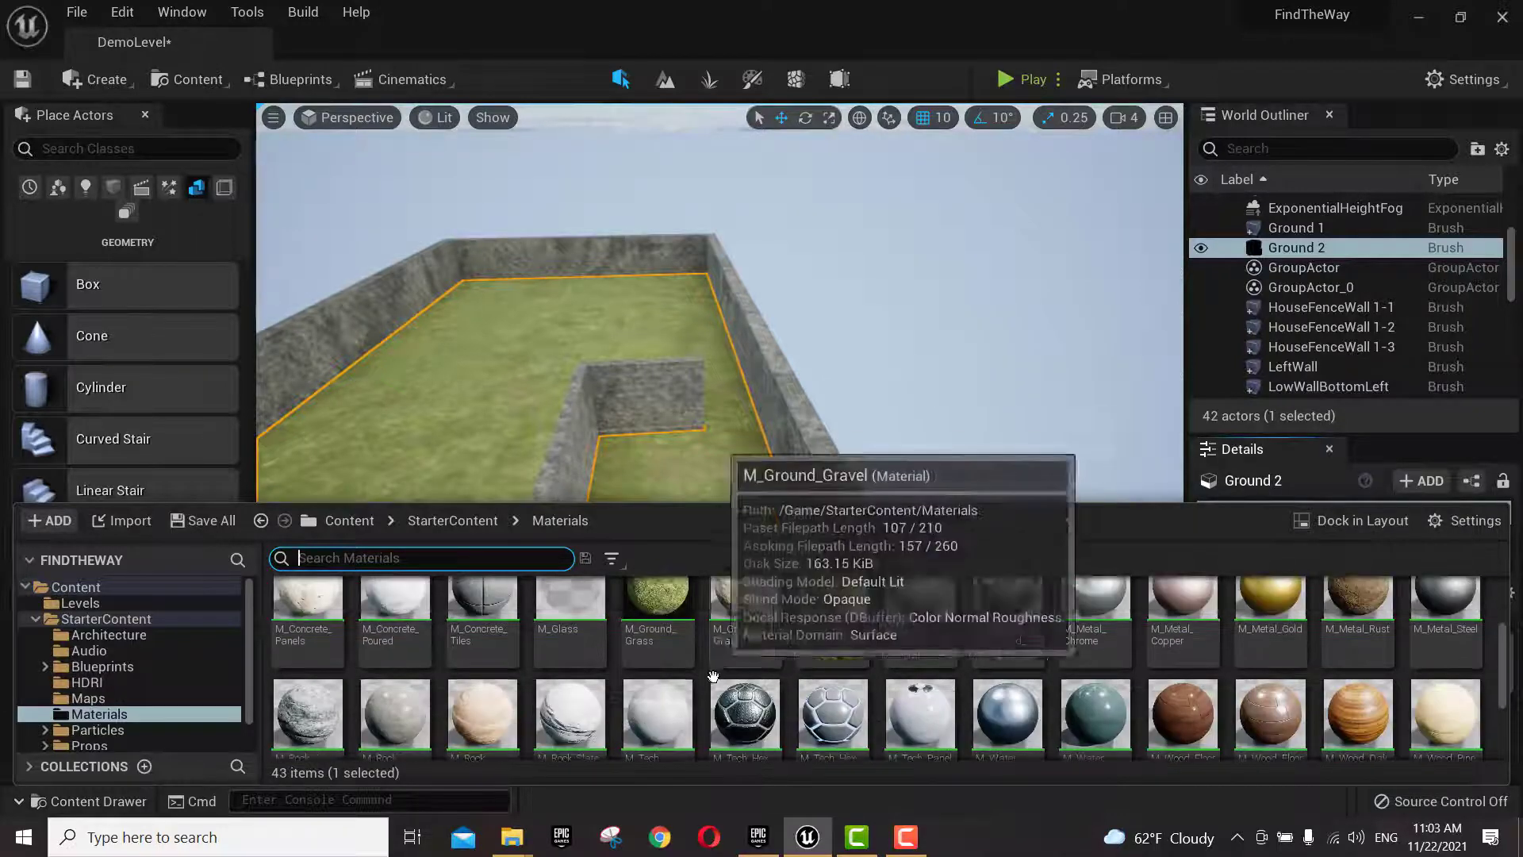
scroll(730, 635, up, 3)
click(453, 626)
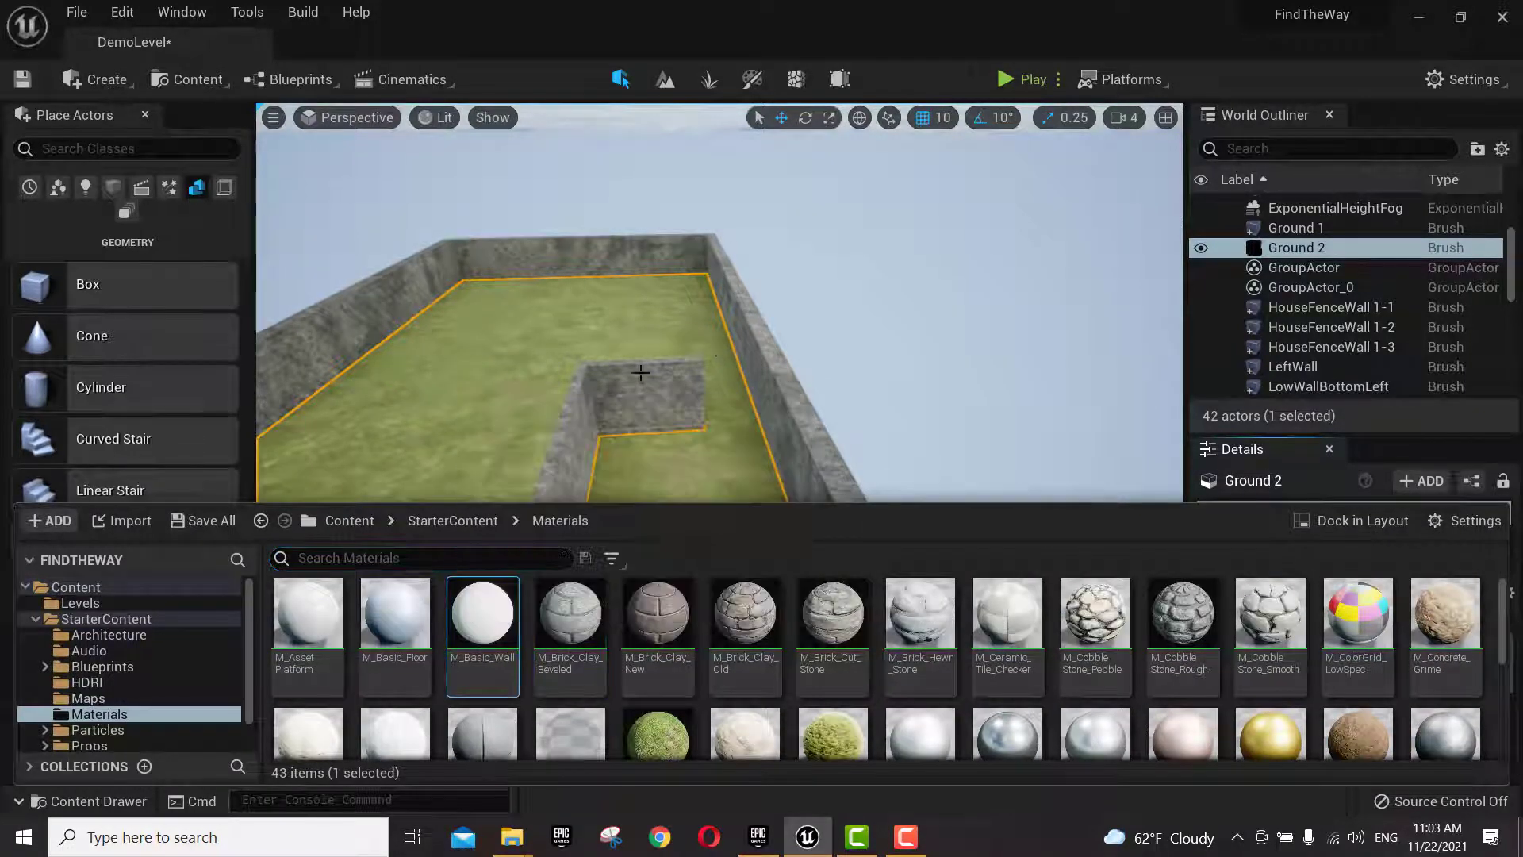
scroll(698, 365, up, 2)
drag(522, 407, 687, 492)
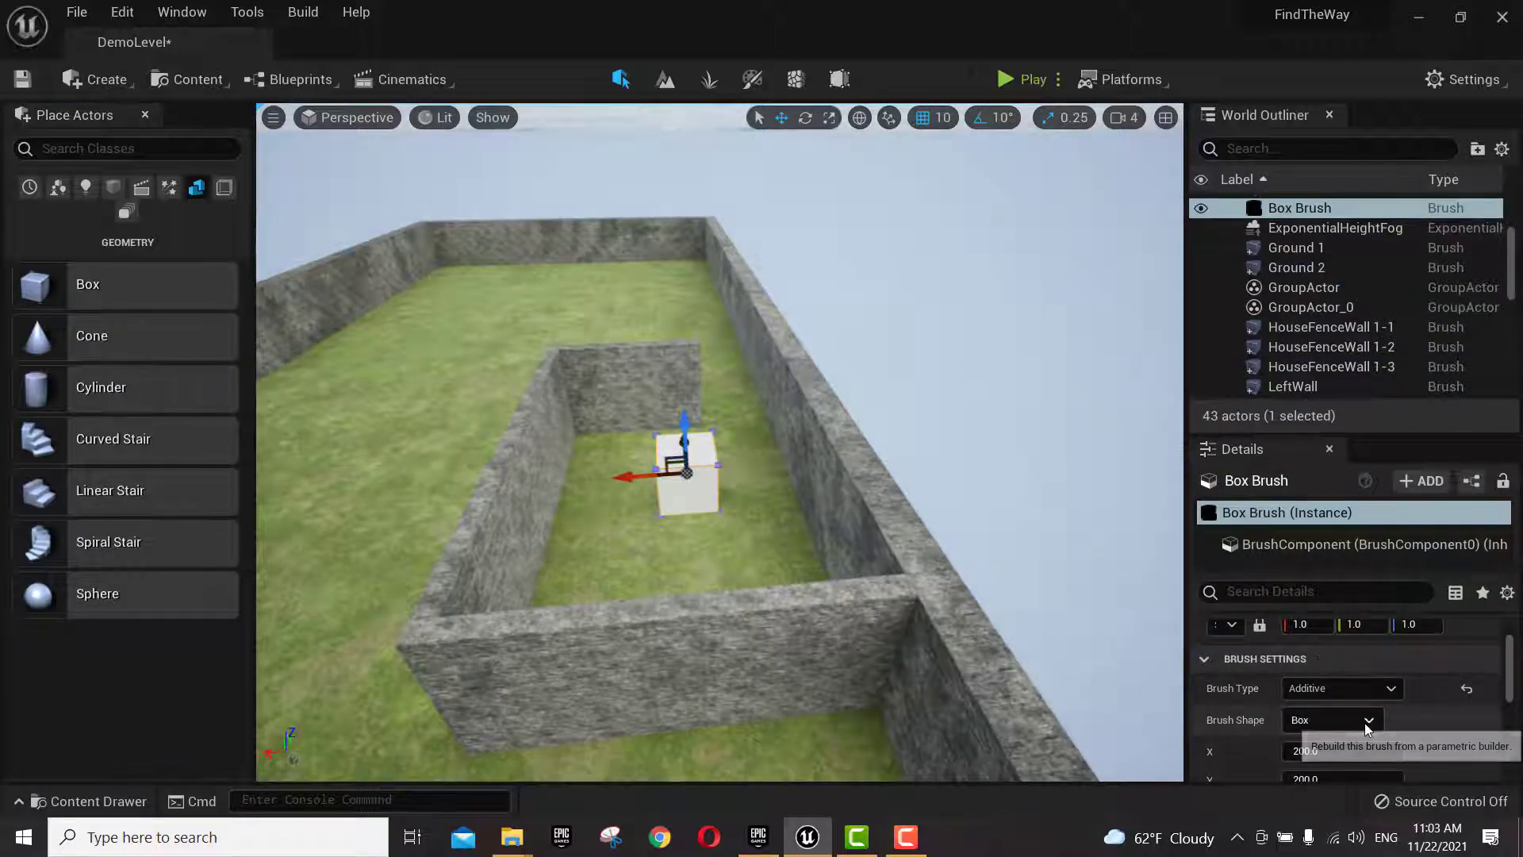
- Set the new box brush's X, Y and Z dimensions to 500 each
scroll(1368, 727, down, 1)
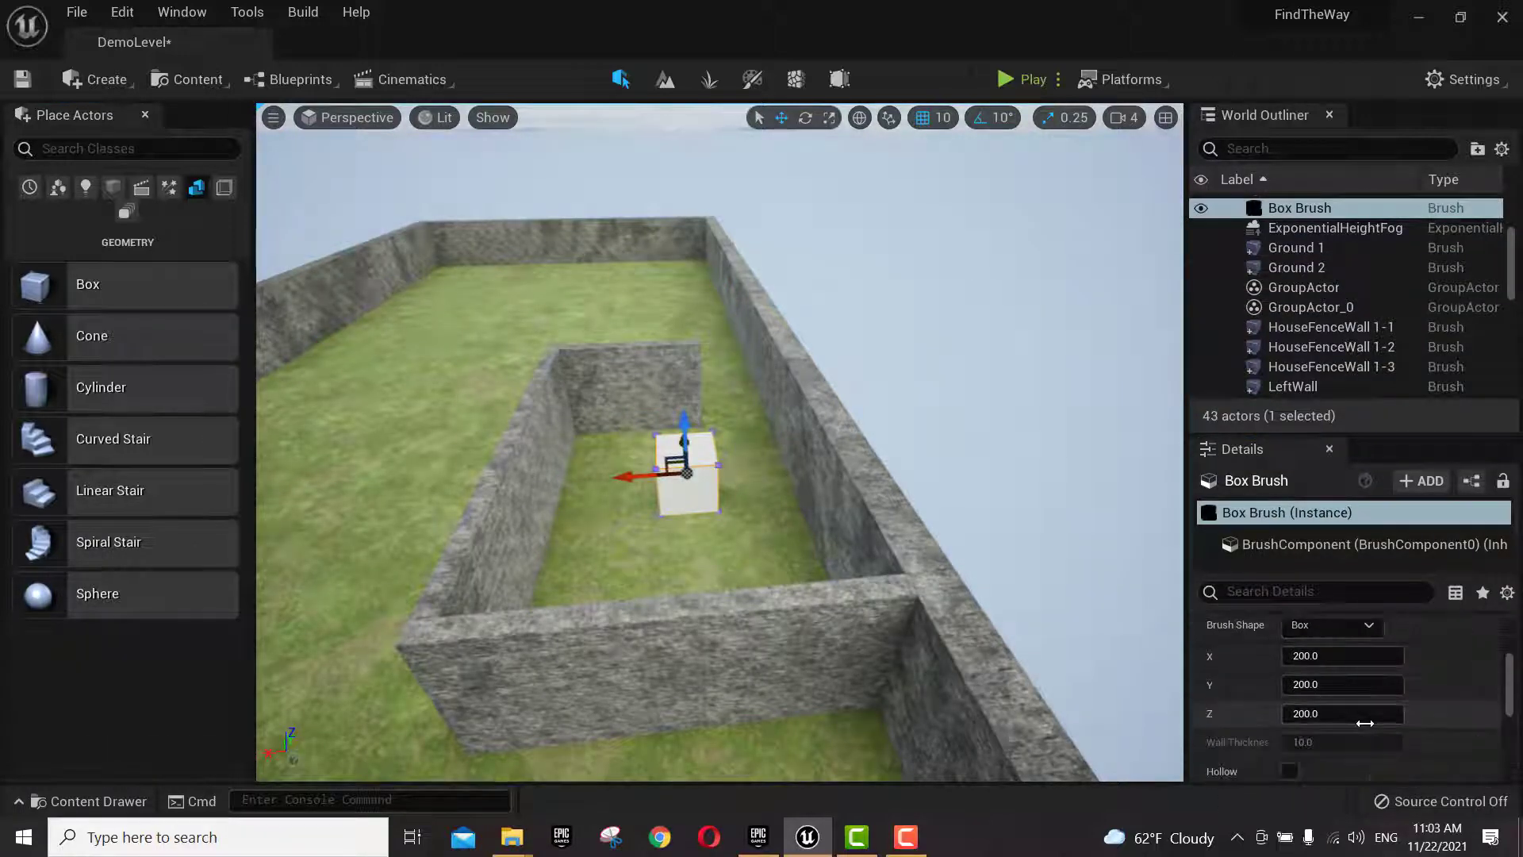
click(1341, 655)
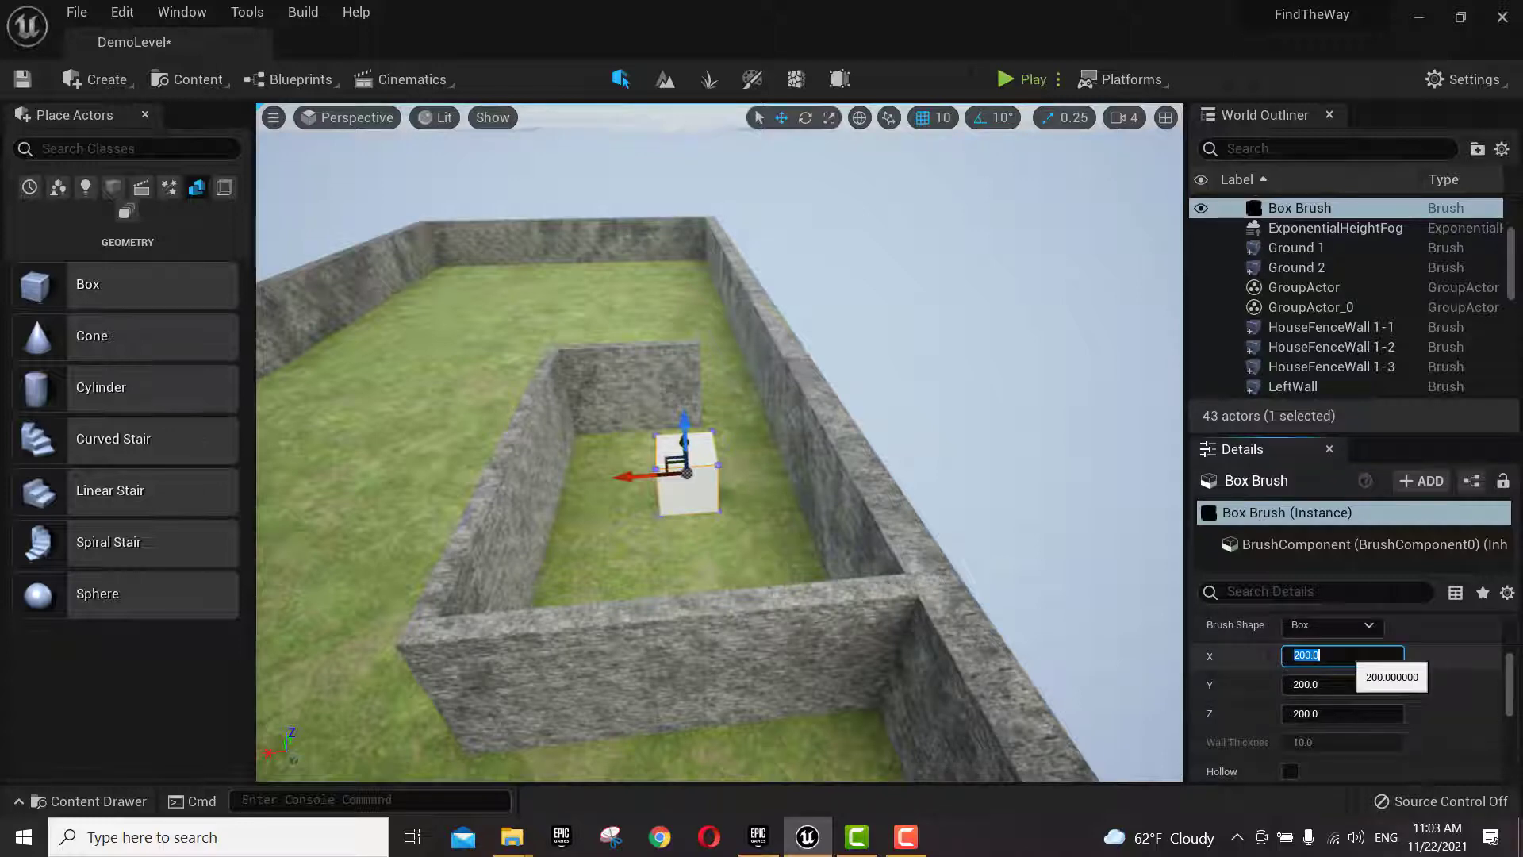
text(500)
key(Tab)
text(500)
key(Tab)
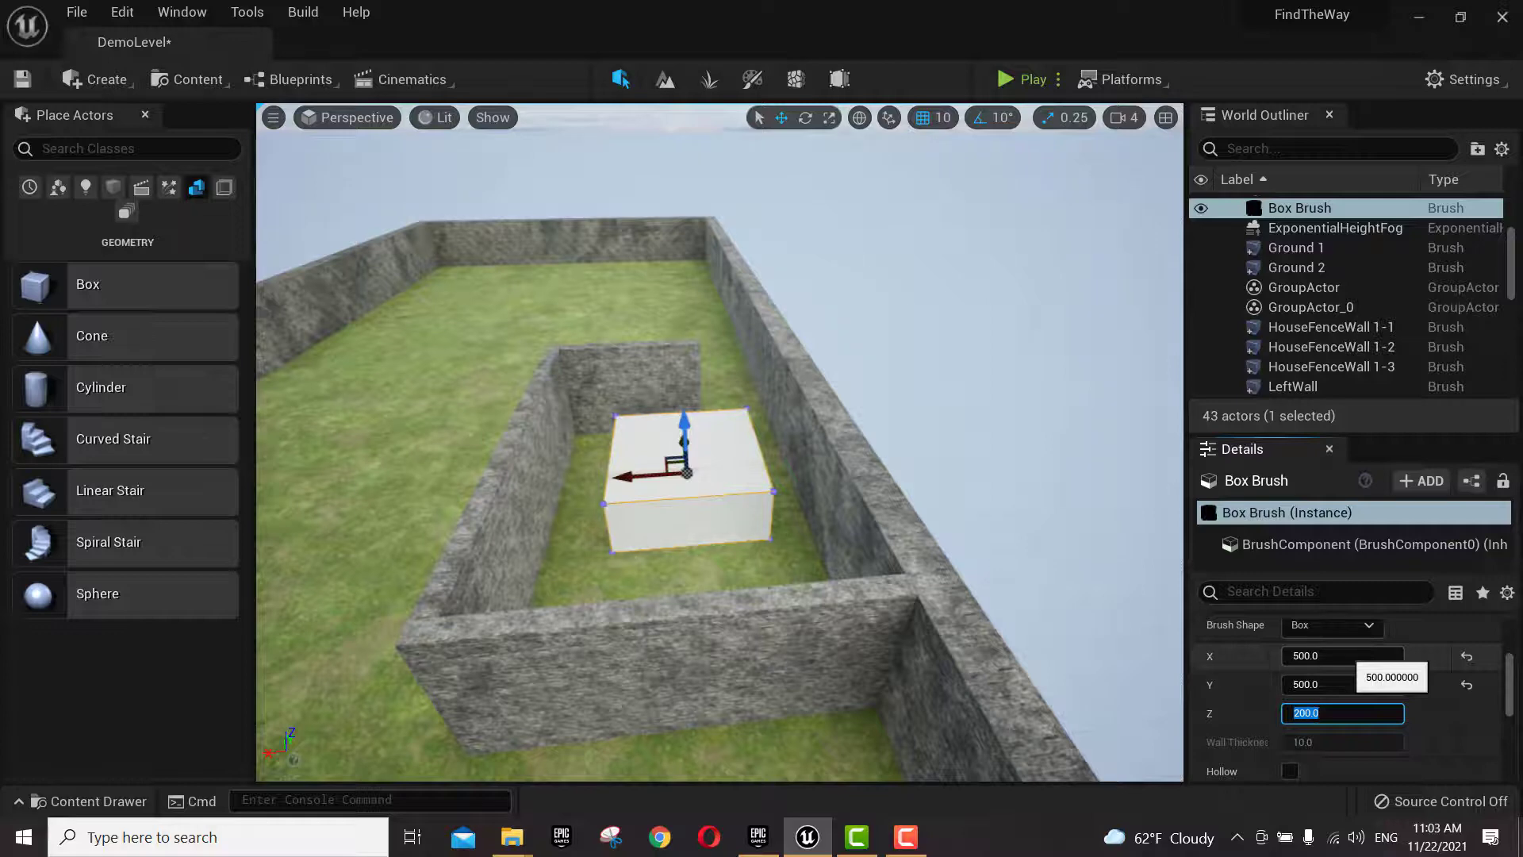
text(500)
key(Return)
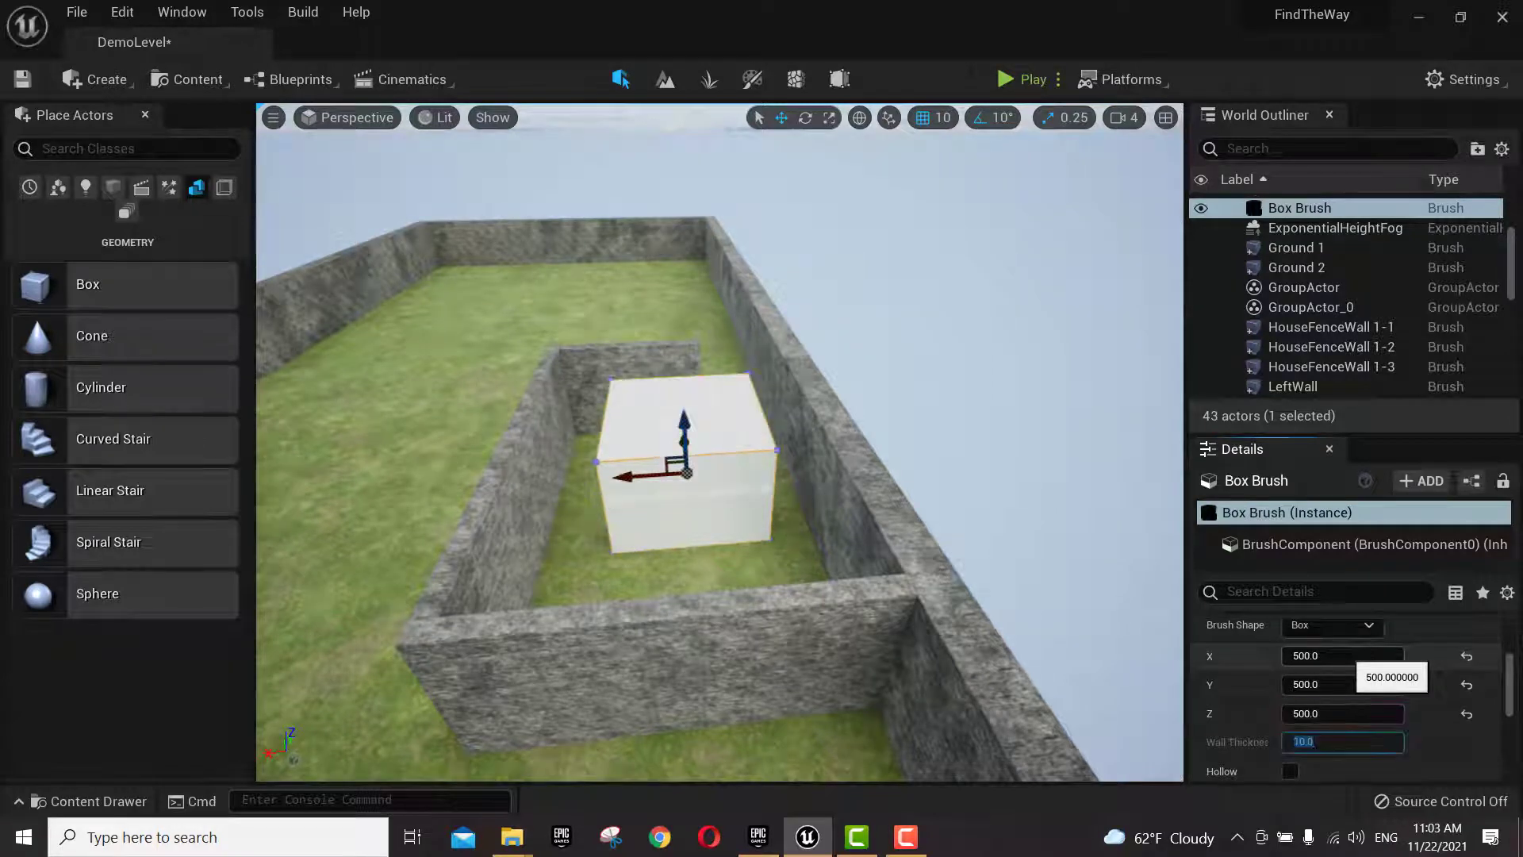
- Set the box brush's location to X -850, Y 9750 and Z 245
scroll(1349, 716, up, 3)
scroll(1348, 716, up, 1)
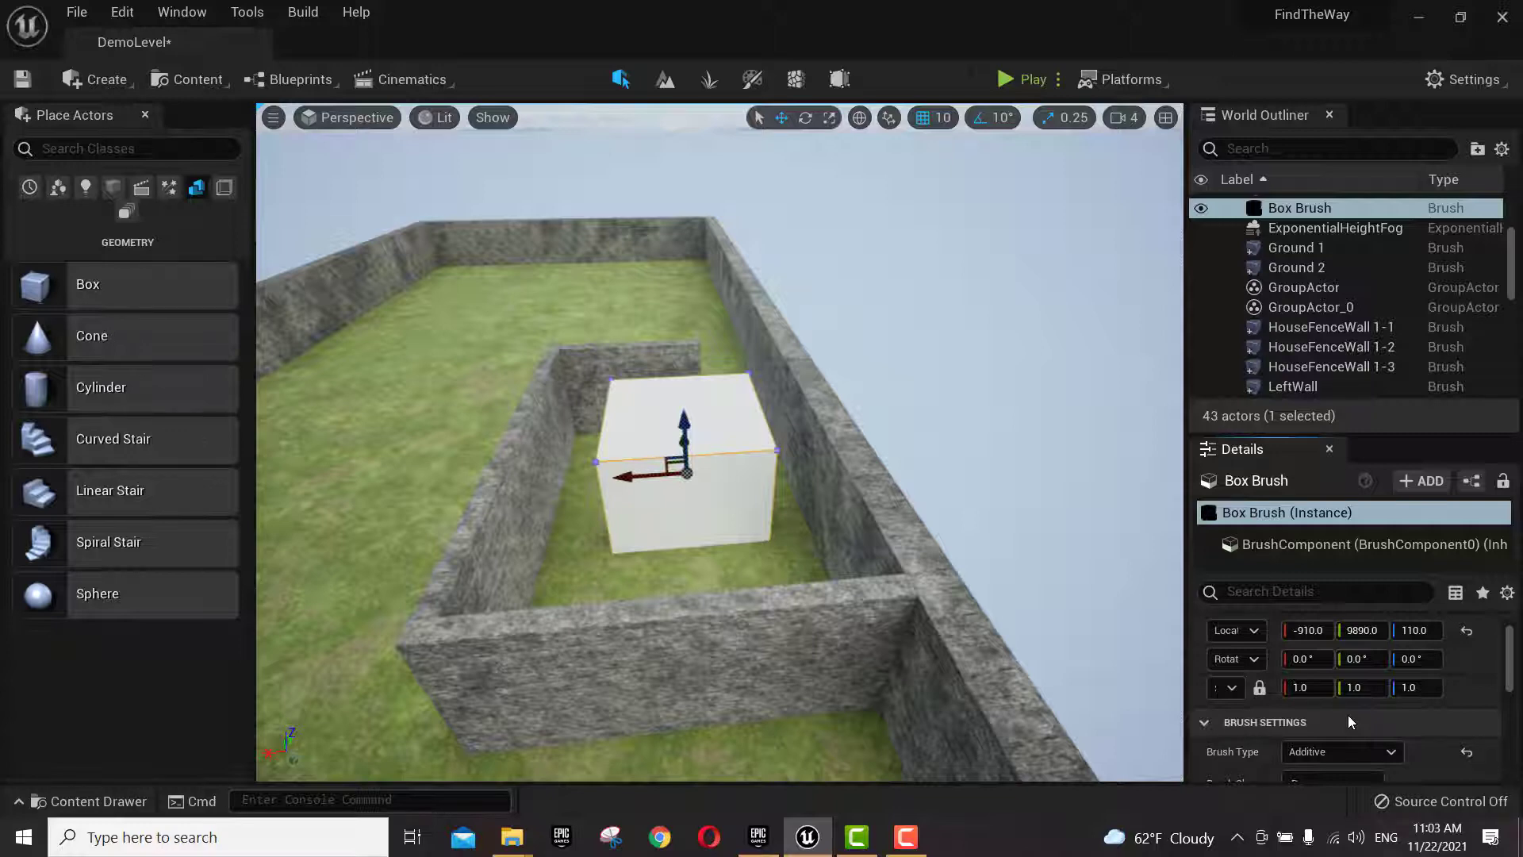
click(1307, 630)
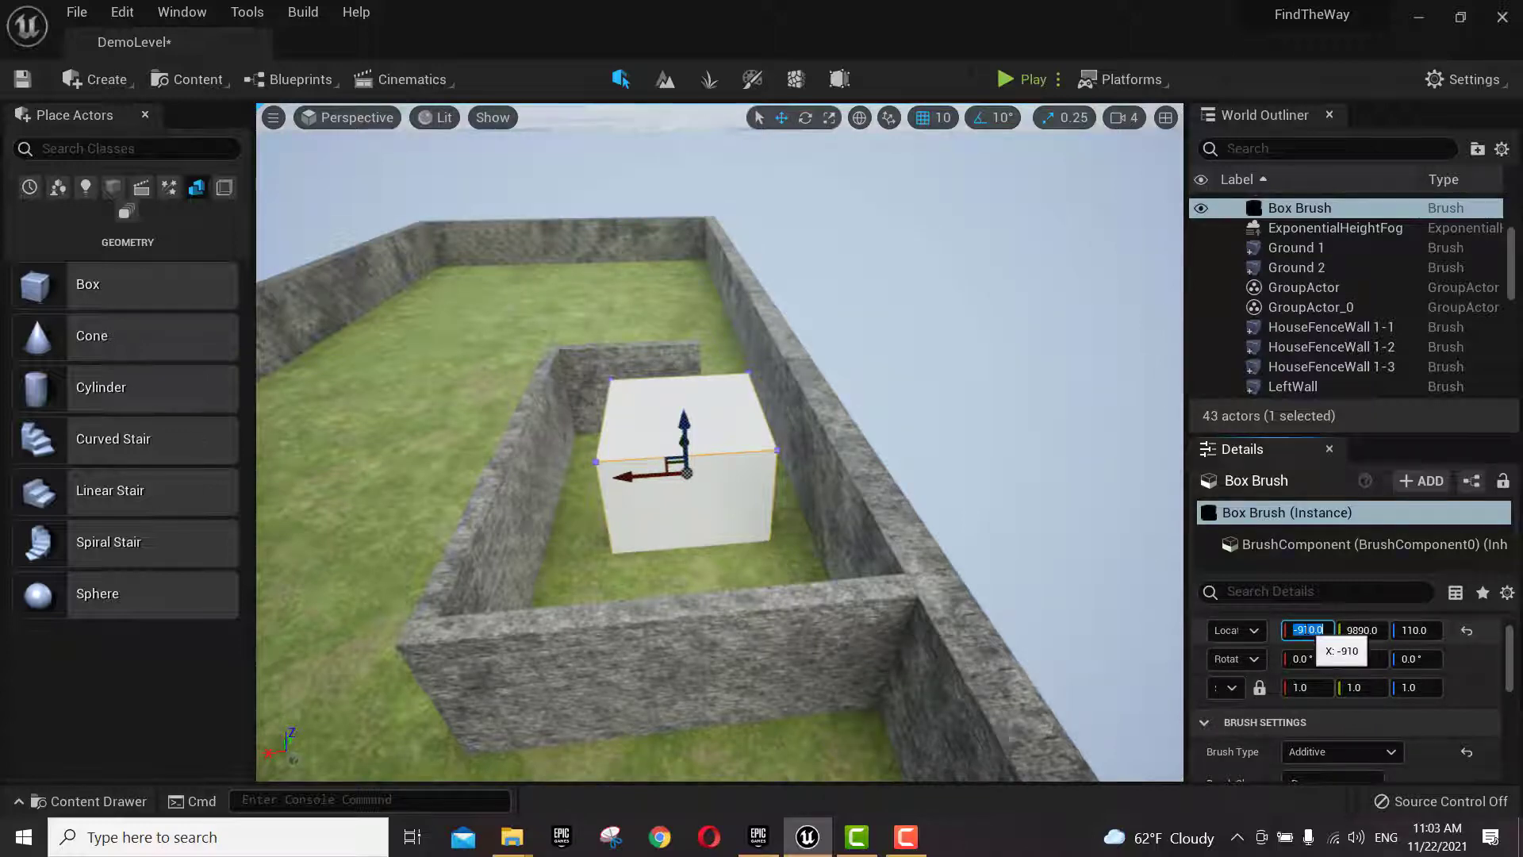
text(-850)
key(Tab)
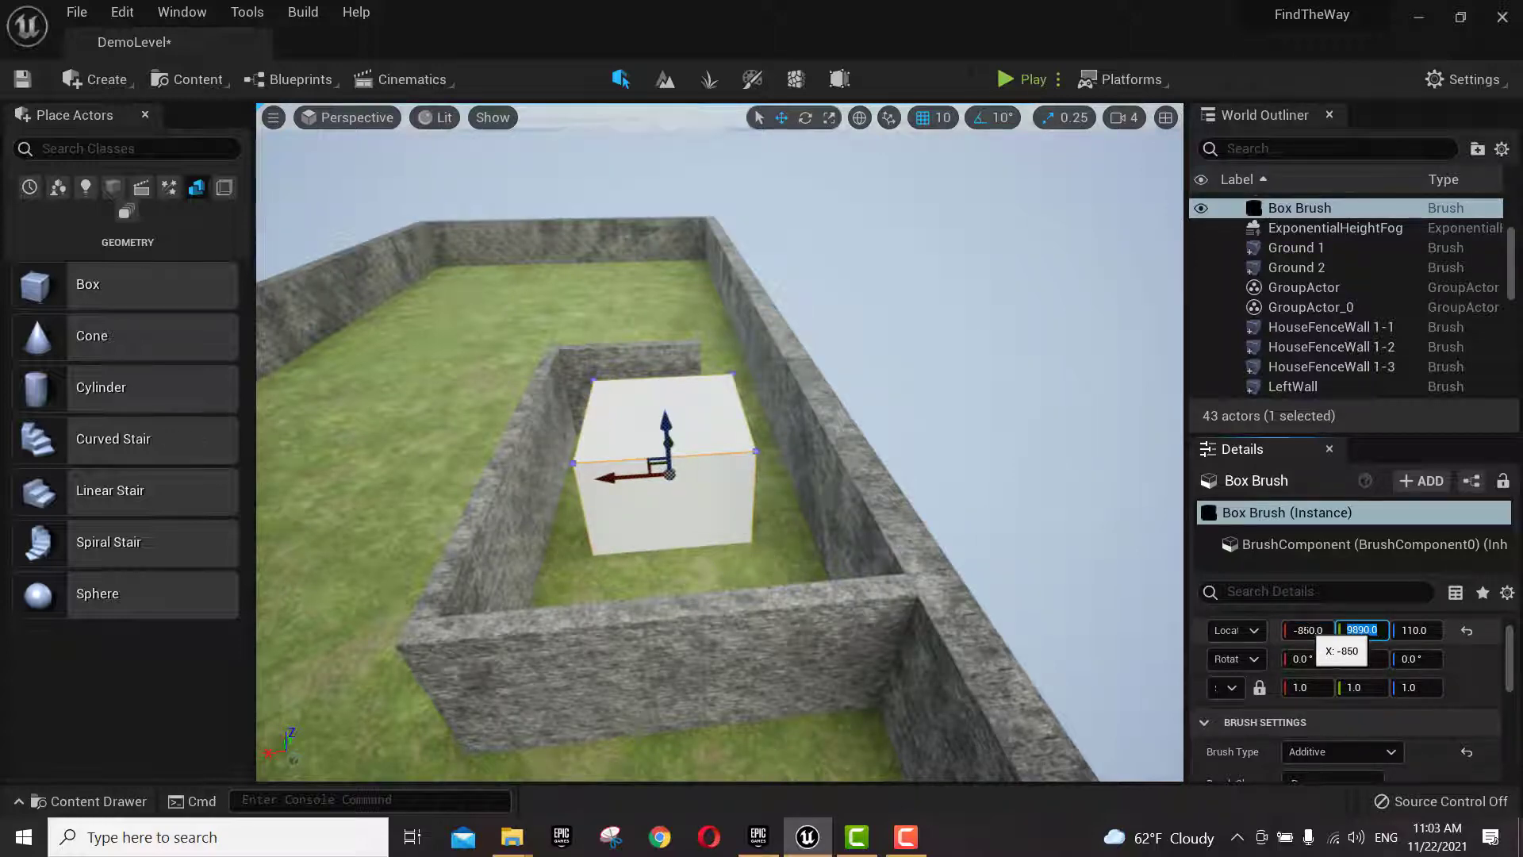
text(9750)
key(Tab)
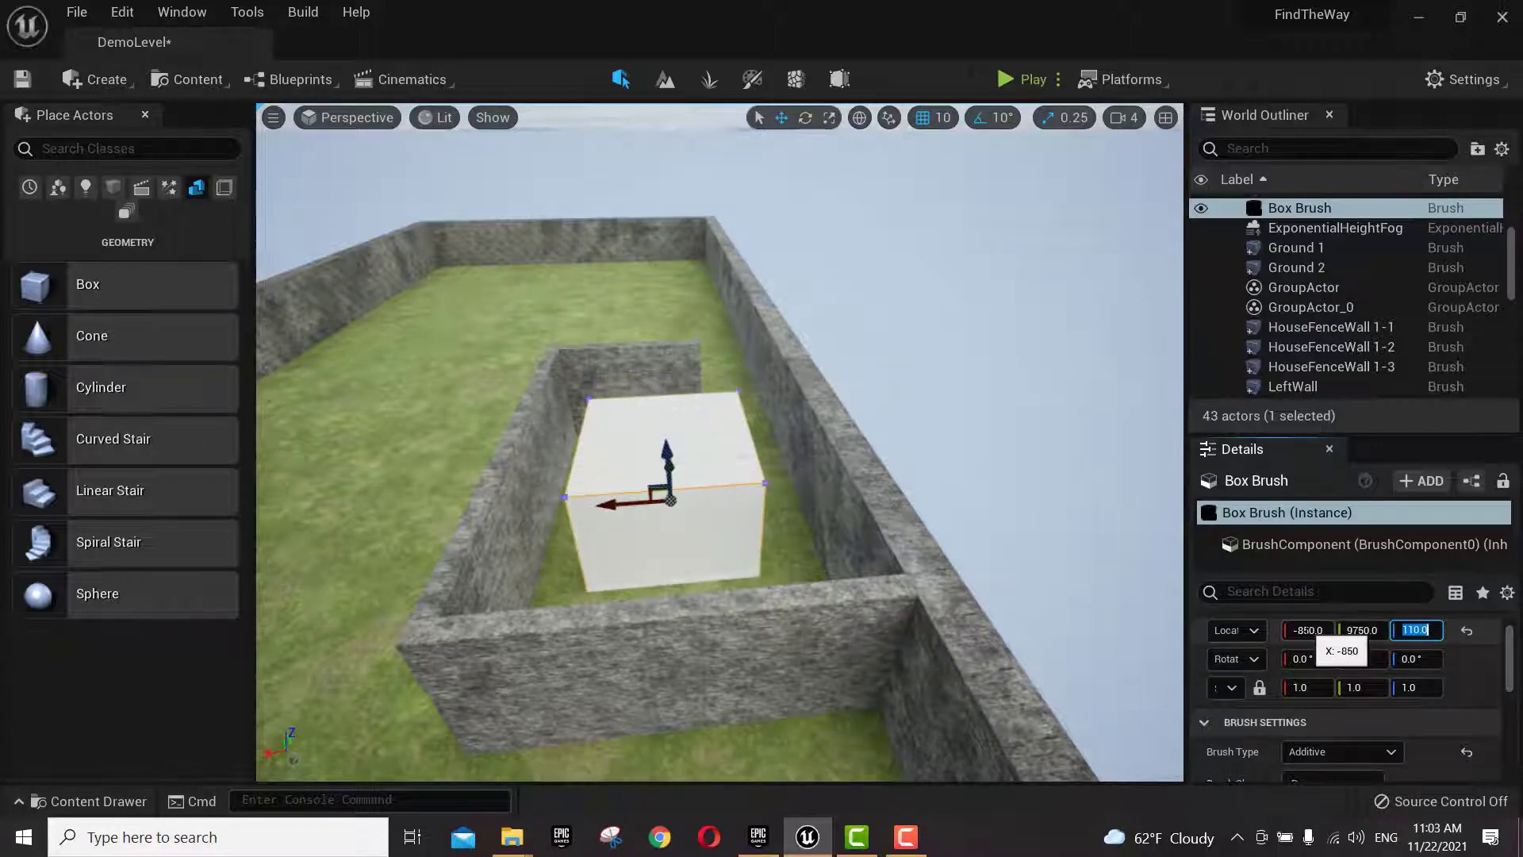
text(245)
key(Return)
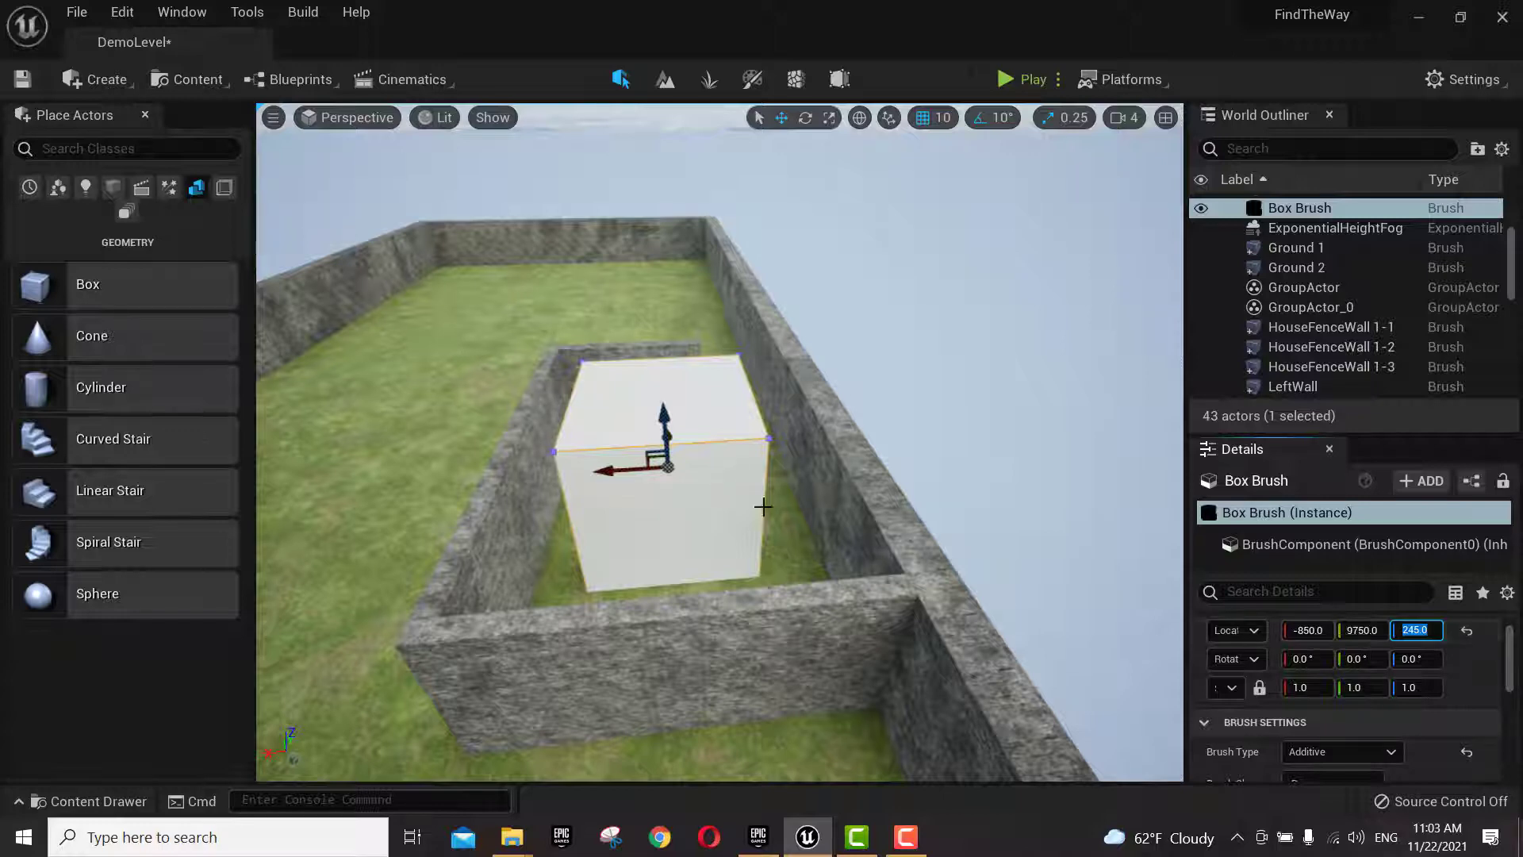
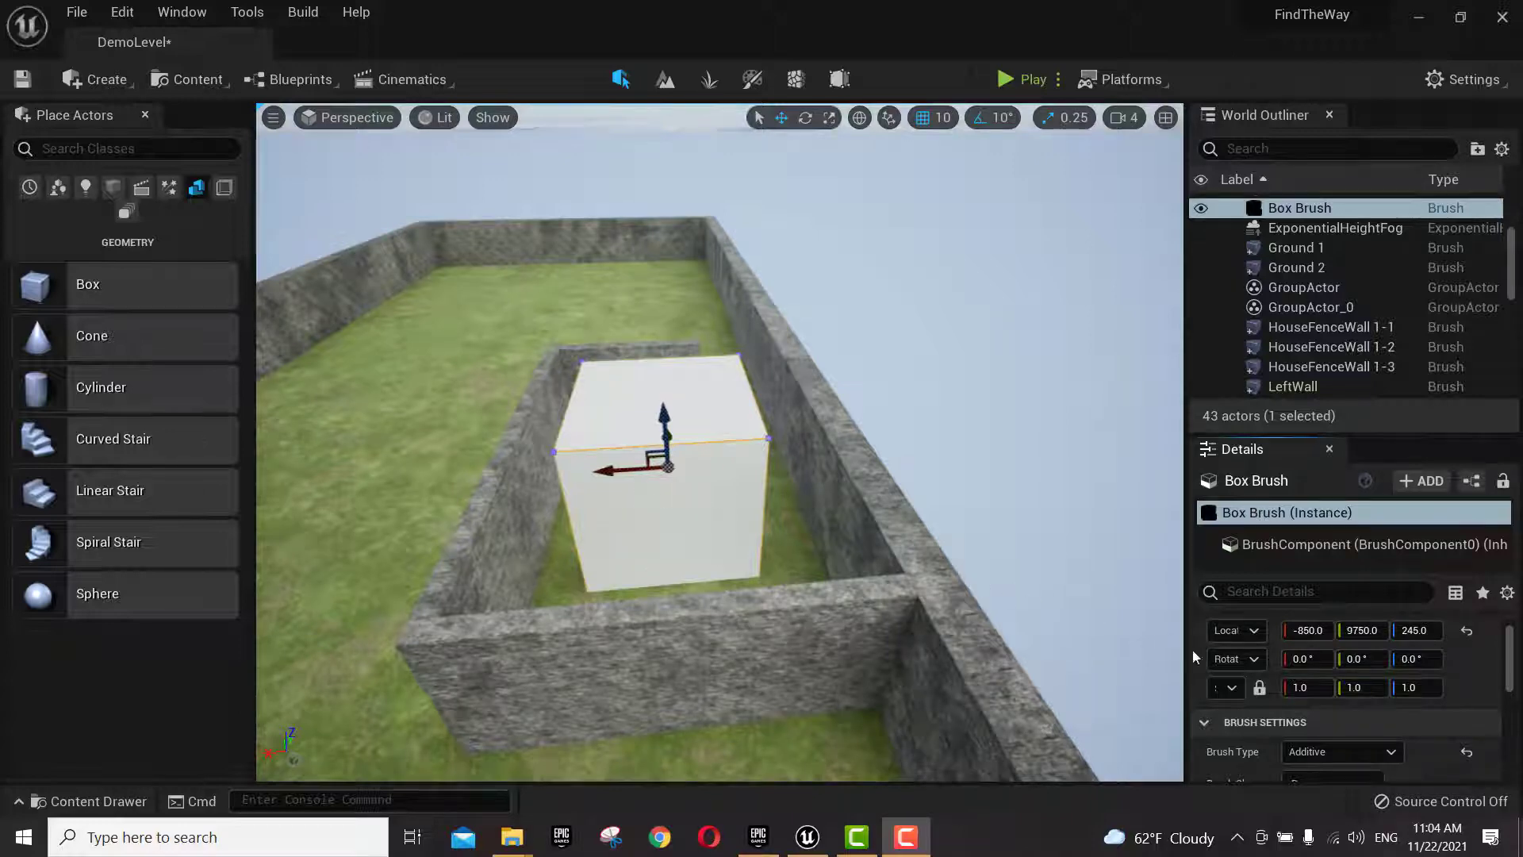
- Make the box brush hollow and rename it House 1
scroll(1361, 694, down, 2)
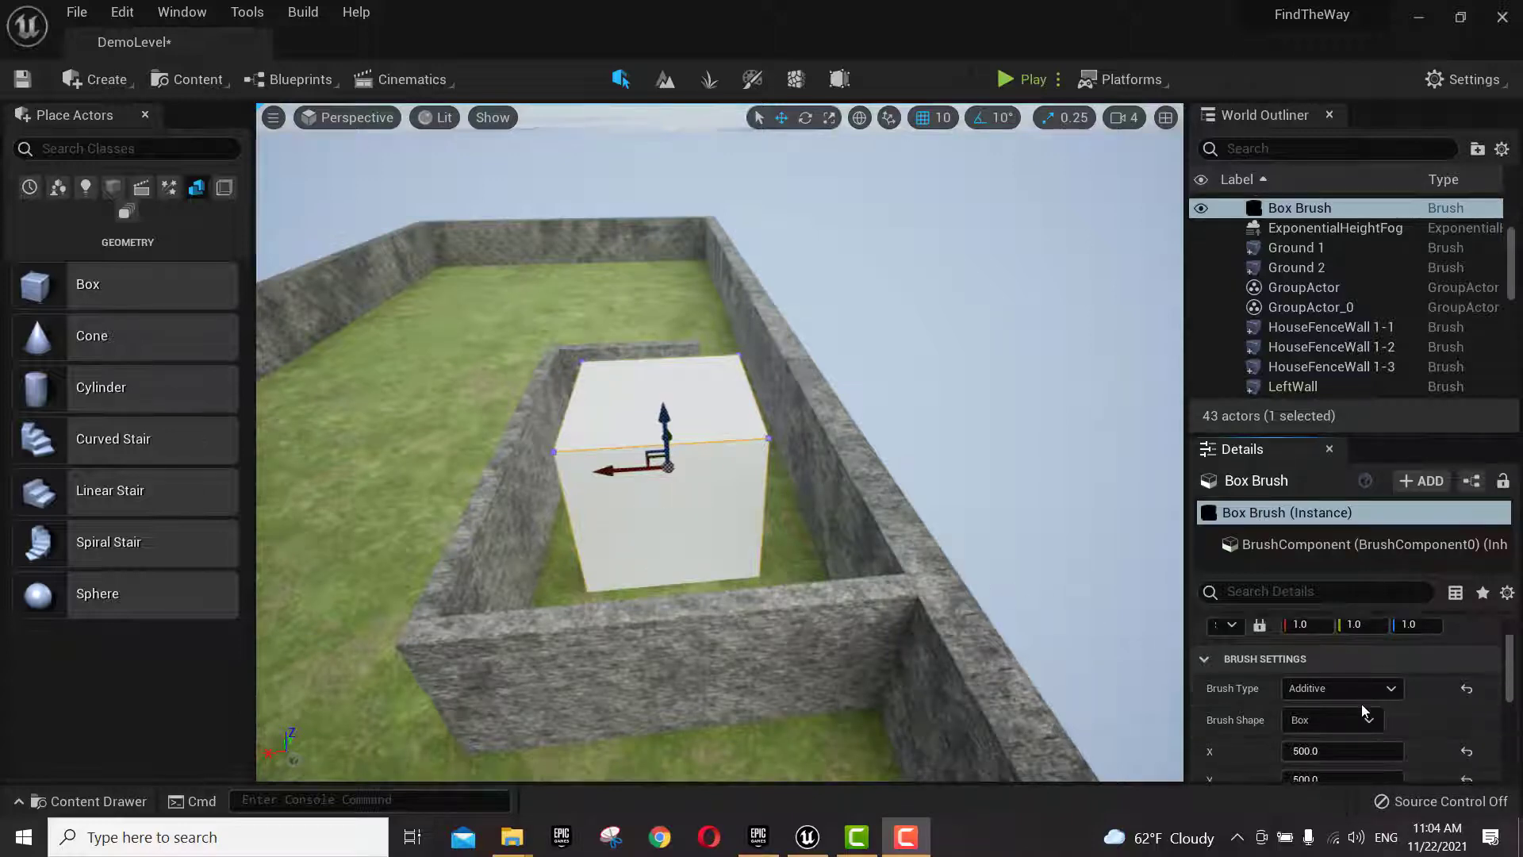
scroll(1361, 703, down, 5)
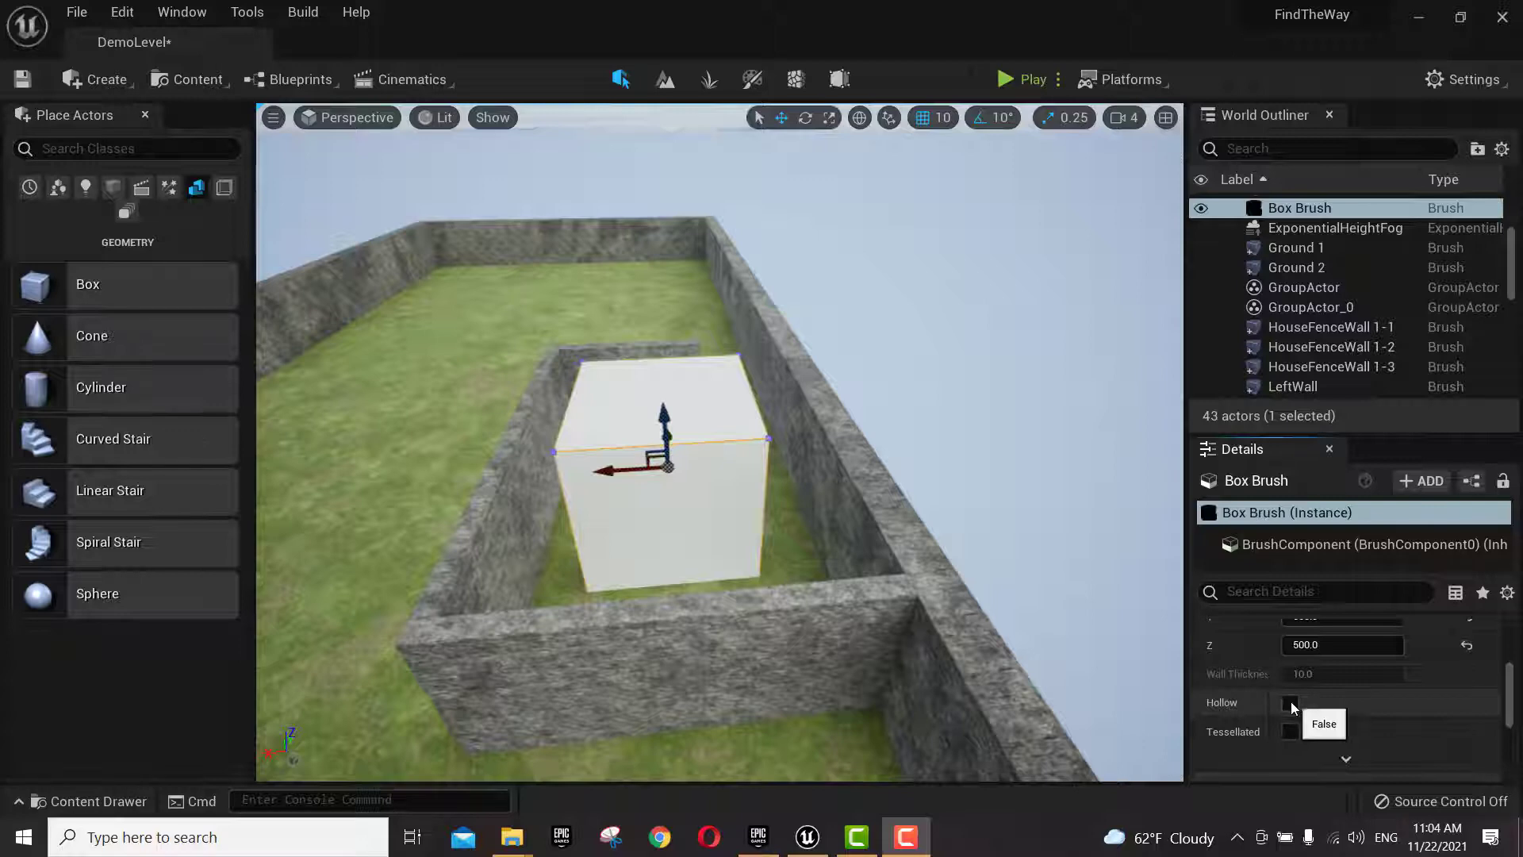
click(1291, 703)
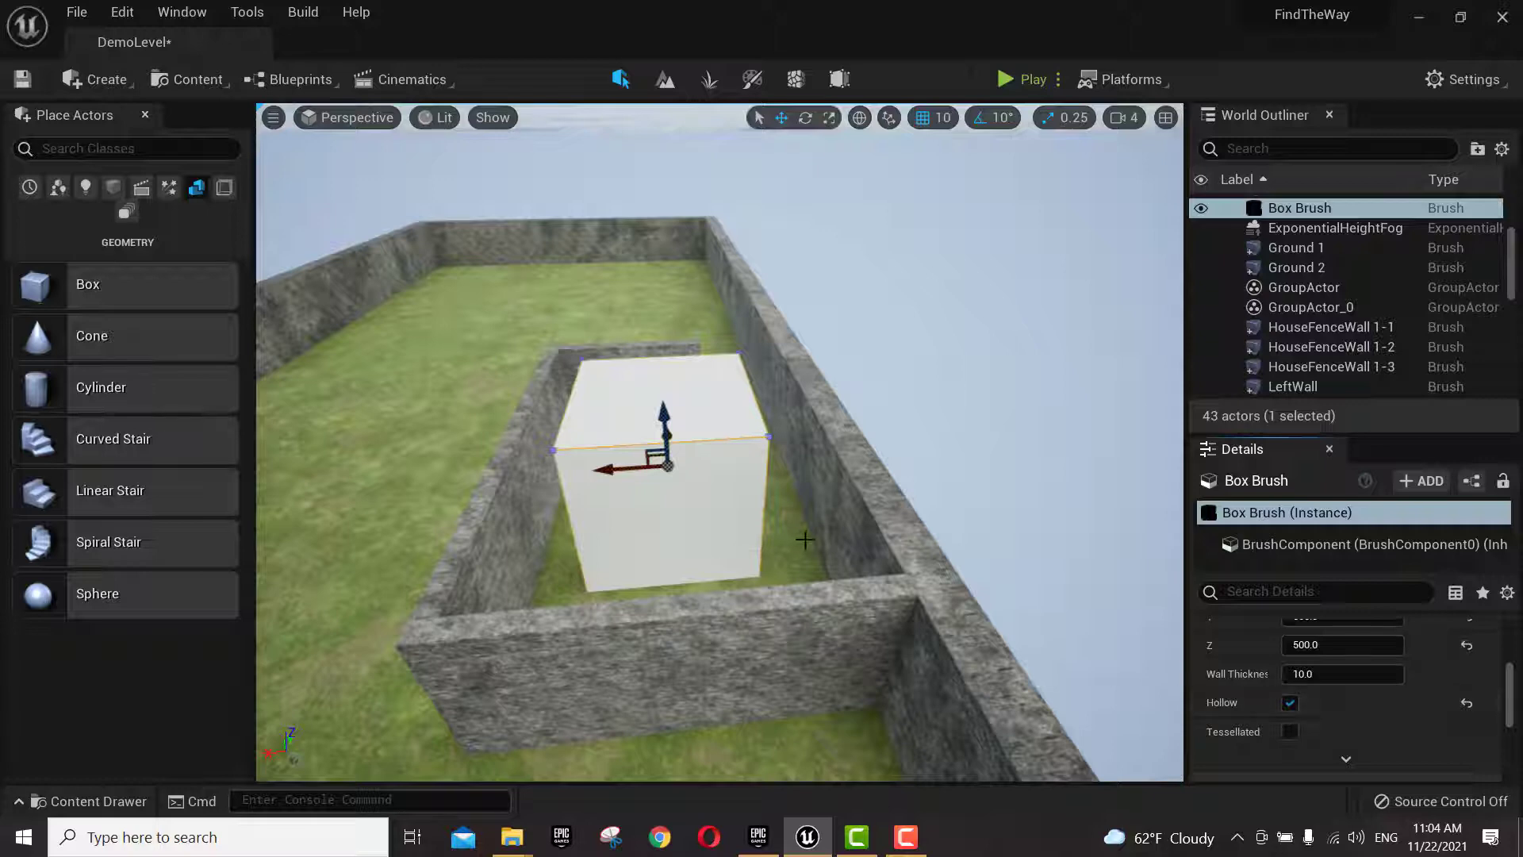
drag(172, 293, 185, 333)
click(1252, 480)
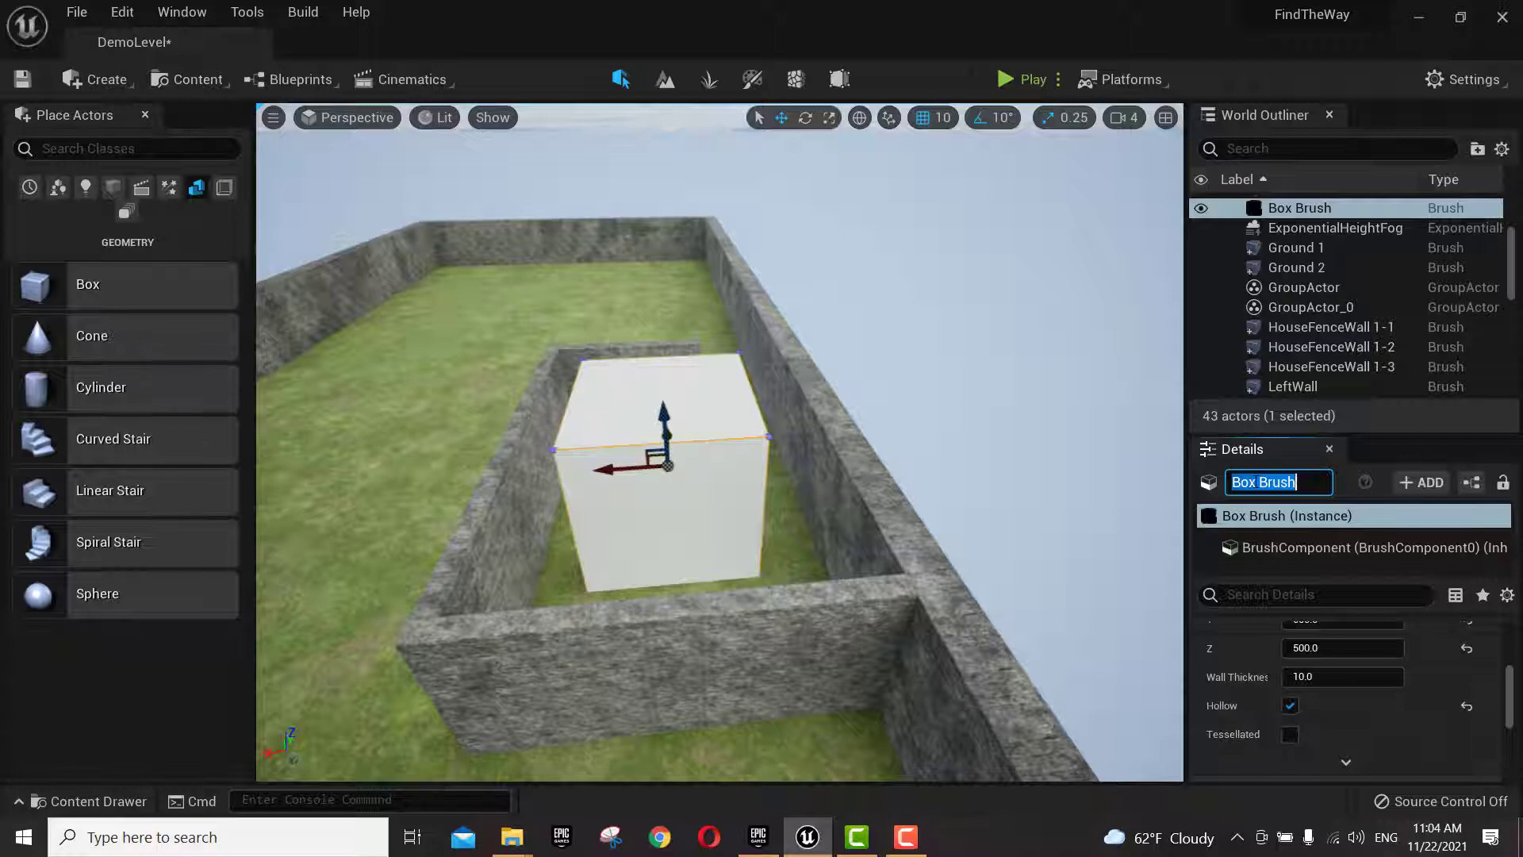
text(House 1)
key(Return)
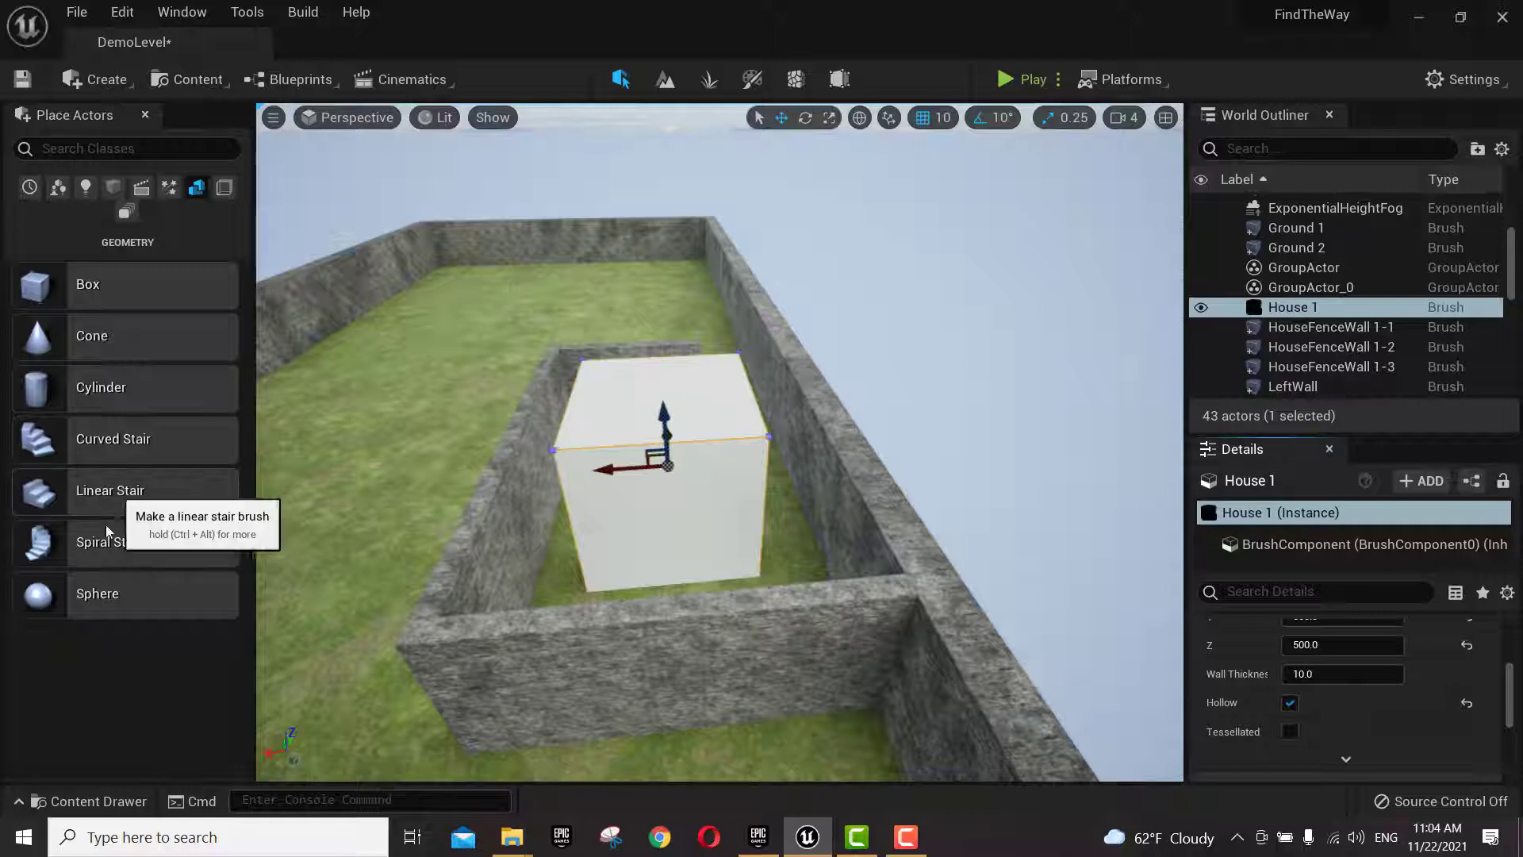
- Place another box brush in front of House 1, focus the view on it, and rename it Doorway 1
mouse_move(108, 285)
mouse_down()
mouse_move(444, 453)
mouse_move(683, 531)
mouse_up()
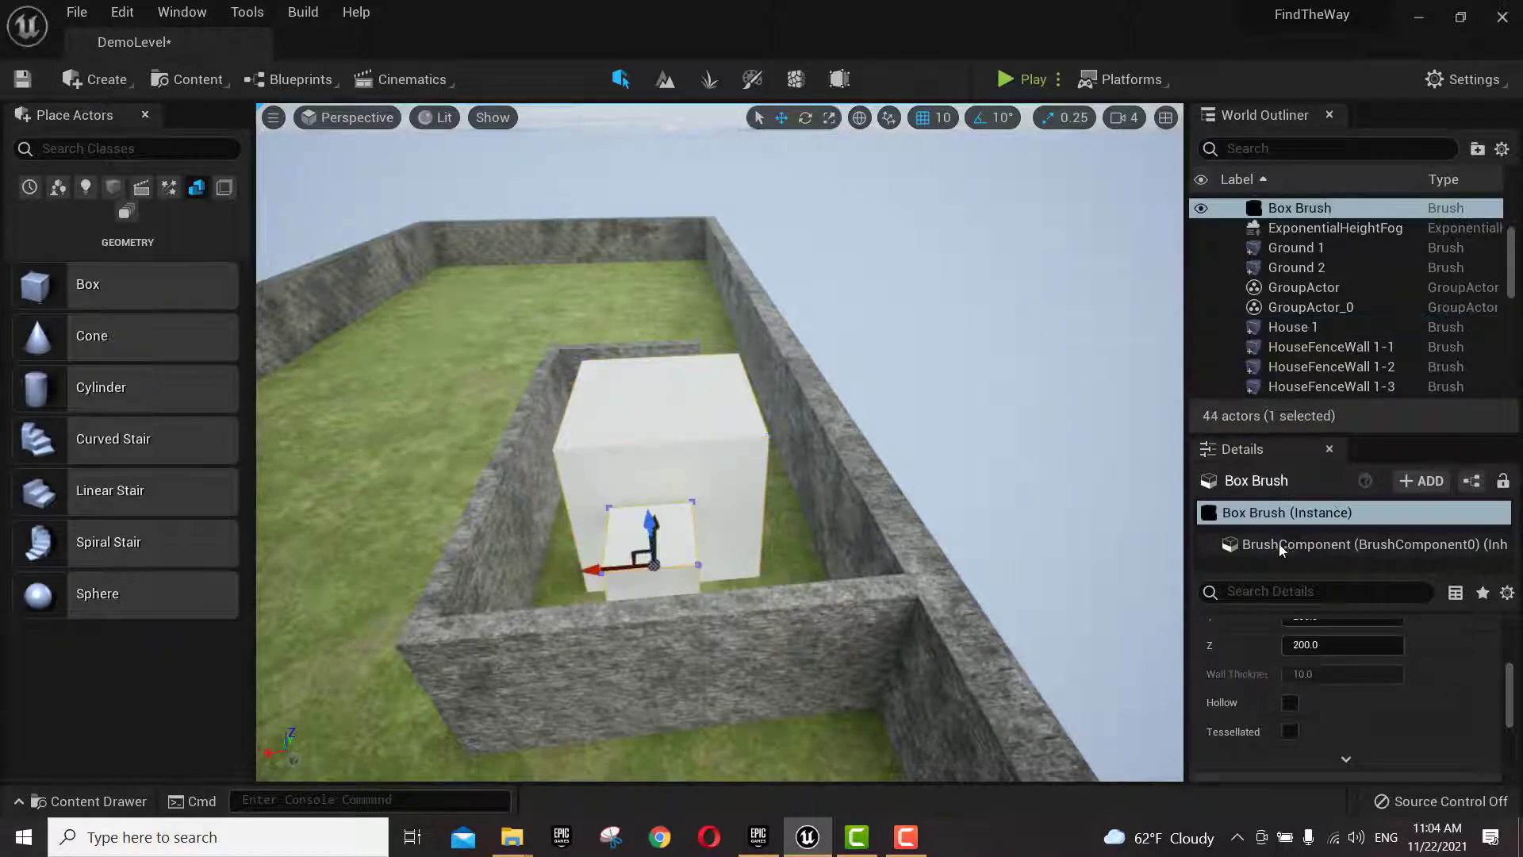
click(1286, 209)
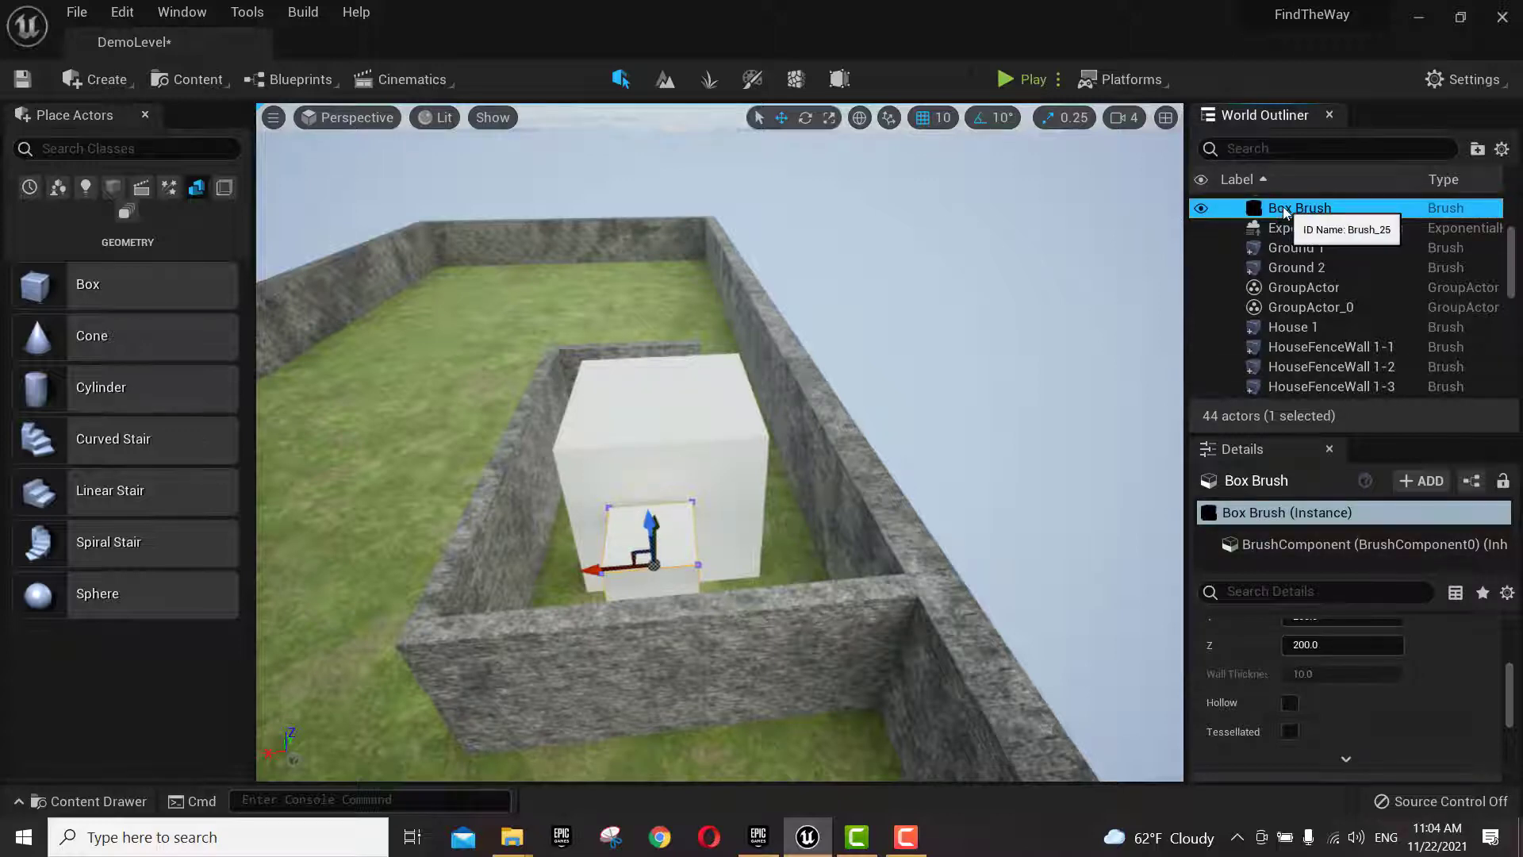
double_click(1285, 210)
click(1246, 514)
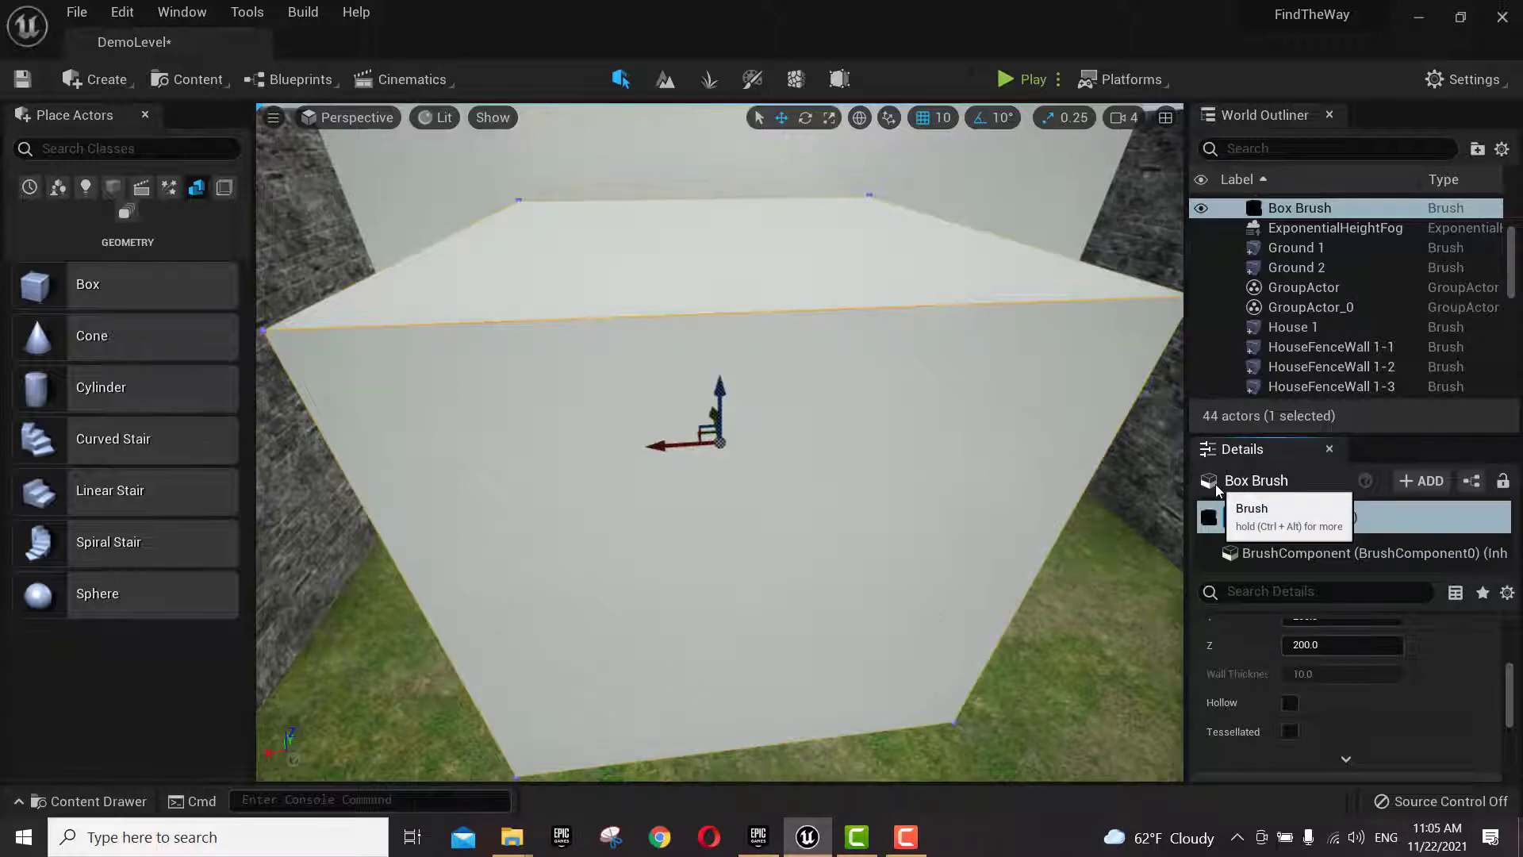
key(F2)
text(Doorway 1)
key(Return)
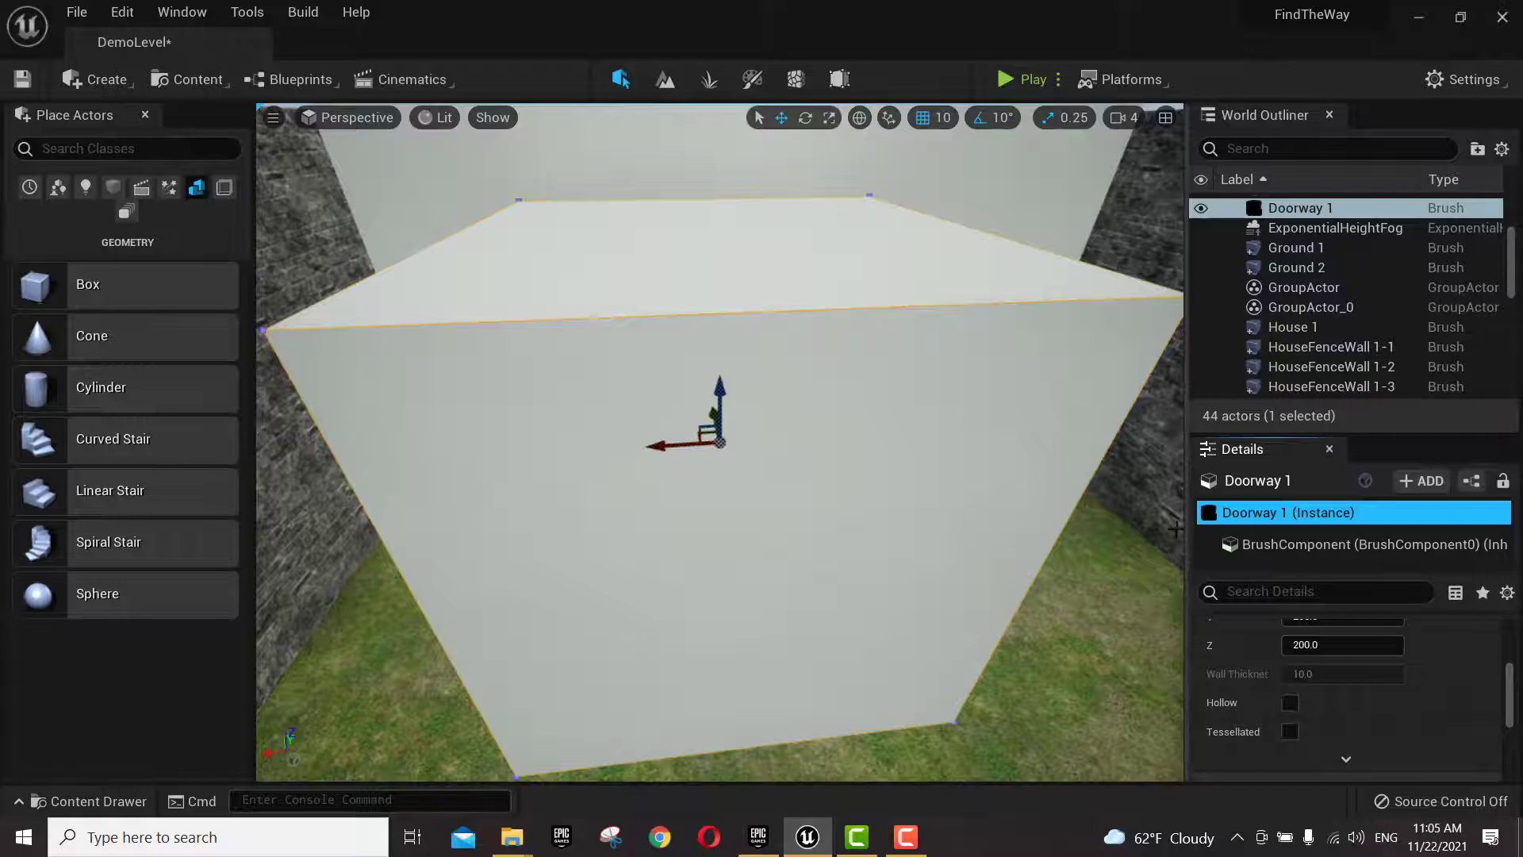
- Change the brush type of Doorway 1 to Subtractive
scroll(1350, 640, up, 4)
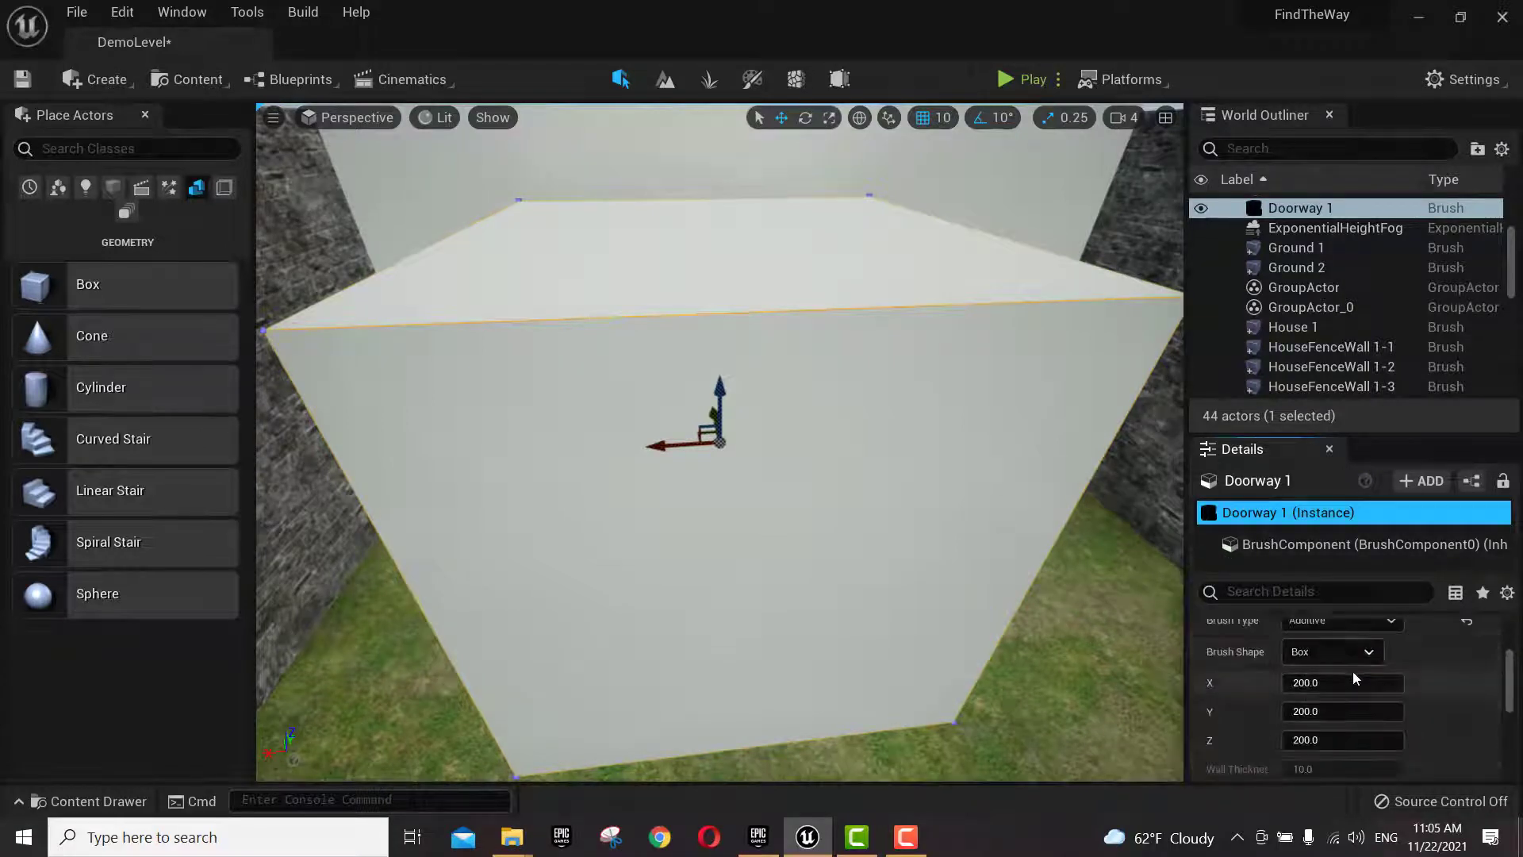
click(1336, 685)
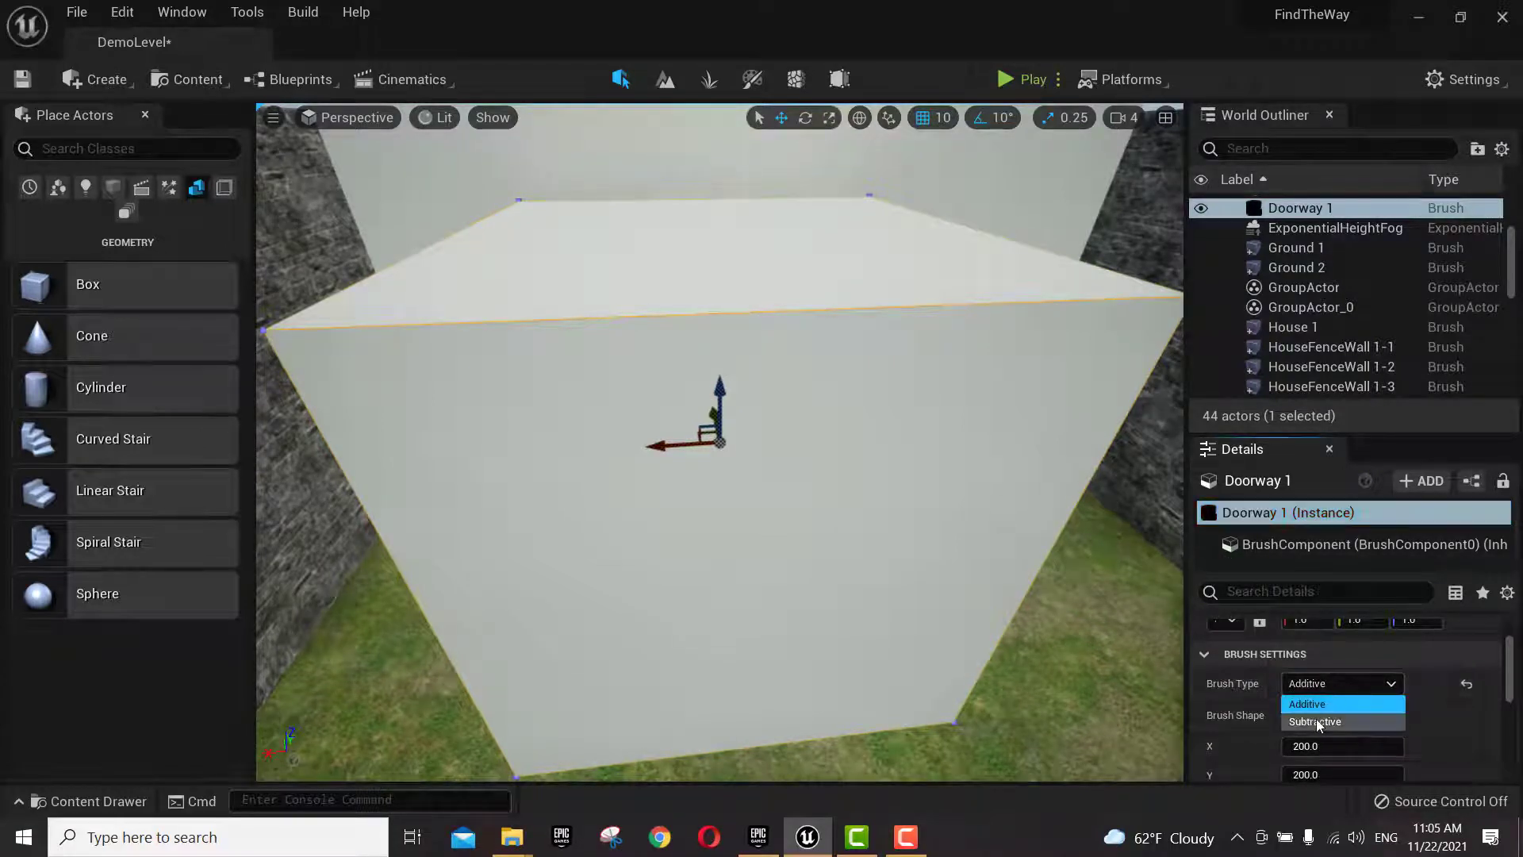
click(1316, 718)
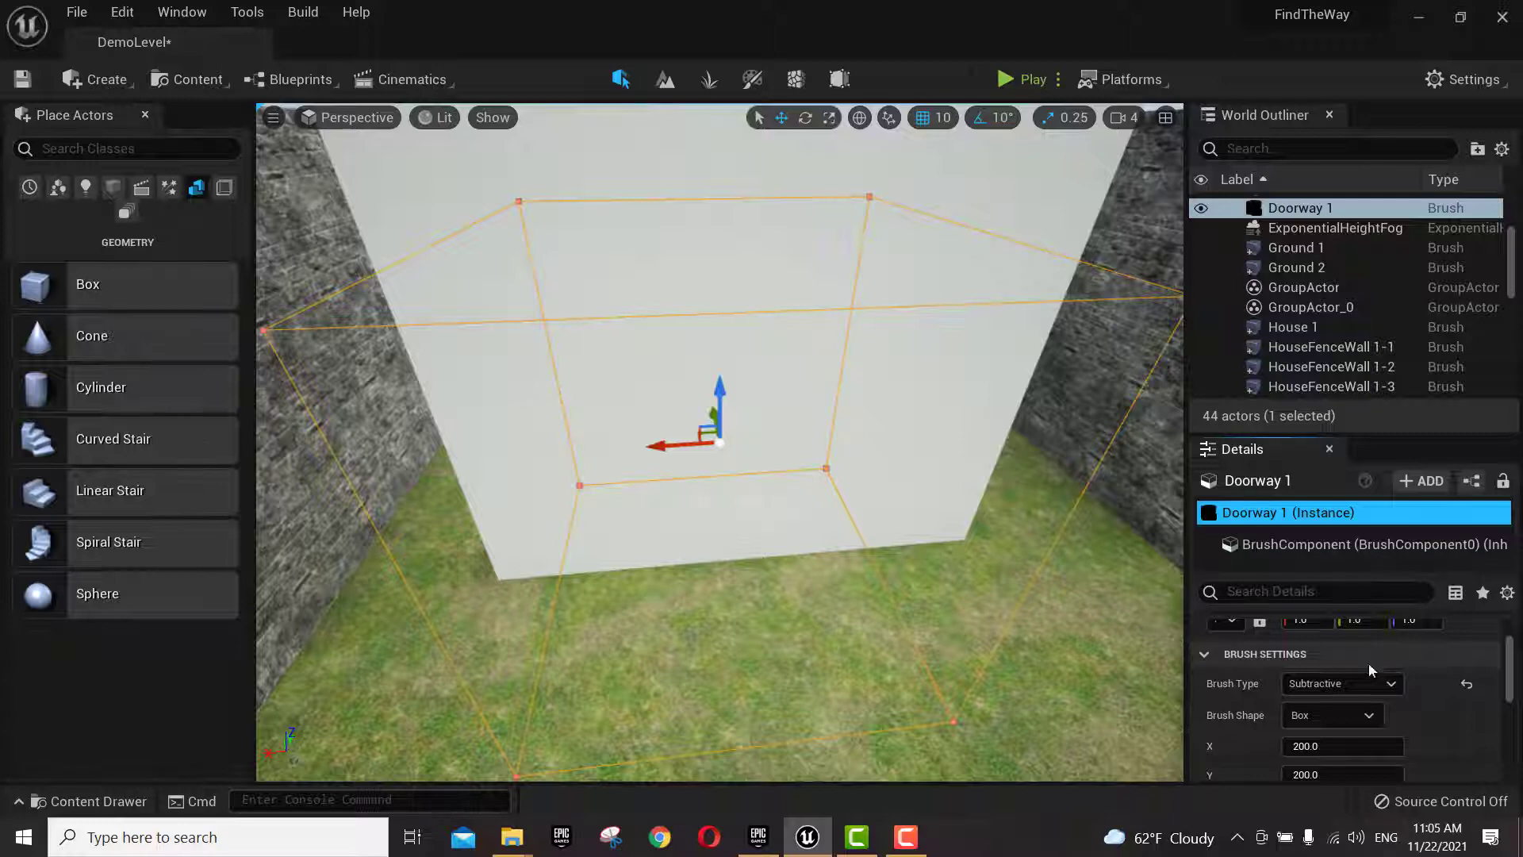
- Set the Doorway 1 brush's Y size to 10 and its Z size to 300
scroll(1368, 663, down, 2)
click(1313, 684)
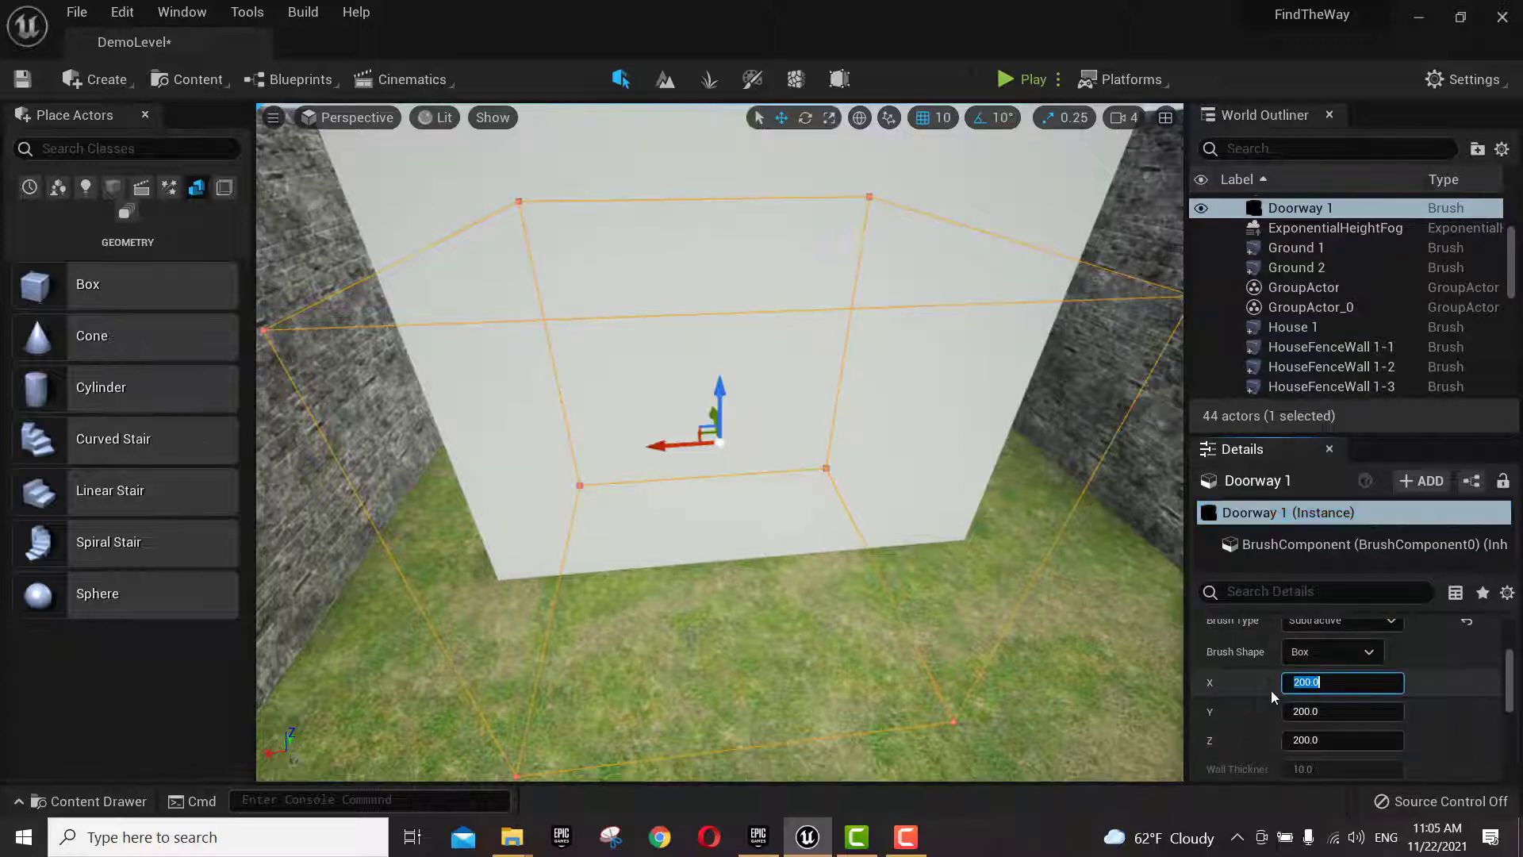
key(Tab)
text(10)
key(Tab)
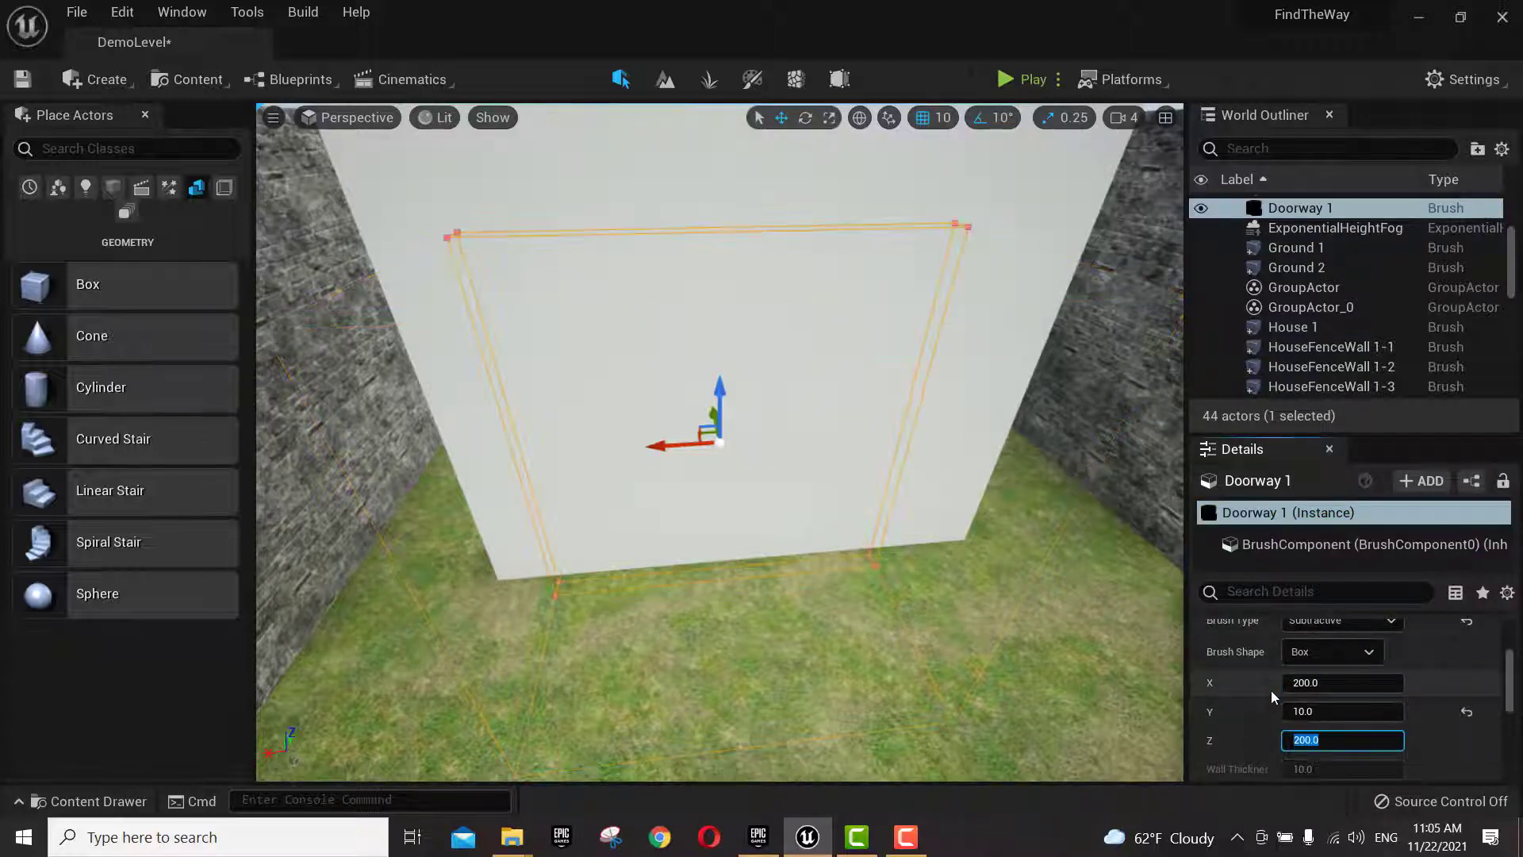
text(300)
key(Return)
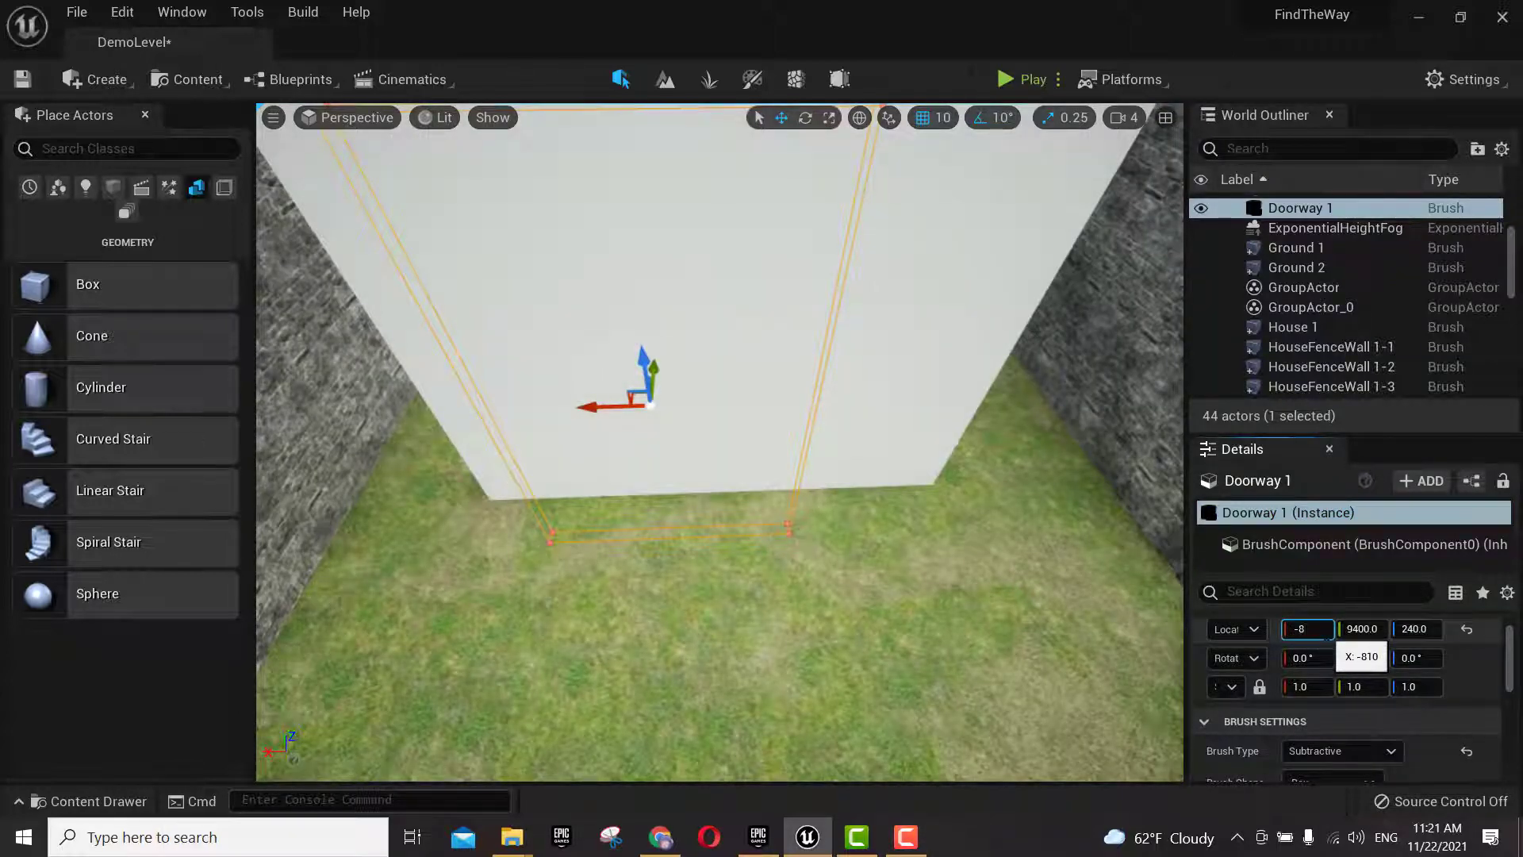
- Set the location of Doorway 1 to X -850, Y 9500 and Z 150
key(Tab)
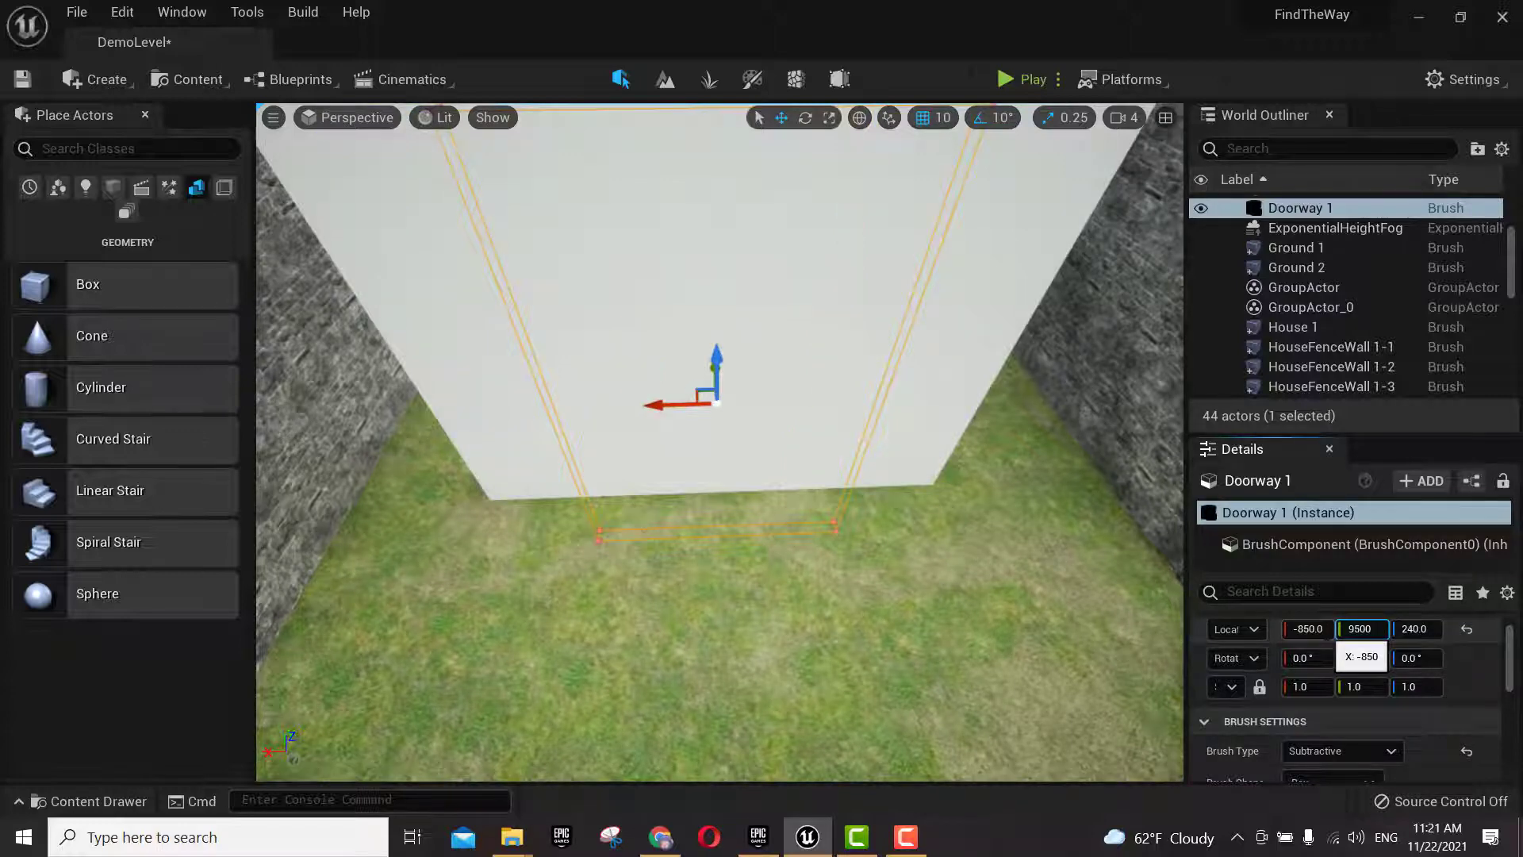
key(Tab)
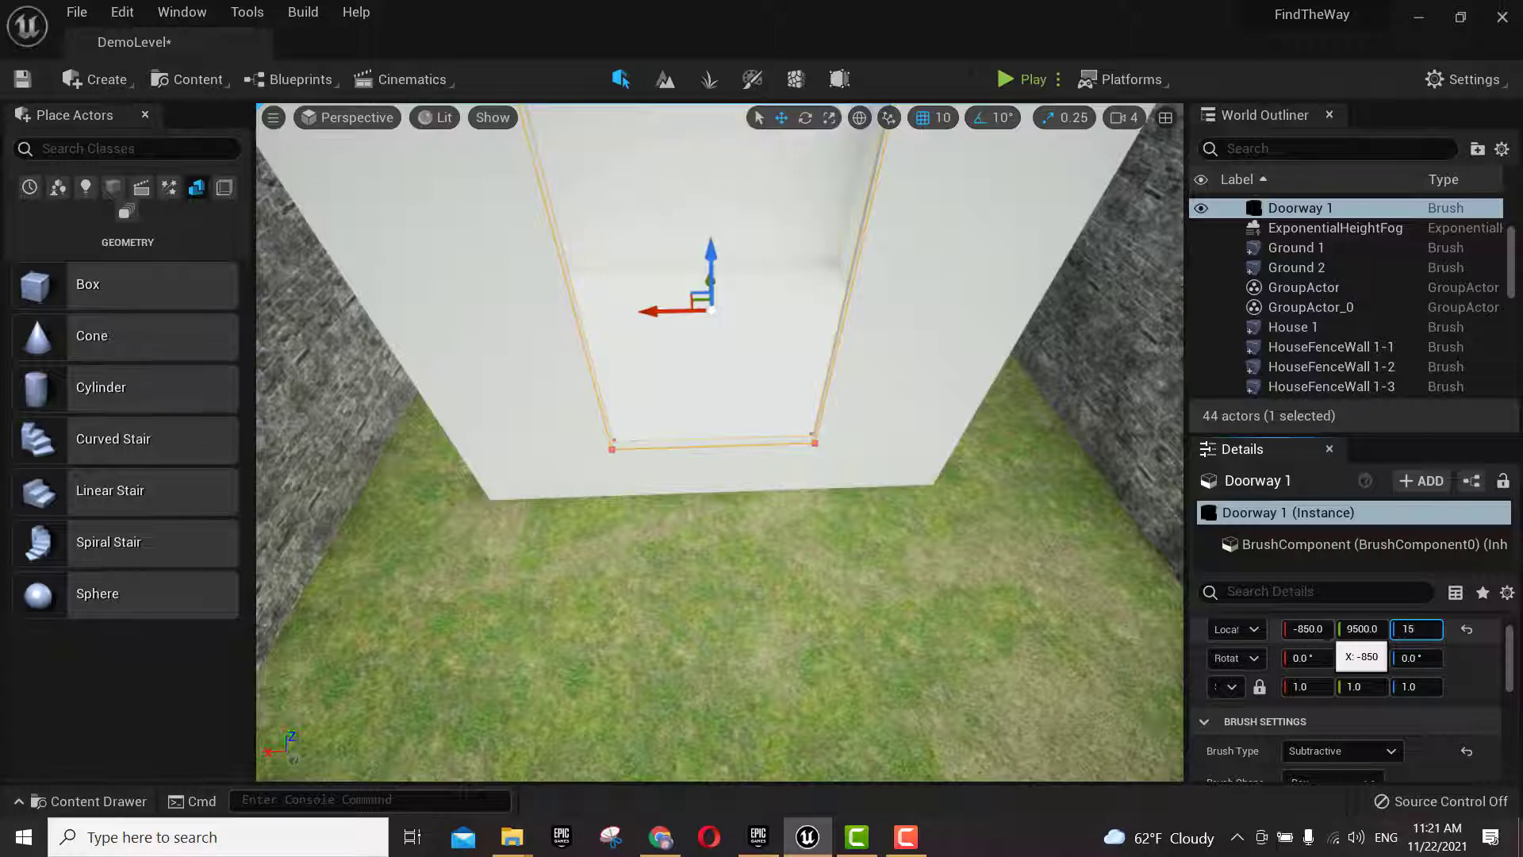
text(150)
key(Return)
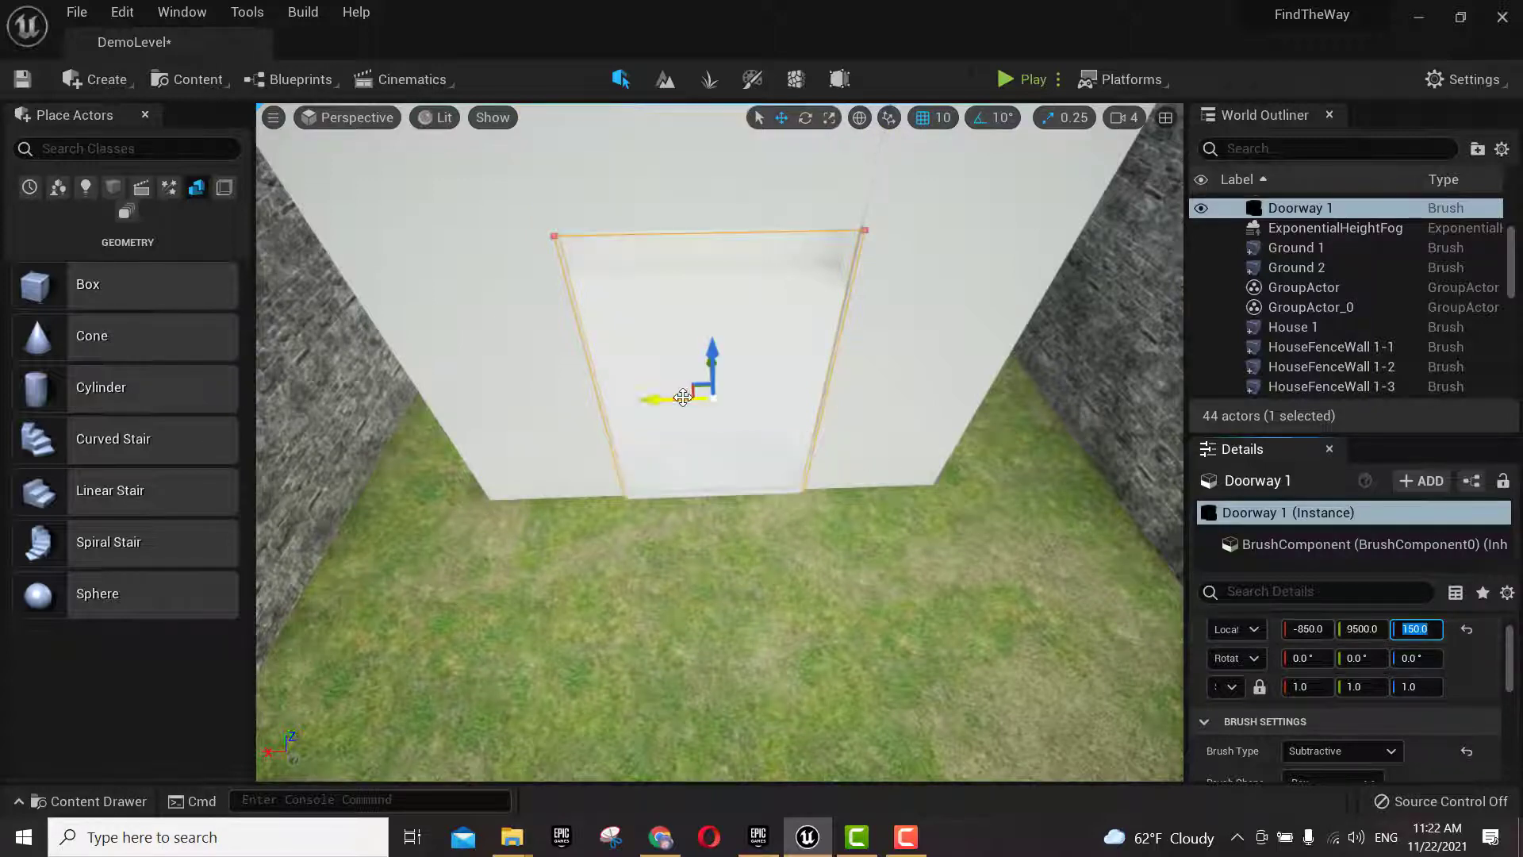
- Apply the M_Wood_Oak material from StarterContent to the floor inside House 1
scroll(706, 399, up, 3)
scroll(809, 346, up, 3)
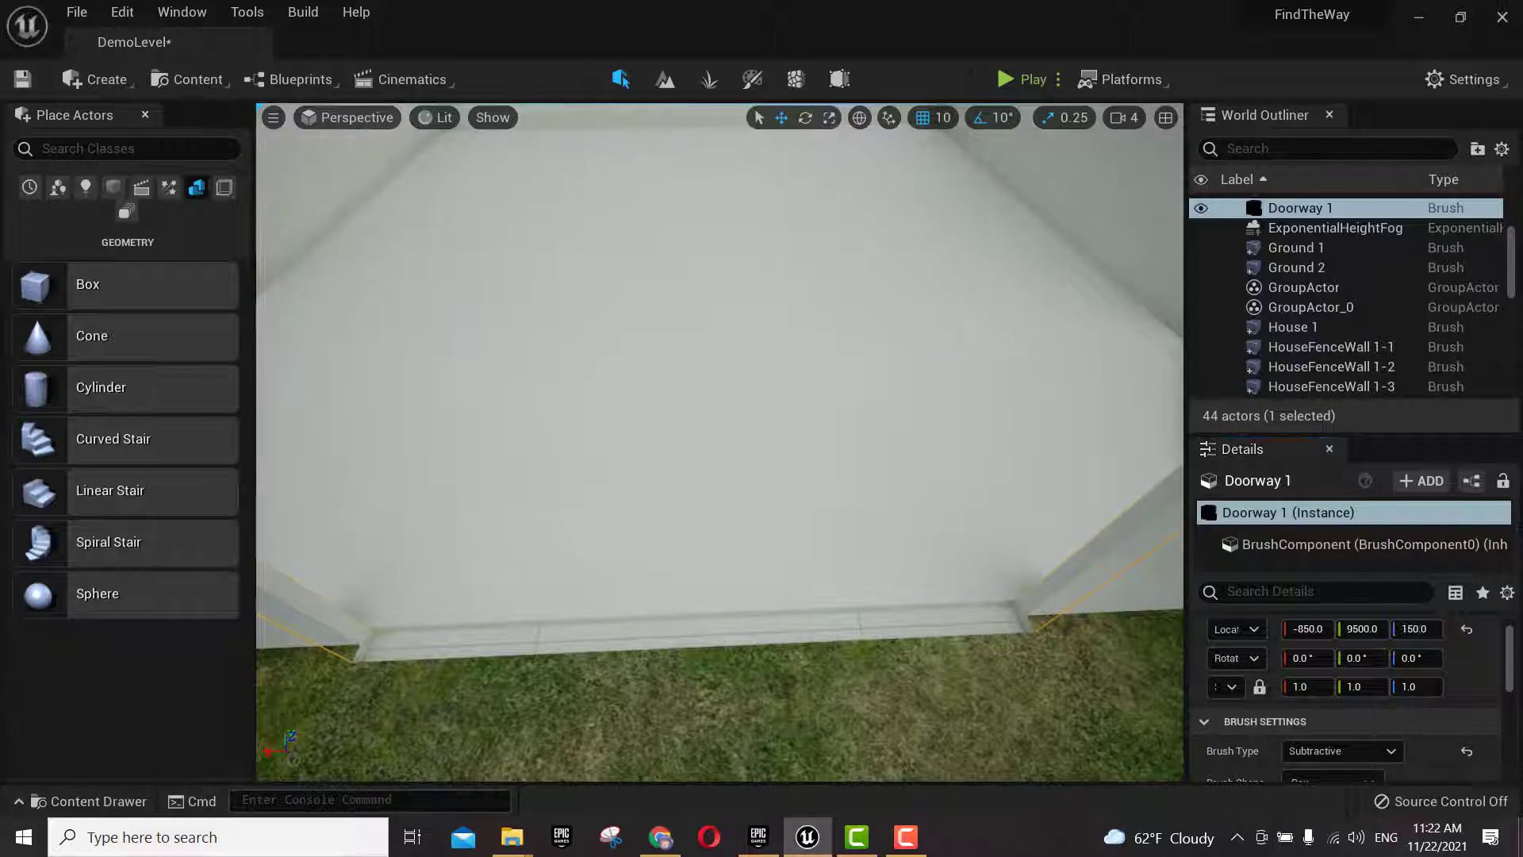
scroll(968, 682, up, 5)
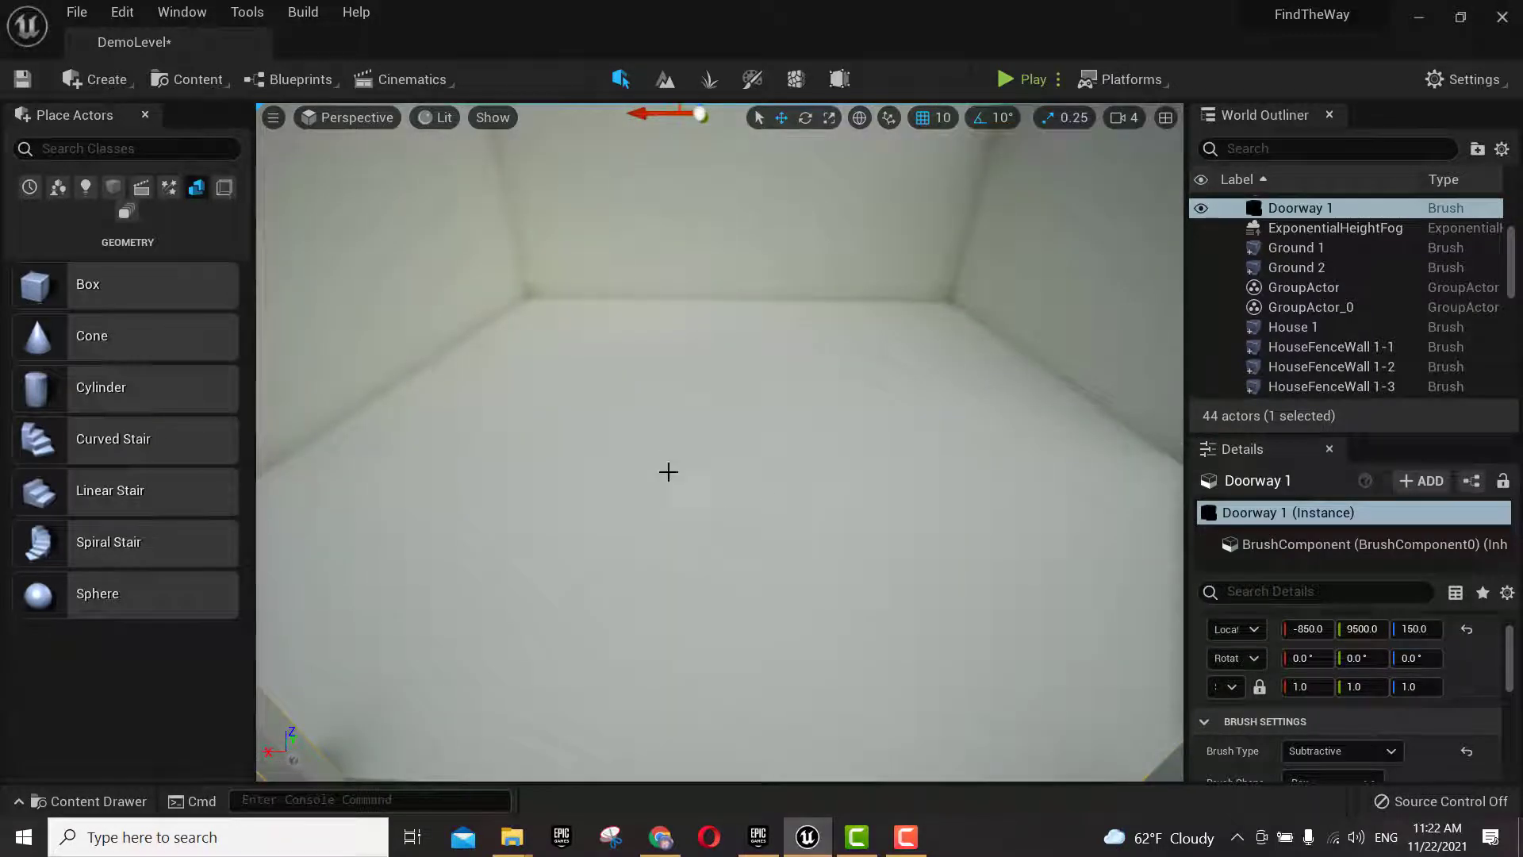
click(88, 801)
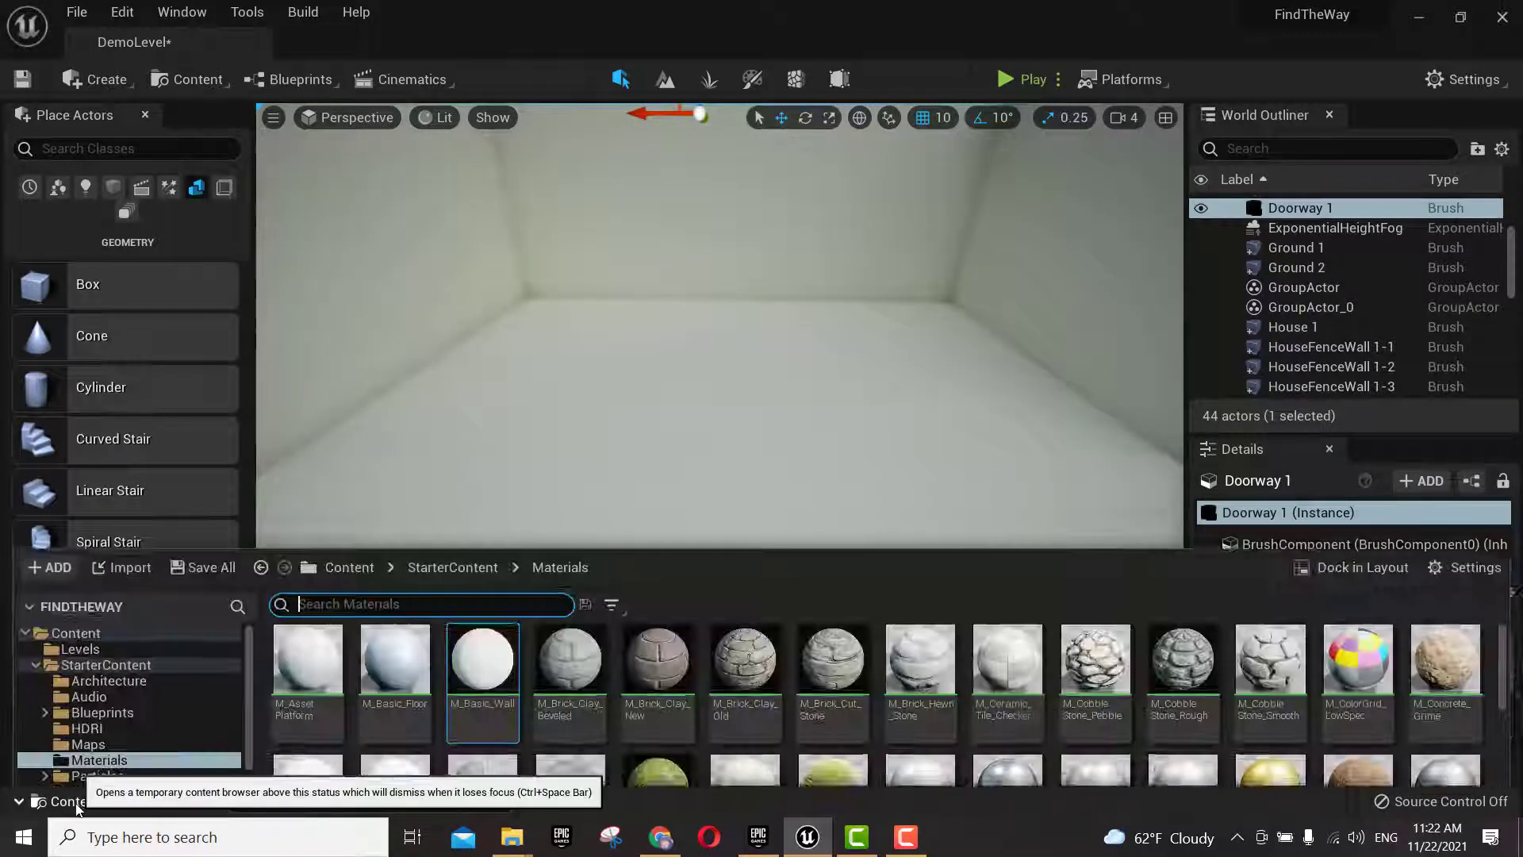
scroll(997, 705, down, 5)
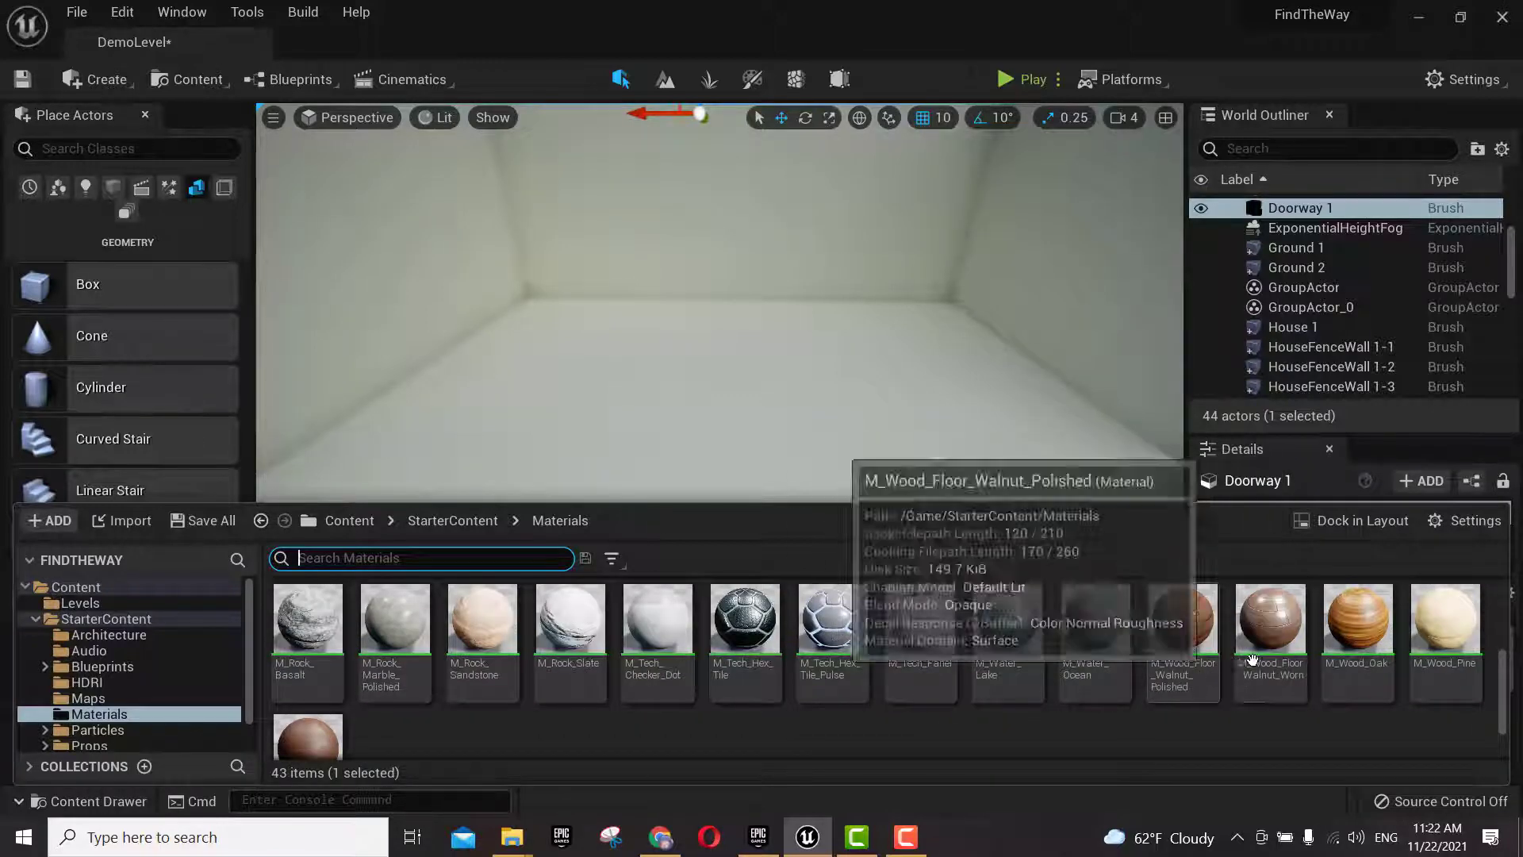
drag(1357, 627, 793, 420)
scroll(867, 486, down, 6)
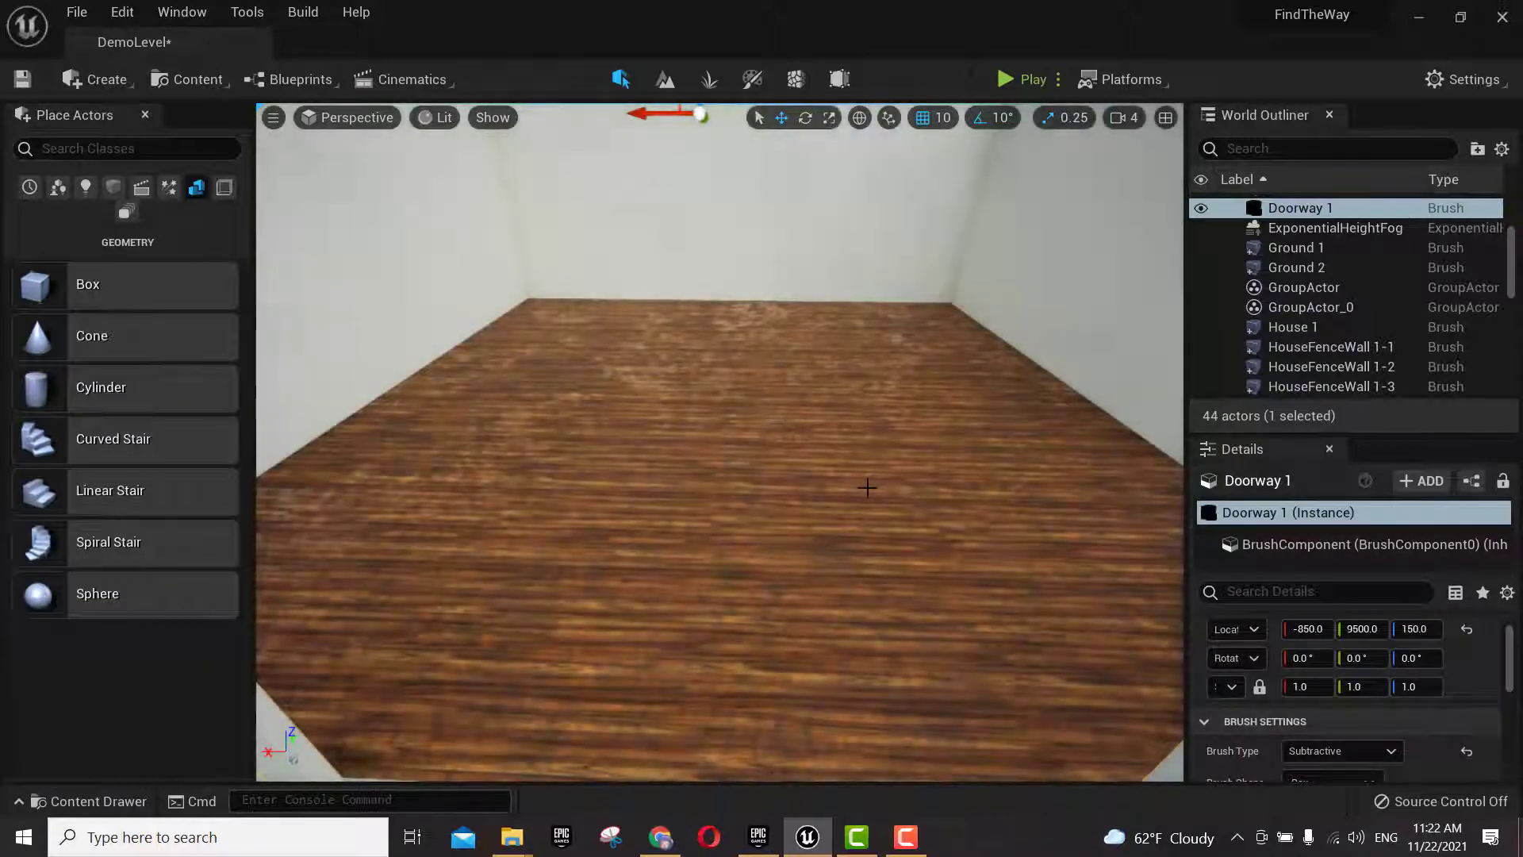
scroll(852, 509, down, 4)
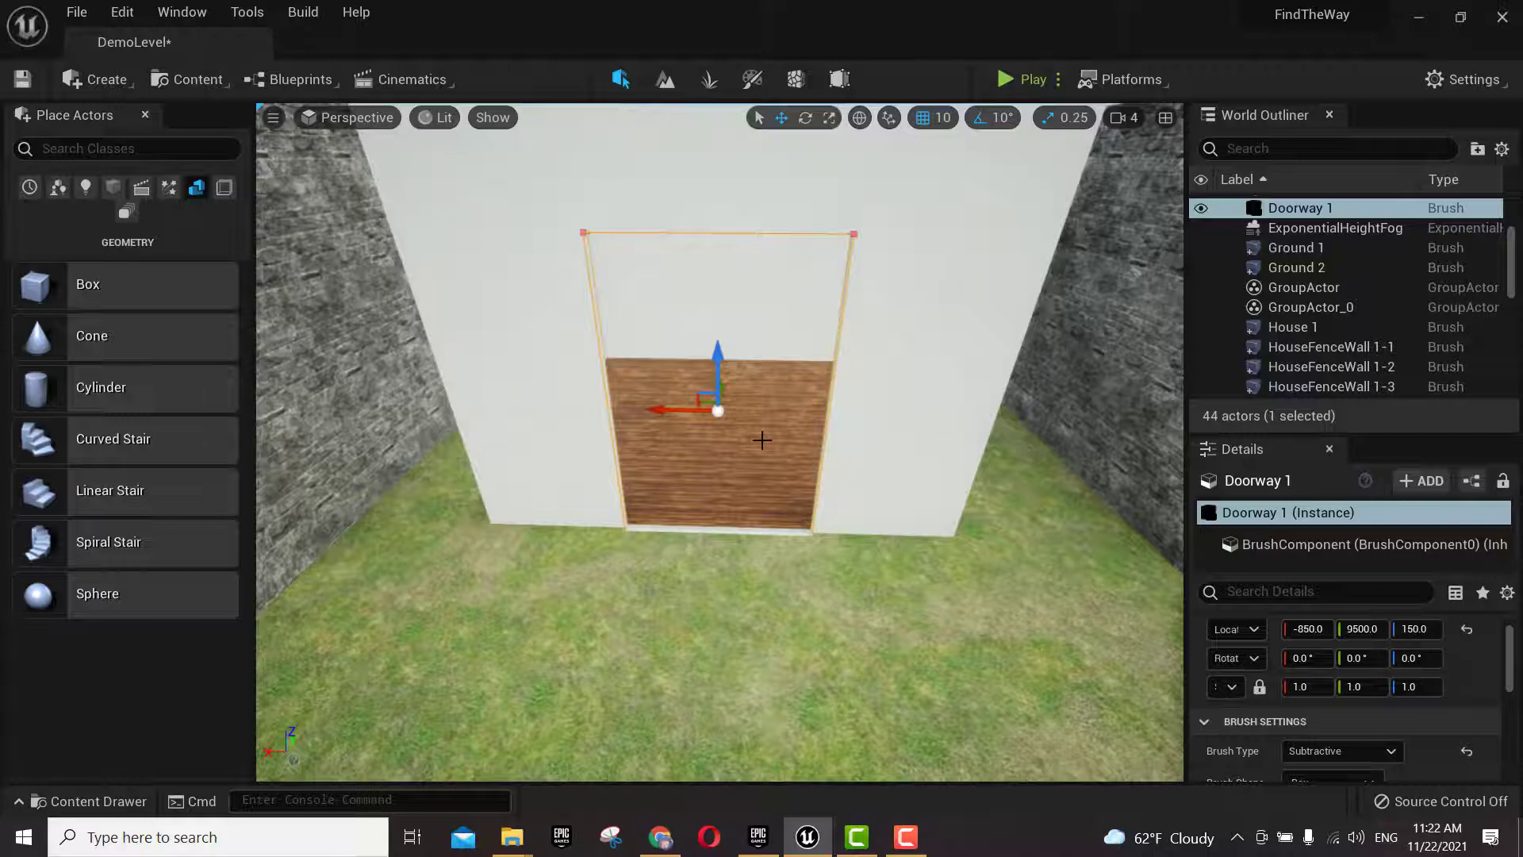
- Place the SM_Chair prop from StarterContent in the back corner of the house and snap it down to the floor
scroll(761, 439, up, 8)
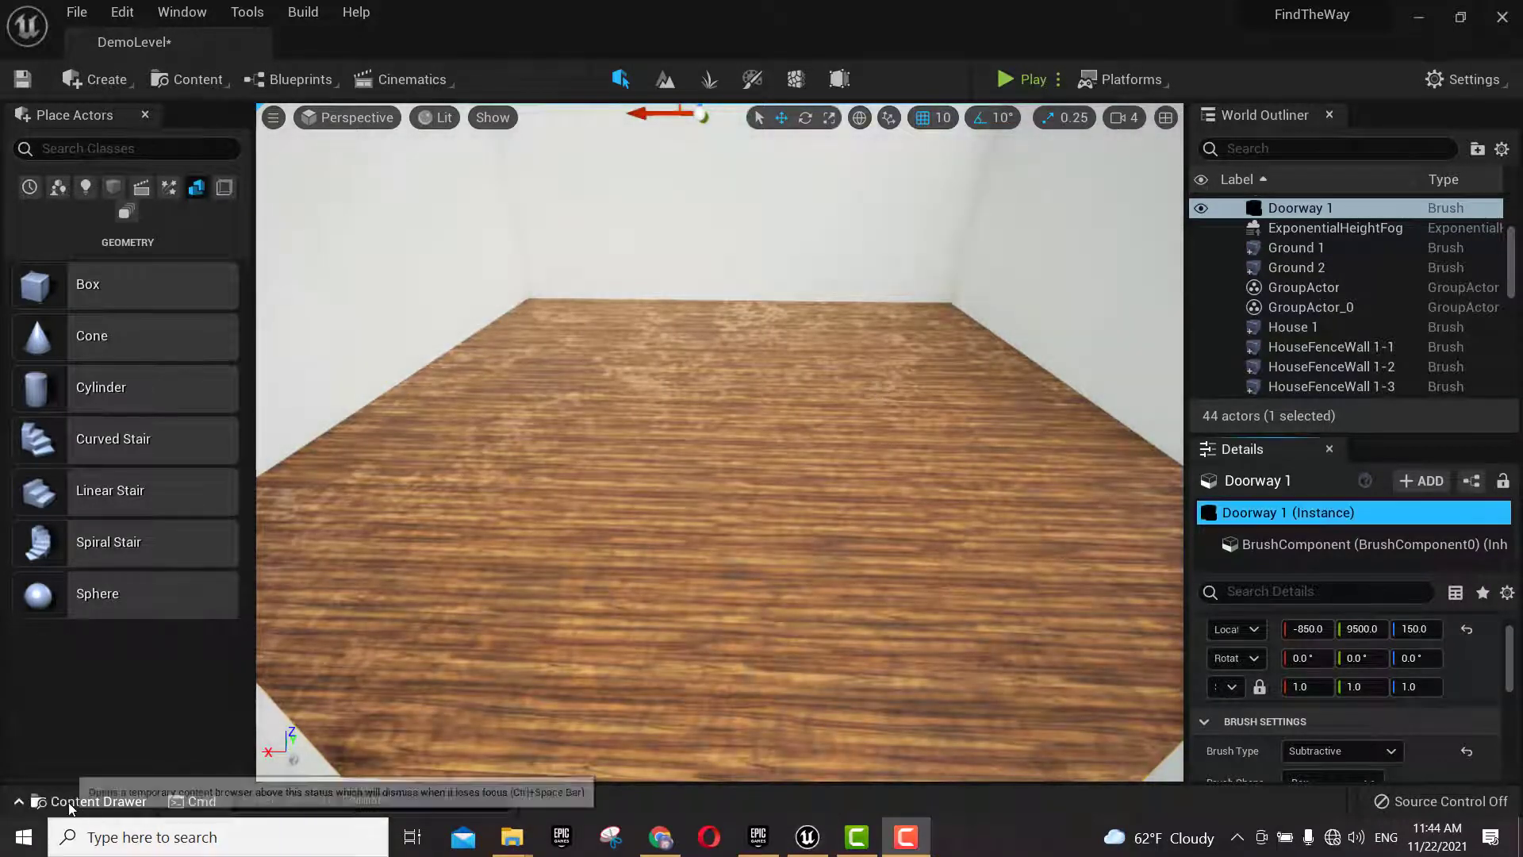
click(89, 802)
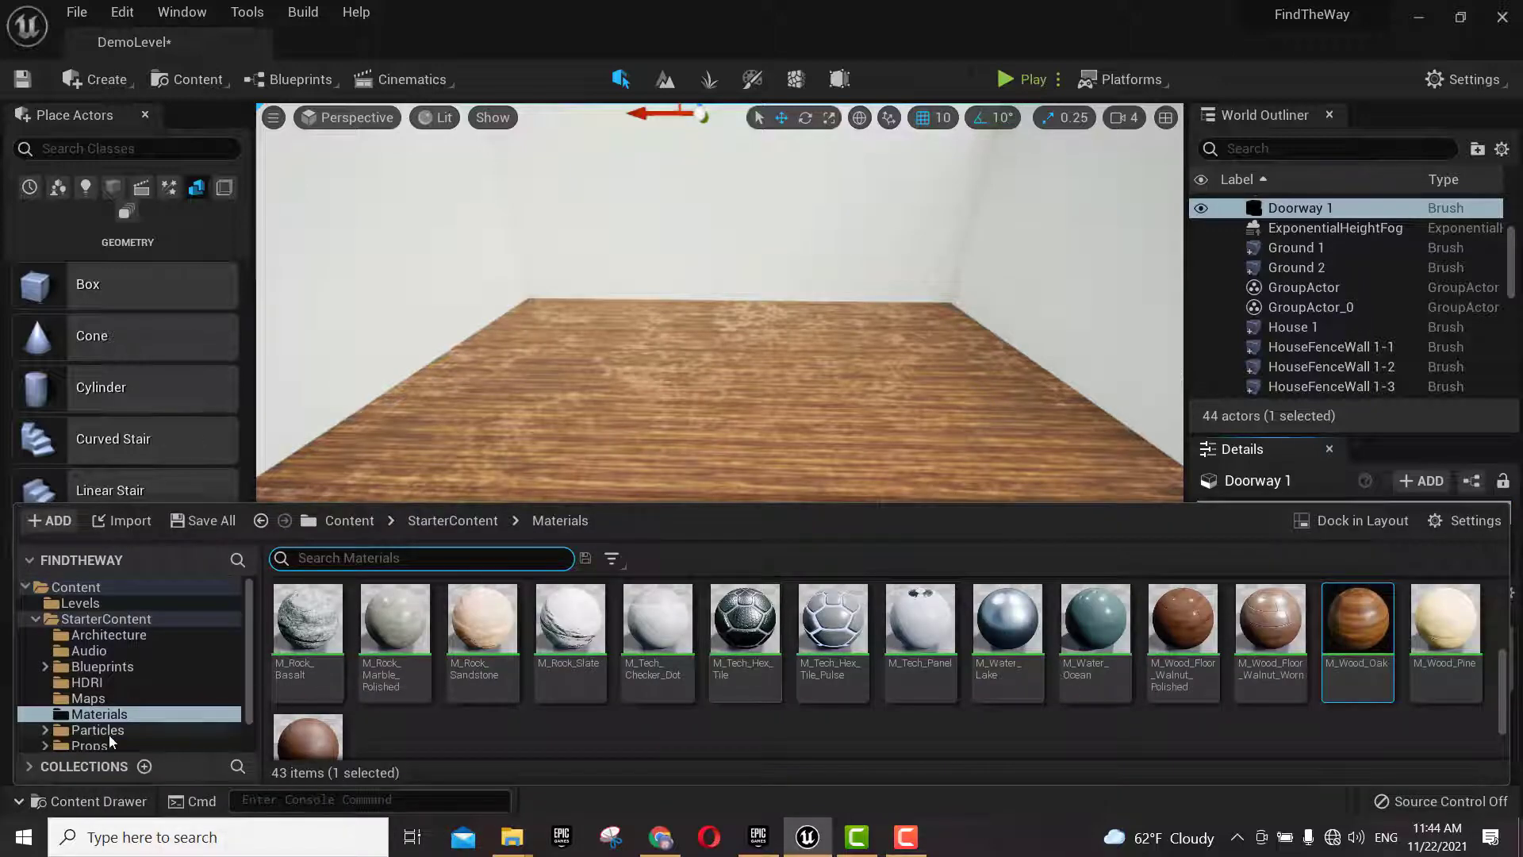
scroll(101, 723, down, 1)
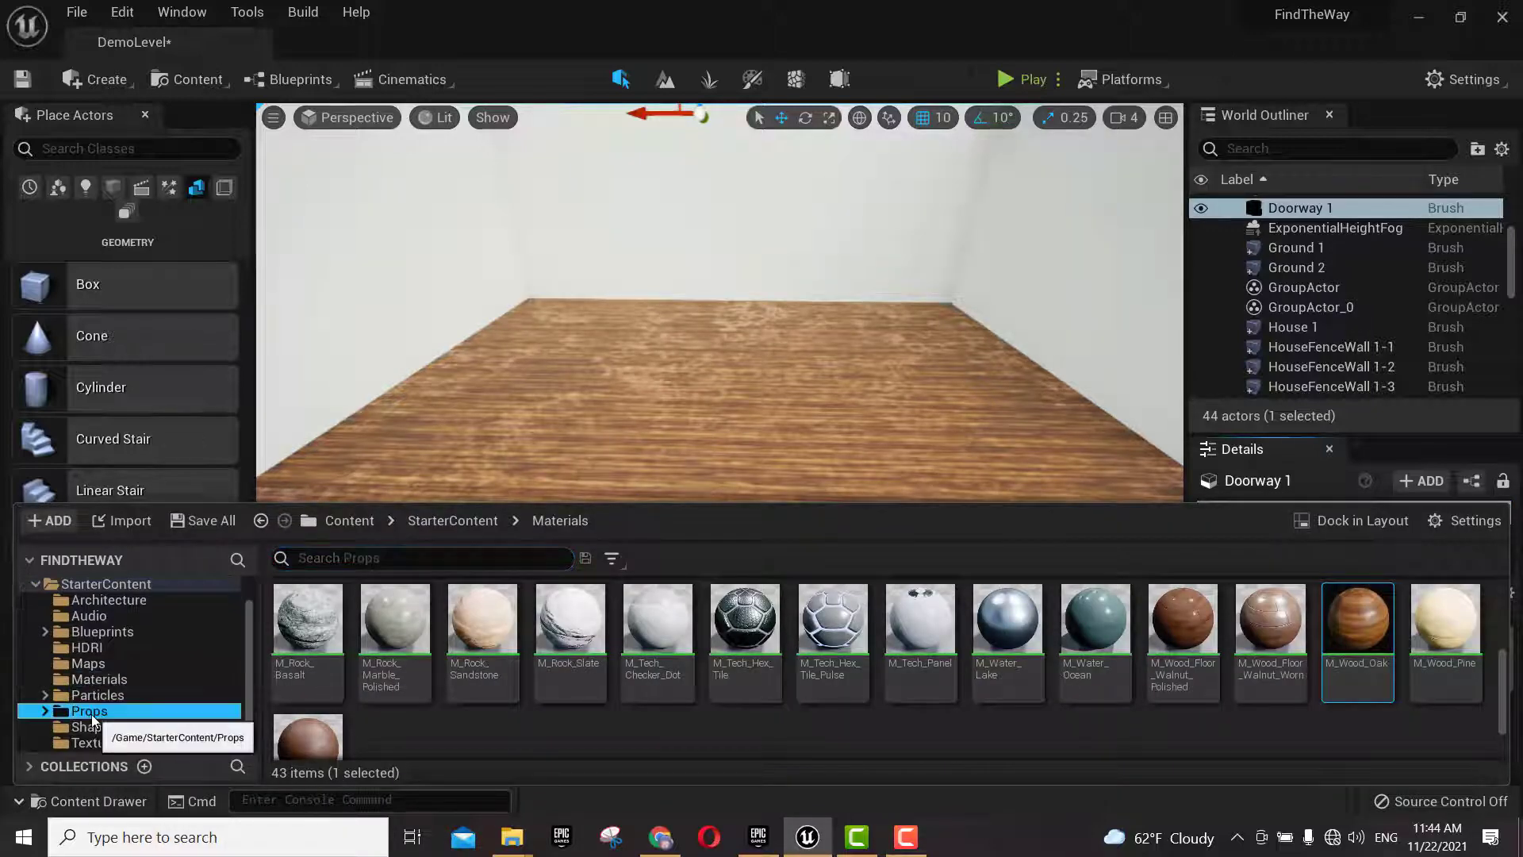
click(89, 714)
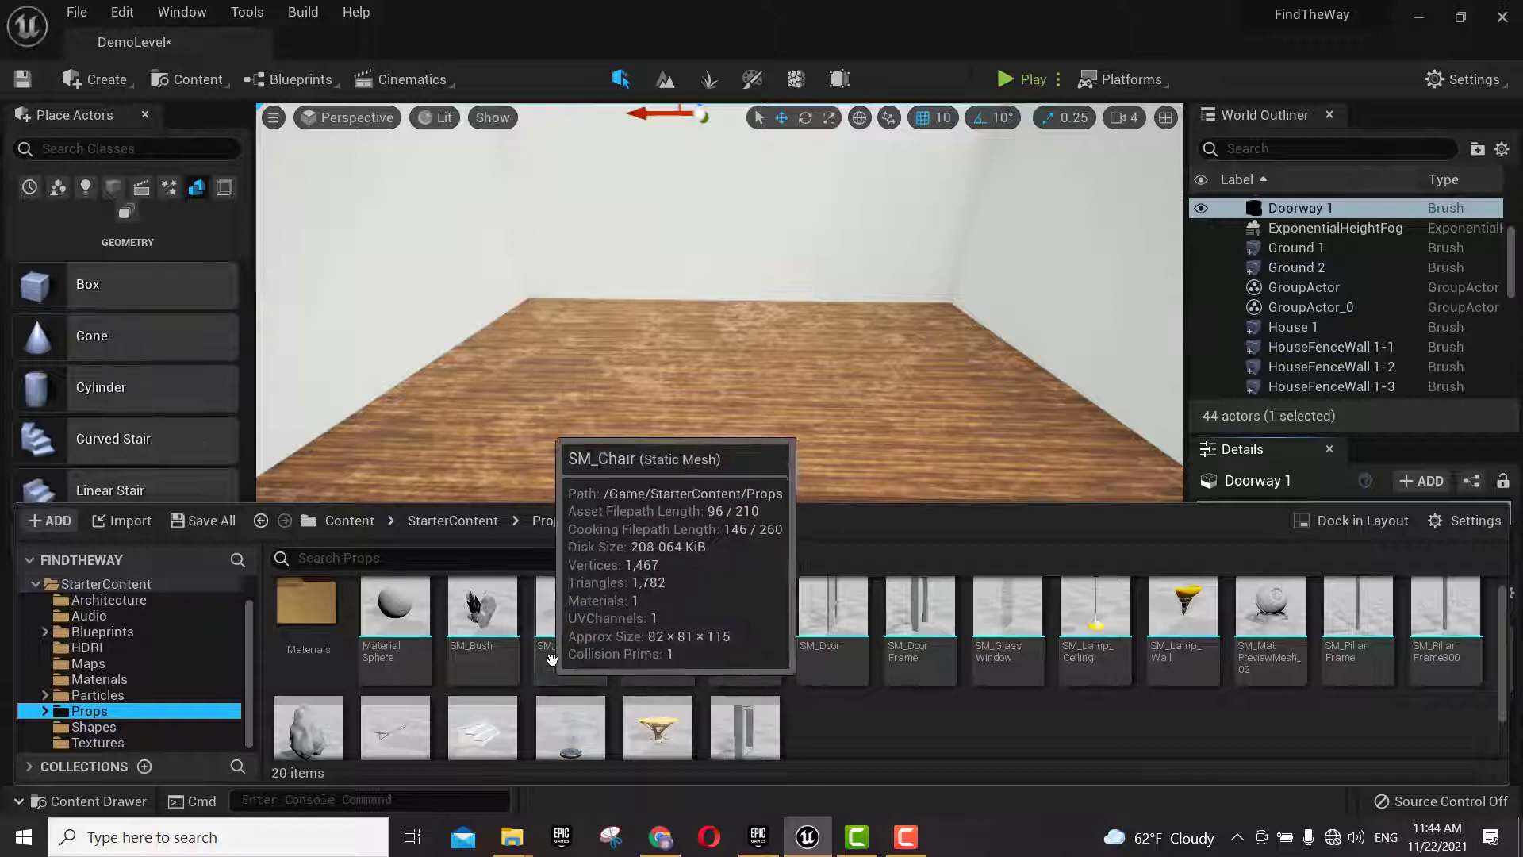
click(569, 615)
drag(524, 315, 583, 318)
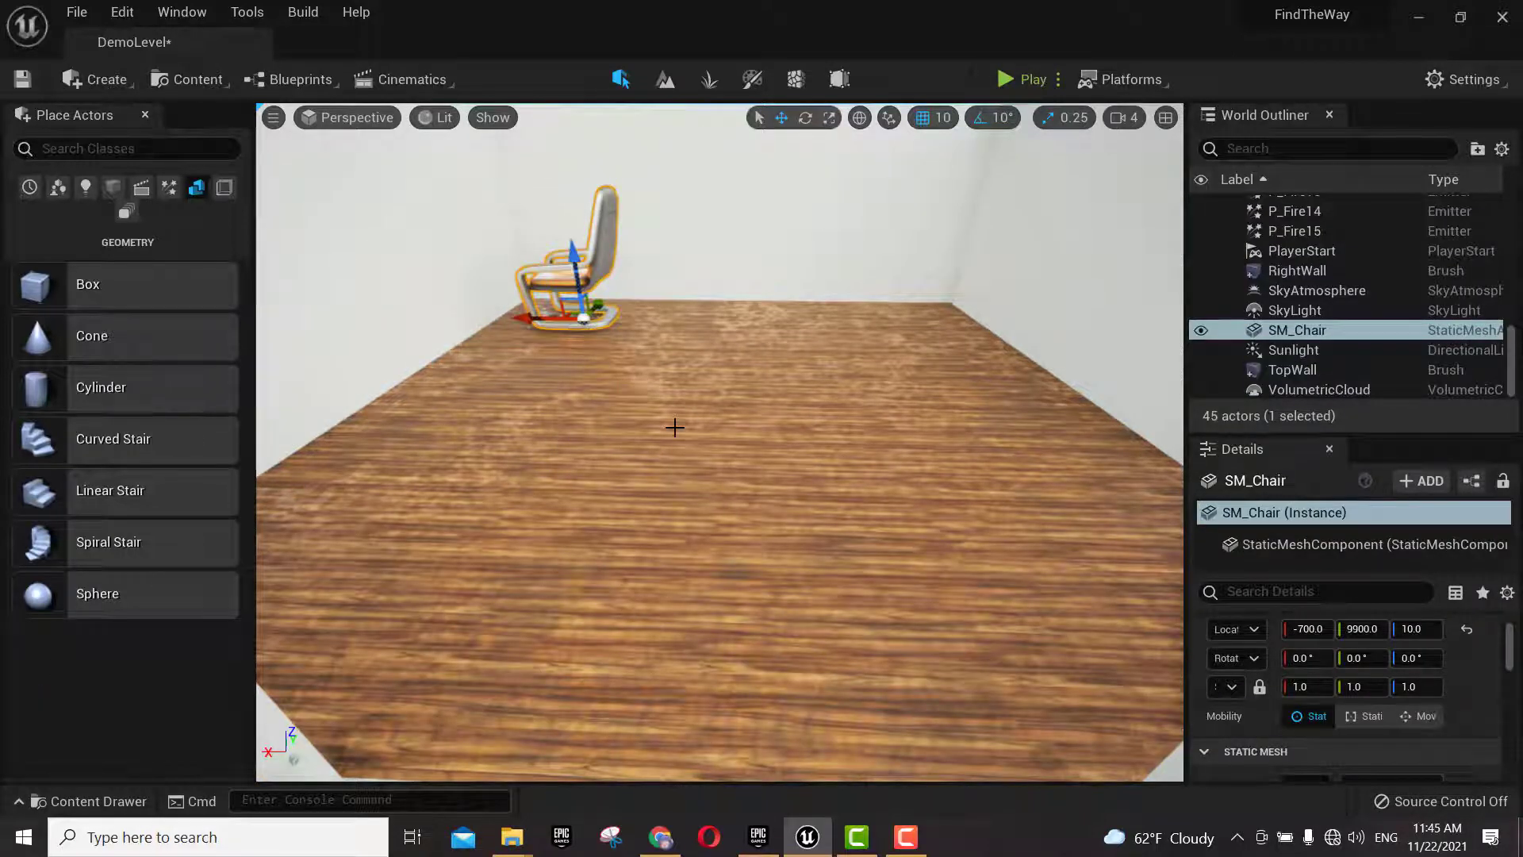
key(End)
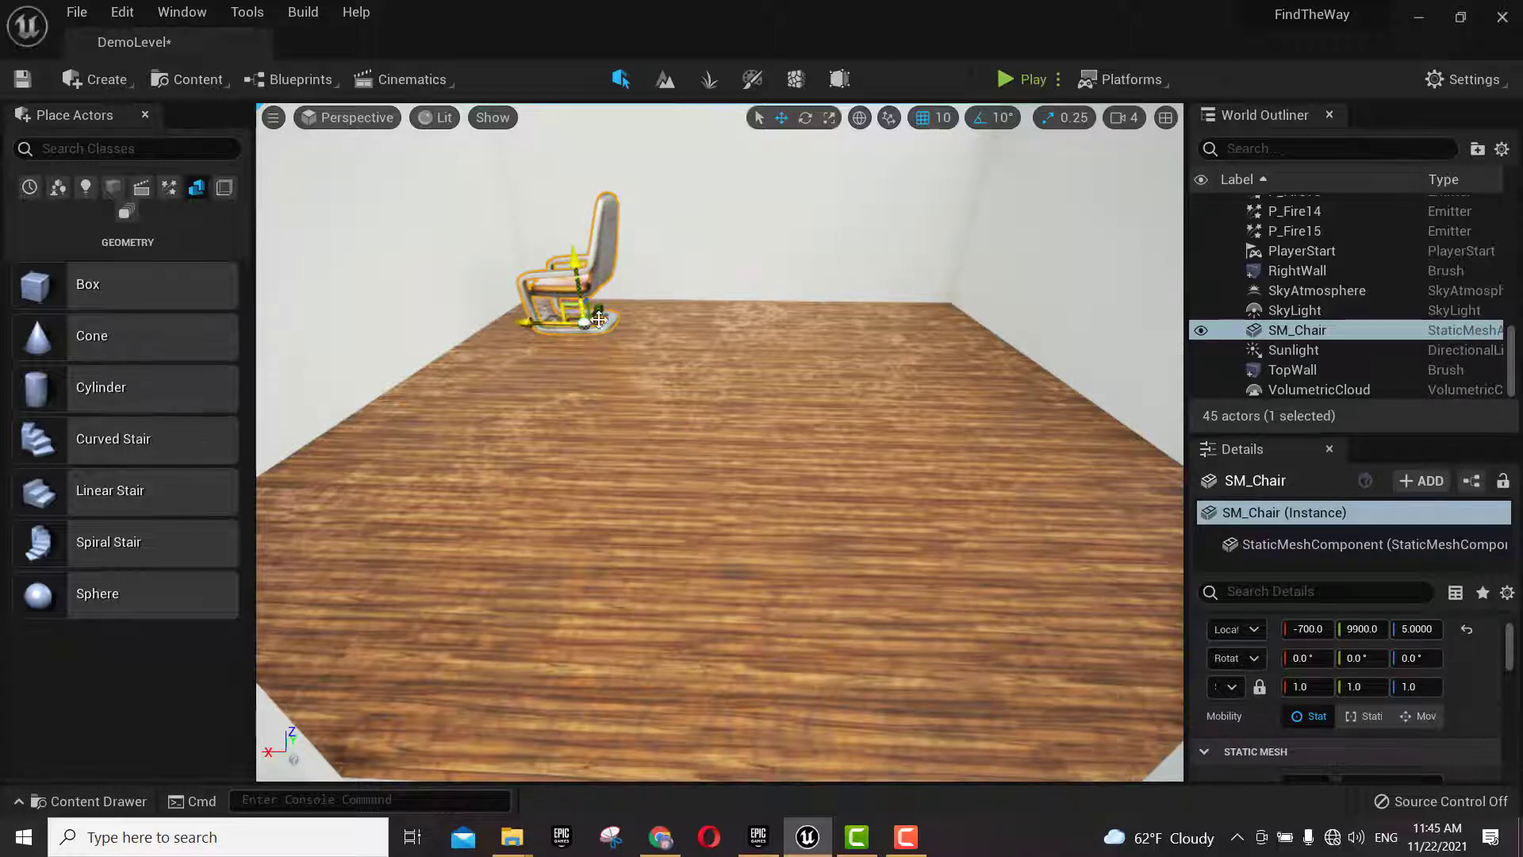
- Rotate the chair -130 degrees about Z, then return to the Move tool
key(e)
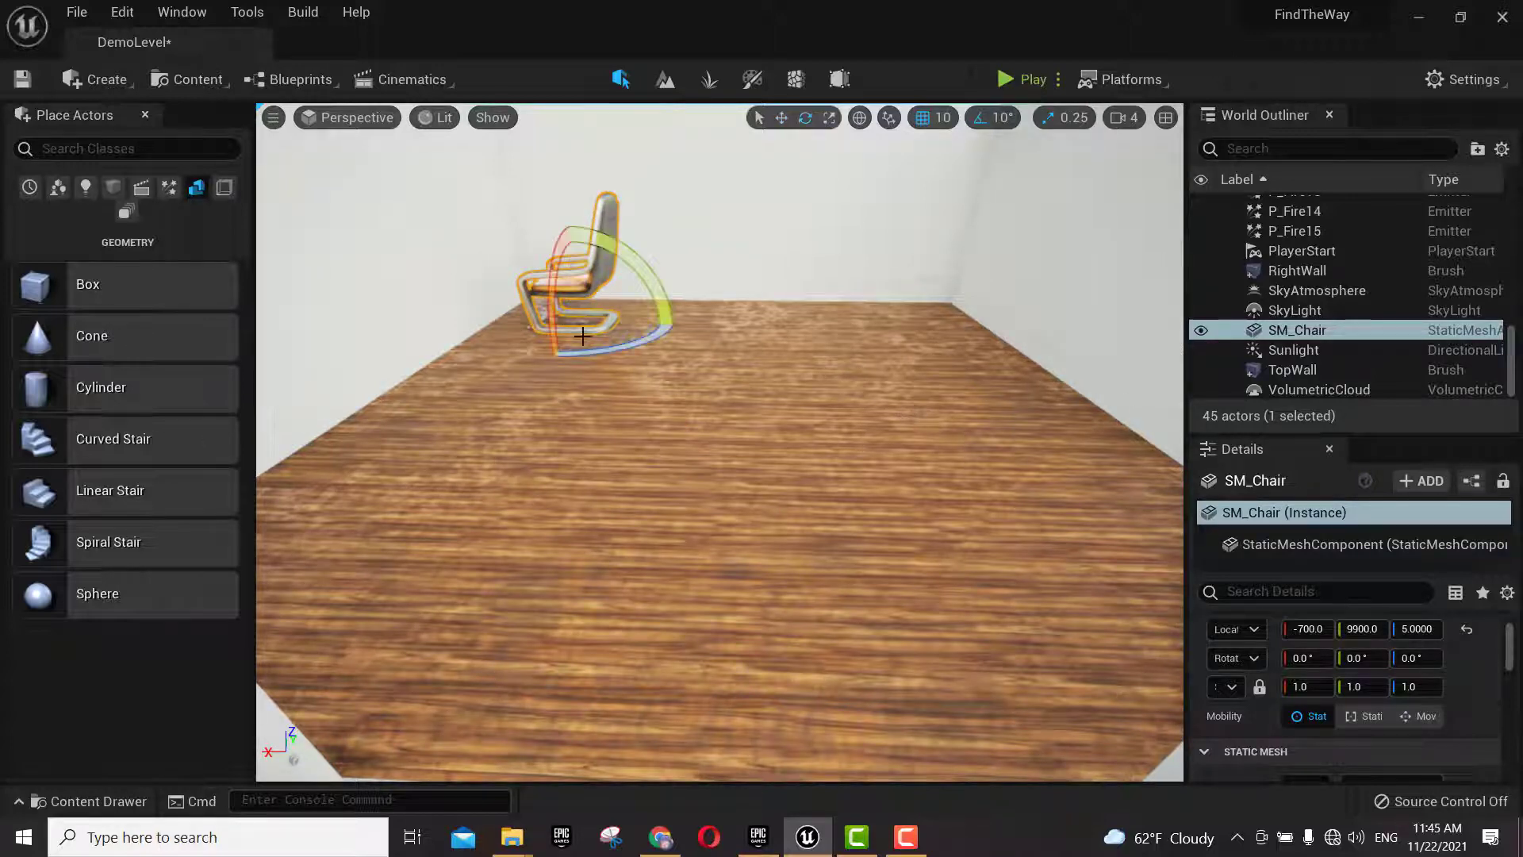
drag(582, 349, 645, 345)
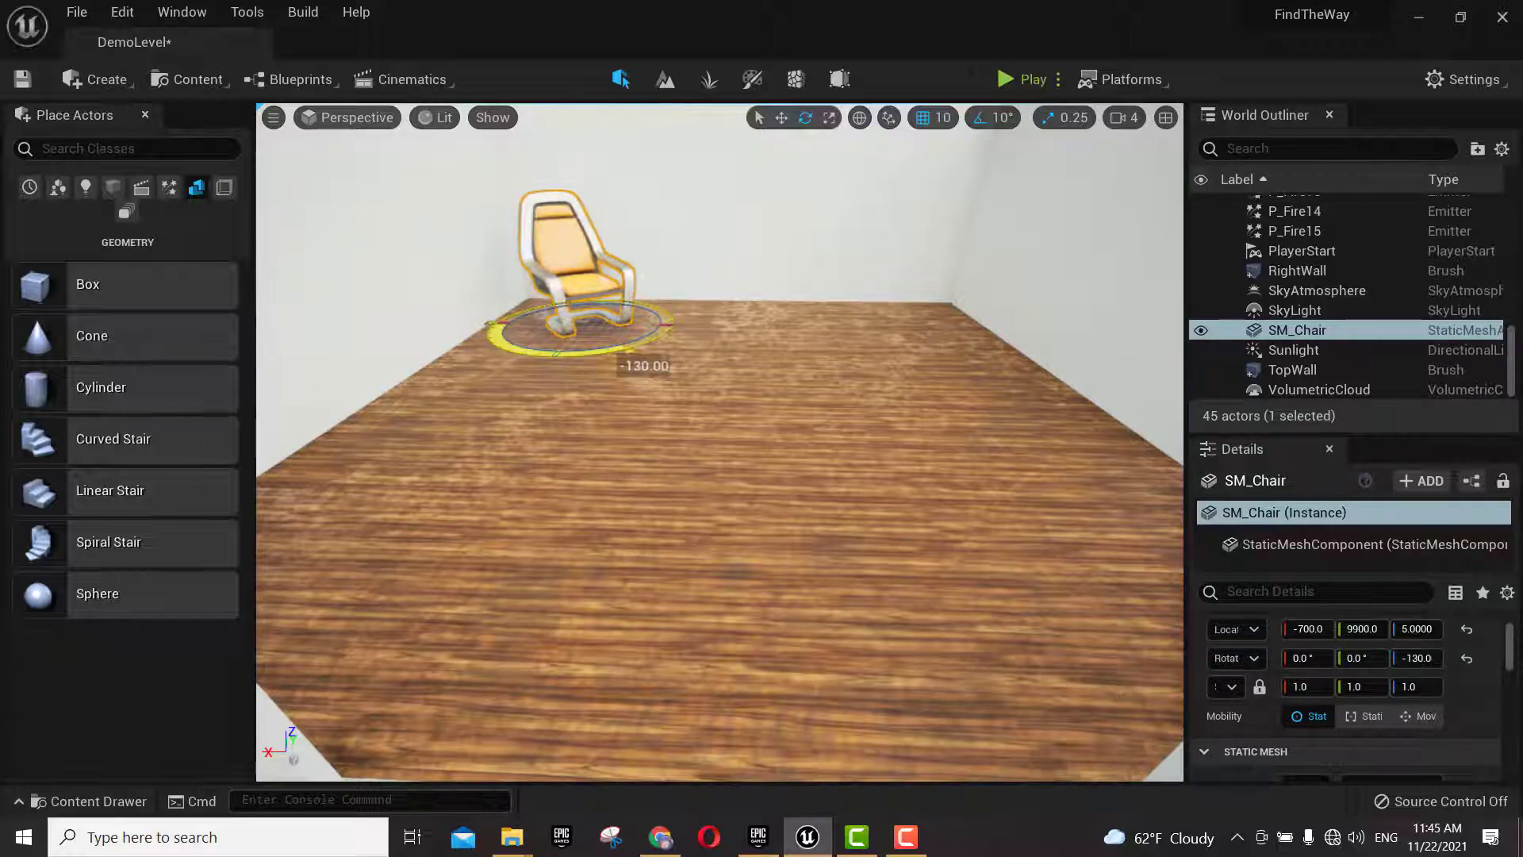
key(w)
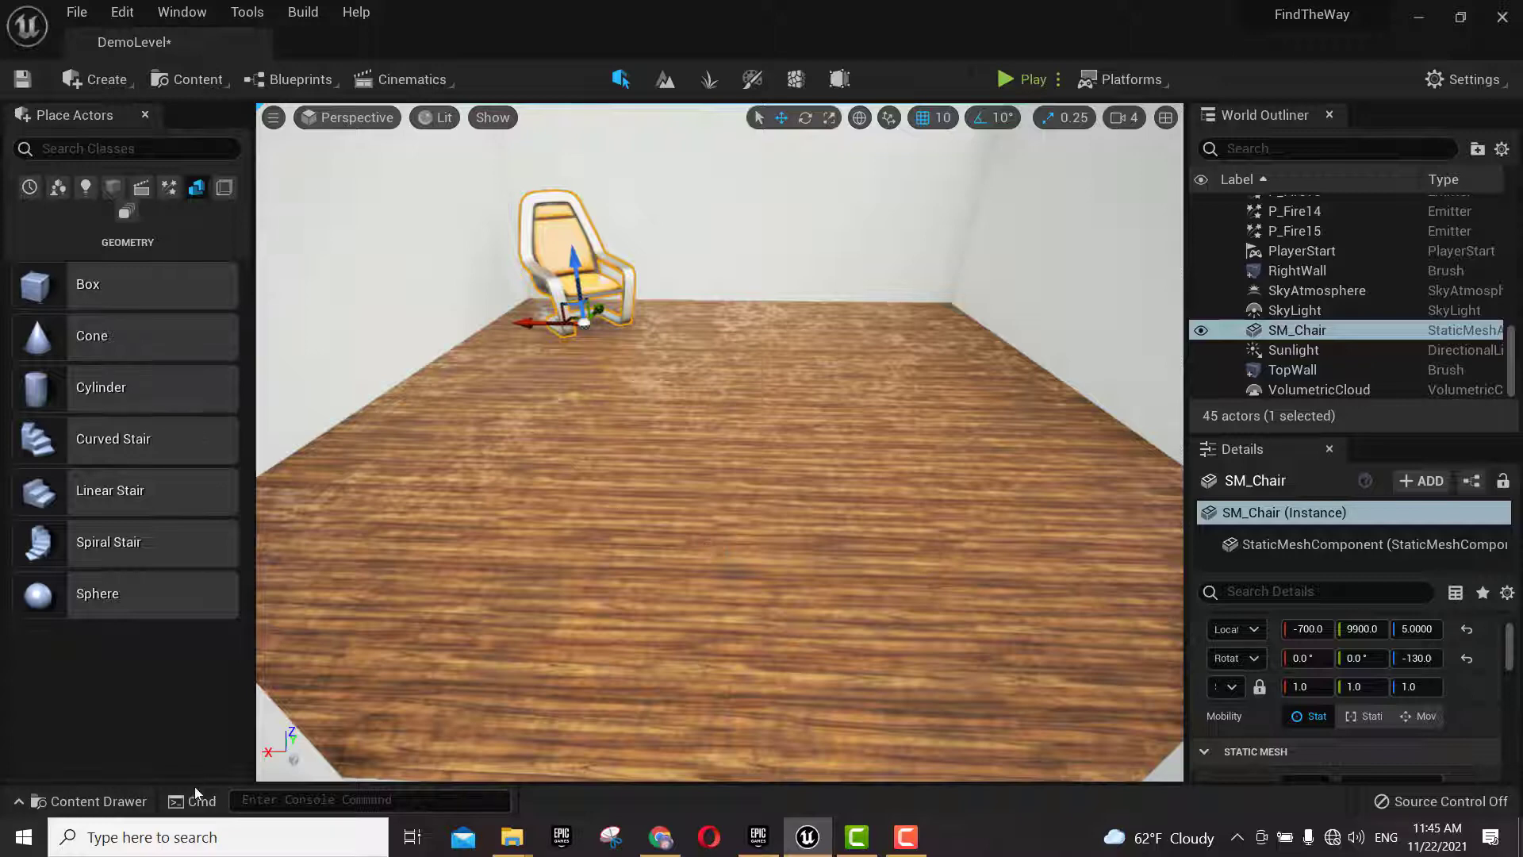
- Place the SM_TableRound prop near the middle of the house floor and snap it down to the floor
click(96, 802)
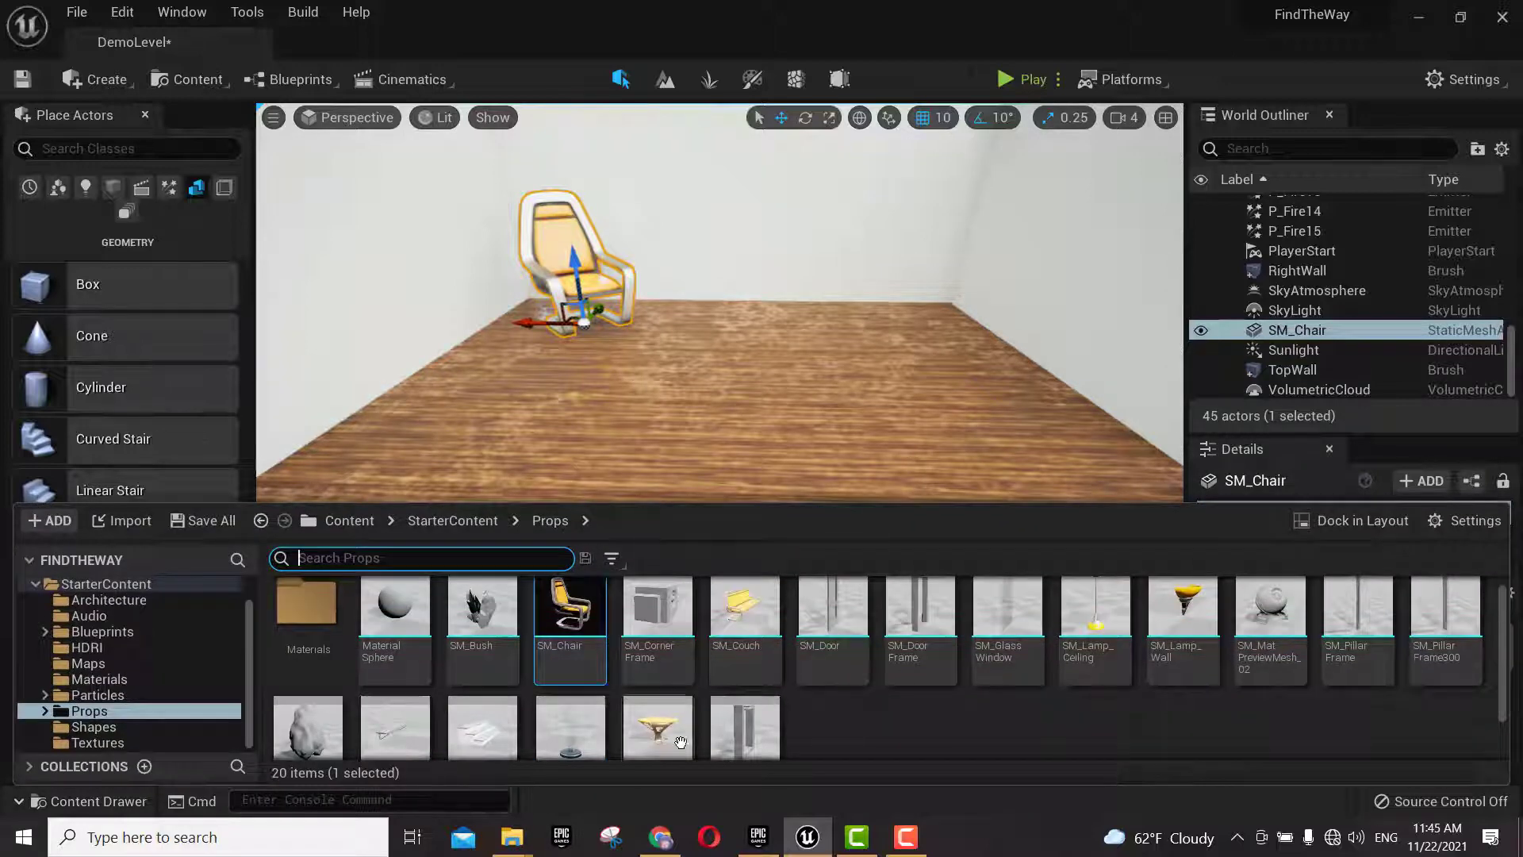
drag(690, 652, 742, 404)
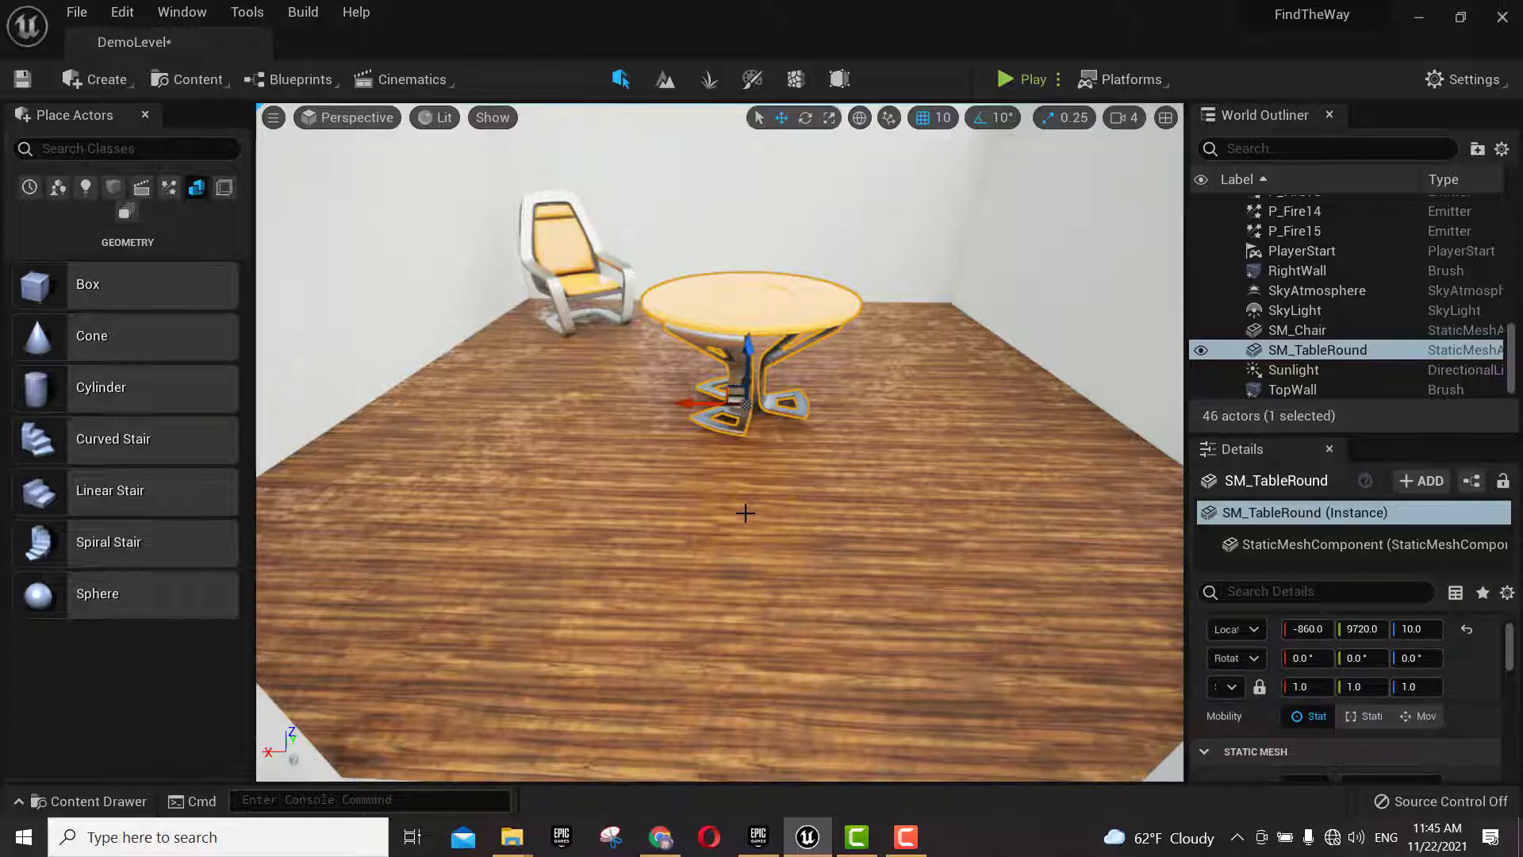
key(End)
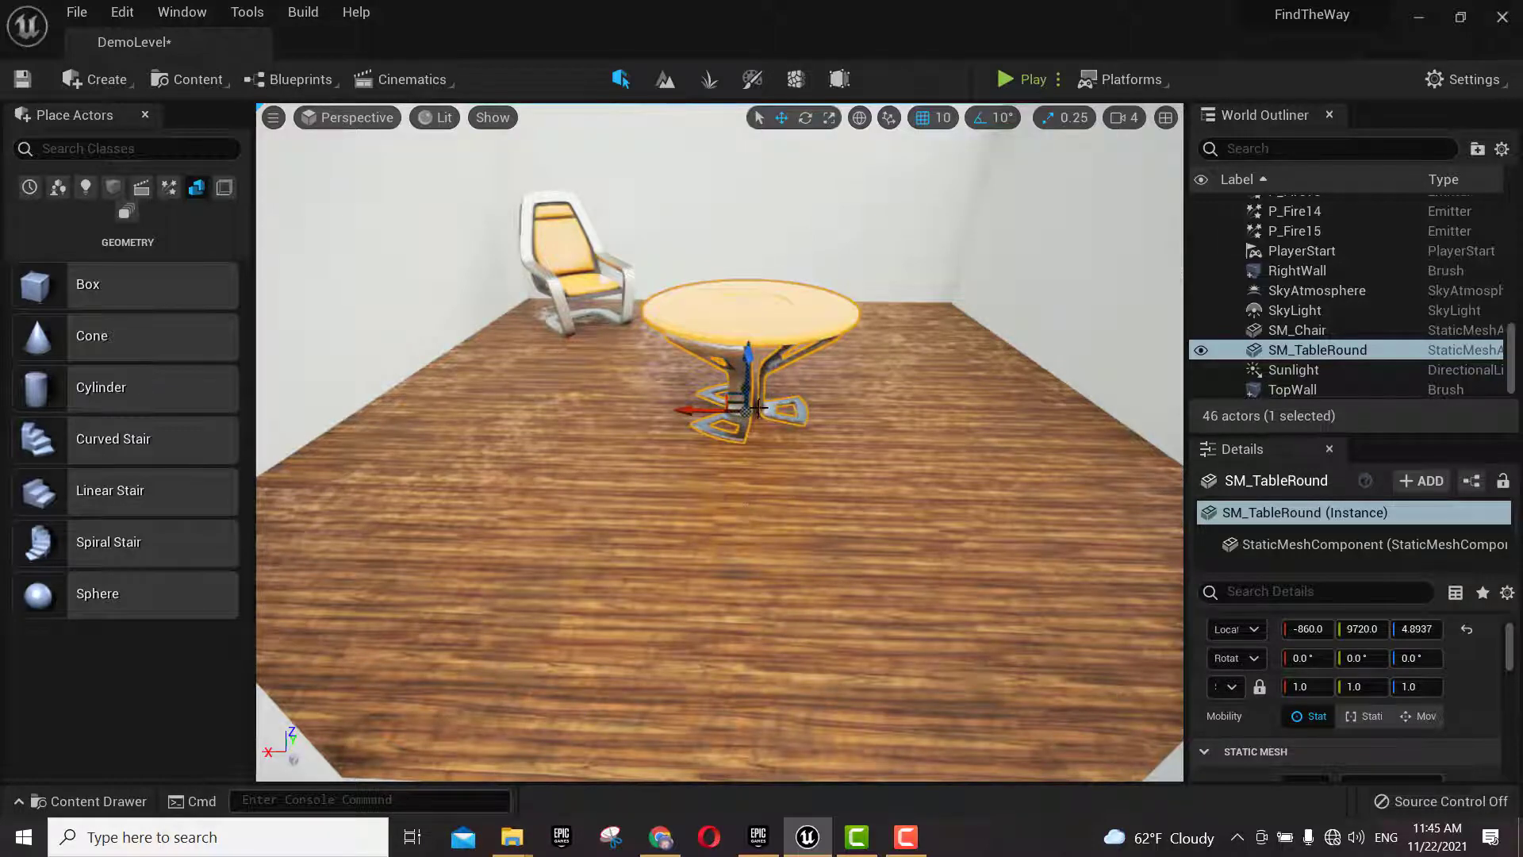
- Undo a free move of the round table, and shift it along the X axis to X -880
drag(740, 412, 769, 412)
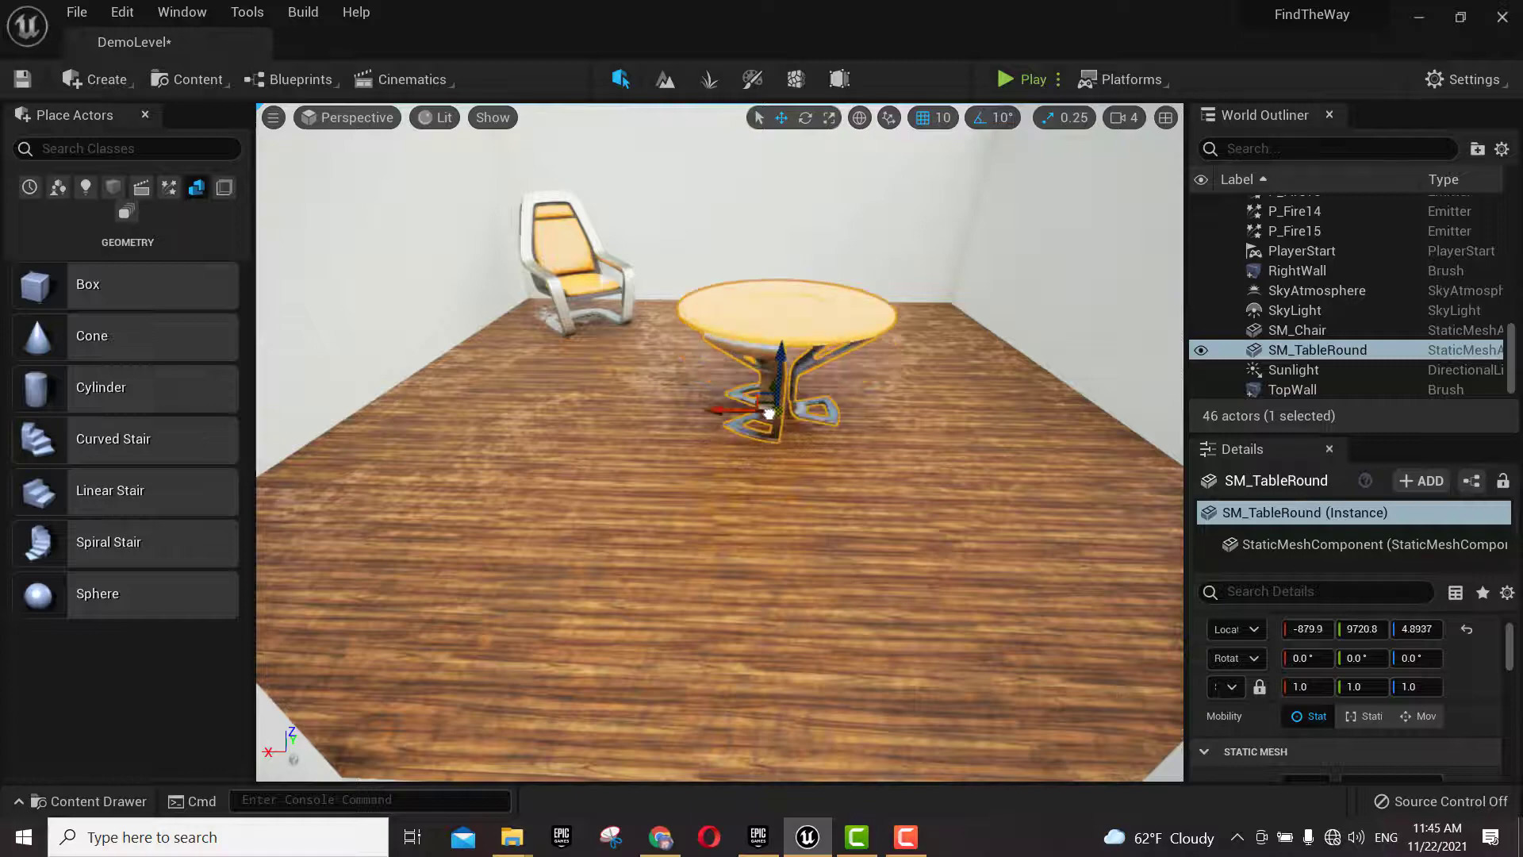
key(ctrl+z)
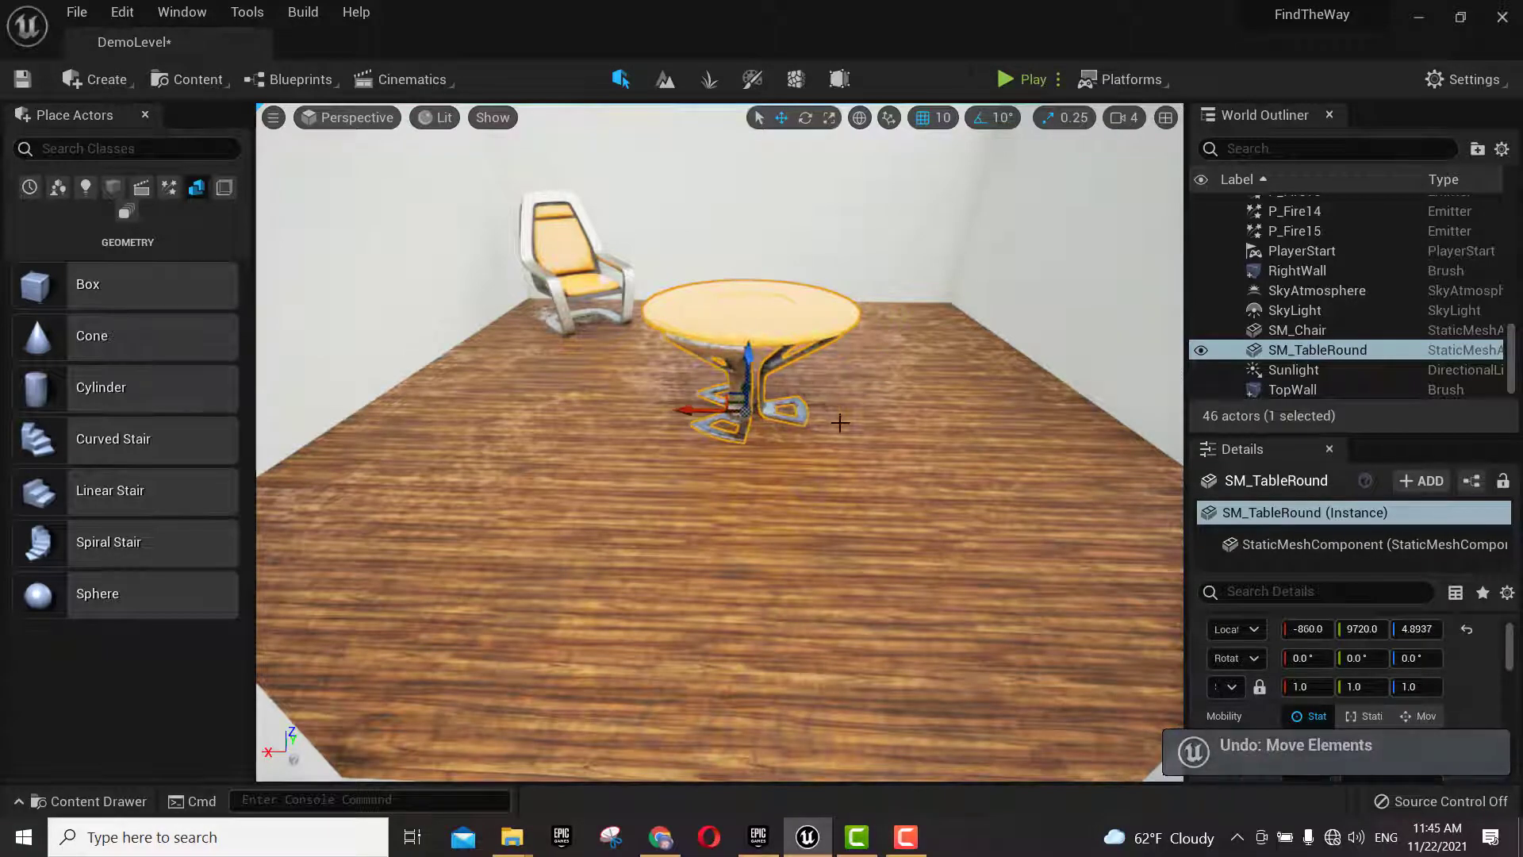
mouse_move(768, 413)
right_down()
mouse_move(840, 428)
mouse_move(793, 429)
right_up()
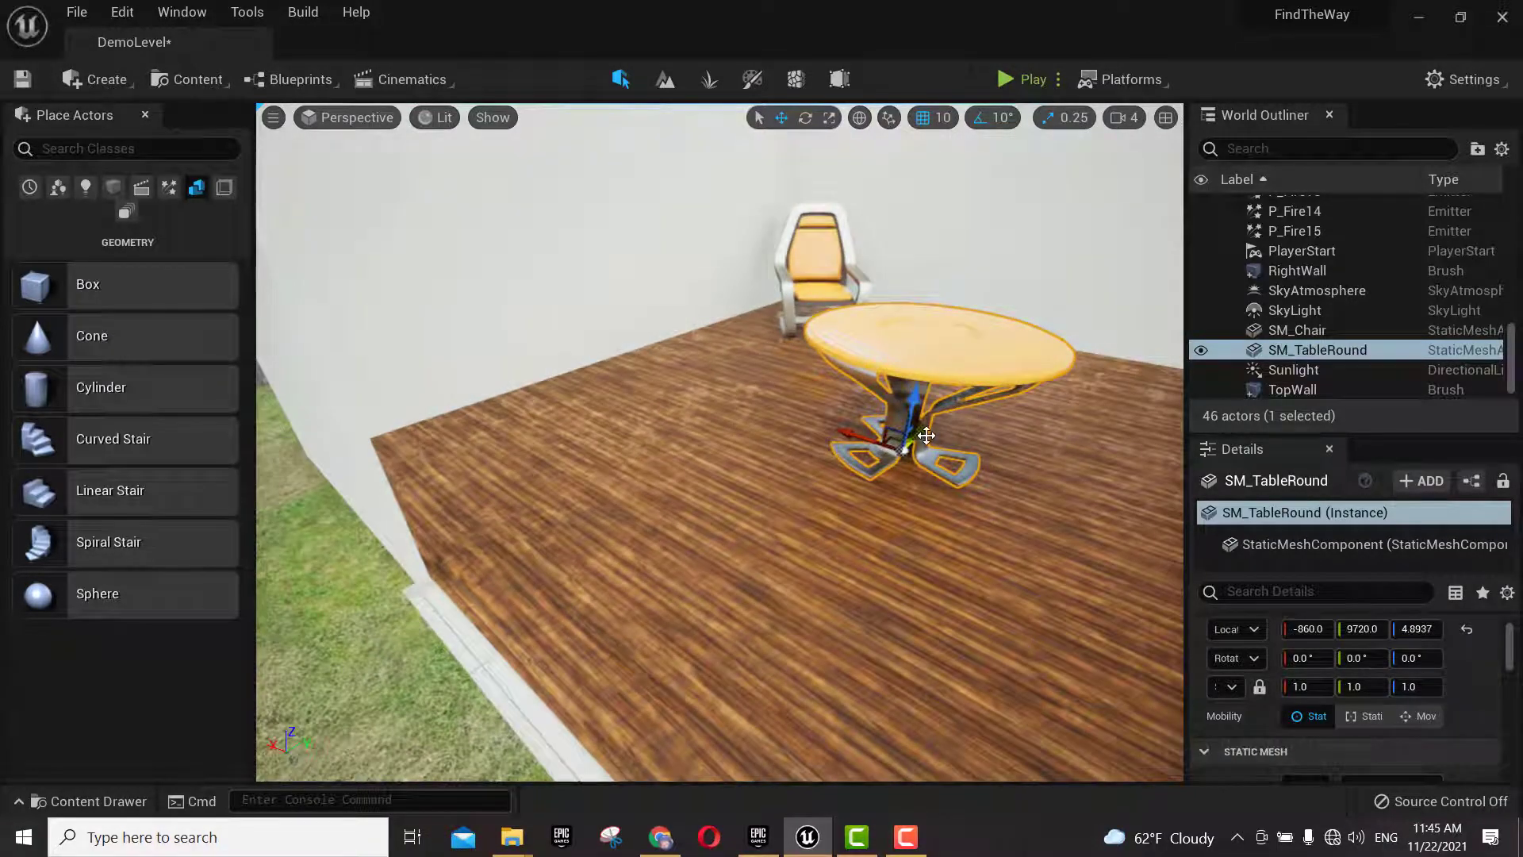
drag(932, 434, 866, 489)
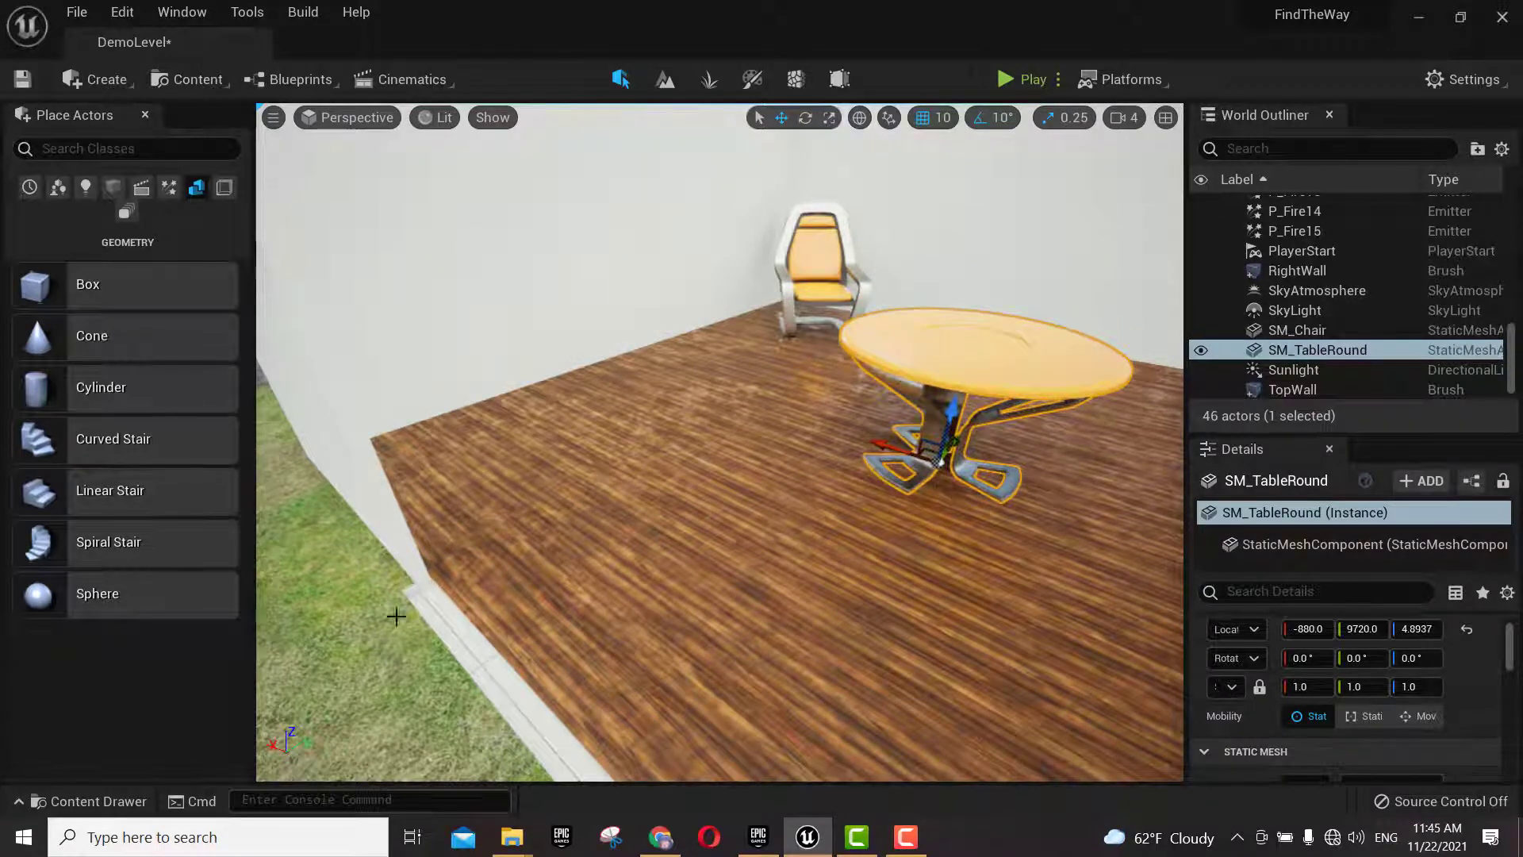
- Place the SM_Lamp_Ceiling prop against the back wall inside the house
click(87, 801)
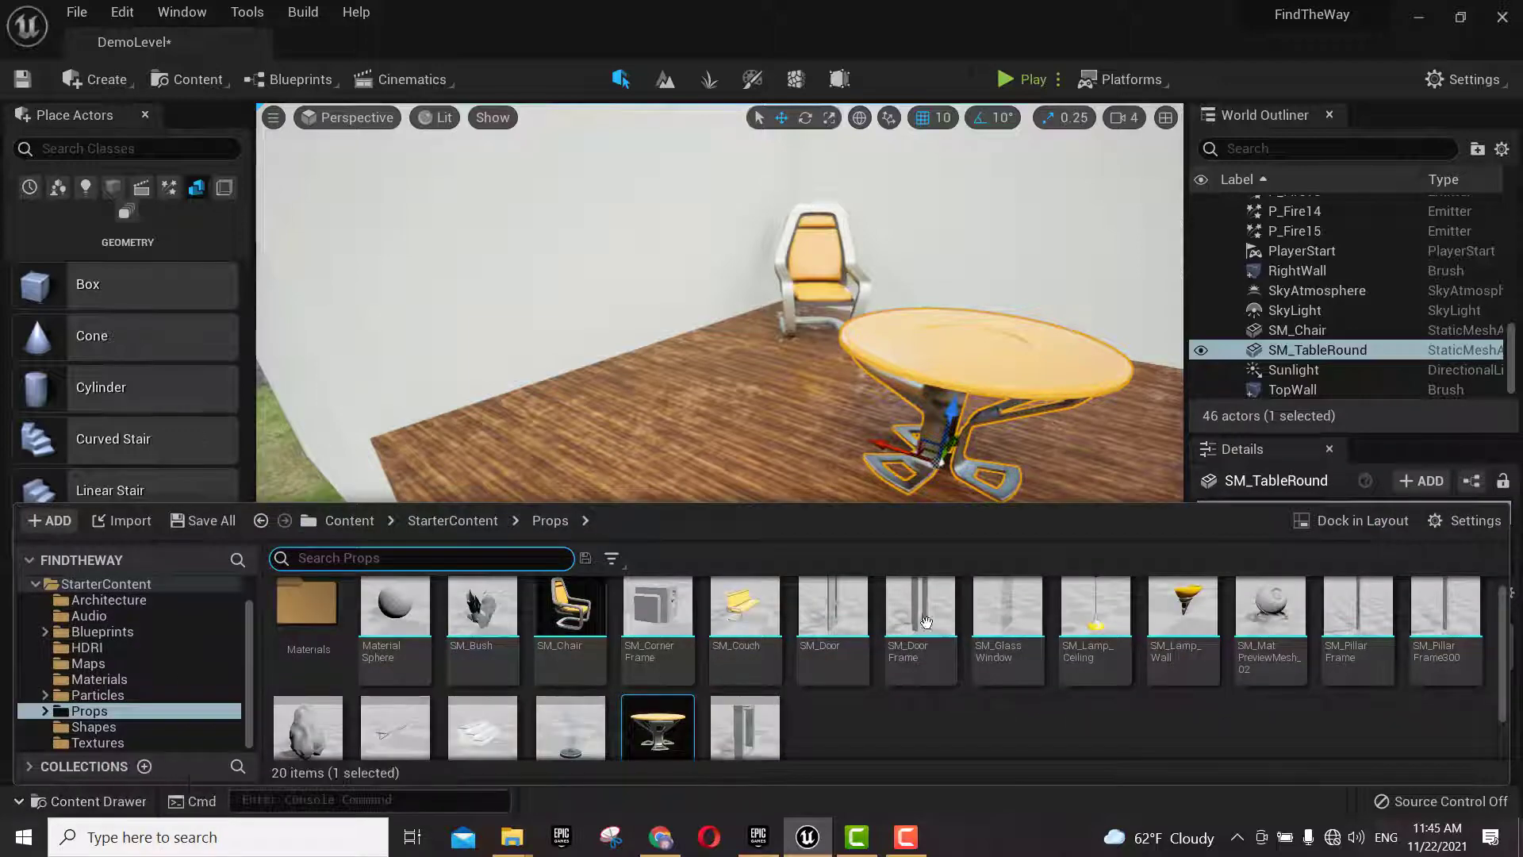
click(969, 317)
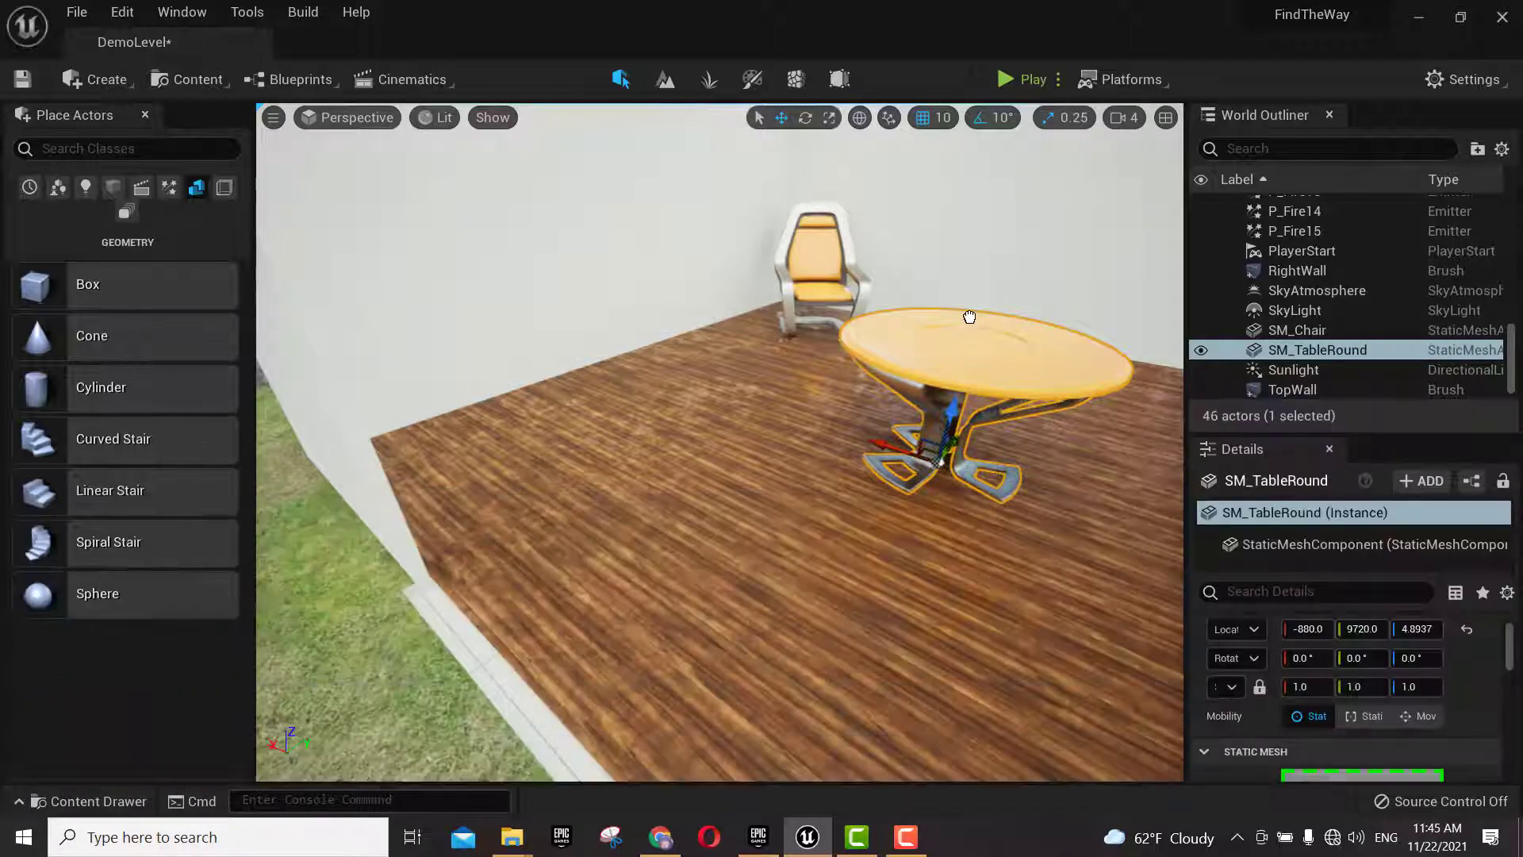
drag(947, 207, 952, 264)
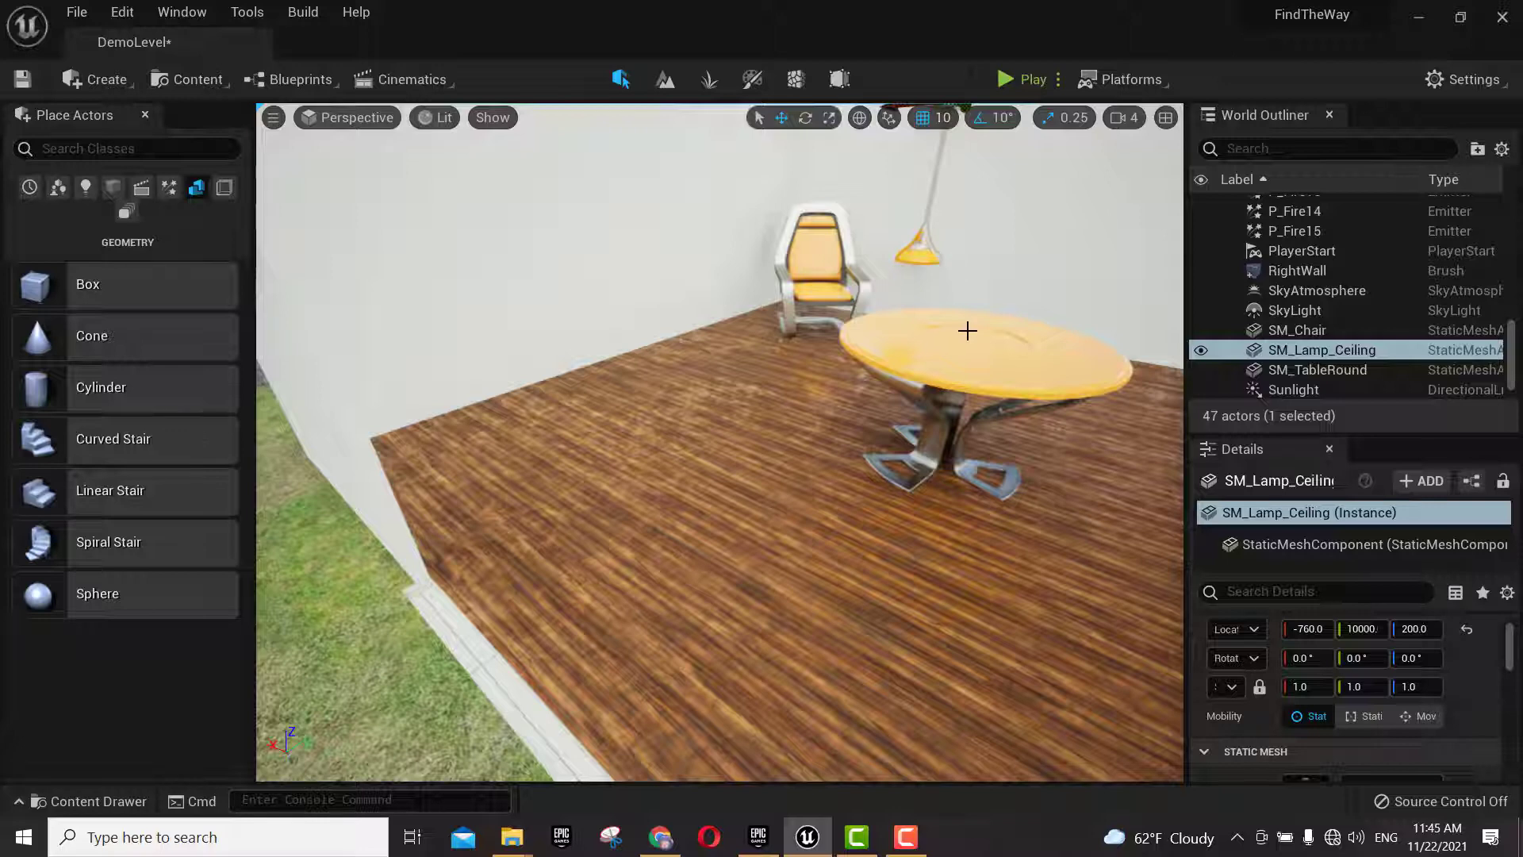
- Move the ceiling lamp away from the back wall and up to Y 9750 and Z 300
key(f)
scroll(891, 531, down, 3)
right_drag(891, 531, 793, 493)
drag(750, 351, 549, 179)
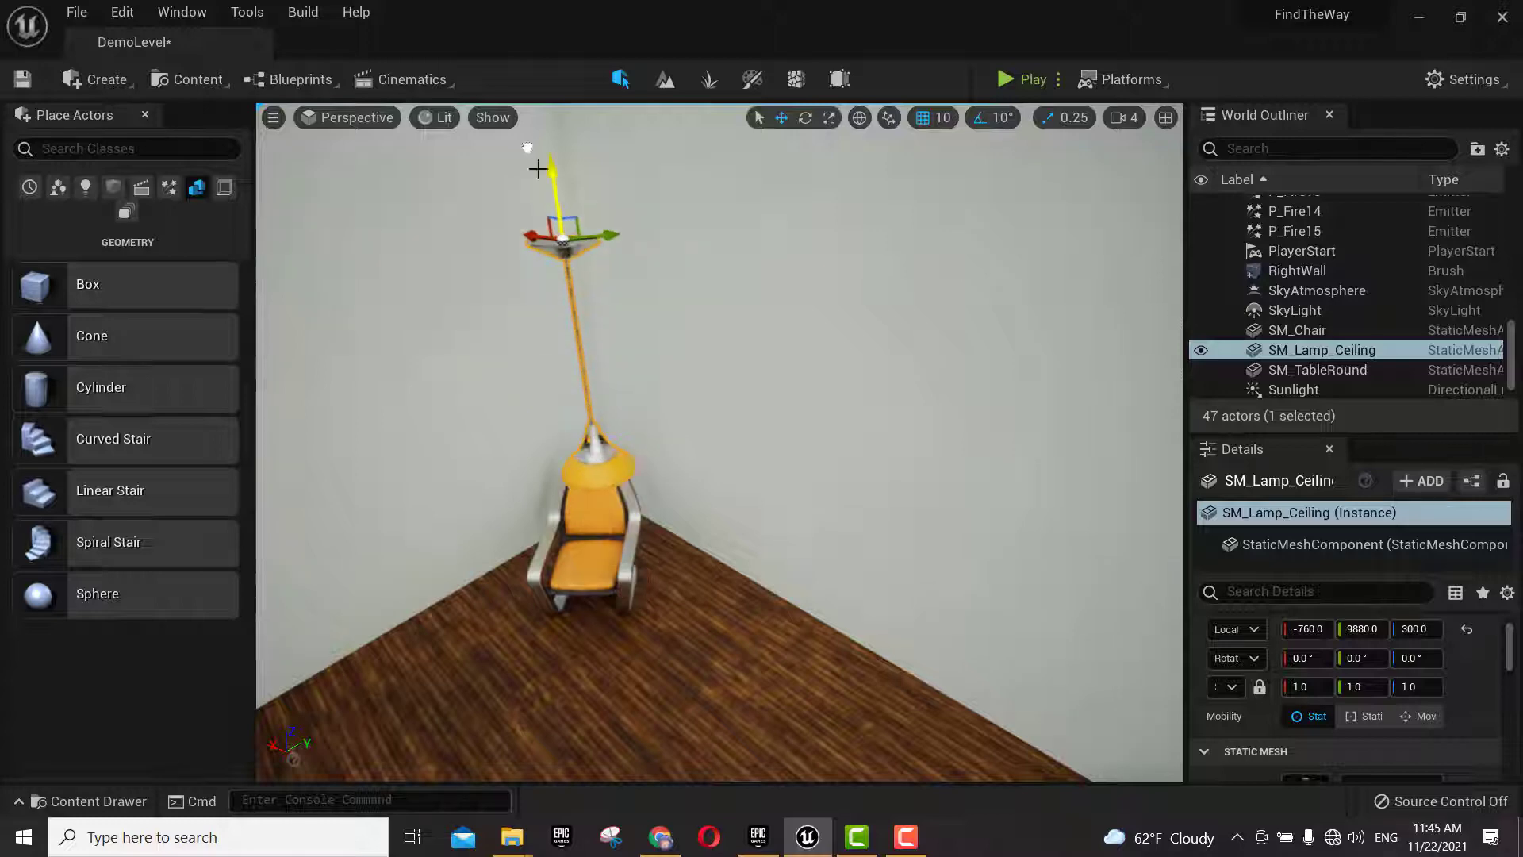
right_drag(714, 516, 764, 476)
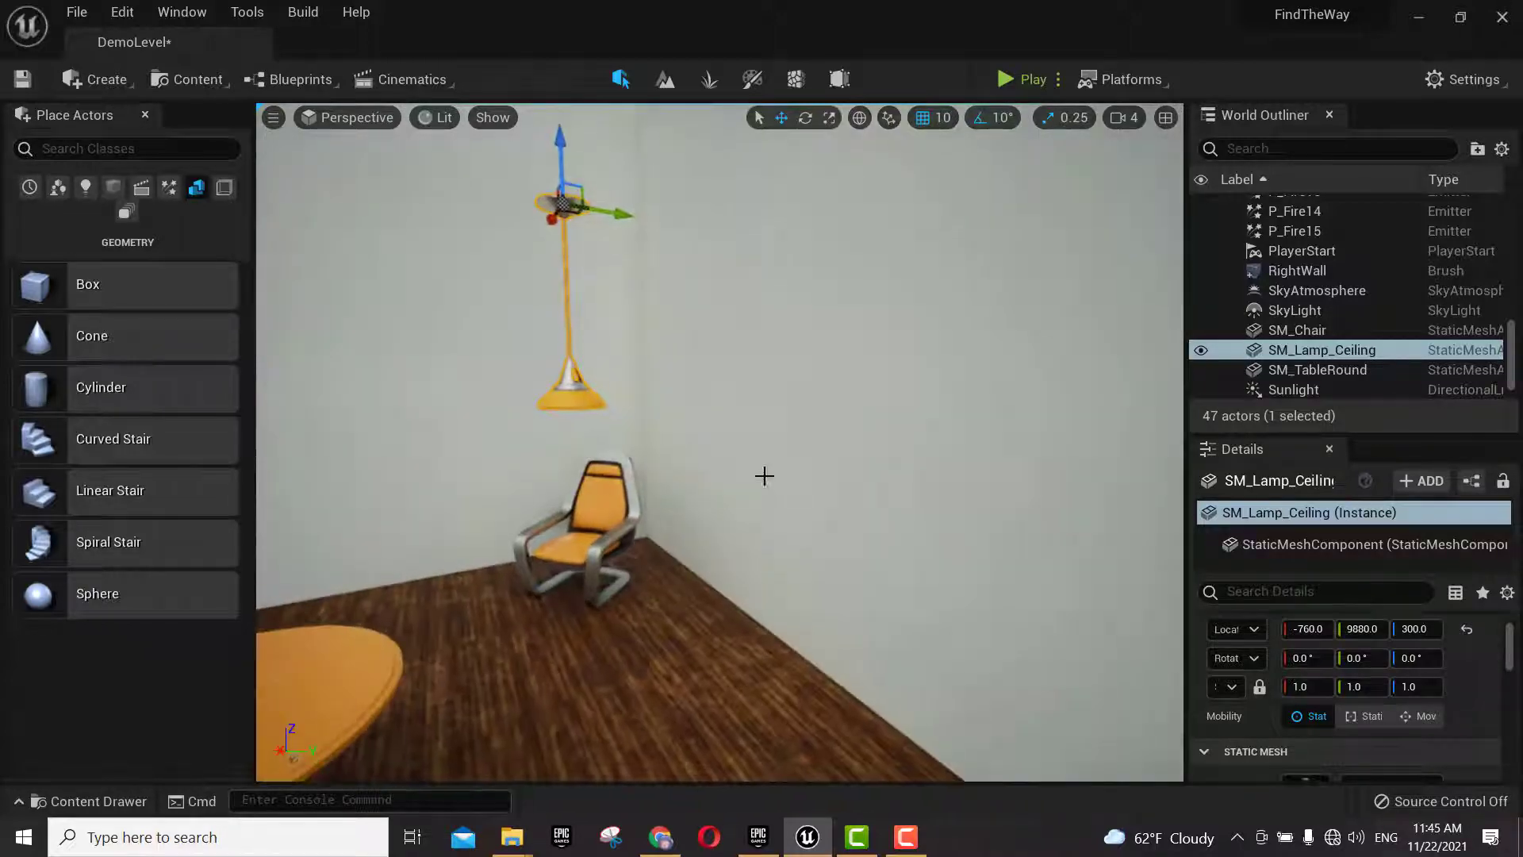
drag(627, 217, 411, 249)
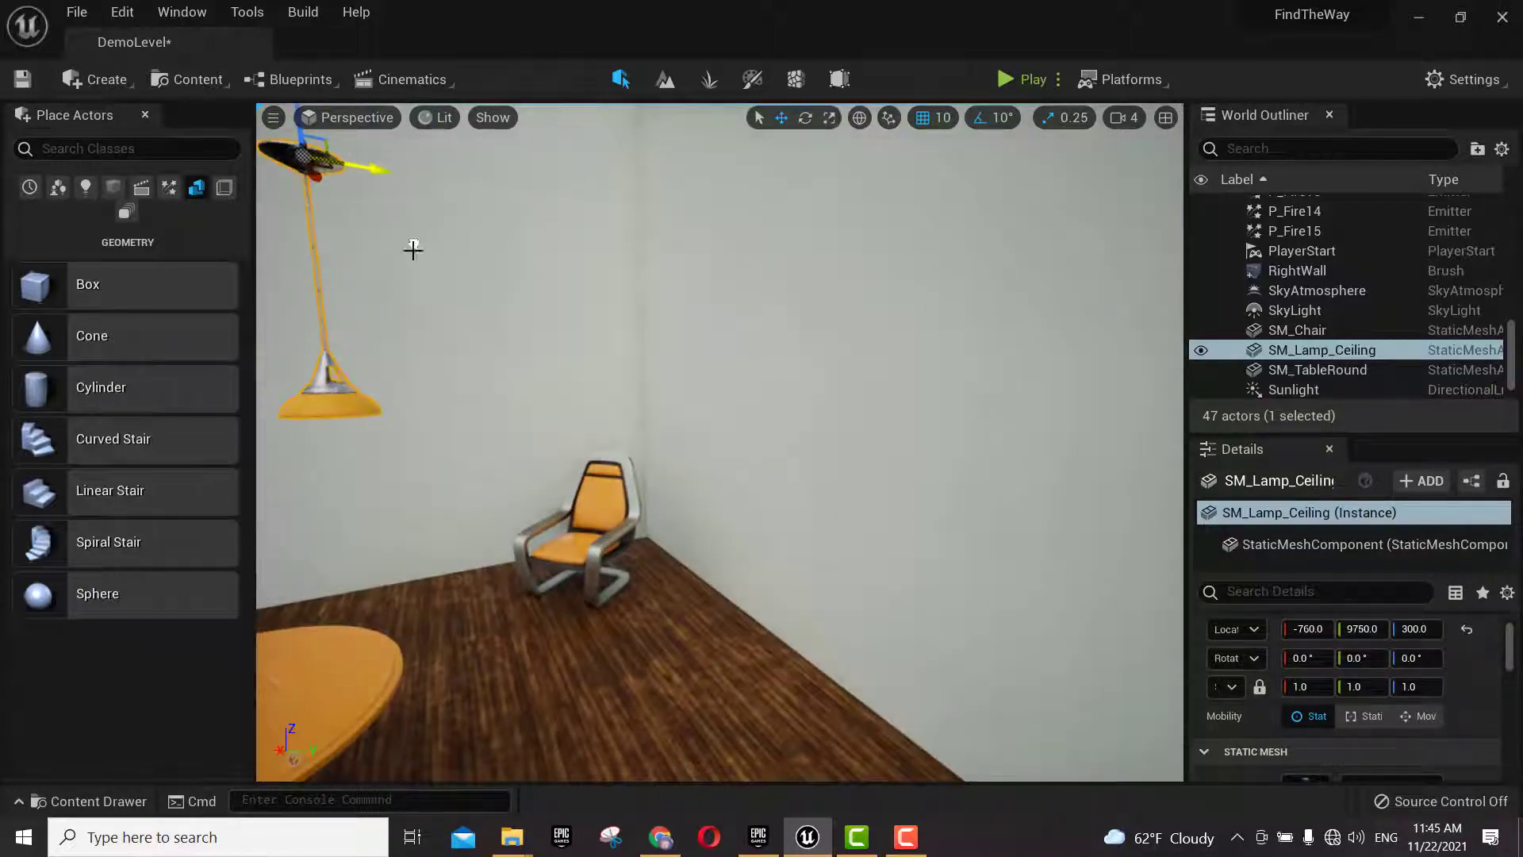
- Raise the ceiling lamp to Z 490 so its mount meets the house ceiling
key(f)
scroll(604, 401, down, 6)
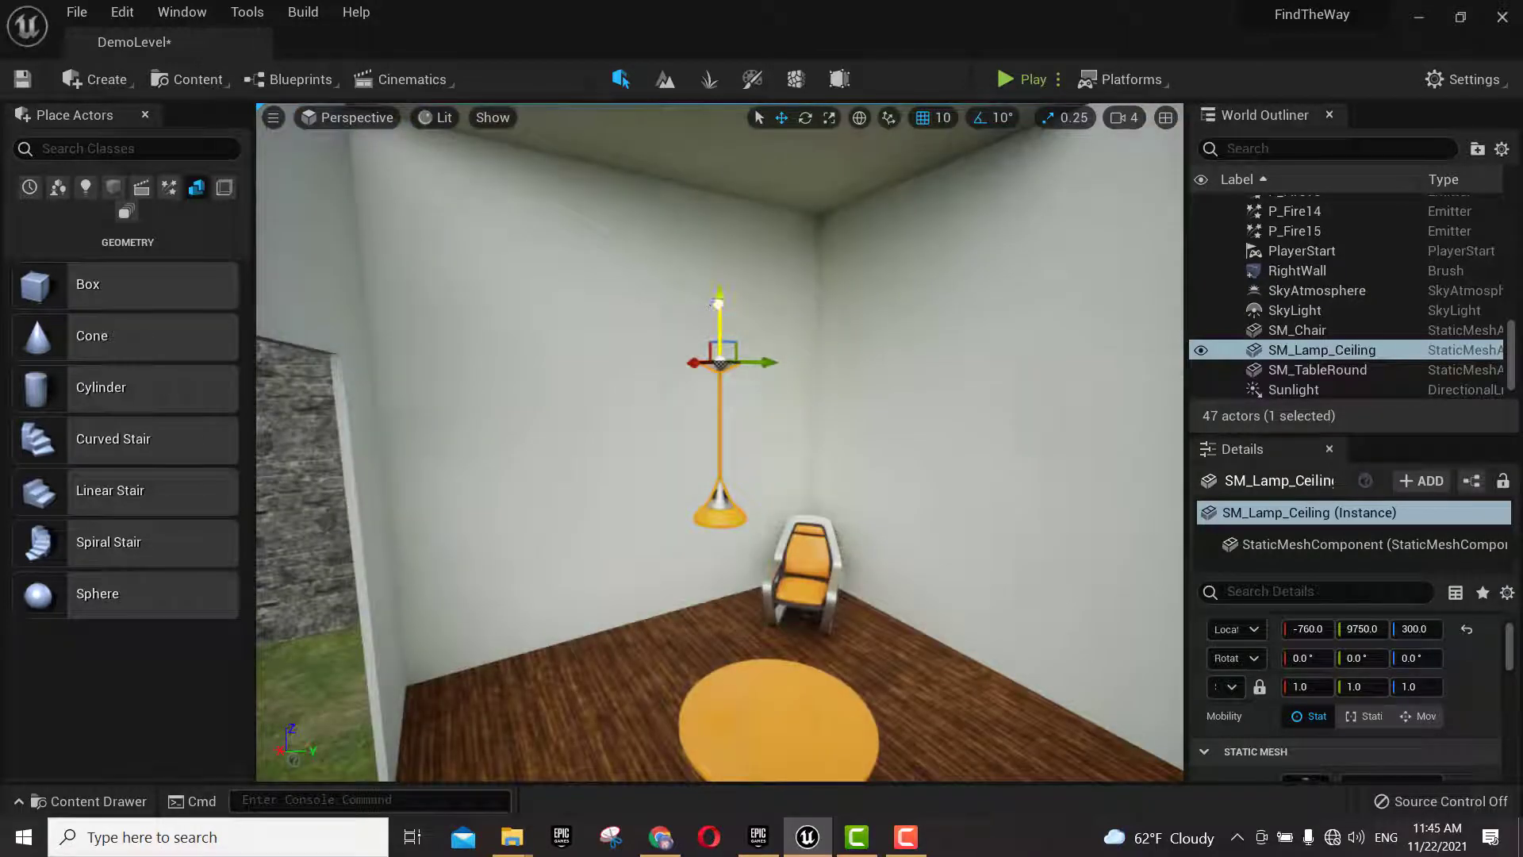
drag(716, 301, 726, 104)
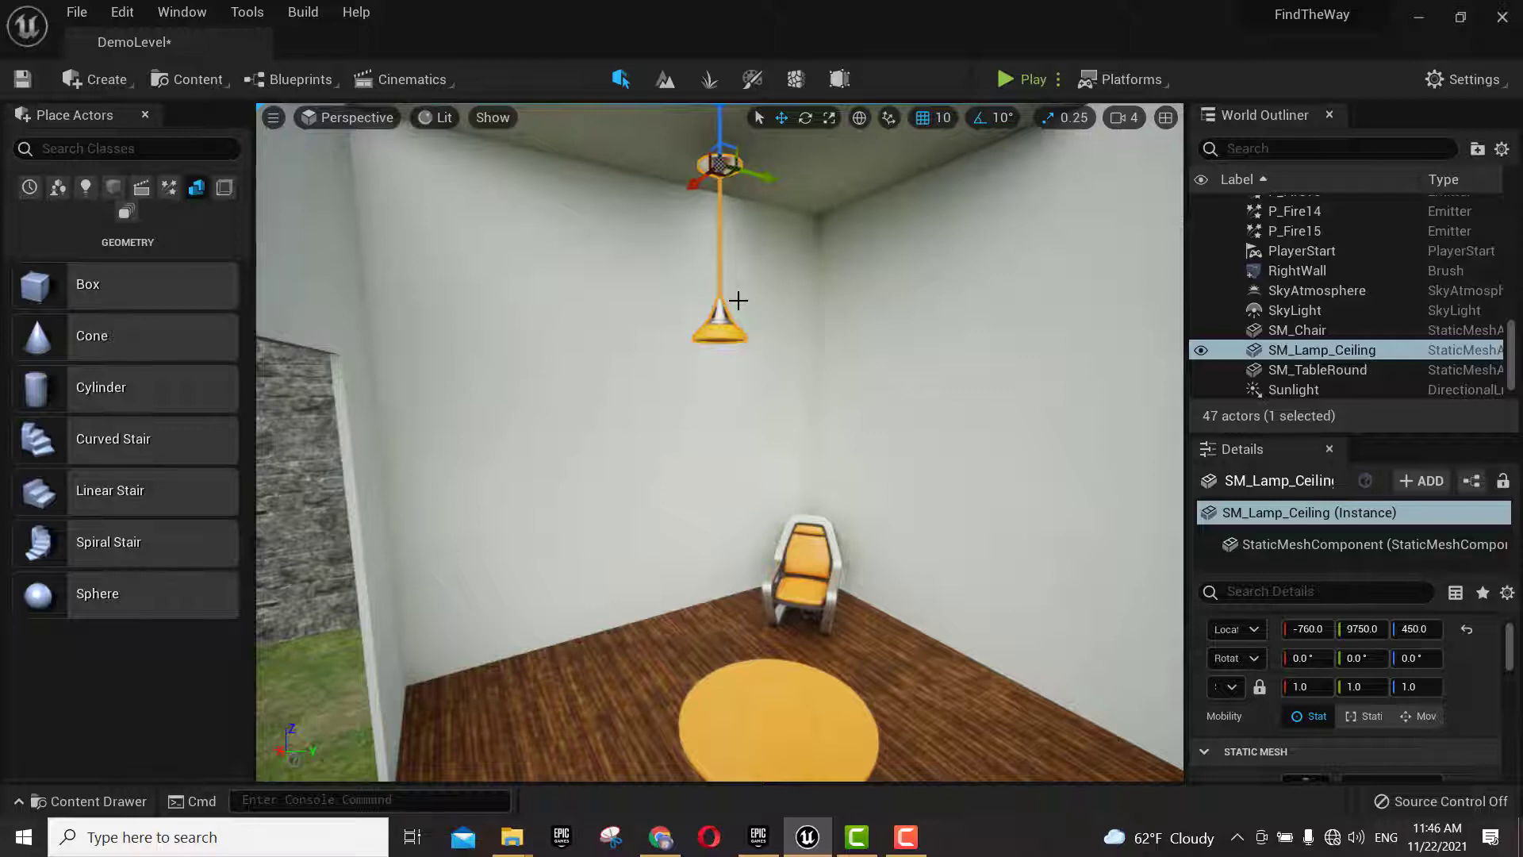
key(f)
scroll(762, 320, down, 4)
drag(721, 278, 730, 202)
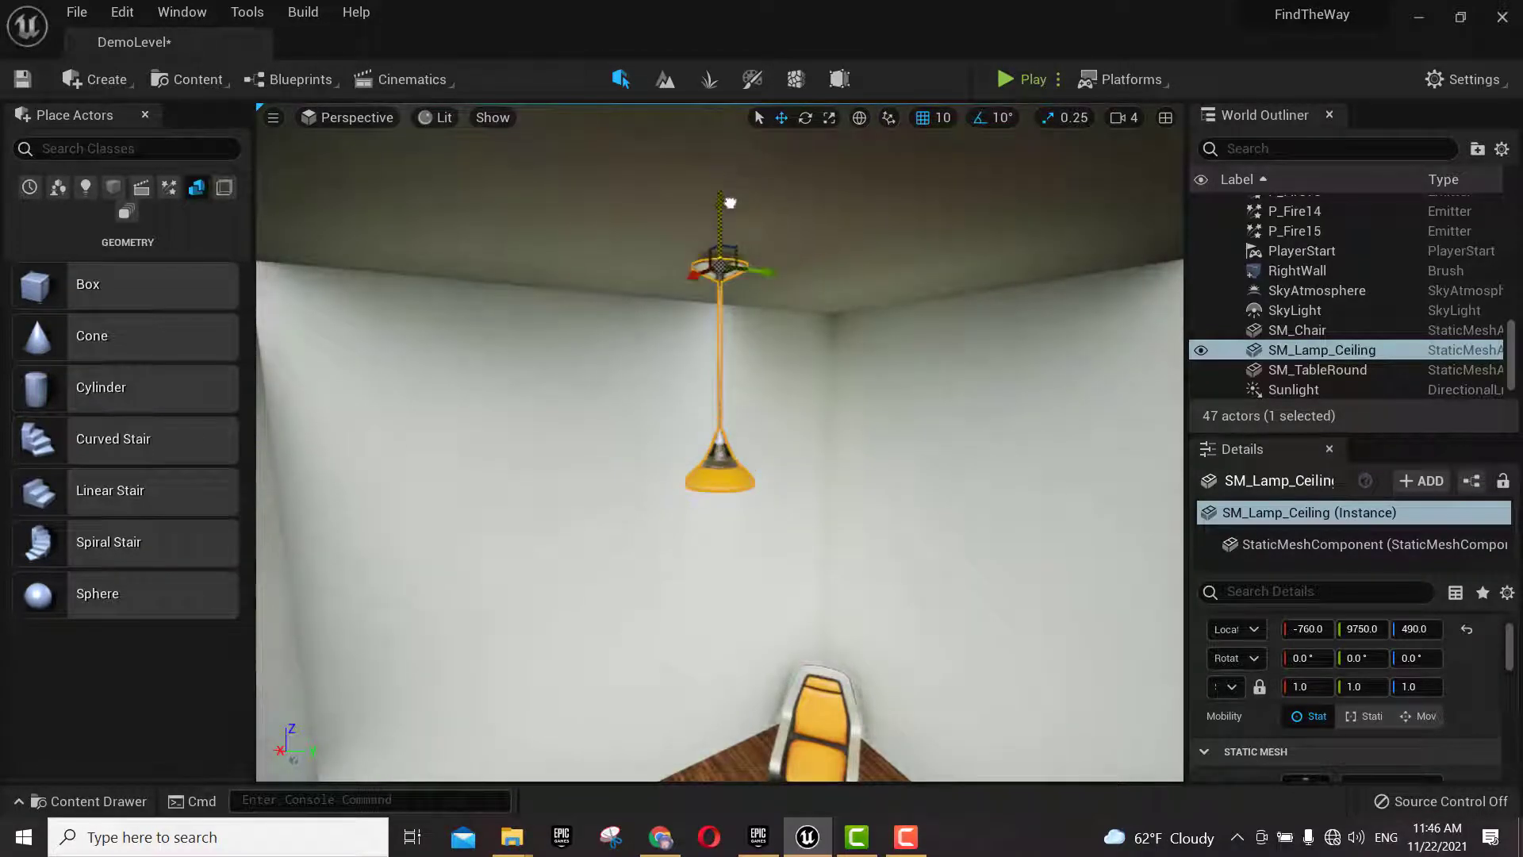
click(743, 540)
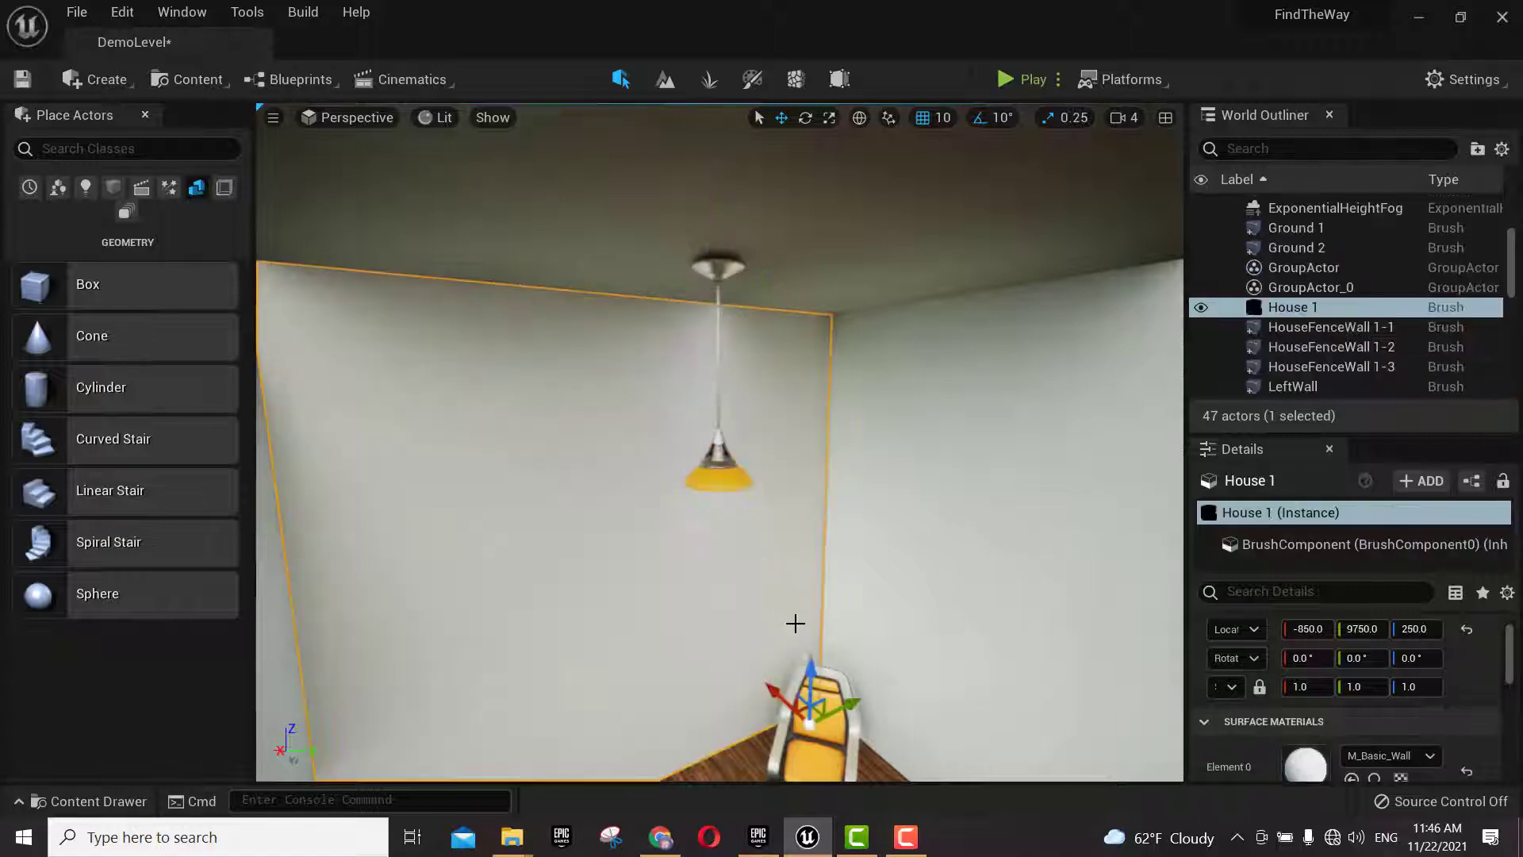
- Shift the ceiling lamp across the ceiling to X -830 and Y 9680
right_drag(892, 622, 891, 587)
right_drag(652, 585, 652, 585)
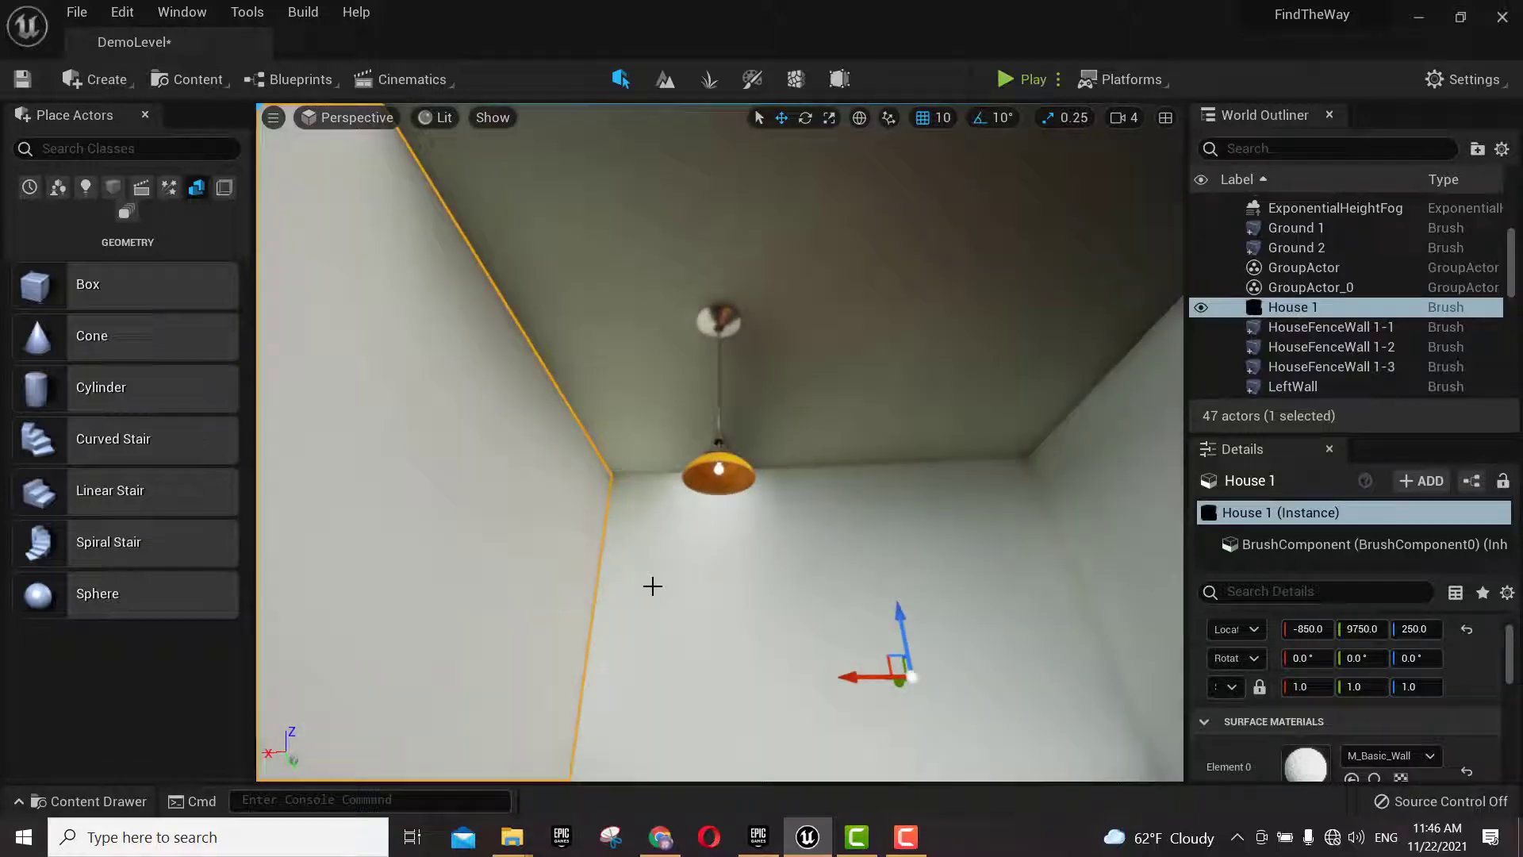
click(734, 332)
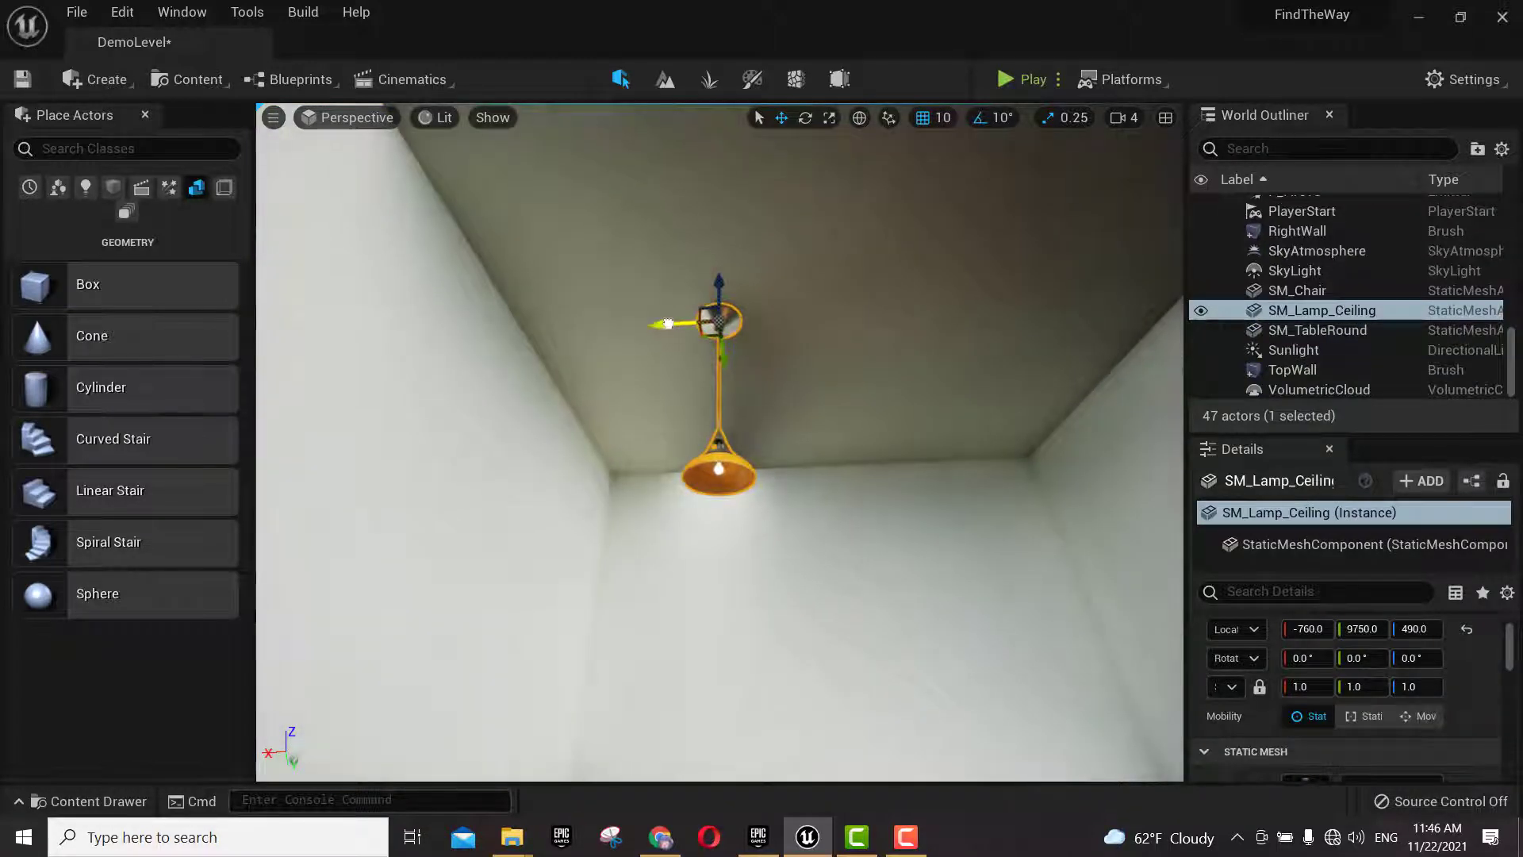
drag(668, 324, 836, 379)
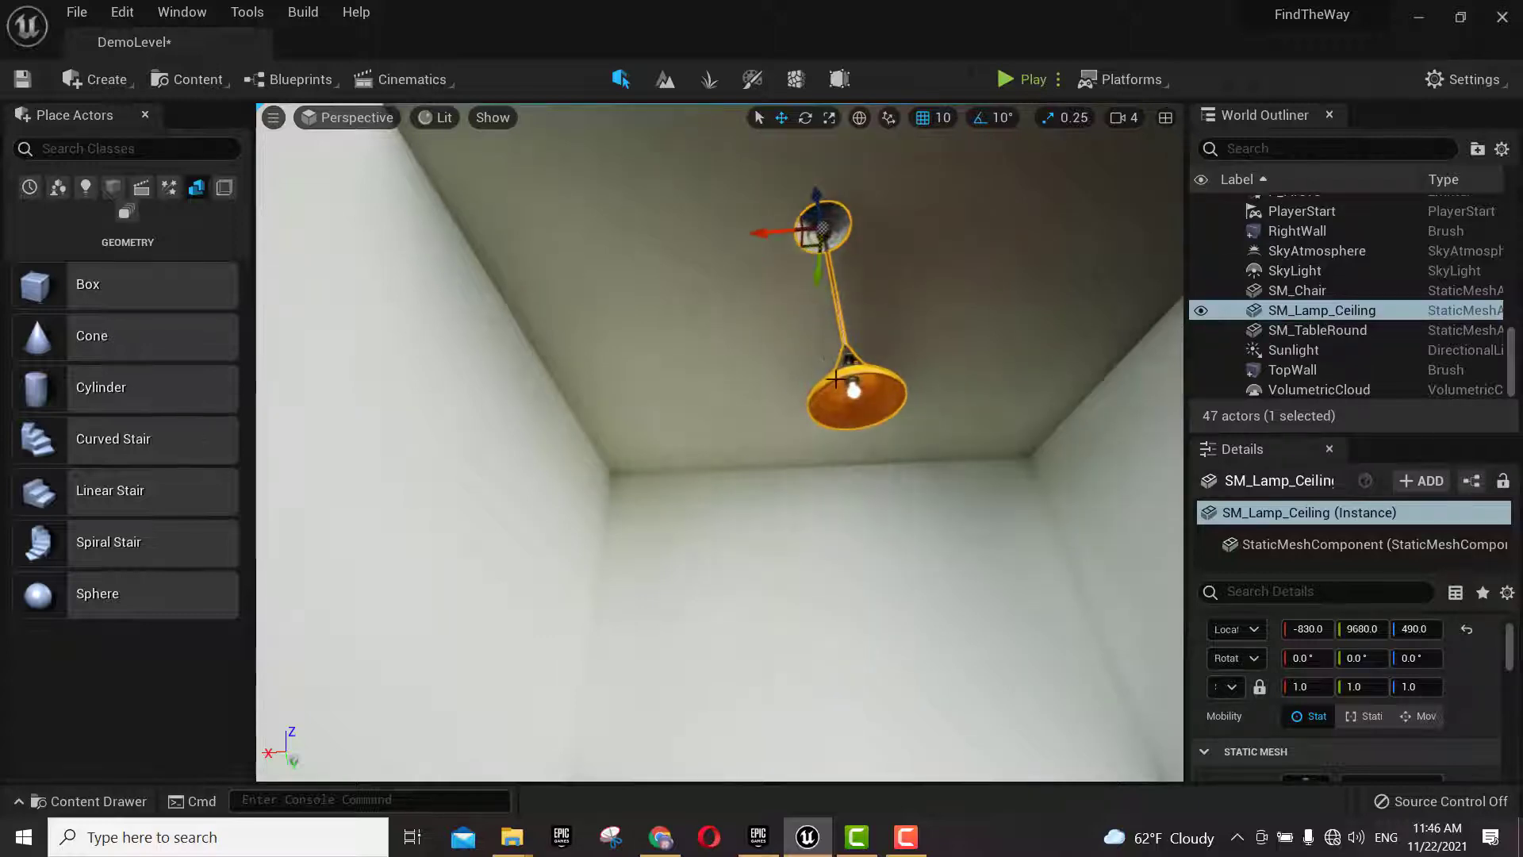
click(898, 519)
mouse_move(976, 503)
right_down()
mouse_move(1111, 486)
mouse_move(1063, 492)
mouse_move(1031, 413)
mouse_move(938, 556)
right_up()
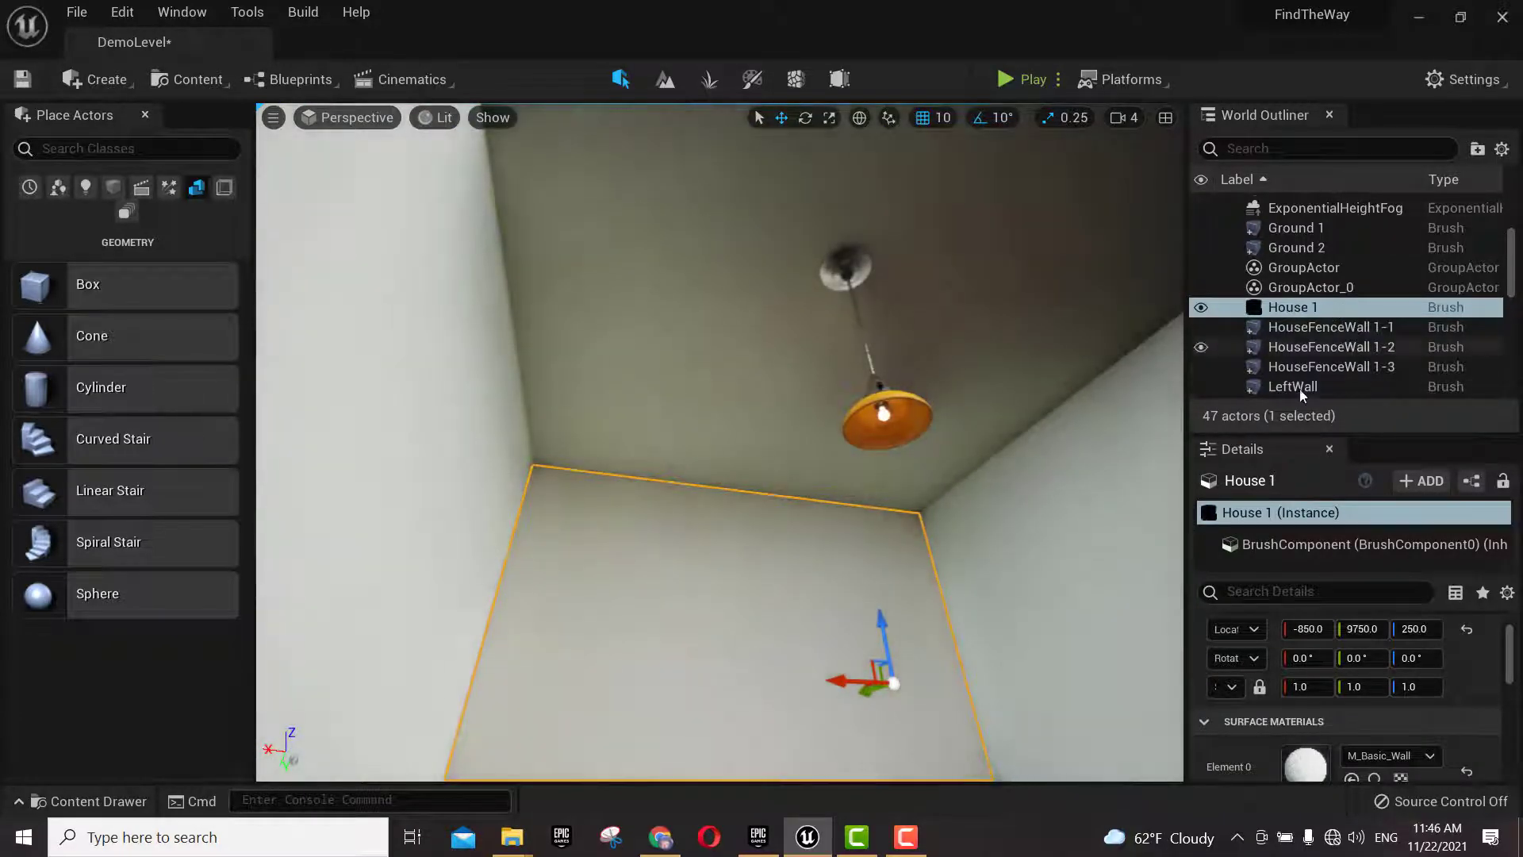
- Look through the level's light and prop actors, ending with the ceiling lamp selected
scroll(1317, 384, down, 6)
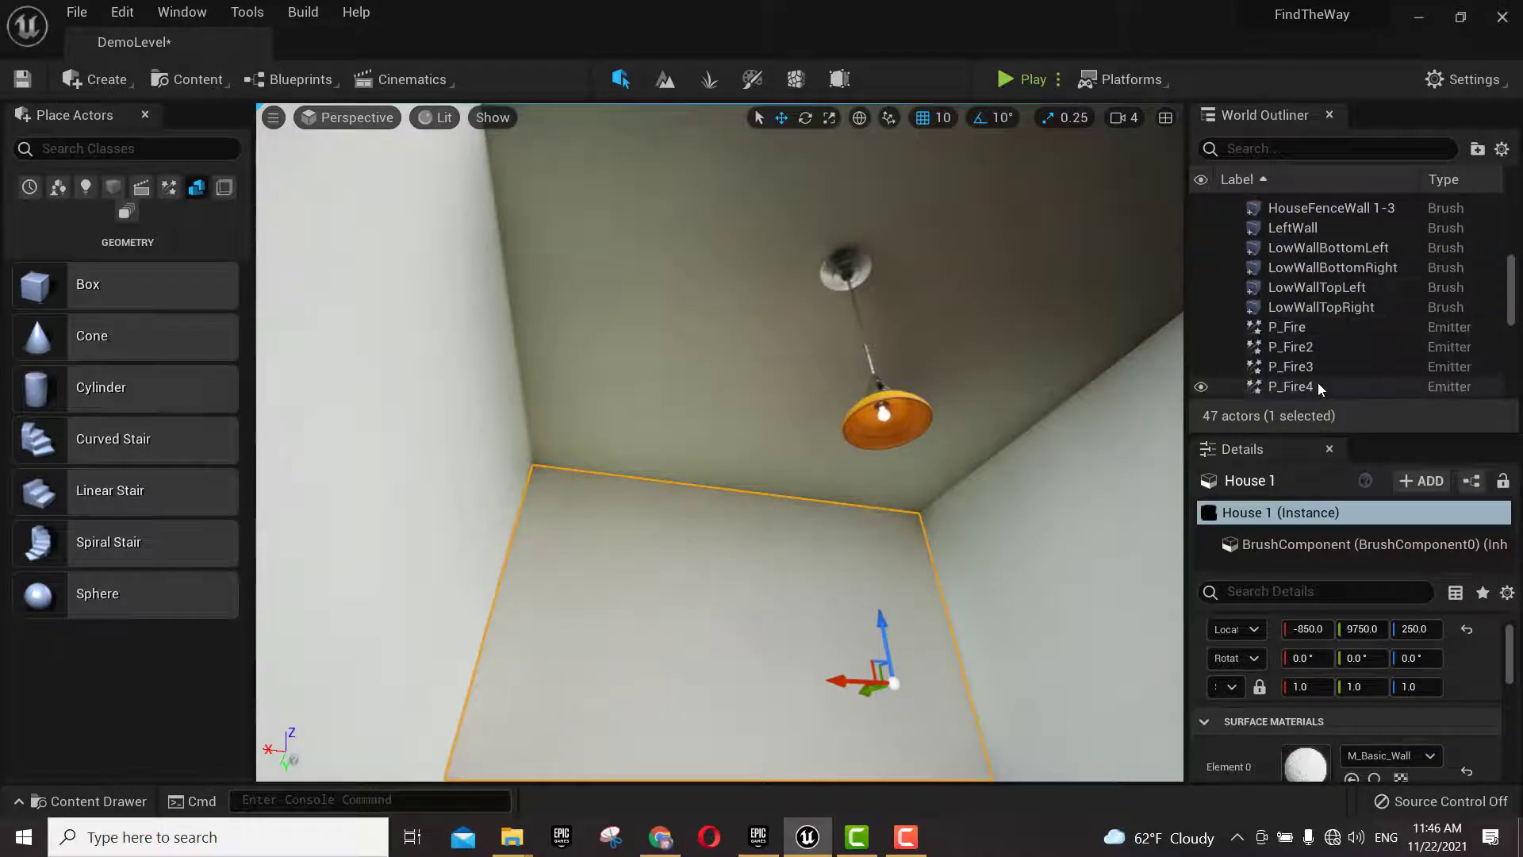
scroll(1317, 385, down, 5)
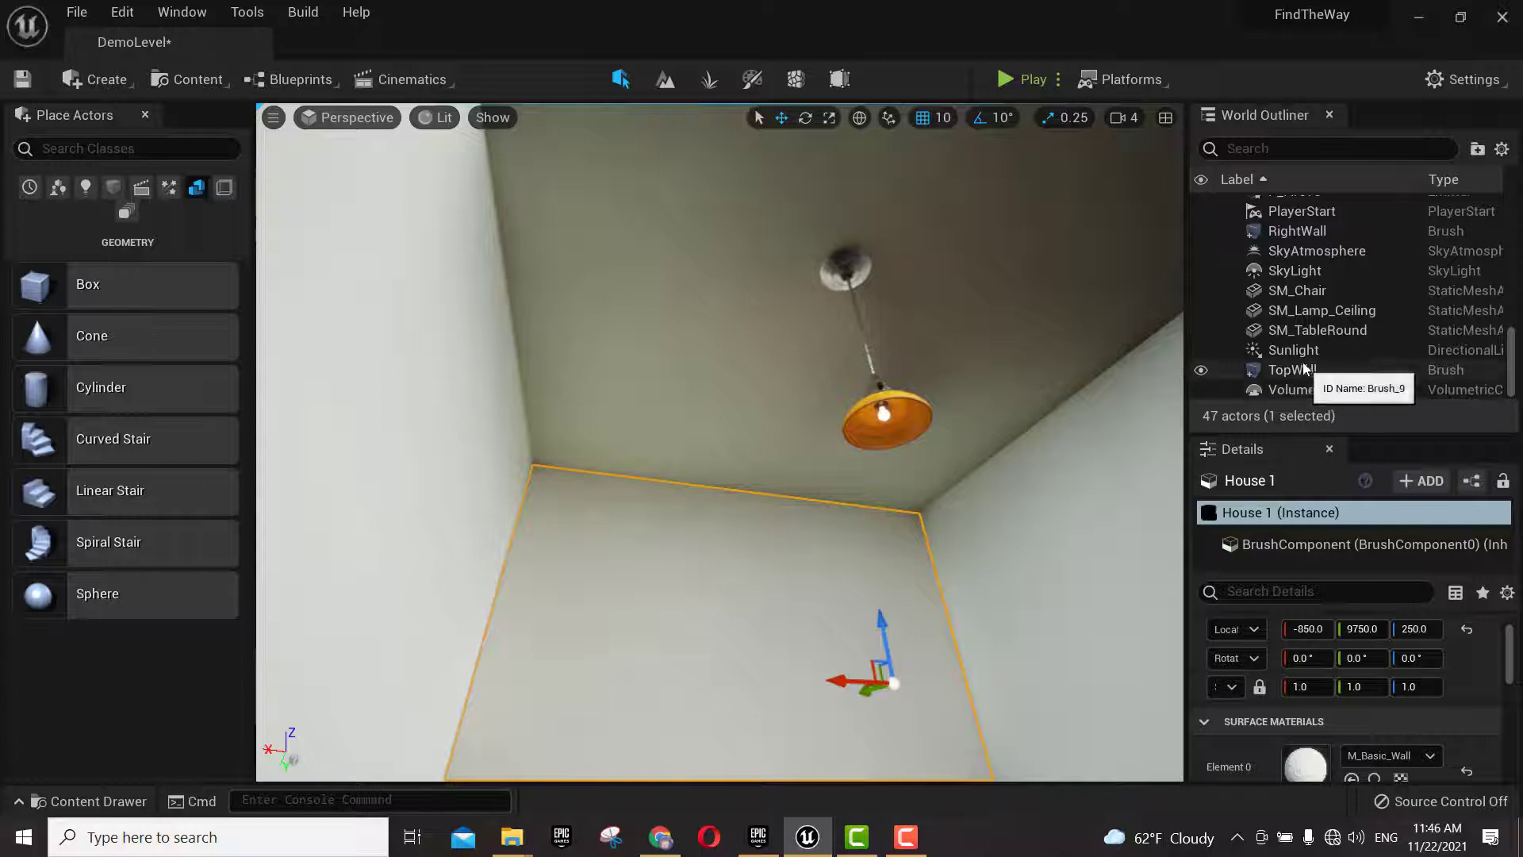
click(1302, 351)
click(1306, 276)
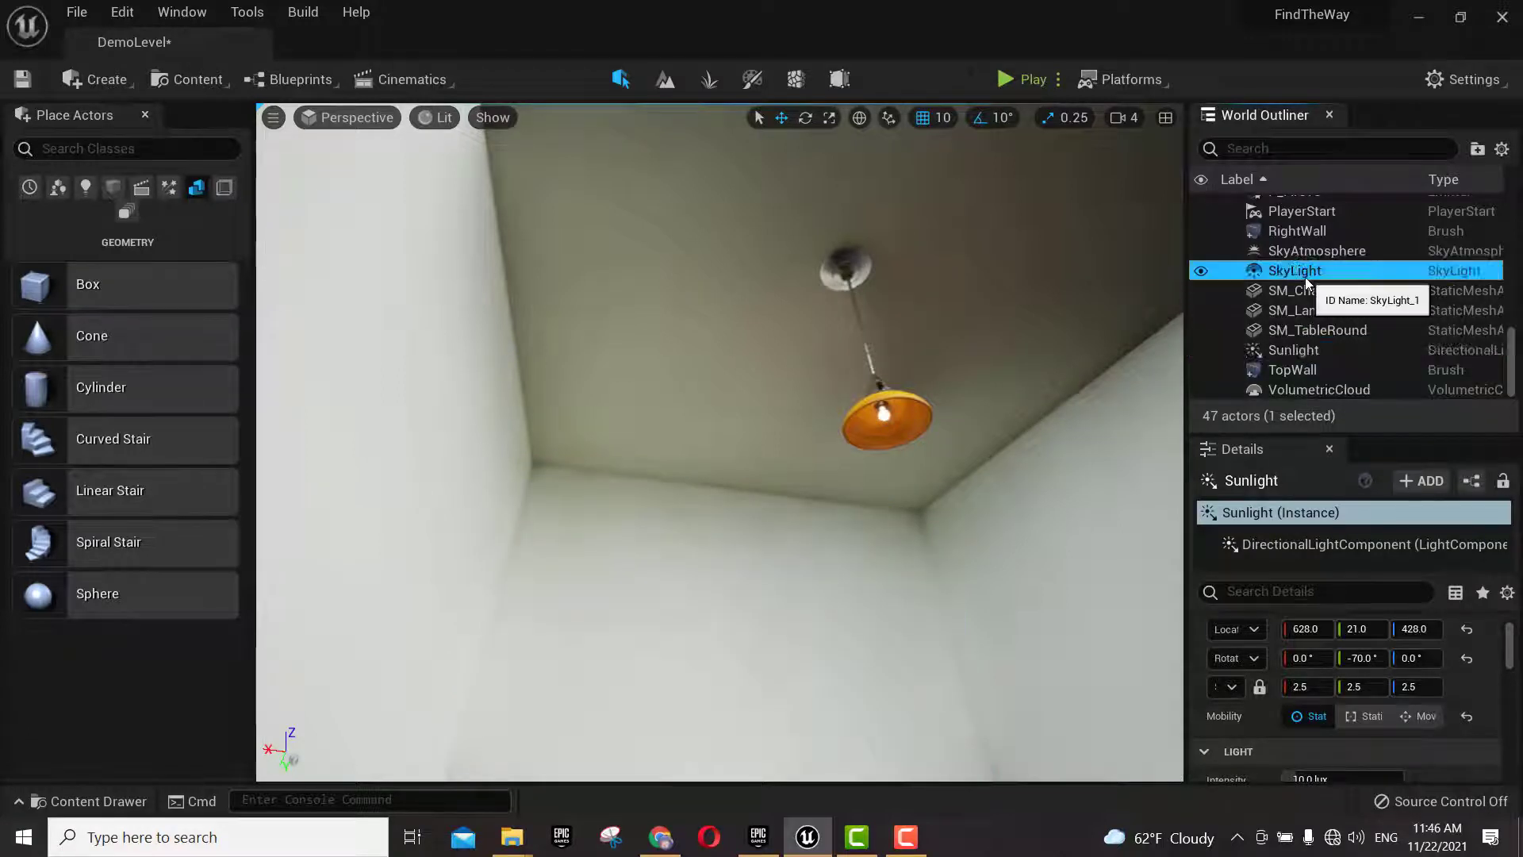
click(1307, 287)
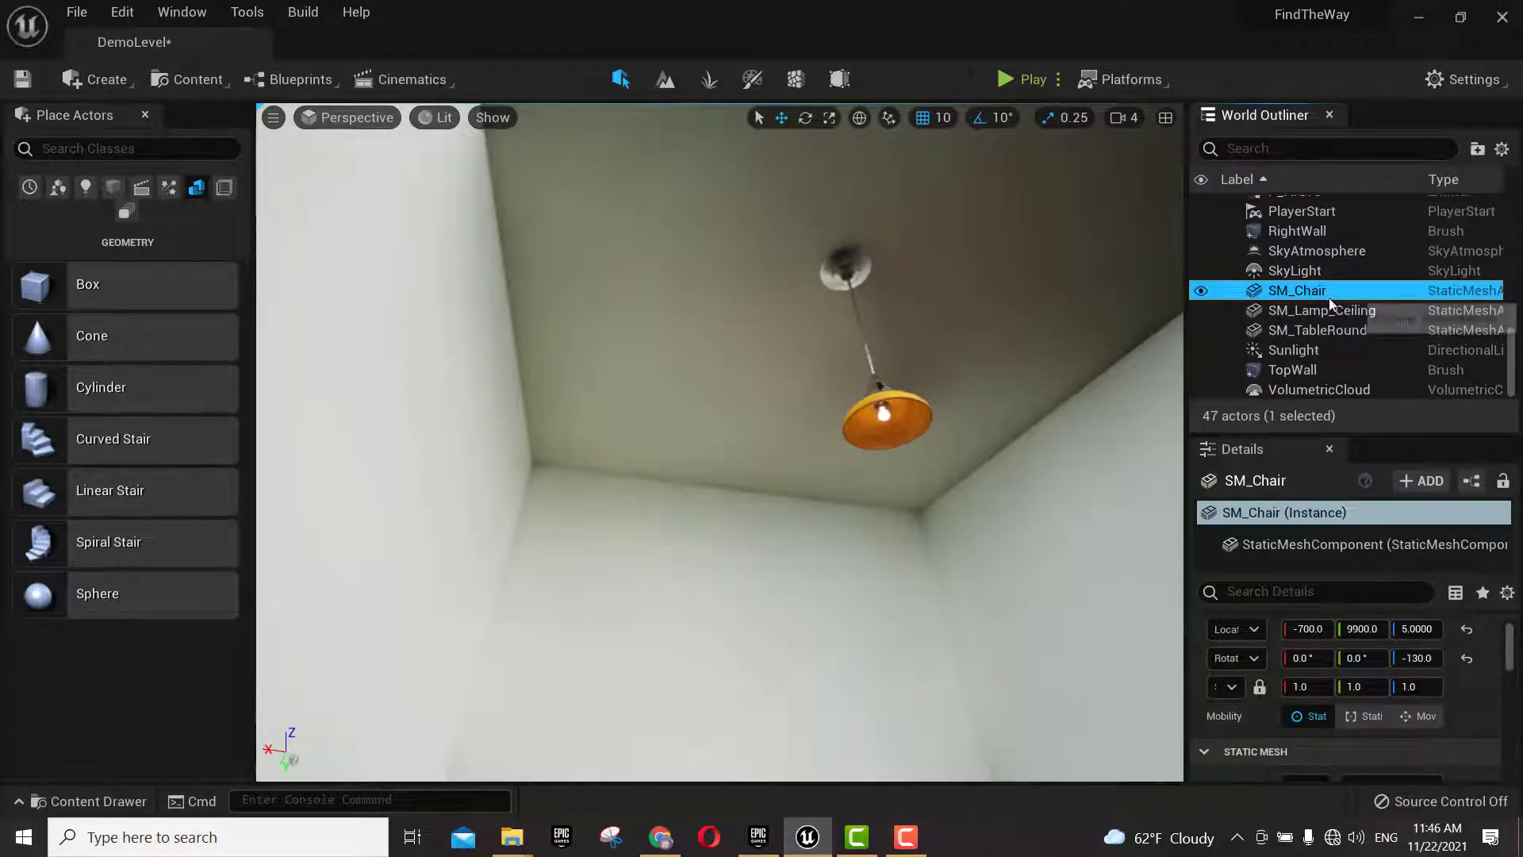
click(1335, 312)
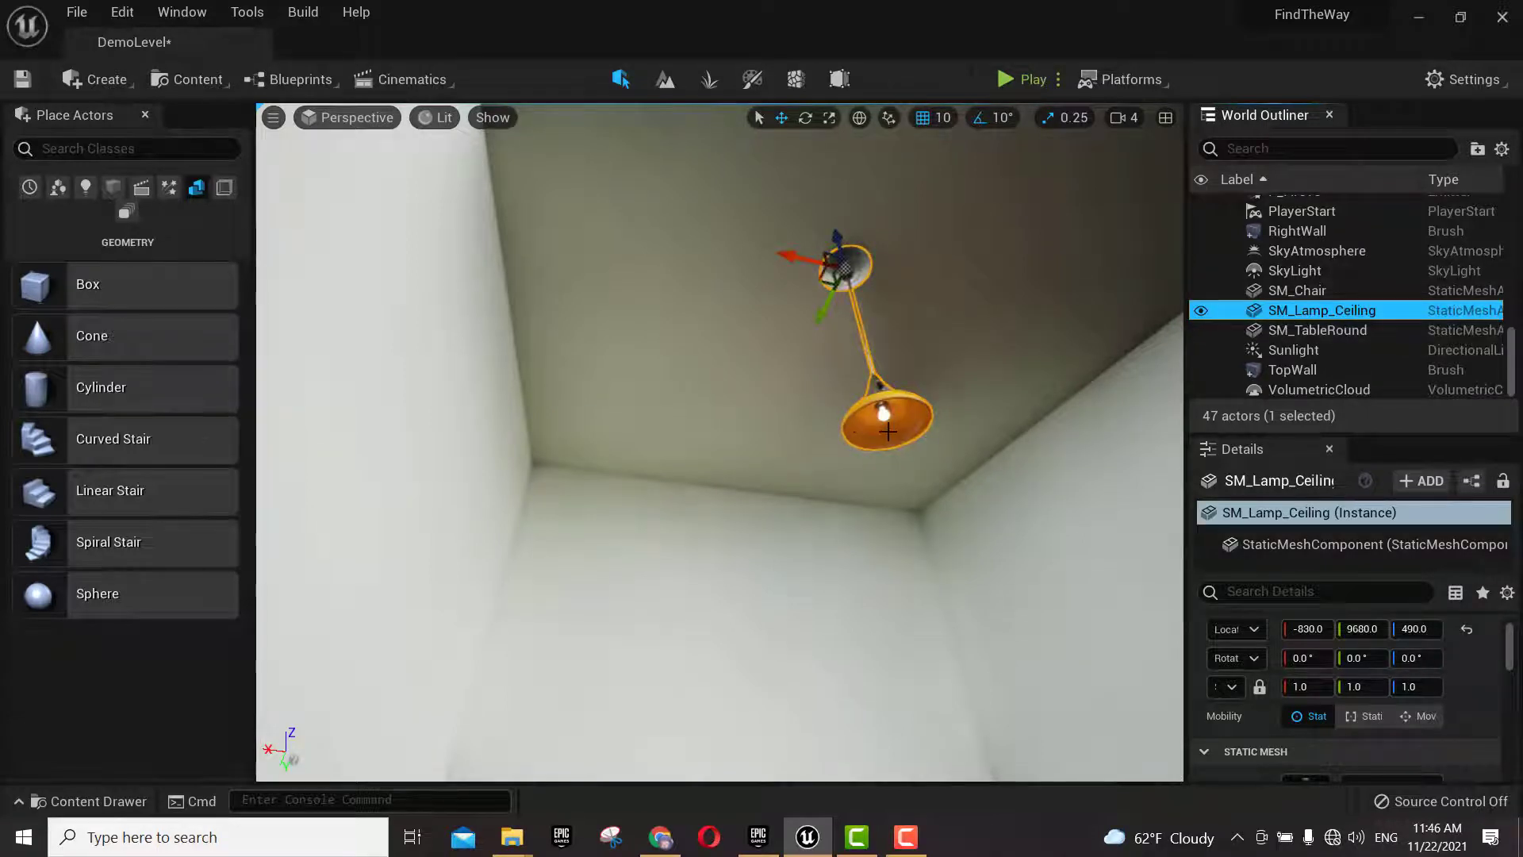
- Add a point light to the level and bring it close to the ceiling lamp, at X -910, Y 9780, Z 460
click(130, 84)
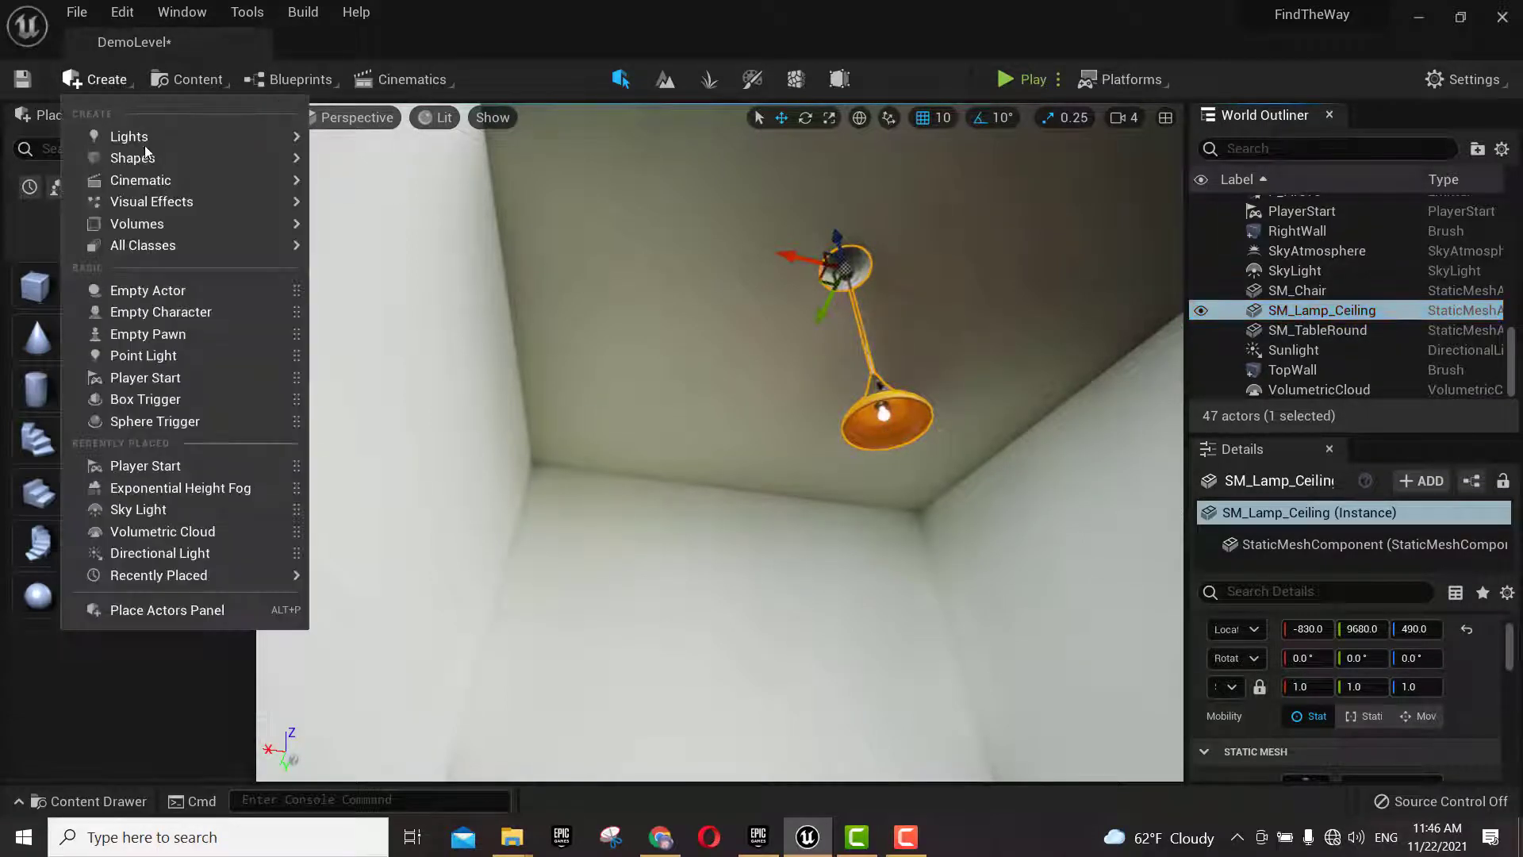
mouse_move(173, 136)
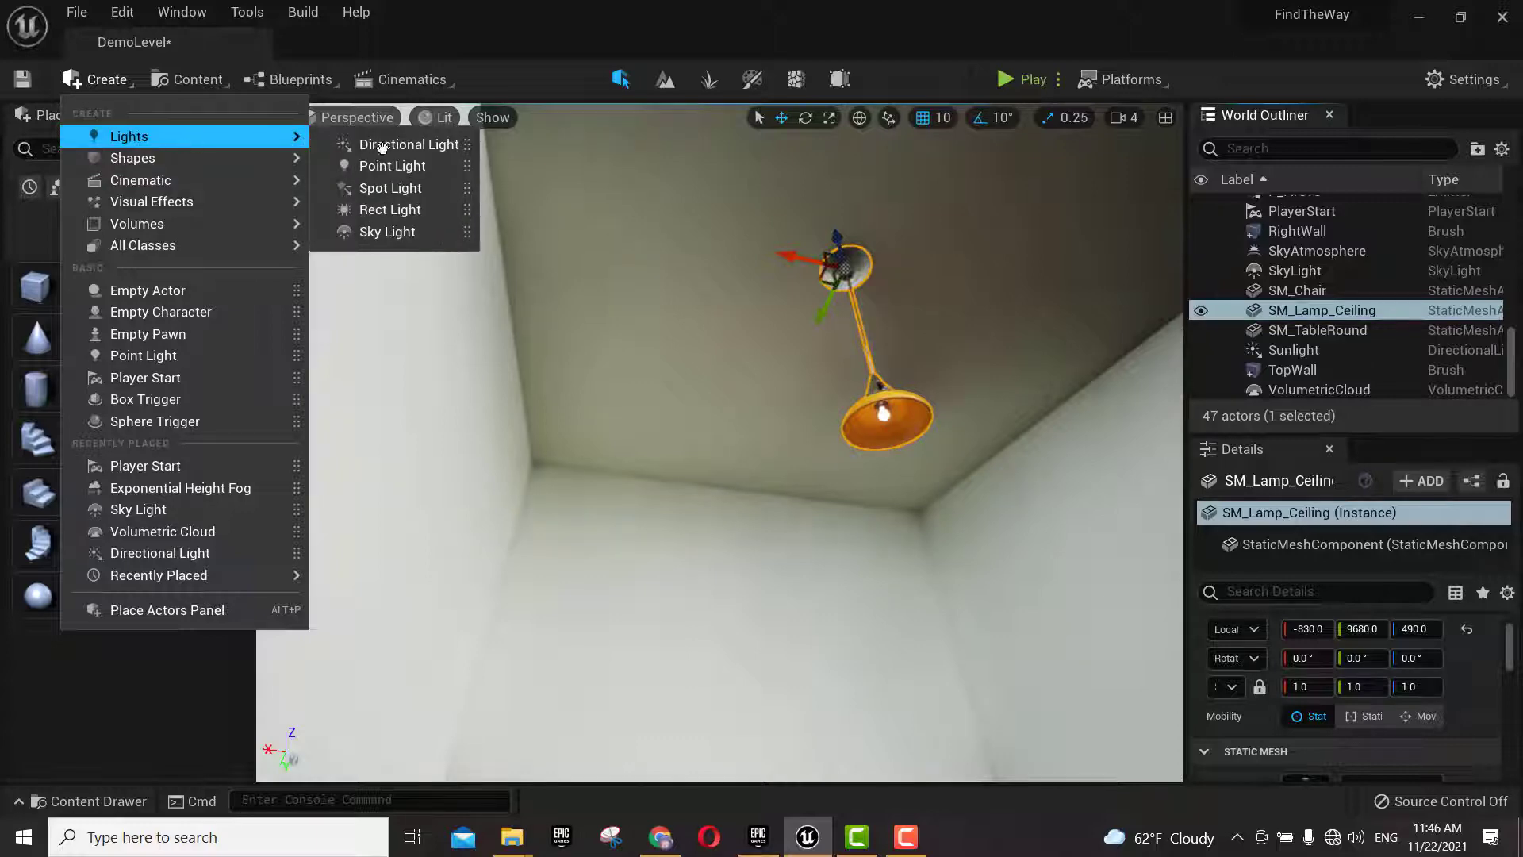
click(391, 165)
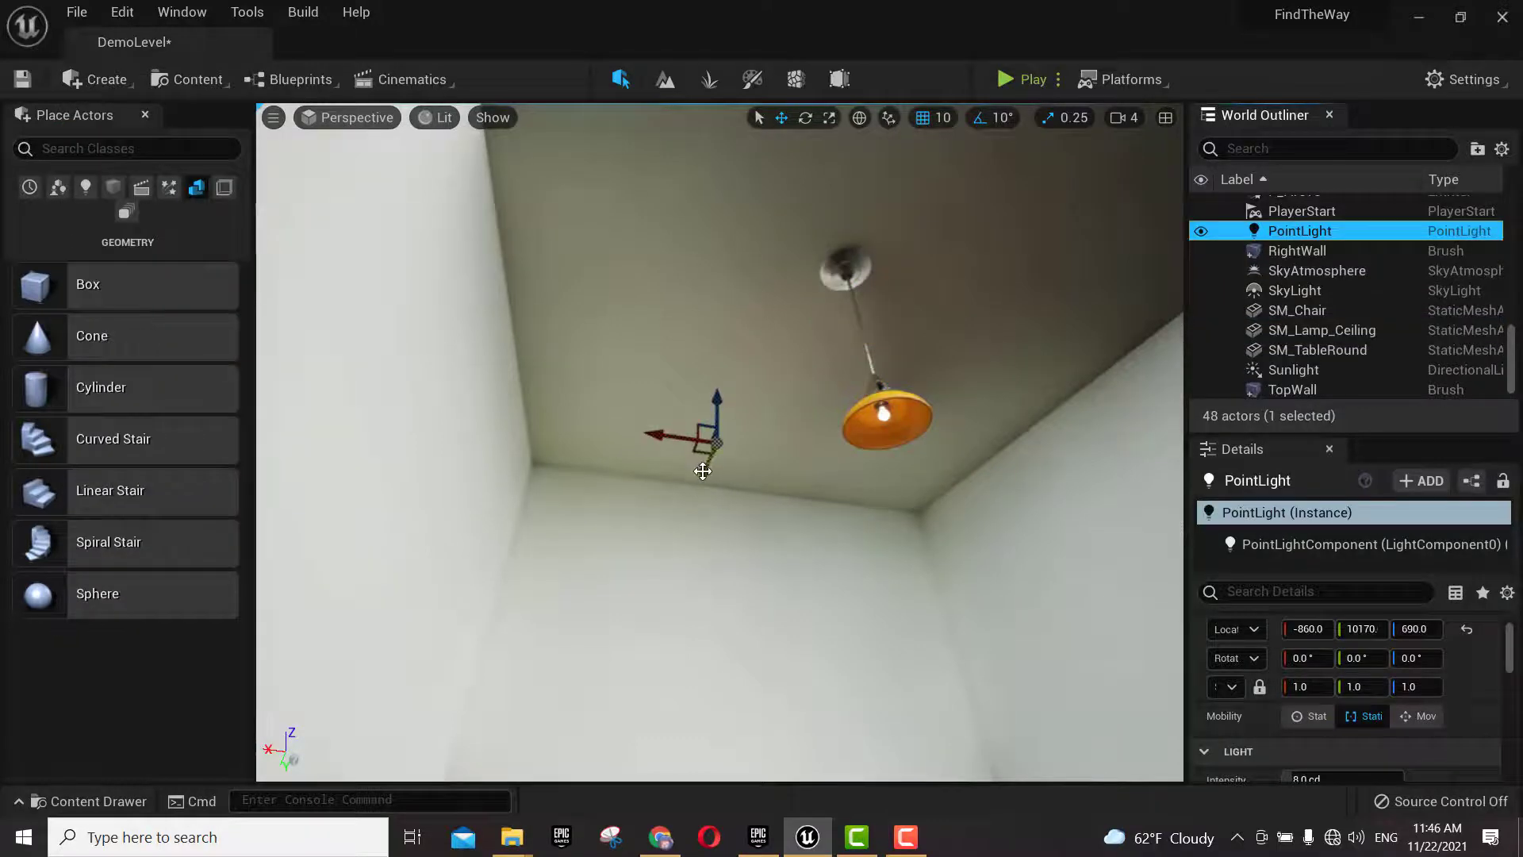
drag(703, 475, 810, 356)
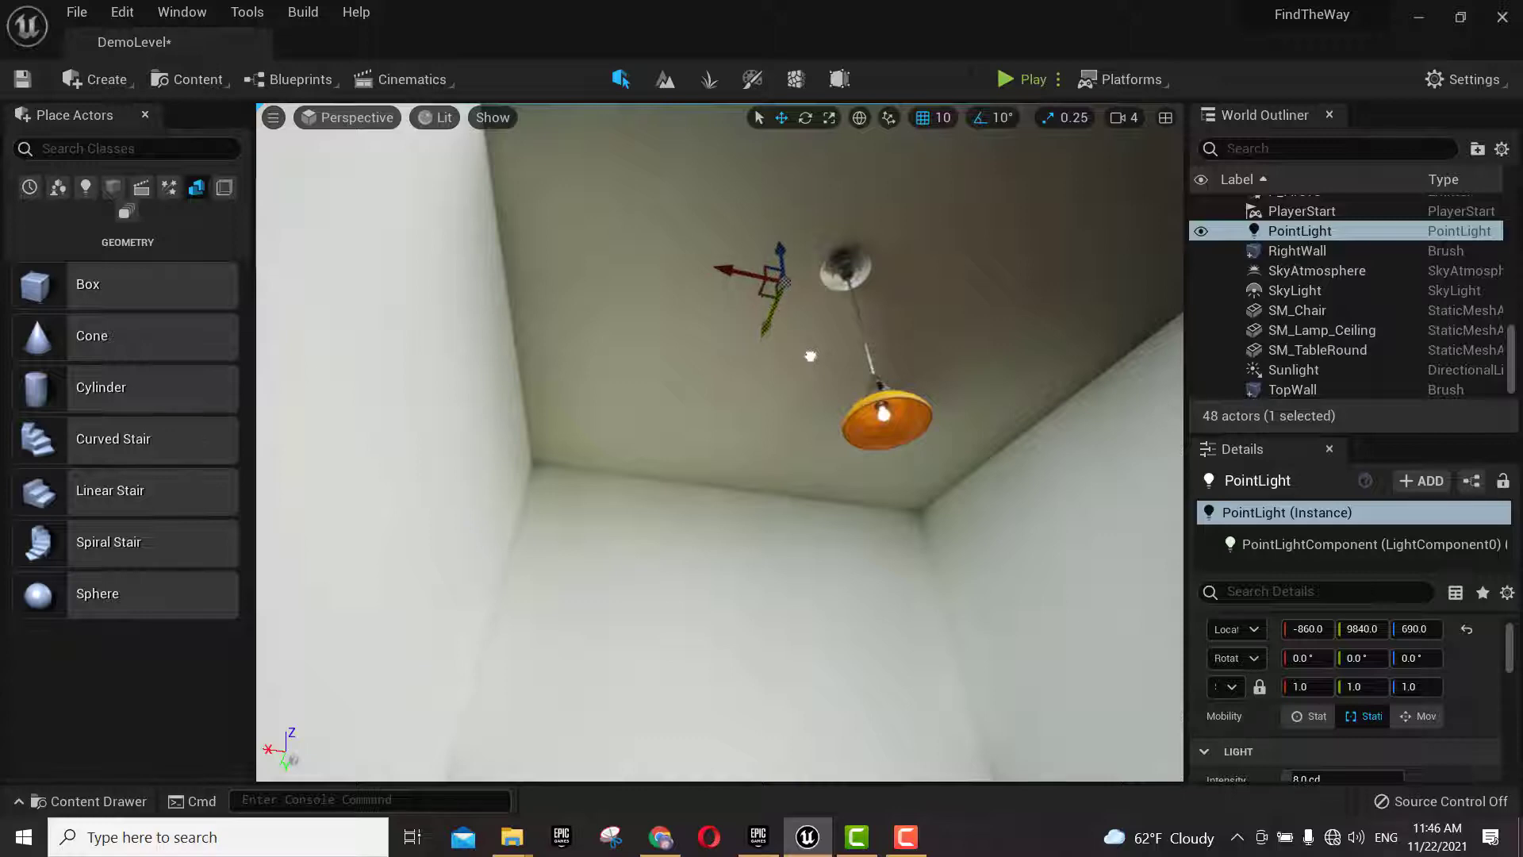
drag(729, 267, 874, 411)
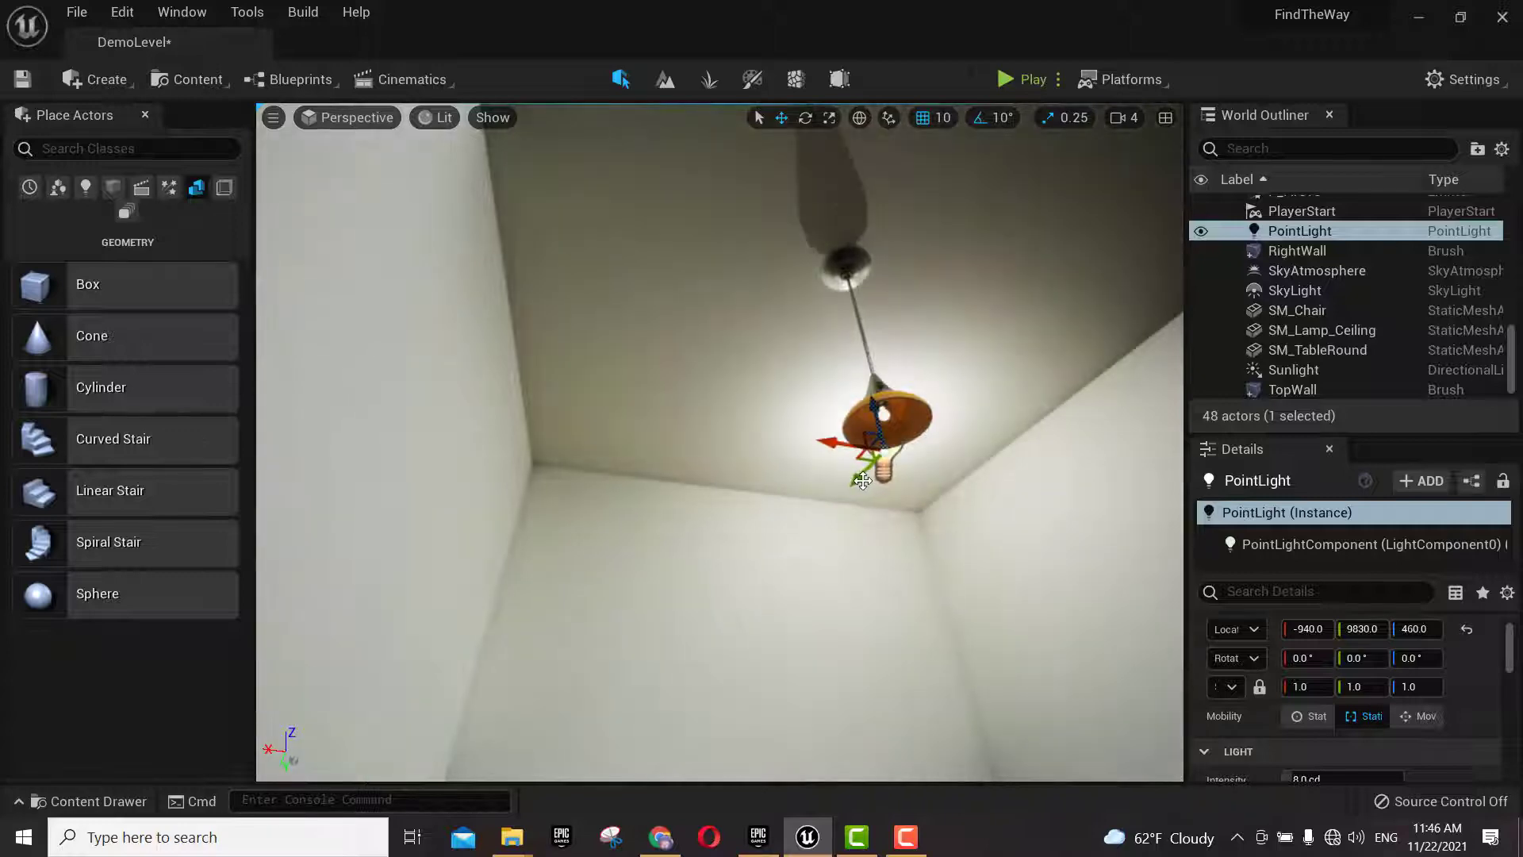
mouse_move(862, 481)
mouse_down()
mouse_move(885, 452)
mouse_move(861, 404)
mouse_move(830, 401)
mouse_up()
right_drag(883, 414, 817, 418)
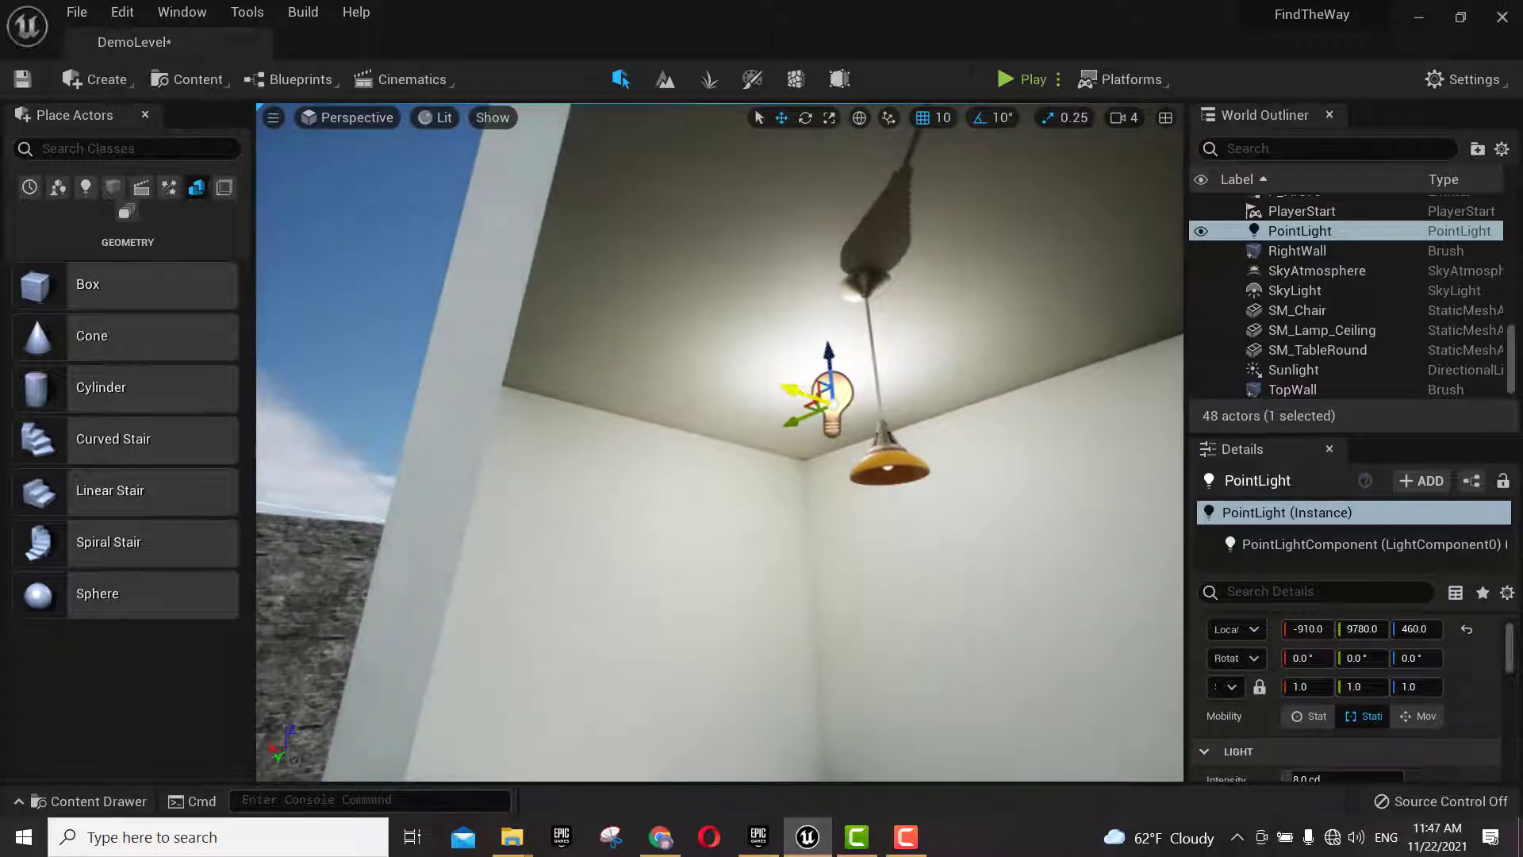
- Align the point light with the ceiling lamp's shade at X -830, Y 9680, Z 360
drag(817, 418, 850, 380)
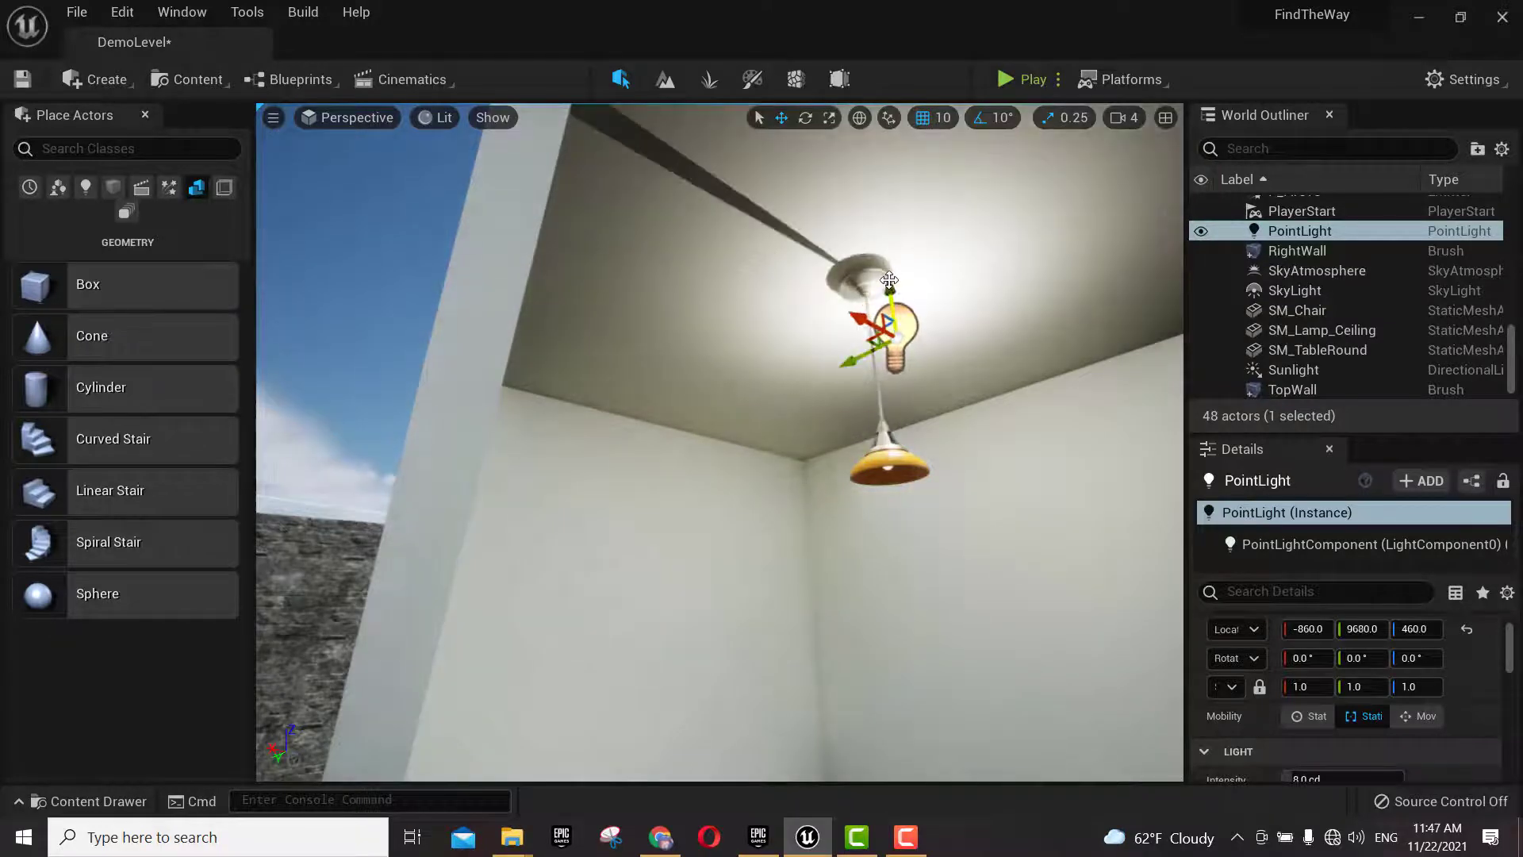
drag(889, 280, 888, 418)
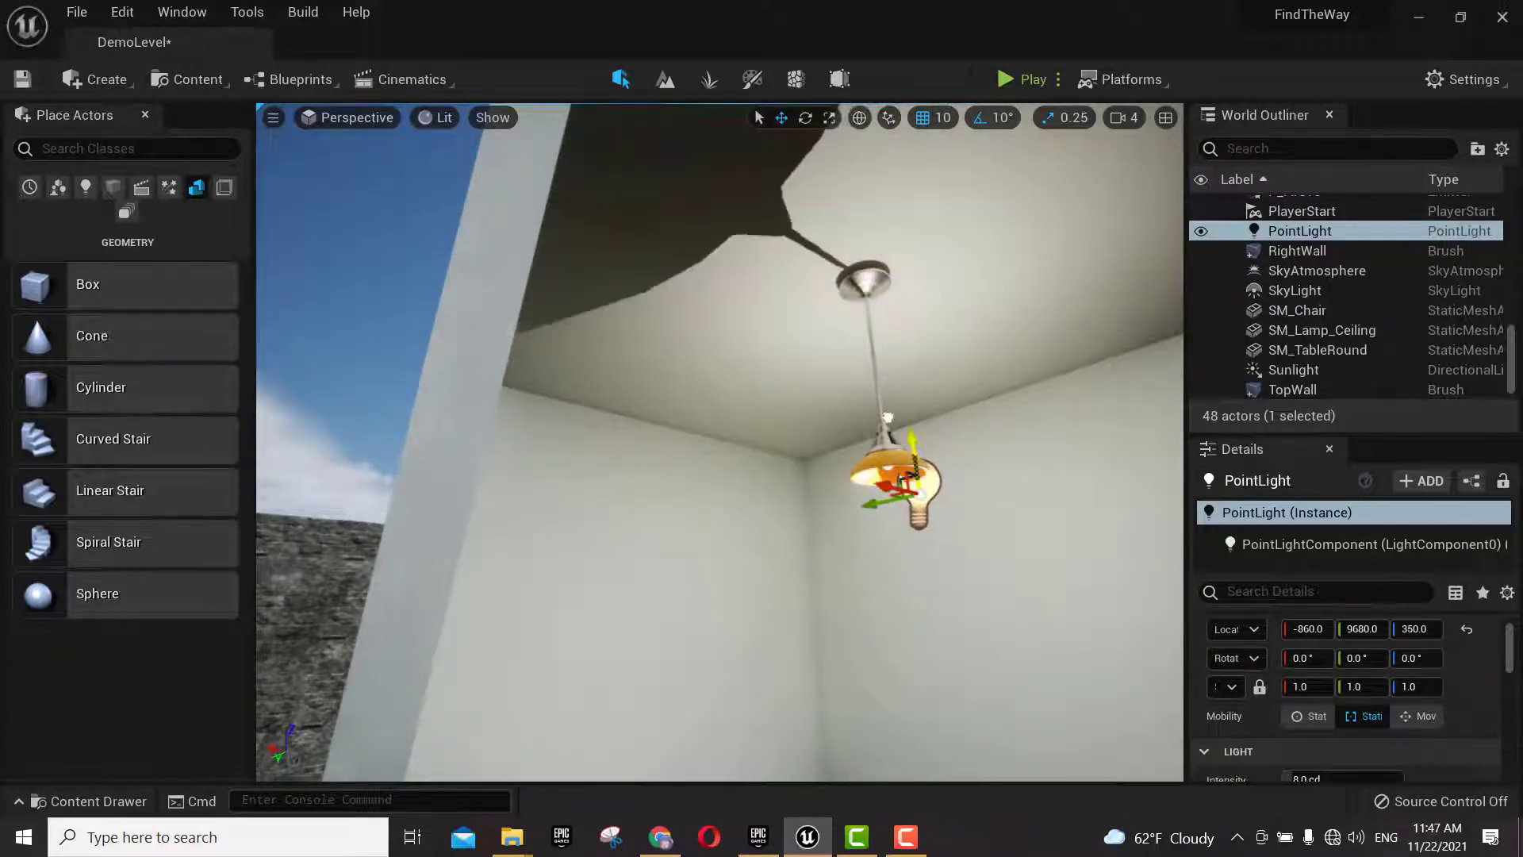
drag(886, 487, 847, 482)
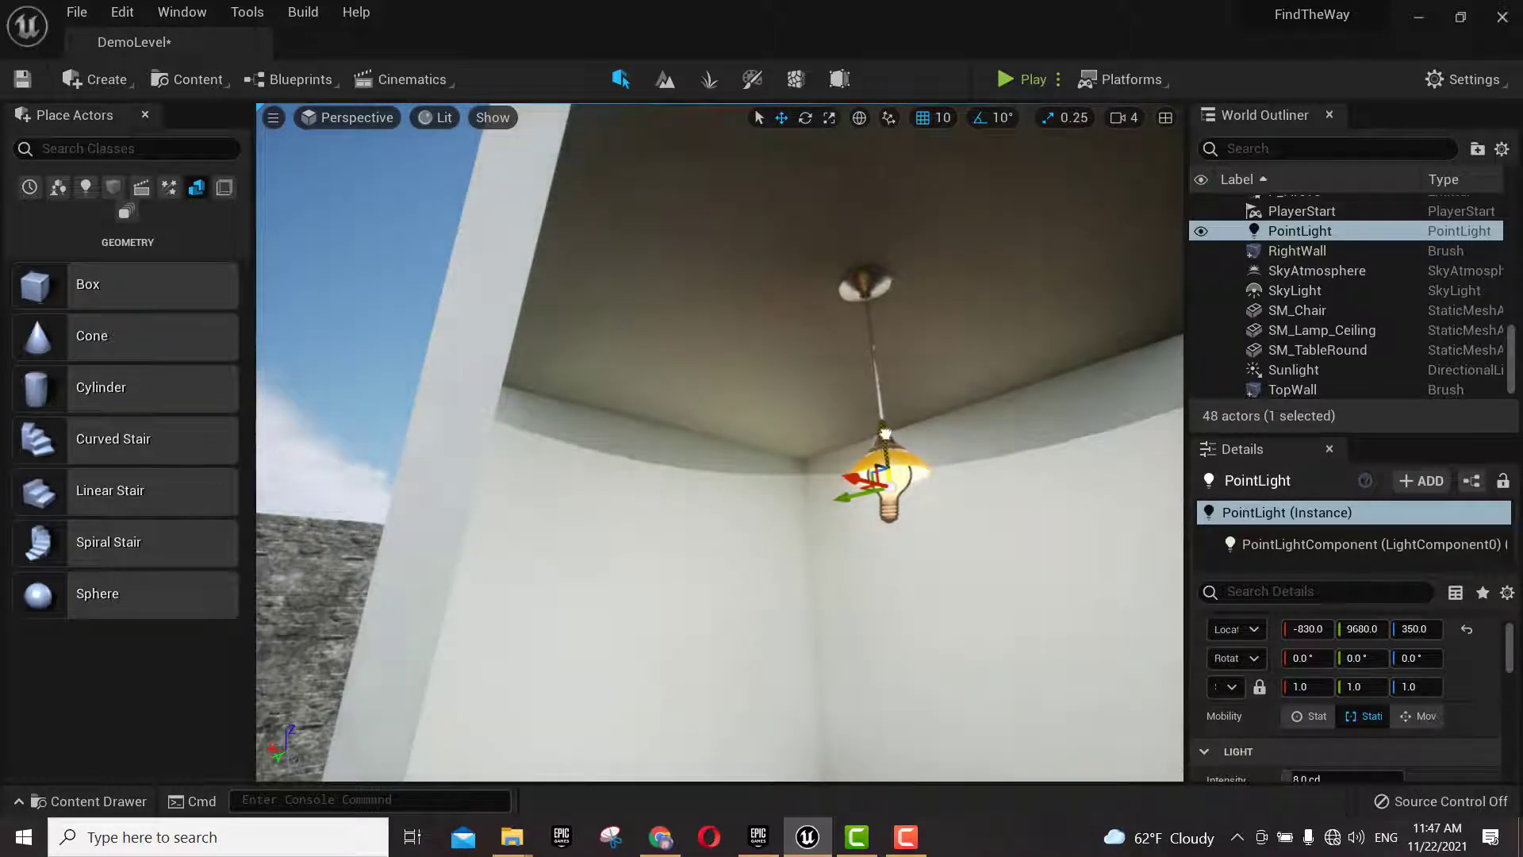
drag(885, 432, 885, 427)
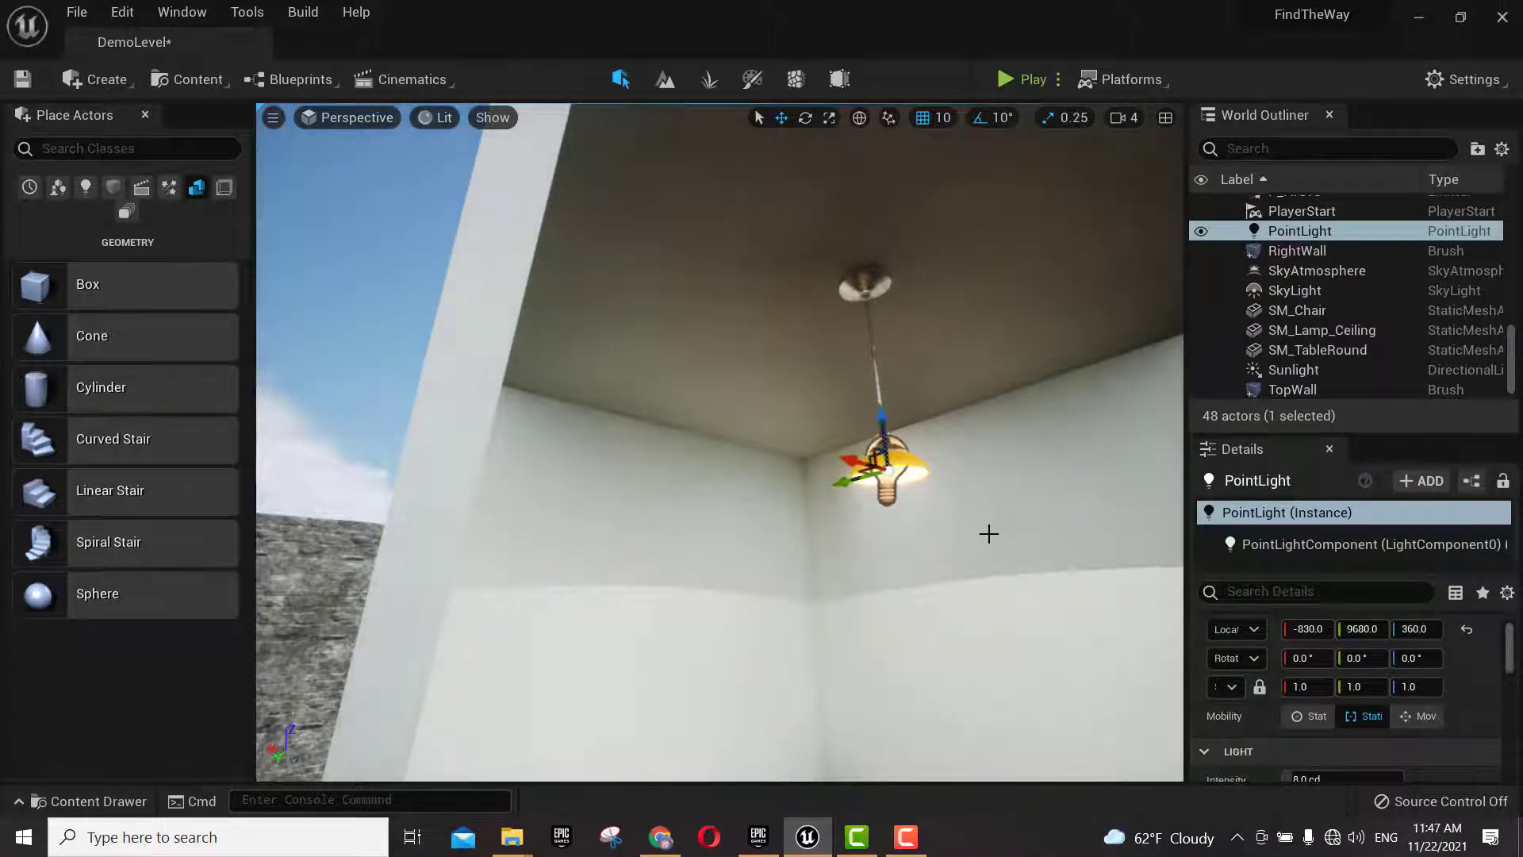
- Set the point light's attenuation radius to 500 and check its reach inside and around the house
right_drag(988, 533, 653, 279)
scroll(1365, 738, down, 4)
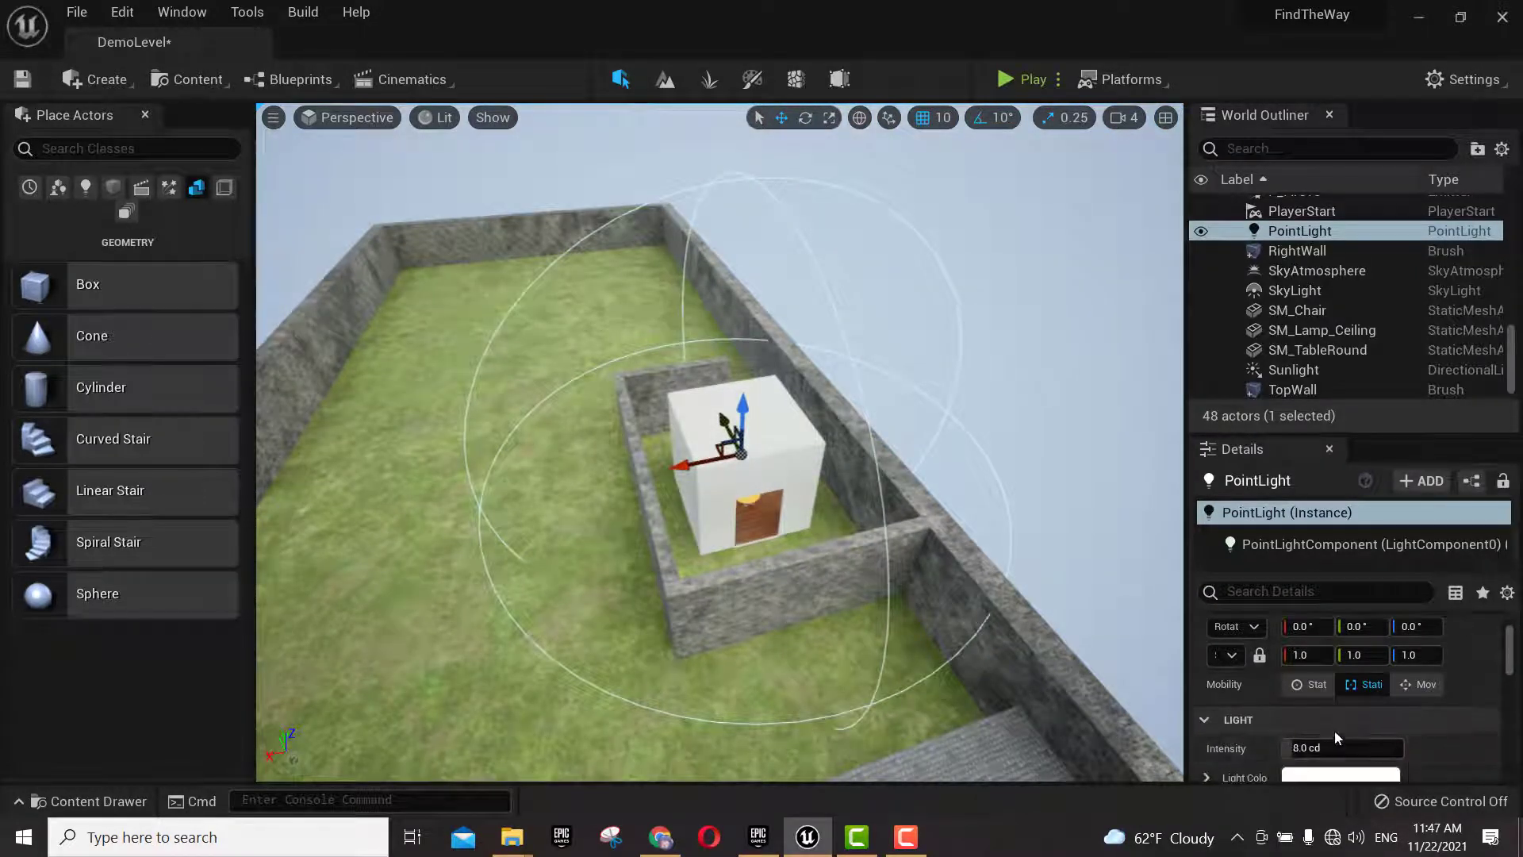
right_drag(871, 373, 881, 373)
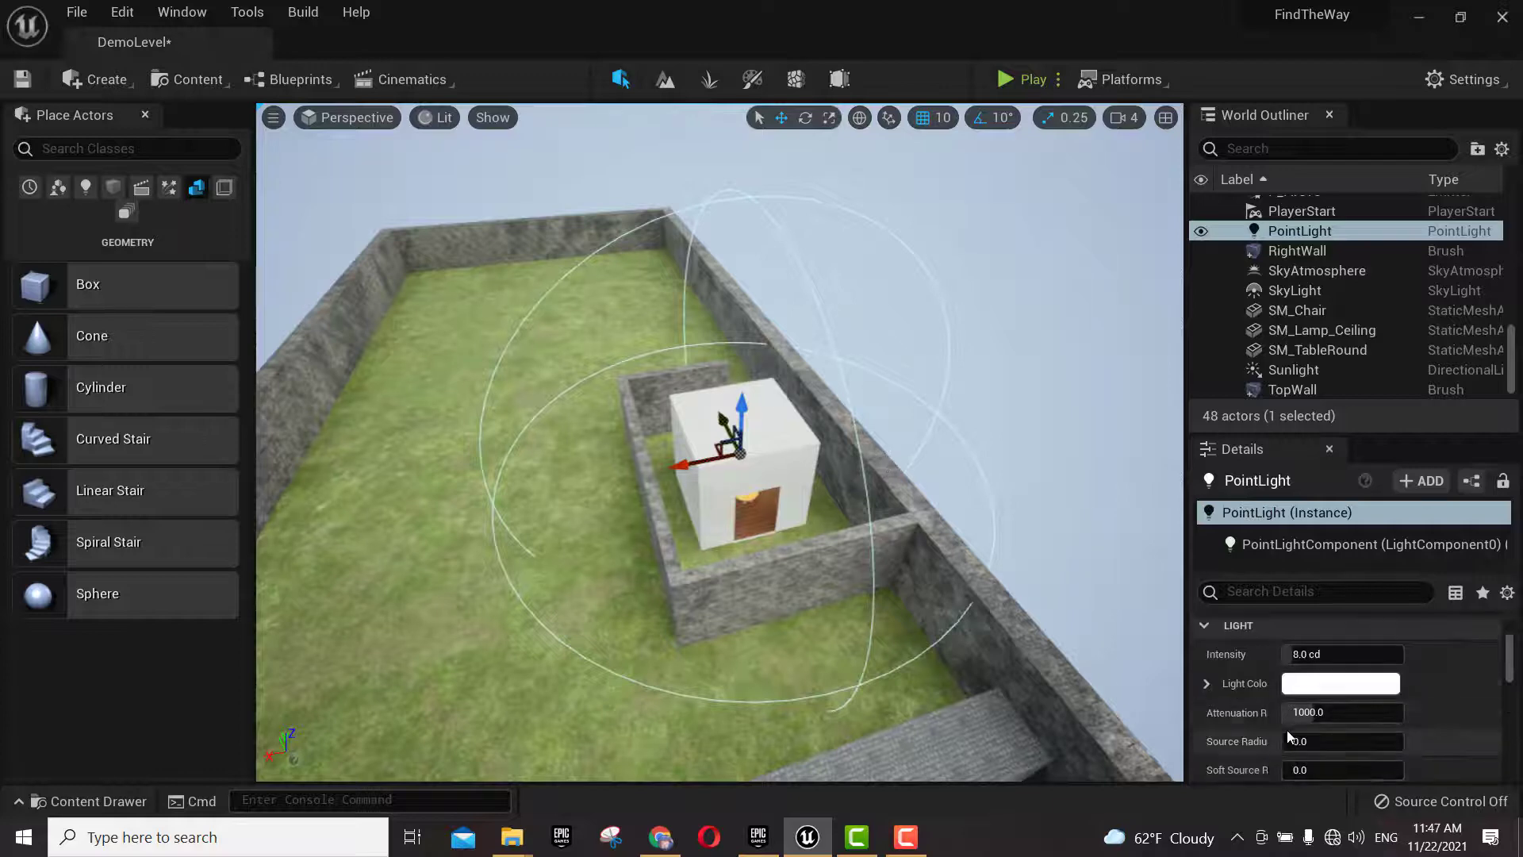
click(1332, 712)
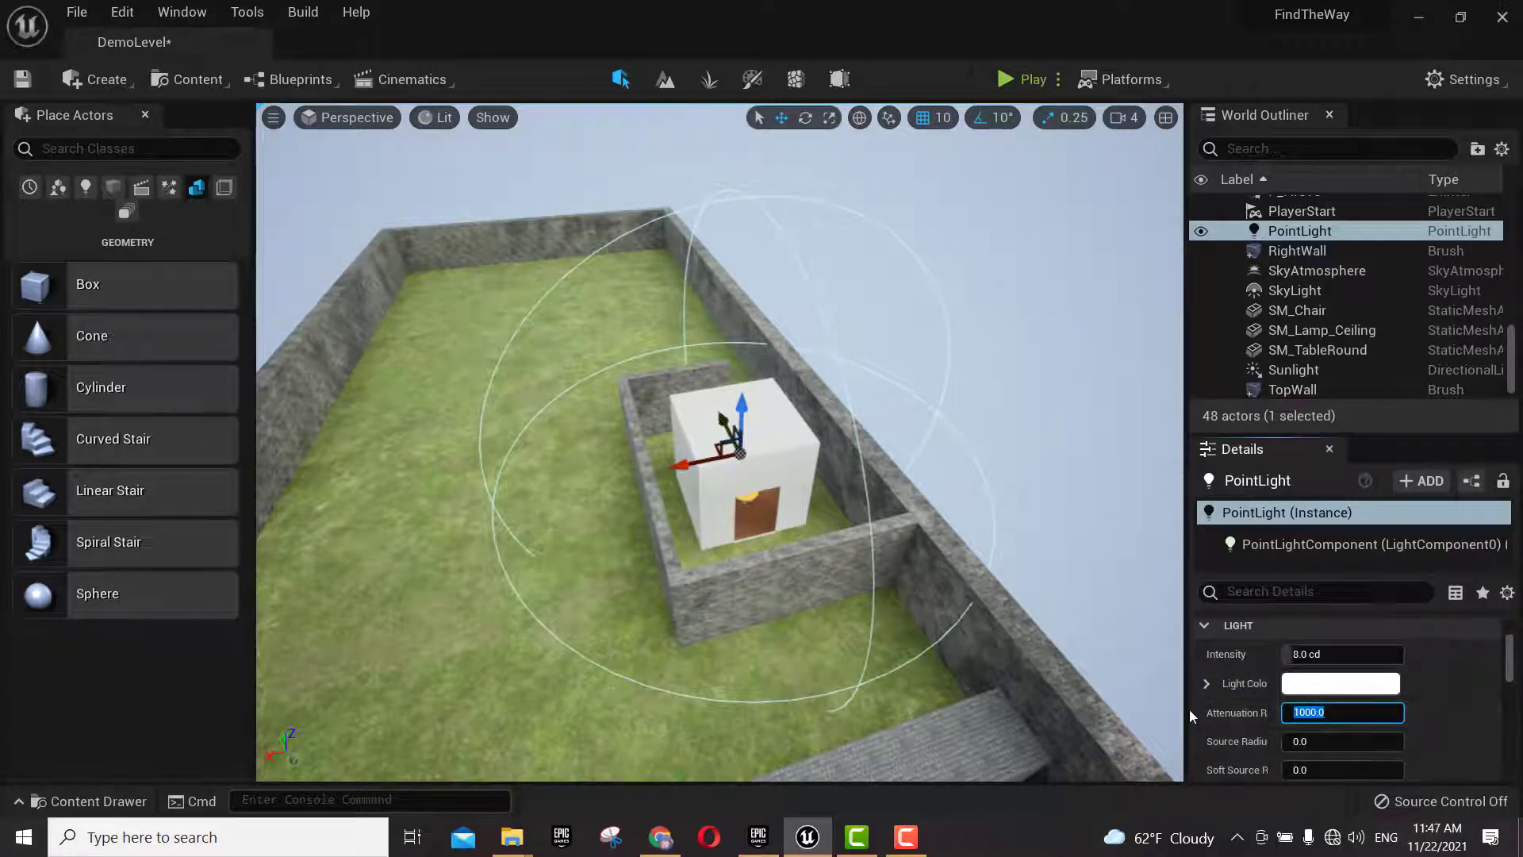
drag(1188, 702, 1132, 692)
click(1328, 710)
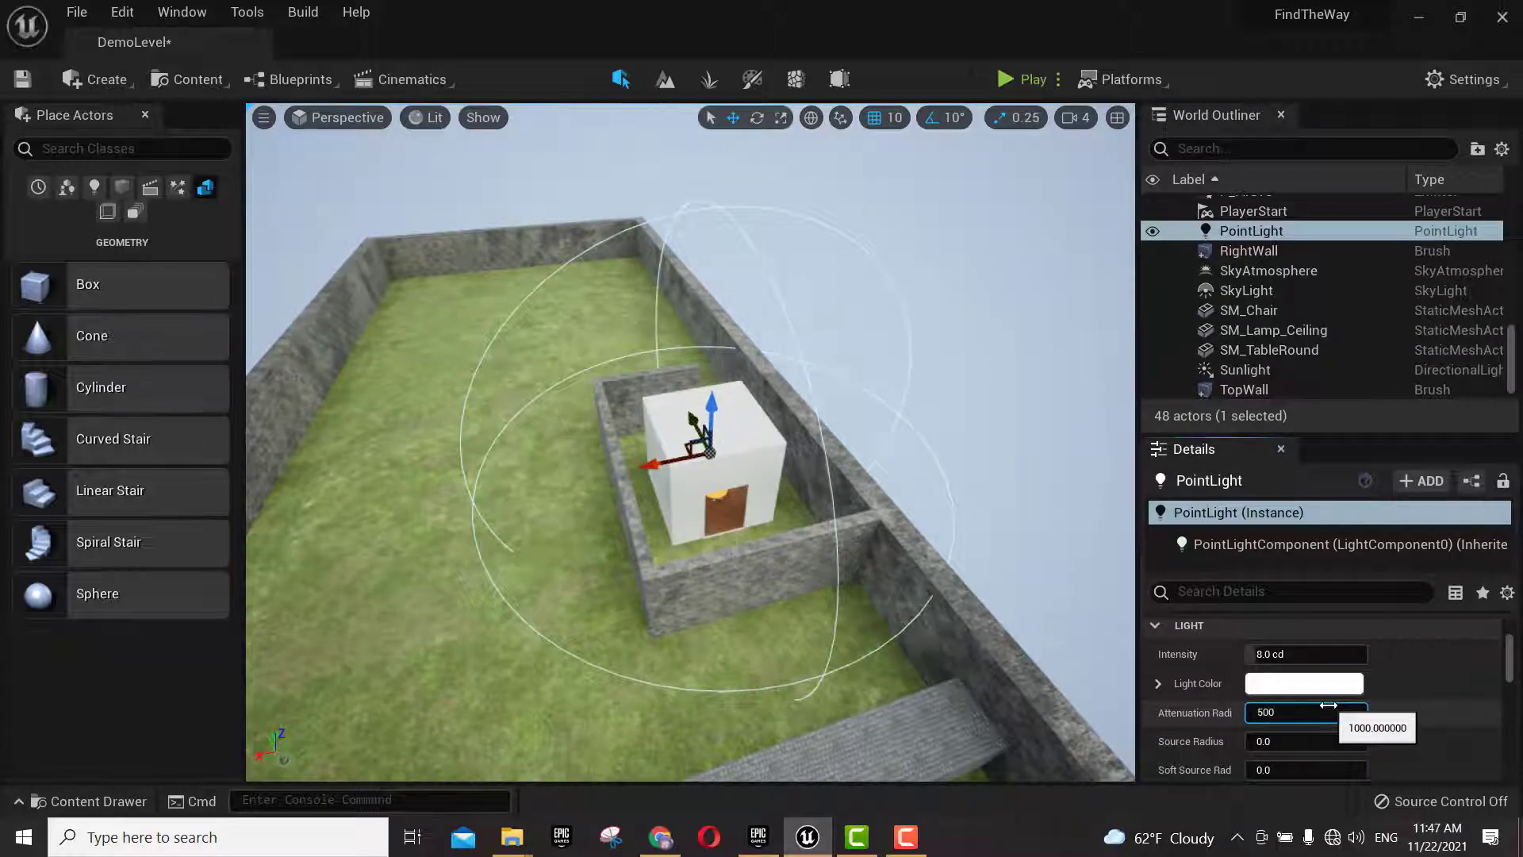
key(Return)
scroll(798, 471, up, 10)
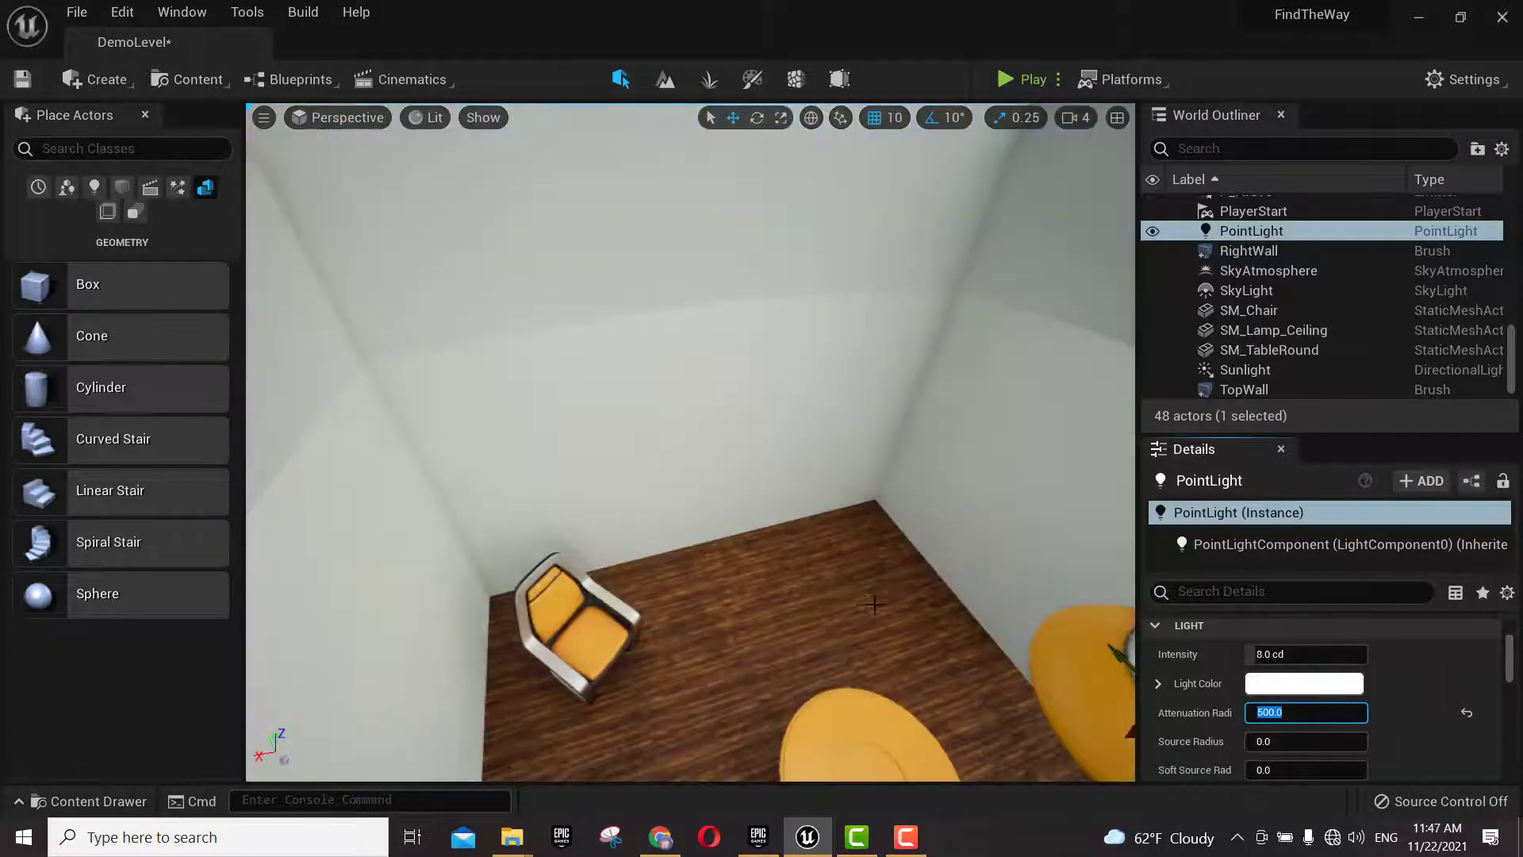
scroll(873, 604, down, 10)
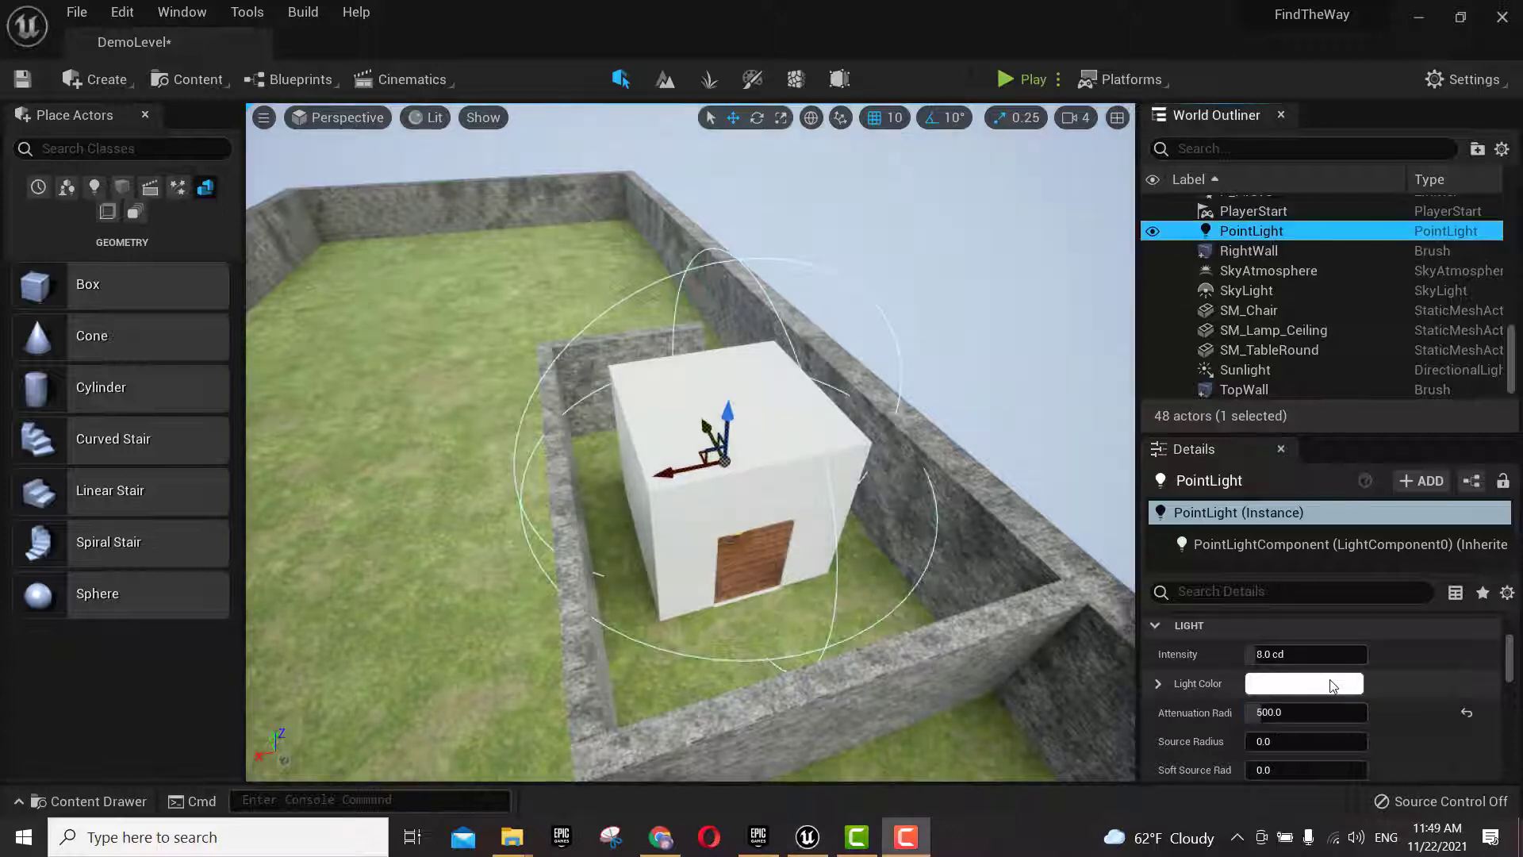
- Set the point light's mobility to Static and save all changes
scroll(1333, 685, up, 3)
click(1277, 748)
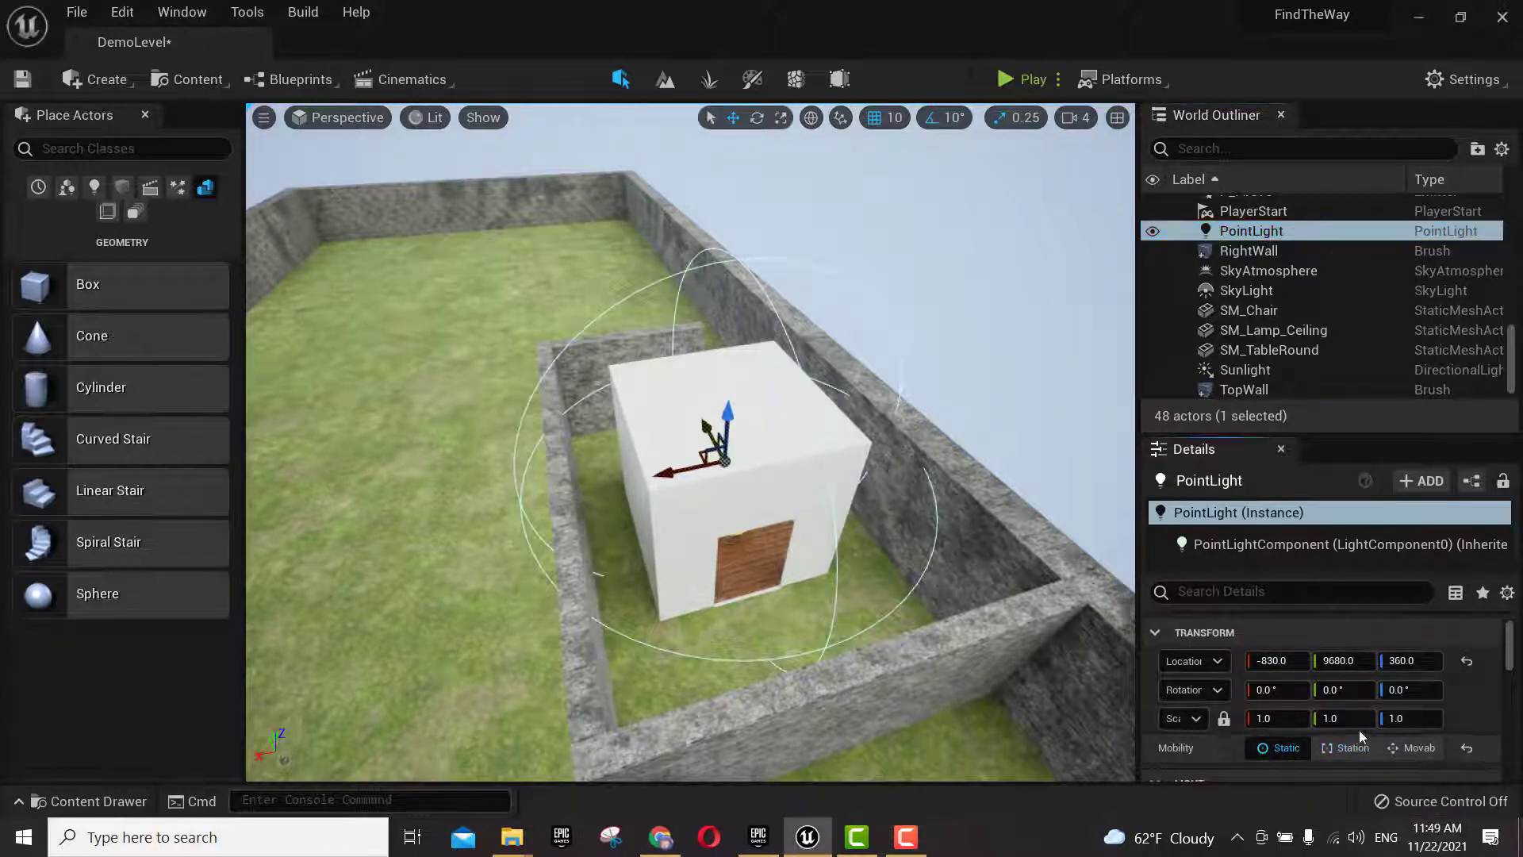
click(77, 12)
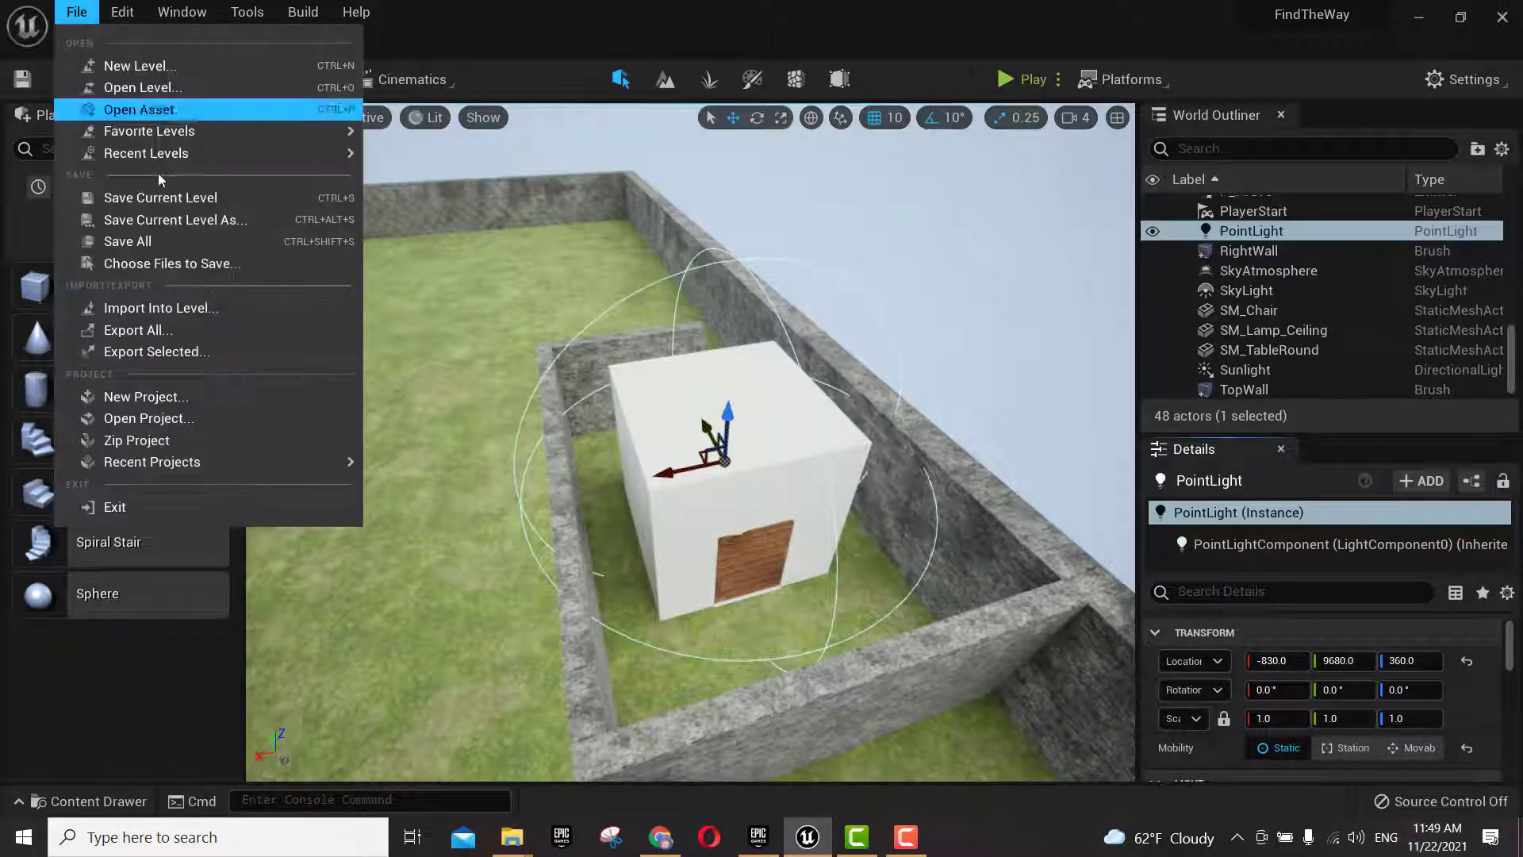
click(163, 232)
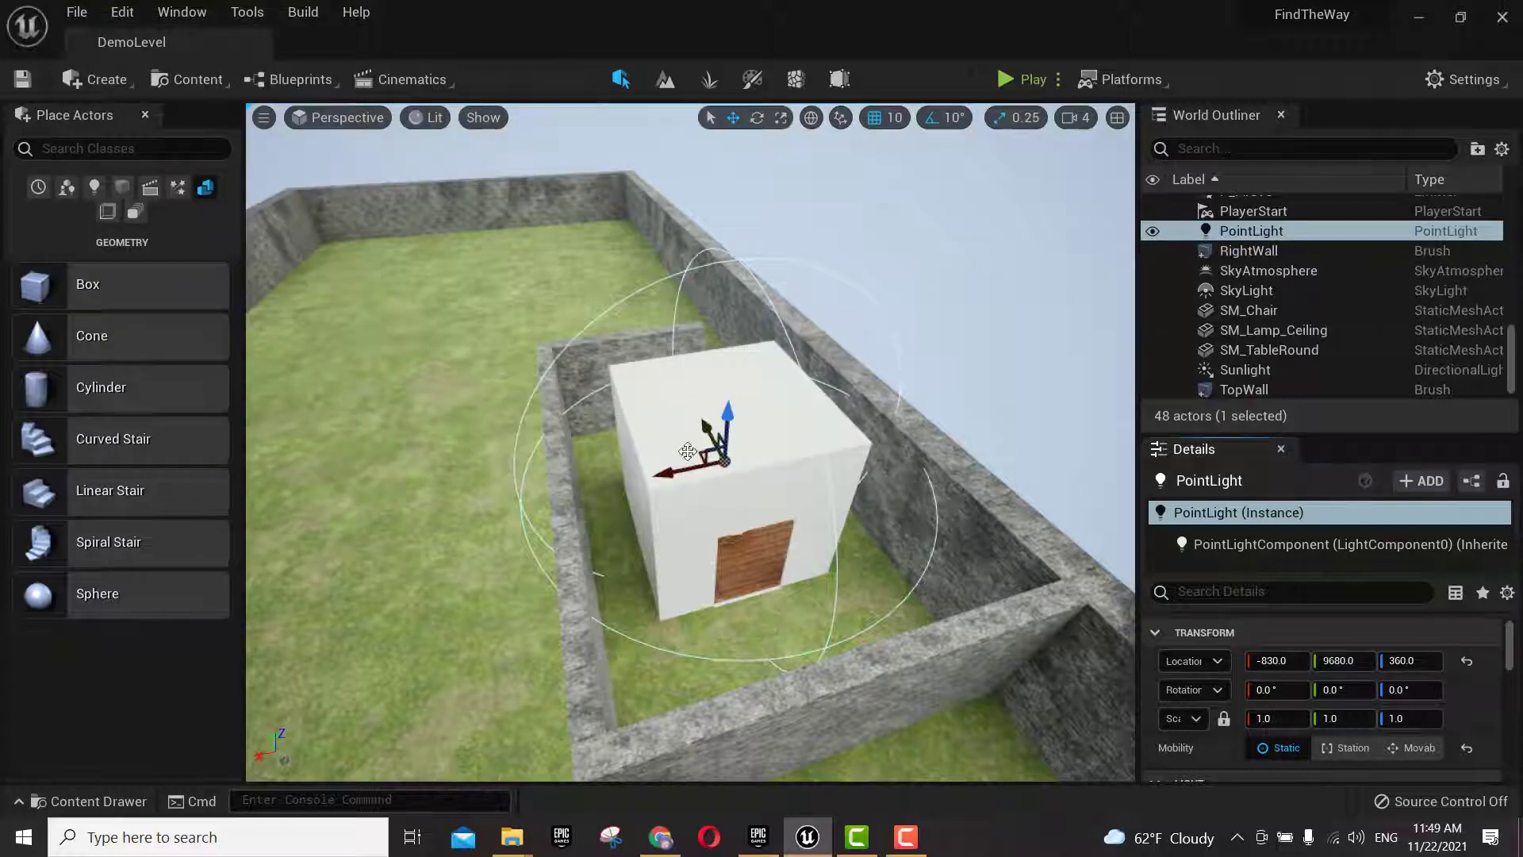
- Switch the viewport to the orthographic Top view and bring the fenced house into view
click(297, 124)
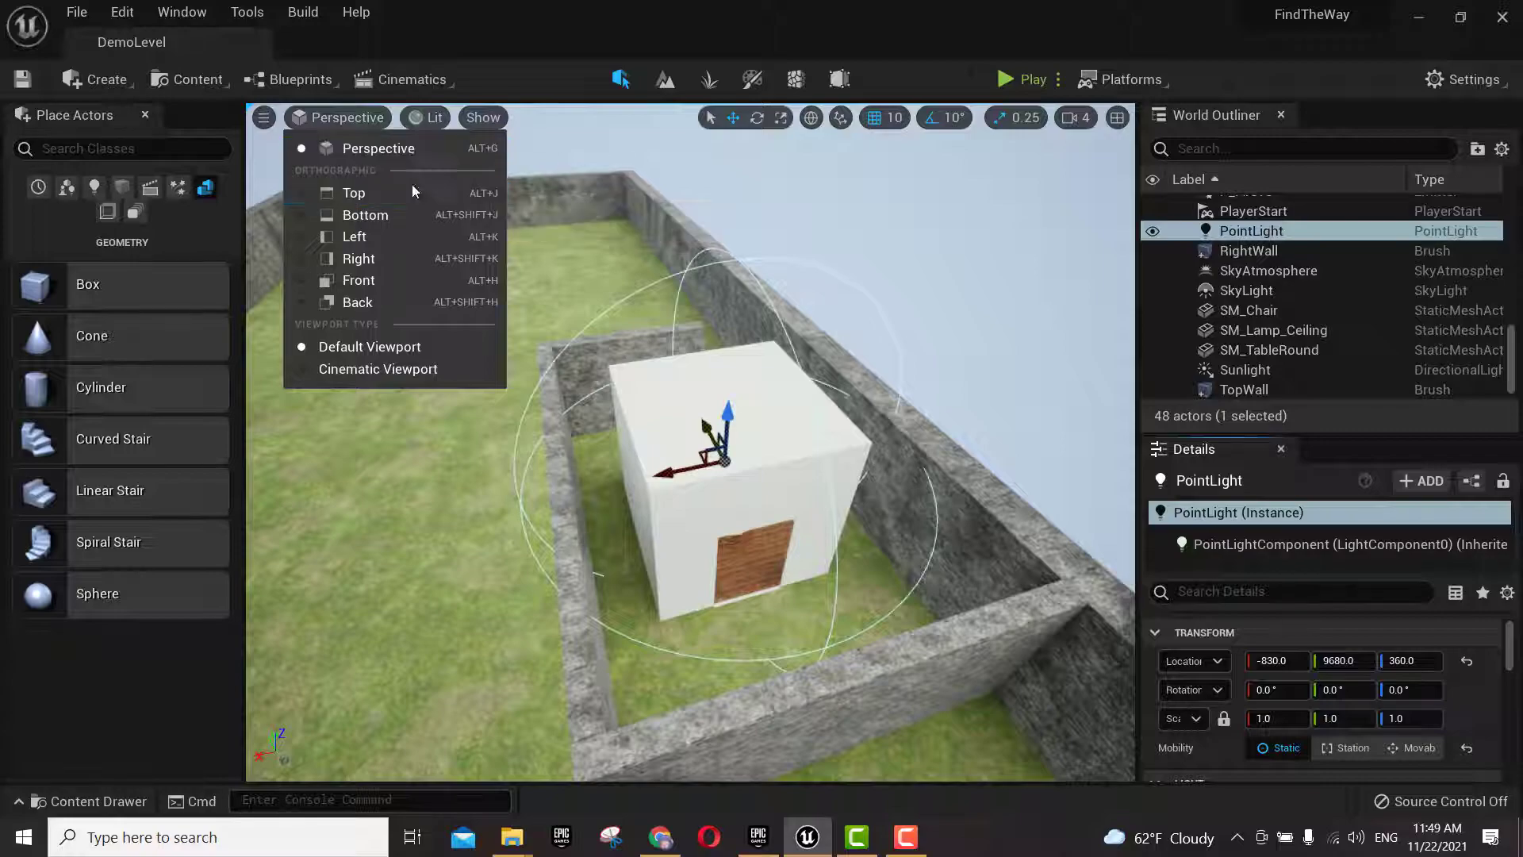
click(349, 192)
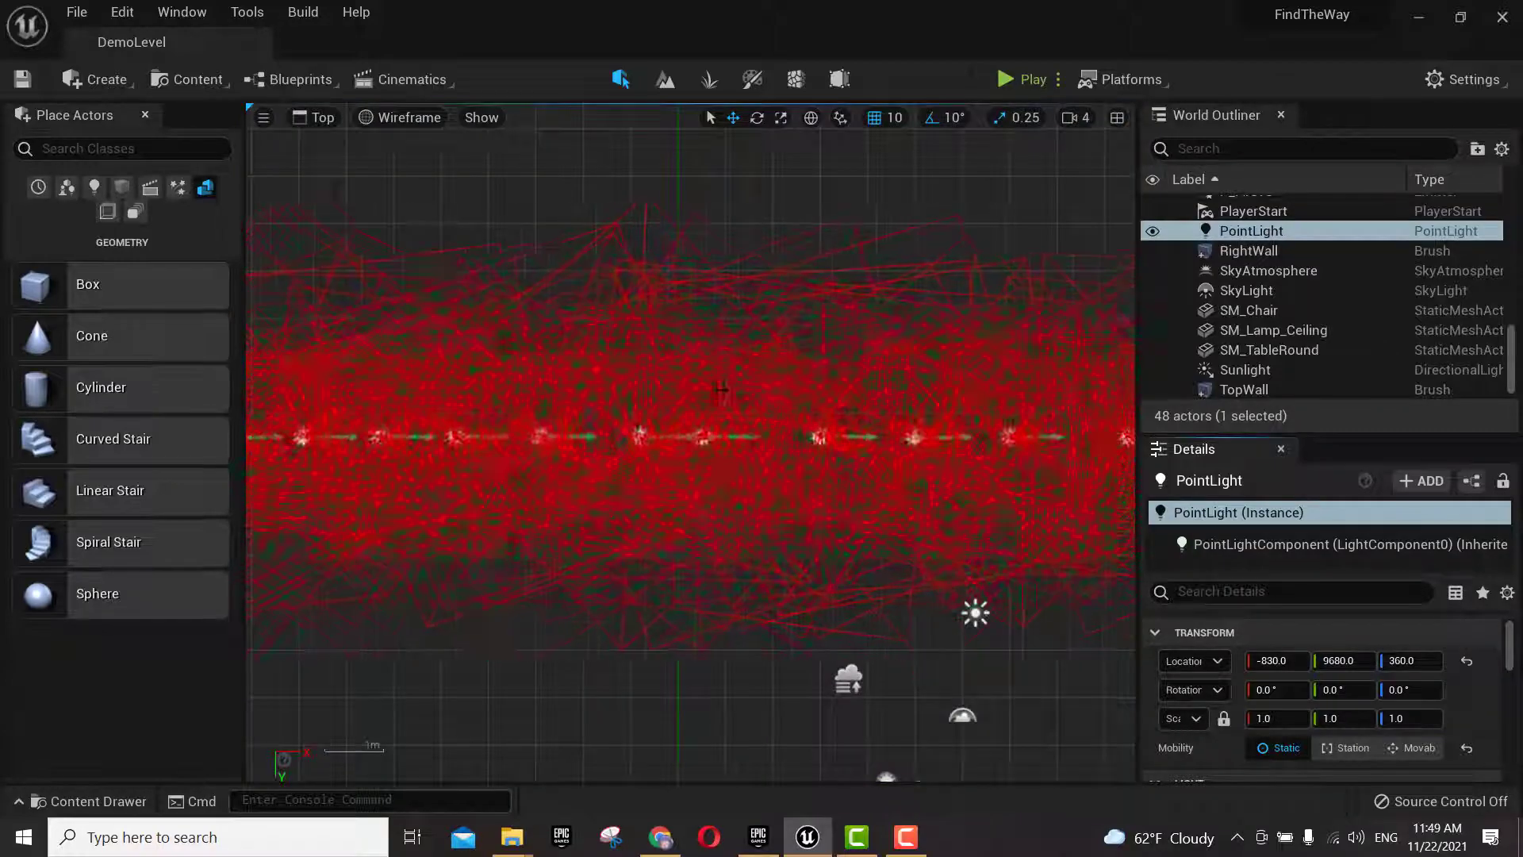
scroll(720, 389, down, 5)
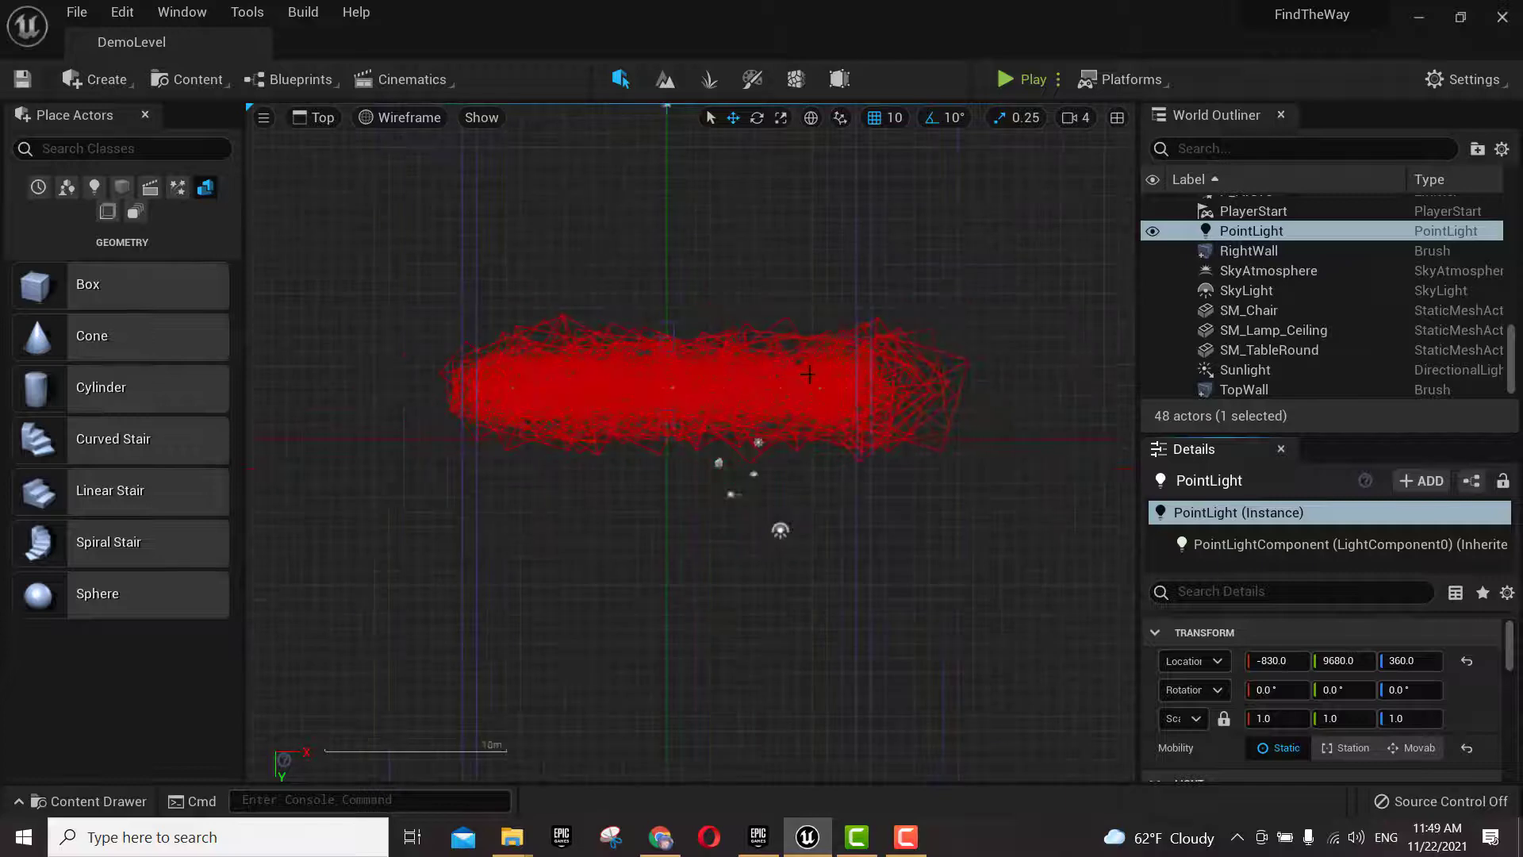
scroll(767, 453, down, 2)
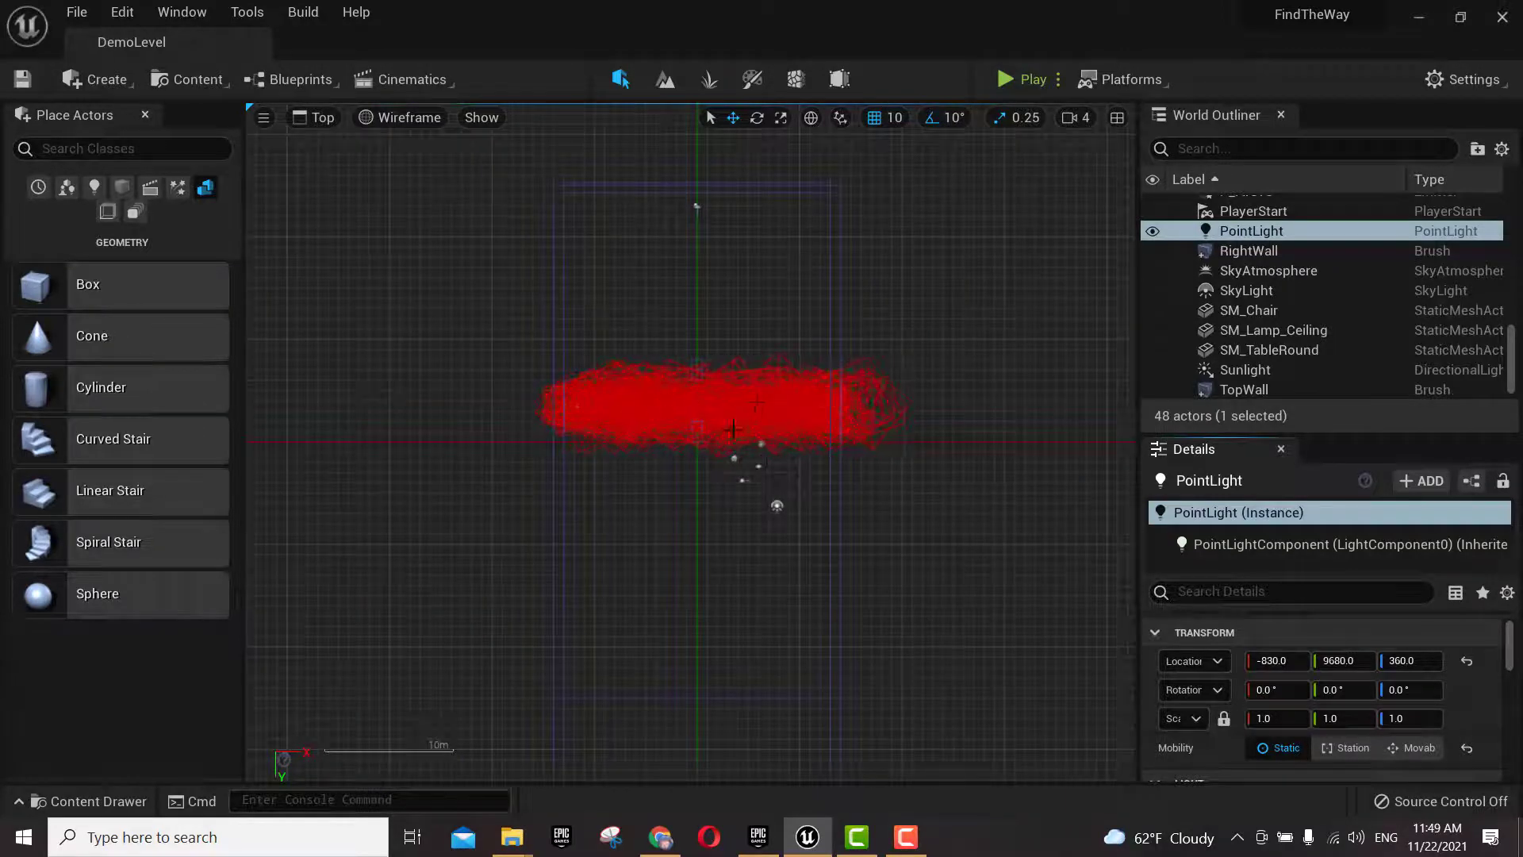
right_drag(924, 639, 865, 211)
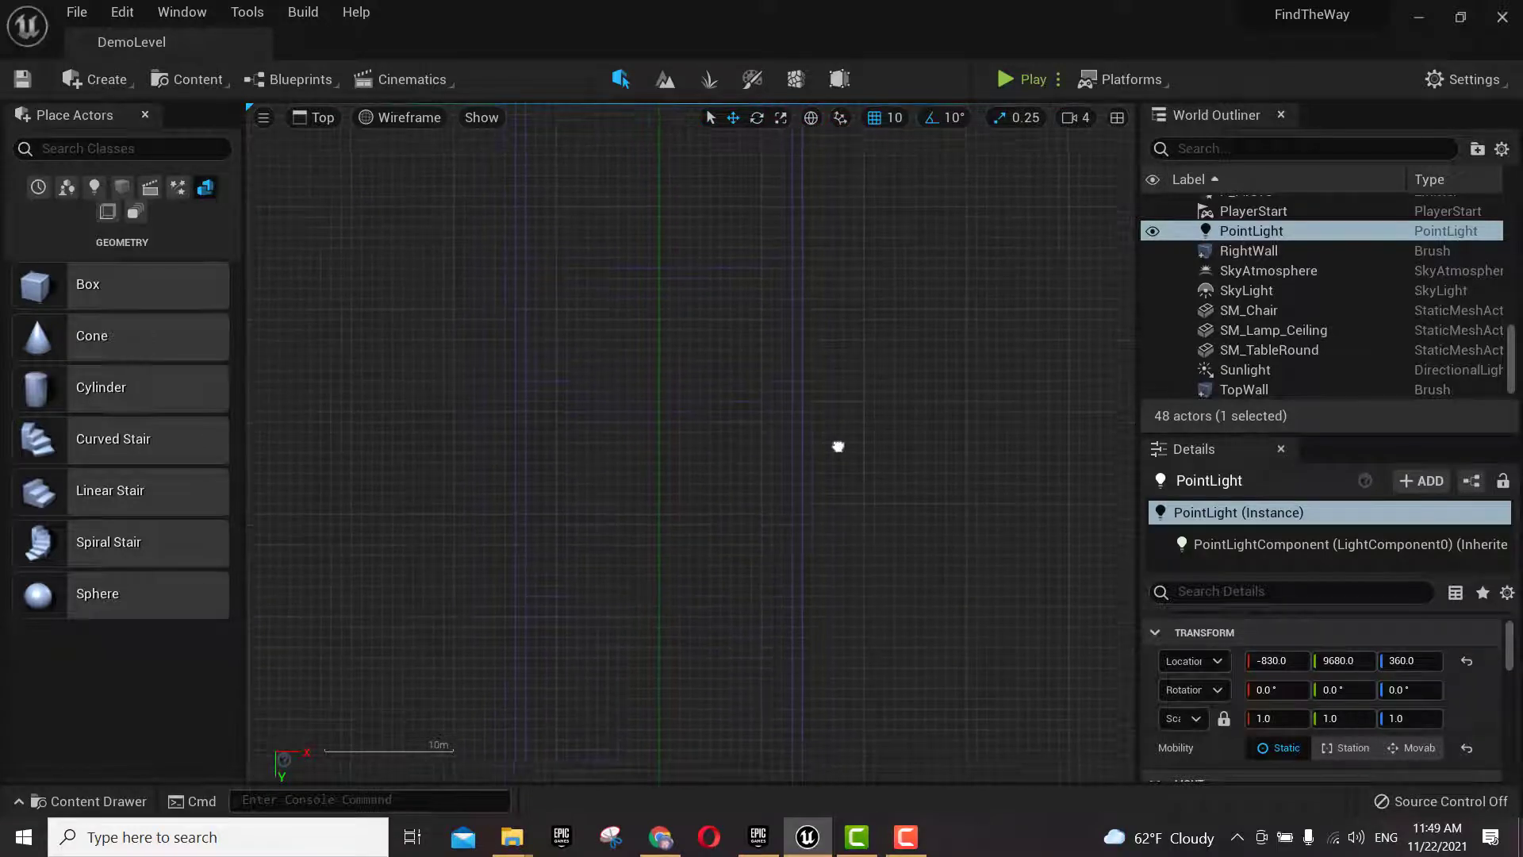
right_drag(836, 442, 820, 286)
right_drag(906, 706, 898, 506)
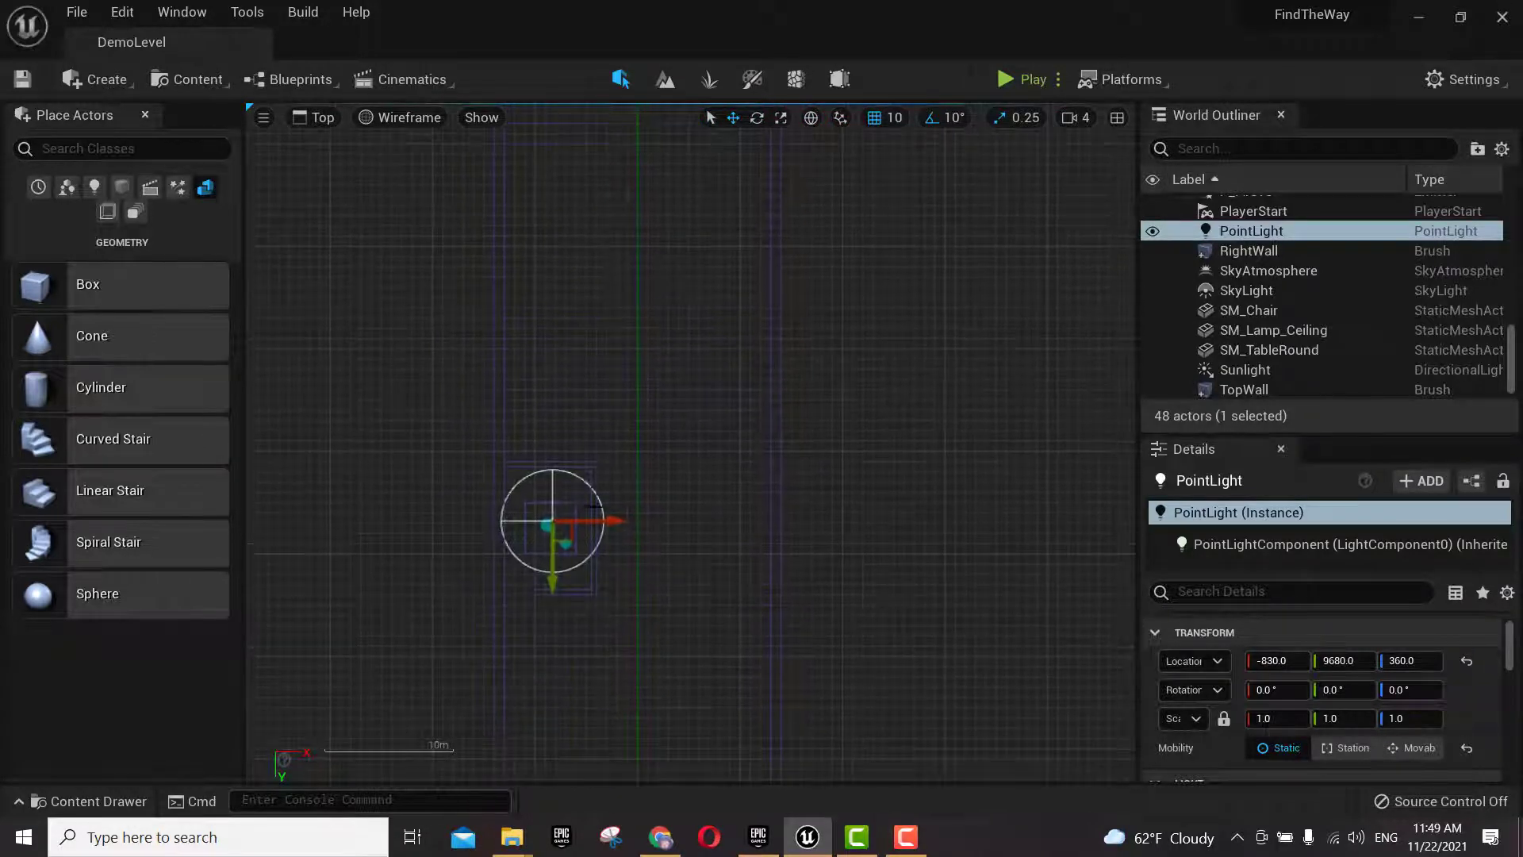
- Select the house with its doorway, fence walls, furniture, lamp and point light, and duplicate the set along Y near the level's far end
drag(648, 453, 523, 616)
click(659, 547)
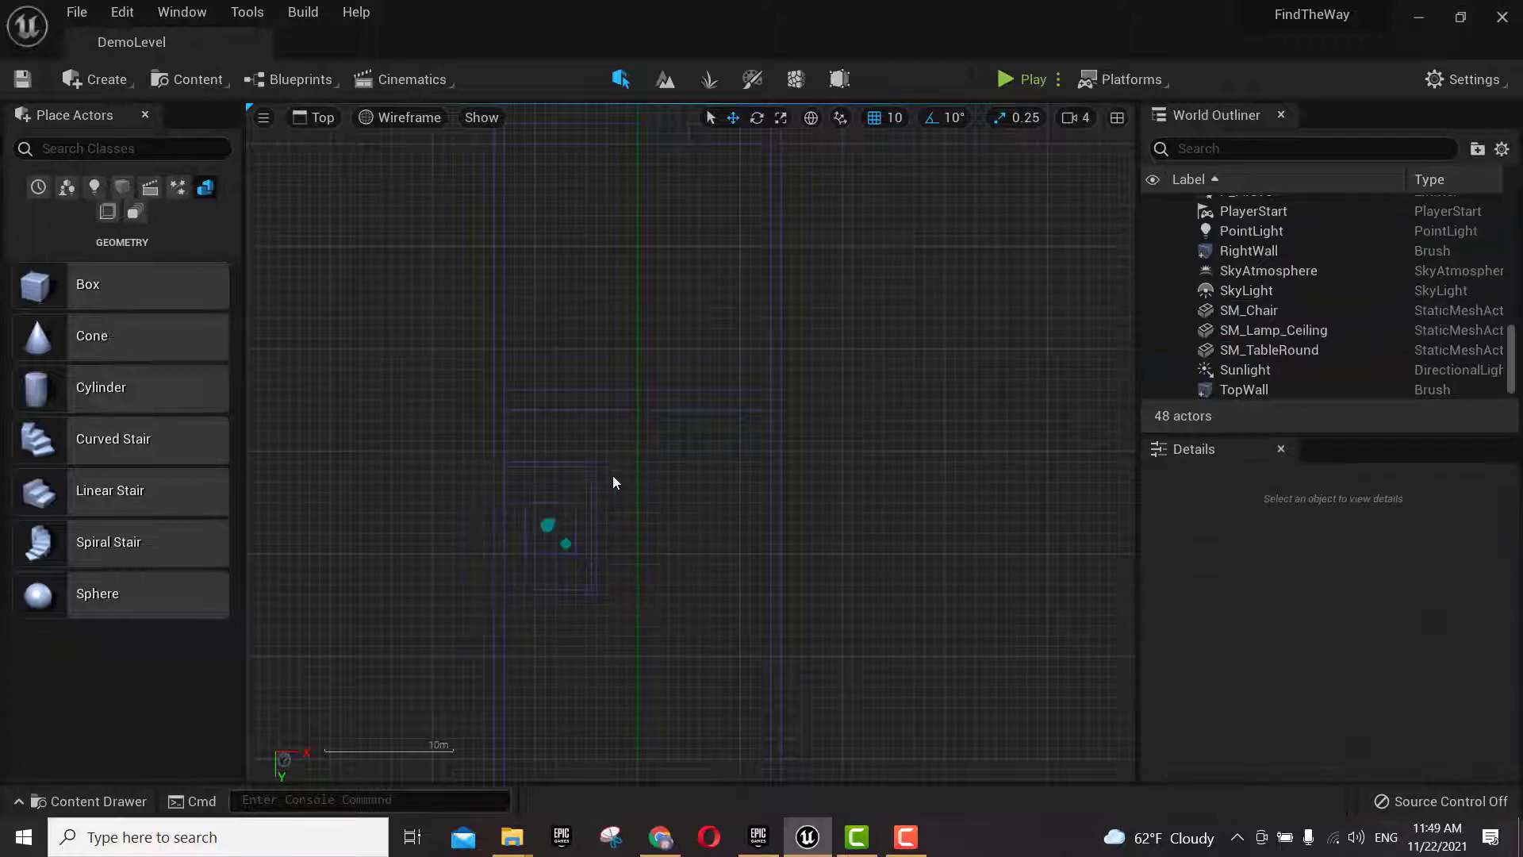
drag(634, 444, 526, 613)
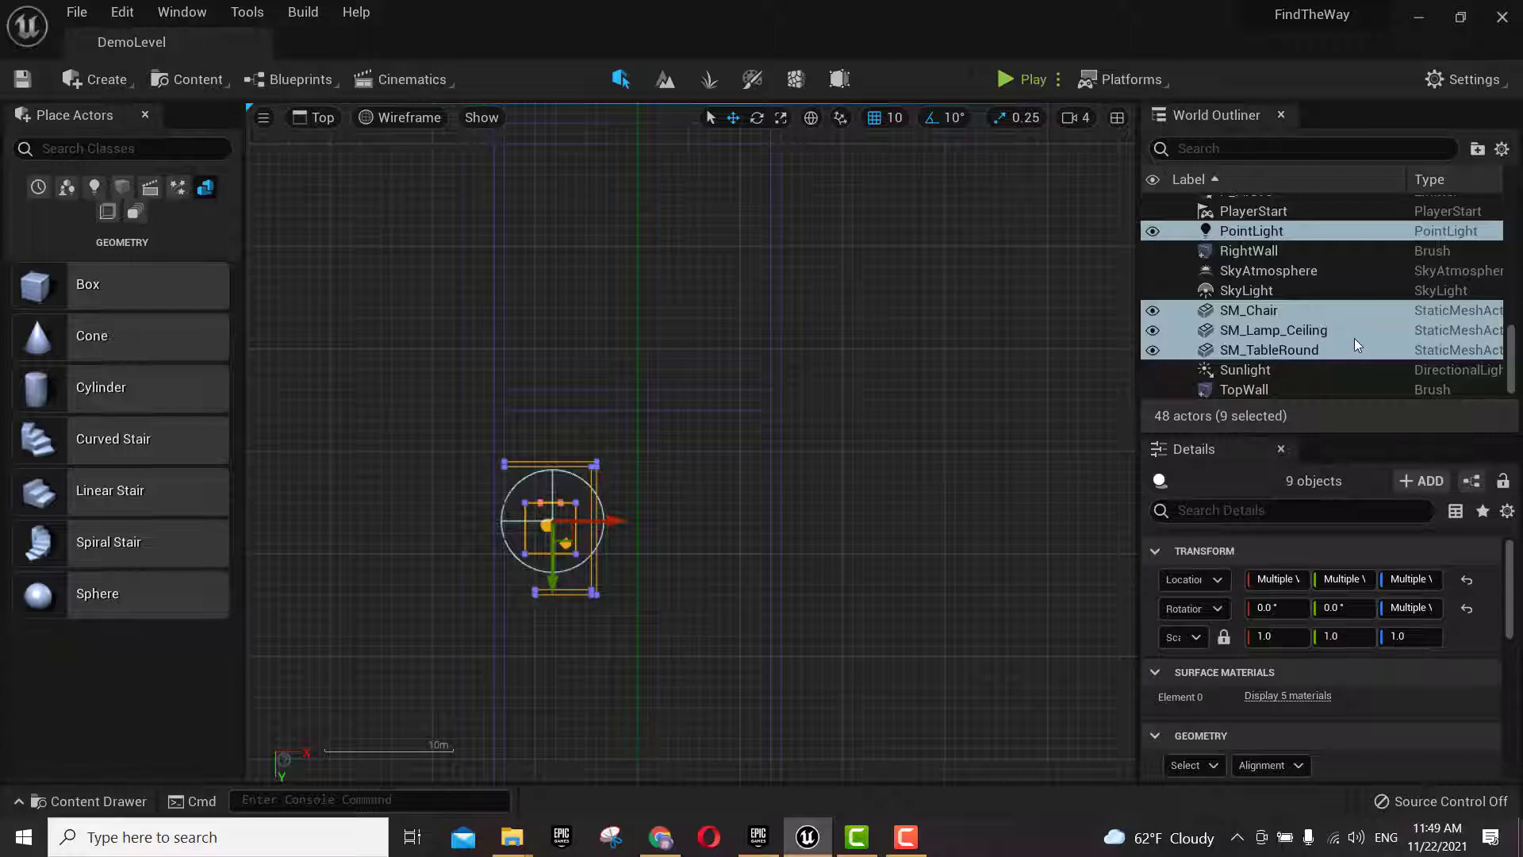
scroll(1354, 338, up, 10)
scroll(1353, 340, up, 5)
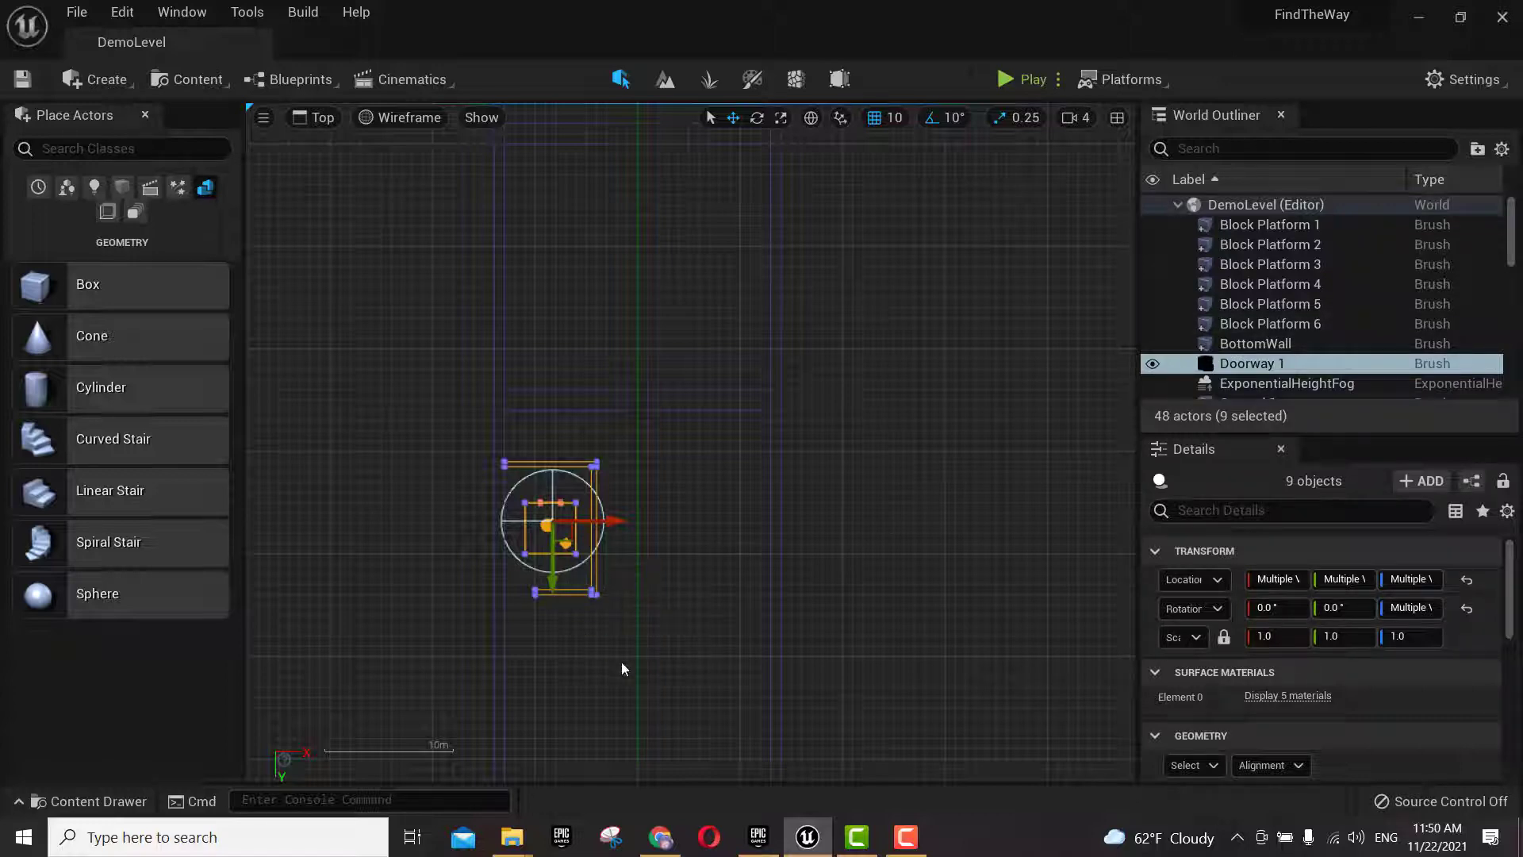
right_drag(547, 571, 573, 305)
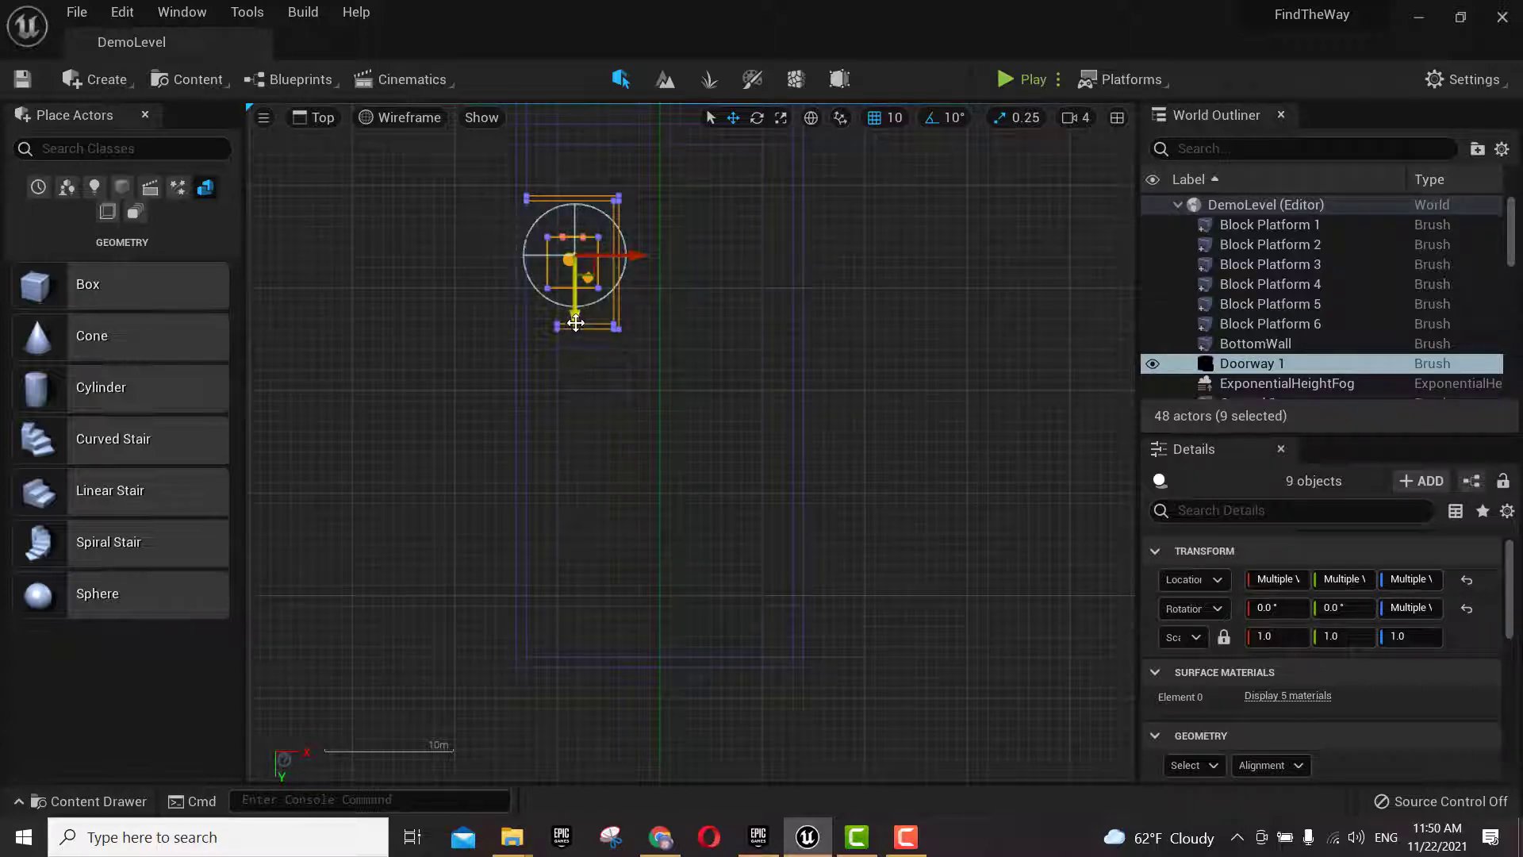
alt+drag(576, 322, 576, 606)
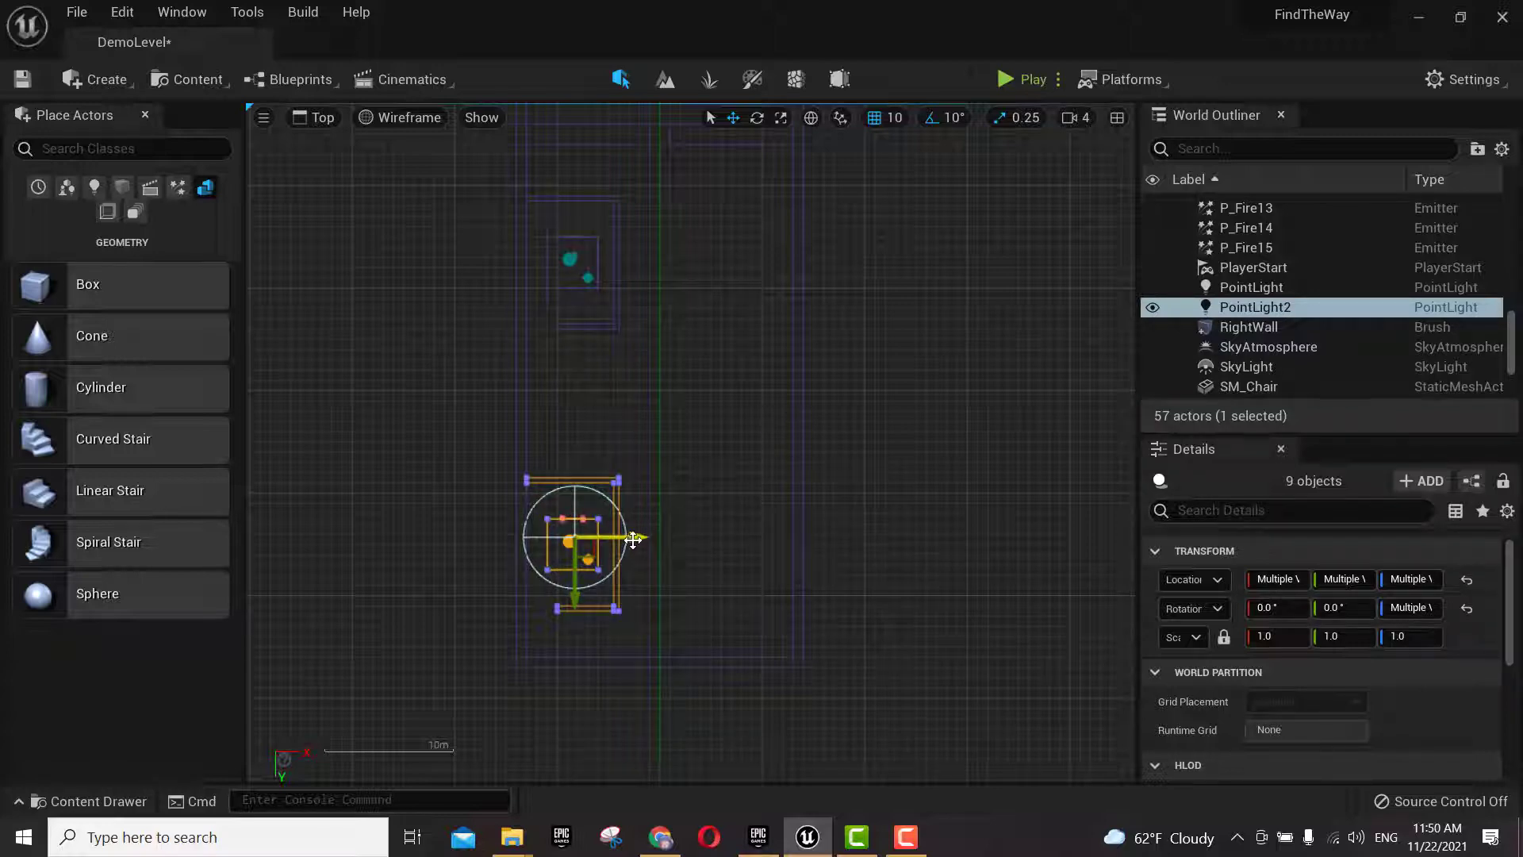
- Duplicate the far-end house set across to the opposite side along X and rotate the copy half a turn
alt+drag(619, 537, 774, 537)
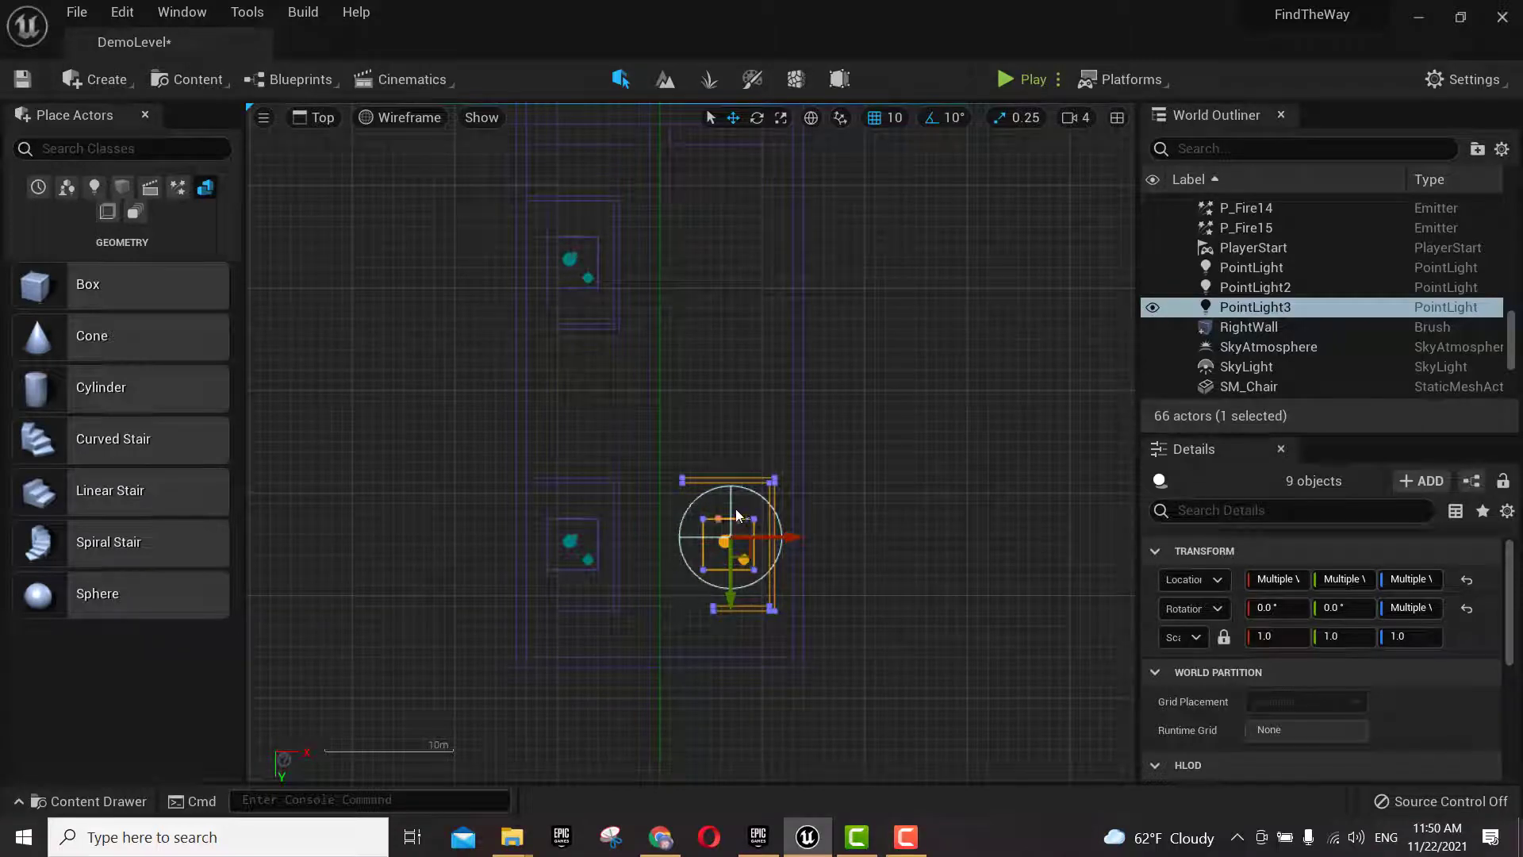
key(e)
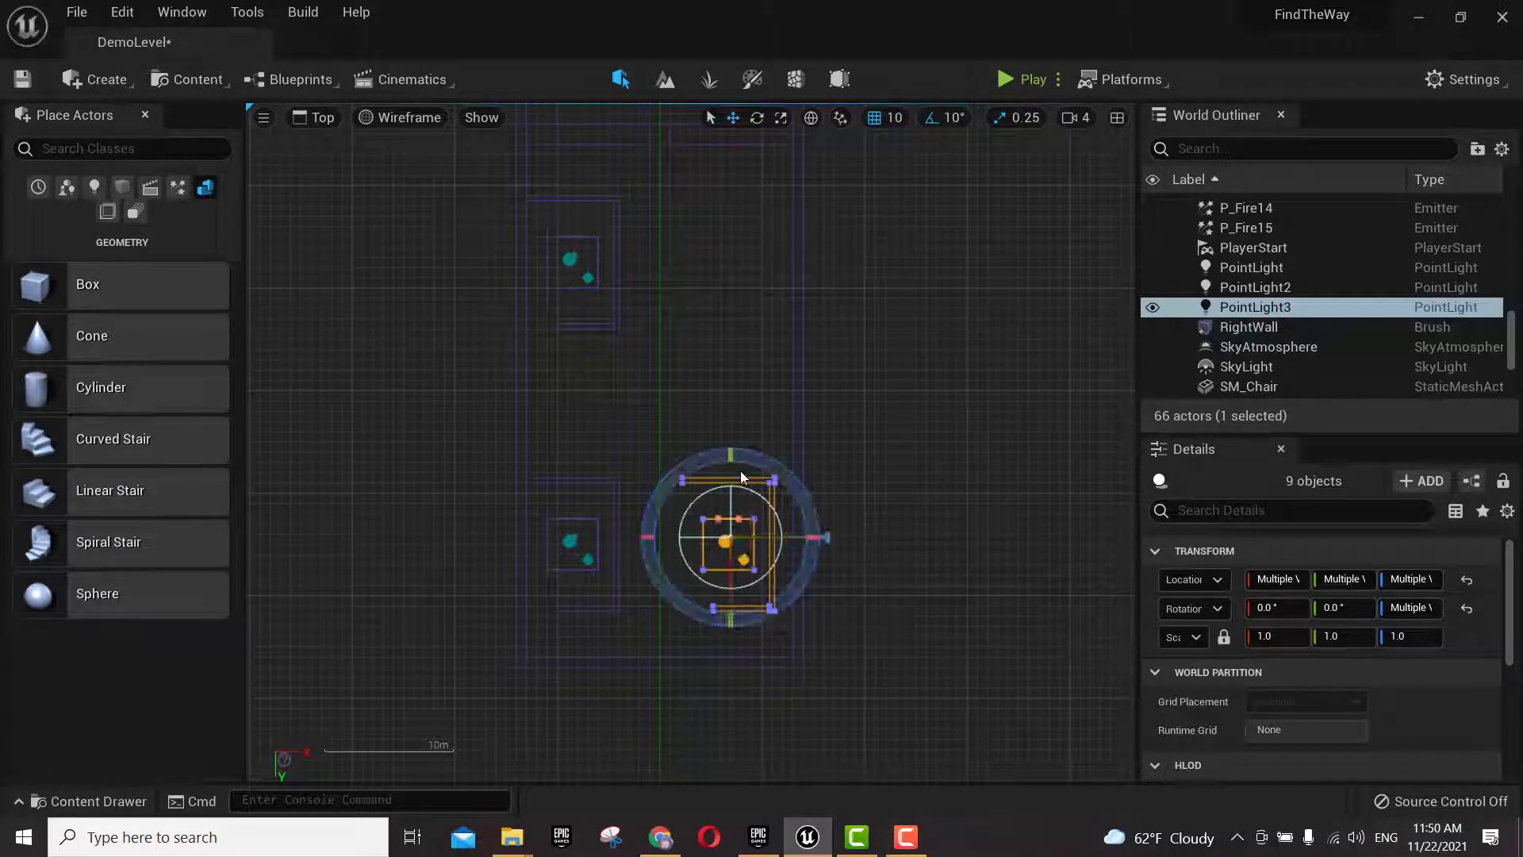
drag(814, 533, 637, 537)
key(w)
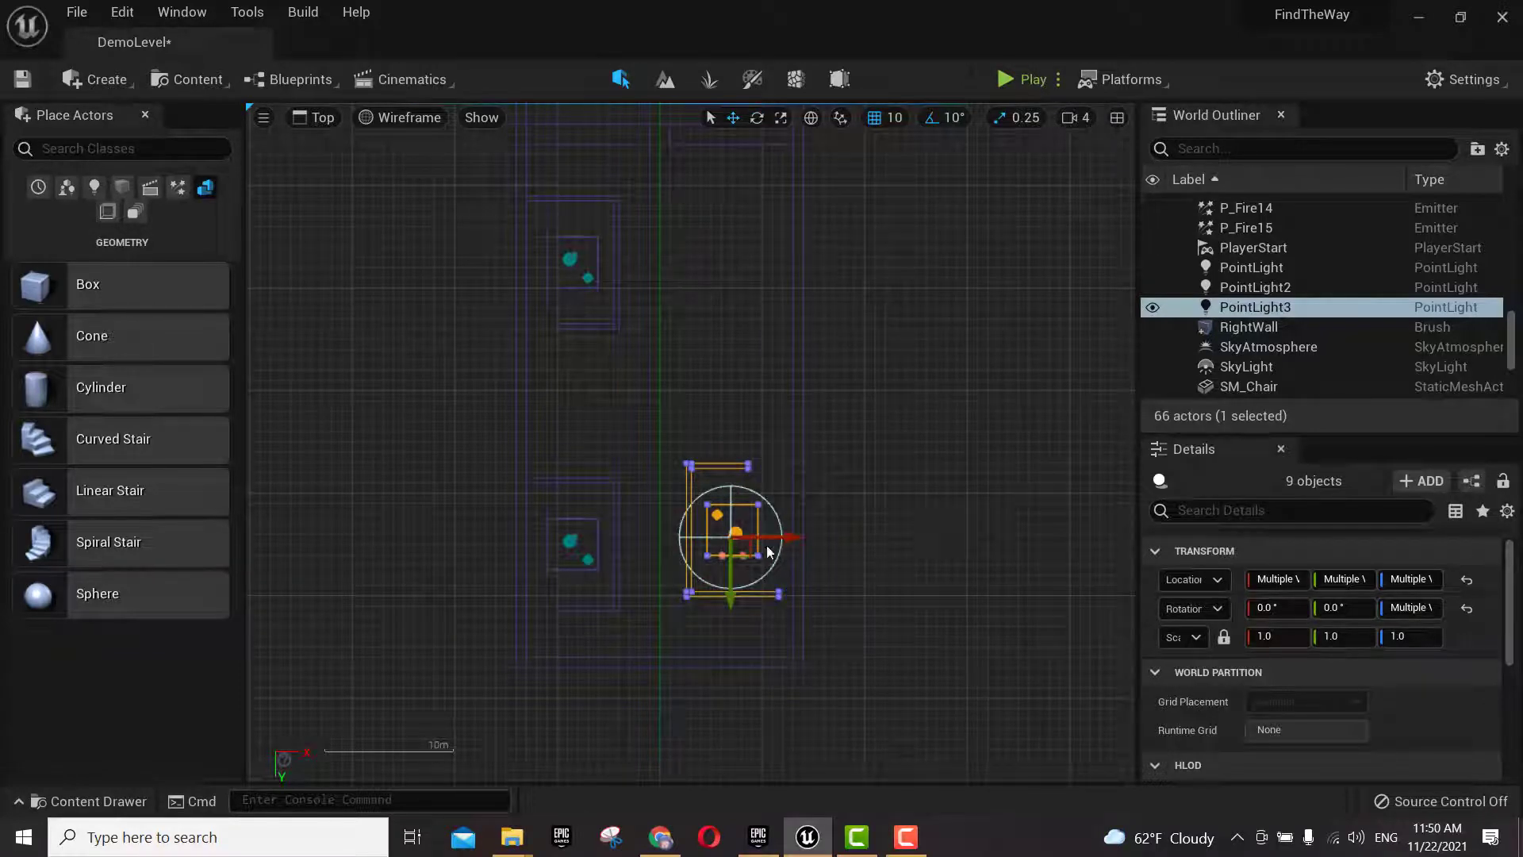
- Move the rotated house set along X until its fence walls meet the opposite boundary wall
scroll(805, 591, up, 5)
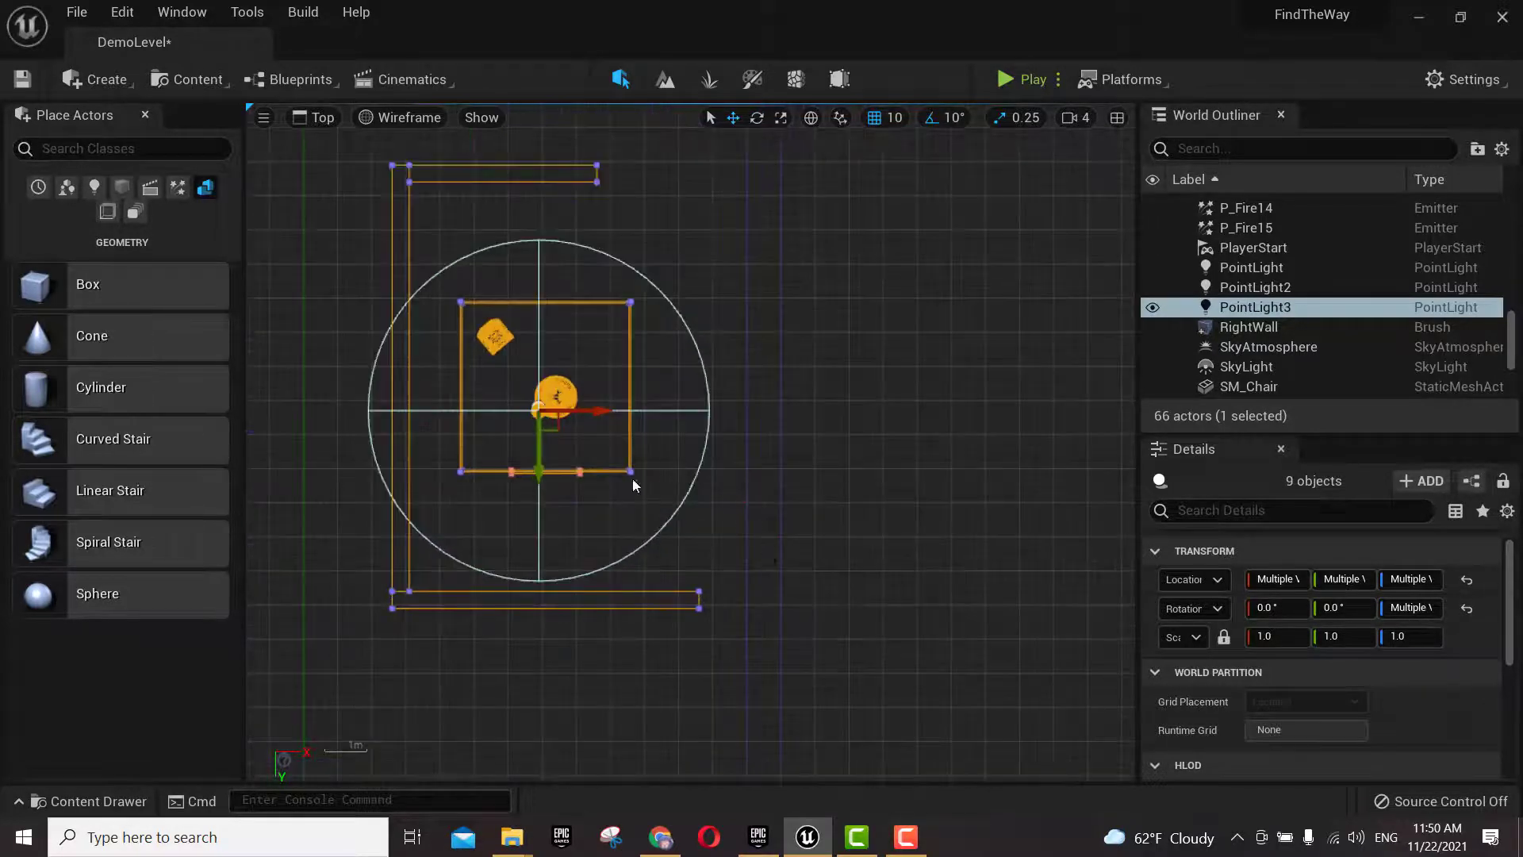
drag(595, 411, 662, 439)
scroll(757, 493, down, 3)
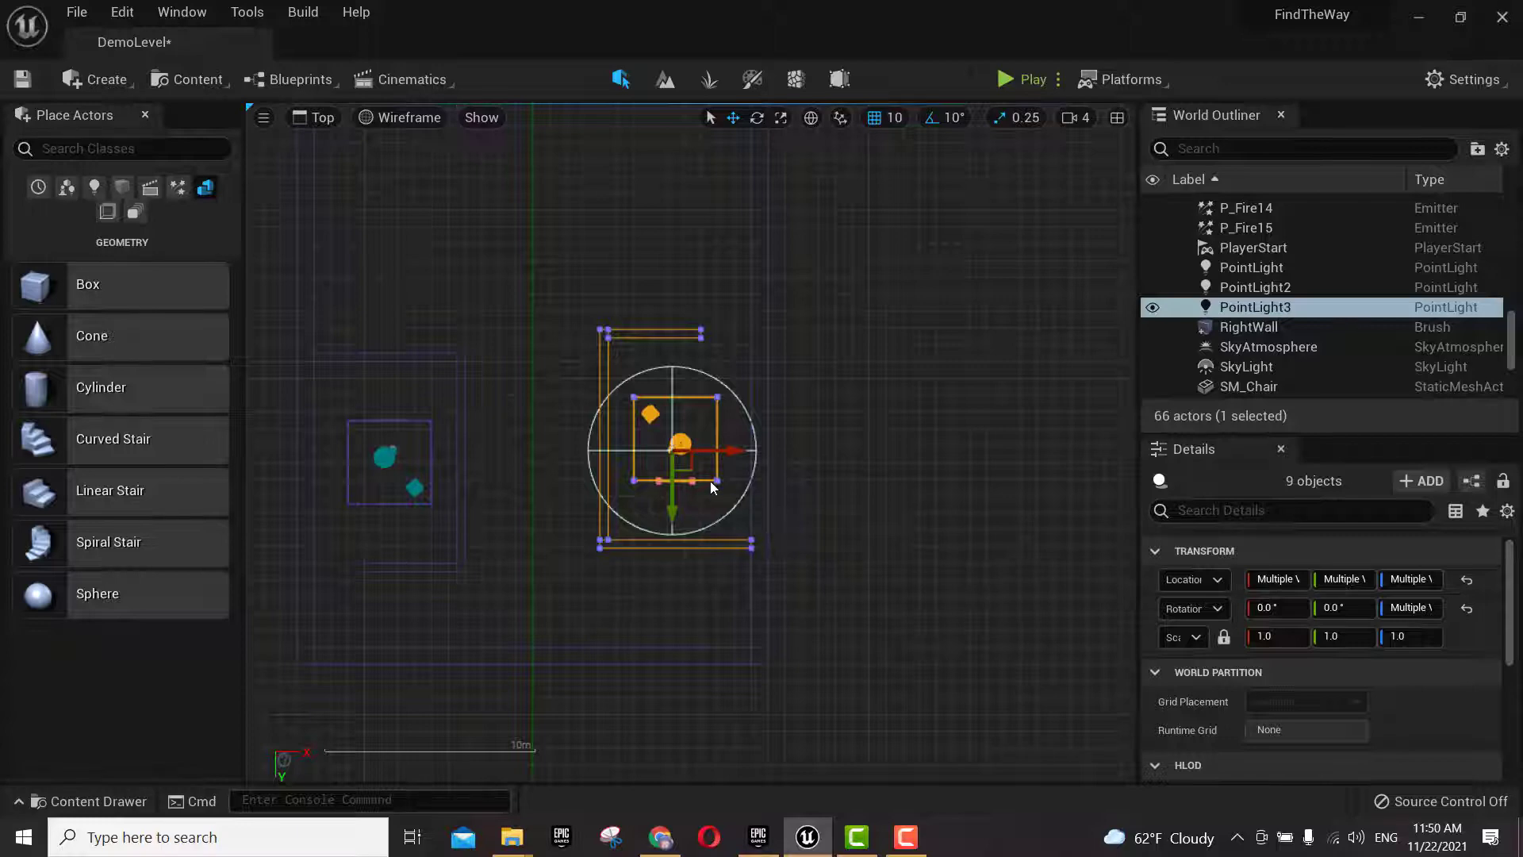
- Set the grid snap size to 100, turn grid snapping off, and align the rotated house set along Y with the neighbouring copy
click(892, 118)
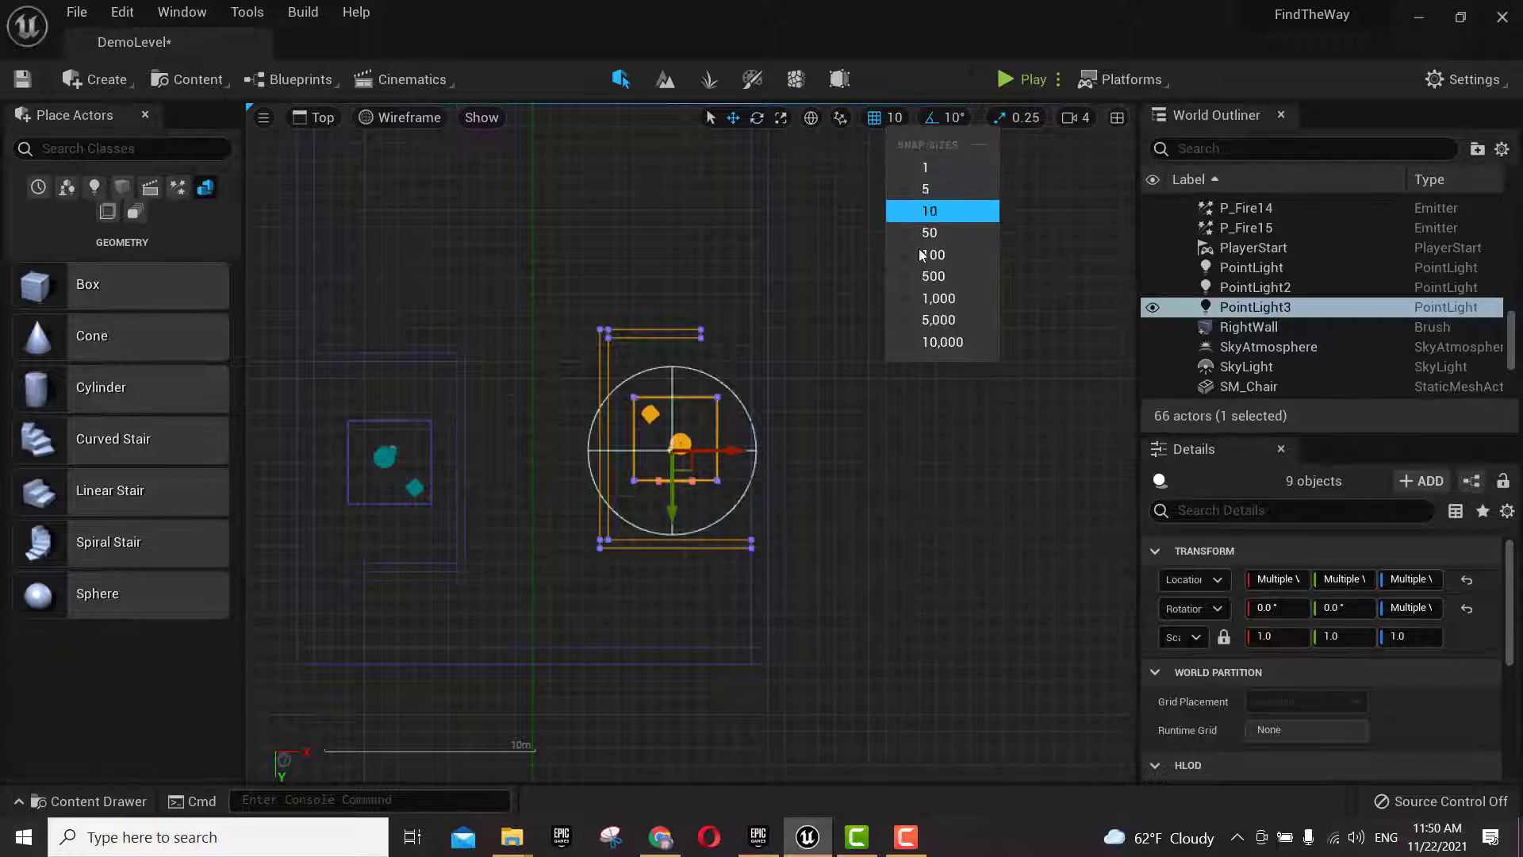
click(935, 255)
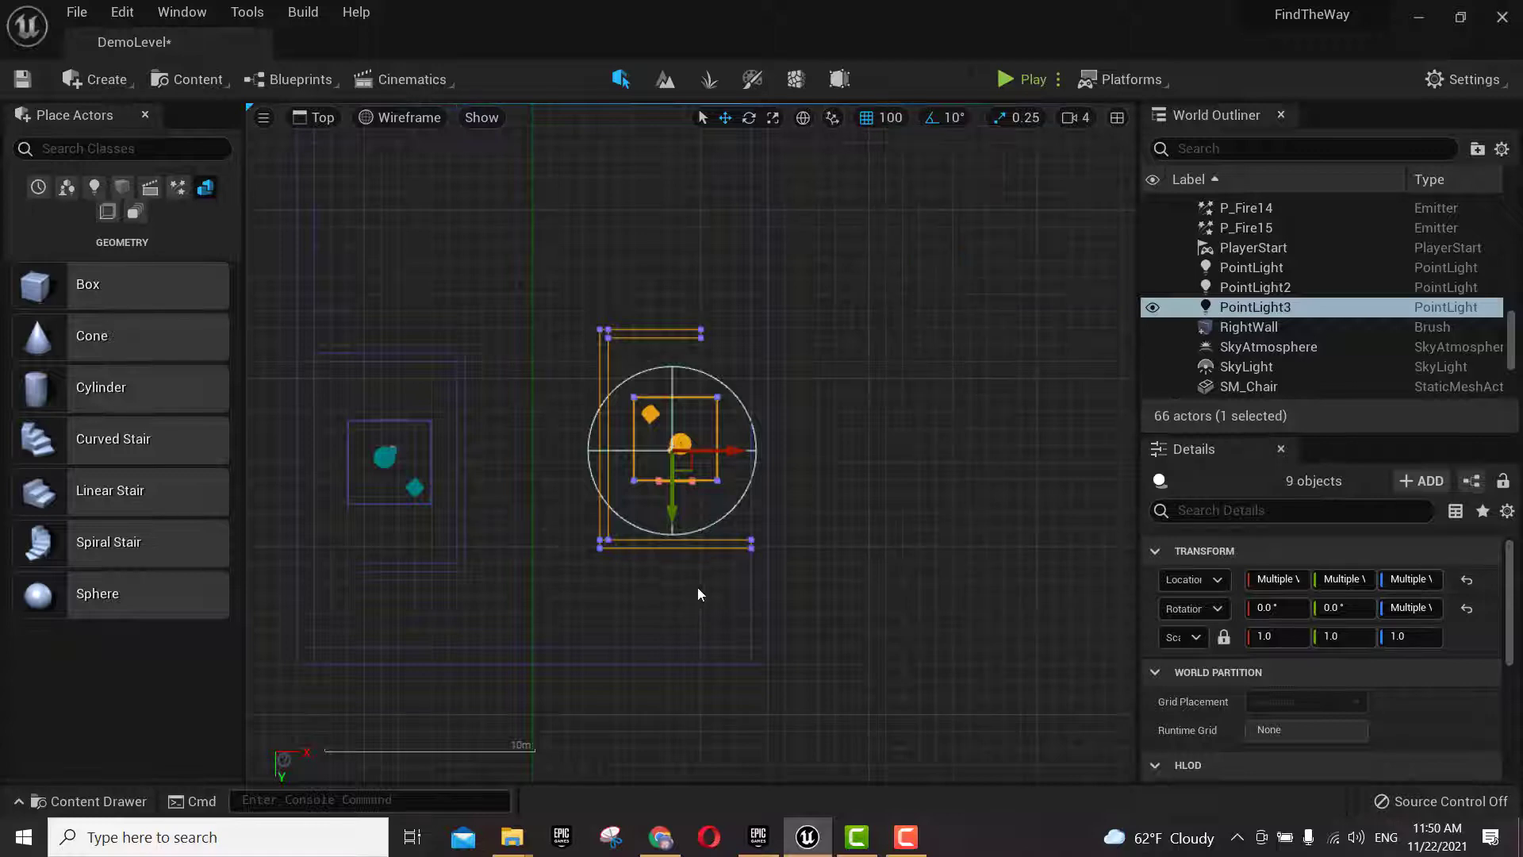
drag(664, 520, 663, 532)
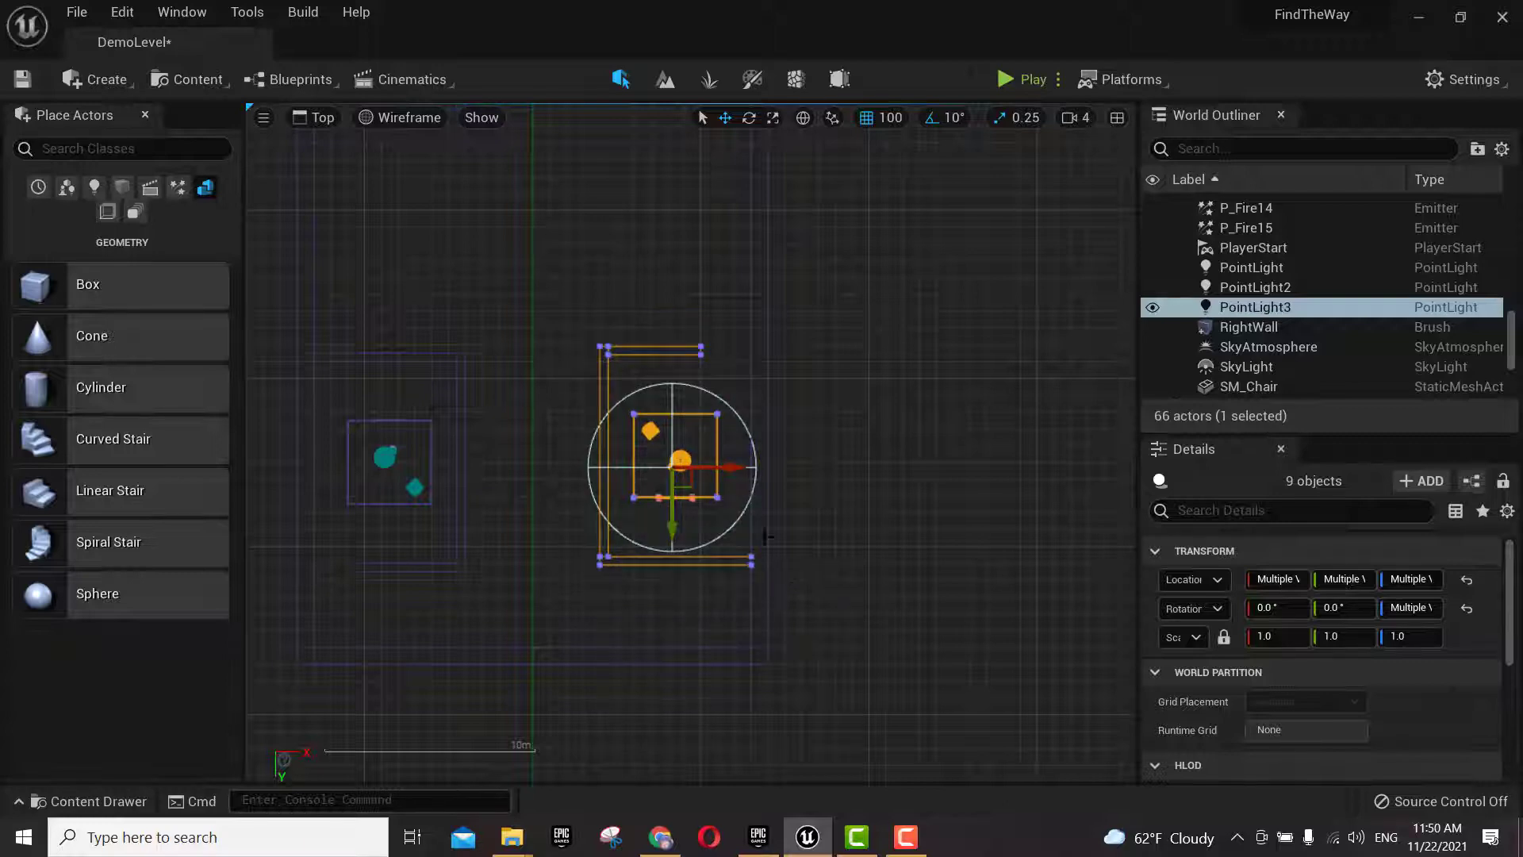
click(867, 118)
drag(673, 532, 672, 539)
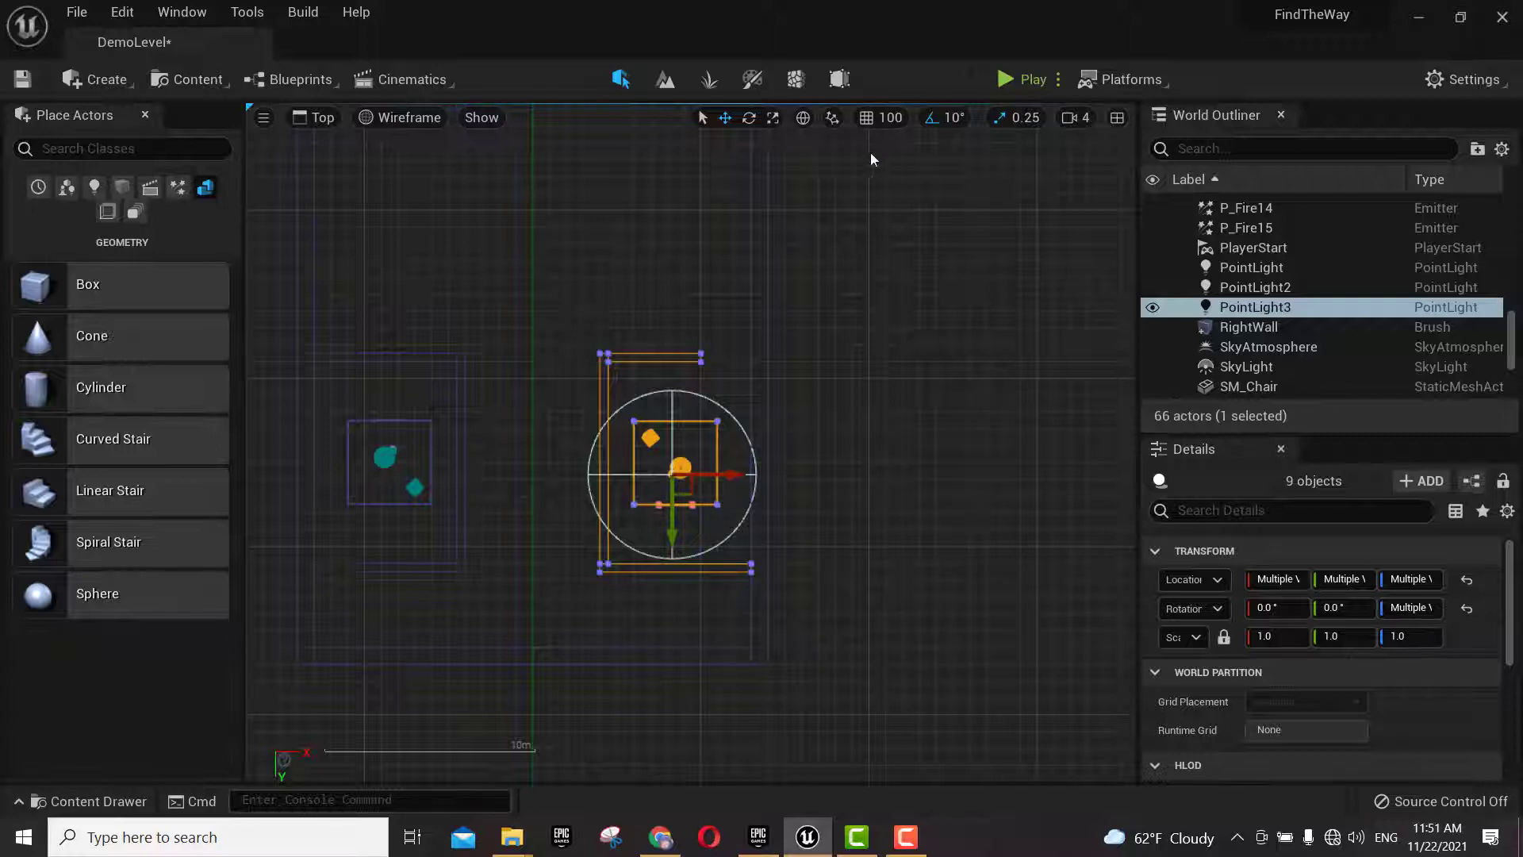
- Duplicate the rotated house set back along Y and place the copy directly opposite the original house
right_drag(871, 158, 841, 293)
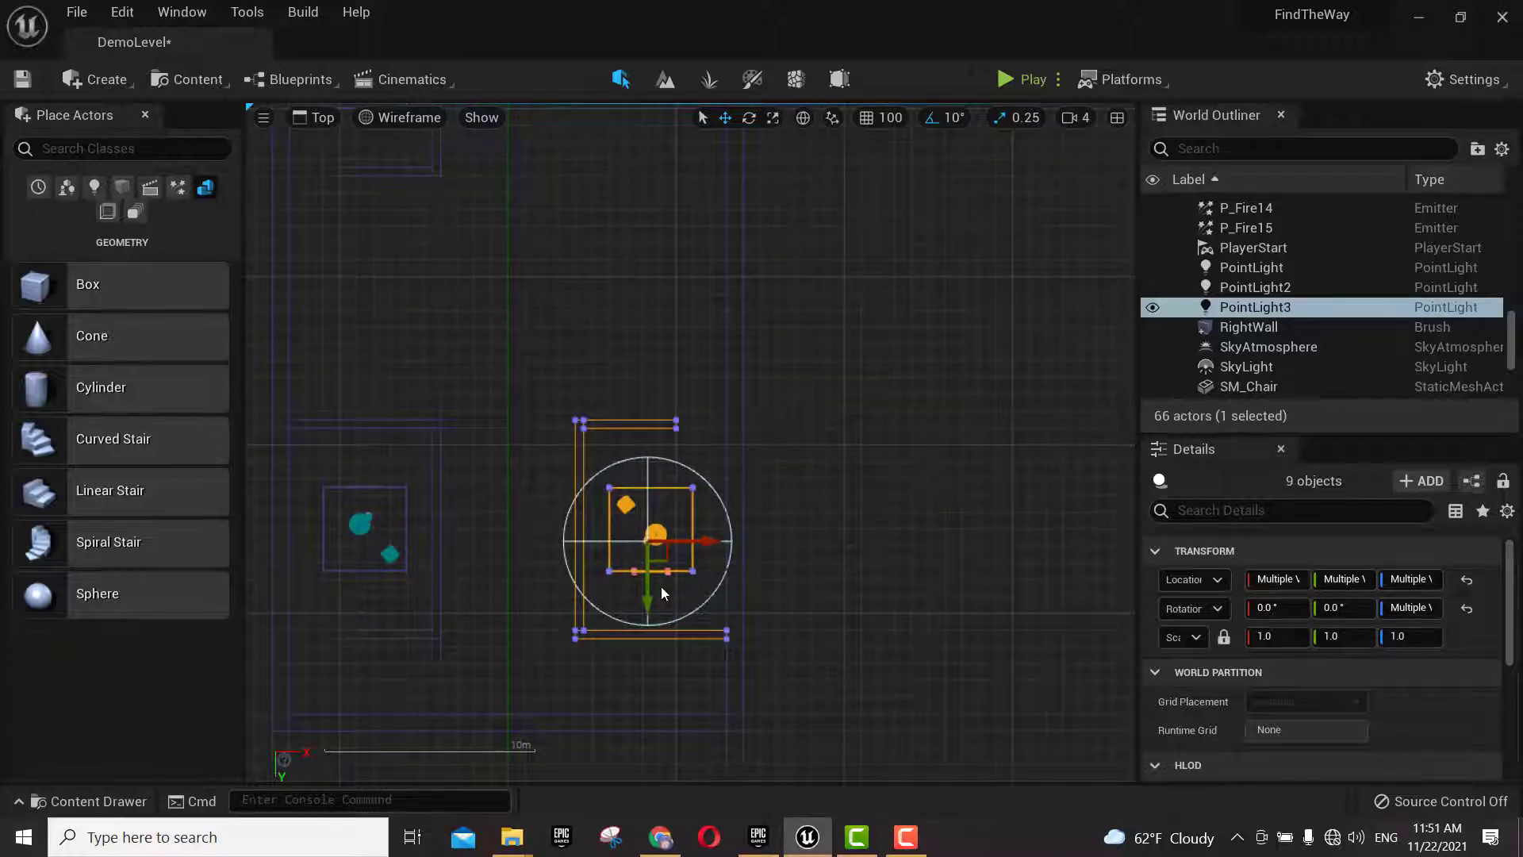
alt+drag(663, 552, 663, 147)
key(f)
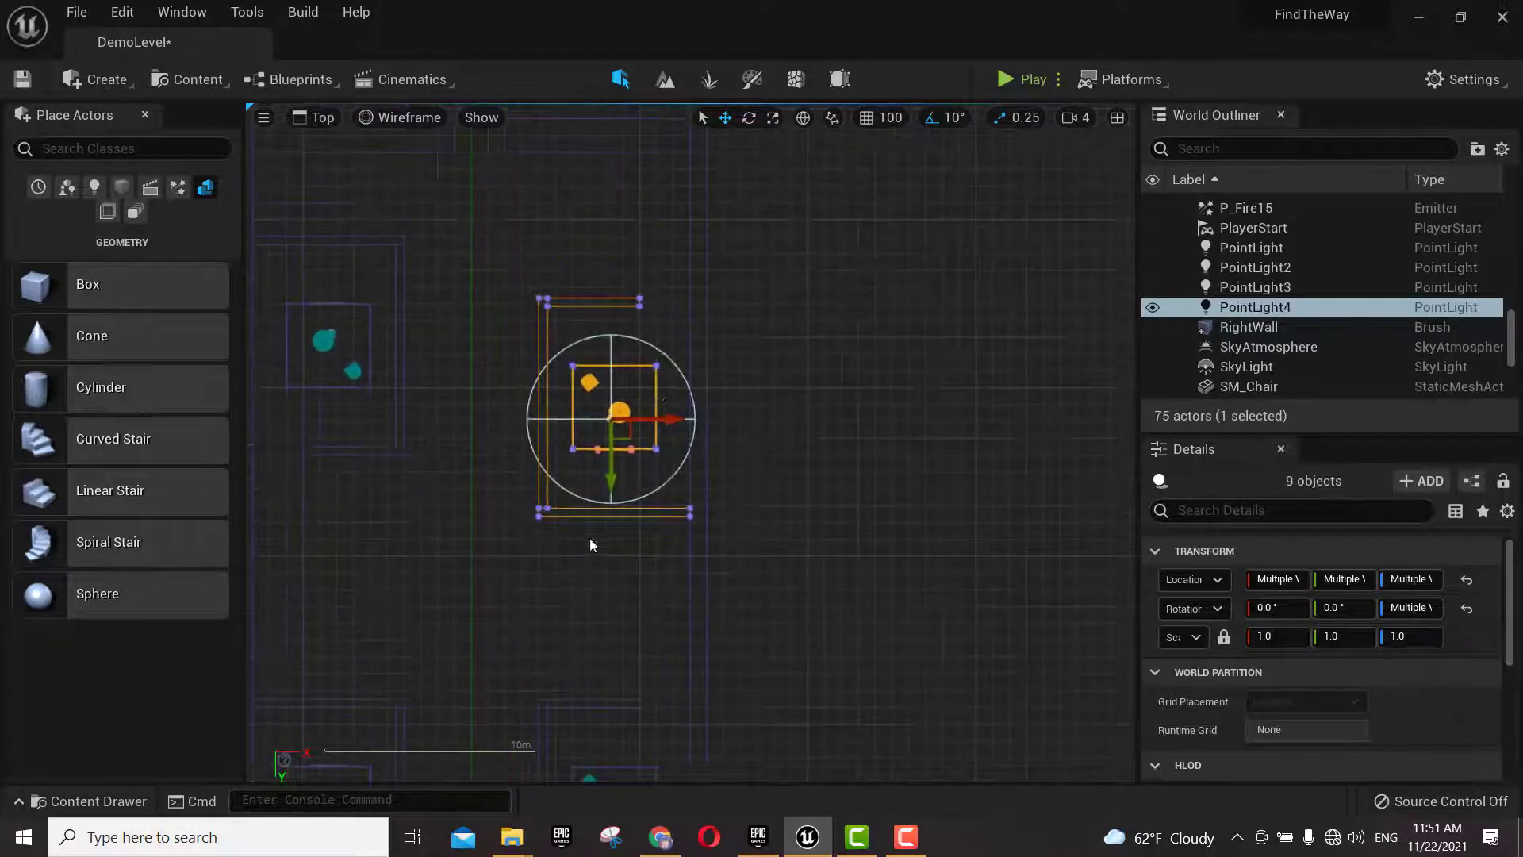
drag(613, 480, 606, 420)
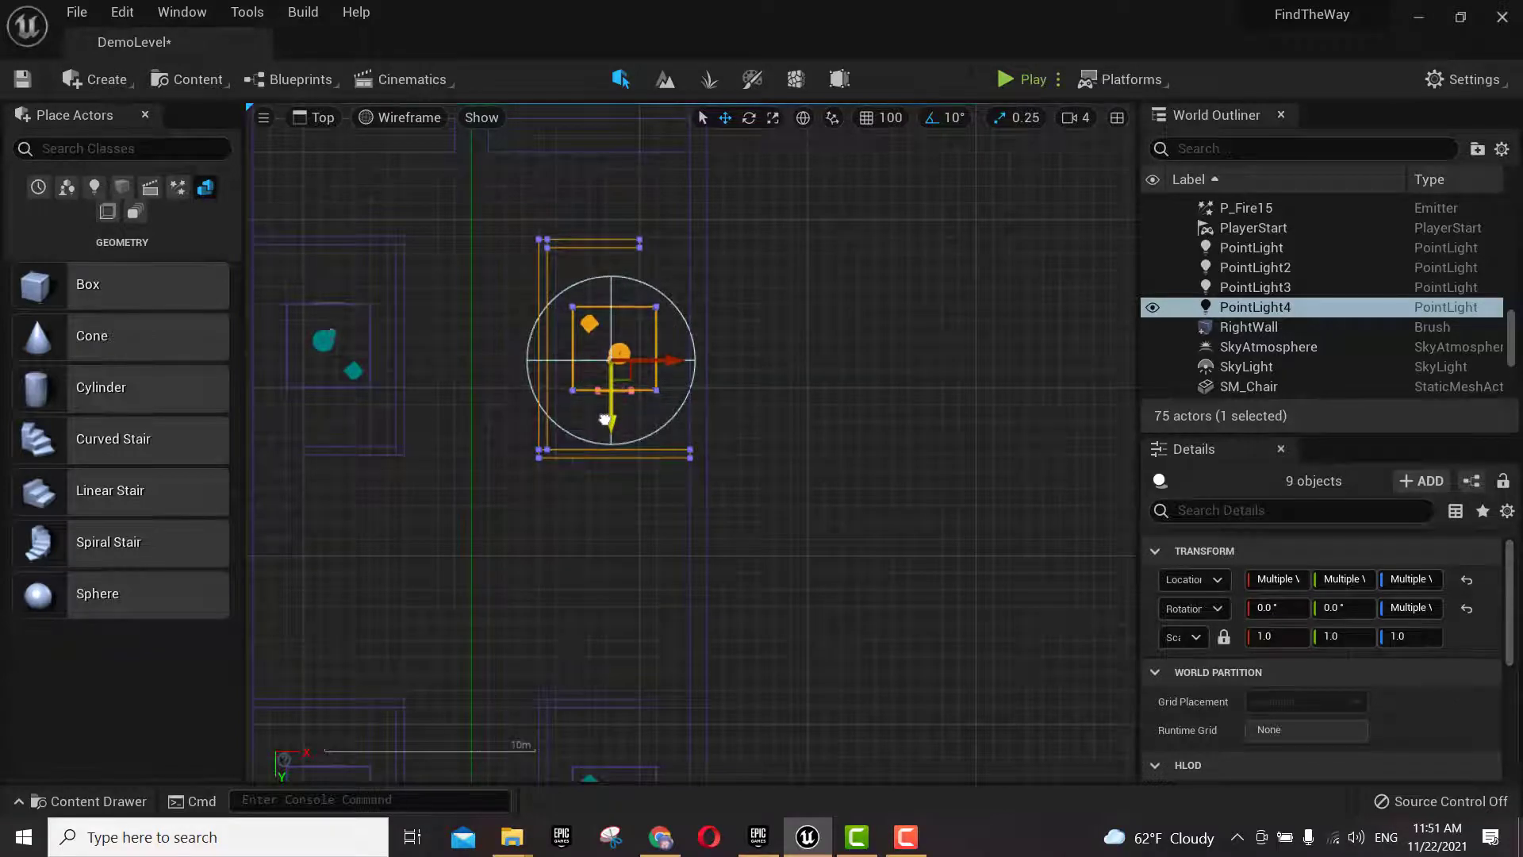
- Deselect everything, return to the Perspective view and look over the fenced houses from above
click(806, 438)
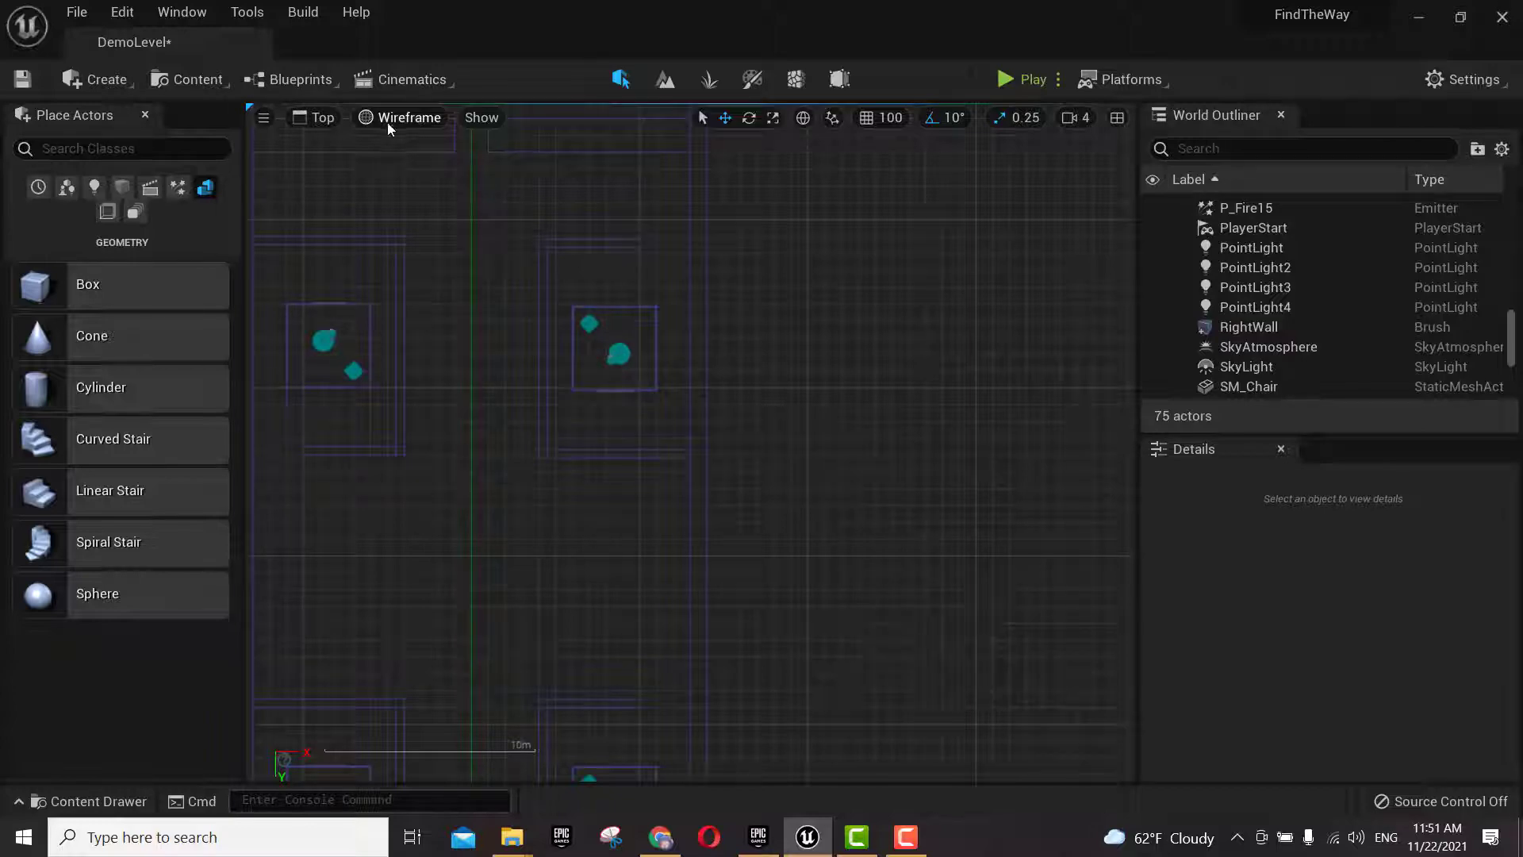
click(314, 119)
click(341, 151)
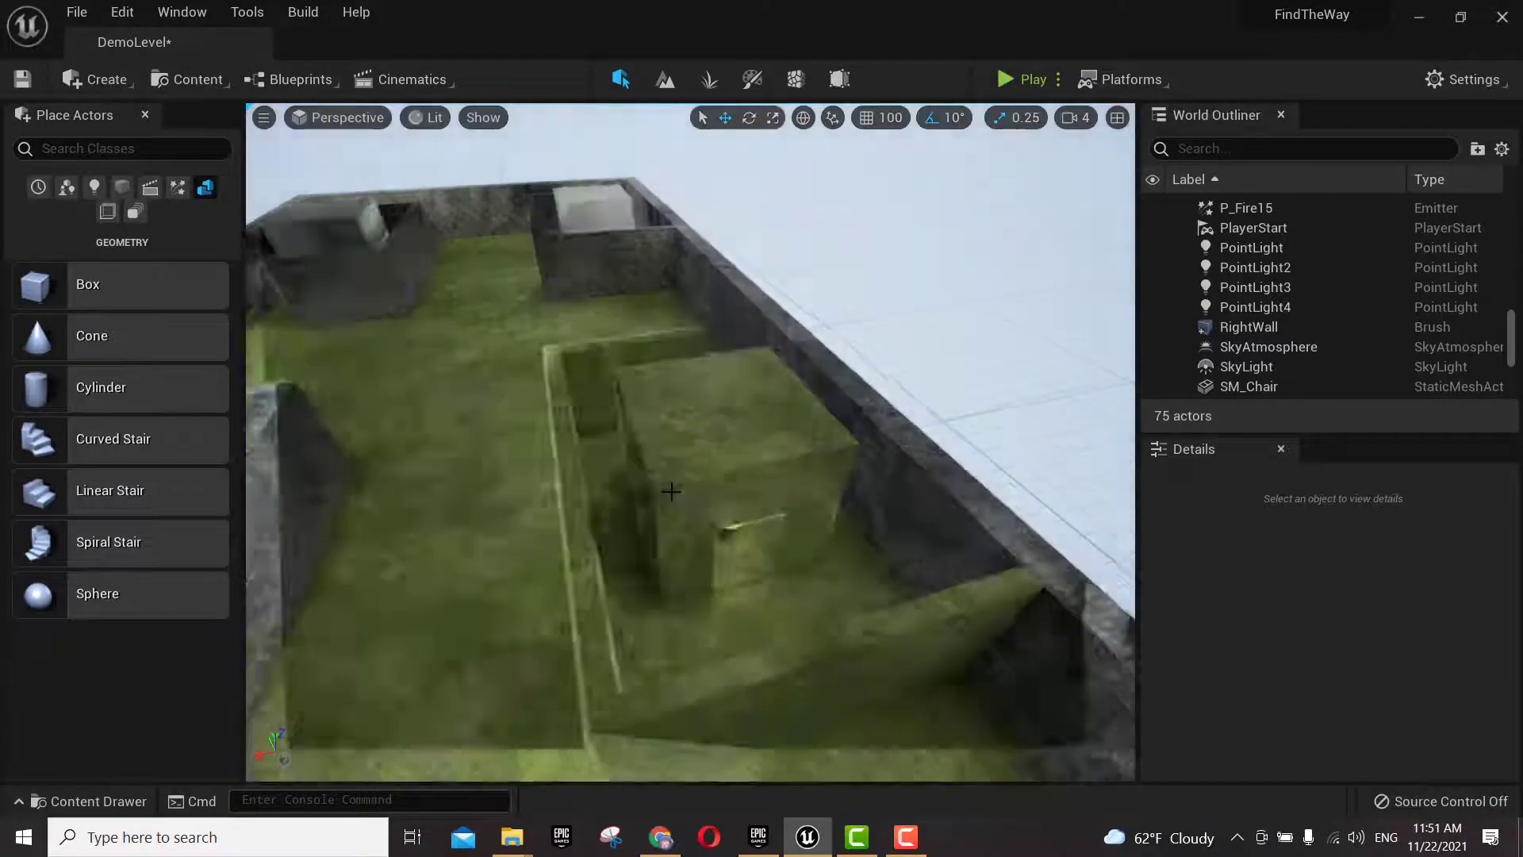
scroll(671, 491, down, 10)
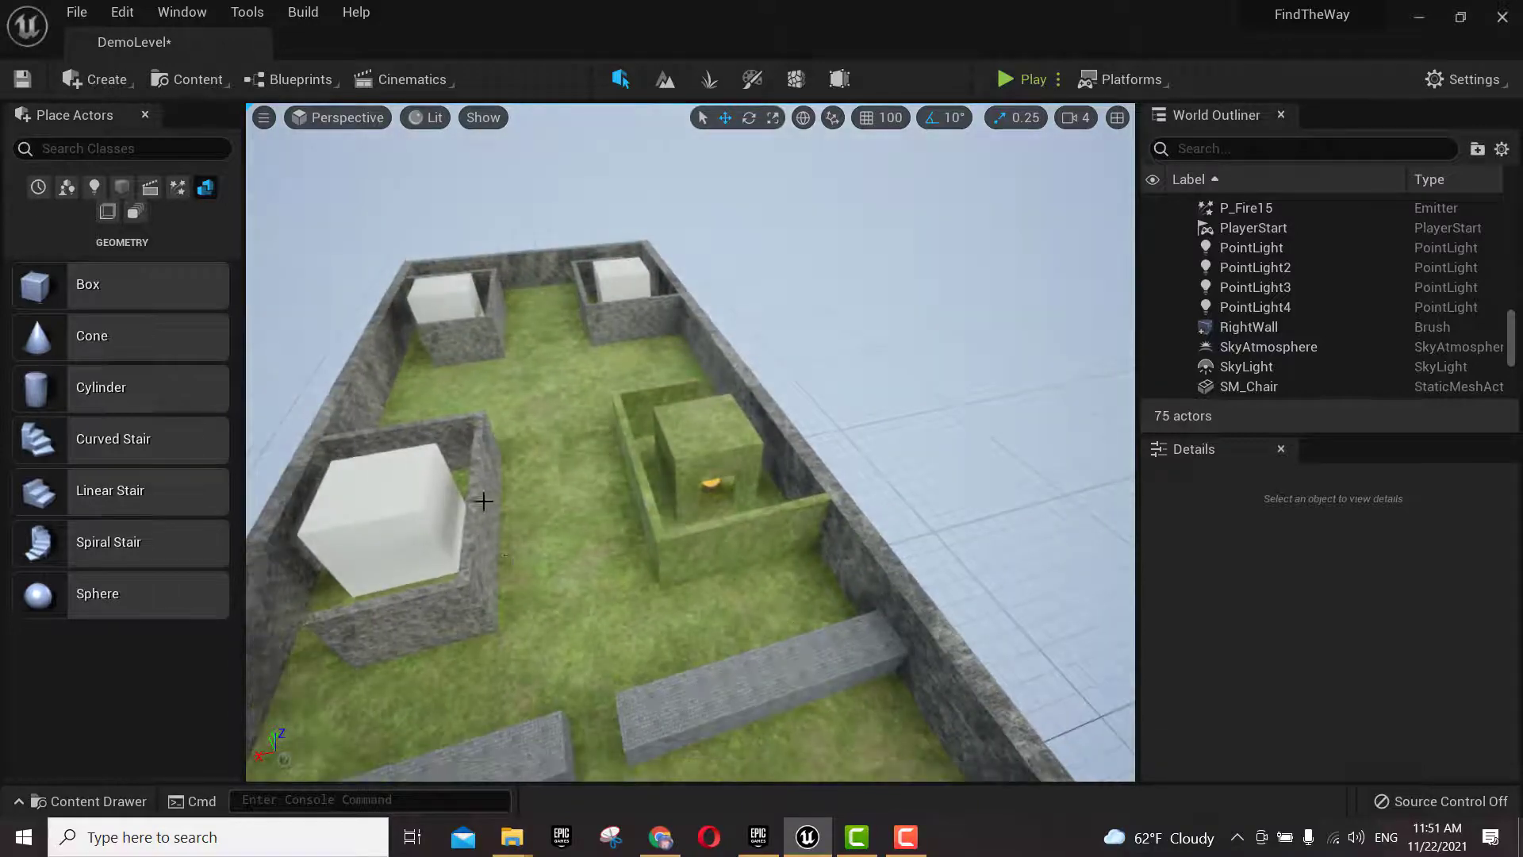
drag(671, 491, 647, 523)
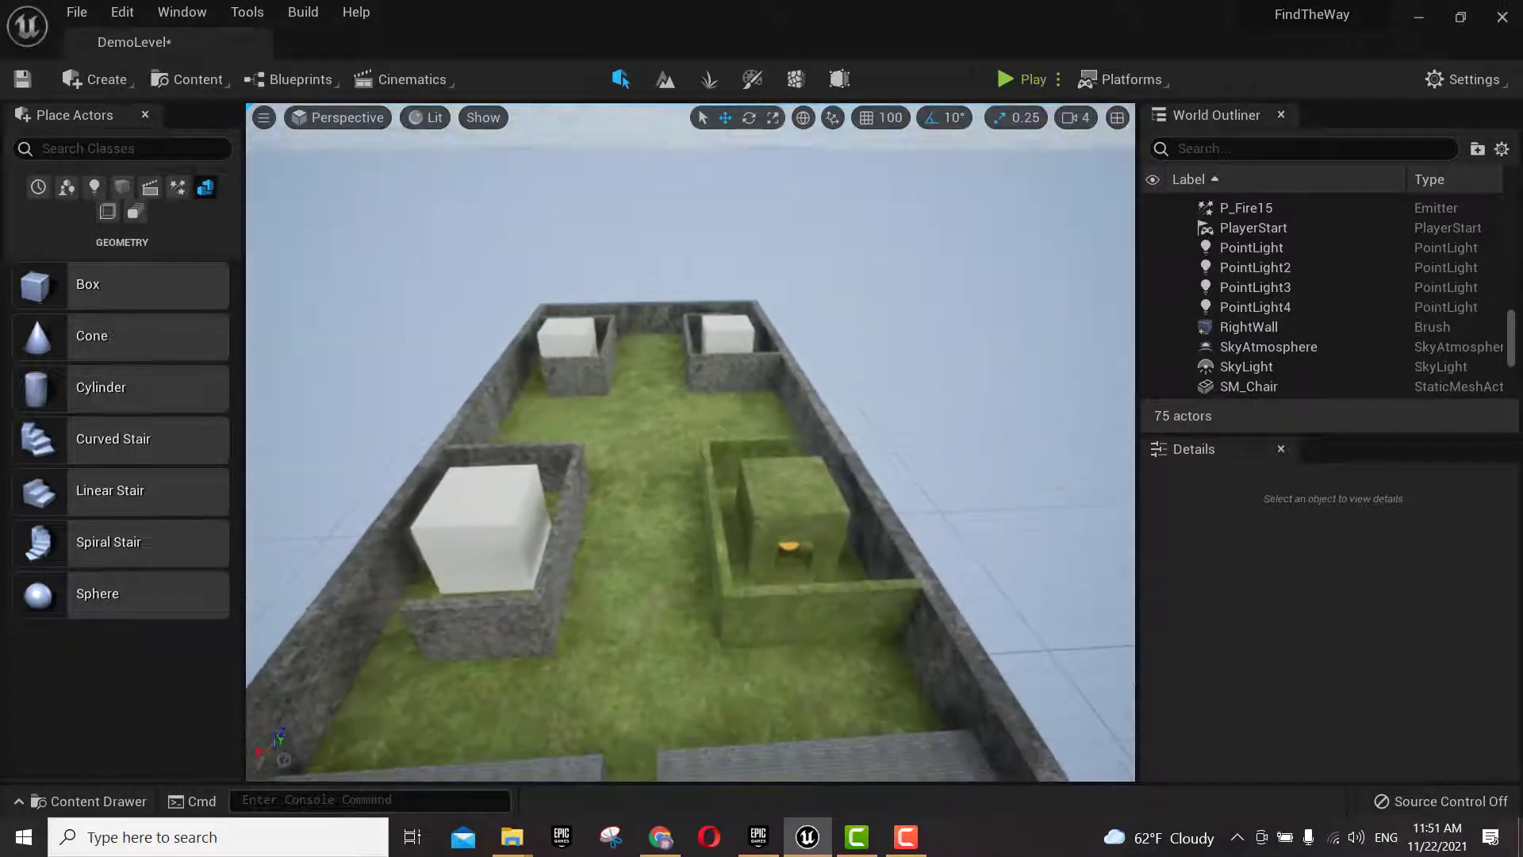
- Replace the grass material on the roof surface of House 1 with M_Basic_Wall
click(790, 514)
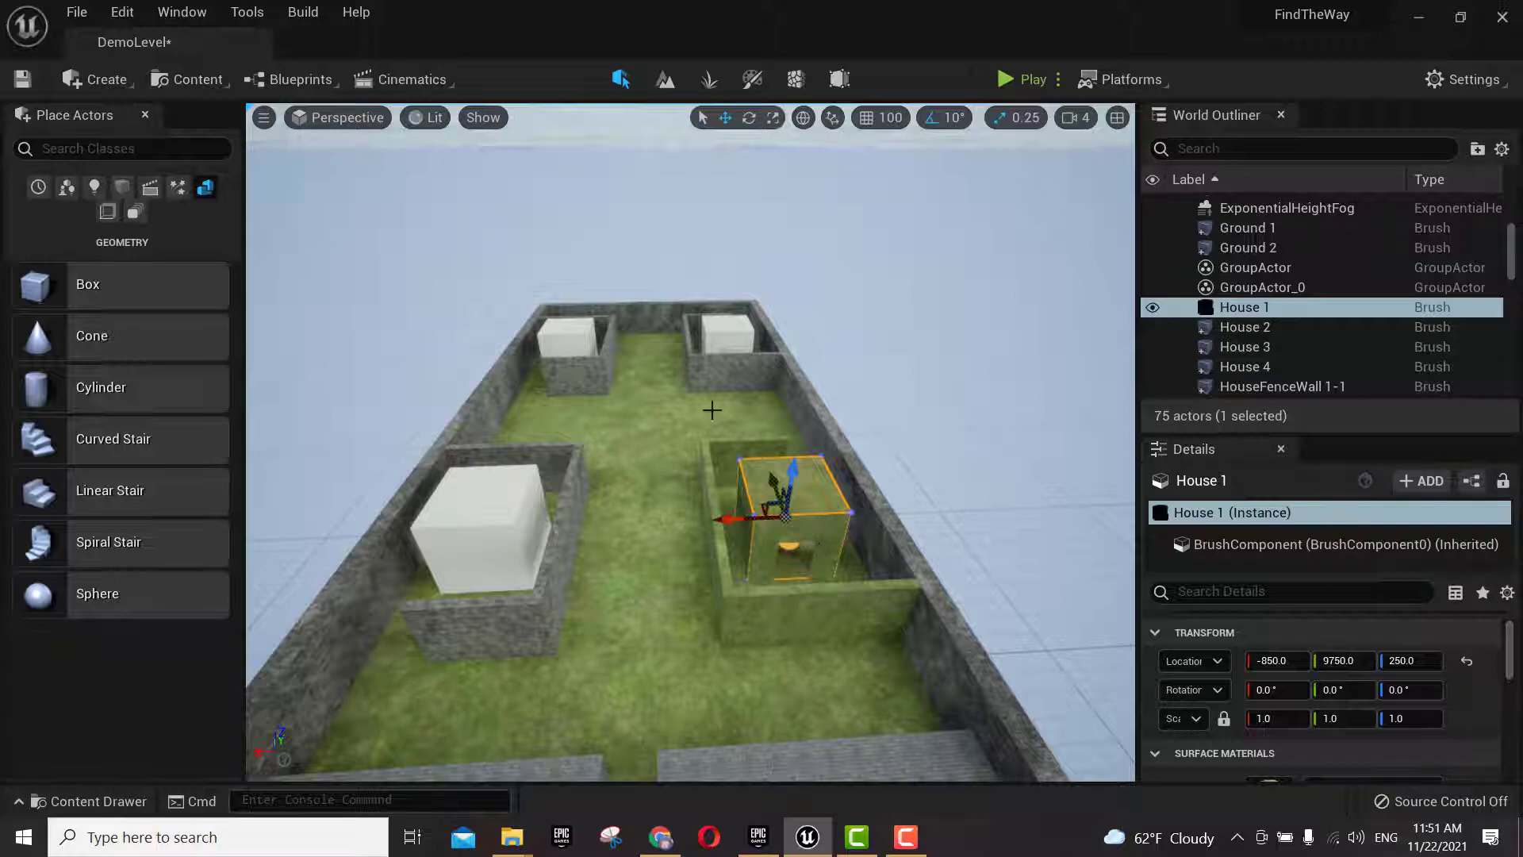
scroll(1387, 669, down, 2)
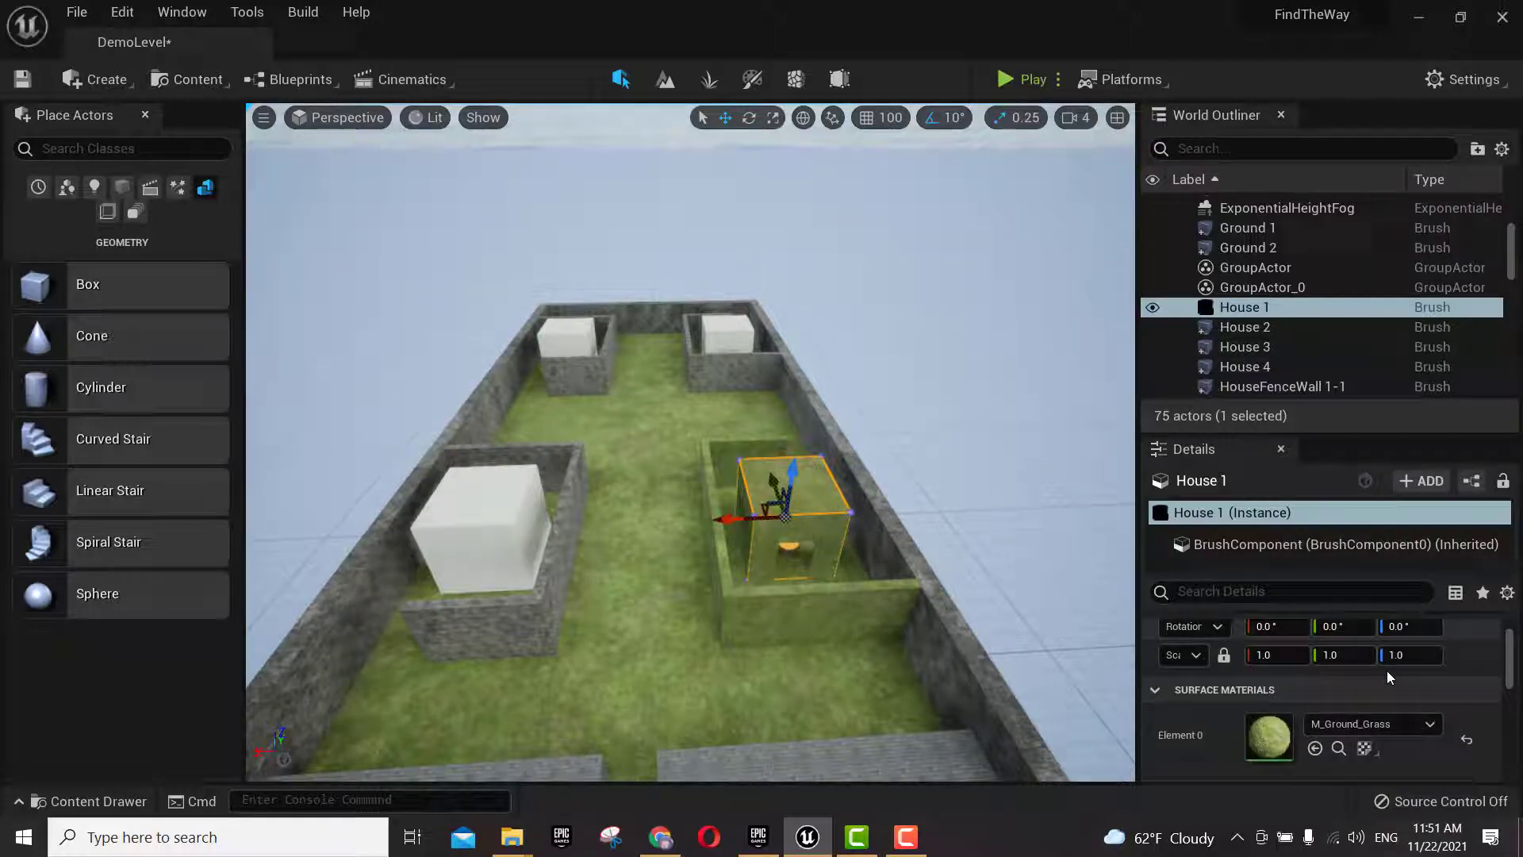
click(1373, 723)
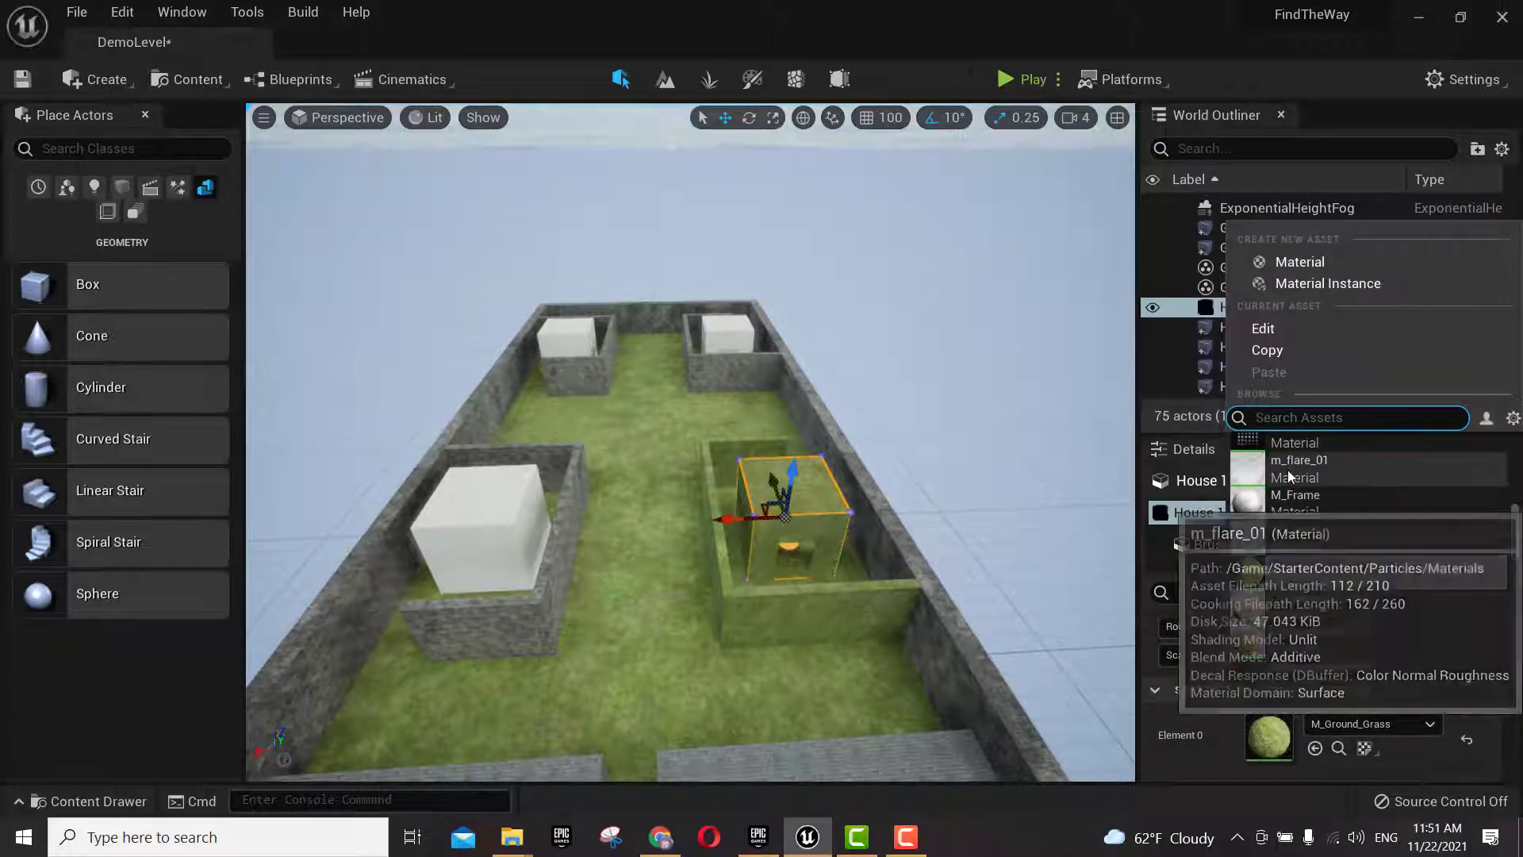
scroll(1297, 507, up, 10)
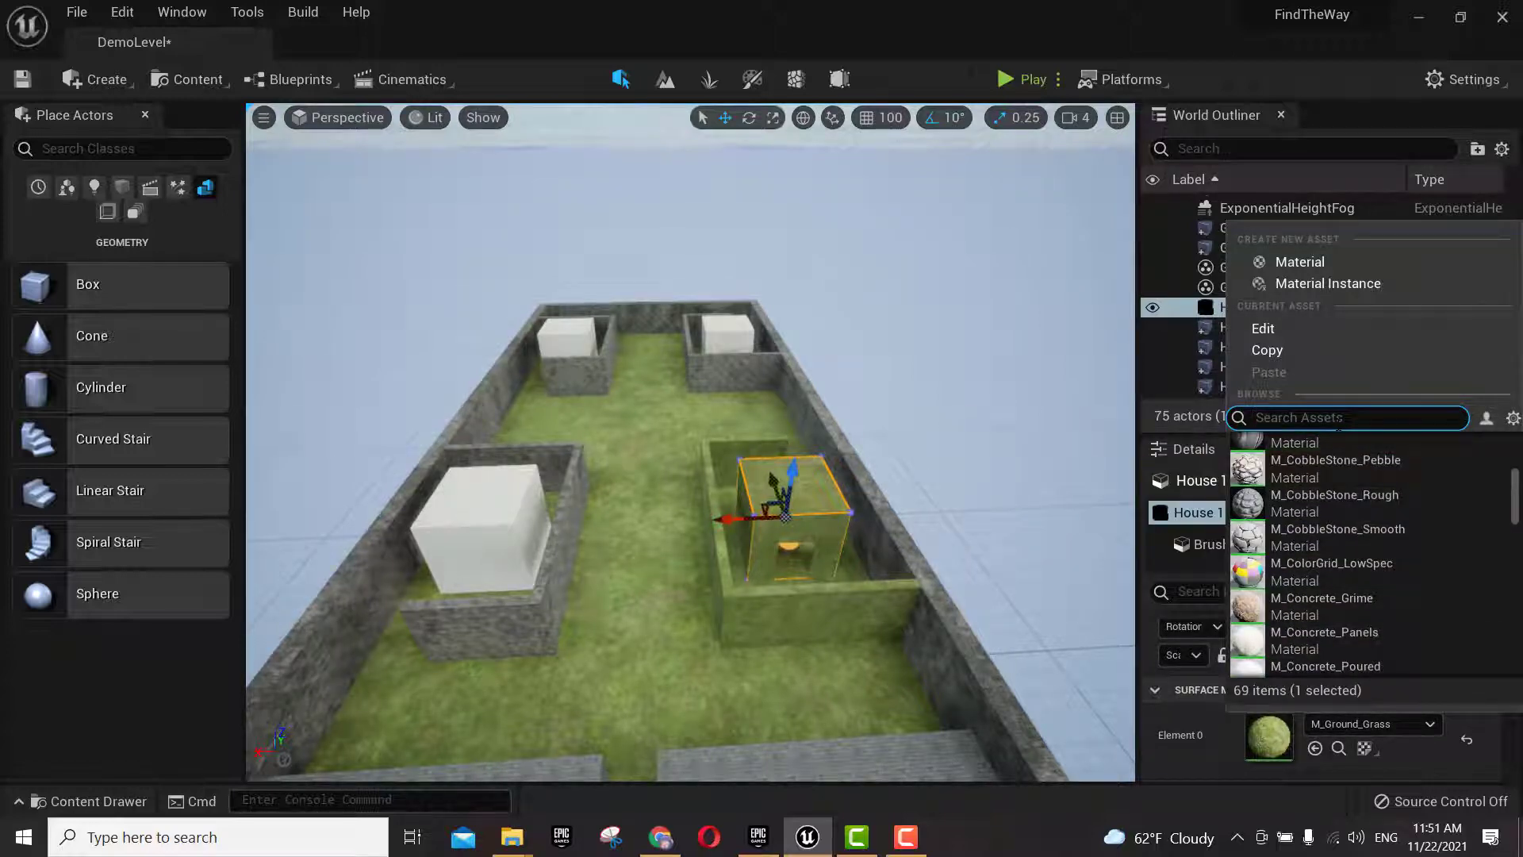
text(bas)
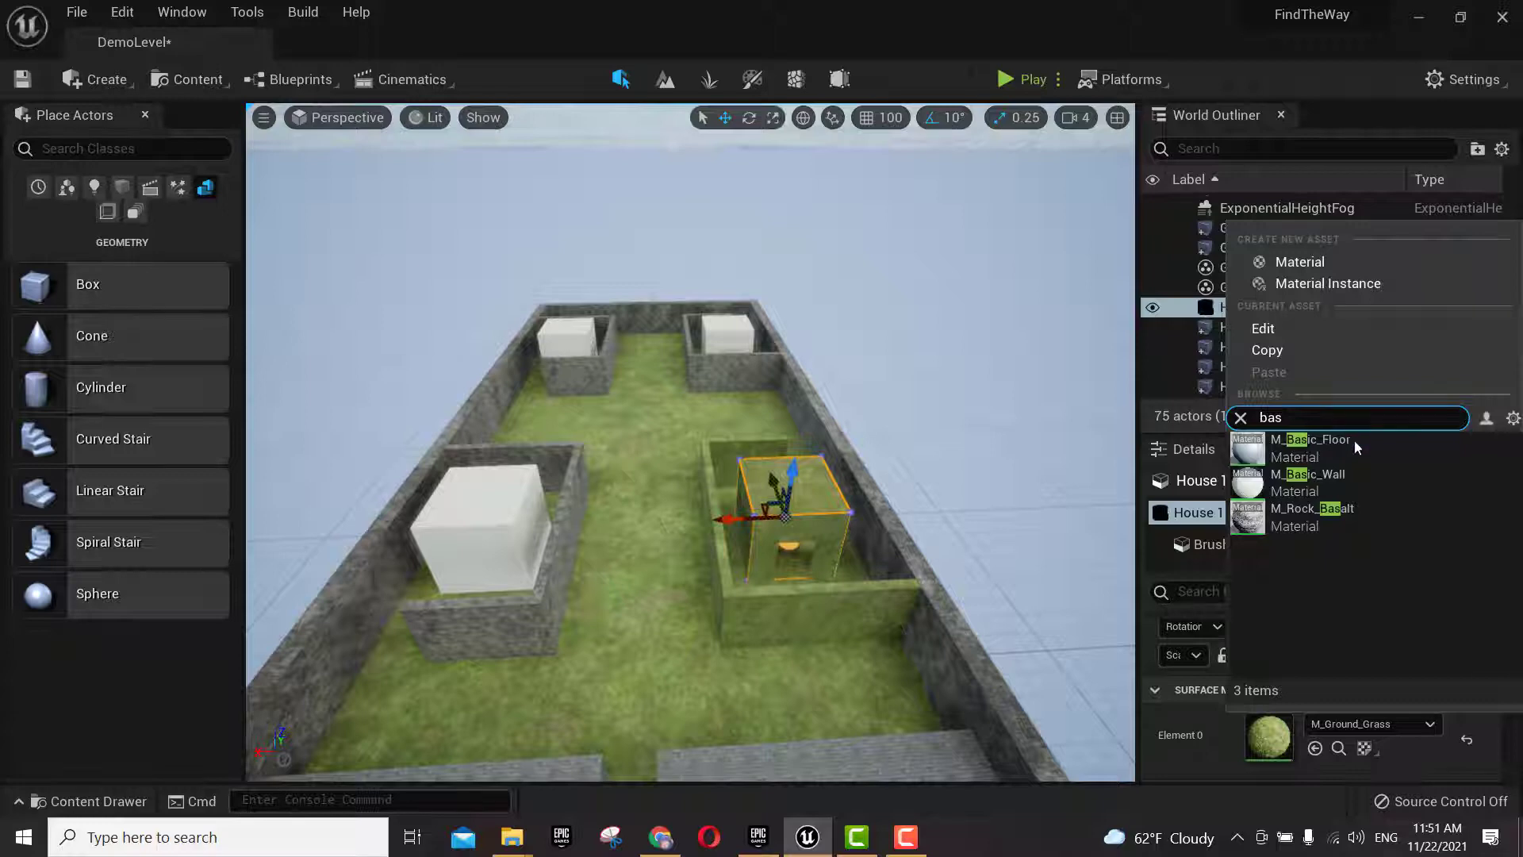
click(1309, 480)
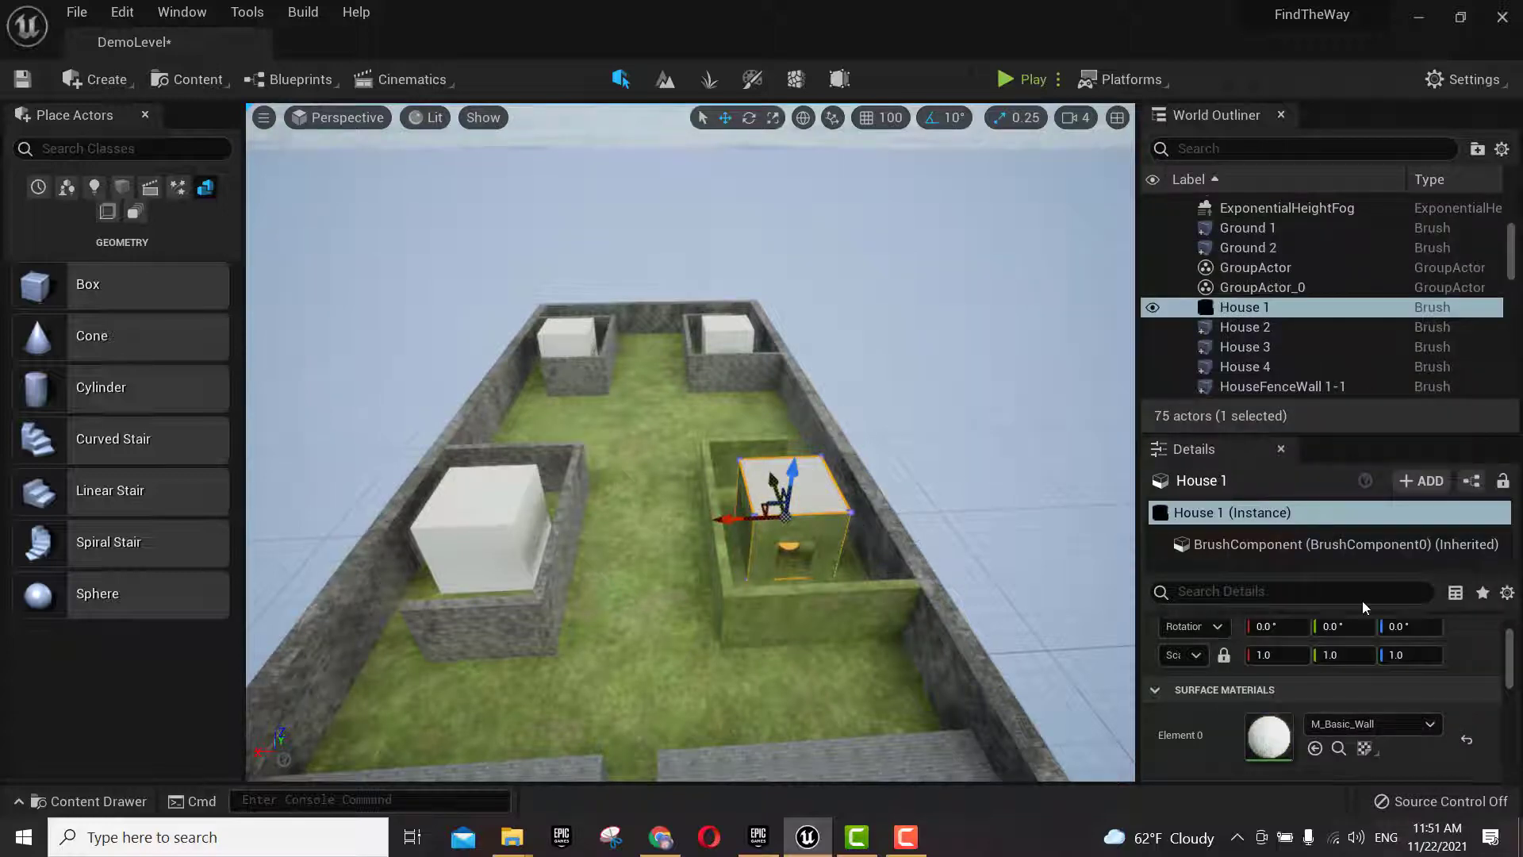
- Select all adjacent surfaces of House 1 and replace their materials with M_Basic_Wall
scroll(1212, 662, down, 4)
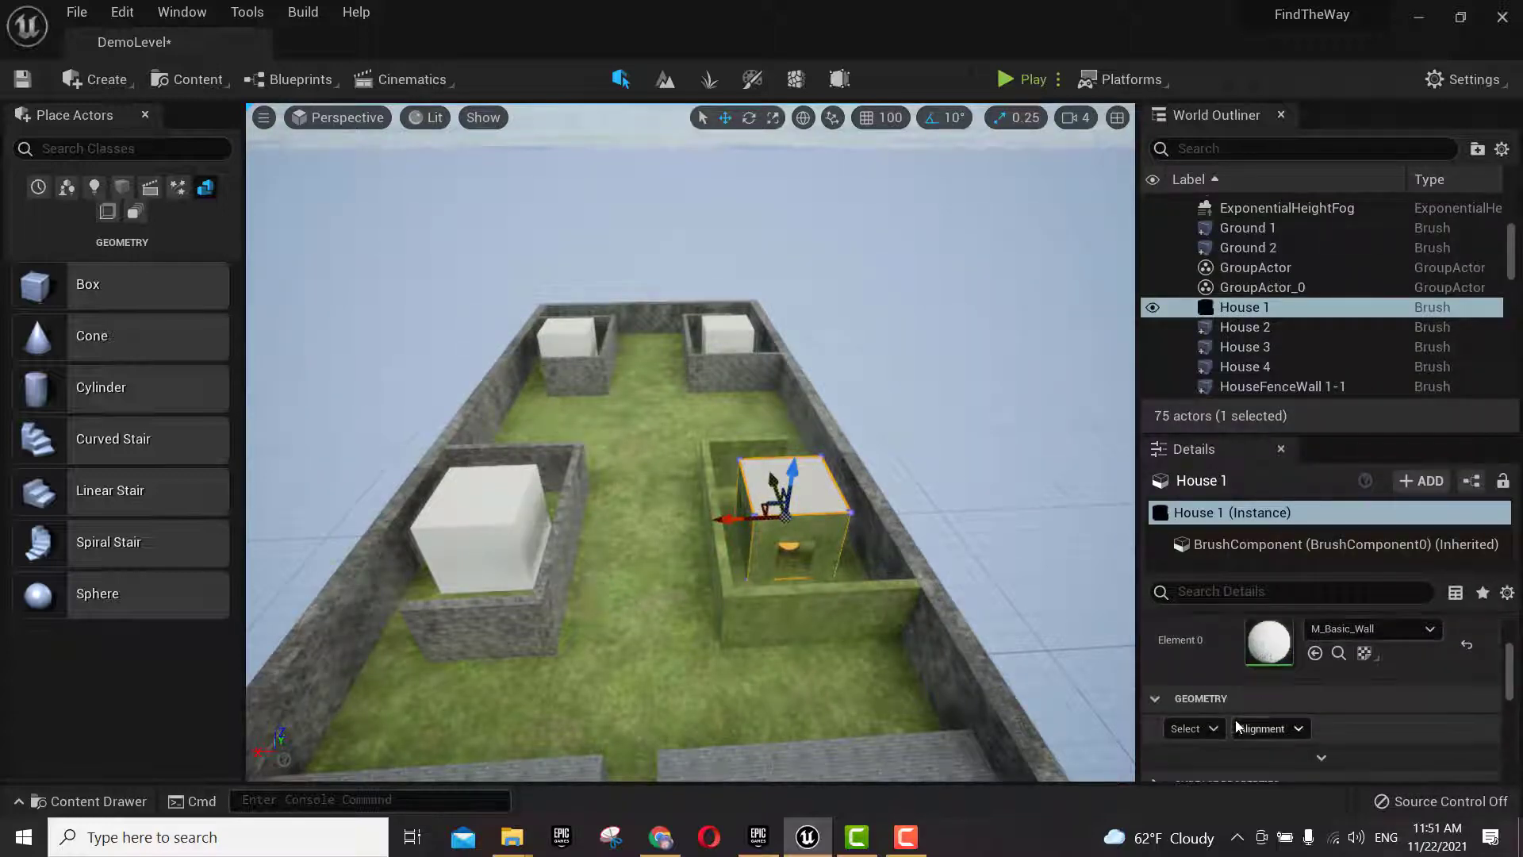
click(1188, 728)
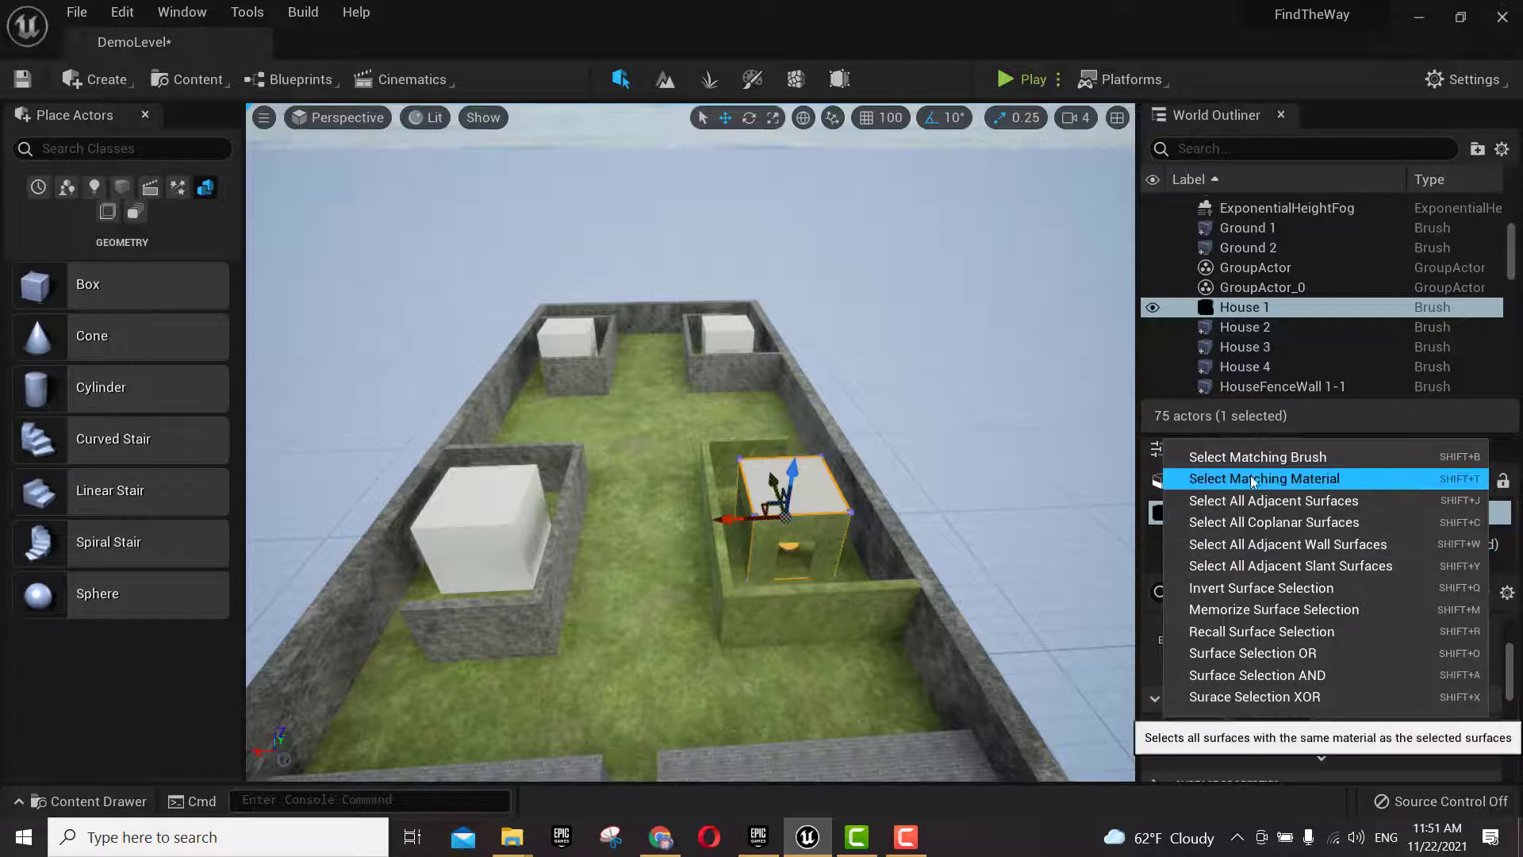
click(1264, 501)
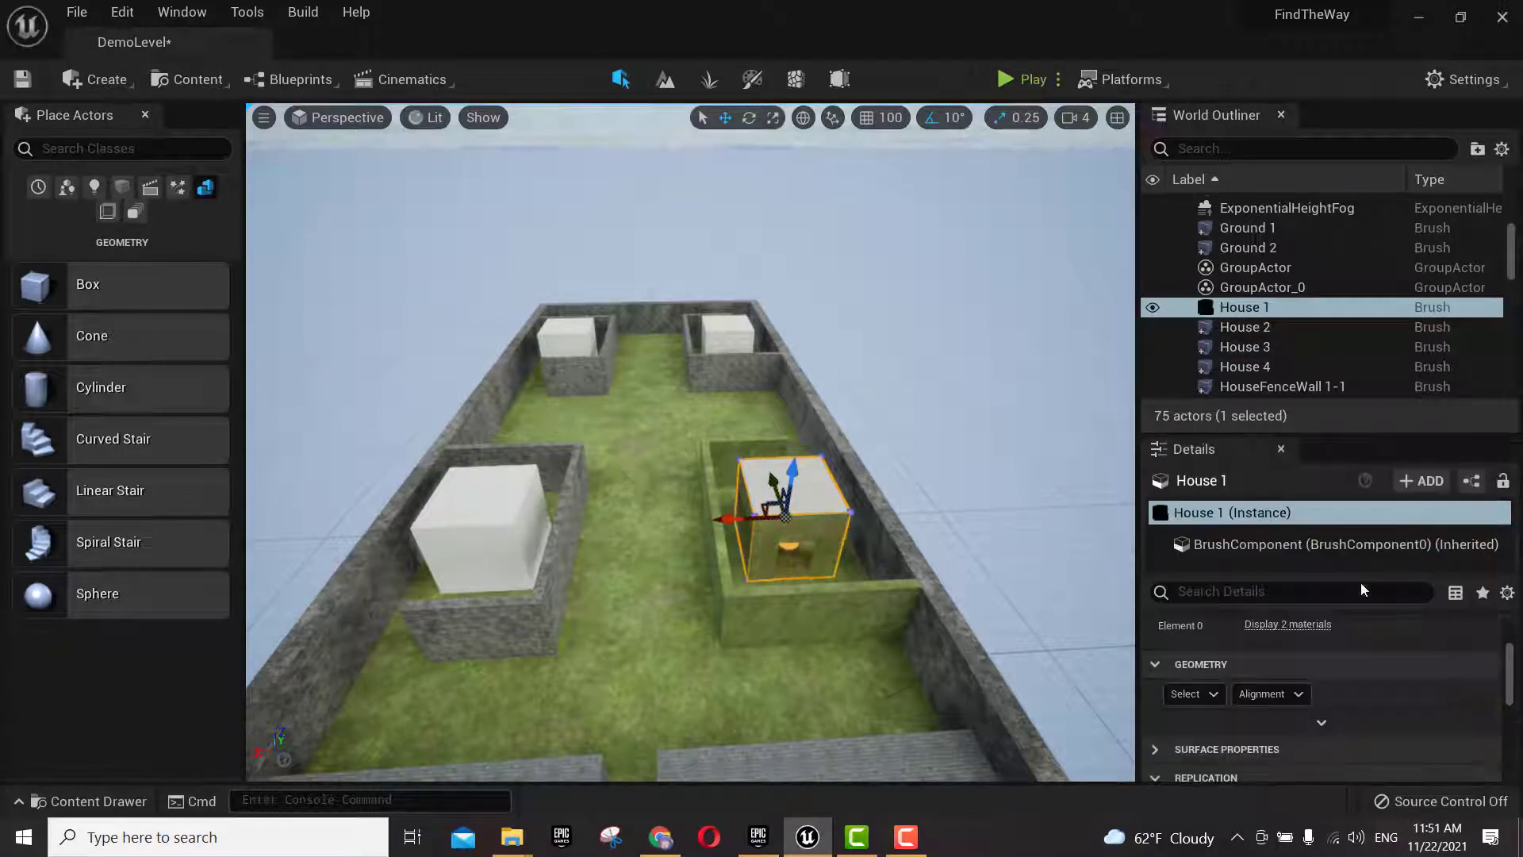
click(1283, 697)
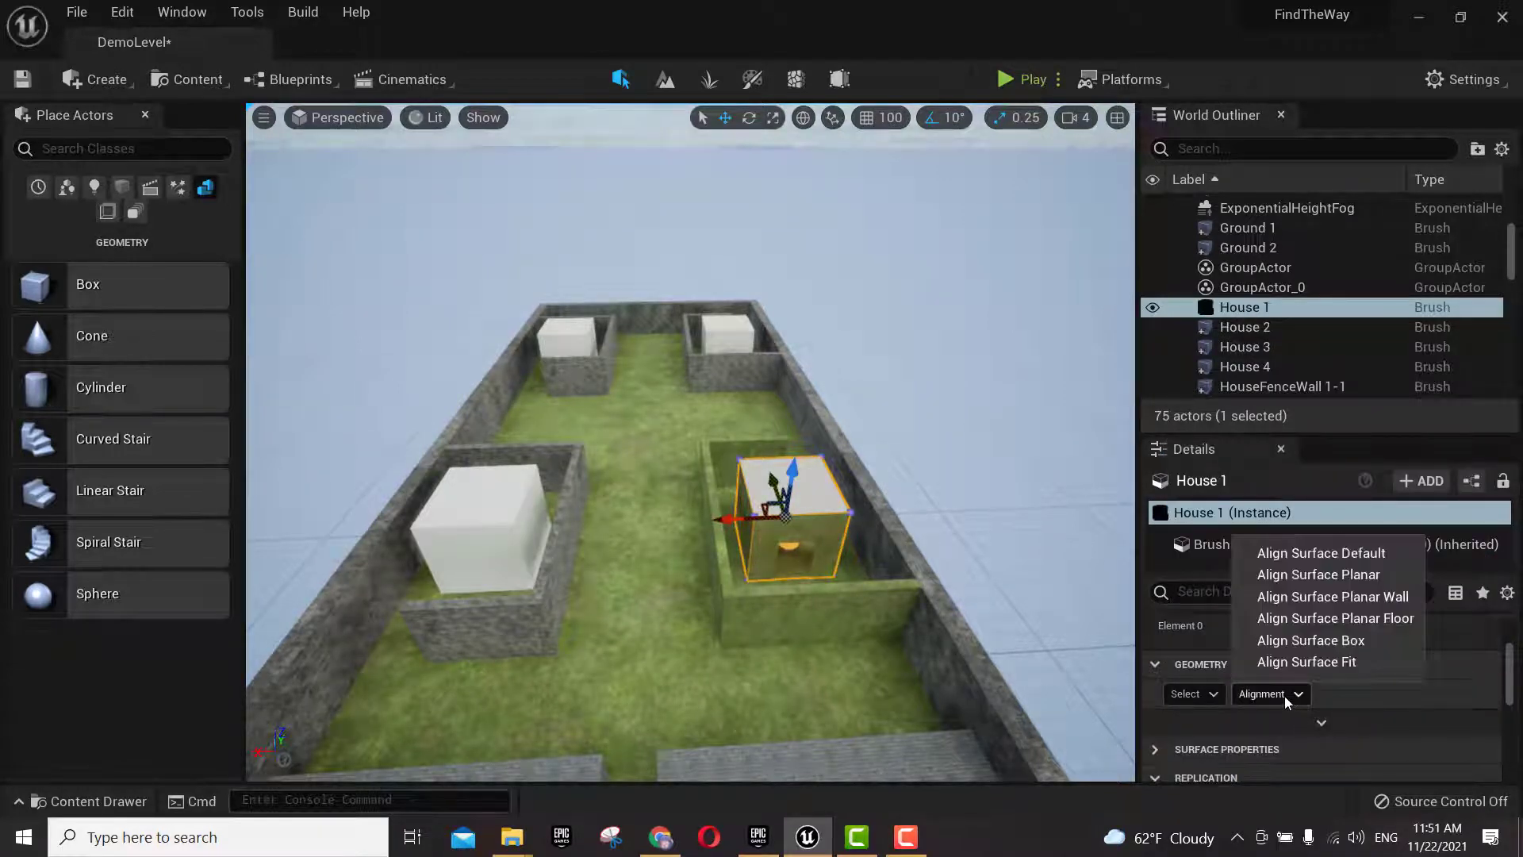
click(1511, 652)
scroll(1512, 651, up, 3)
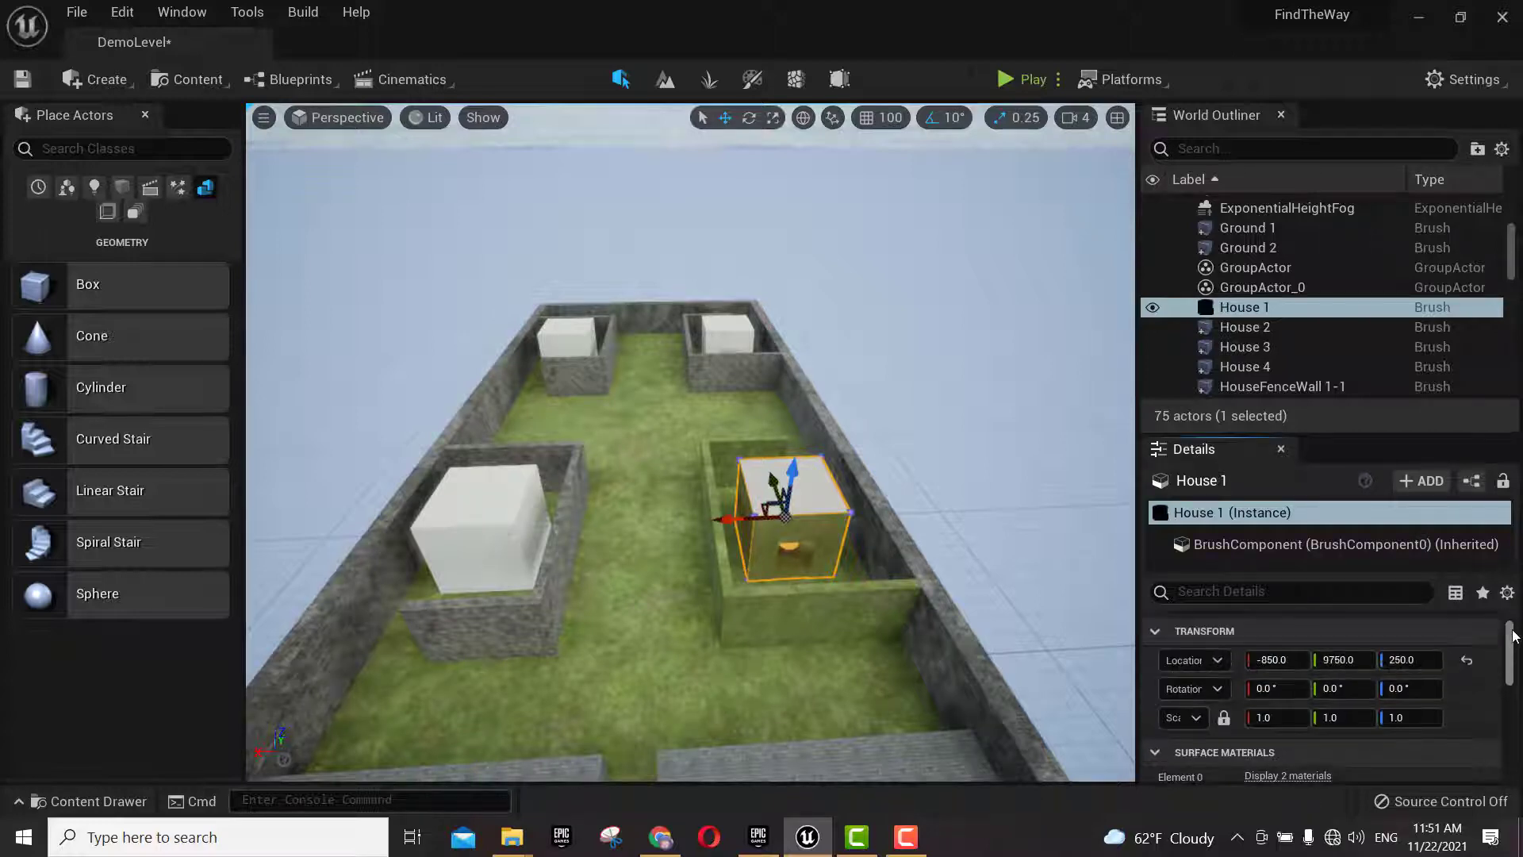
scroll(1512, 651, down, 1)
click(1293, 664)
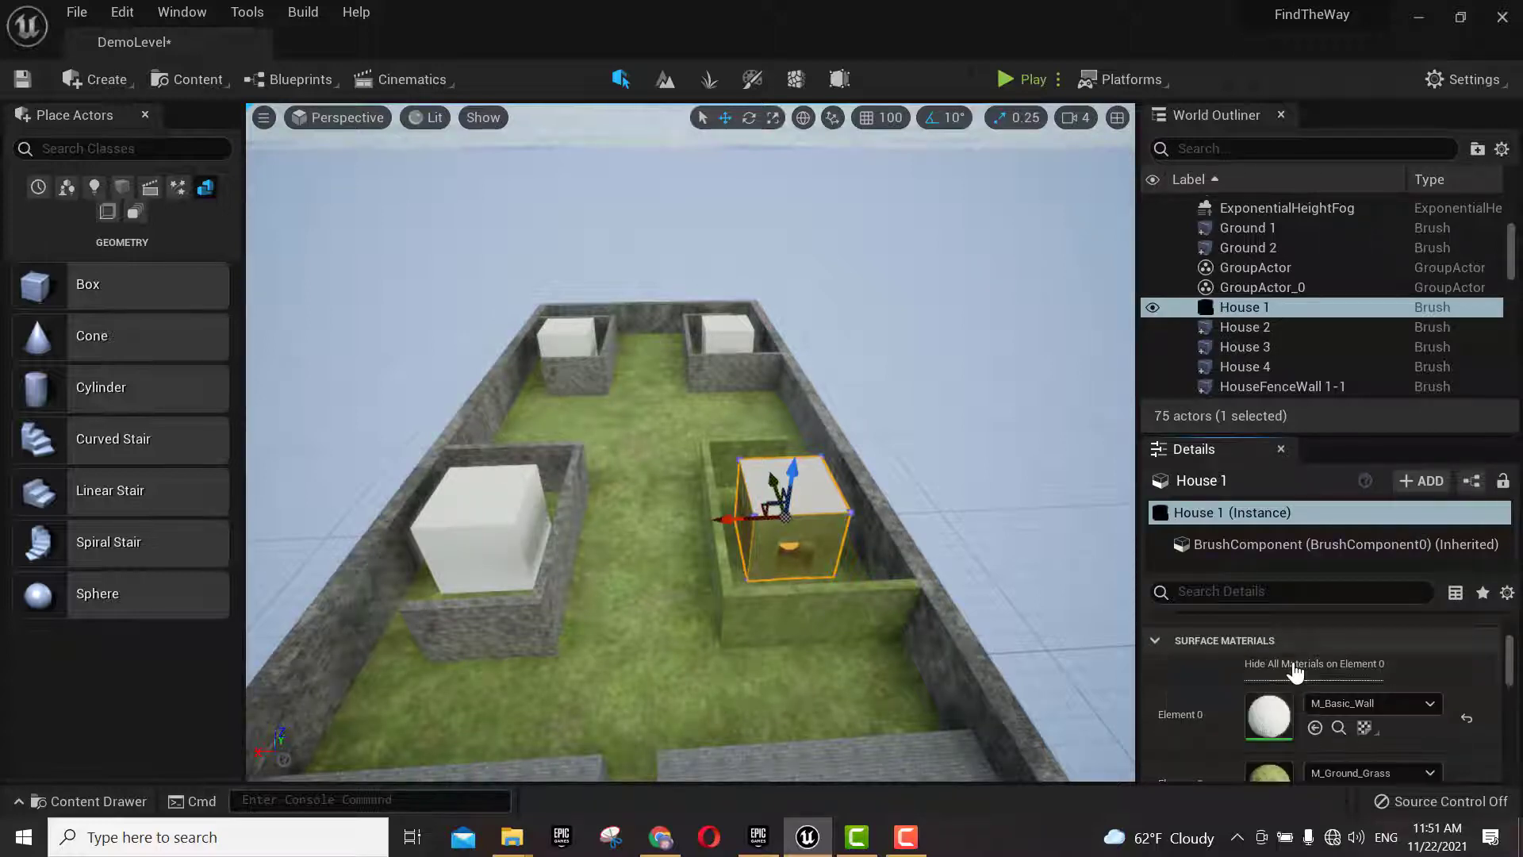
click(1371, 703)
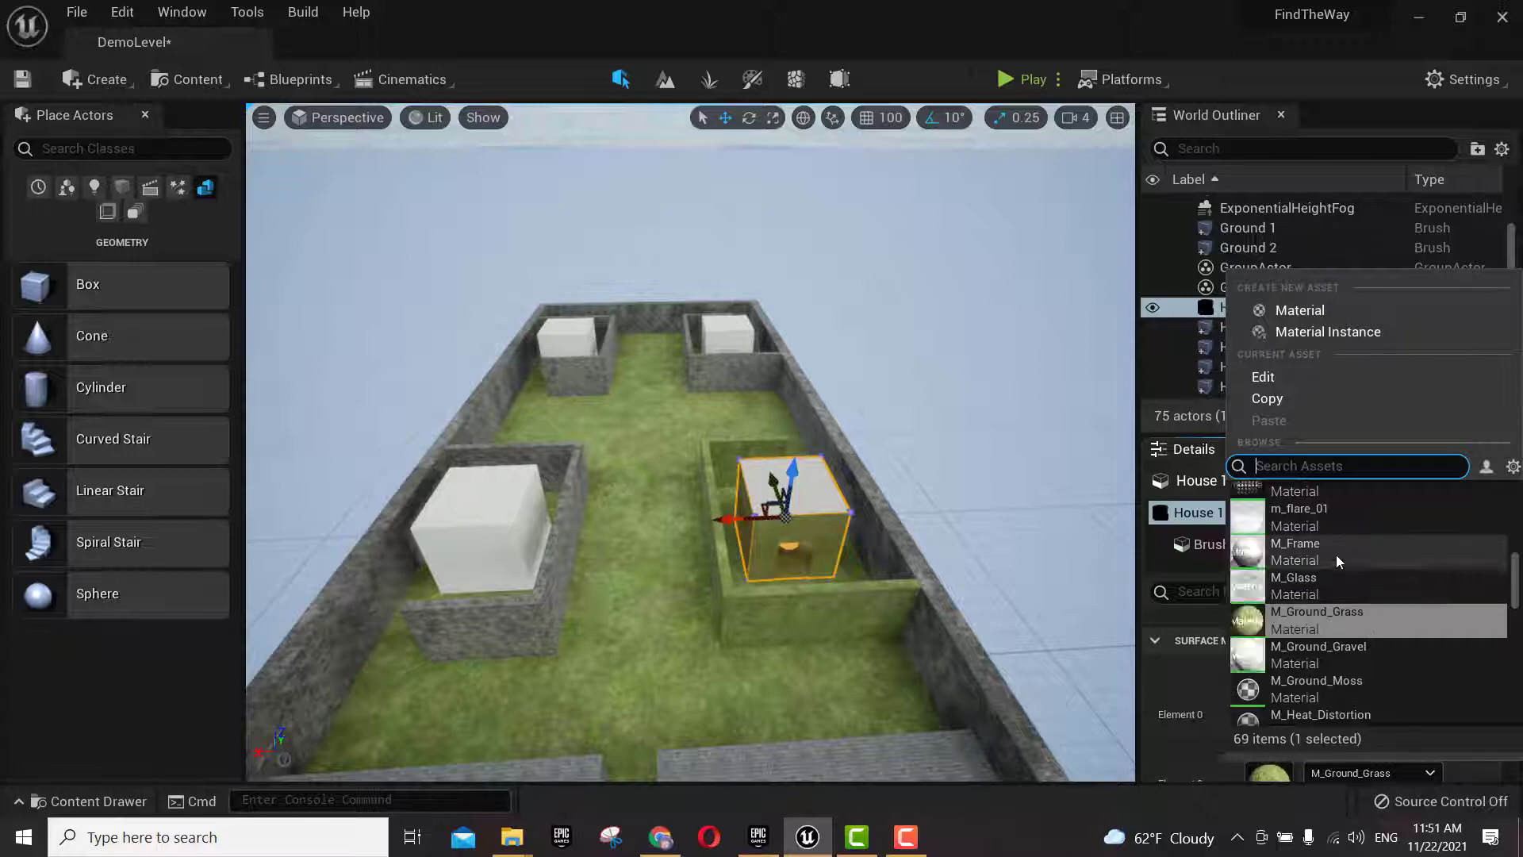
text(bas)
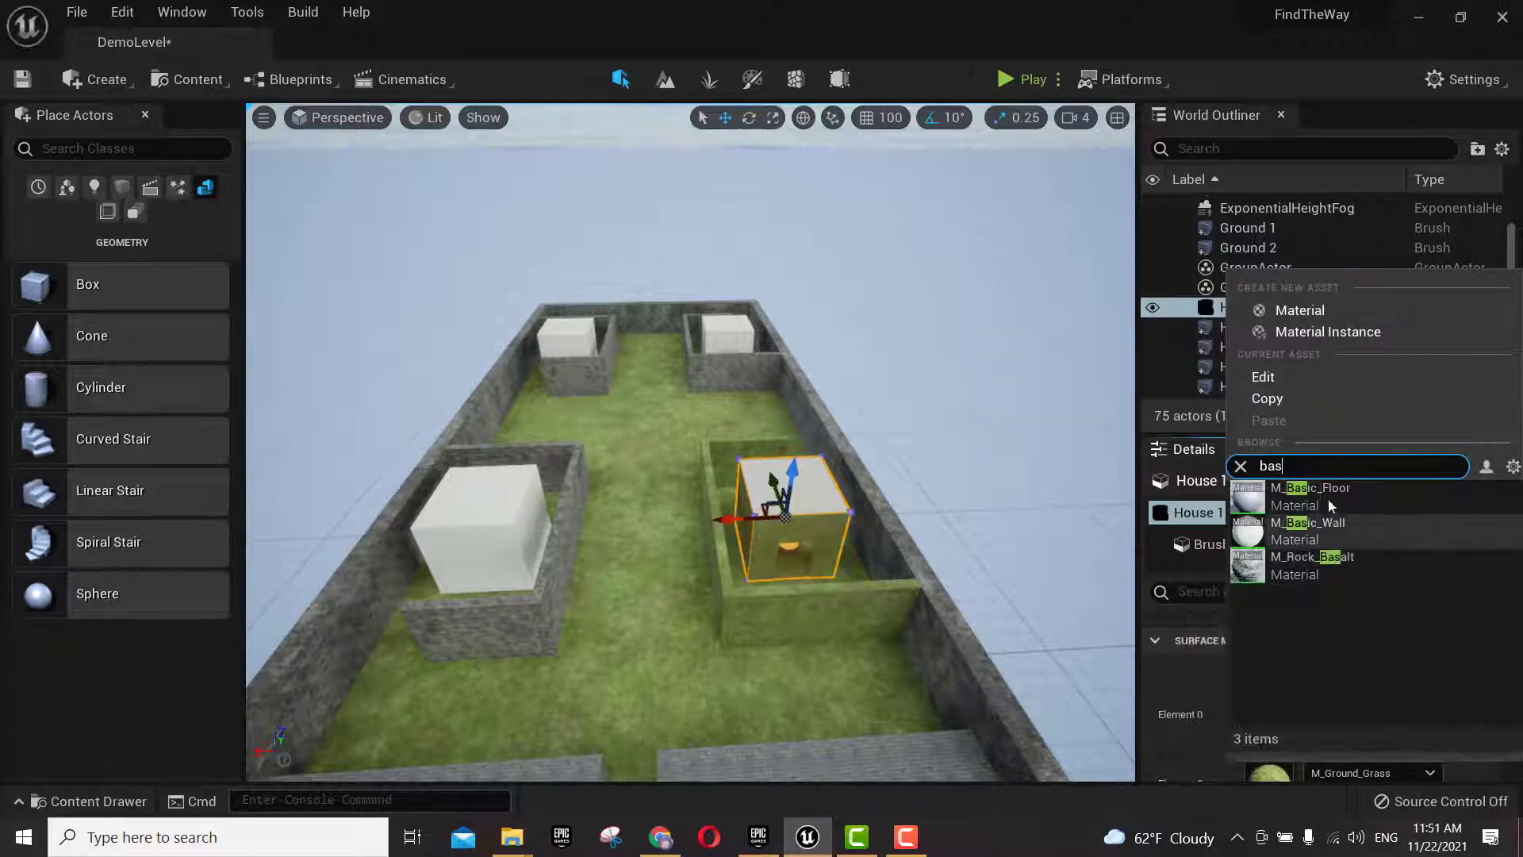
click(1343, 533)
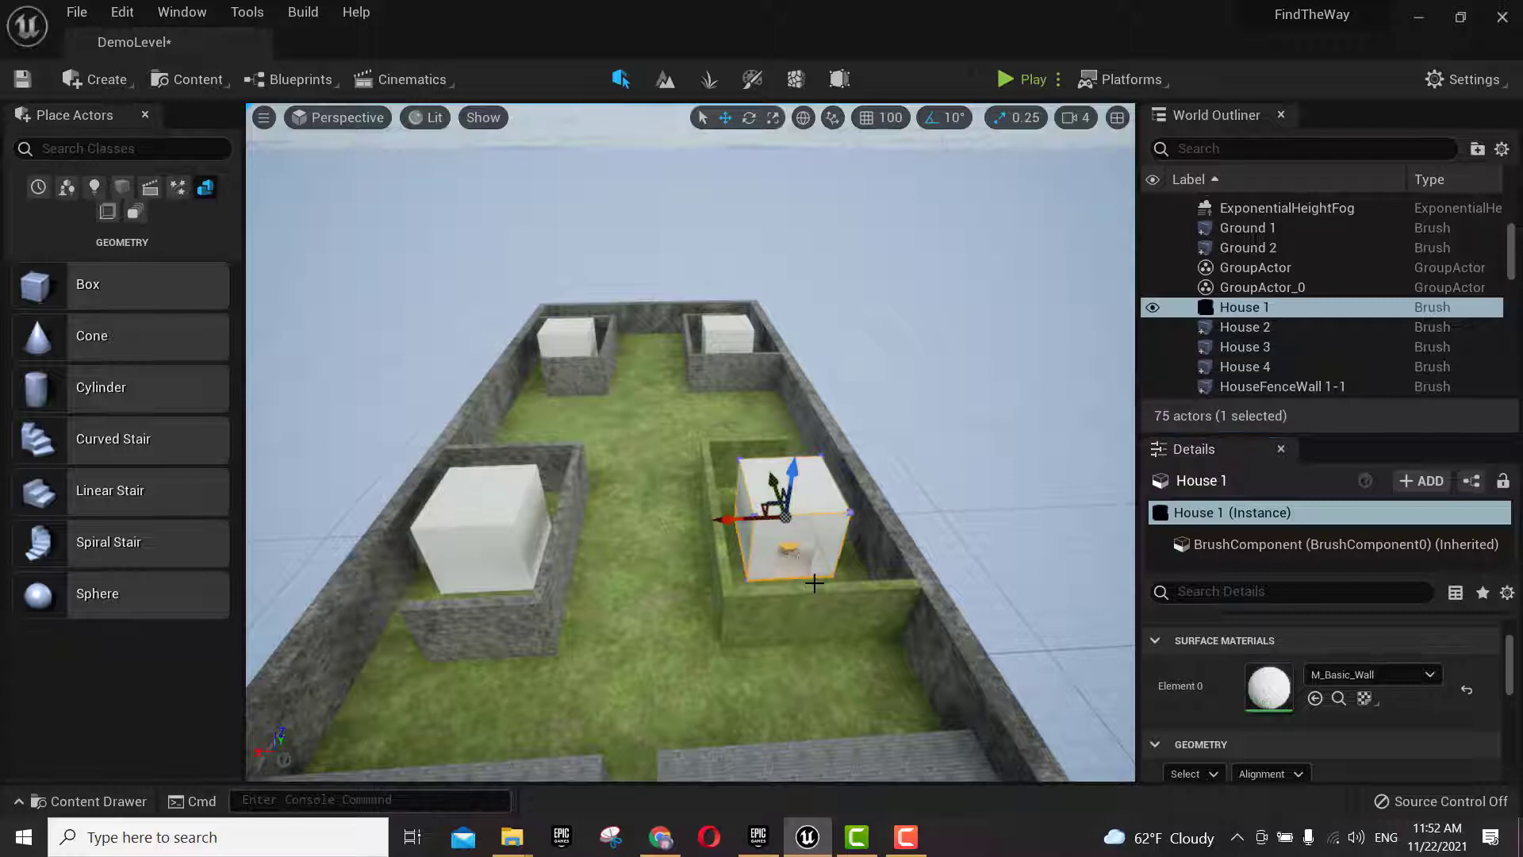
- Apply the M_Wood_Oak material from StarterContent Materials to the interior floor of House 1, reached through its doorway
scroll(814, 583, up, 5)
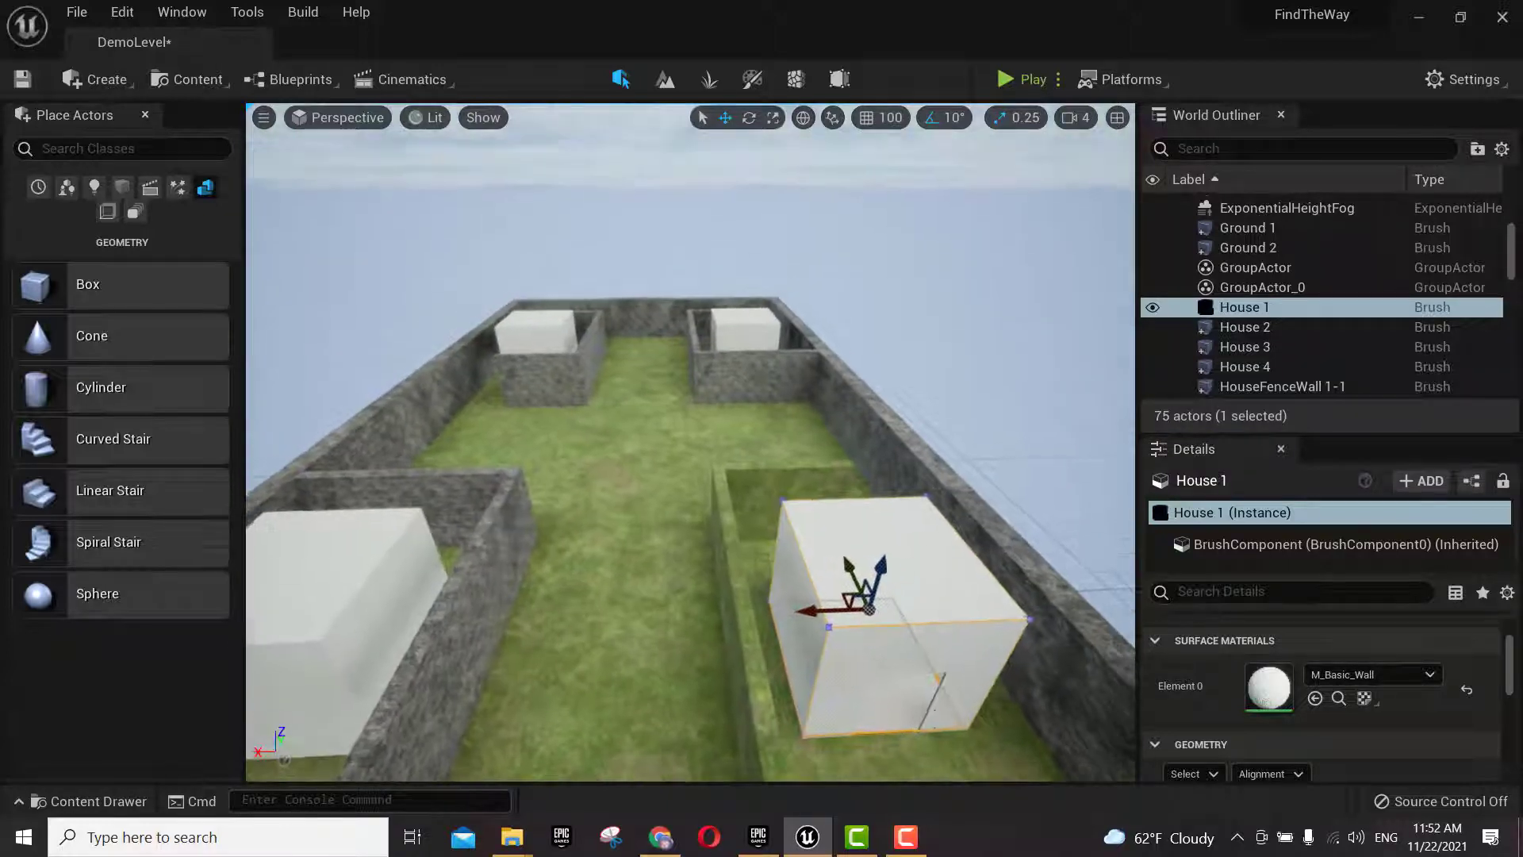
click(91, 801)
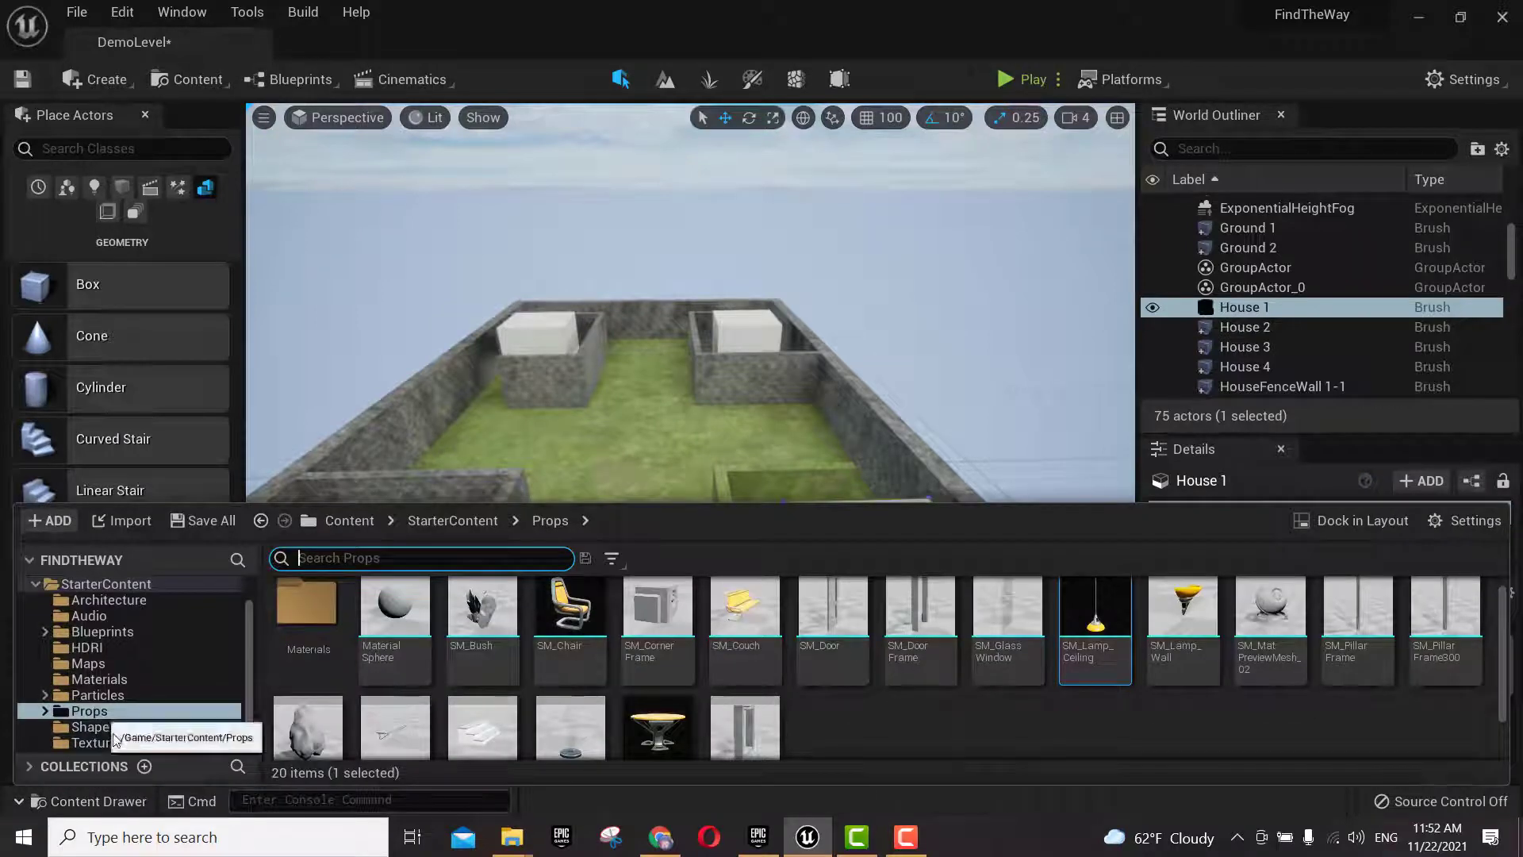
click(130, 680)
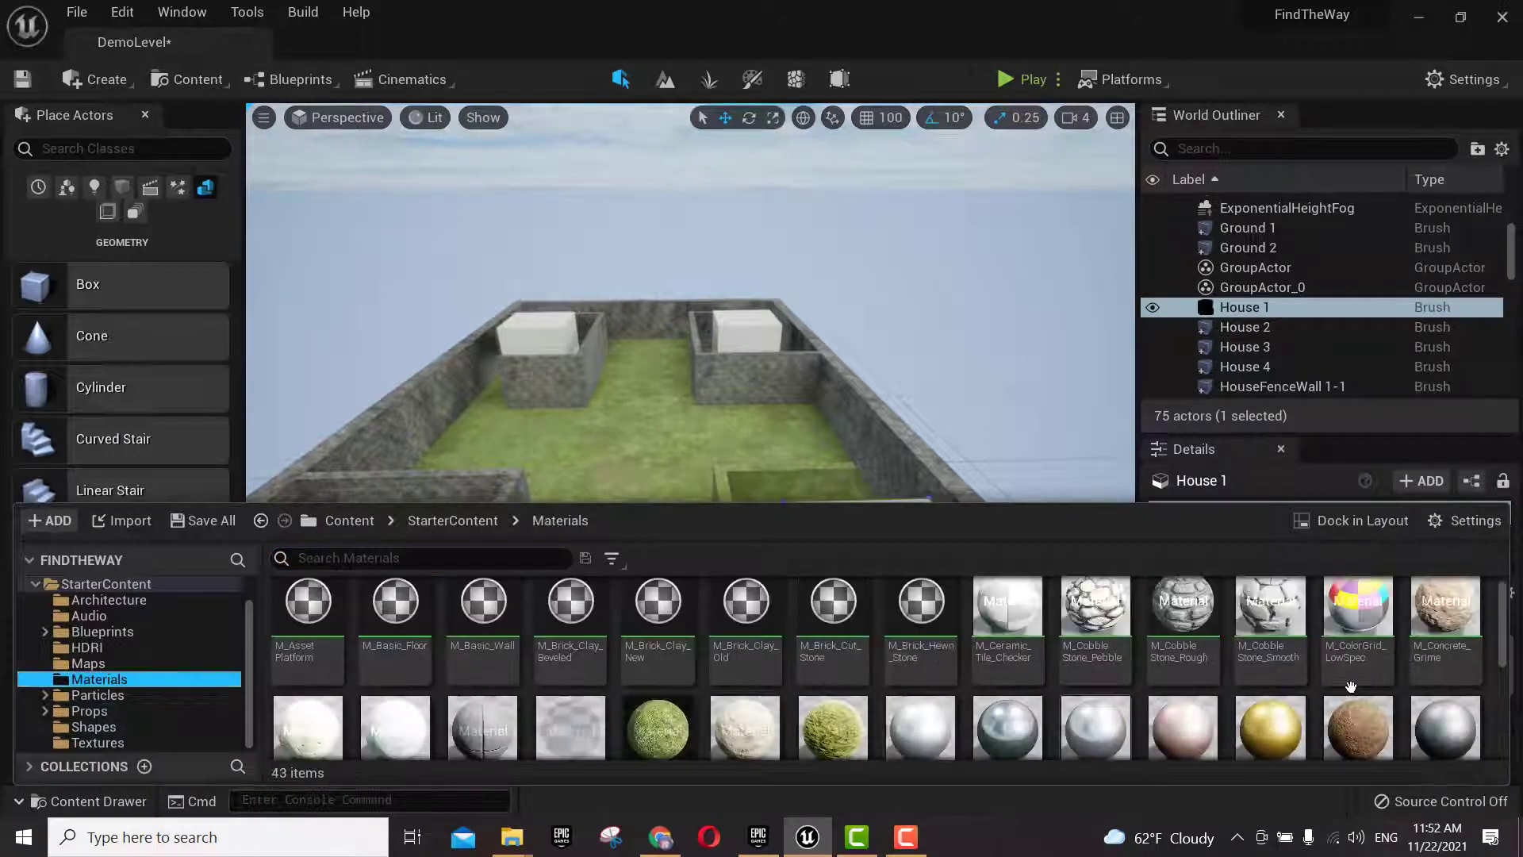
scroll(1031, 666, down, 3)
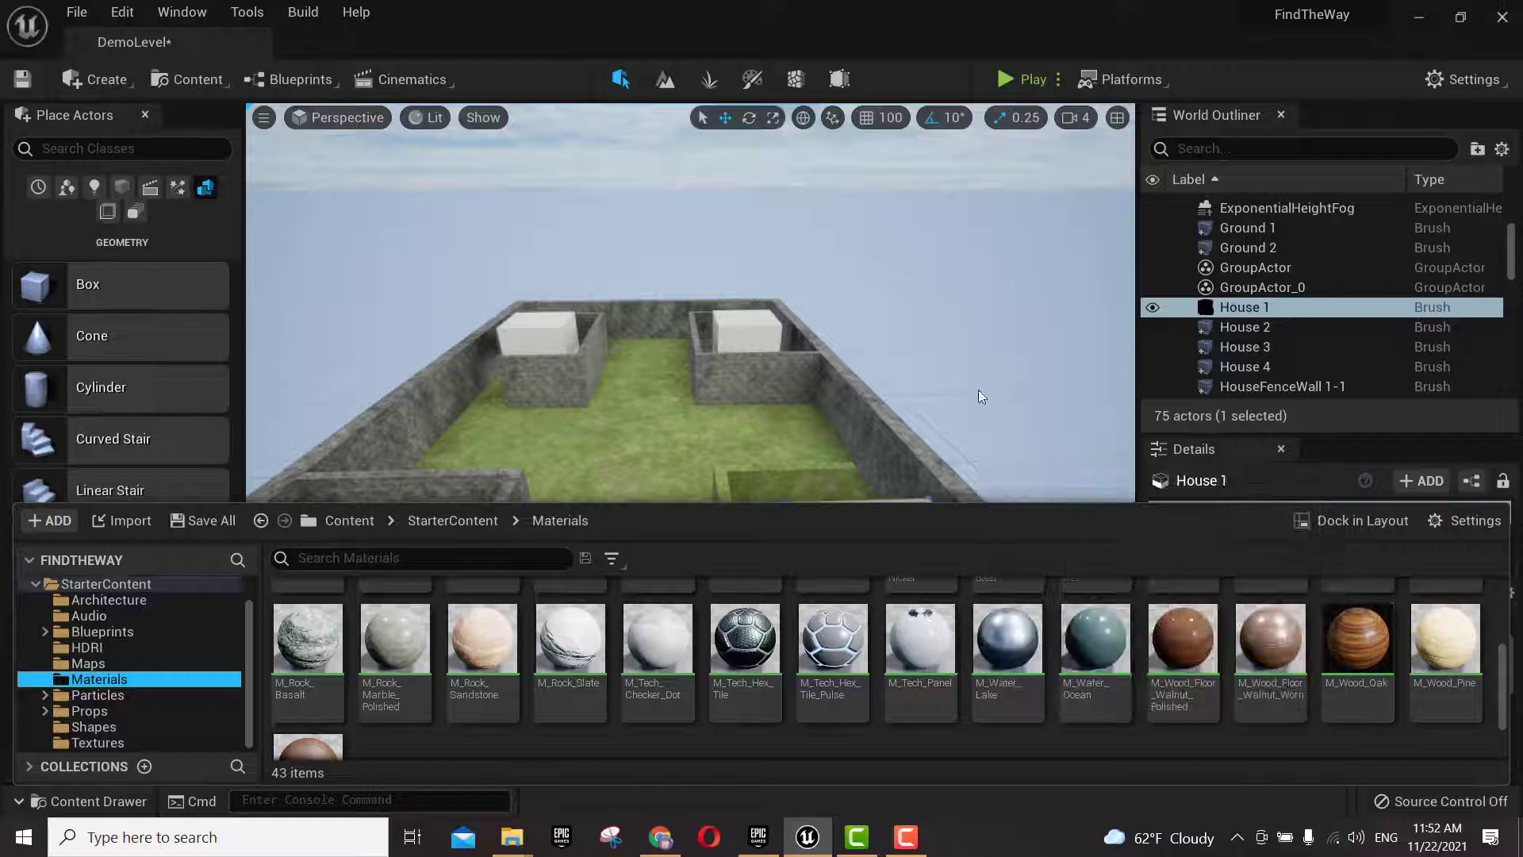
right_drag(978, 389, 894, 520)
scroll(944, 588, up, 3)
scroll(1027, 601, up, 4)
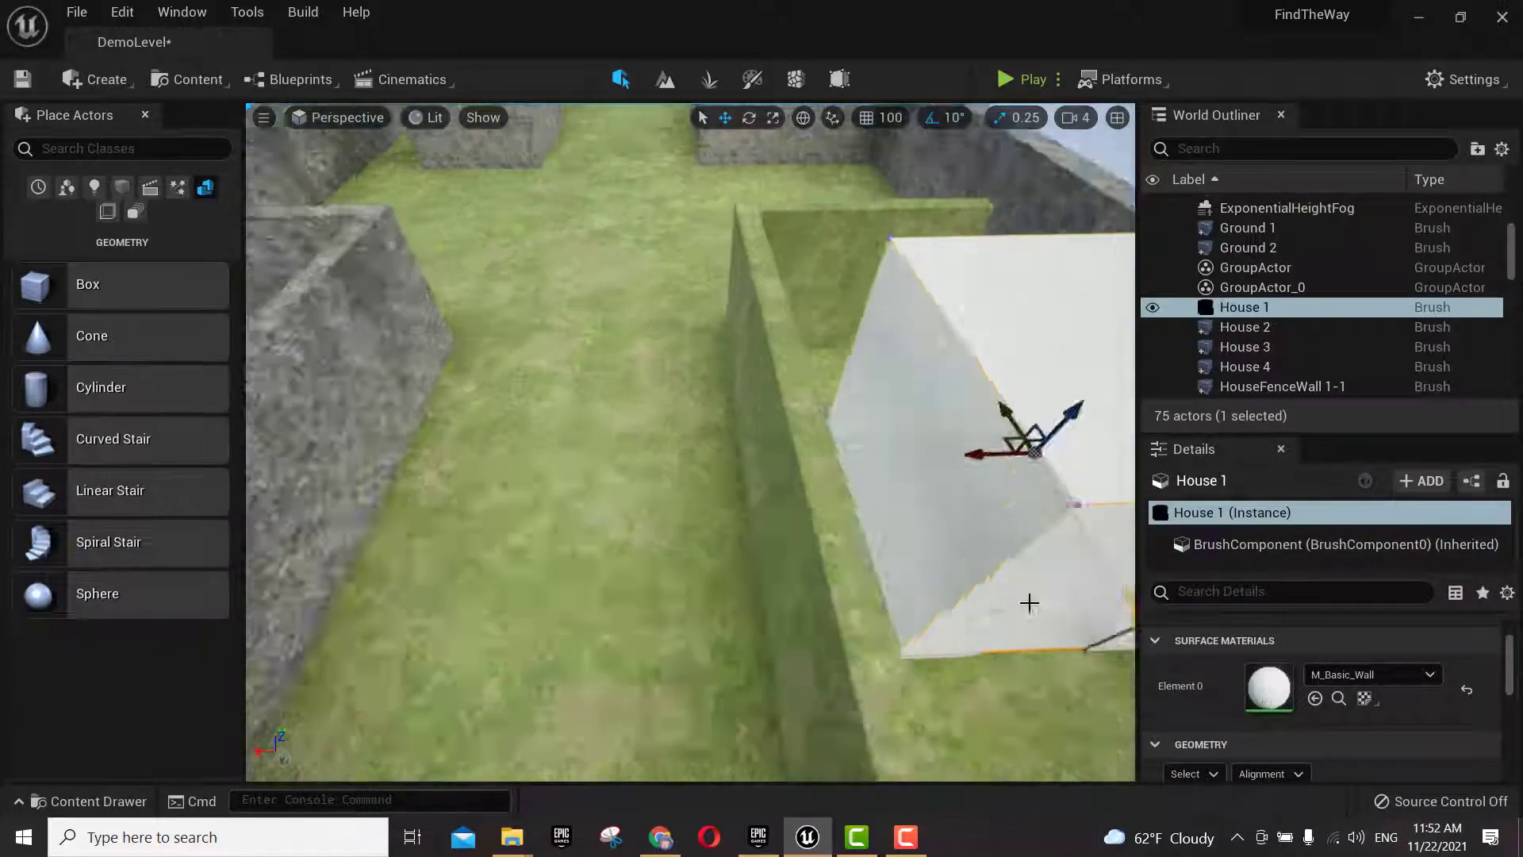
key(f)
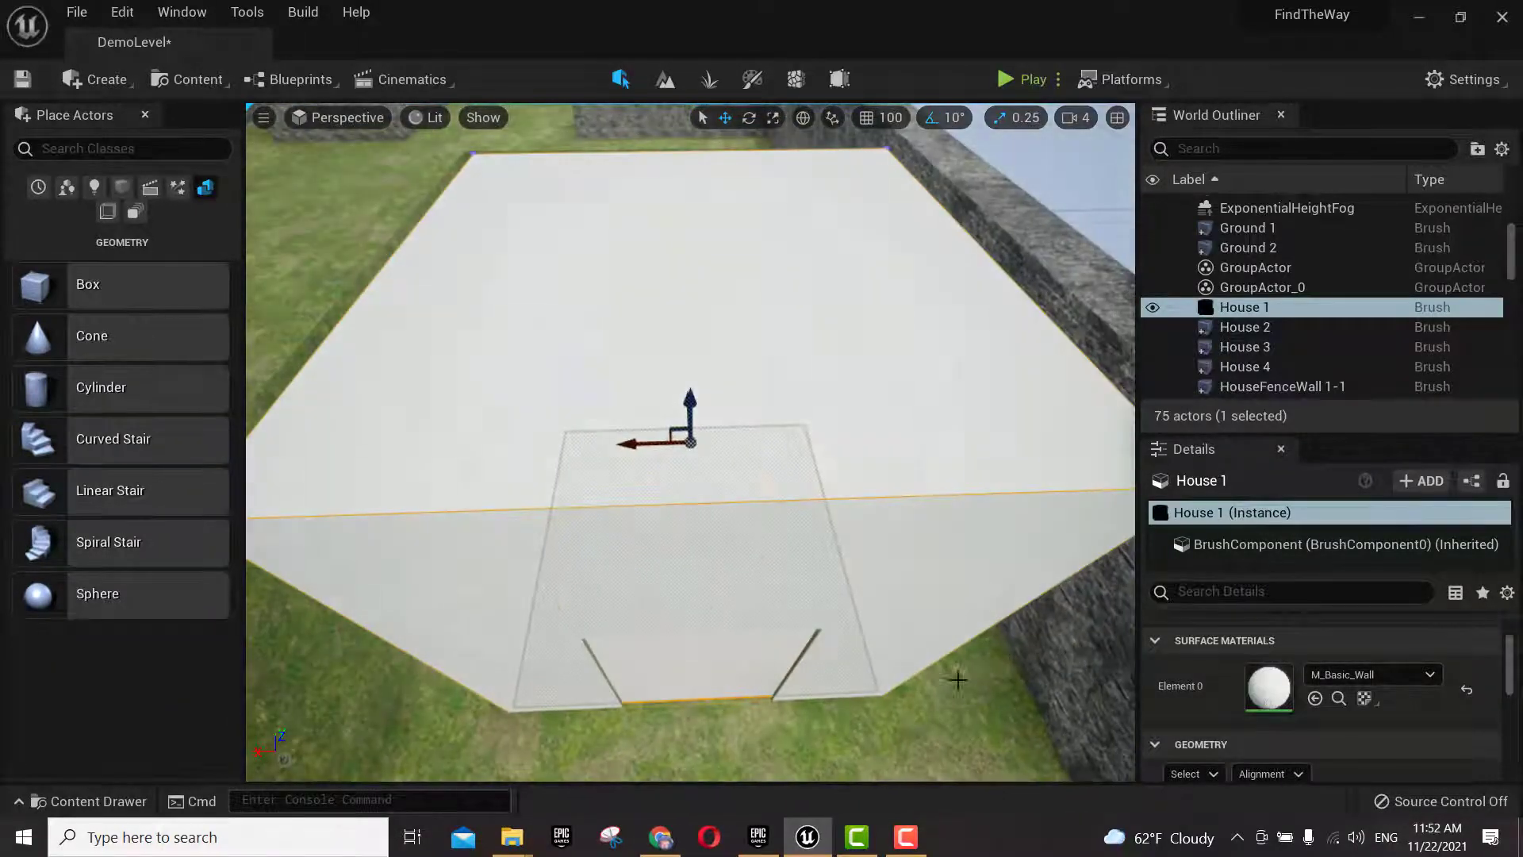
scroll(802, 710, down, 3)
right_drag(802, 711, 815, 774)
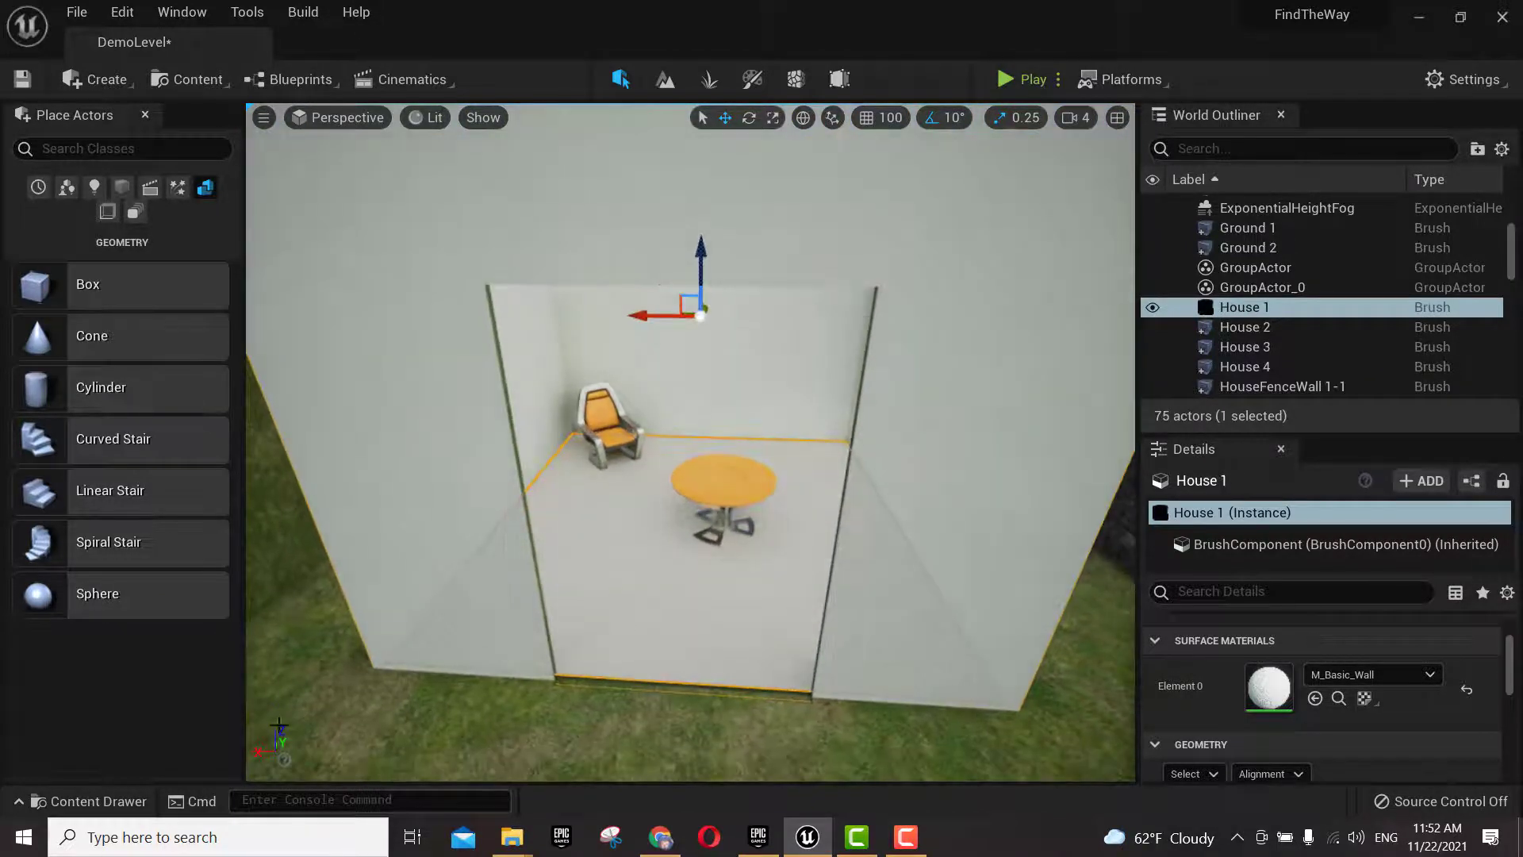
click(89, 802)
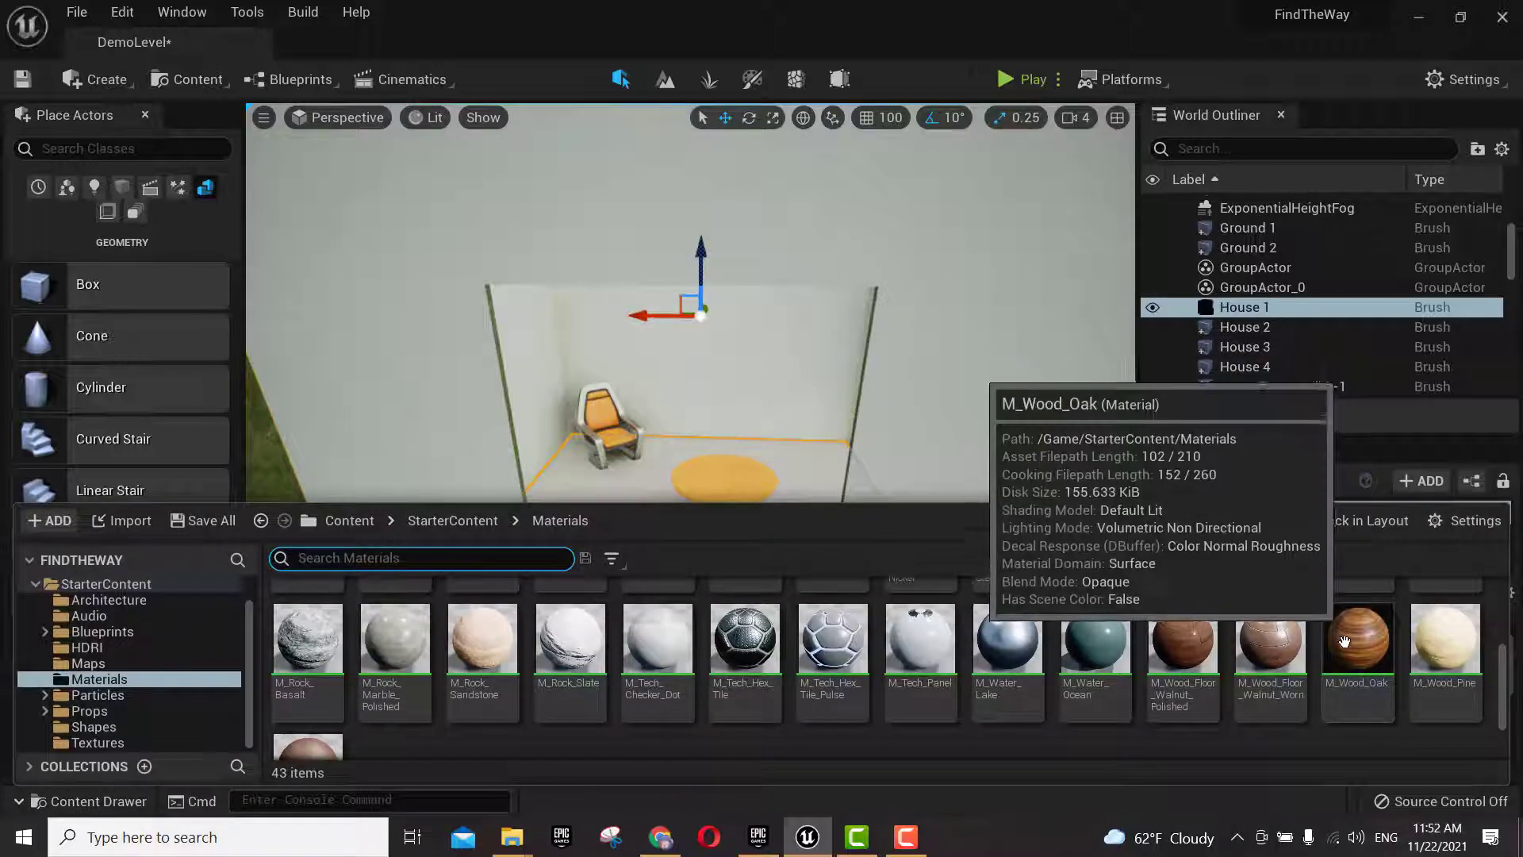
drag(1345, 641, 622, 476)
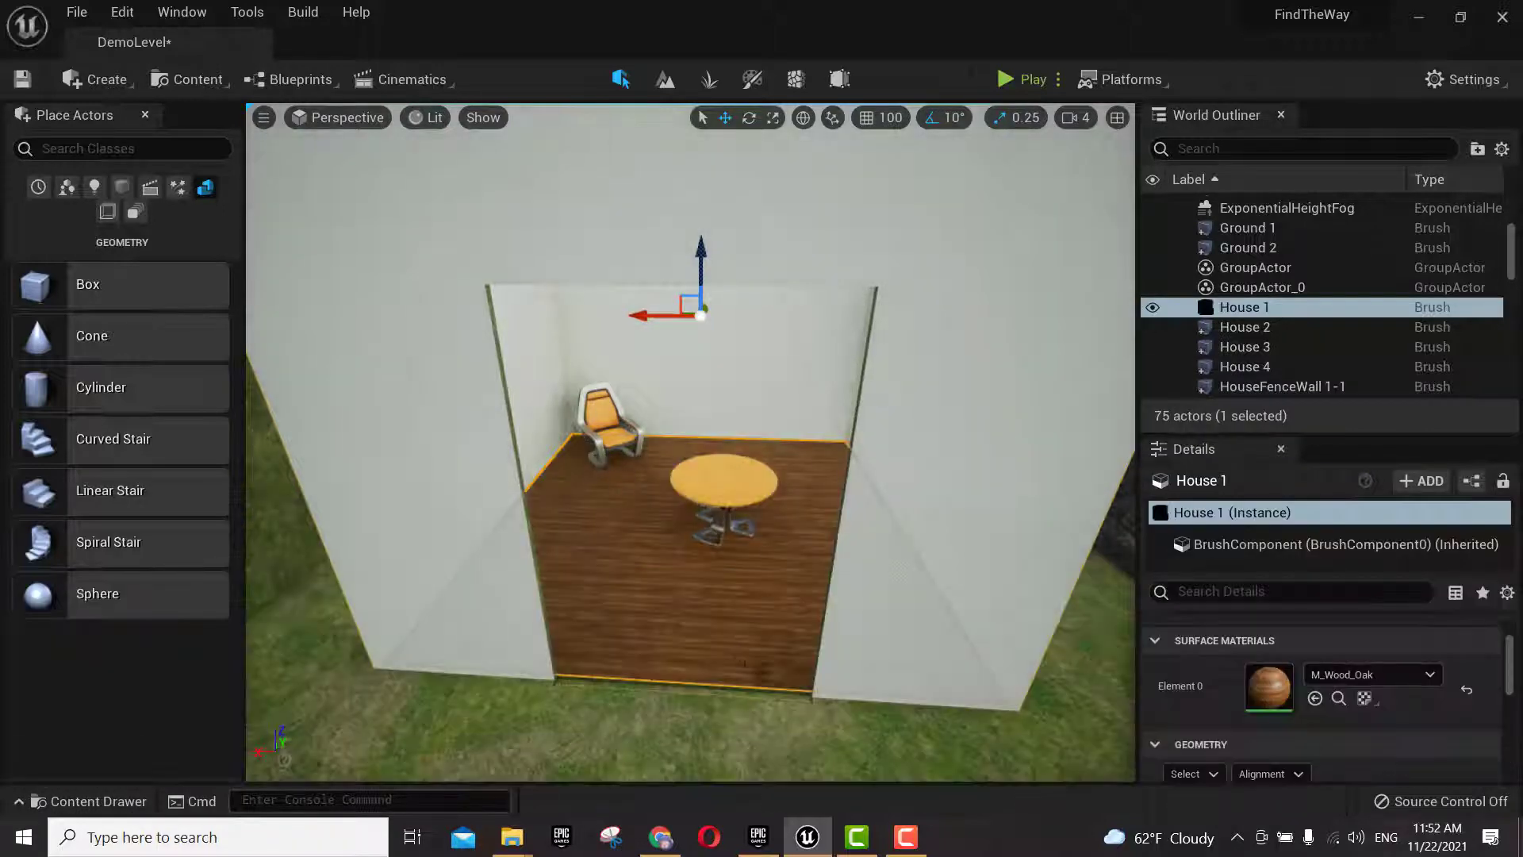
- Select HouseFenceWall 1-1 and undo the wood material applied to the top of the adjoining side fence
right_drag(700, 555, 701, 532)
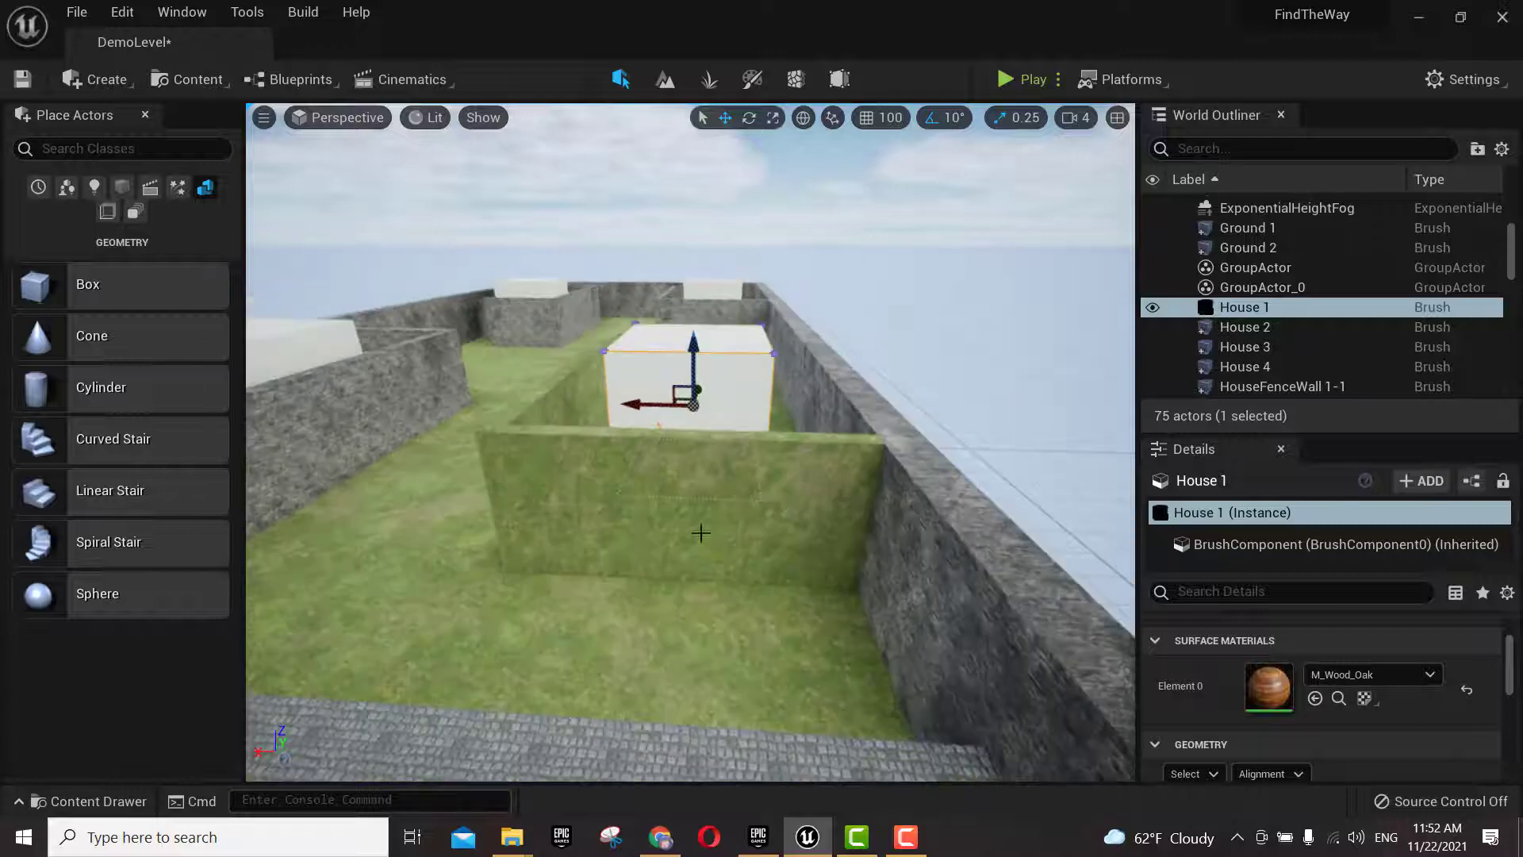
click(871, 454)
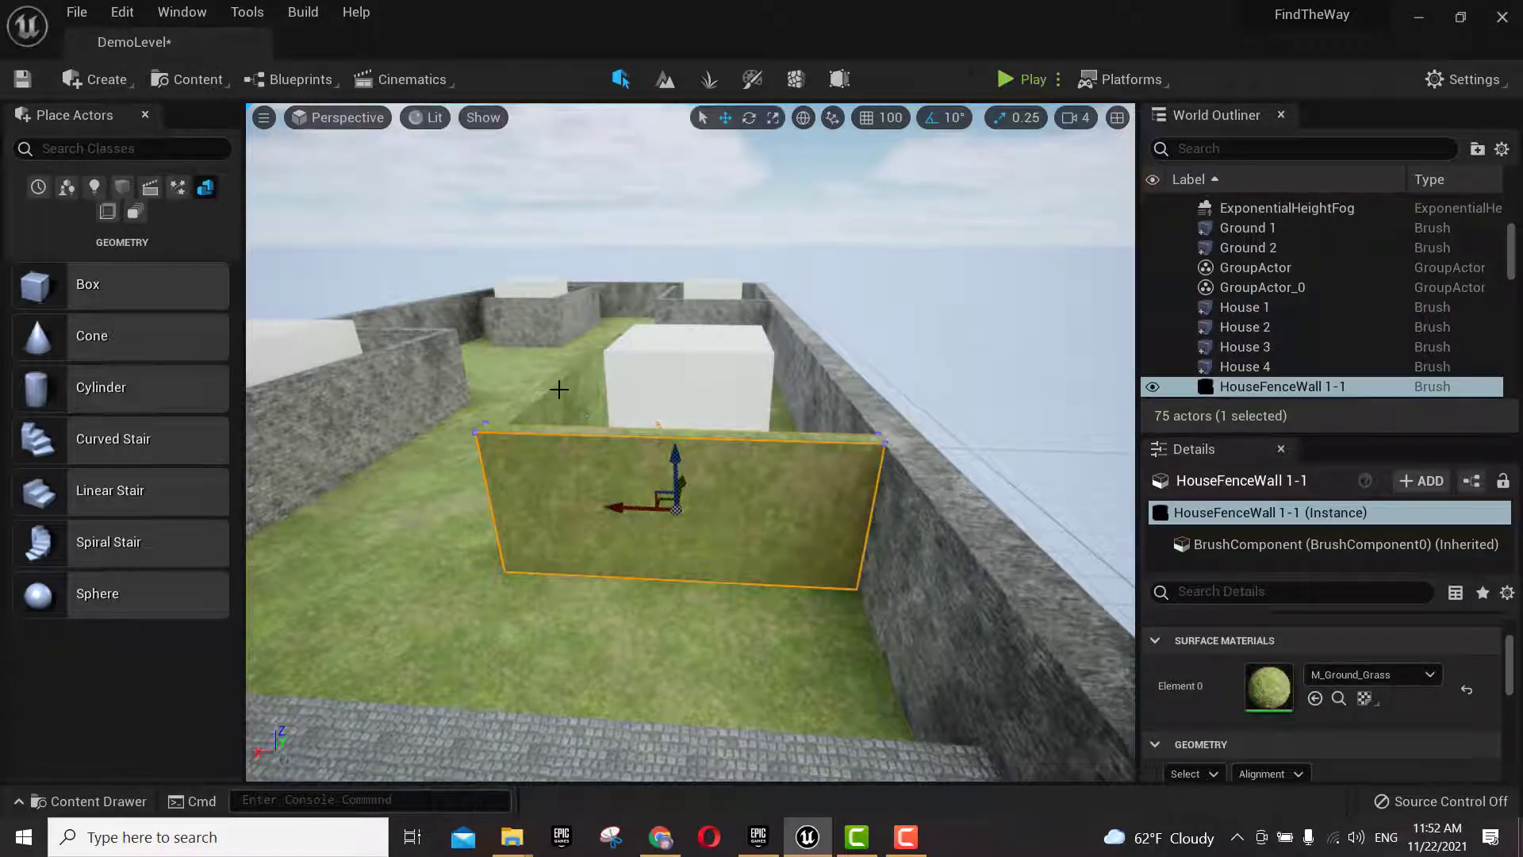
right_drag(444, 466, 520, 389)
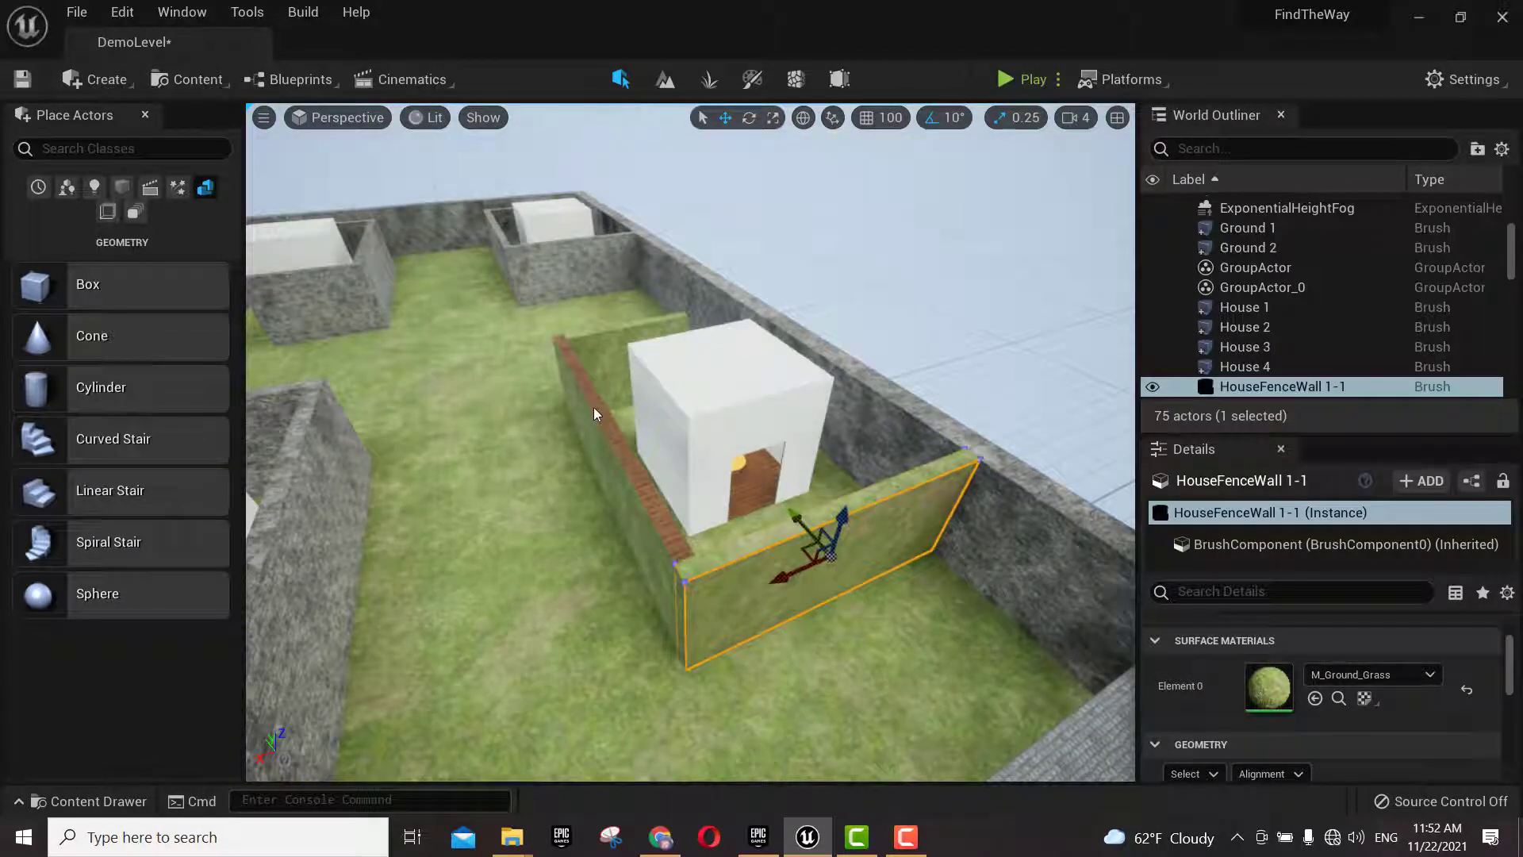
key(ctrl+z)
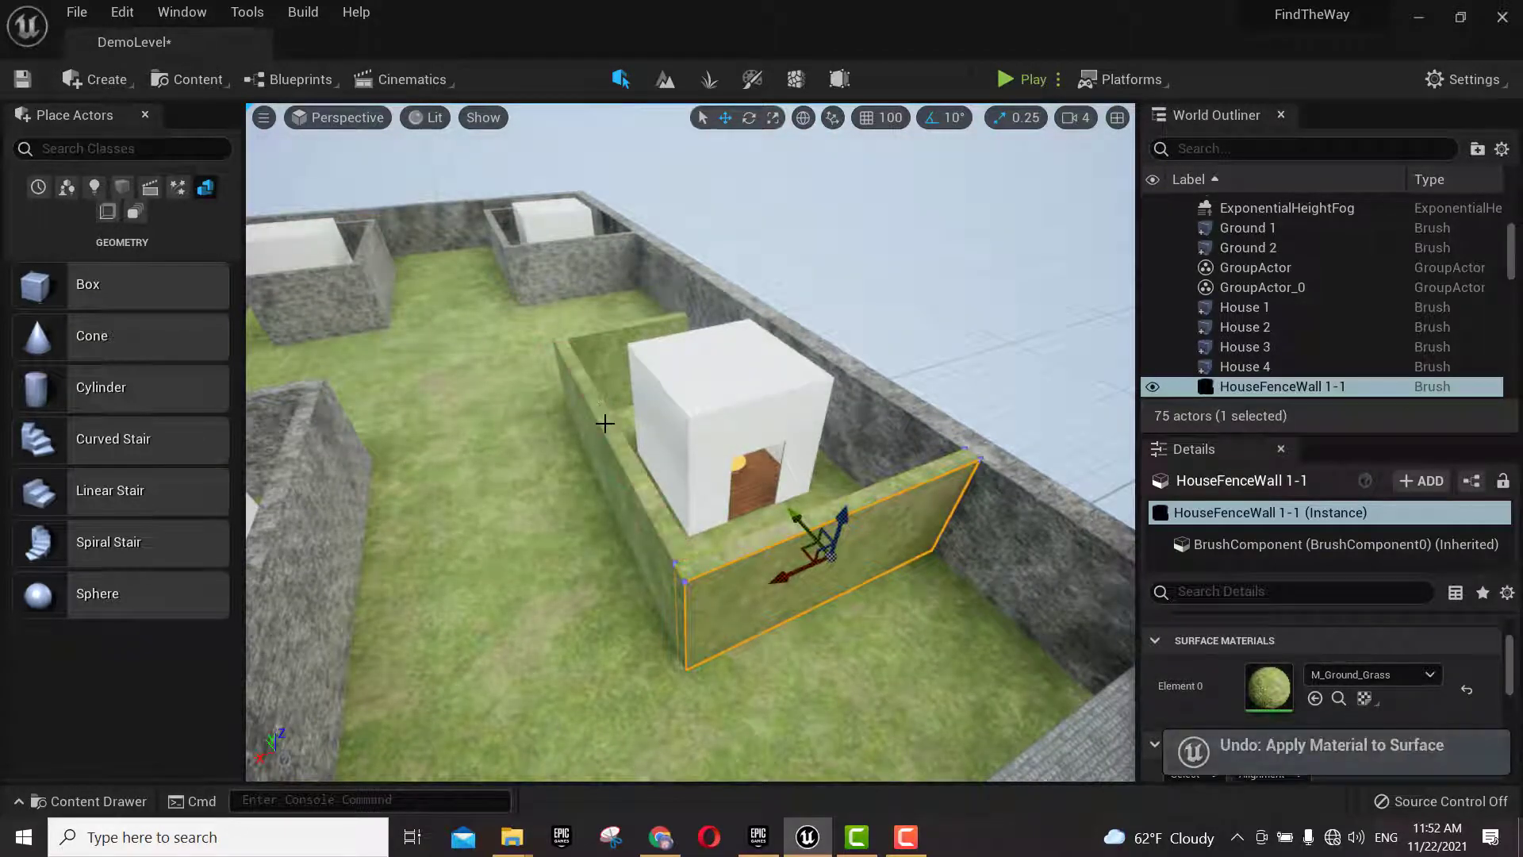
- Add HouseFenceWall 1-2 and 1-3 to the selection and extend it to all their adjacent surfaces
ctrl+click(610, 353)
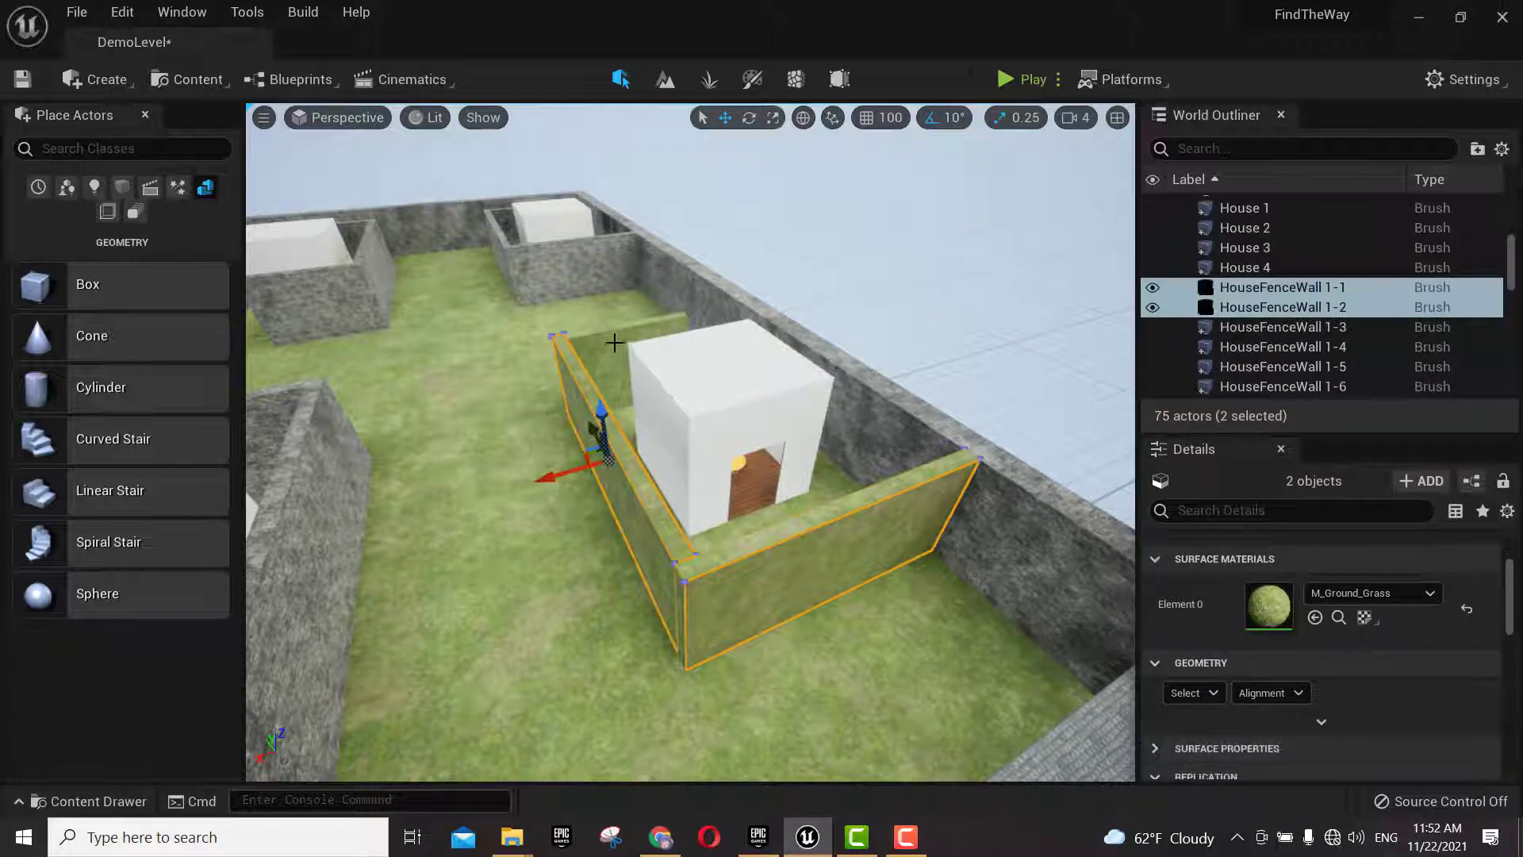
ctrl+click(610, 351)
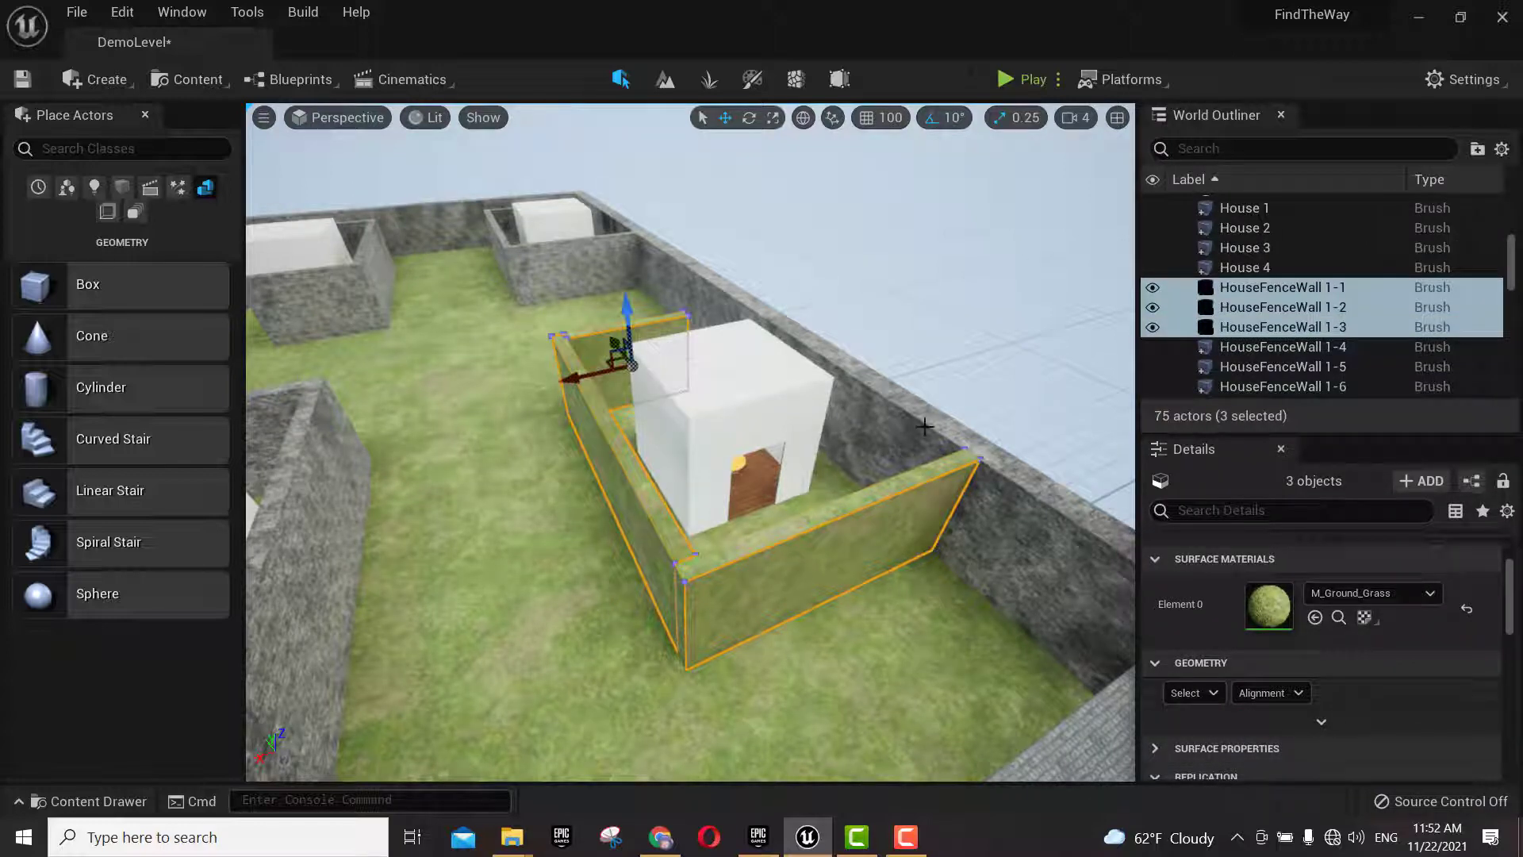
click(1207, 693)
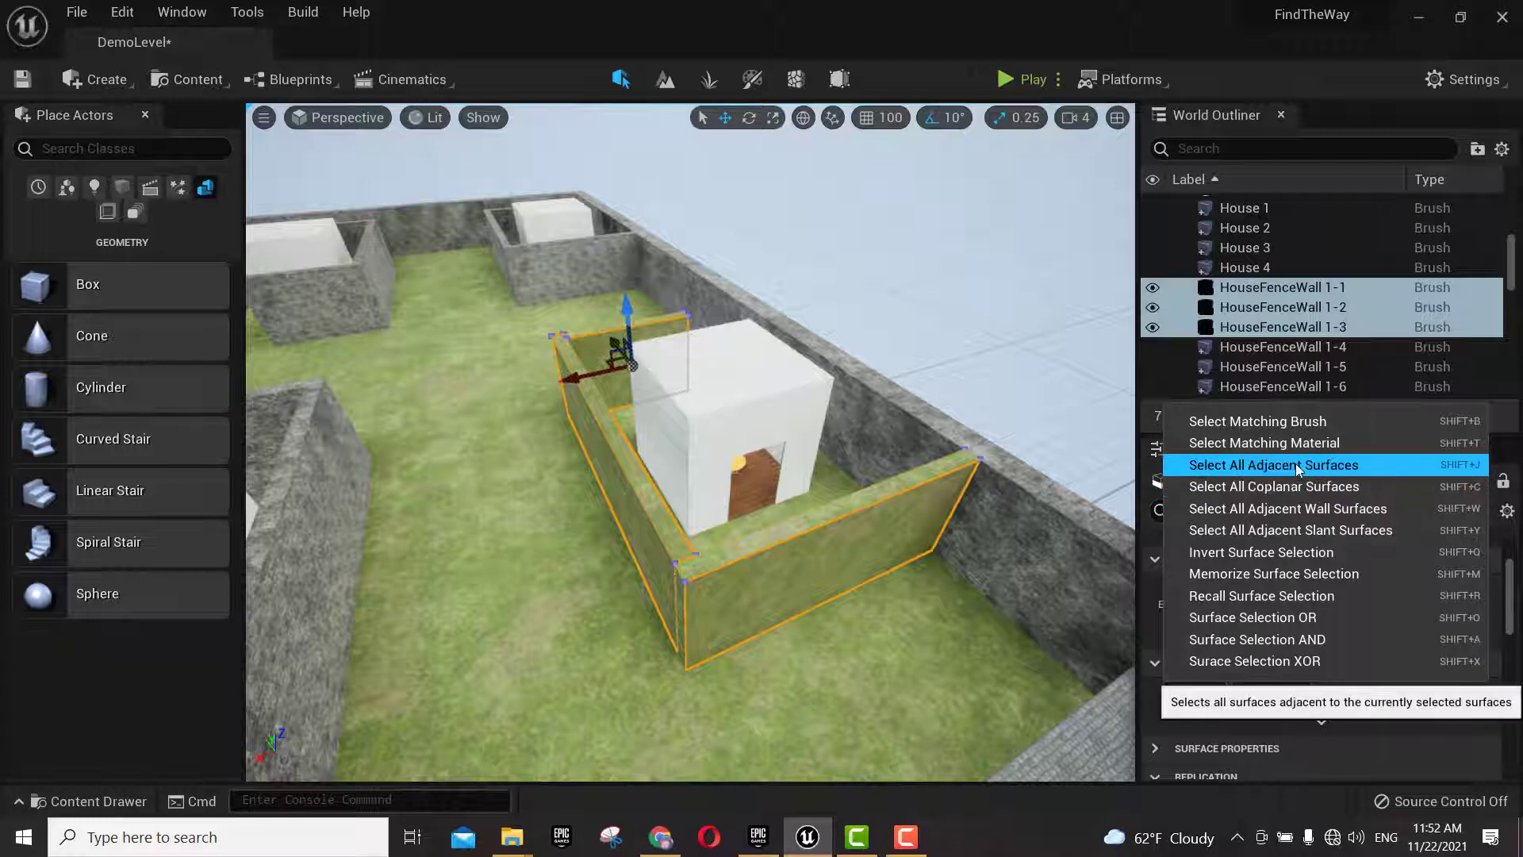
click(1303, 487)
- Try the M_CobbleStone_Rough material on the selected surfaces of the three House 1 fence walls
click(1358, 594)
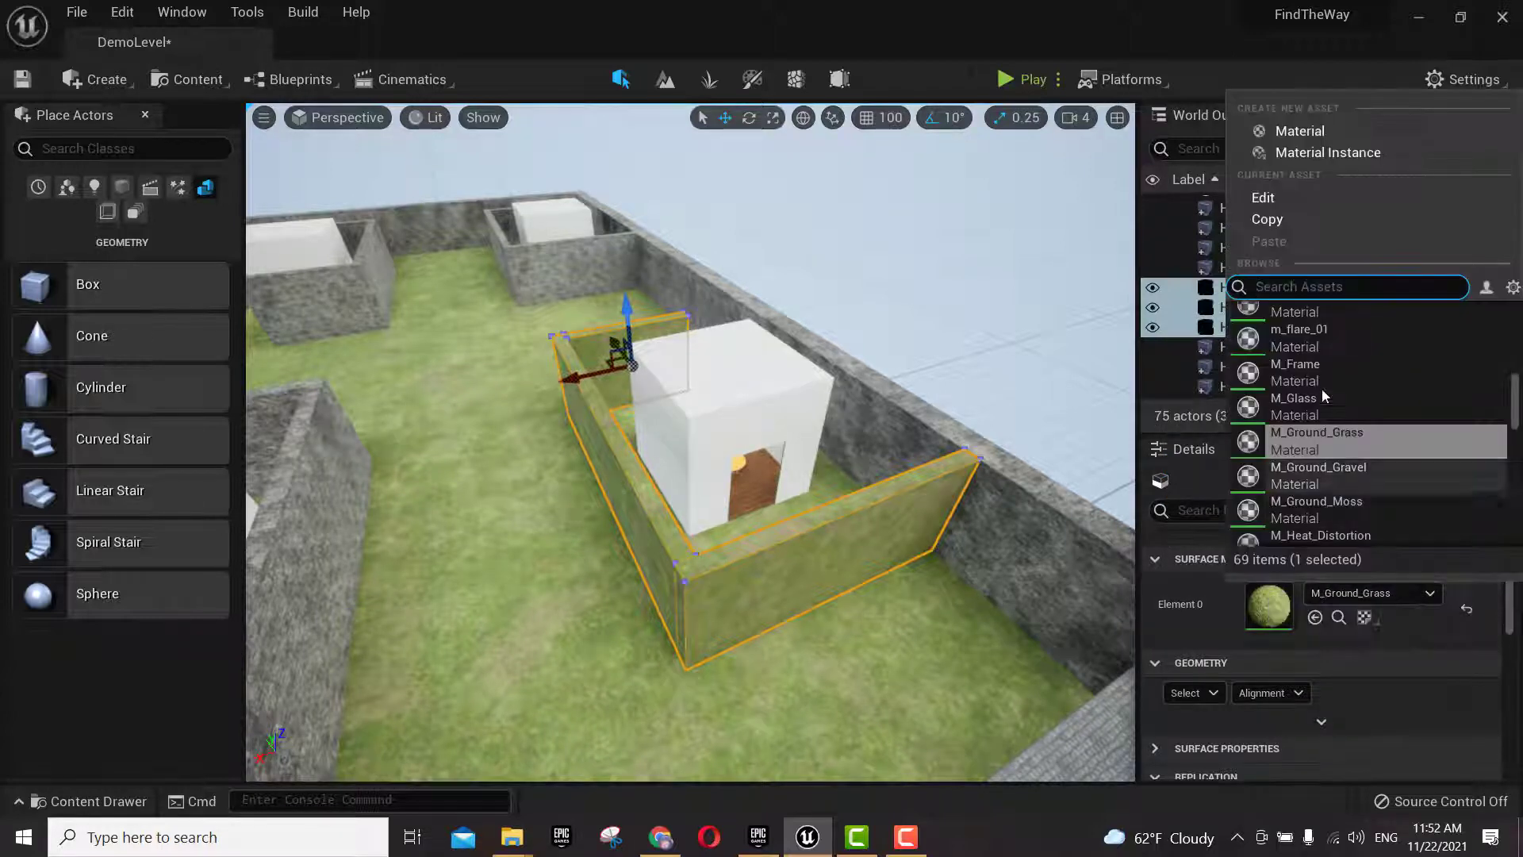
text(b)
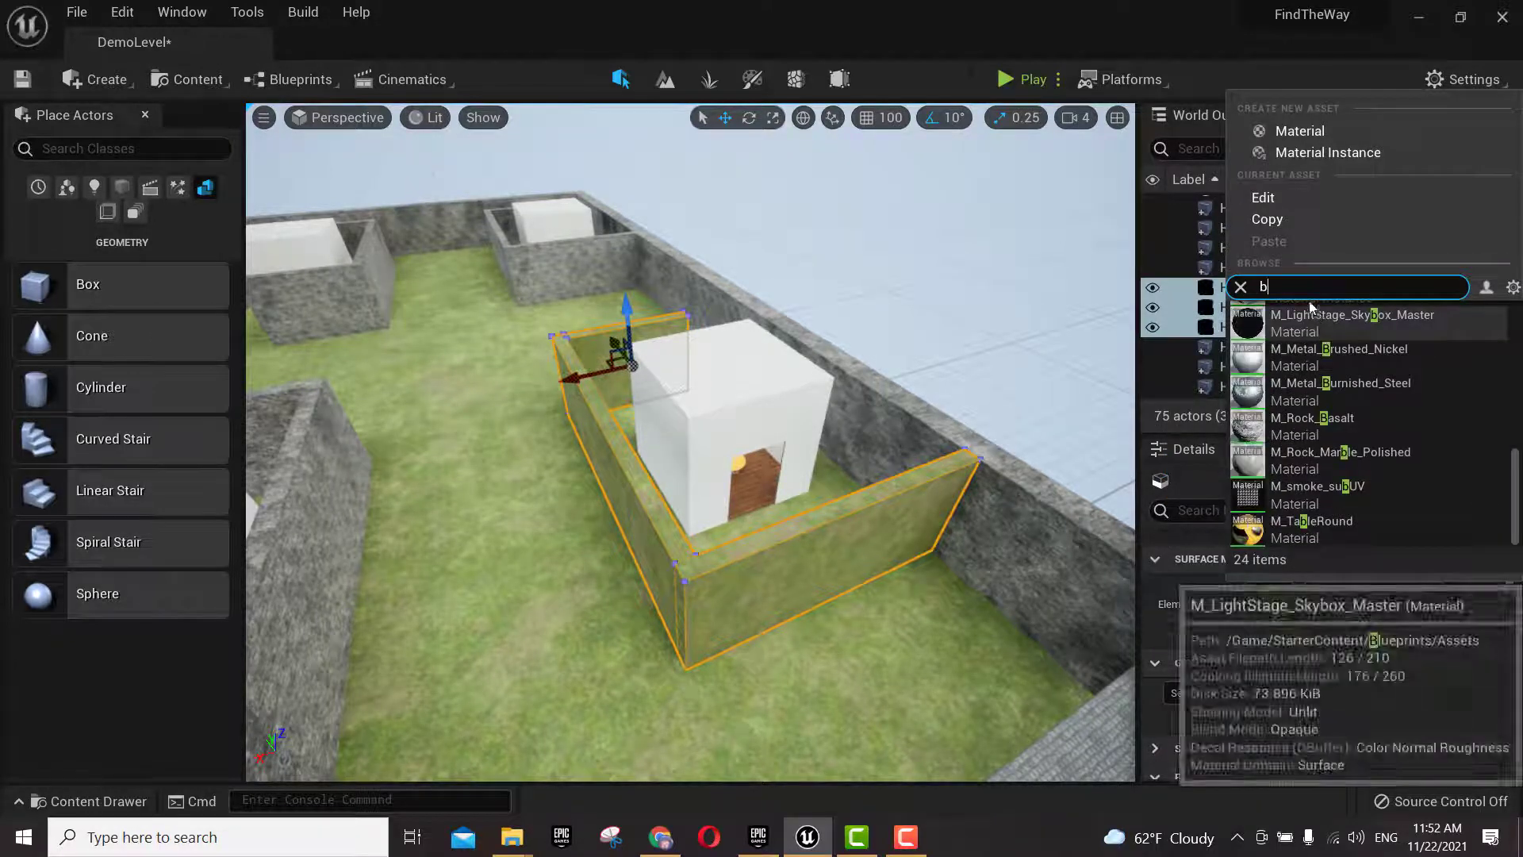
key(BackSpace)
text(r)
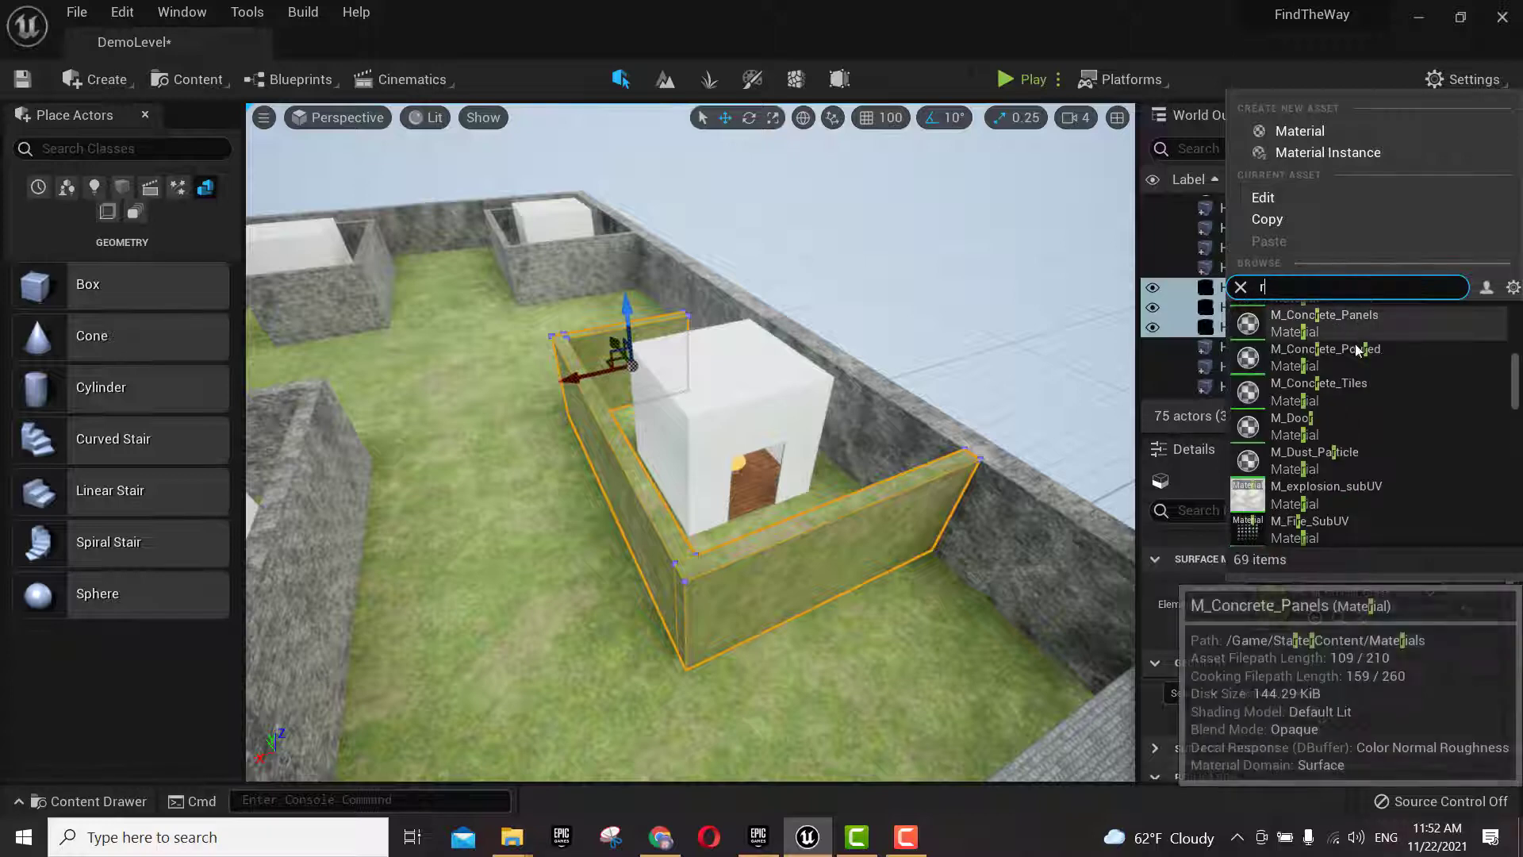
scroll(1354, 390, up, 4)
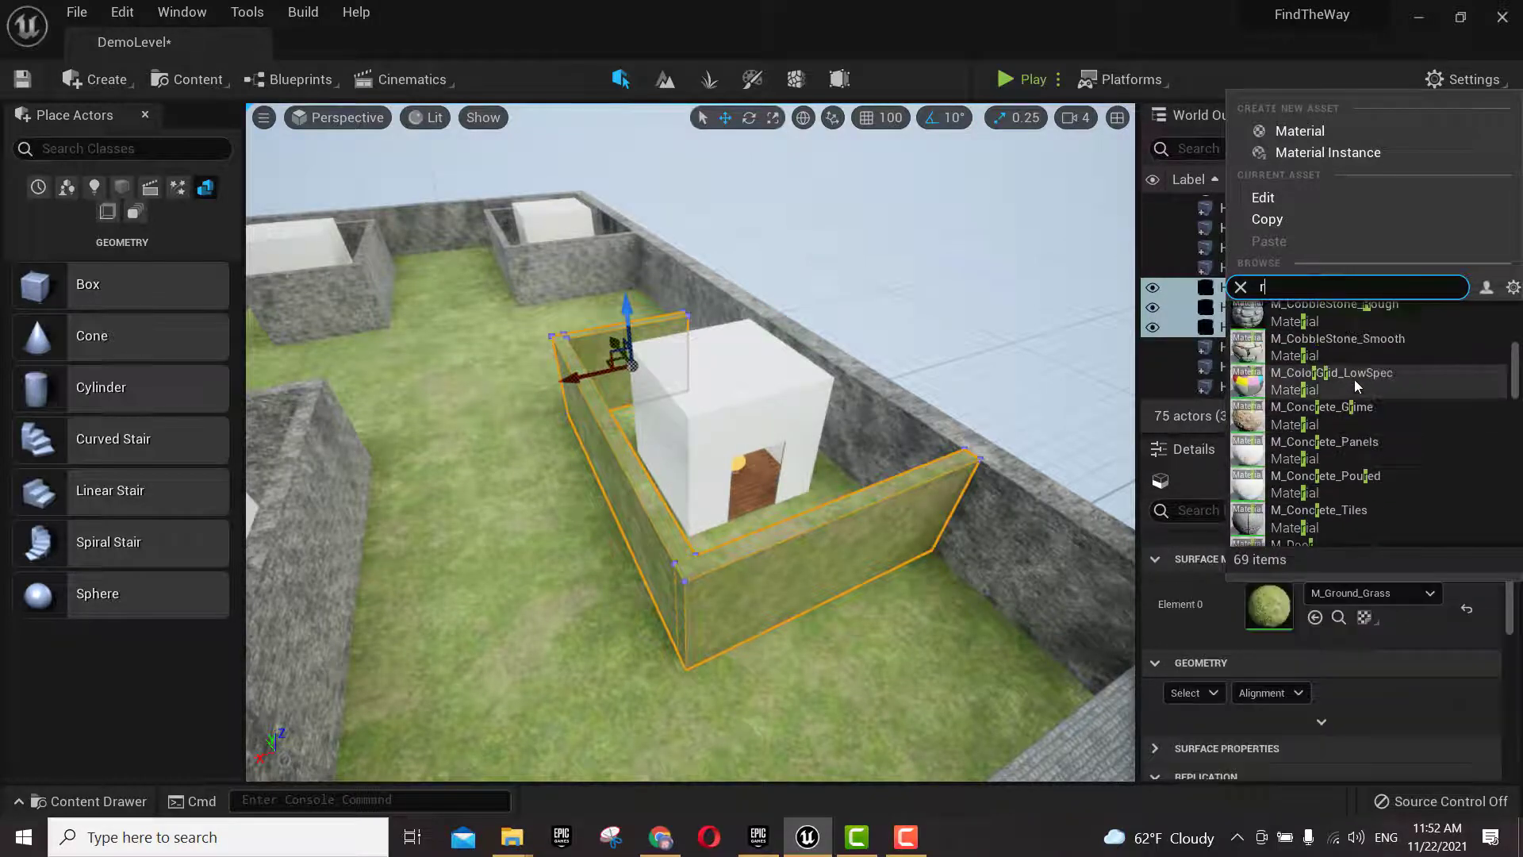
click(1336, 440)
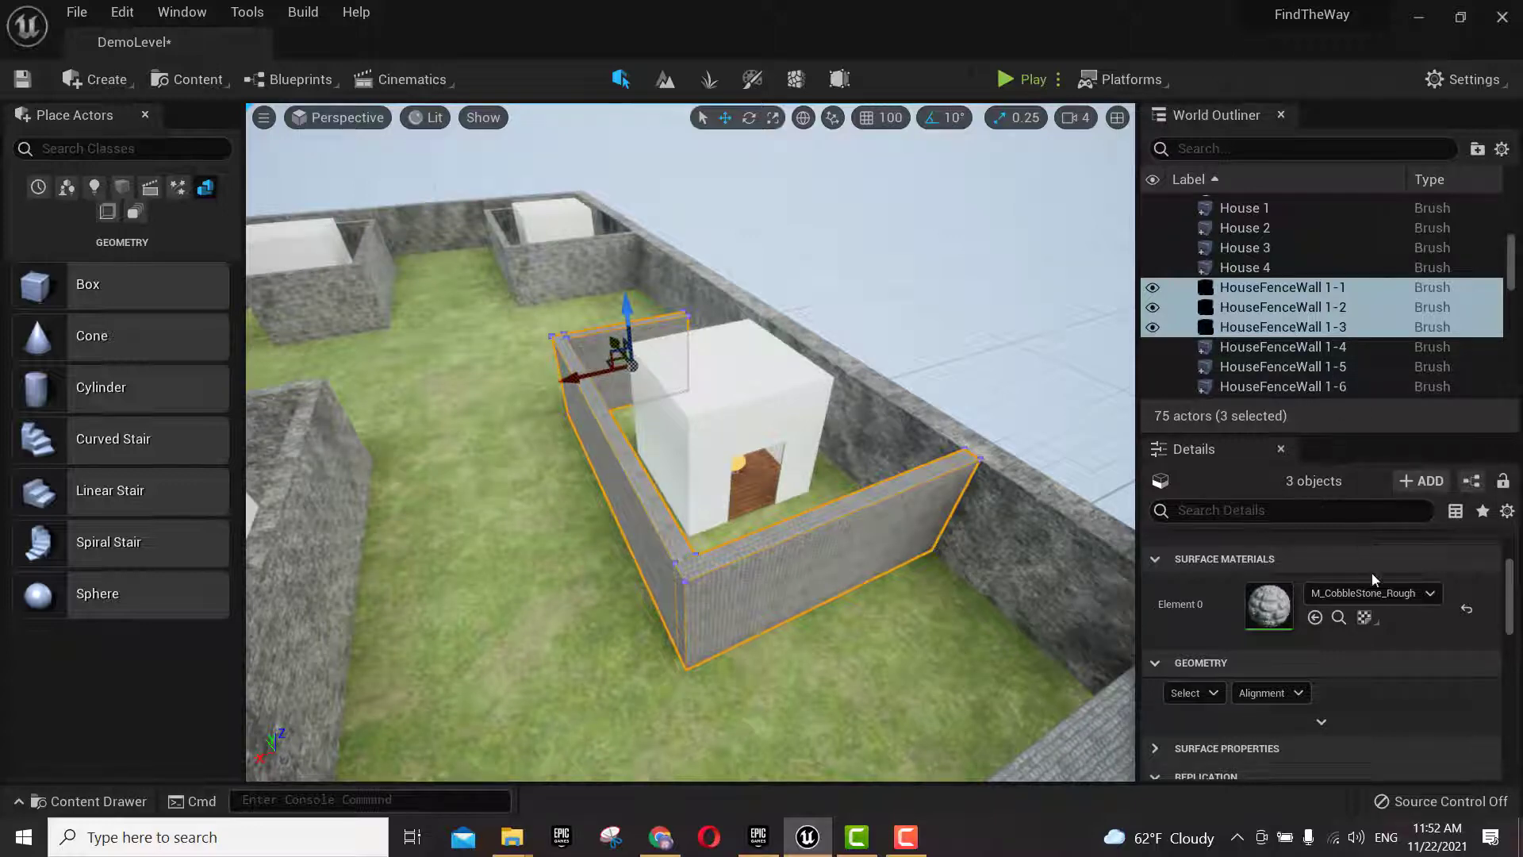
- Set the material of the three House 1 fence walls to M_Brick_Cut_Stone and deselect them
click(1398, 601)
scroll(1346, 401, up, 5)
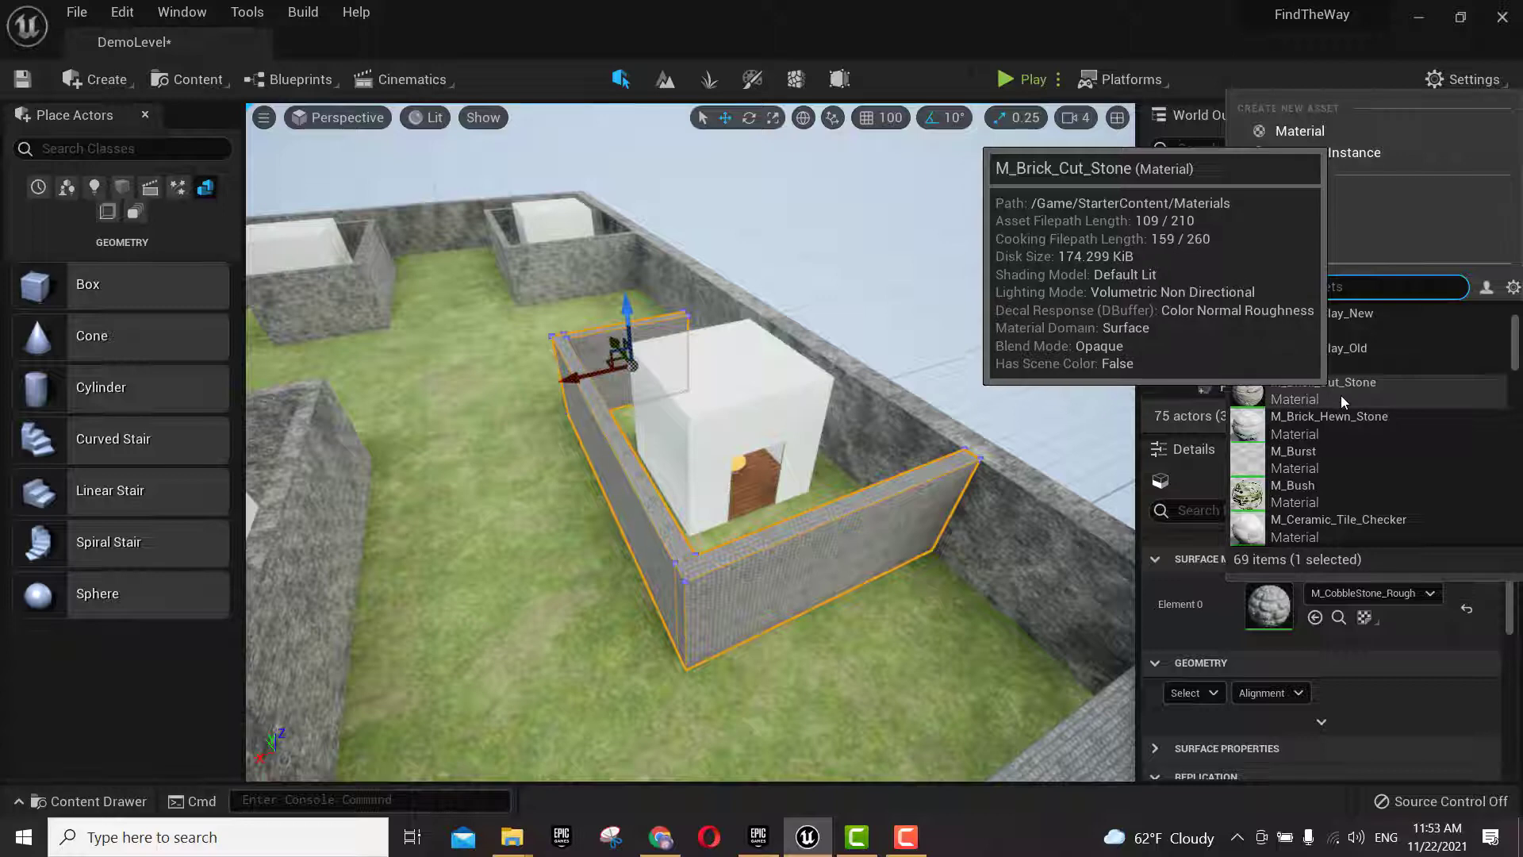
scroll(1340, 395, up, 2)
click(1356, 455)
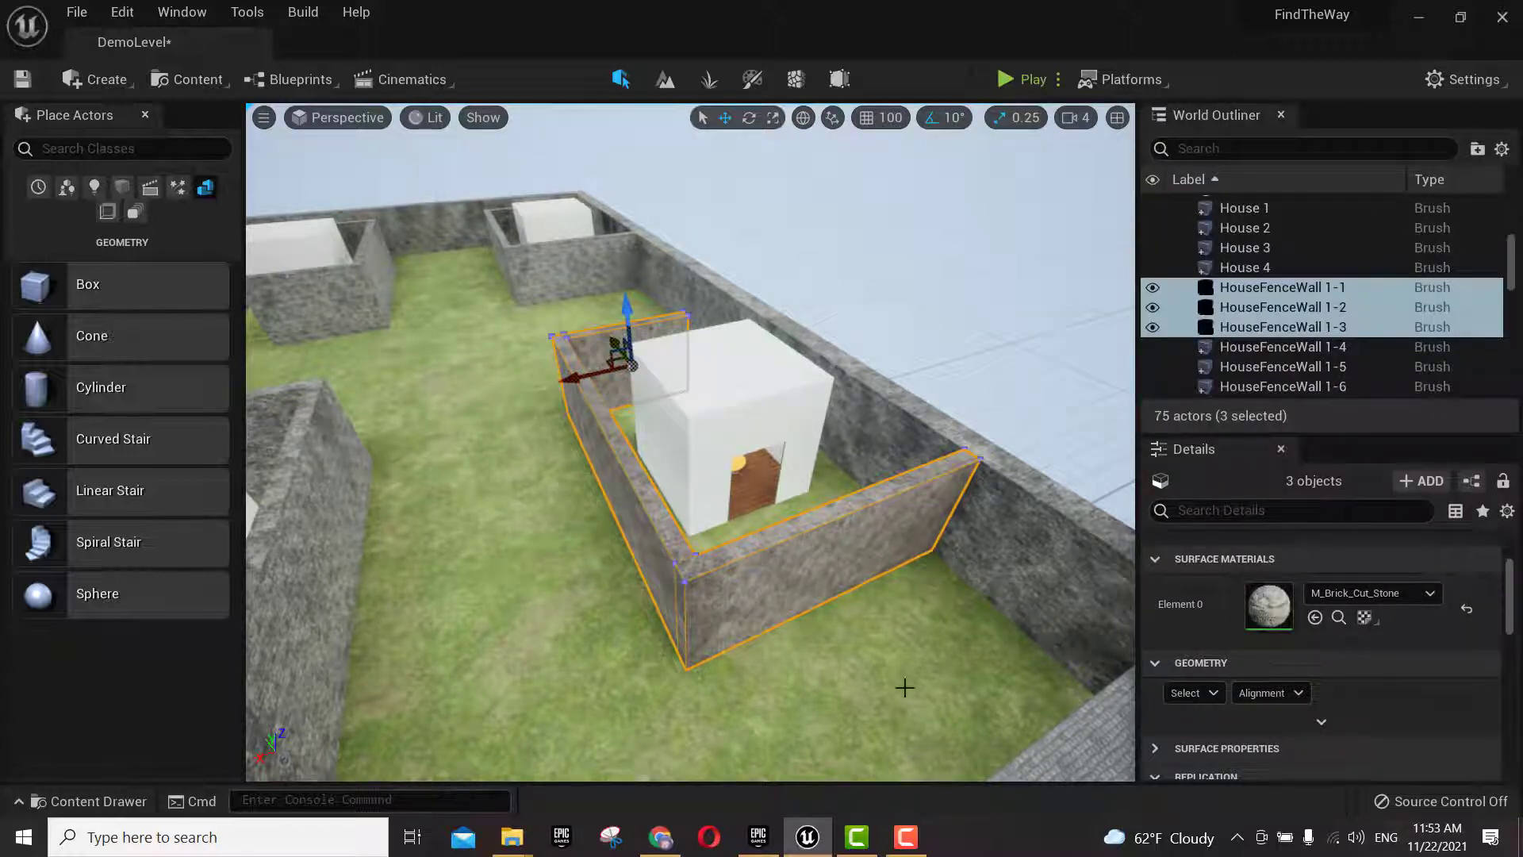
click(867, 593)
scroll(568, 653, down, 4)
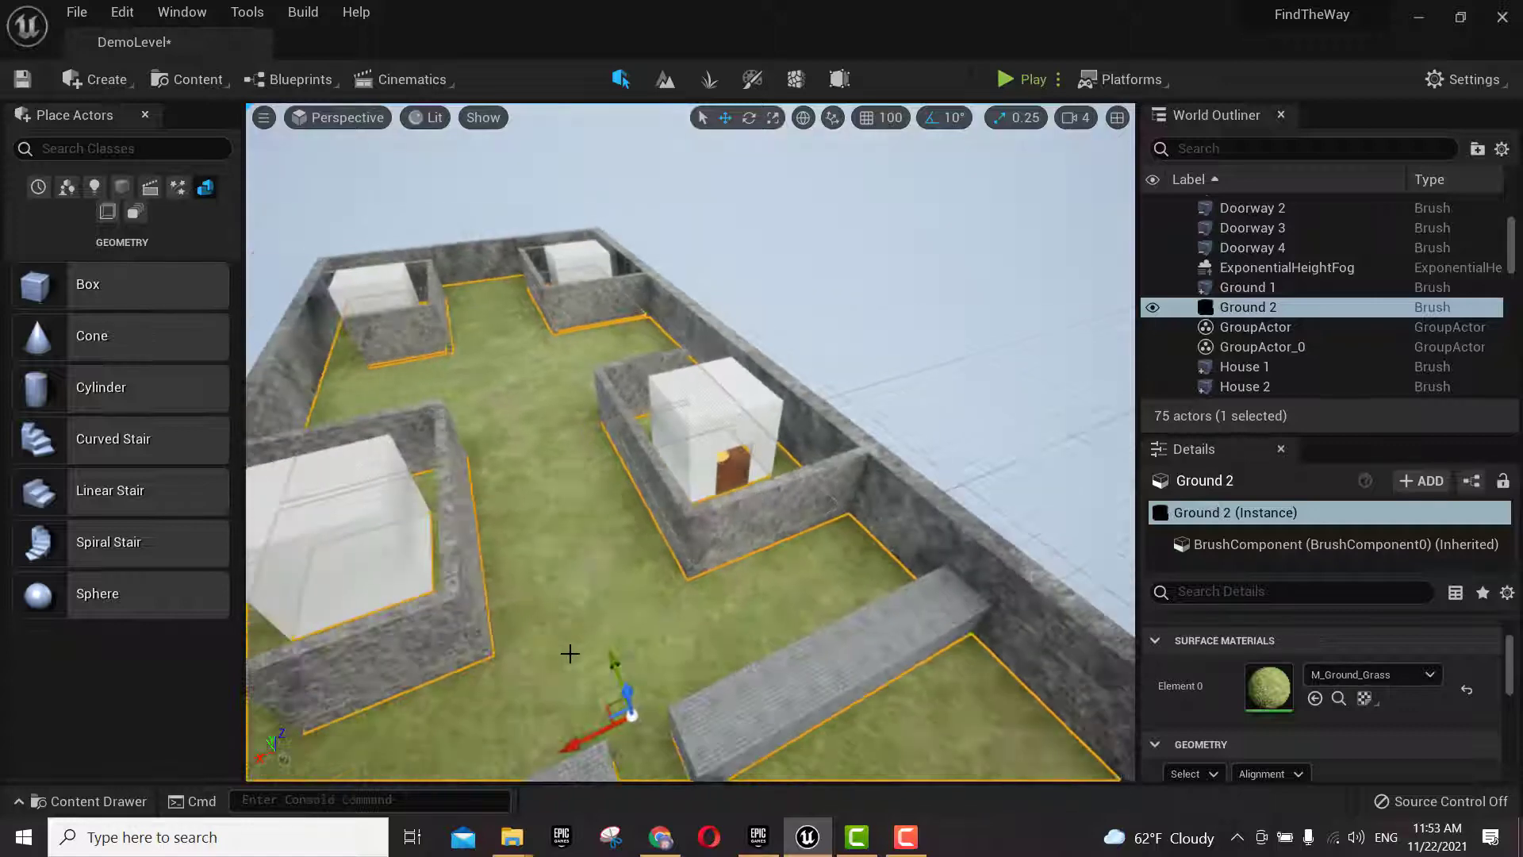
scroll(569, 652, down, 4)
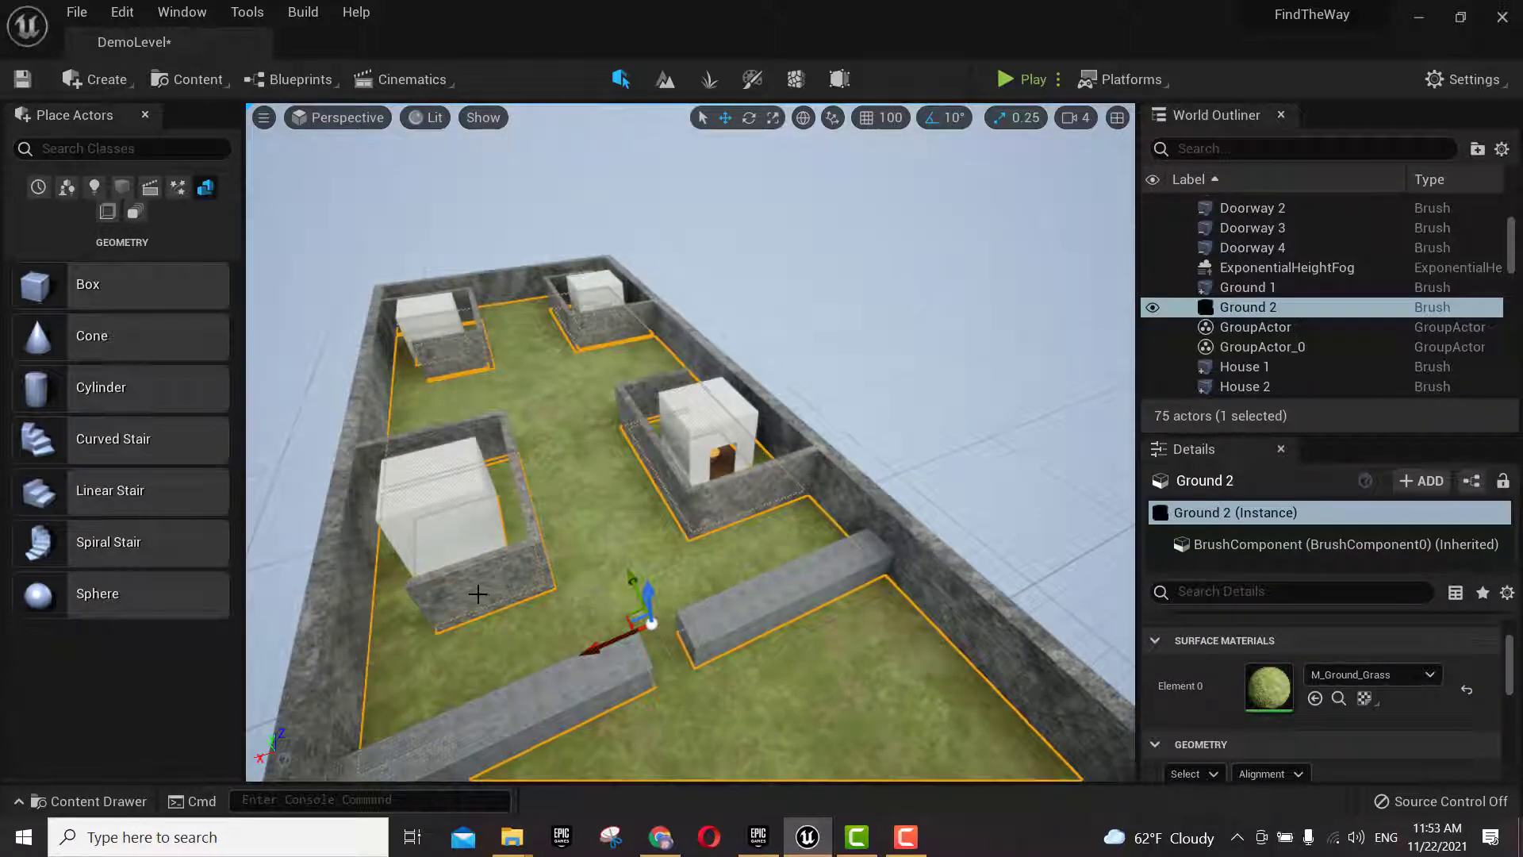
click(445, 531)
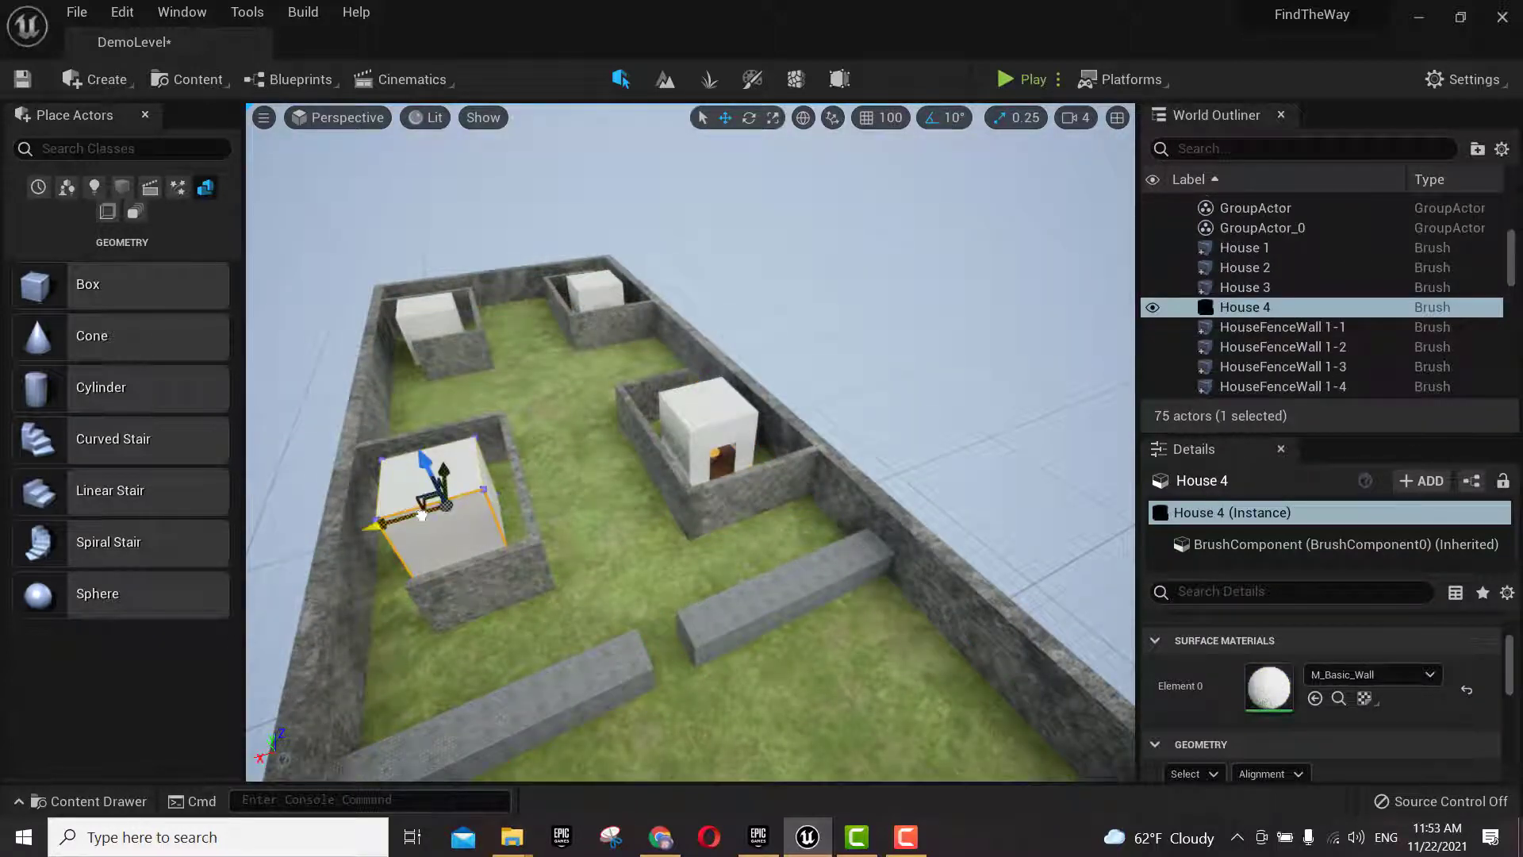
alt+drag(414, 502, 588, 546)
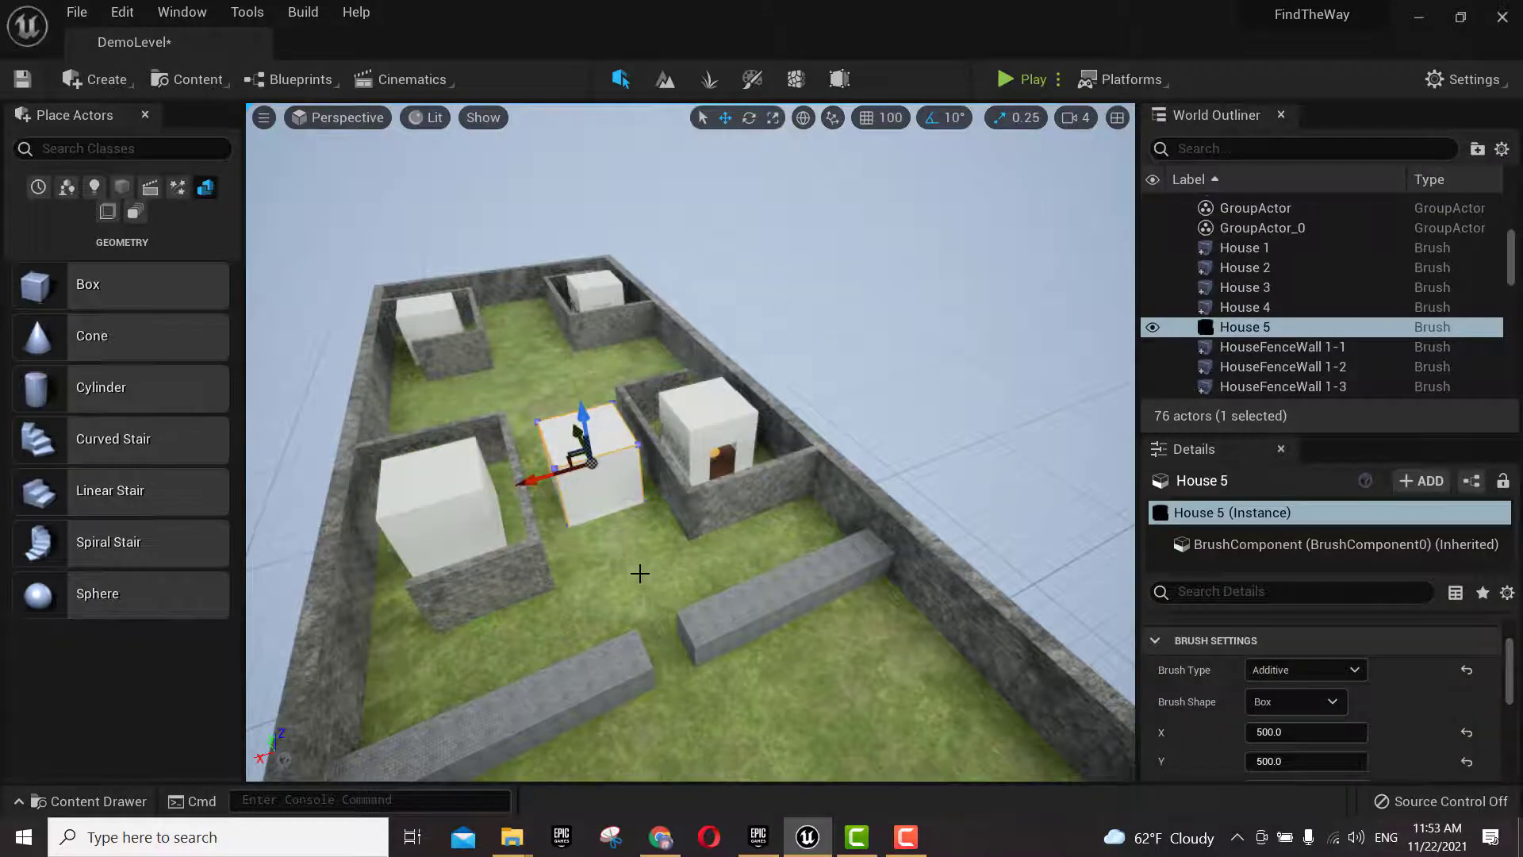
key(ctrl+z)
- Examine the fenced houses, focusing on the table in House 4, and view the whole level from above
right_drag(561, 577, 548, 508)
right_drag(948, 568, 952, 571)
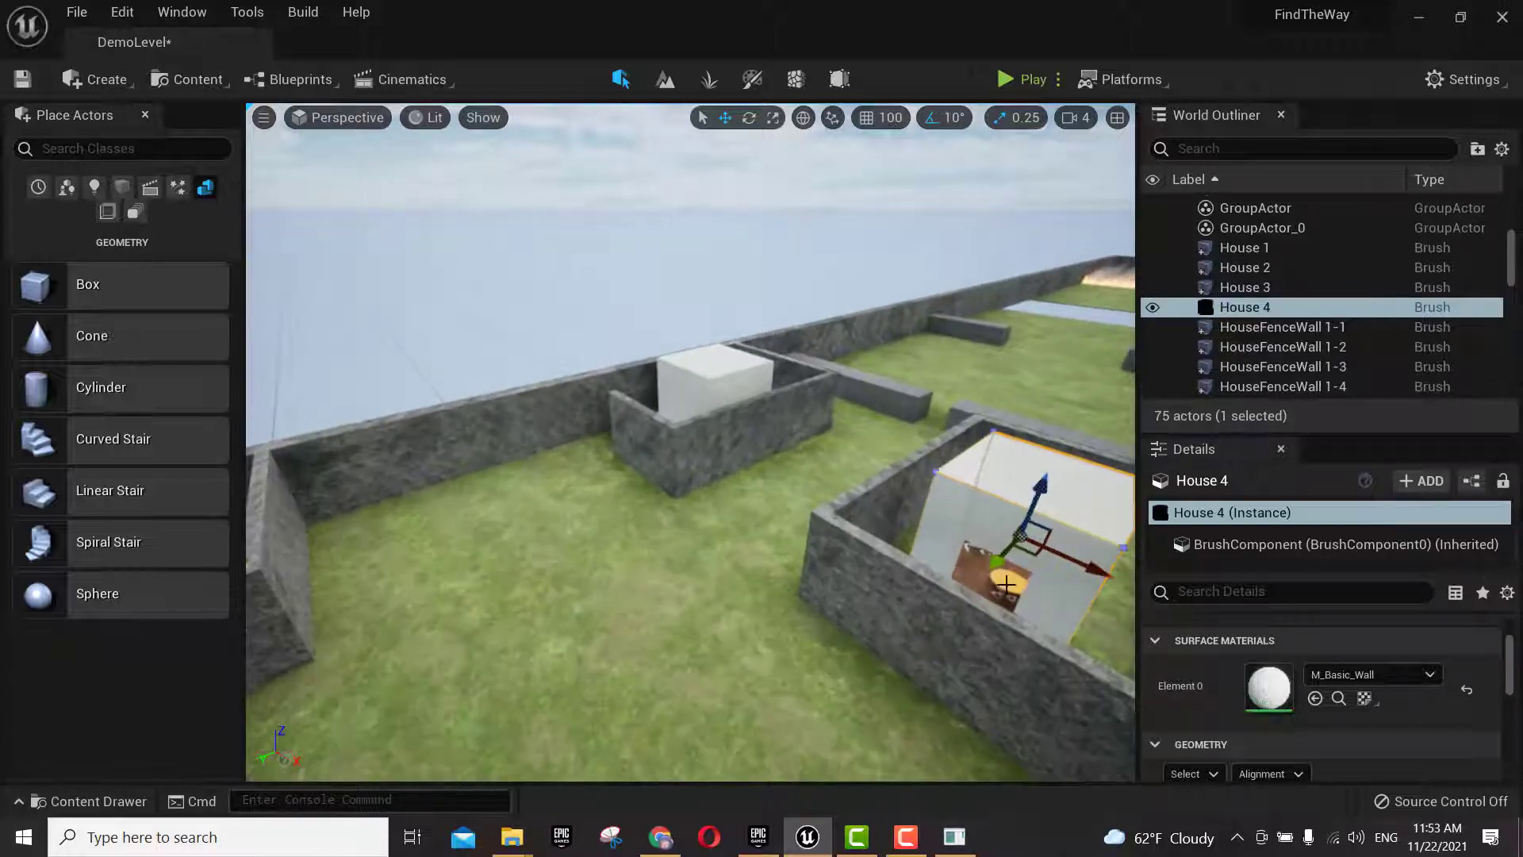
click(1016, 587)
key(f)
scroll(1032, 581, down, 10)
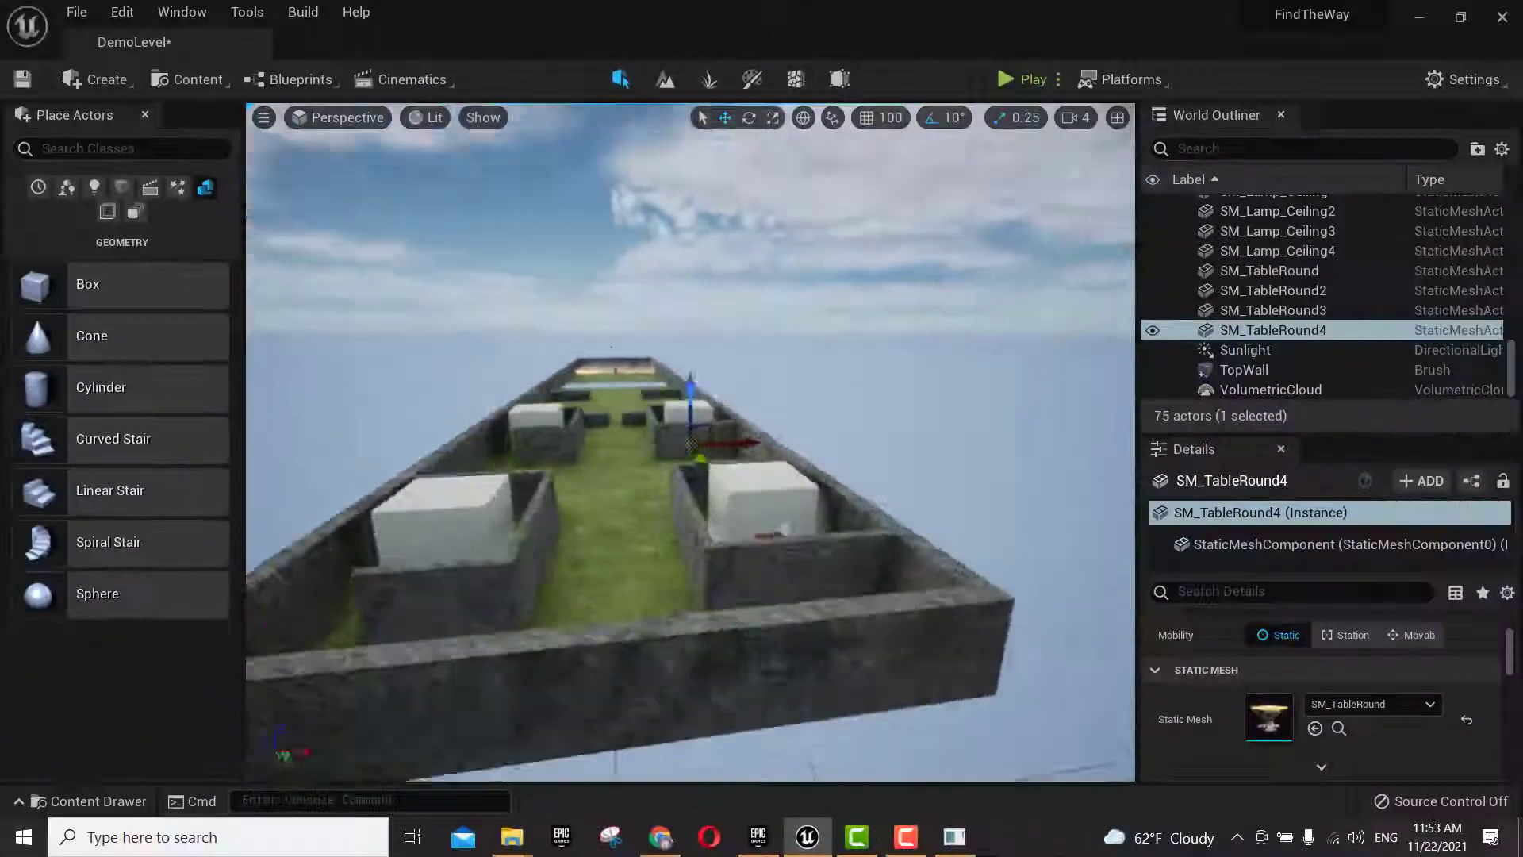
scroll(690, 441, up, 5)
alt+drag(484, 549, 529, 528)
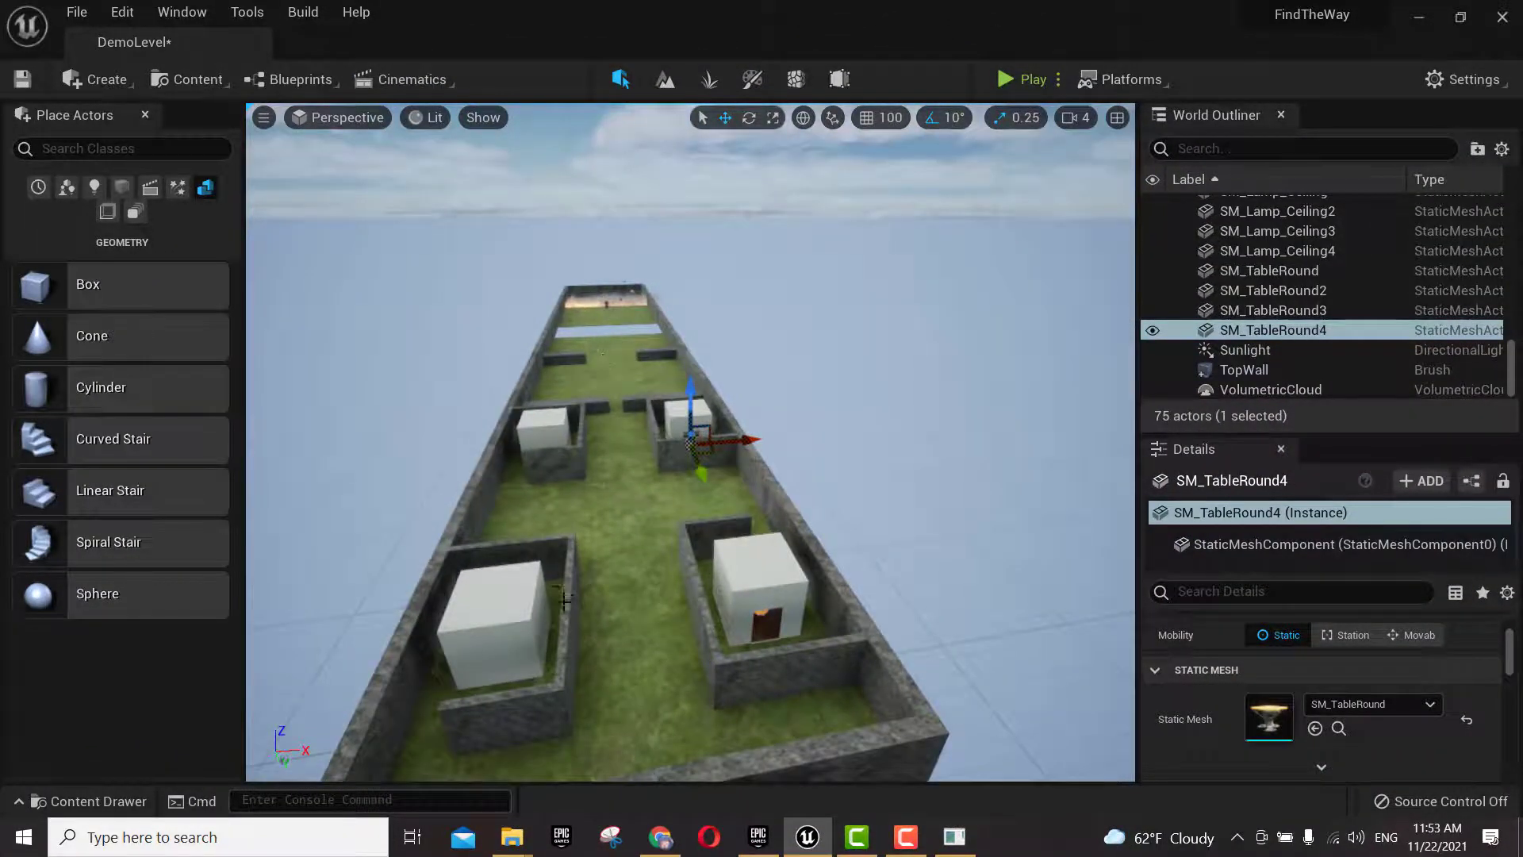
alt+drag(563, 599, 610, 592)
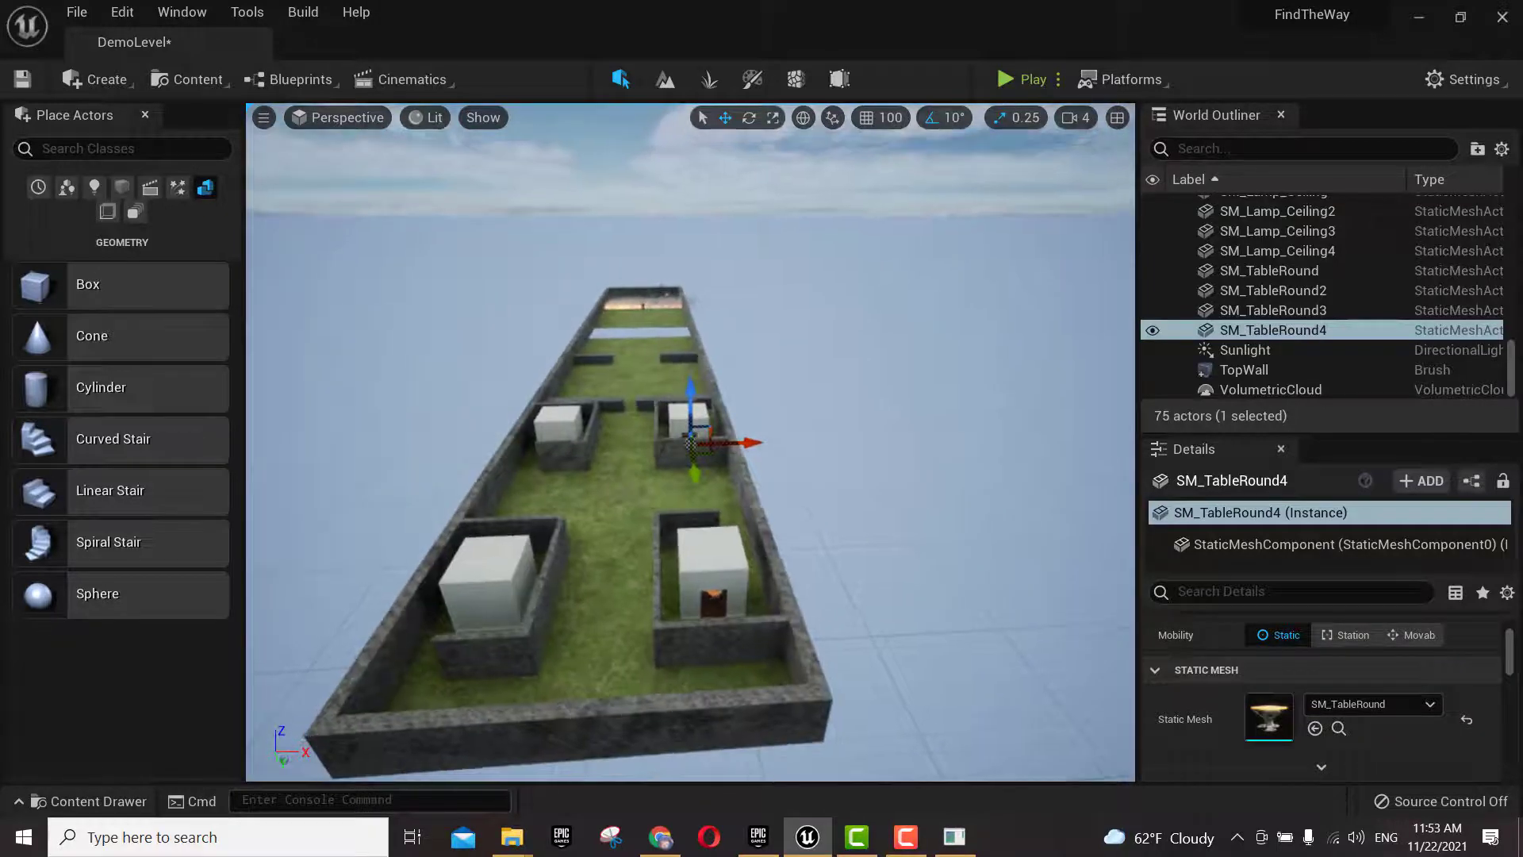